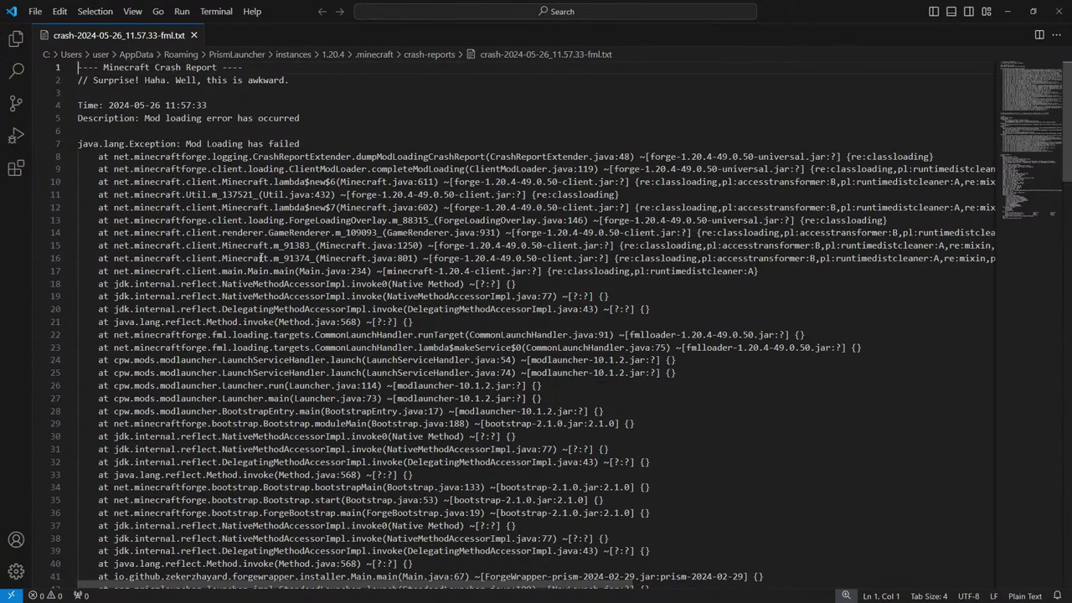
Step: Search the crash report for 'class', then 'found', and finally 'error'
{"action": "key", "text": "ctrl+f"}
{"action": "scroll", "coordinate": [261, 259], "scroll_direction": "down", "scroll_amount": 10}
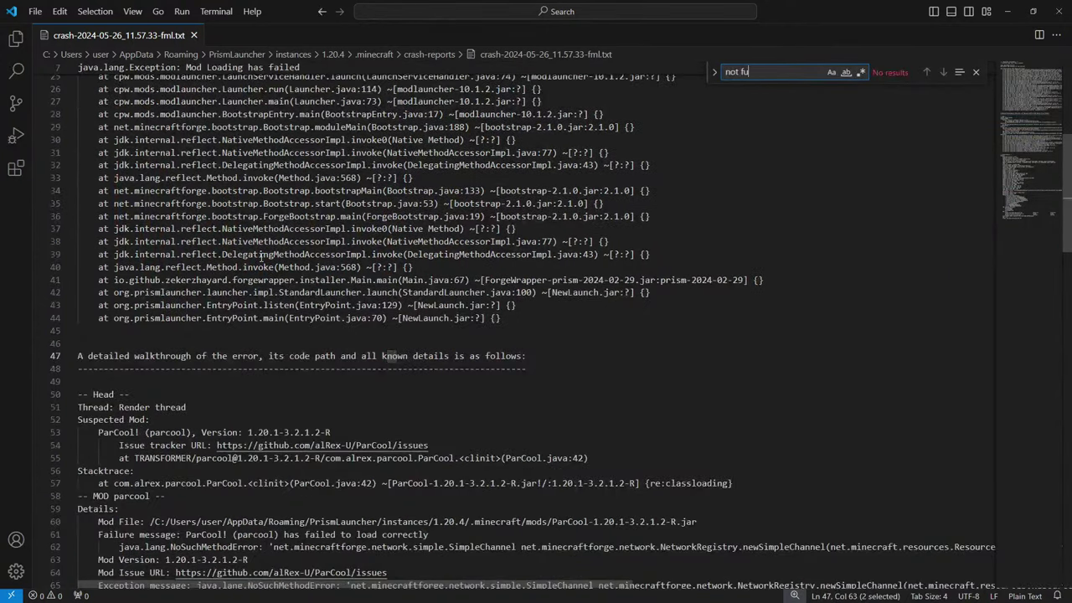
{"action": "type", "text": "c"}
{"action": "scroll", "coordinate": [261, 259], "scroll_direction": "down", "scroll_amount": 10}
{"action": "type", "text": "lass"}
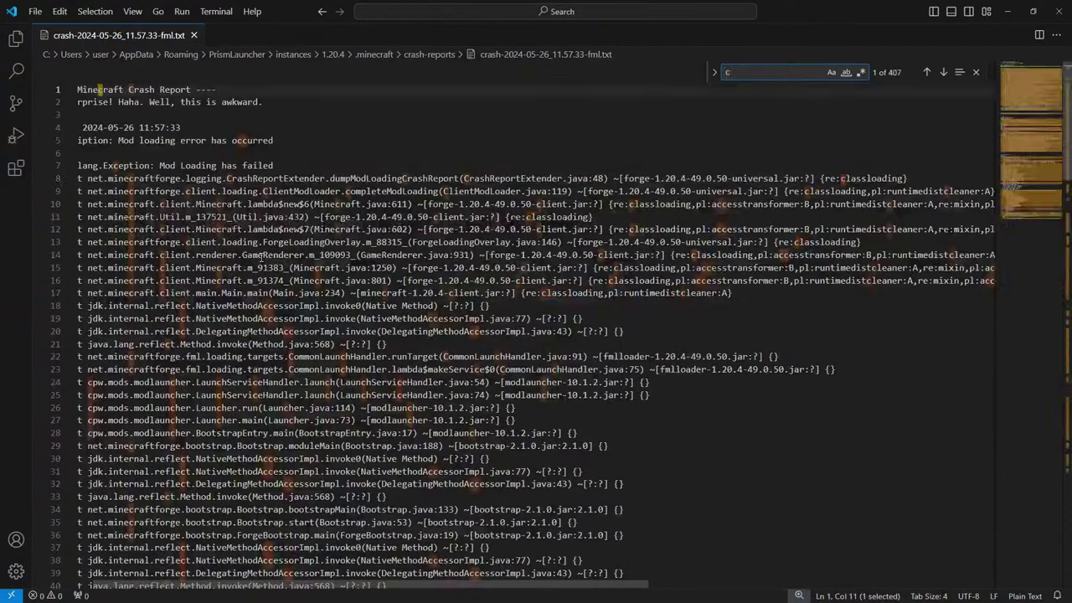
{"action": "key", "text": "BackSpace"}
{"action": "key", "text": "BackSpace"}
{"action": "key", "text": "BackSpace"}
{"action": "key", "text": "BackSpace"}
{"action": "key", "text": "BackSpace"}
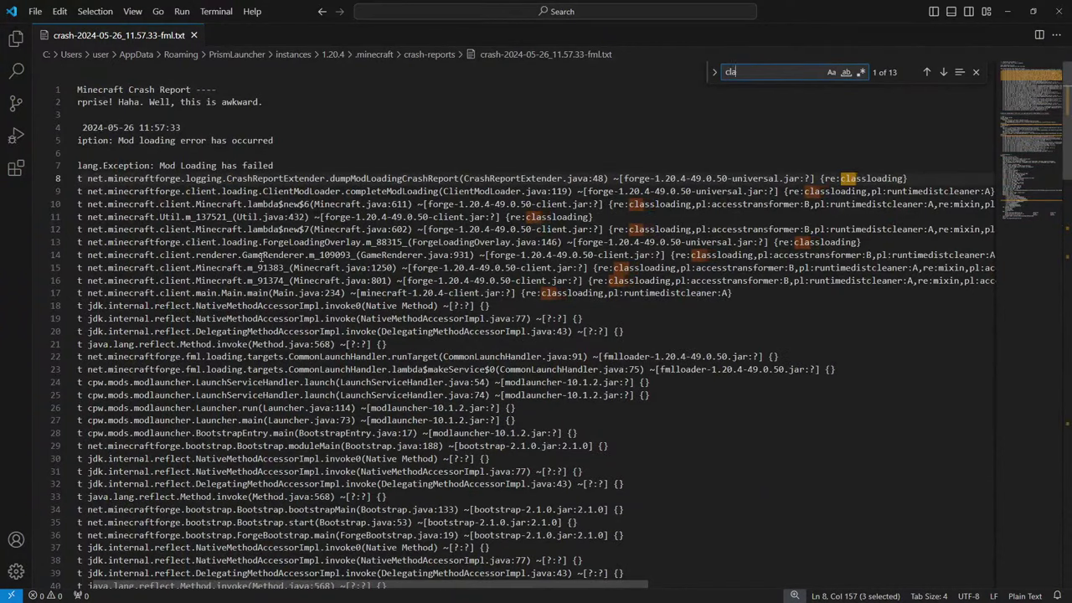
{"action": "type", "text": "found"}
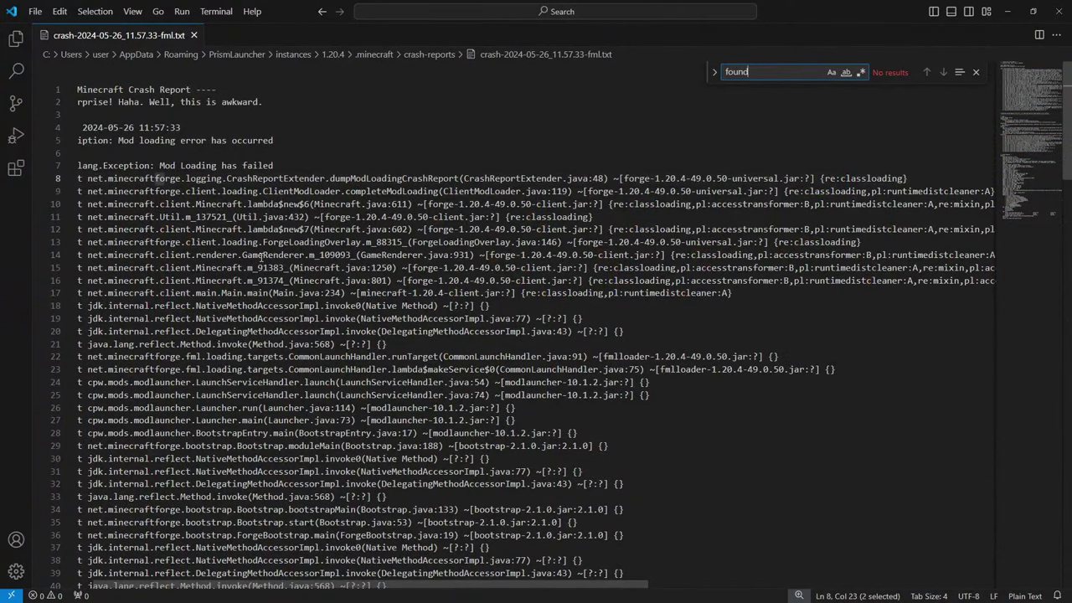
{"action": "key", "text": "BackSpace"}
{"action": "key", "text": "BackSpace"}
{"action": "key", "text": "BackSpace"}
{"action": "key", "text": "BackSpace"}
{"action": "key", "text": "BackSpace"}
{"action": "type", "text": "er"}
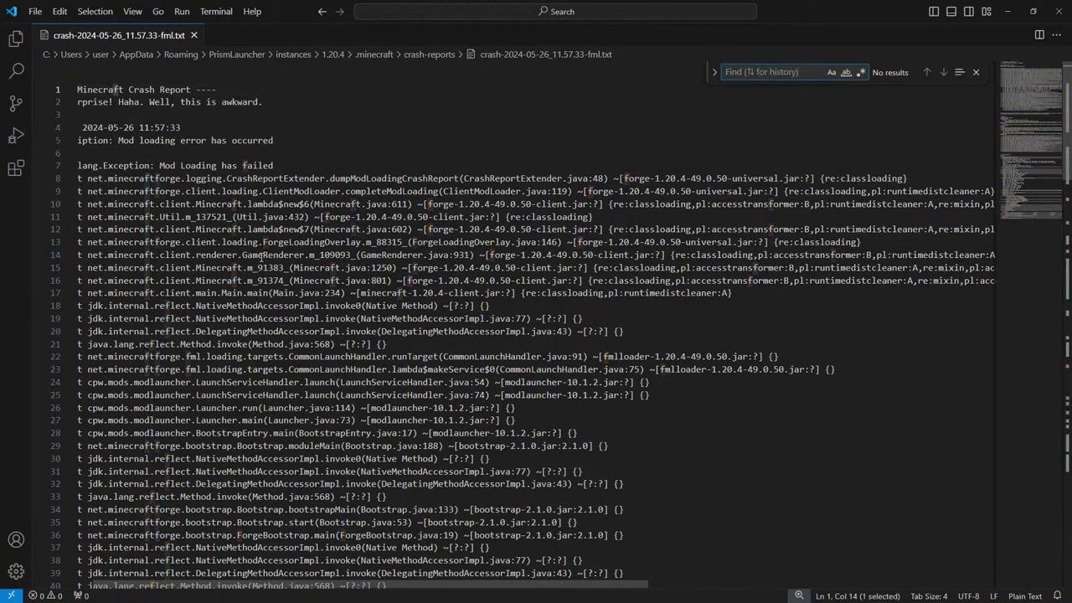
{"action": "type", "text": "ror"}
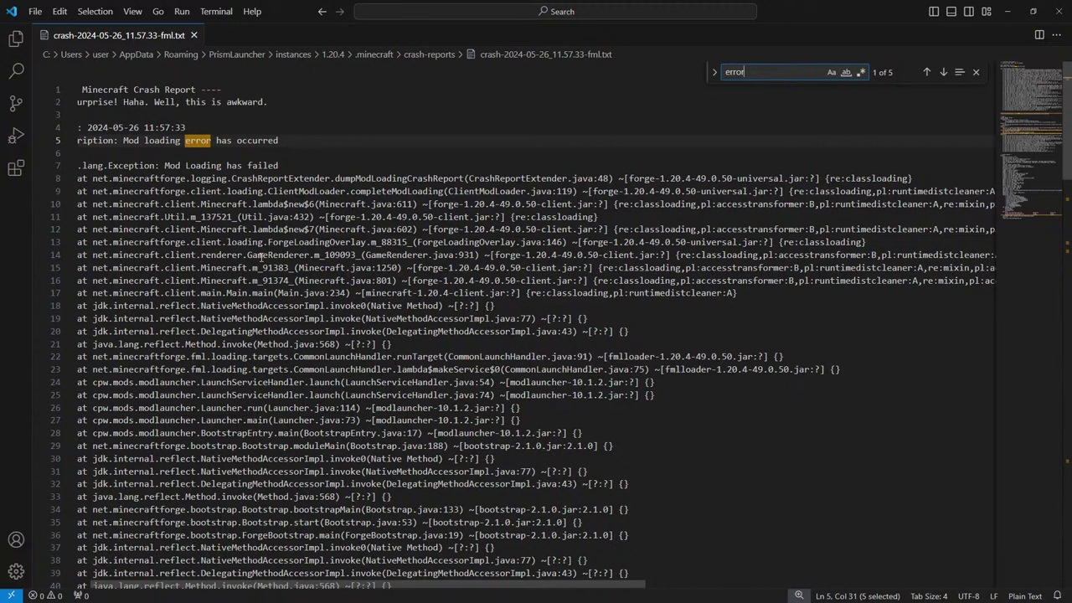
Step: Step through the 'error' matches to the one on line 62
{"action": "left_click", "coordinate": [943, 73]}
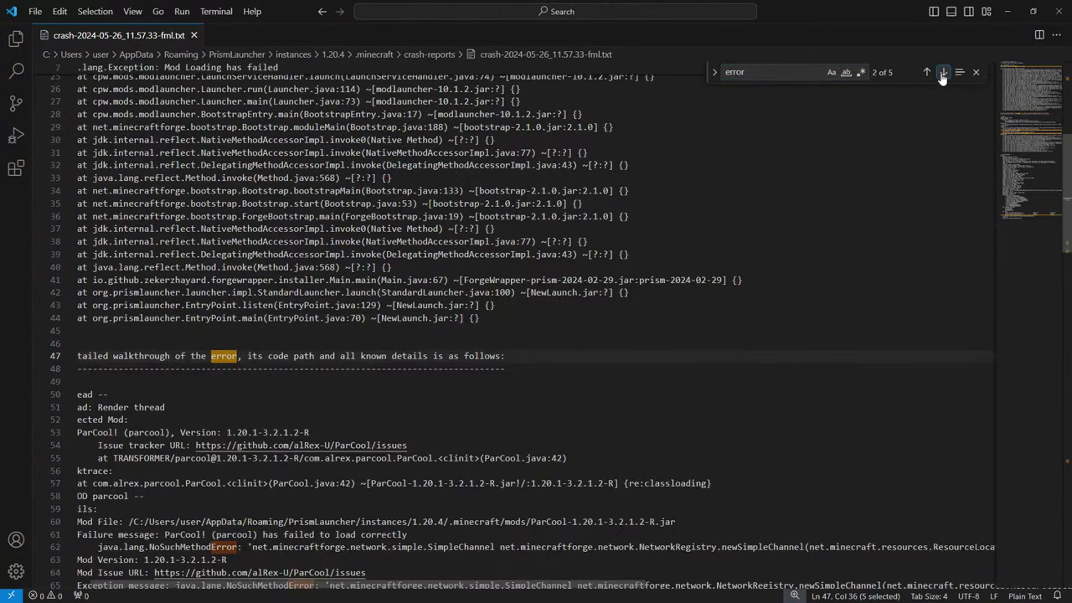
{"action": "left_click", "coordinate": [943, 74]}
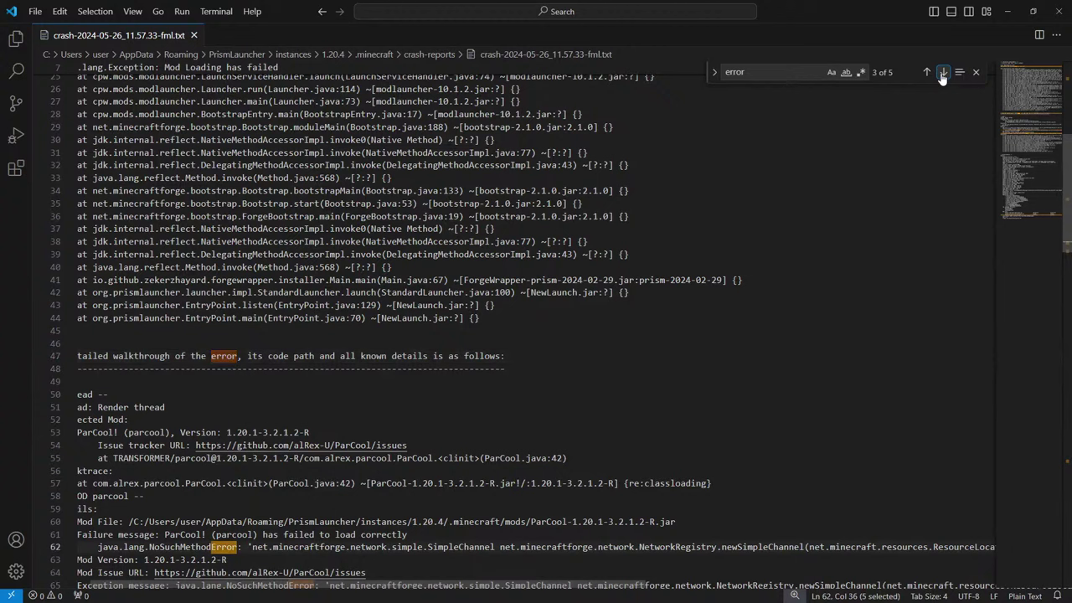
{"action": "scroll", "coordinate": [593, 303], "scroll_direction": "down", "scroll_amount": 2}
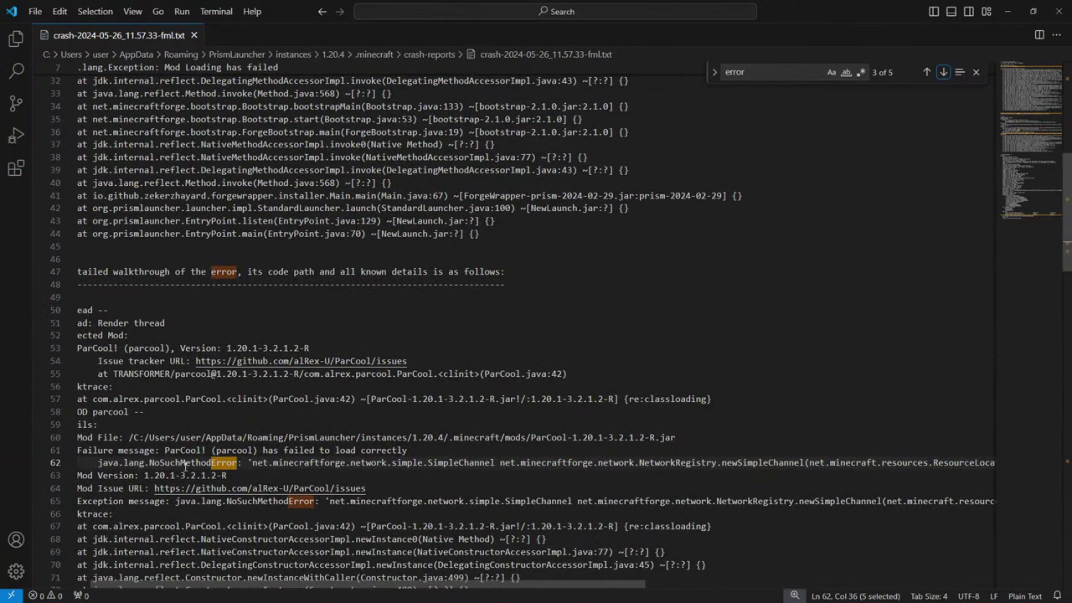
Step: Change the search term to 'exception' and jump to its match on line 65
{"action": "left_click", "coordinate": [750, 71]}
{"action": "key", "text": "BackSpace"}
{"action": "key", "text": "BackSpace"}
{"action": "key", "text": "BackSpace"}
{"action": "key", "text": "BackSpace"}
{"action": "key", "text": "BackSpace"}
{"action": "type", "text": "ybv"}
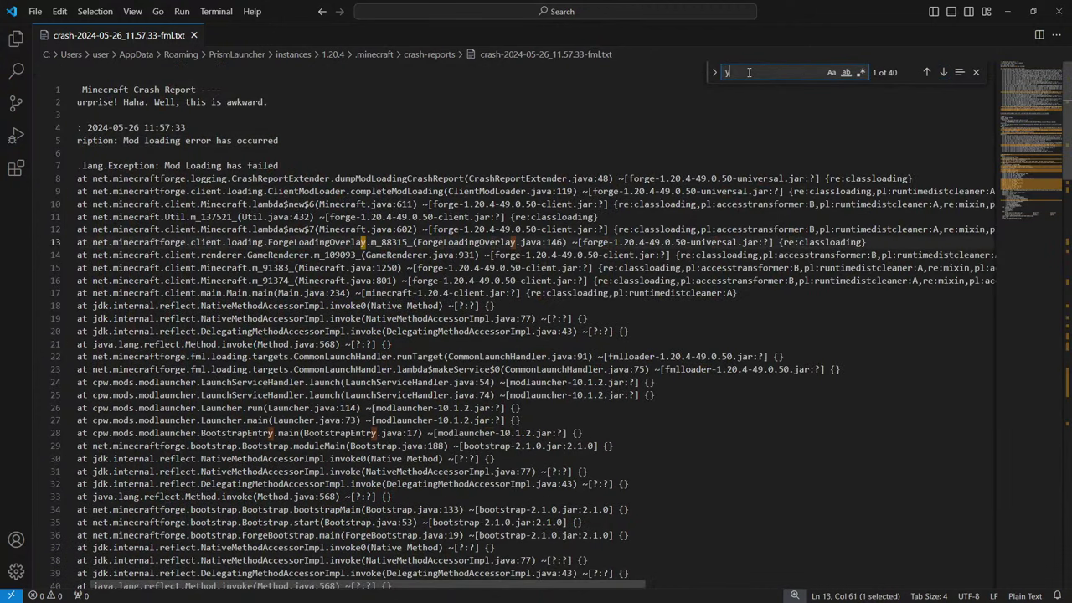
{"action": "key", "text": "BackSpace"}
{"action": "key", "text": "BackSpace"}
{"action": "key", "text": "BackSpace"}
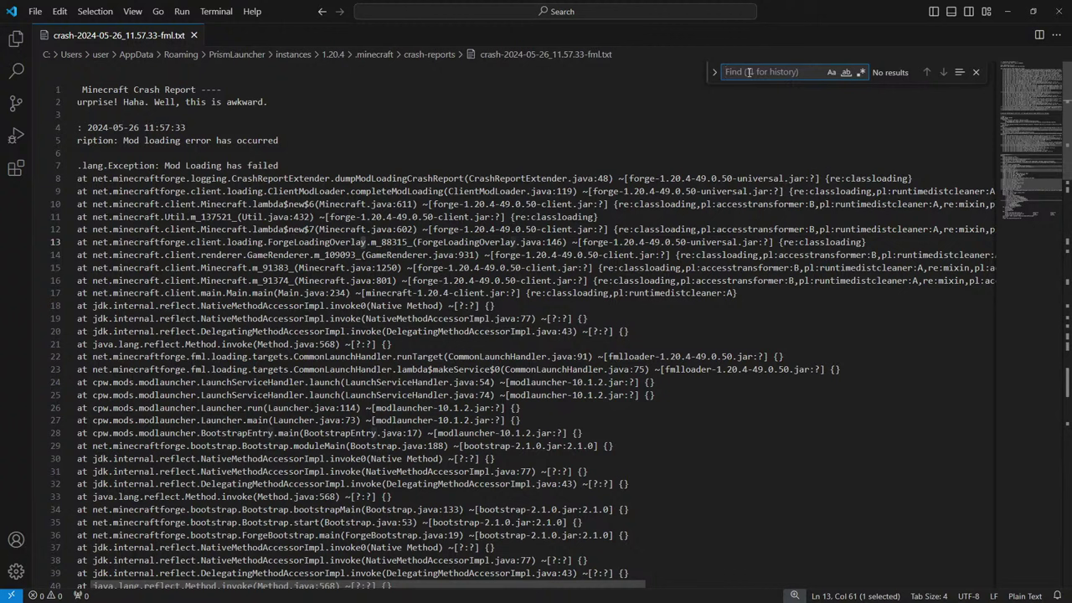
{"action": "type", "text": "exceptio"}
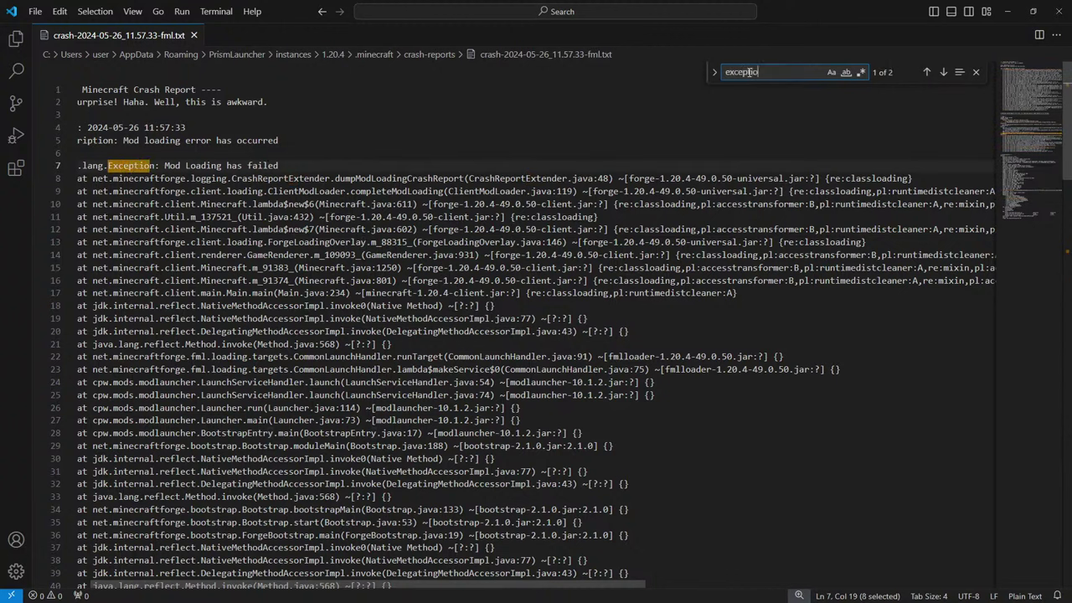
{"action": "type", "text": "n"}
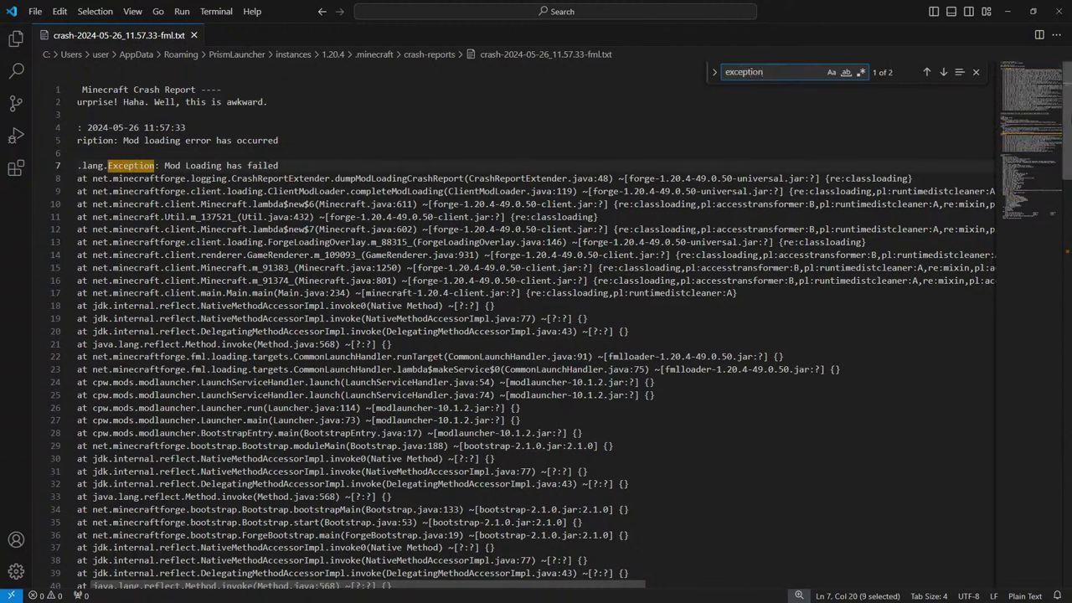
{"action": "left_click", "coordinate": [943, 72]}
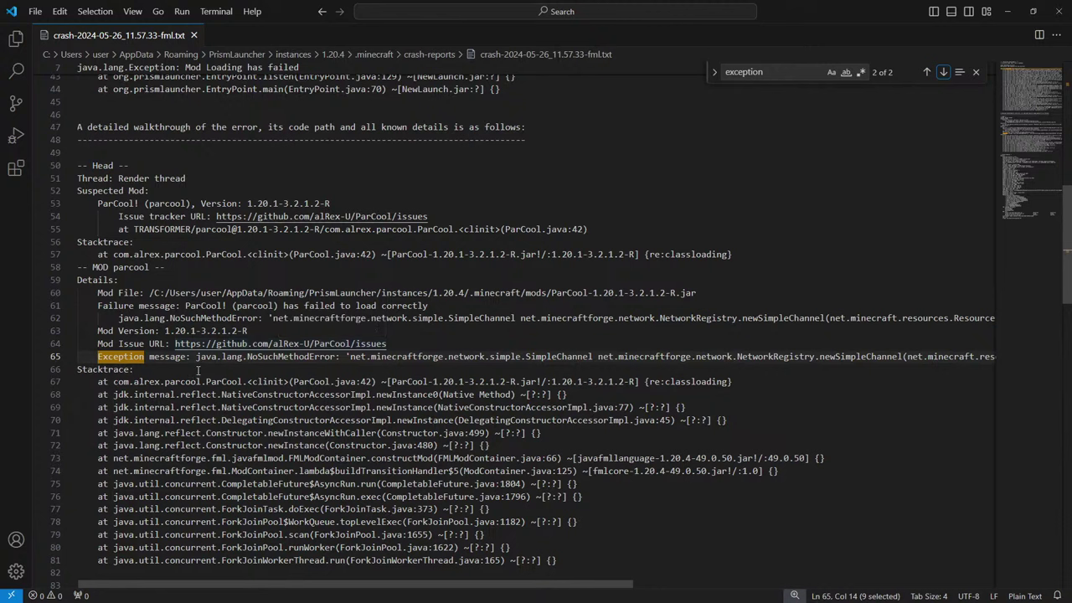
Step: Undo the accidental move of 'Exception' and extend the selection from line 65 to the end of the file
{"action": "left_click_drag", "start_coordinate": [98, 356], "coordinate": [319, 360]}
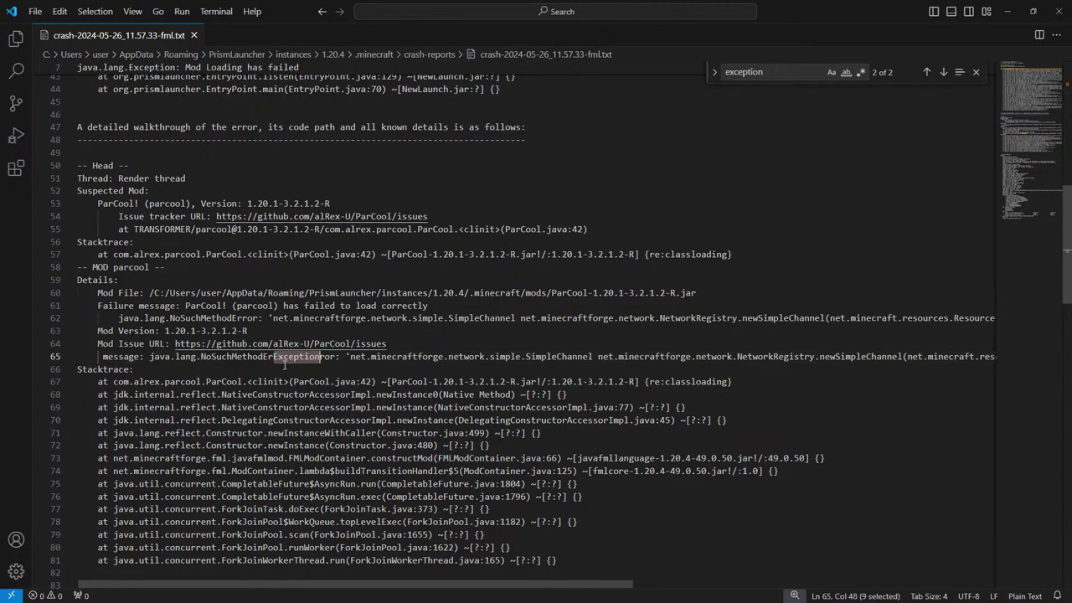
{"action": "key", "text": "ctrl+z"}
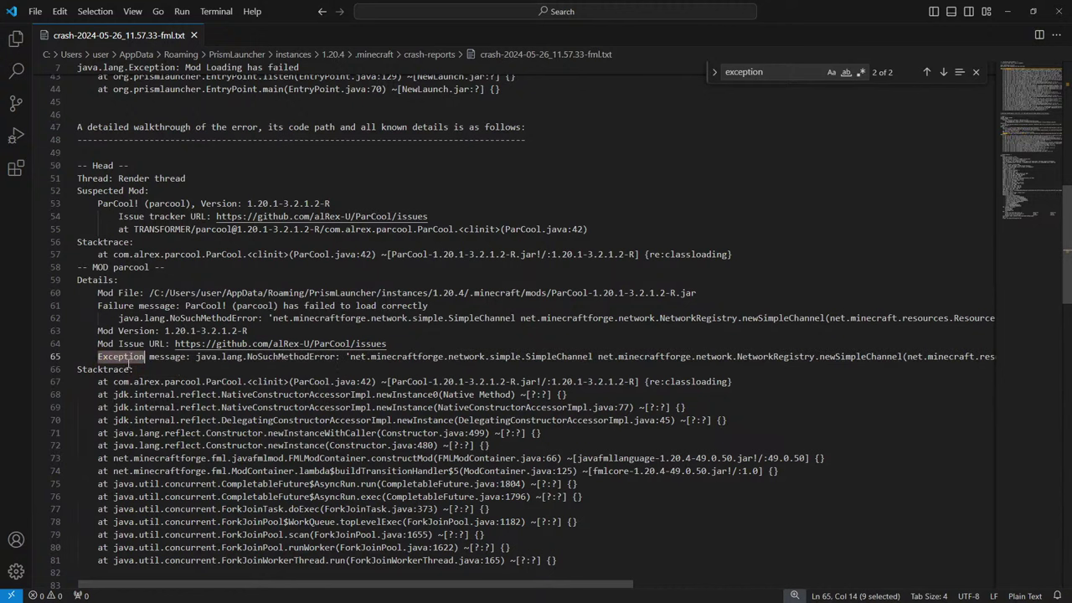
{"action": "key", "text": "Left"}
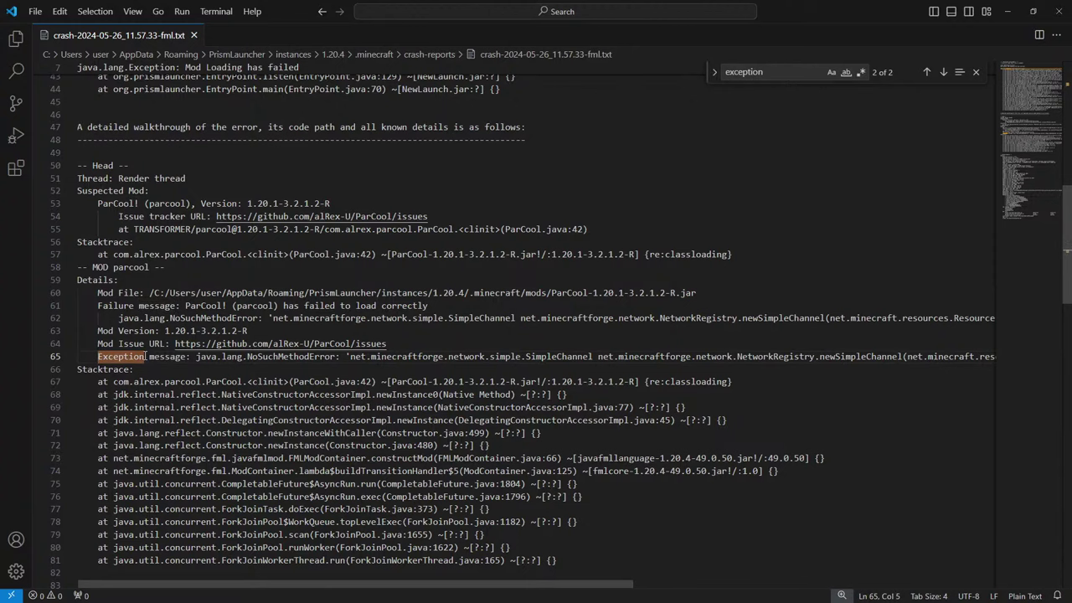
{"action": "key", "text": "ctrl+shift+End"}
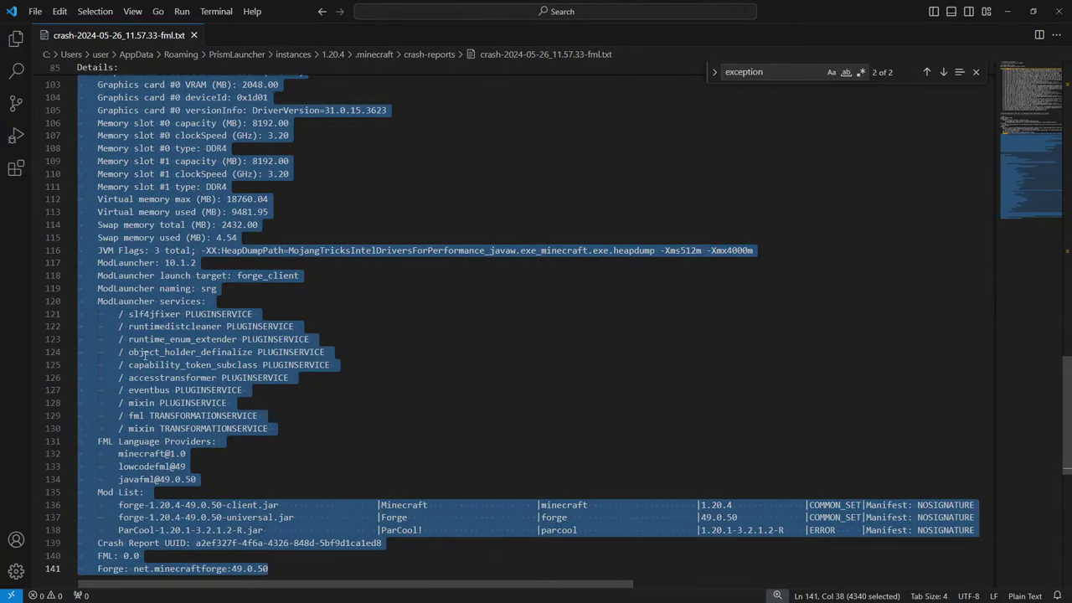
Step: Select the full NoSuchMethodError message on line 65 and copy it
{"action": "left_click_drag", "start_coordinate": [317, 339], "coordinate": [330, 353]}
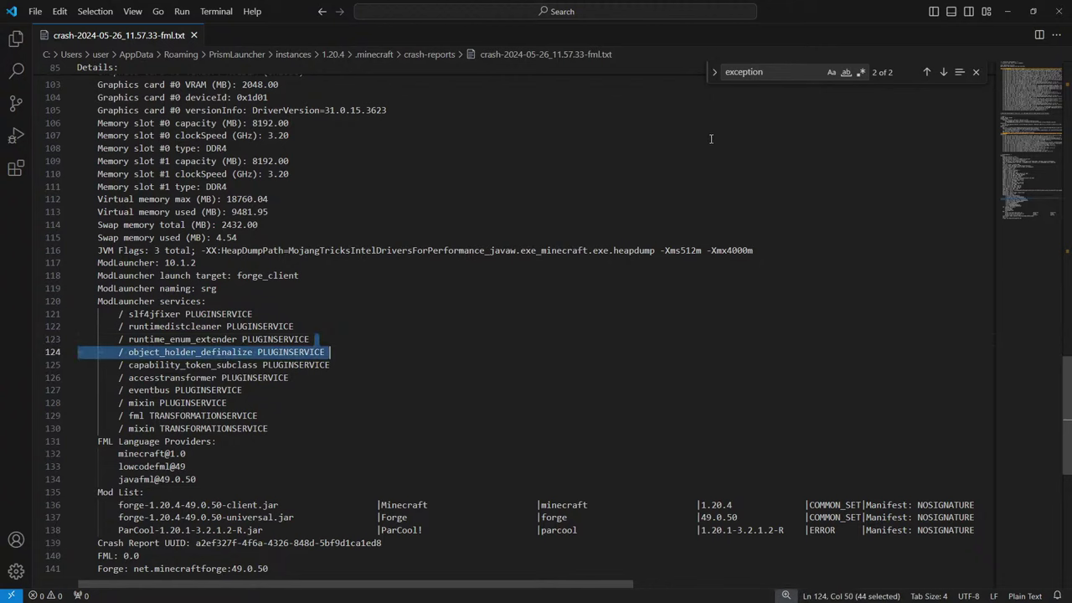
{"action": "left_click", "coordinate": [926, 74]}
{"action": "left_click", "coordinate": [927, 74]}
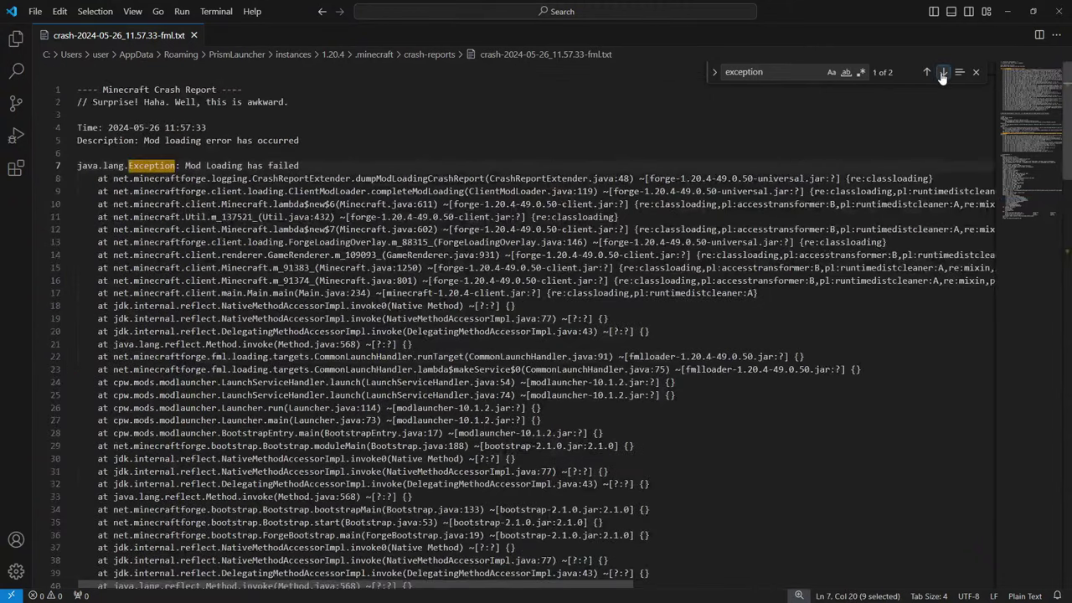
{"action": "left_click", "coordinate": [926, 74]}
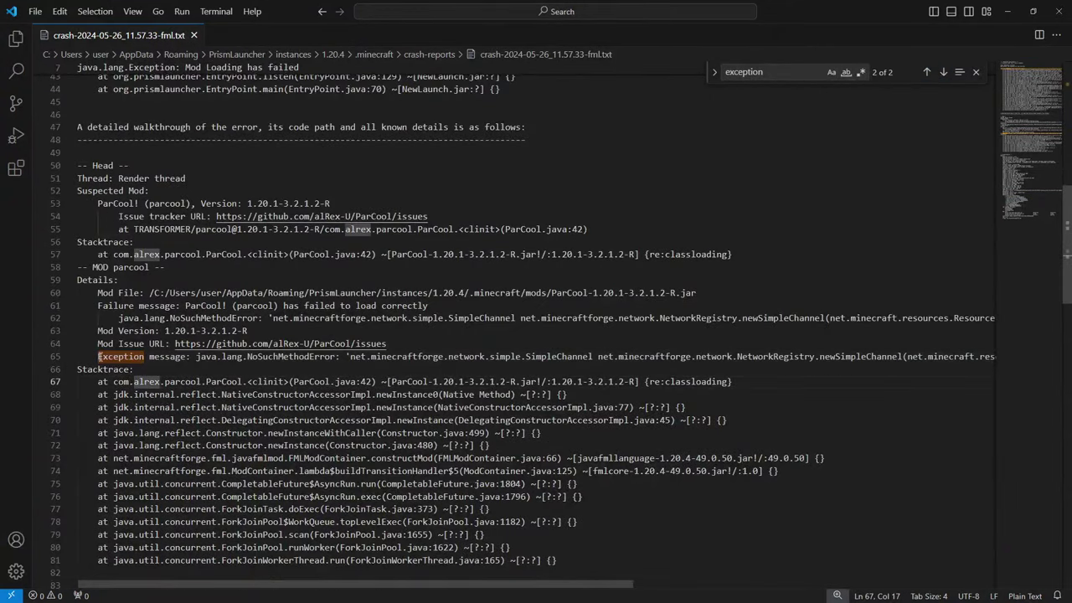
{"action": "left_click_drag", "start_coordinate": [97, 357], "coordinate": [1013, 353]}
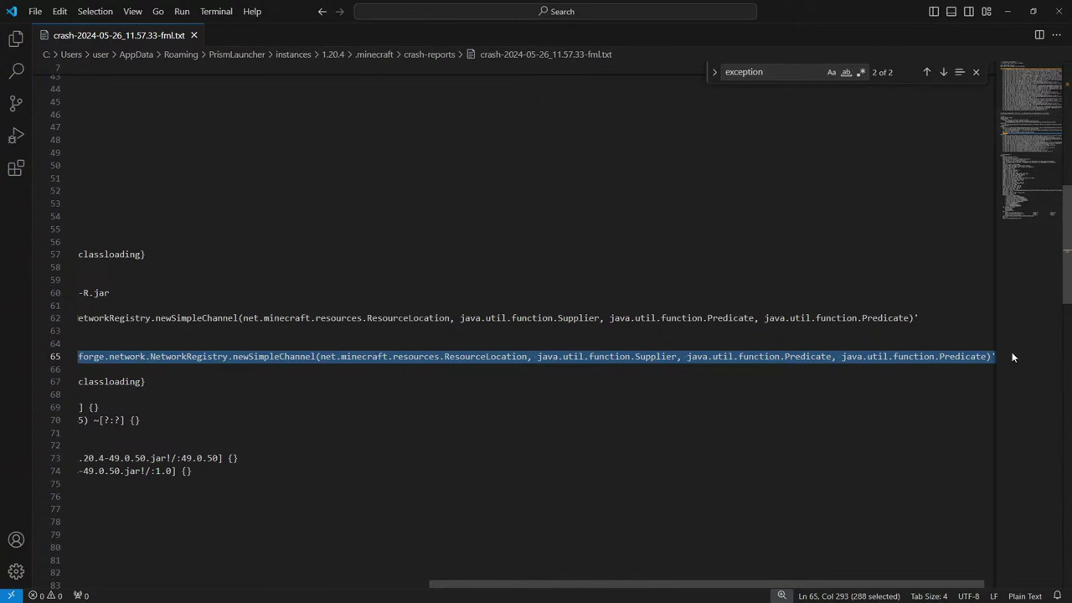
{"action": "right_click", "coordinate": [972, 356]}
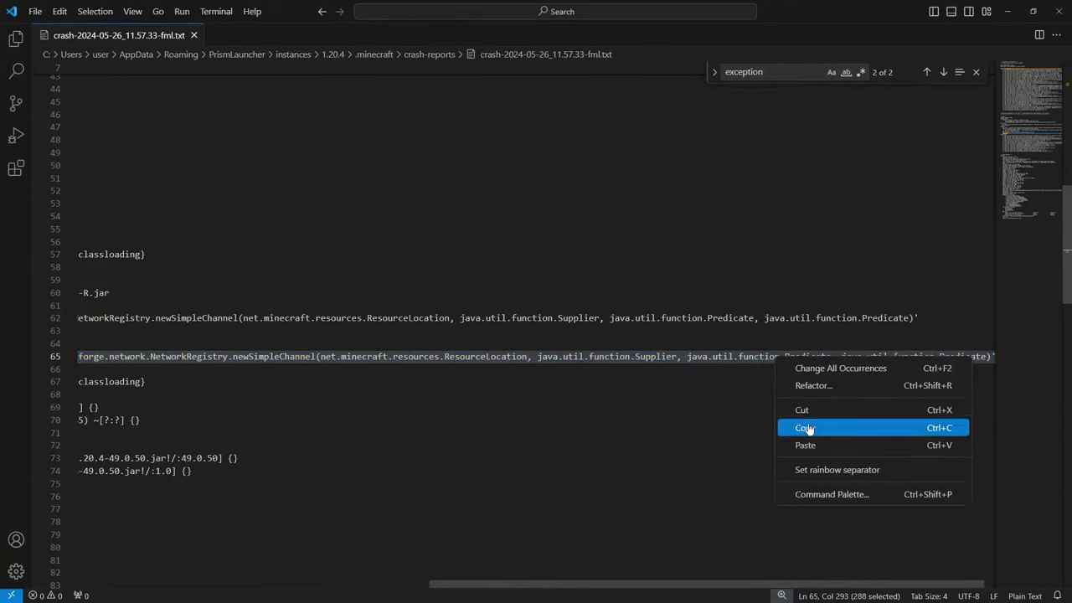
{"action": "left_click", "coordinate": [866, 424]}
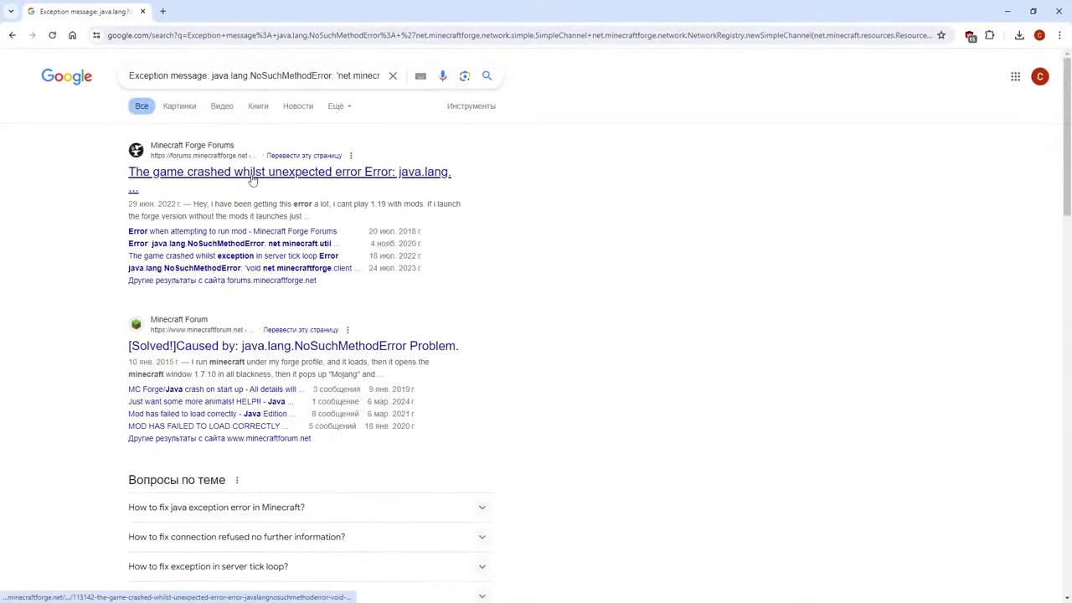
Step: Open the first Minecraft Forge forum result, read it to the locked end, then return to Google
{"action": "left_click", "coordinate": [251, 174]}
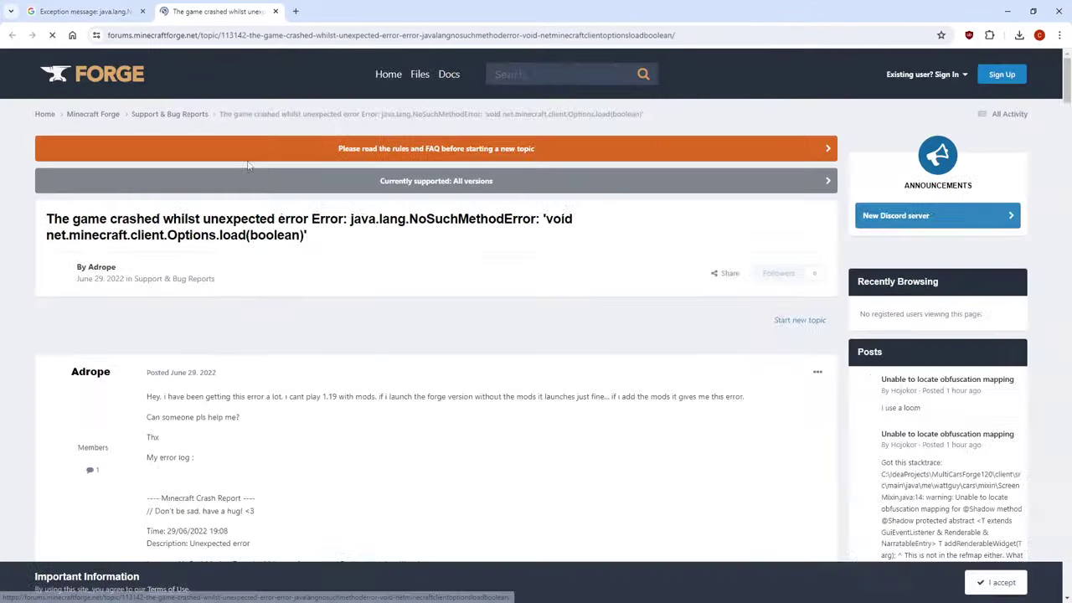
{"action": "scroll", "coordinate": [257, 208], "scroll_direction": "down", "scroll_amount": 2}
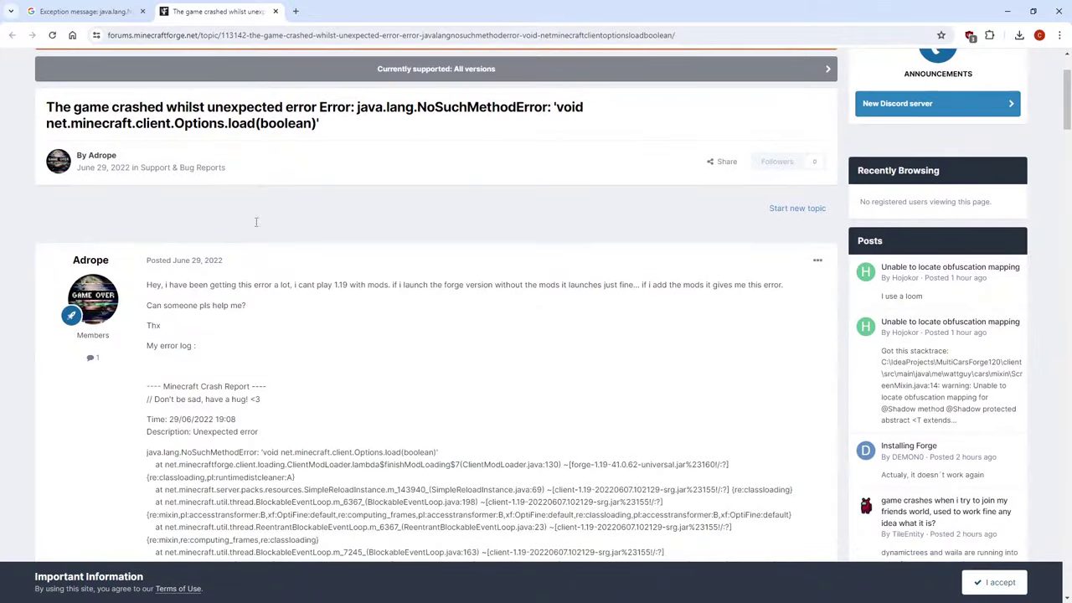
{"action": "scroll", "coordinate": [257, 226], "scroll_direction": "down", "scroll_amount": 20}
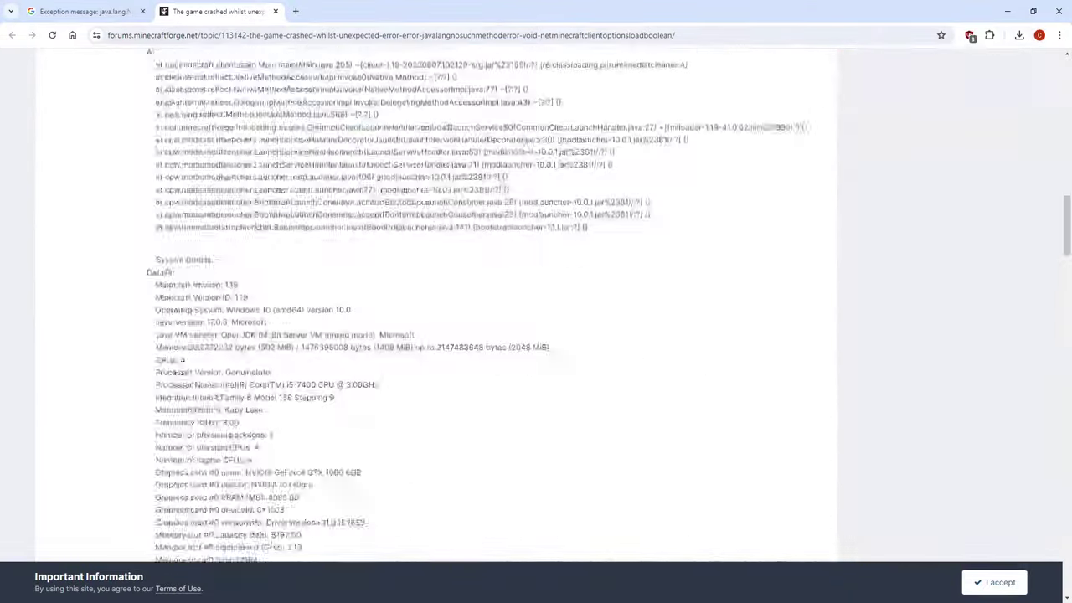
{"action": "scroll", "coordinate": [257, 226], "scroll_direction": "down", "scroll_amount": 10}
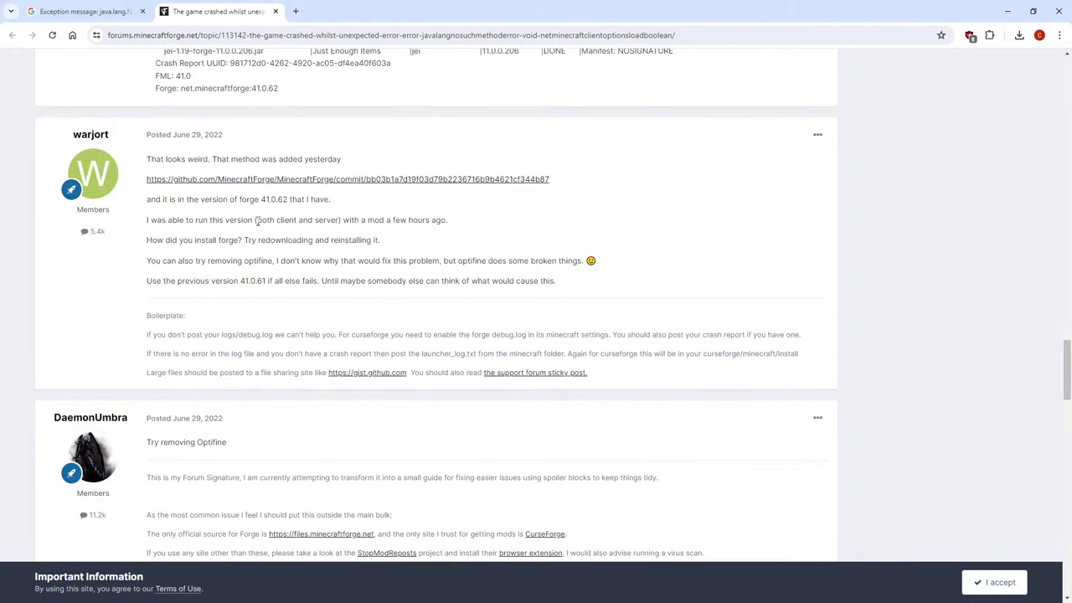
{"action": "scroll", "coordinate": [263, 184], "scroll_direction": "down", "scroll_amount": 3}
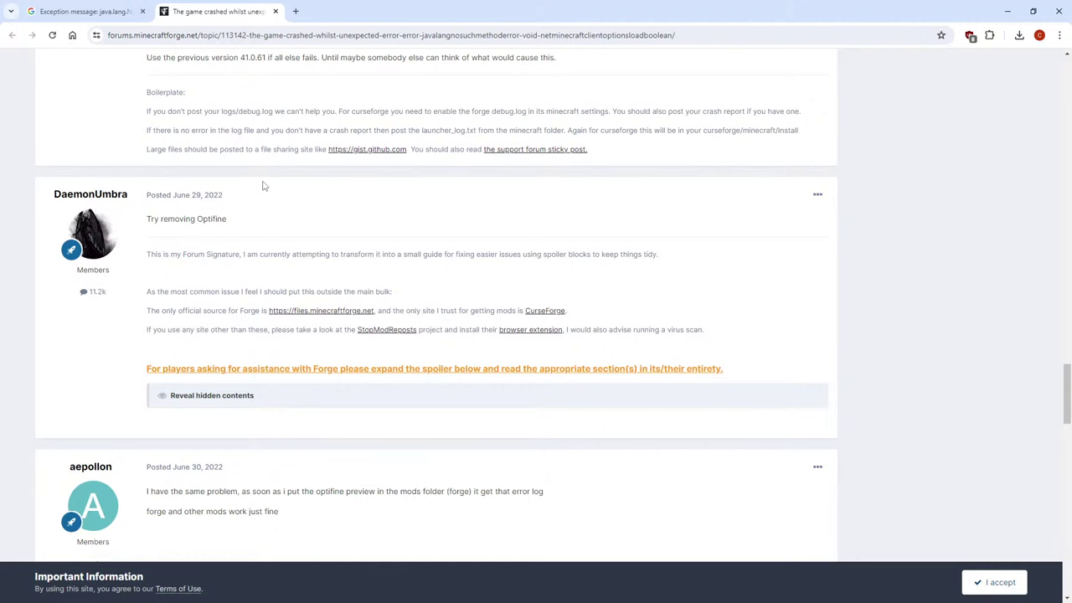
{"action": "scroll", "coordinate": [263, 186], "scroll_direction": "down", "scroll_amount": 3}
{"action": "scroll", "coordinate": [263, 186], "scroll_direction": "down", "scroll_amount": 3}
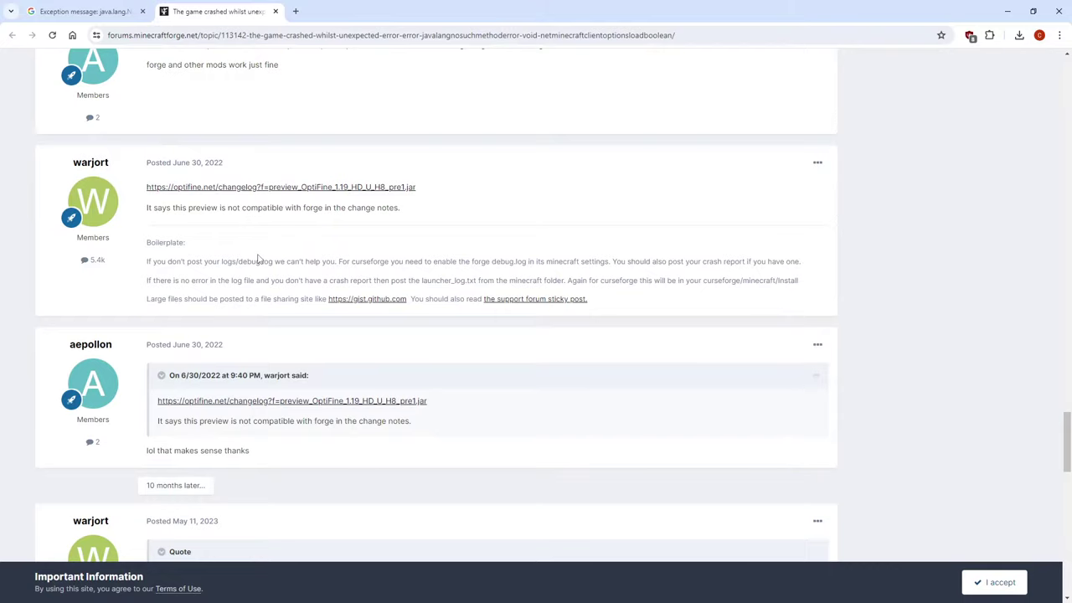
{"action": "scroll", "coordinate": [255, 251], "scroll_direction": "down", "scroll_amount": 10}
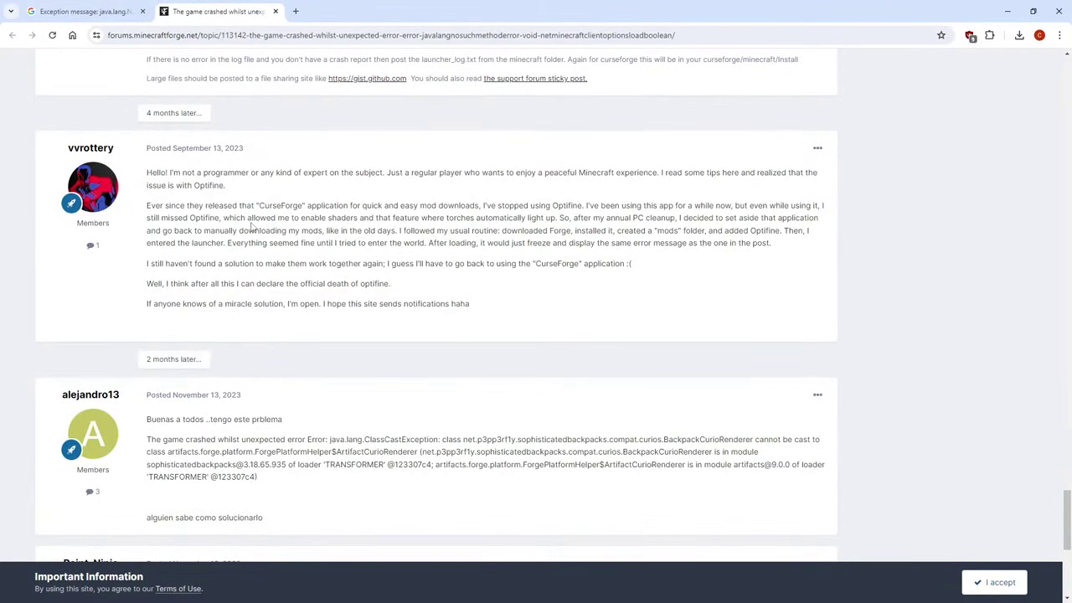
{"action": "scroll", "coordinate": [251, 224], "scroll_direction": "down", "scroll_amount": 4}
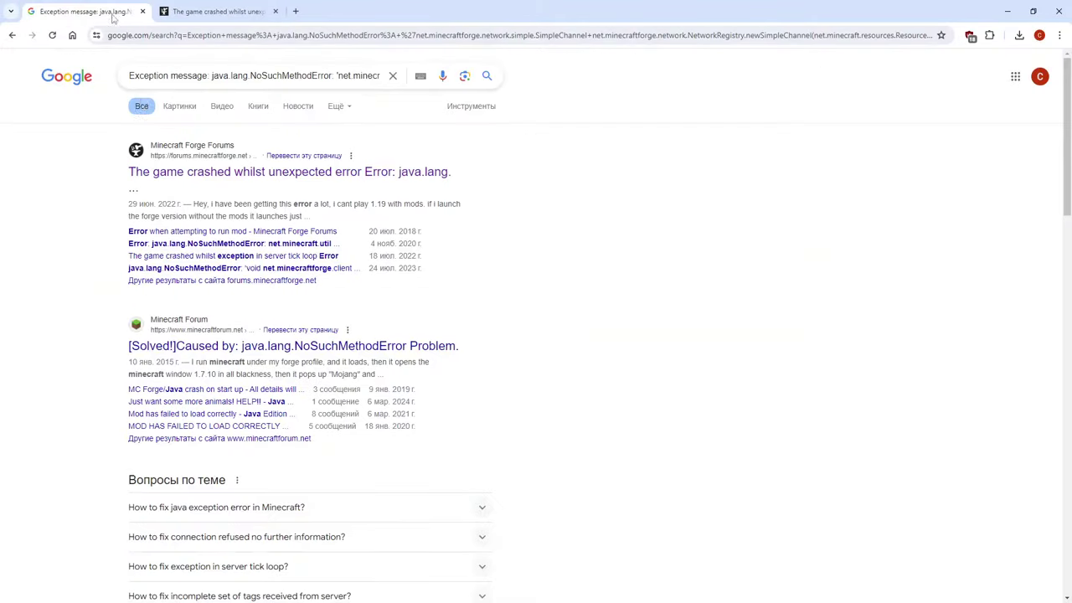
{"action": "left_click", "coordinate": [116, 15]}
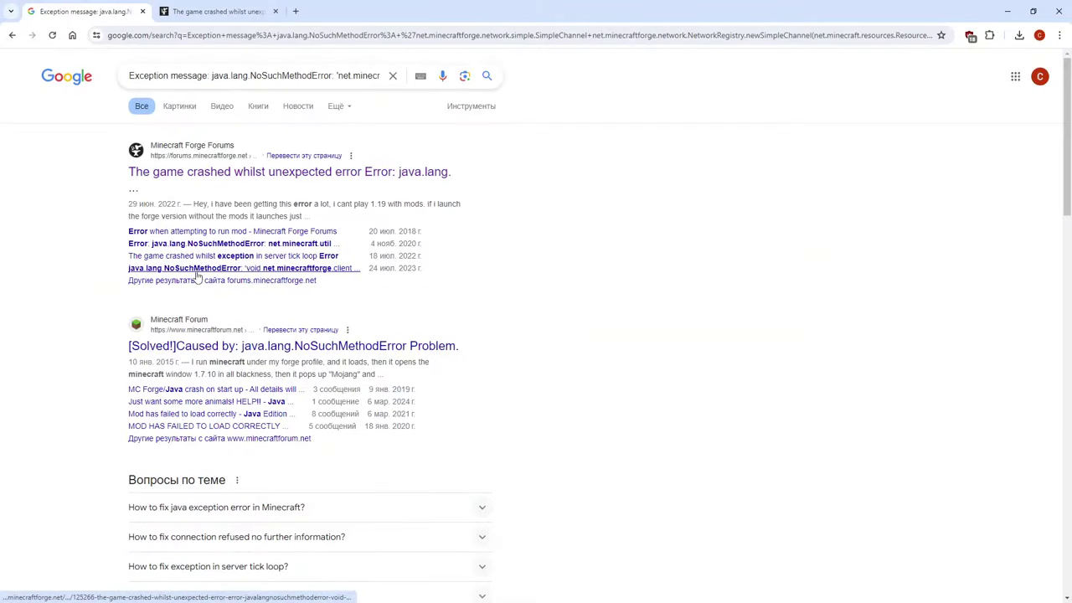
Step: Open and read the '[Solved!]Caused by: java.lang.NoSuchMethodError' Minecraft Forum thread, then return to Google
{"action": "scroll", "coordinate": [209, 285], "scroll_direction": "down", "scroll_amount": 2}
{"action": "left_click", "coordinate": [260, 300]}
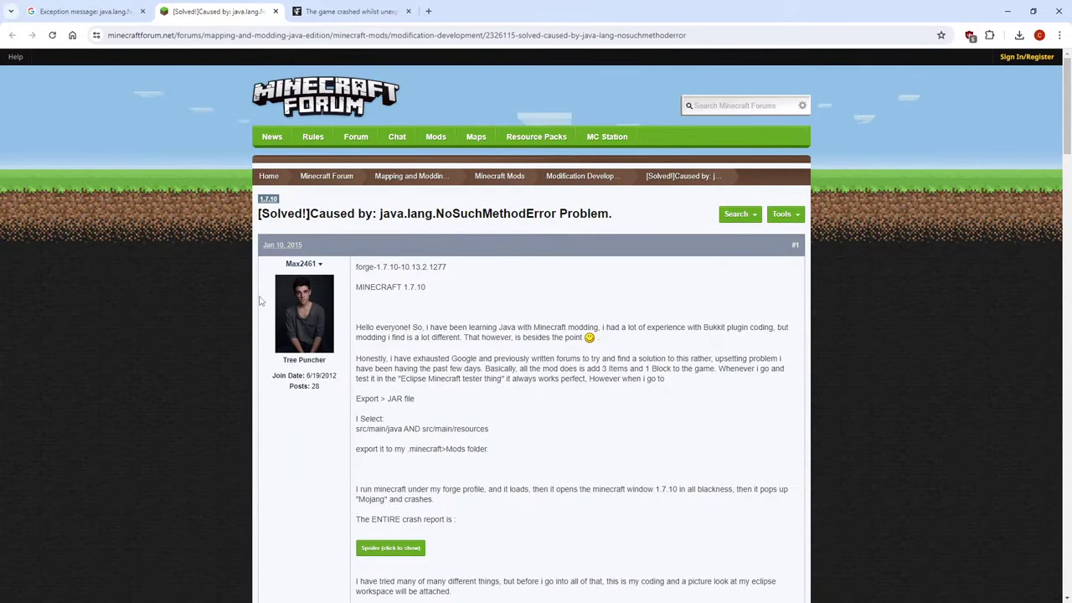
{"action": "scroll", "coordinate": [314, 303], "scroll_direction": "down", "scroll_amount": 5}
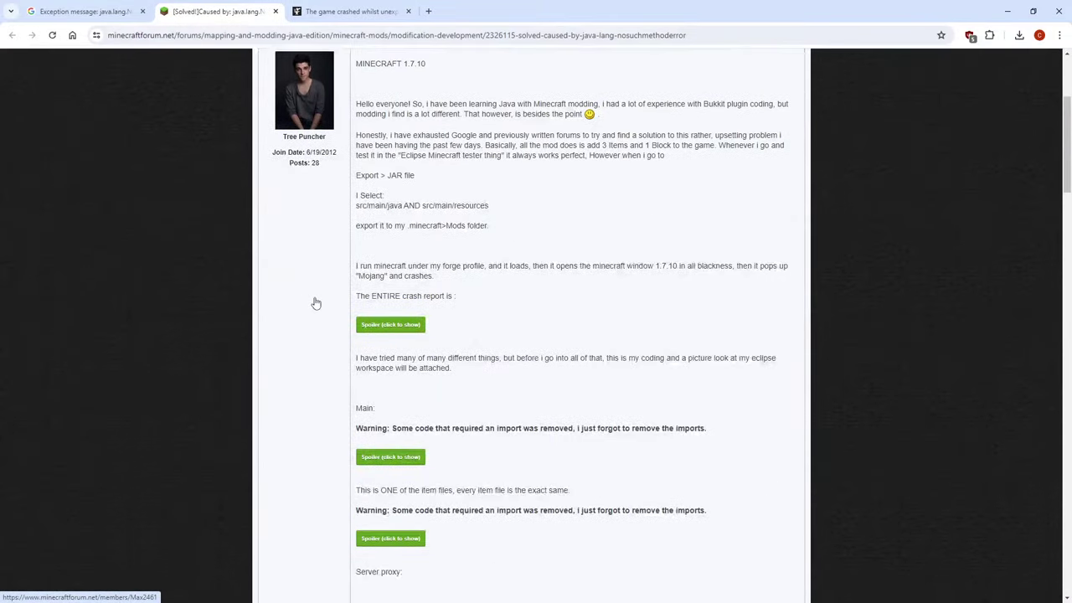
{"action": "scroll", "coordinate": [315, 303], "scroll_direction": "down", "scroll_amount": 15}
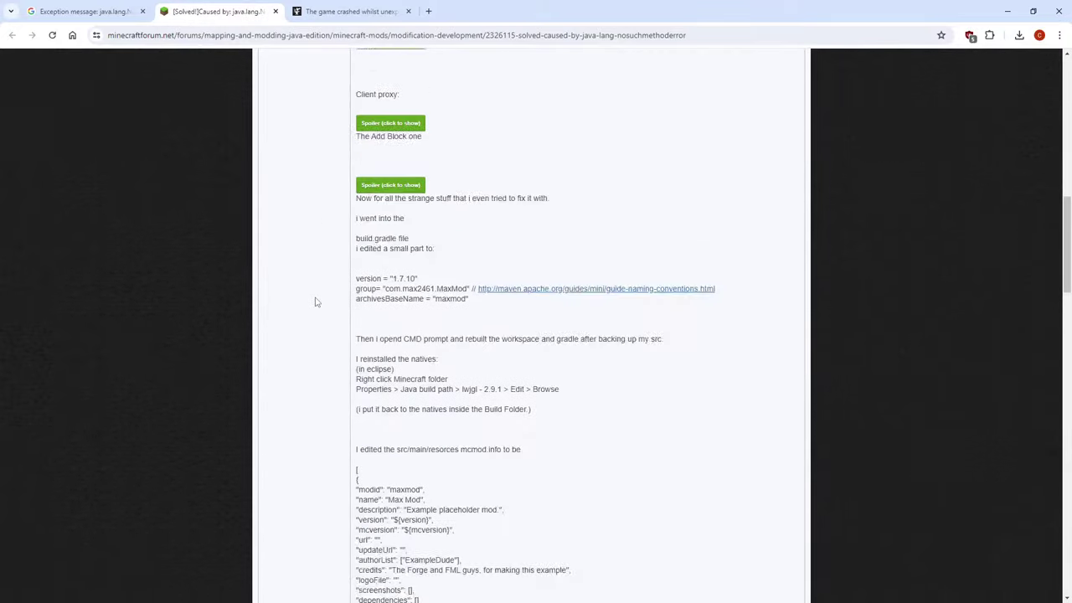
{"action": "scroll", "coordinate": [315, 303], "scroll_direction": "down", "scroll_amount": 4}
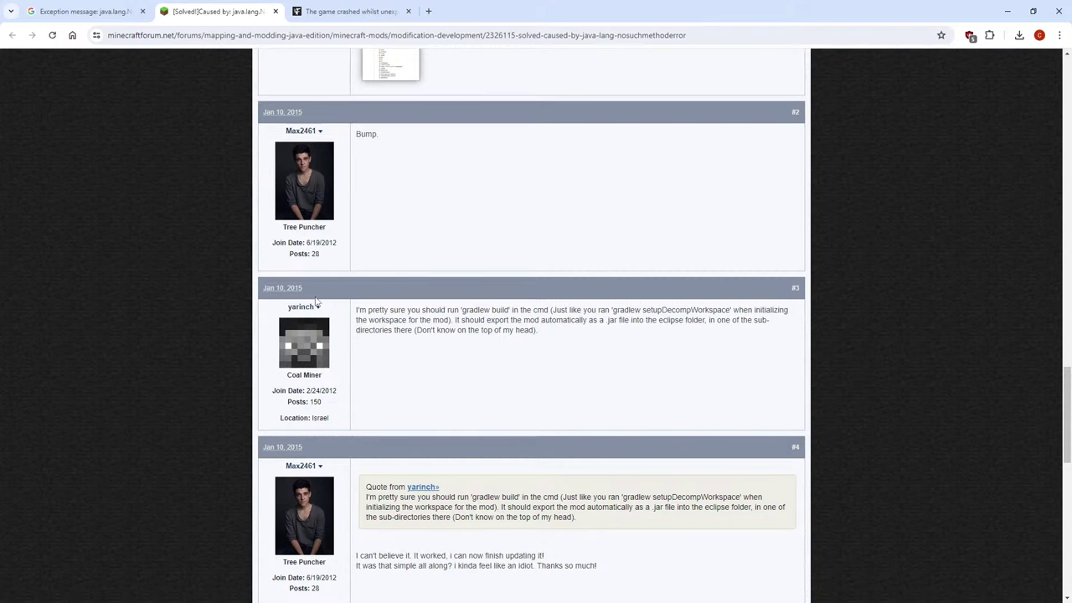
{"action": "scroll", "coordinate": [316, 301], "scroll_direction": "down", "scroll_amount": 3}
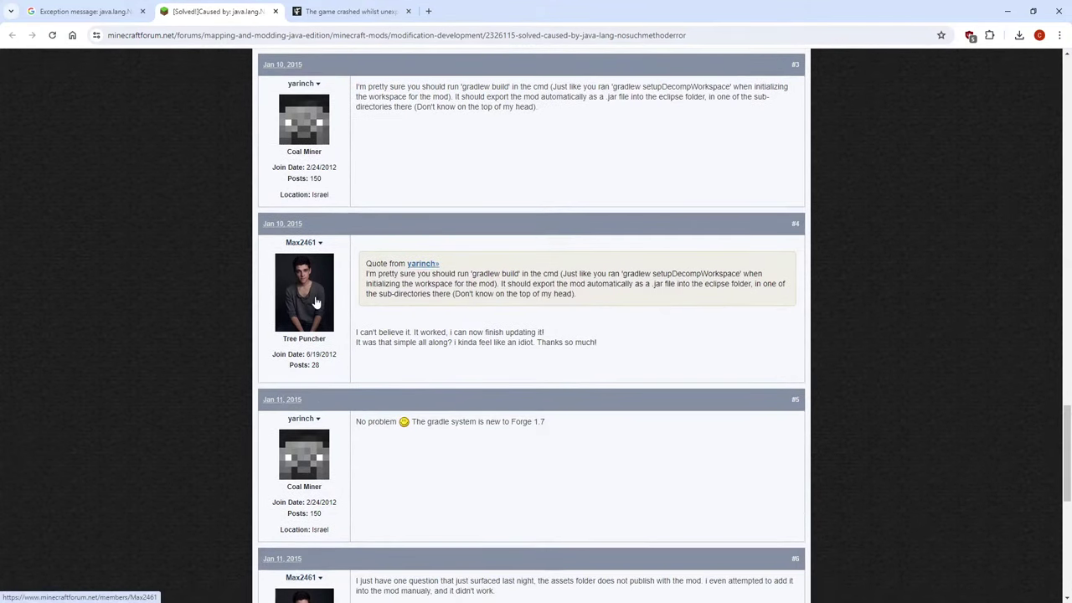
{"action": "scroll", "coordinate": [316, 301], "scroll_direction": "down", "scroll_amount": 2}
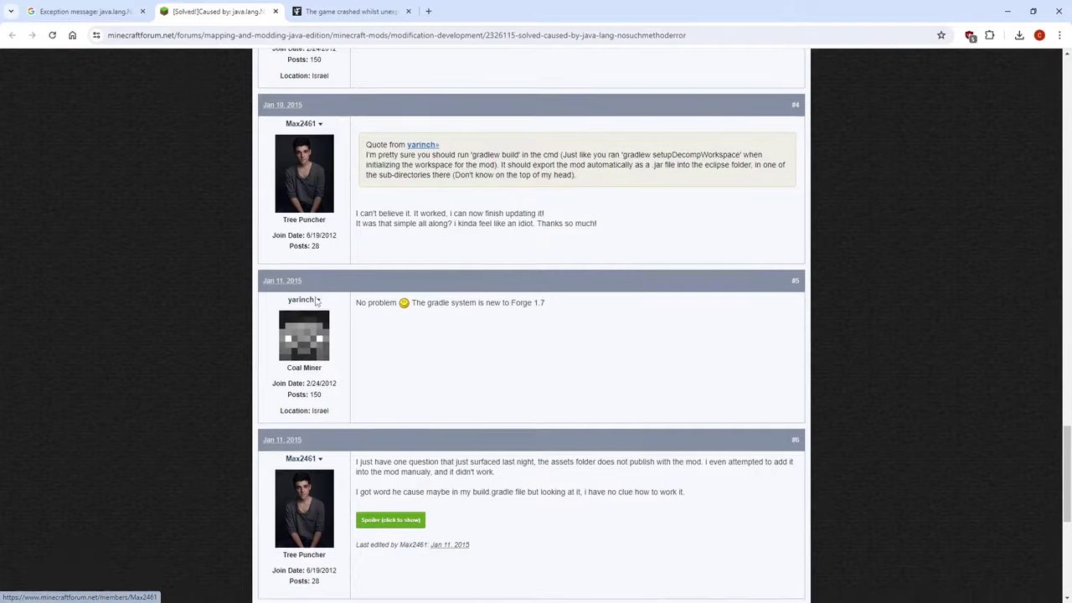
{"action": "scroll", "coordinate": [317, 302], "scroll_direction": "down", "scroll_amount": 1}
{"action": "left_click", "coordinate": [88, 11]}
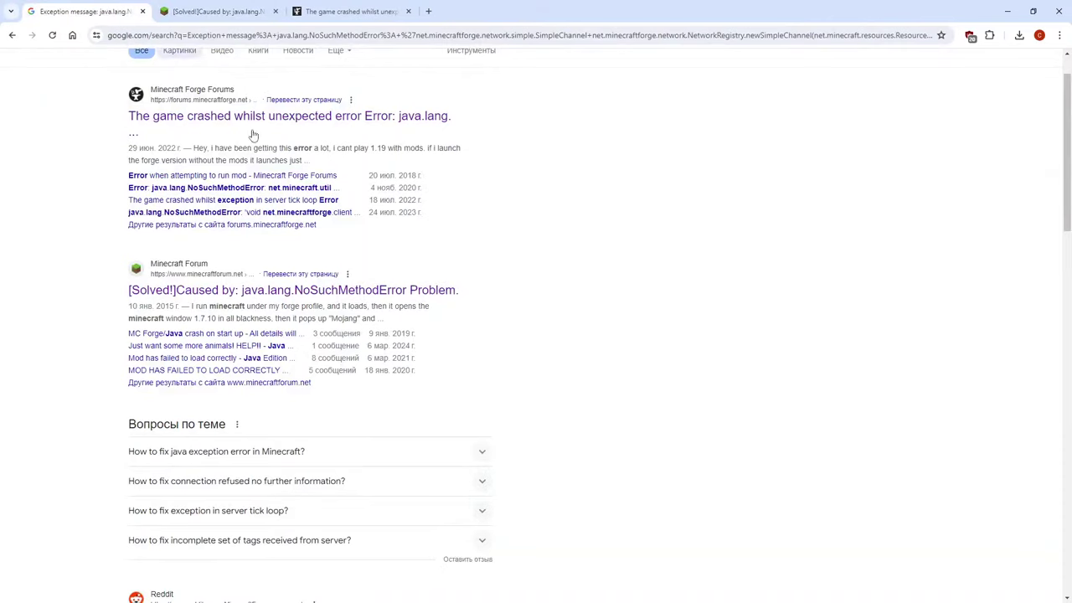
Step: Select the exception-message prefix of the Google search query
{"action": "scroll", "coordinate": [134, 82], "scroll_direction": "up", "scroll_amount": 1}
{"action": "left_click", "coordinate": [132, 76]}
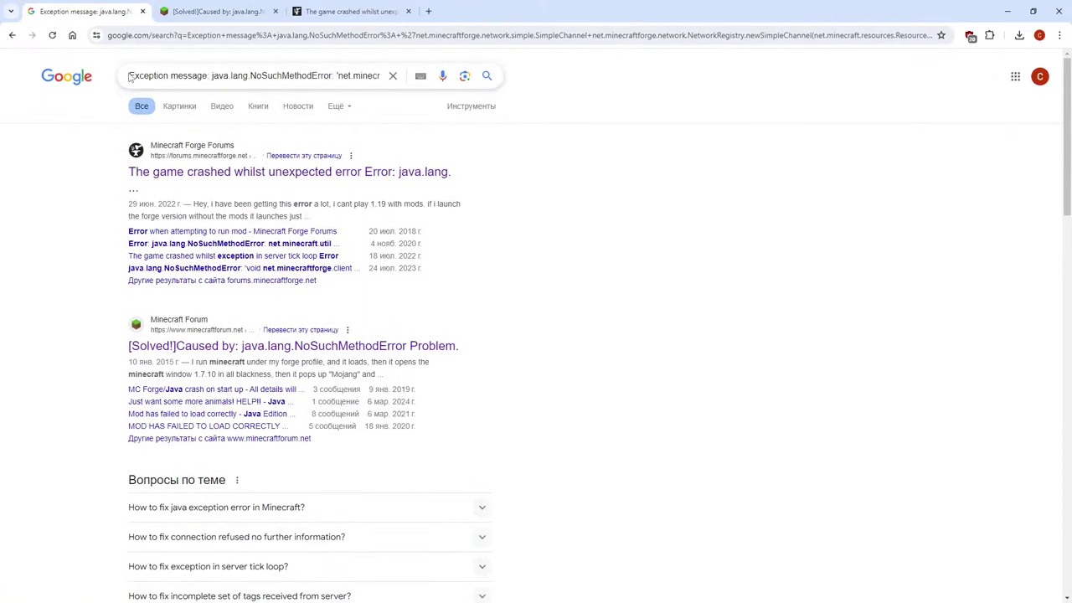
{"action": "left_click_drag", "start_coordinate": [129, 76], "coordinate": [338, 75]}
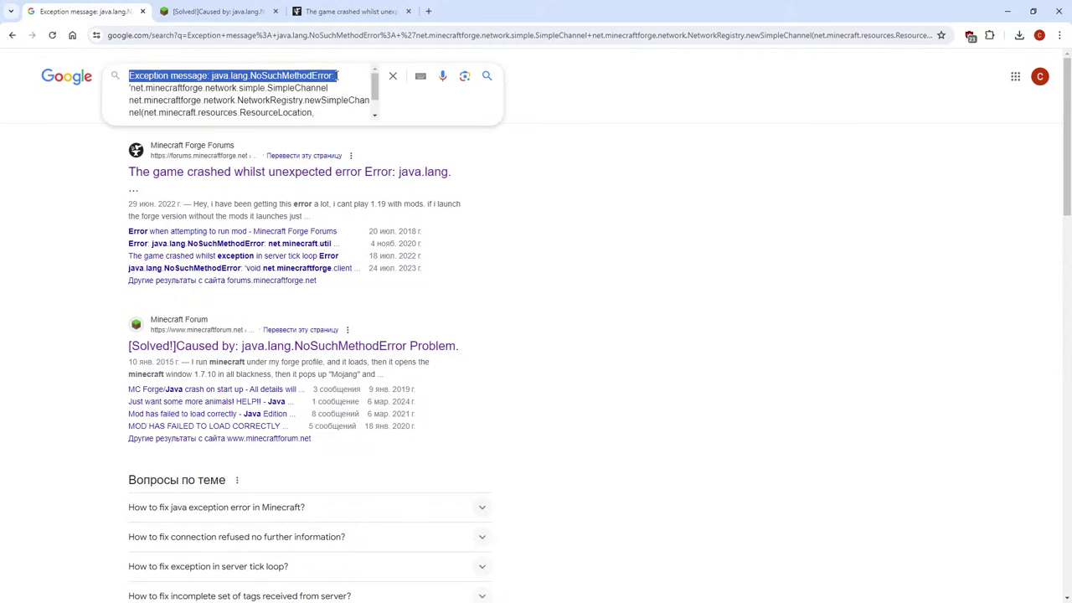
Step: Remove the exception prefix and apostrophe from the query and search again
{"action": "key", "text": "BackSpace"}
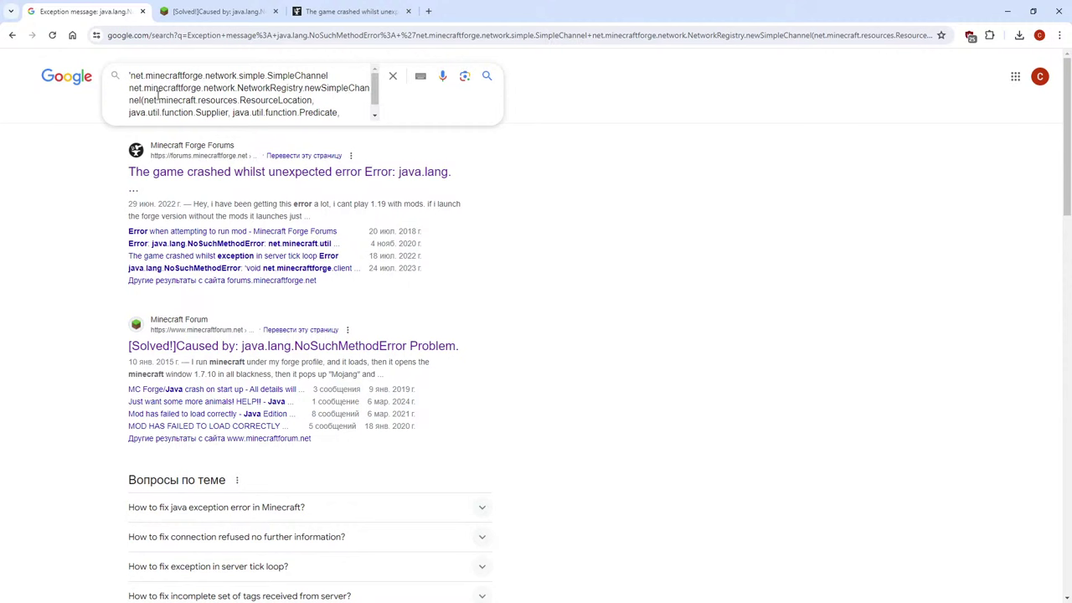
{"action": "key", "text": "Delete"}
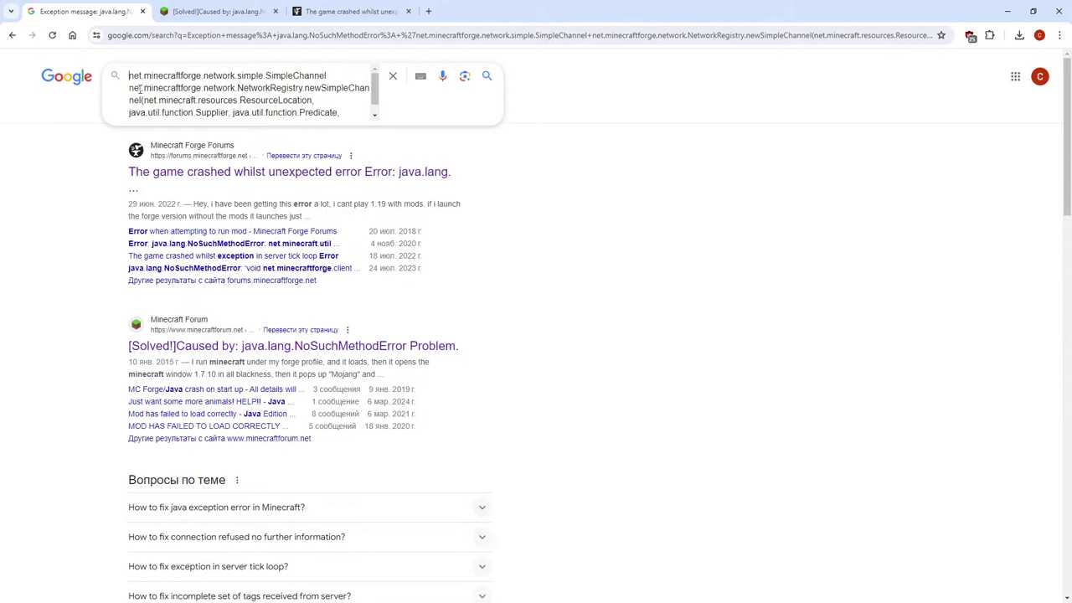
{"action": "left_click", "coordinate": [335, 76]}
{"action": "key", "text": "Return"}
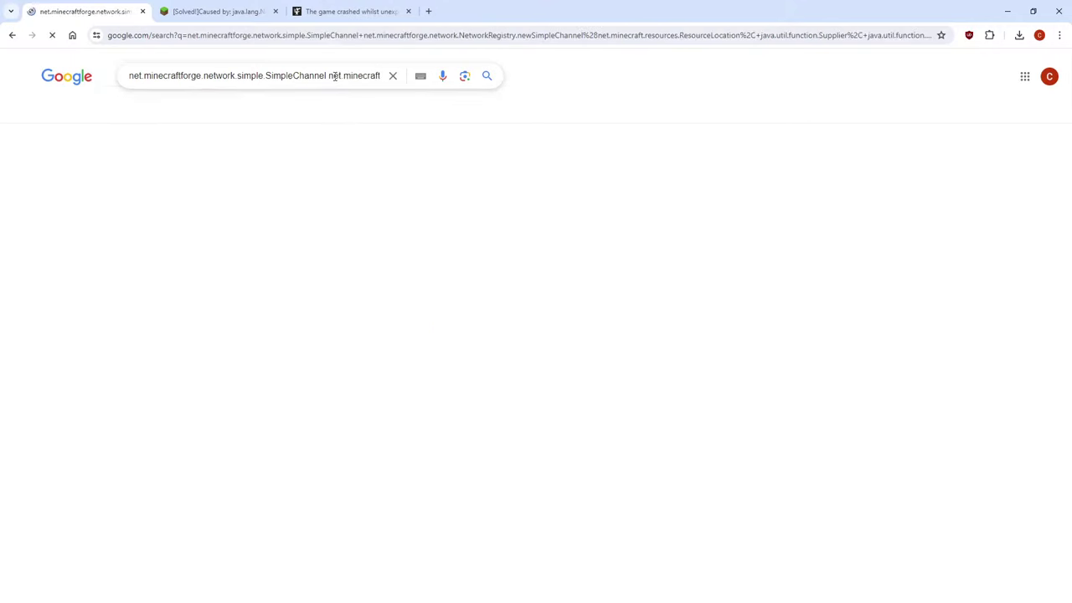
Step: Open the SimpleChannel (forge 1.14.4) javadoc result in a new tab and return to Google
{"action": "scroll", "coordinate": [253, 259], "scroll_direction": "down", "scroll_amount": 3}
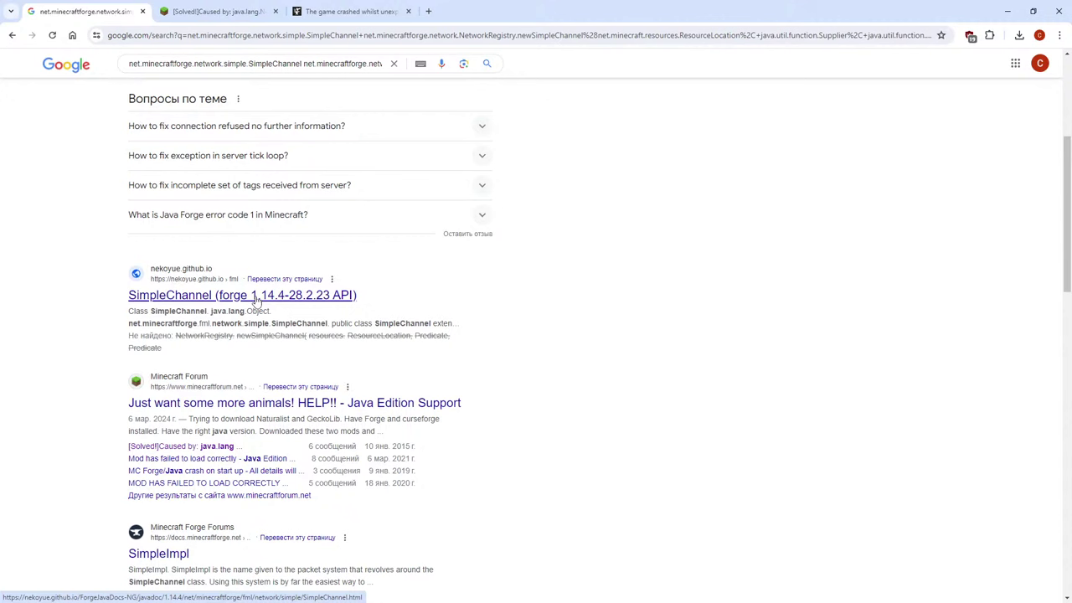
{"action": "left_click", "coordinate": [256, 298]}
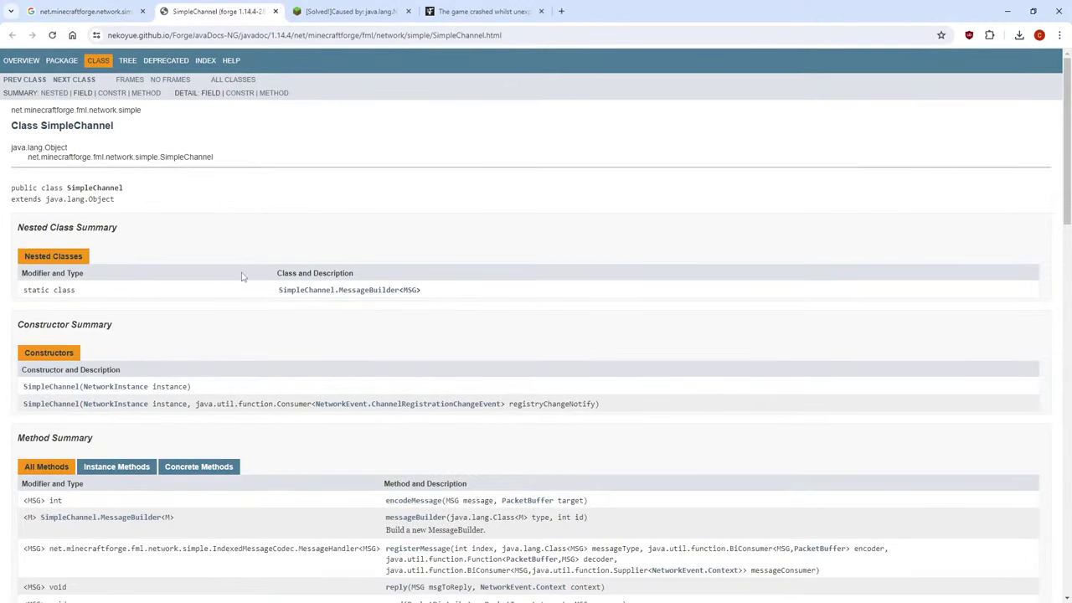
{"action": "left_click", "coordinate": [71, 7]}
{"action": "scroll", "coordinate": [176, 71], "scroll_direction": "up", "scroll_amount": 4}
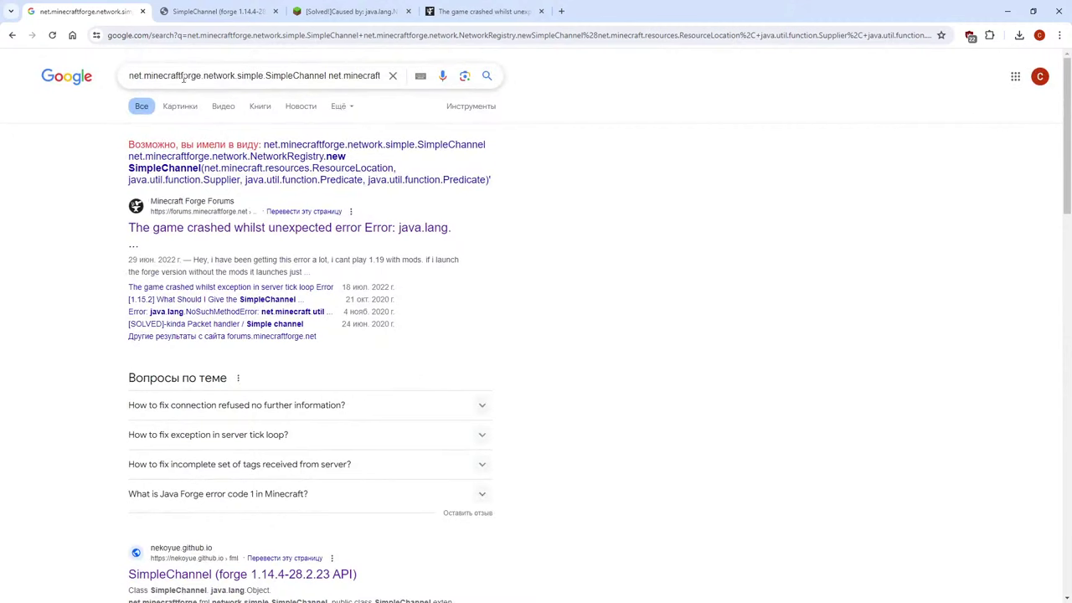
Step: Delete the trailing net.minecraft part of the query and rerun the search
{"action": "left_click_drag", "start_coordinate": [327, 76], "coordinate": [415, 84]}
{"action": "key", "text": "BackSpace"}
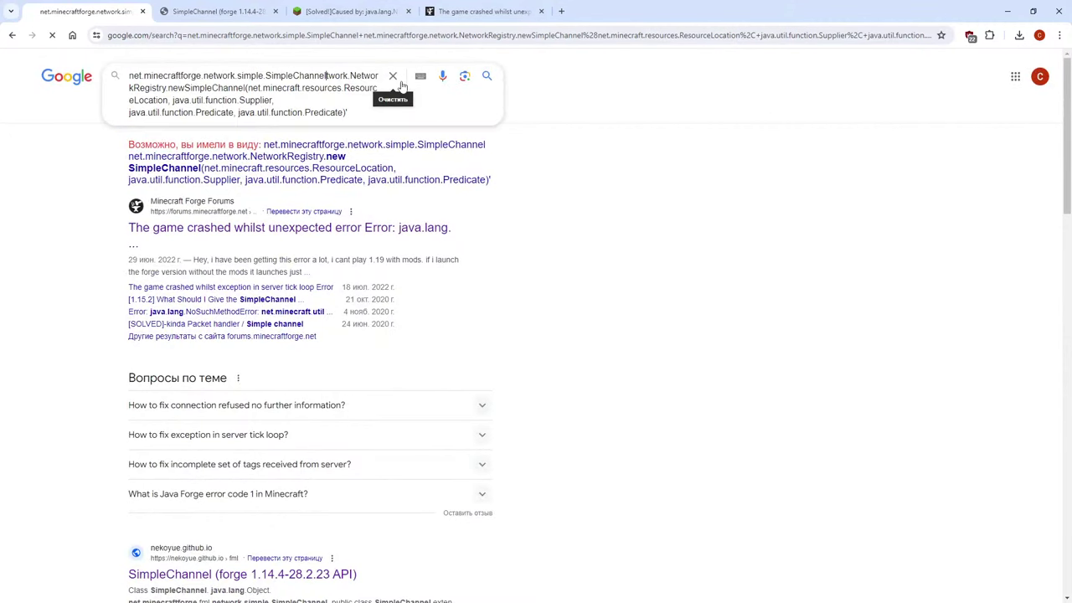
{"action": "key", "text": "Return"}
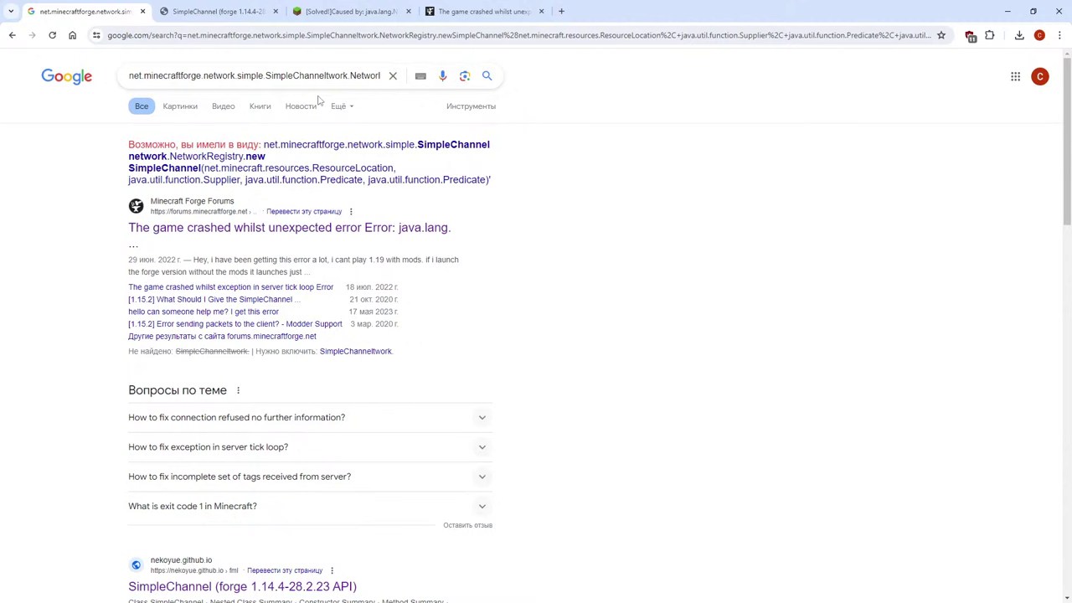
{"action": "scroll", "coordinate": [306, 201], "scroll_direction": "down", "scroll_amount": 1}
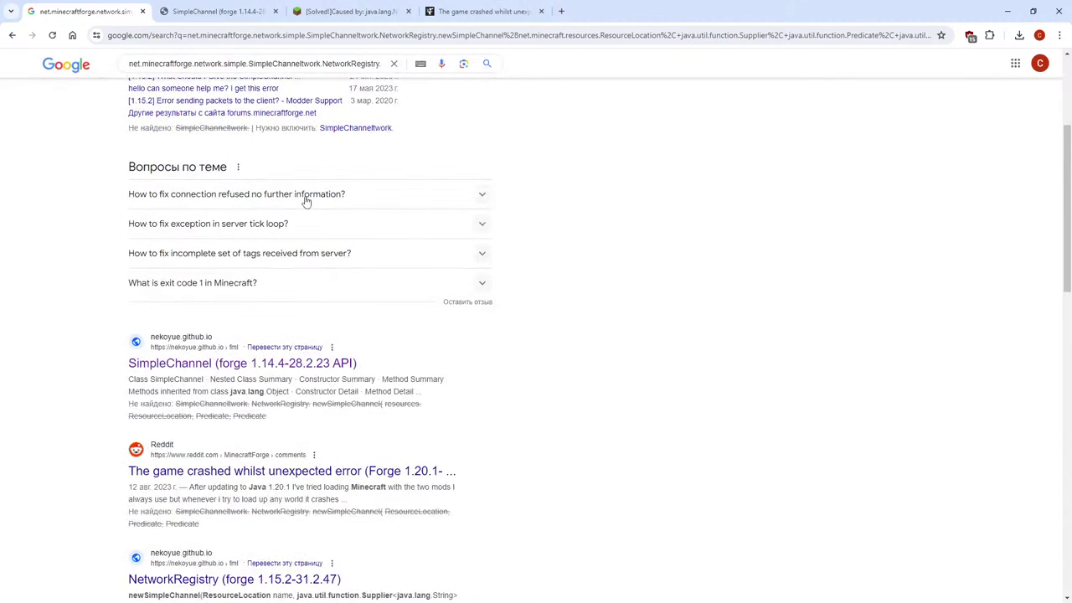
{"action": "scroll", "coordinate": [305, 199], "scroll_direction": "down", "scroll_amount": 1}
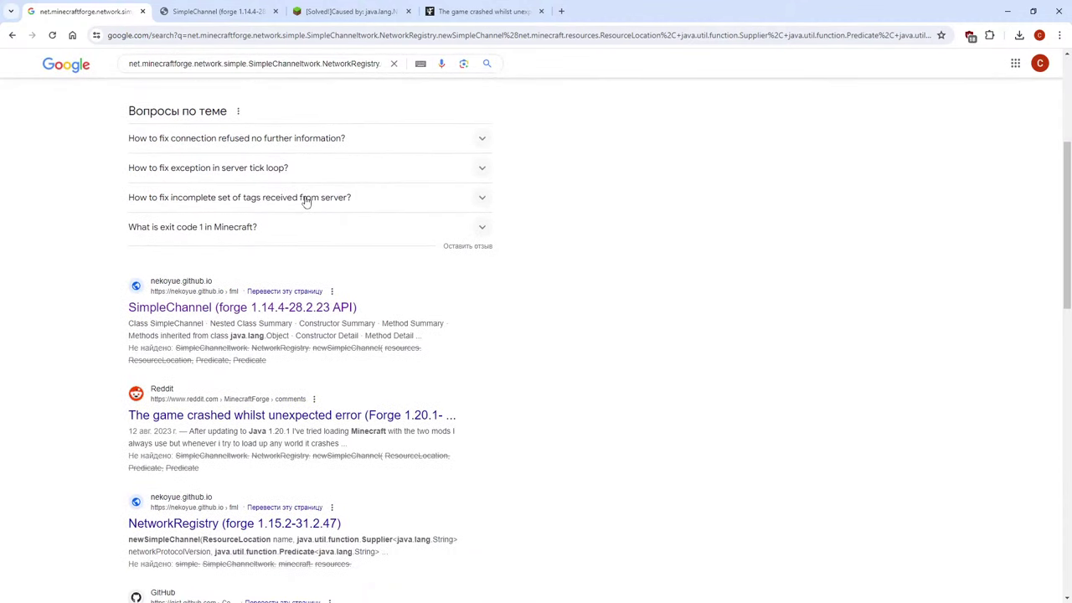
{"action": "scroll", "coordinate": [305, 199], "scroll_direction": "up", "scroll_amount": 5}
Step: Strip the Supplier and Predicate parameter list from the query and search again
{"action": "left_click", "coordinate": [265, 75]}
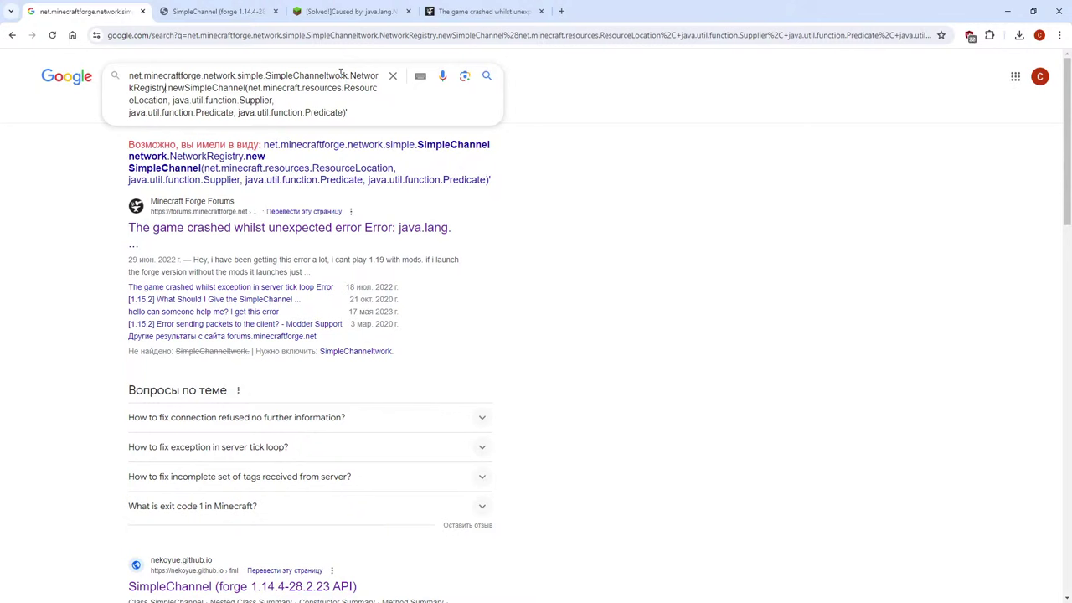
{"action": "key", "text": "Right"}
{"action": "key", "text": "Right"}
{"action": "key", "text": "BackSpace"}
{"action": "key", "text": "BackSpace"}
{"action": "key", "text": "BackSpace"}
{"action": "key", "text": "BackSpace"}
{"action": "key", "text": "BackSpace"}
{"action": "key", "text": "BackSpace"}
{"action": "key", "text": "BackSpace"}
{"action": "key", "text": "BackSpace"}
{"action": "key", "text": "BackSpace"}
{"action": "key", "text": "BackSpace"}
{"action": "key", "text": "BackSpace"}
{"action": "key", "text": "BackSpace"}
{"action": "key", "text": "BackSpace"}
{"action": "key", "text": "BackSpace"}
{"action": "key", "text": "BackSpace"}
{"action": "key", "text": "BackSpace"}
{"action": "key", "text": "BackSpace"}
{"action": "key", "text": "BackSpace"}
{"action": "key", "text": "BackSpace"}
{"action": "key", "text": "BackSpace"}
{"action": "key", "text": "BackSpace"}
{"action": "key", "text": "BackSpace"}
{"action": "key", "text": "BackSpace"}
{"action": "key", "text": "BackSpace"}
{"action": "key", "text": "BackSpace"}
{"action": "key", "text": "BackSpace"}
{"action": "key", "text": "BackSpace"}
{"action": "key", "text": "BackSpace"}
{"action": "key", "text": "BackSpace"}
{"action": "key", "text": "BackSpace"}
{"action": "key", "text": "BackSpace"}
{"action": "key", "text": "BackSpace"}
{"action": "key", "text": "BackSpace"}
{"action": "key", "text": "BackSpace"}
{"action": "key", "text": "BackSpace"}
{"action": "key", "text": "BackSpace"}
{"action": "key", "text": "BackSpace"}
{"action": "key", "text": "BackSpace"}
{"action": "key", "text": "BackSpace"}
{"action": "key", "text": "BackSpace"}
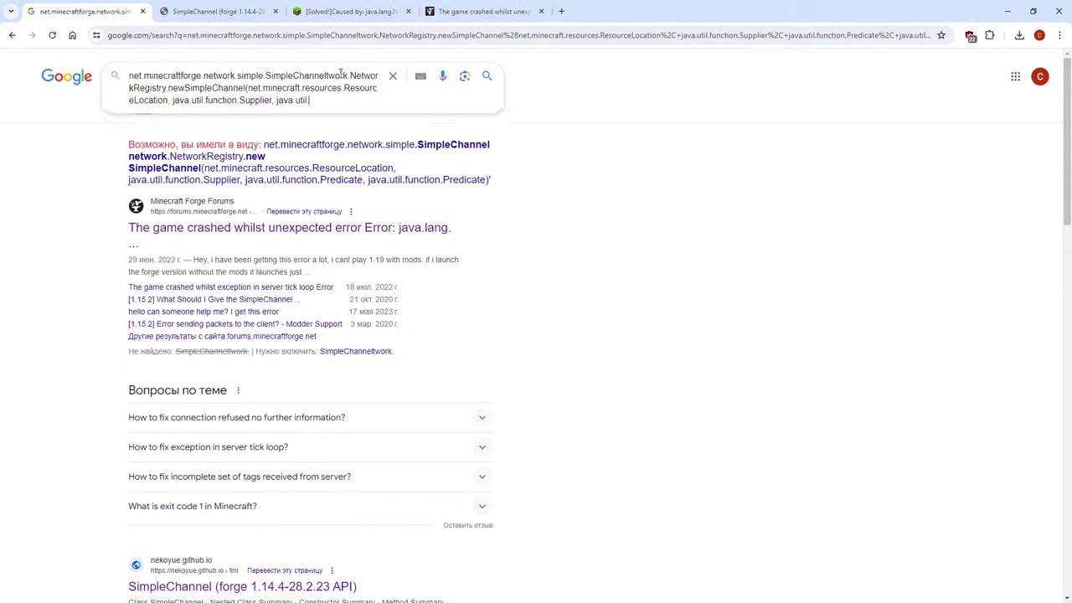
{"action": "key", "text": "BackSpace"}
{"action": "key", "text": "BackSpace"}
{"action": "key", "text": "BackSpace"}
{"action": "key", "text": "BackSpace"}
{"action": "key", "text": "BackSpace"}
{"action": "key", "text": "BackSpace"}
{"action": "key", "text": "BackSpace"}
{"action": "key", "text": "BackSpace"}
{"action": "key", "text": "BackSpace"}
{"action": "key", "text": "BackSpace"}
{"action": "key", "text": "BackSpace"}
{"action": "key", "text": "BackSpace"}
{"action": "key", "text": "BackSpace"}
{"action": "key", "text": "BackSpace"}
{"action": "key", "text": "BackSpace"}
{"action": "key", "text": "BackSpace"}
{"action": "key", "text": "BackSpace"}
{"action": "key", "text": "BackSpace"}
{"action": "key", "text": "BackSpace"}
{"action": "key", "text": "BackSpace"}
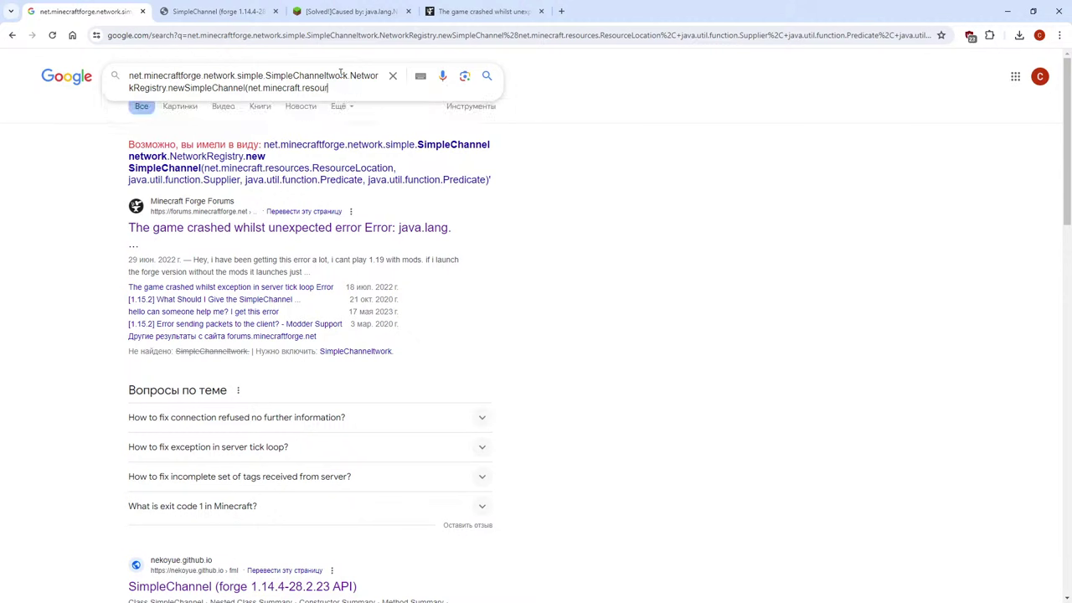
{"action": "key", "text": "BackSpace"}
{"action": "key", "text": "BackSpace"}
{"action": "key", "text": "Return"}
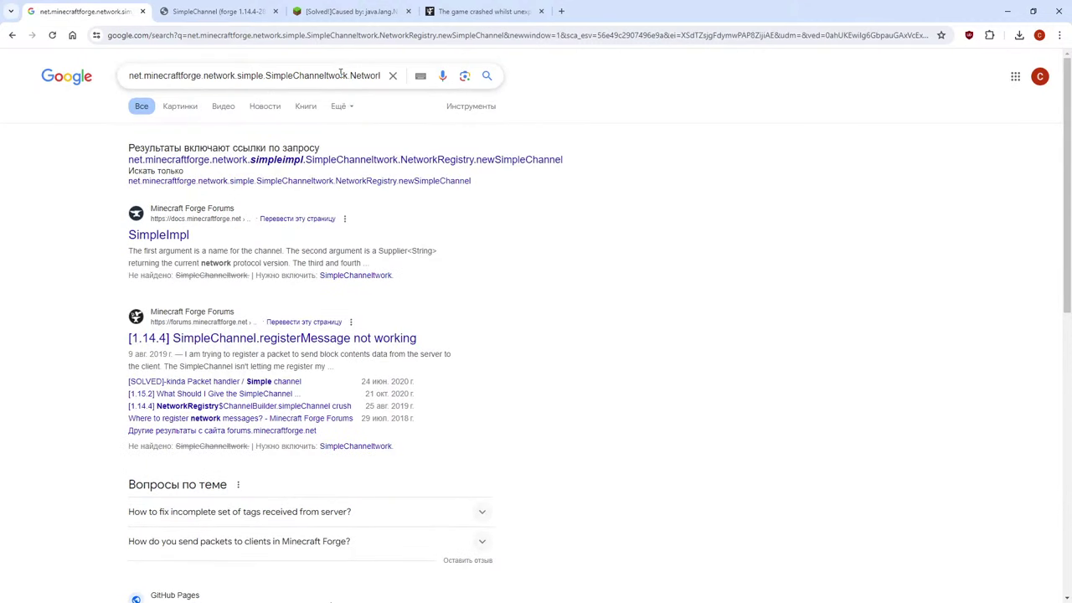
Step: Remove .NetworkRegistry.newSimpleChannel, search 'SimpleChanneltwork', then switch back to the crash log
{"action": "left_click_drag", "start_coordinate": [341, 74], "coordinate": [384, 84]}
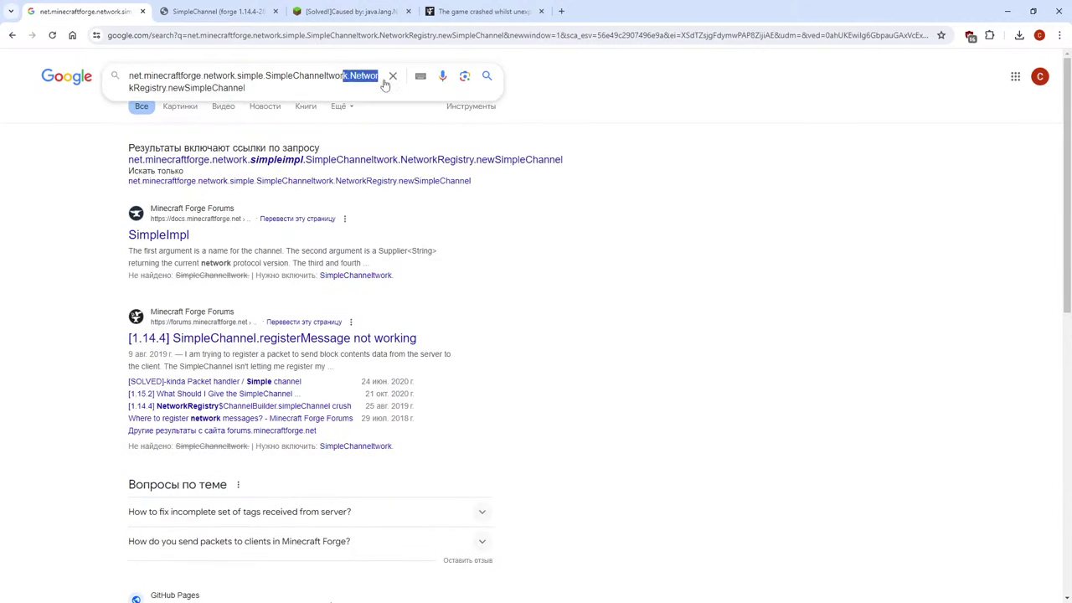
{"action": "left_click", "coordinate": [404, 70]}
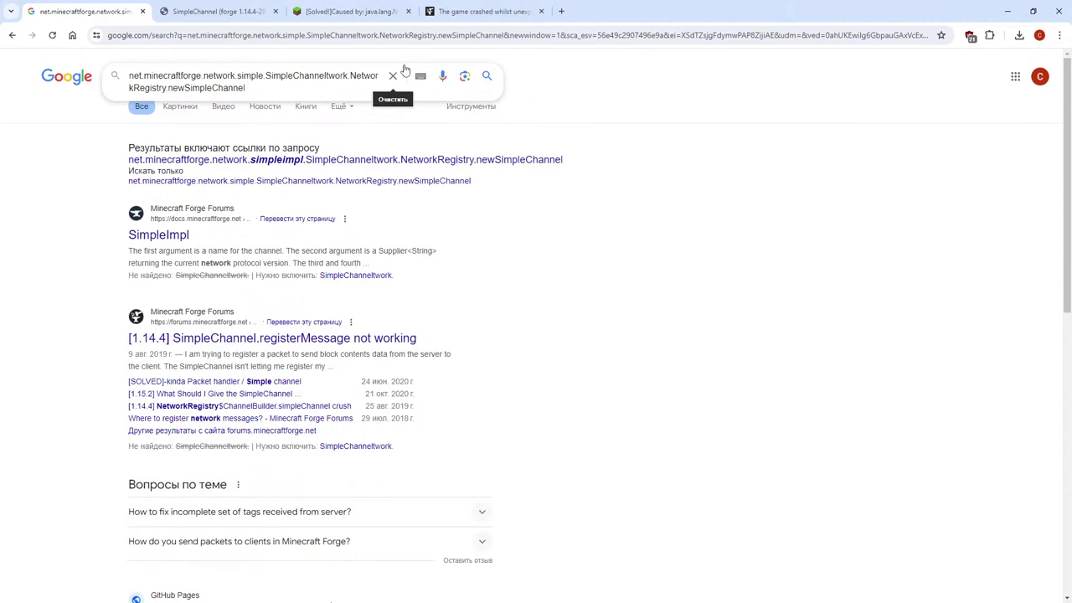
{"action": "key", "text": "BackSpace"}
{"action": "key", "text": "BackSpace"}
{"action": "key", "text": "BackSpace"}
{"action": "key", "text": "BackSpace"}
{"action": "key", "text": "BackSpace"}
{"action": "key", "text": "BackSpace"}
{"action": "key", "text": "BackSpace"}
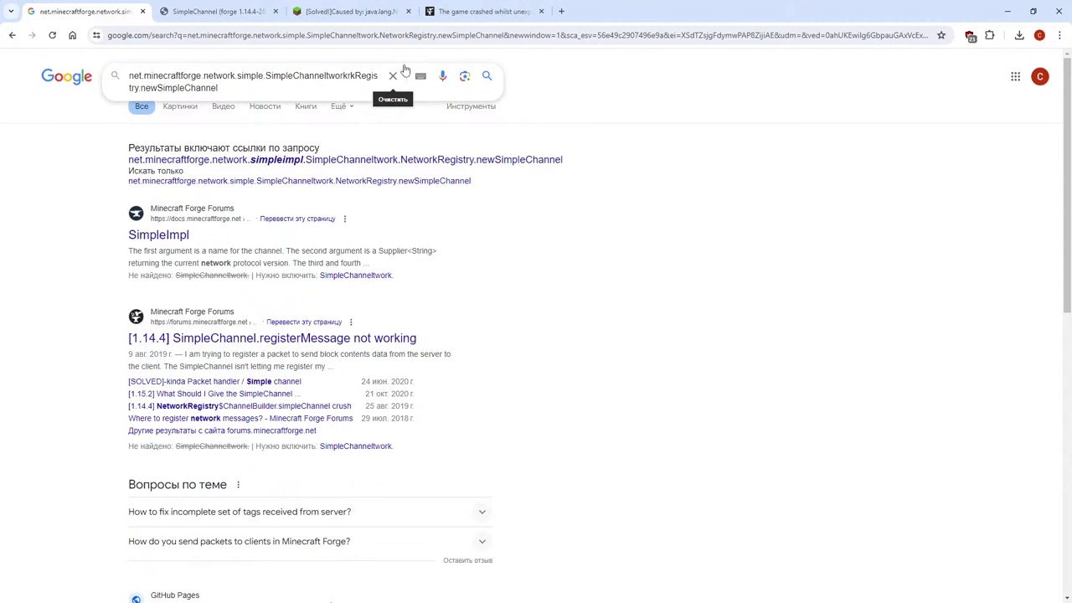
{"action": "key", "text": "Delete"}
{"action": "key", "text": "Delete"}
{"action": "key", "text": "Delete"}
{"action": "key", "text": "Delete"}
{"action": "key", "text": "Delete"}
{"action": "key", "text": "Delete"}
{"action": "key", "text": "Delete"}
{"action": "key", "text": "Delete"}
{"action": "key", "text": "Delete"}
{"action": "key", "text": "Delete"}
{"action": "key", "text": "Delete"}
{"action": "key", "text": "Delete"}
{"action": "key", "text": "Delete"}
{"action": "key", "text": "Delete"}
{"action": "key", "text": "Delete"}
{"action": "key", "text": "Delete"}
{"action": "key", "text": "Delete"}
{"action": "key", "text": "Delete"}
{"action": "key", "text": "Delete"}
{"action": "key", "text": "Delete"}
{"action": "key", "text": "Return"}
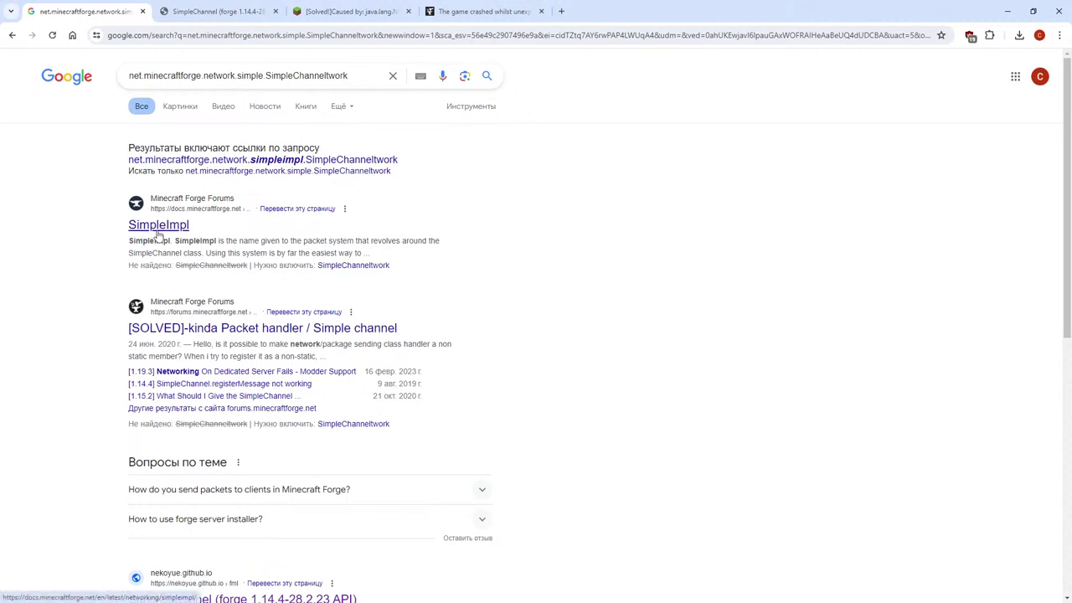
{"action": "left_click", "coordinate": [345, 77]}
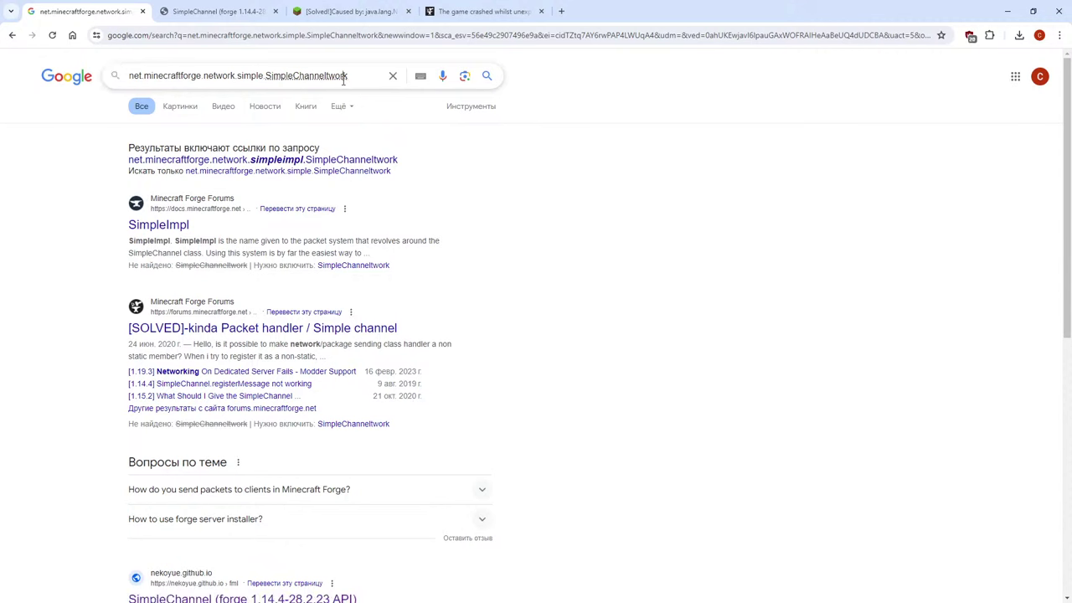
{"action": "key", "text": "alt+Tab"}
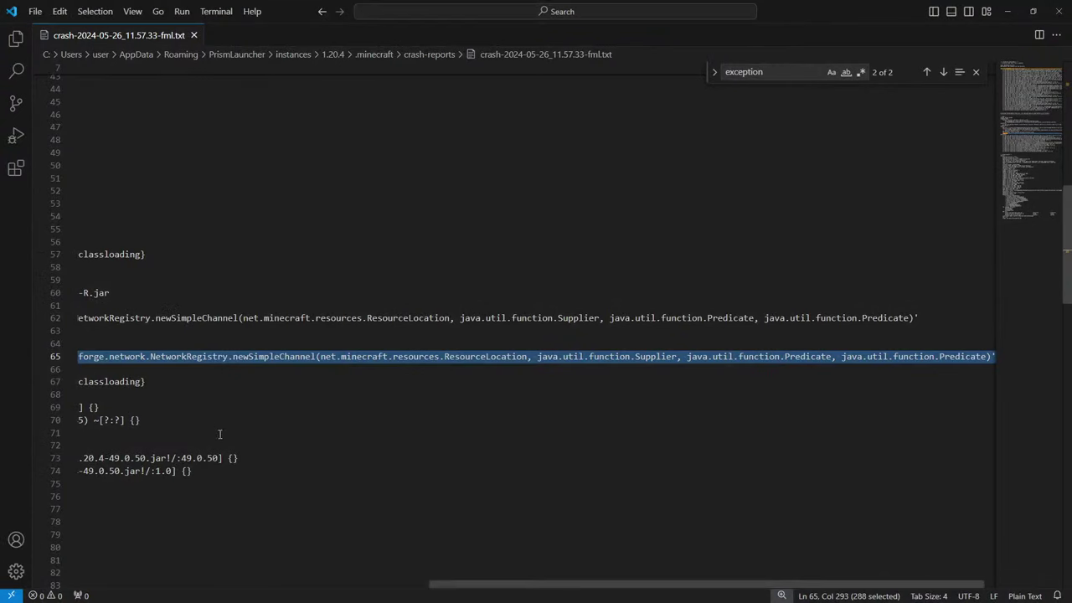
Step: Copy net.minecraftforge.network.simple.SimpleChannel from line 65 and switch back to Chrome
{"action": "left_click", "coordinate": [506, 357]}
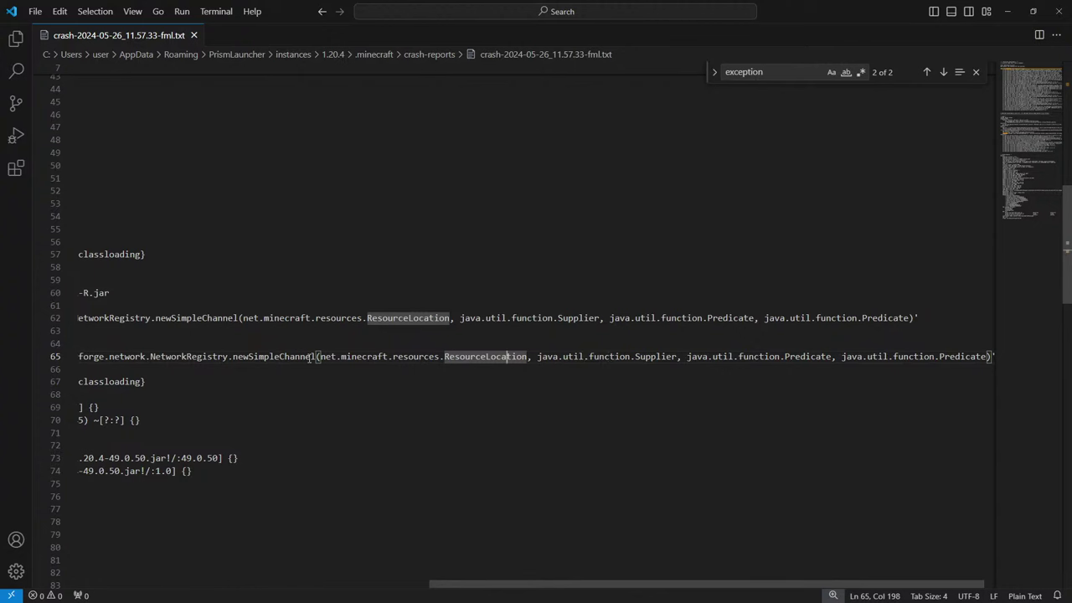
{"action": "left_click_drag", "start_coordinate": [315, 357], "coordinate": [353, 361]}
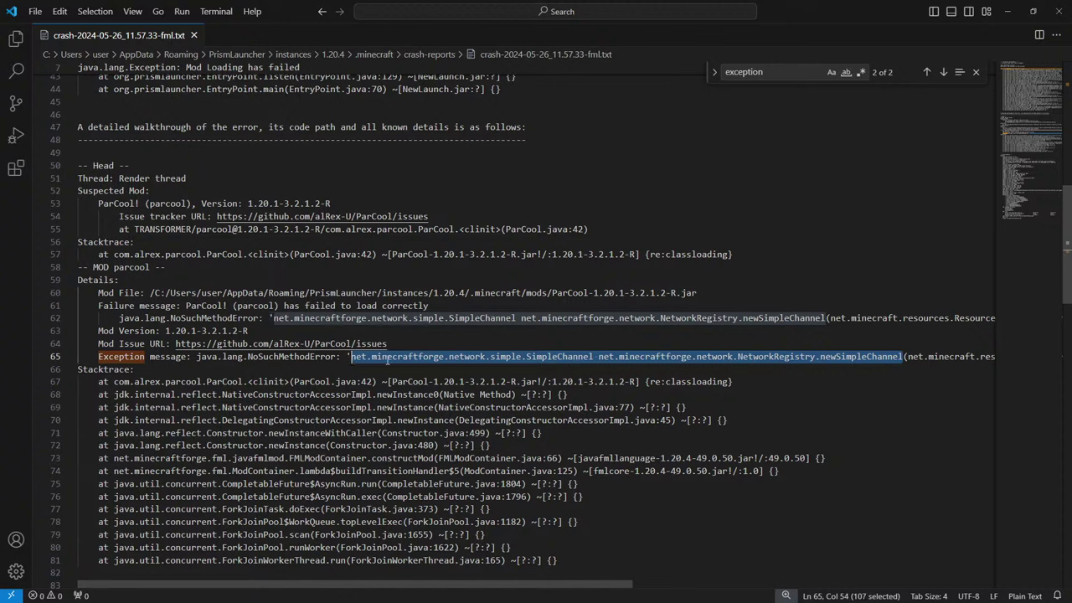
{"action": "left_click", "coordinate": [351, 358]}
{"action": "left_click_drag", "start_coordinate": [352, 359], "coordinate": [594, 360]}
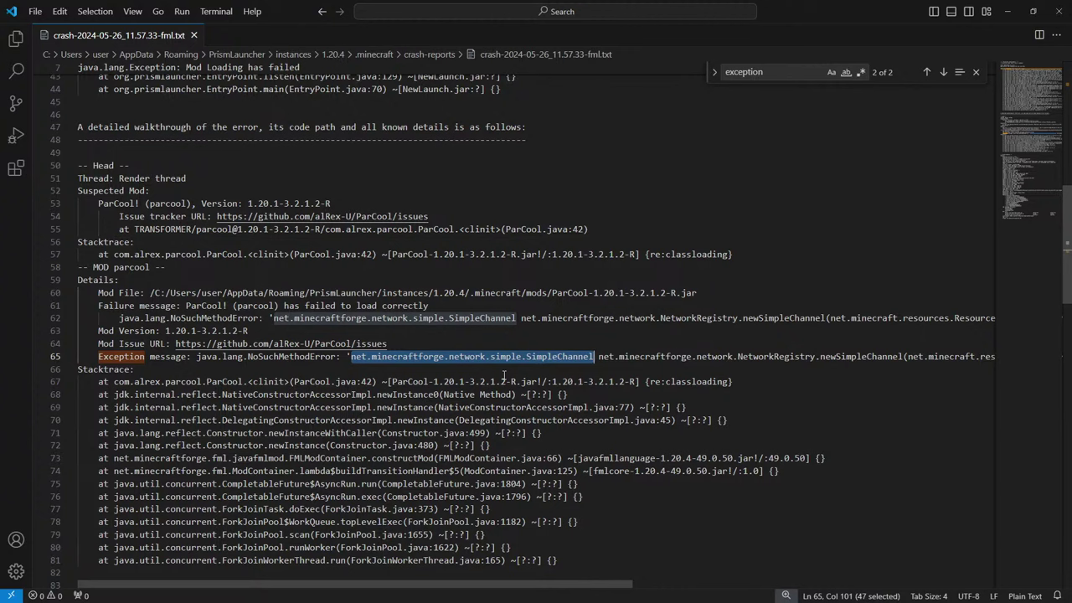
{"action": "right_click", "coordinate": [489, 357]}
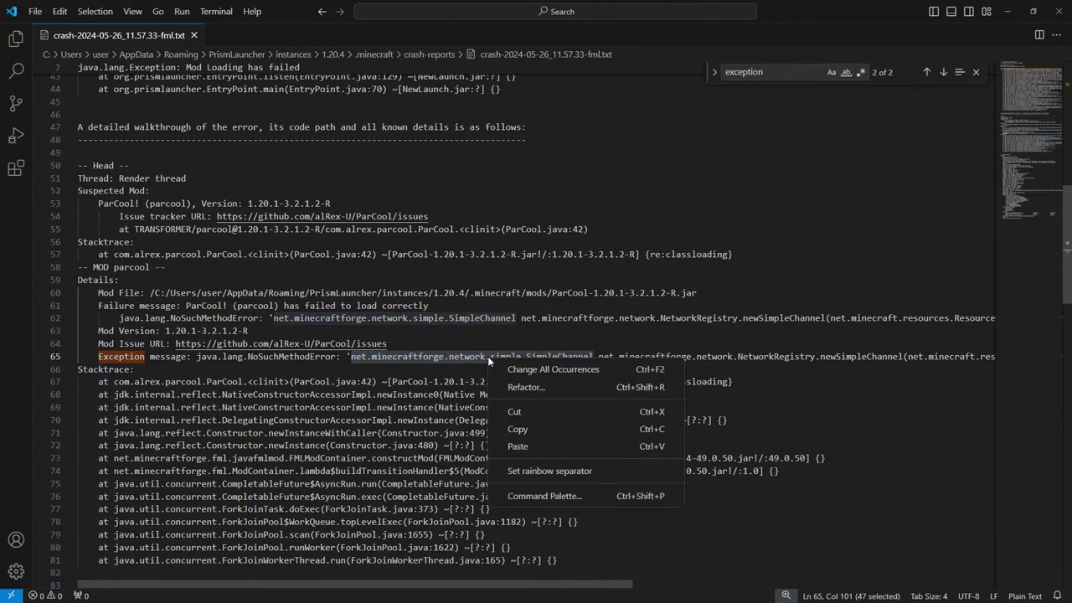
{"action": "left_click", "coordinate": [514, 427]}
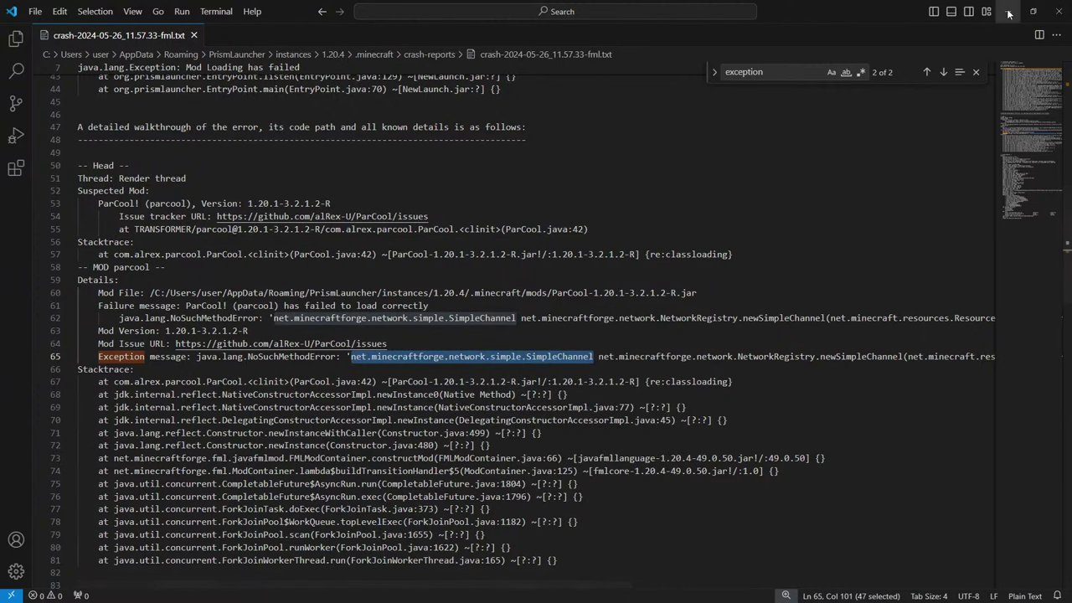
{"action": "key", "text": "alt+Tab"}
Step: Replace the Google query with the pasted net.minecraftforge.network.simple.SimpleChannel and search
{"action": "left_click_drag", "start_coordinate": [345, 75], "coordinate": [7, 79]}
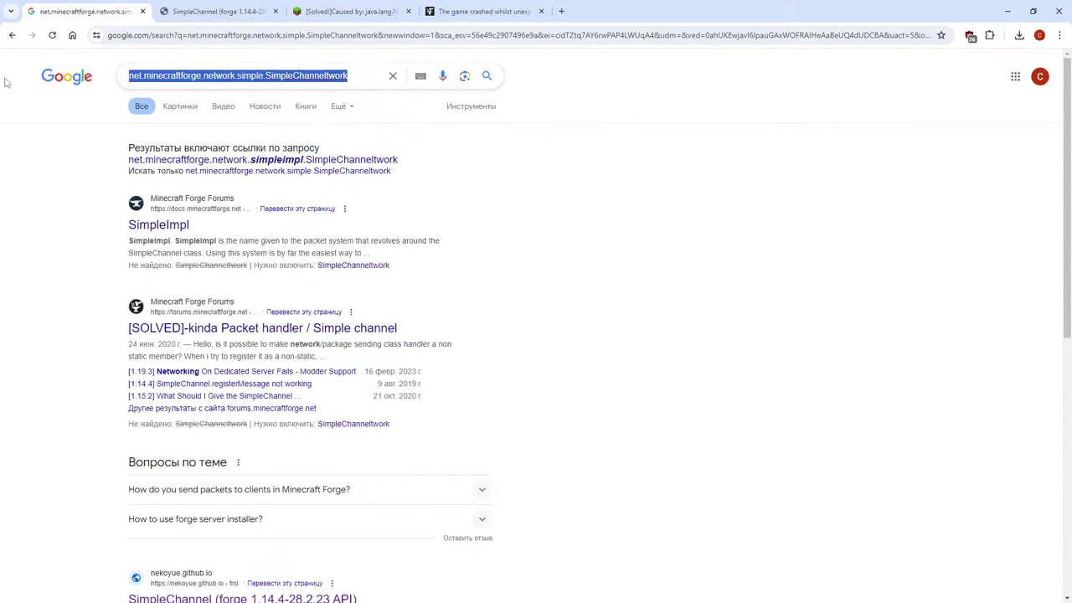
{"action": "key", "text": "BackSpace"}
{"action": "key", "text": "ctrl+v"}
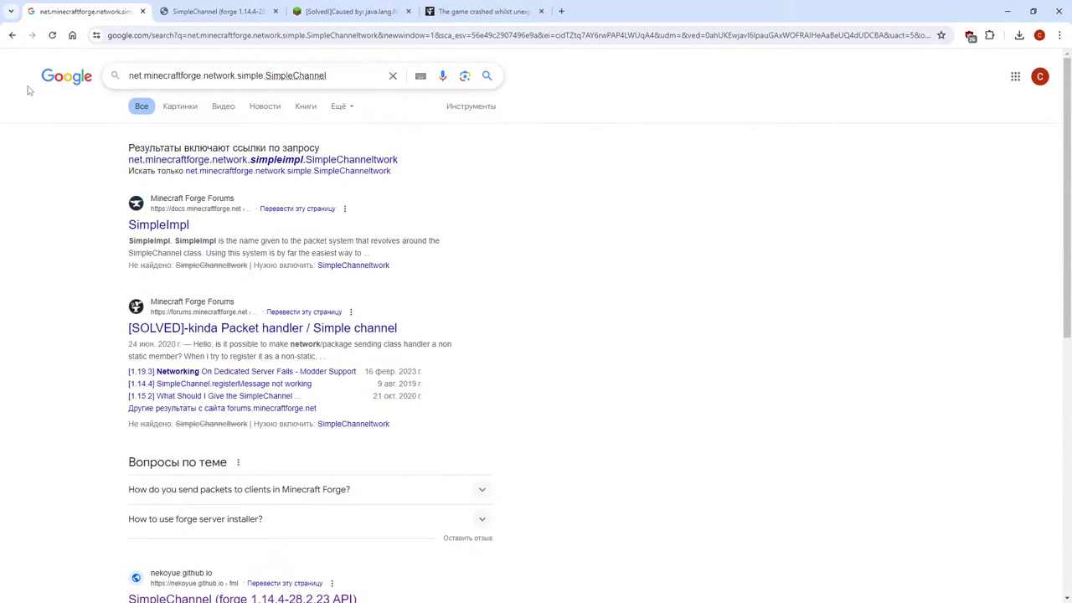
{"action": "left_click", "coordinate": [486, 75]}
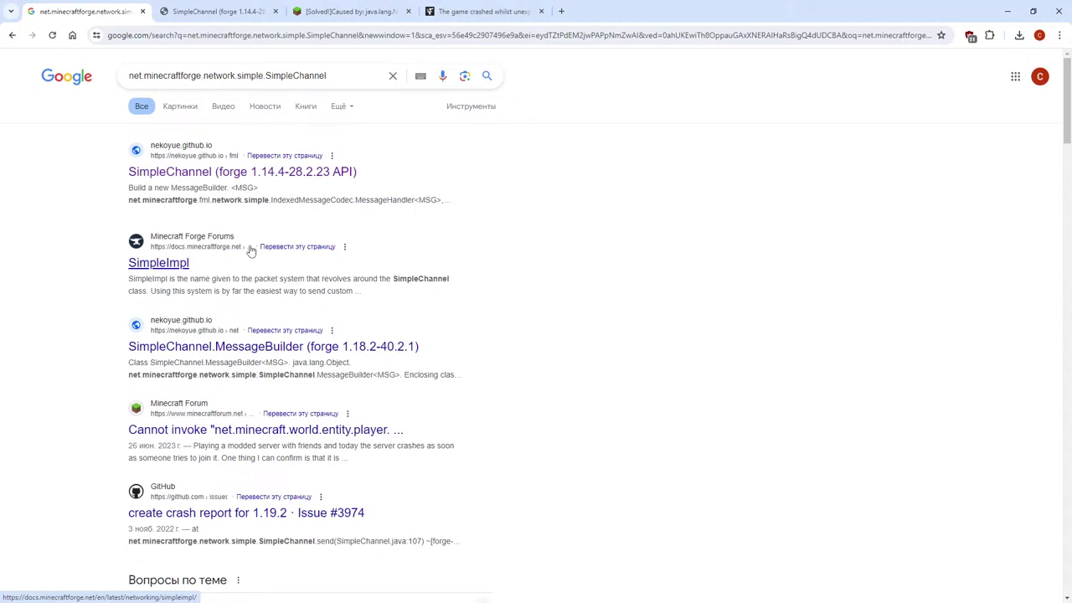
Step: Open the SimpleChannel (forge 1.14.4-28.2.23 API) result from the search results
{"action": "scroll", "coordinate": [249, 249], "scroll_direction": "down", "scroll_amount": 1}
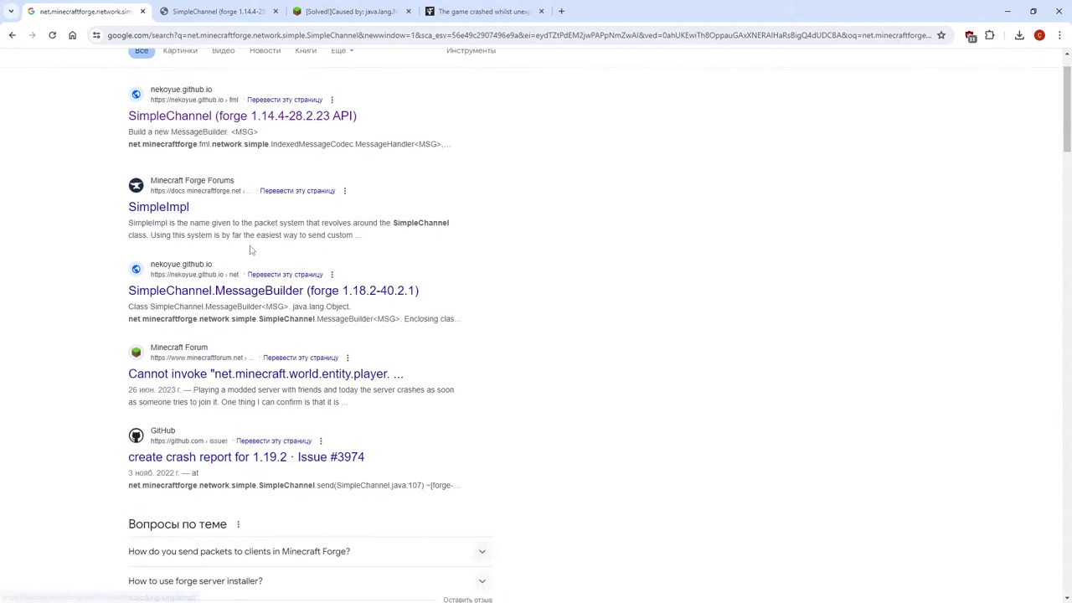
{"action": "scroll", "coordinate": [249, 249], "scroll_direction": "up", "scroll_amount": 1}
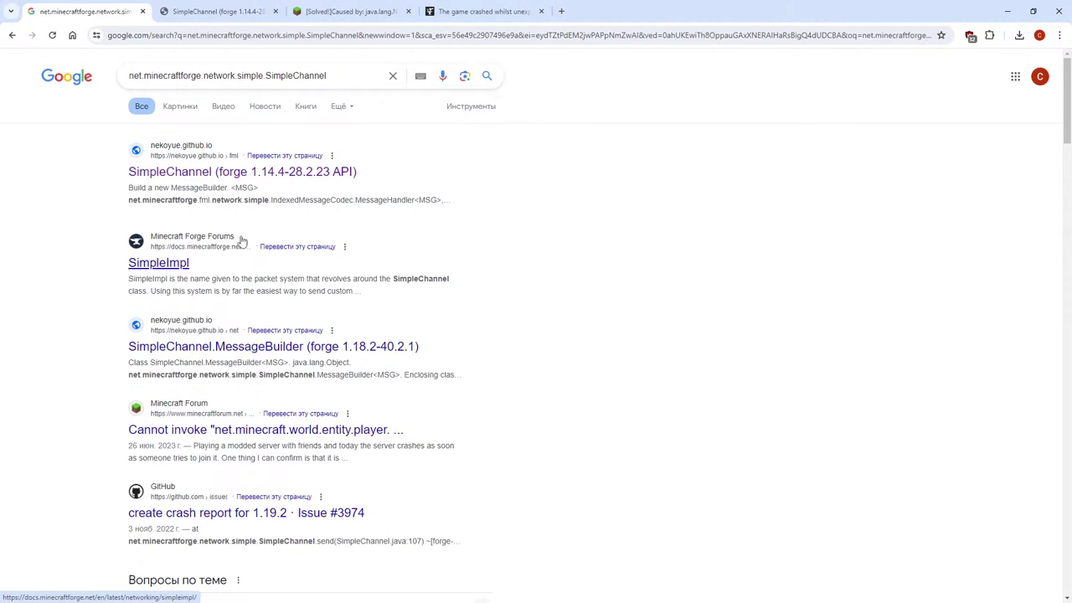
{"action": "scroll", "coordinate": [243, 251], "scroll_direction": "down", "scroll_amount": 2}
{"action": "scroll", "coordinate": [249, 263], "scroll_direction": "down", "scroll_amount": 6}
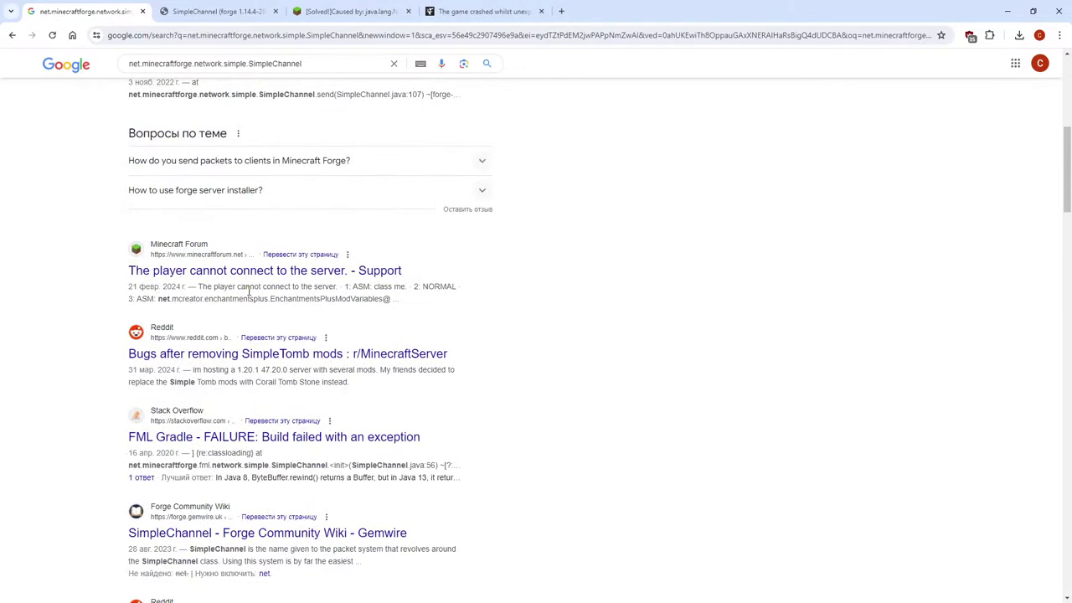
{"action": "scroll", "coordinate": [248, 285], "scroll_direction": "up", "scroll_amount": 8}
{"action": "left_click", "coordinate": [226, 169]}
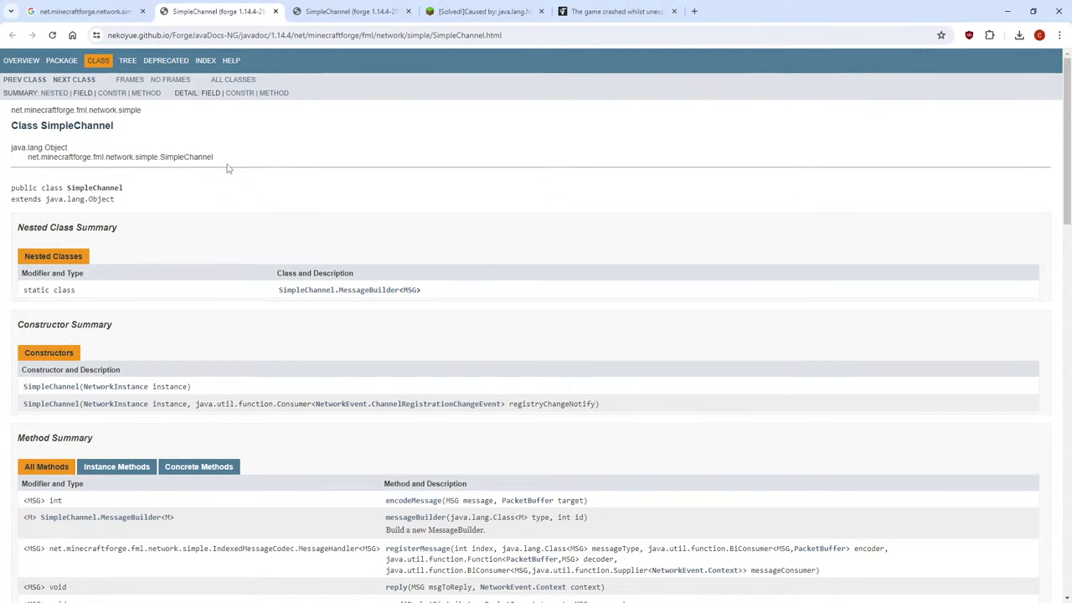
Step: Review the SimpleChannel javadoc, then load the nekoyue.github.io site root
{"action": "scroll", "coordinate": [227, 169], "scroll_direction": "down", "scroll_amount": 2}
{"action": "scroll", "coordinate": [226, 170], "scroll_direction": "down", "scroll_amount": 1}
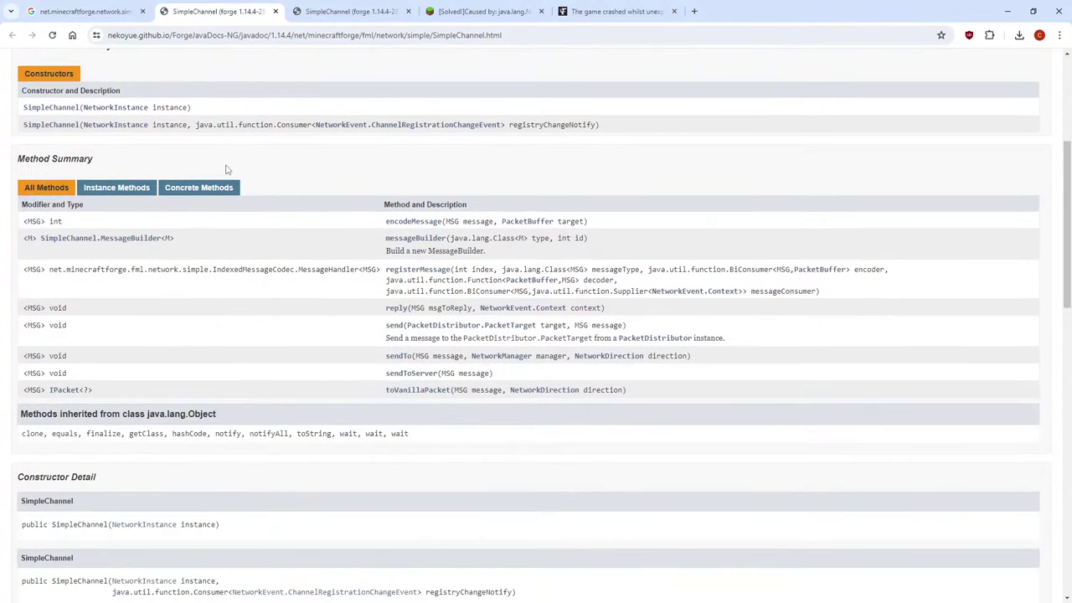
{"action": "scroll", "coordinate": [225, 169], "scroll_direction": "down", "scroll_amount": 3}
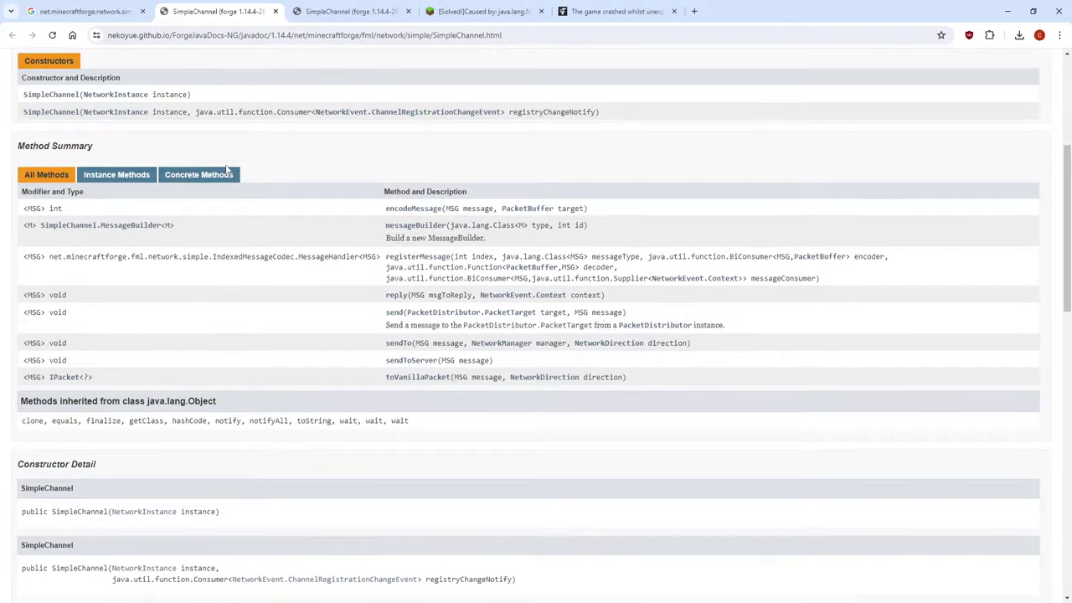
{"action": "scroll", "coordinate": [226, 169], "scroll_direction": "down", "scroll_amount": 2}
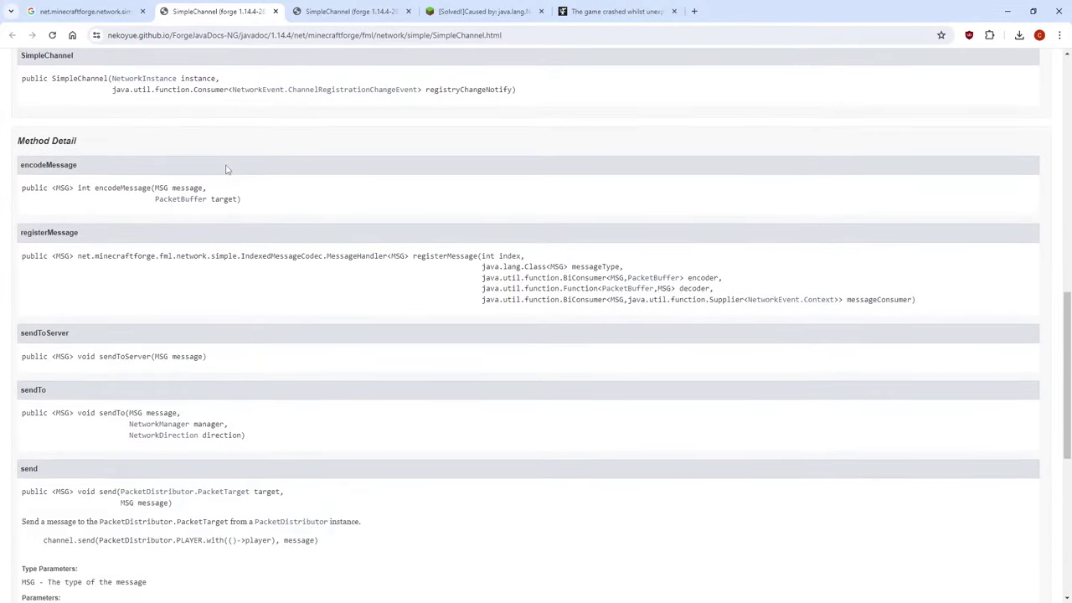
{"action": "scroll", "coordinate": [226, 167], "scroll_direction": "up", "scroll_amount": 7}
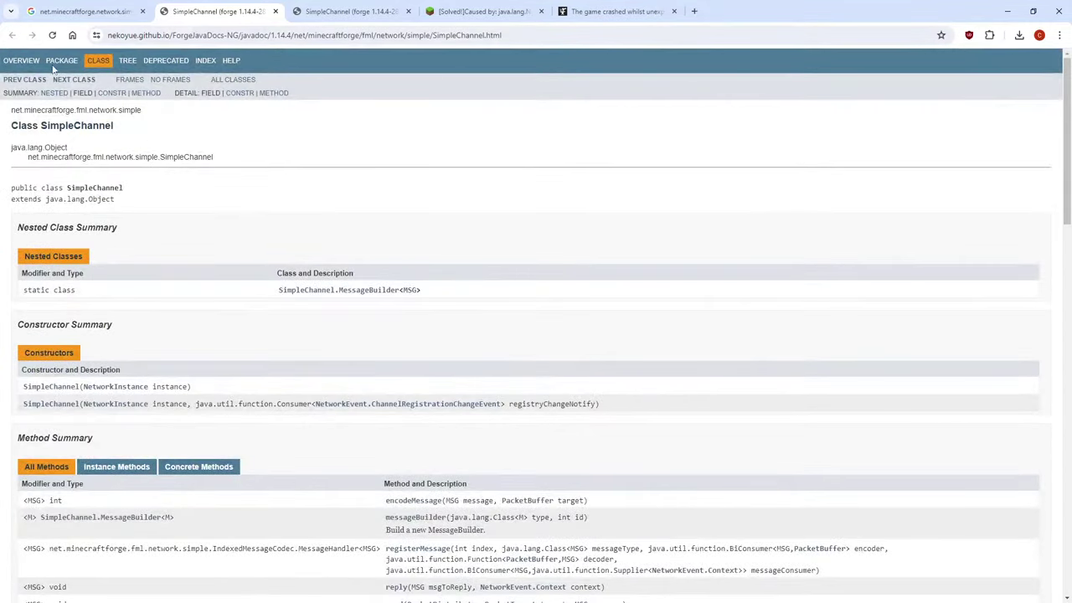
{"action": "left_click_drag", "start_coordinate": [198, 36], "coordinate": [549, 39]}
{"action": "key", "text": "BackSpace"}
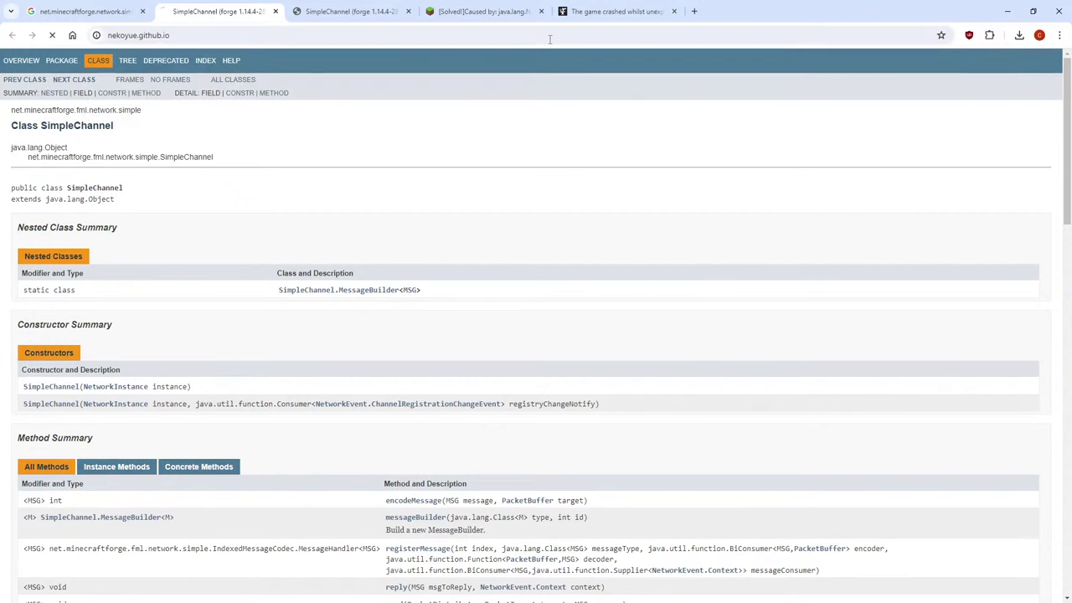
{"action": "key", "text": "Return"}
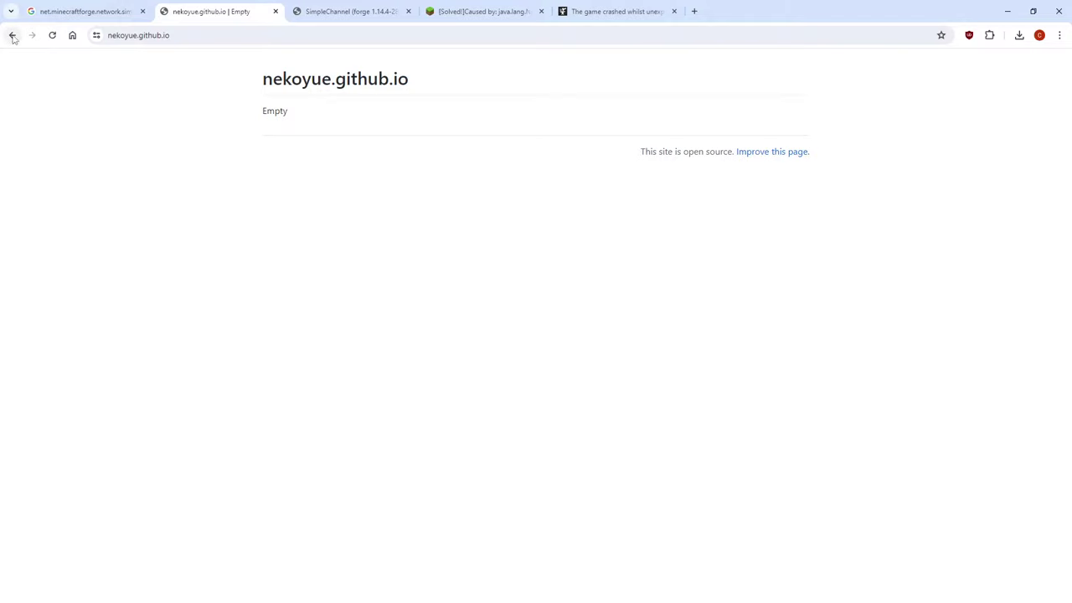
Step: Go back to the SimpleChannel javadoc and select SimpleChannel.html in the address
{"action": "left_click", "coordinate": [12, 35]}
{"action": "scroll", "coordinate": [127, 173], "scroll_direction": "down", "scroll_amount": 1}
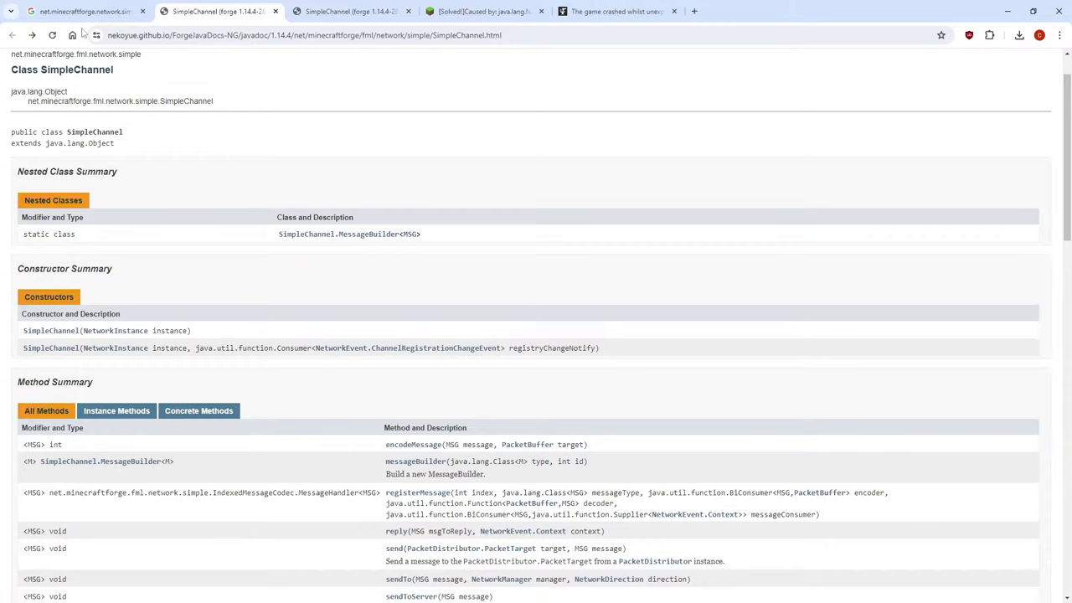
{"action": "scroll", "coordinate": [216, 134], "scroll_direction": "up", "scroll_amount": 1}
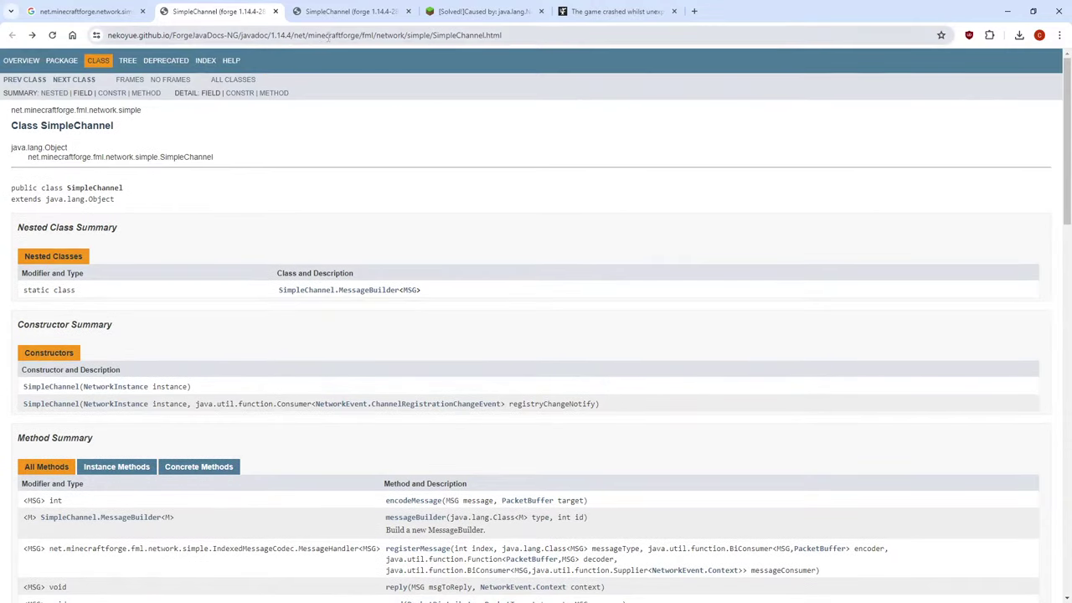
{"action": "left_click_drag", "start_coordinate": [429, 35], "coordinate": [531, 35]}
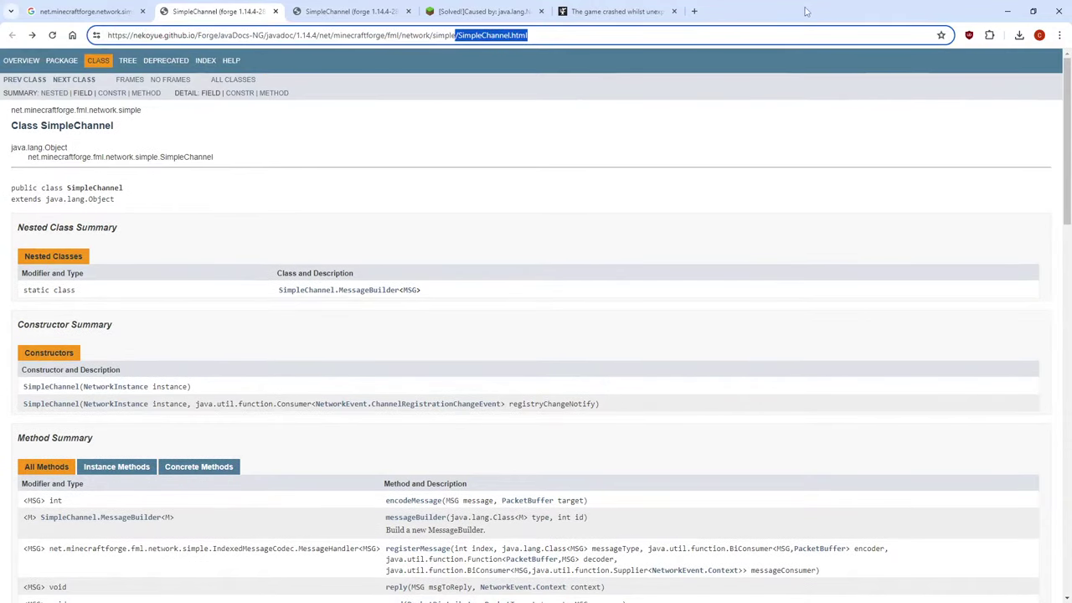
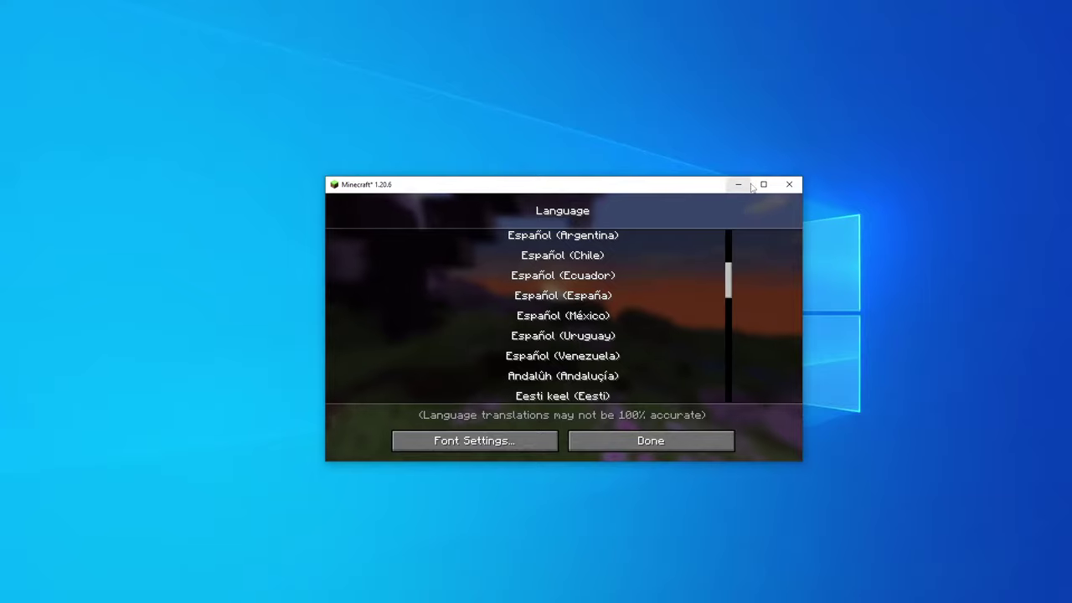
Step: Maximise the game window and select Русский (Россия) as the game language
{"action": "left_click", "coordinate": [754, 185]}
{"action": "scroll", "coordinate": [507, 332], "scroll_direction": "down", "scroll_amount": 8}
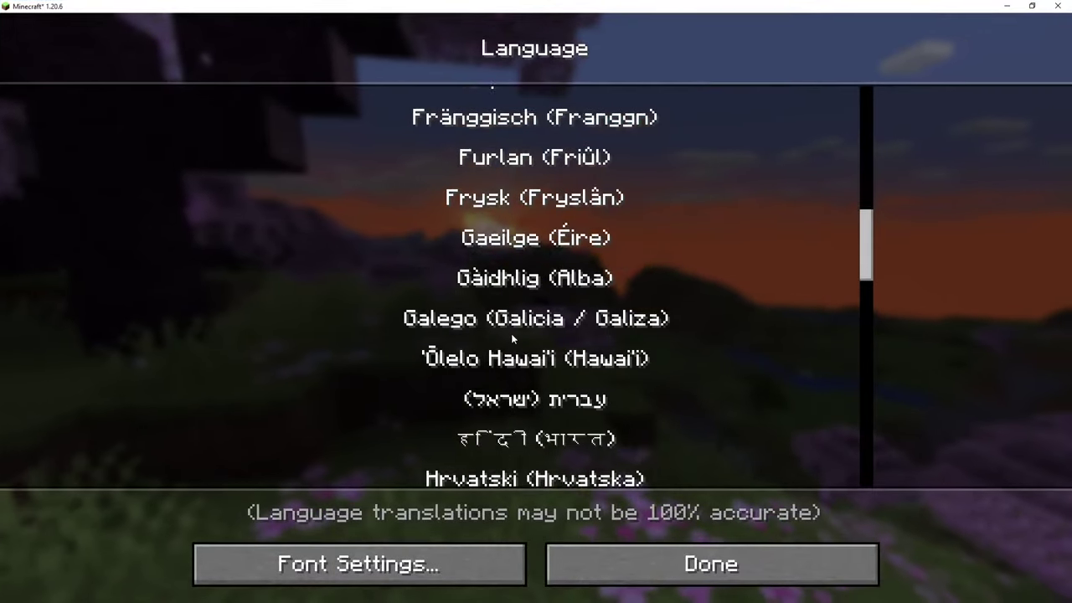
{"action": "scroll", "coordinate": [513, 337], "scroll_direction": "down", "scroll_amount": 20}
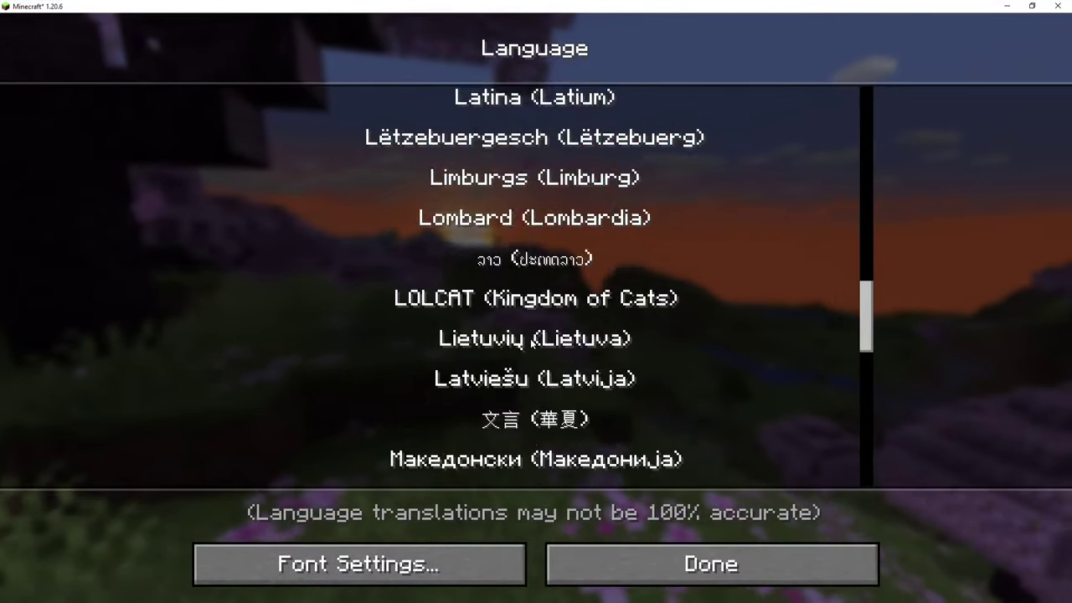
{"action": "scroll", "coordinate": [533, 341], "scroll_direction": "down", "scroll_amount": 20}
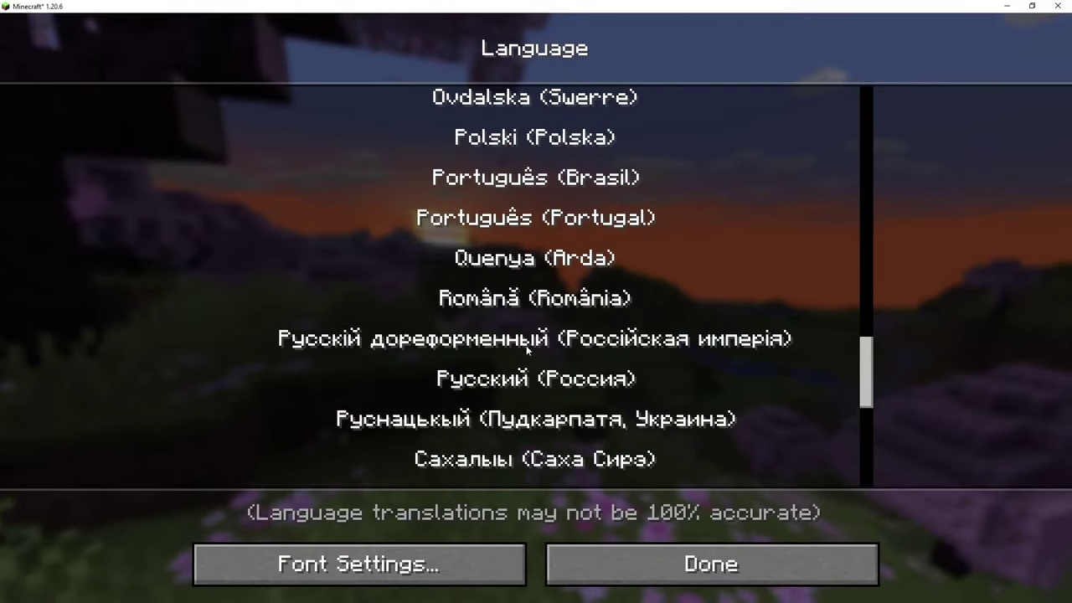
{"action": "scroll", "coordinate": [528, 350], "scroll_direction": "down", "scroll_amount": 4}
{"action": "left_click", "coordinate": [533, 299]}
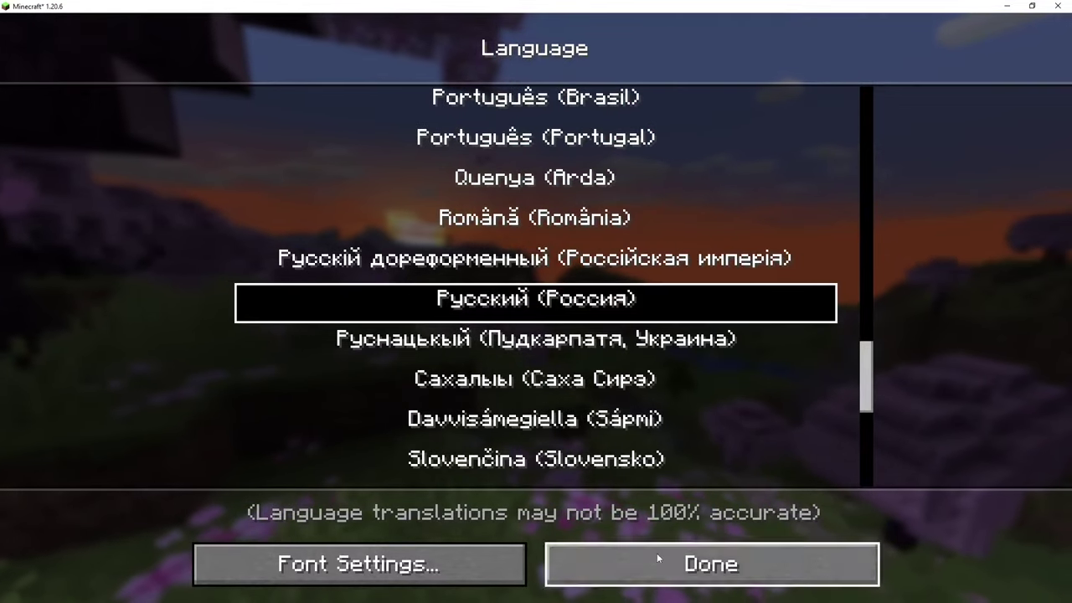
Step: Turn Force Unicode Font on, apply the language change, and dismiss the welcome prompt
{"action": "left_click", "coordinate": [453, 561]}
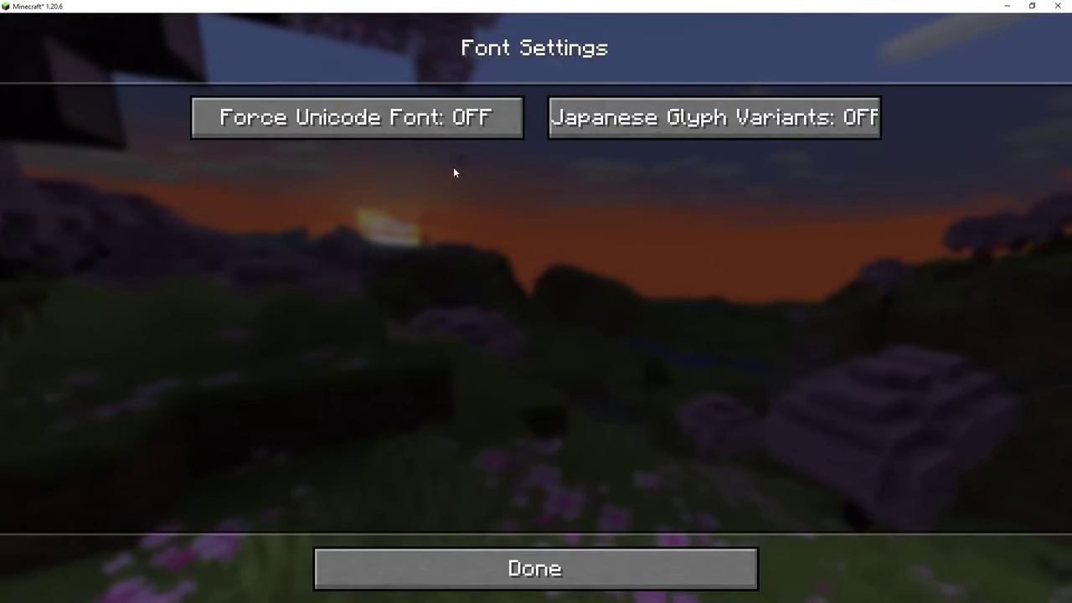
{"action": "left_click", "coordinate": [467, 136]}
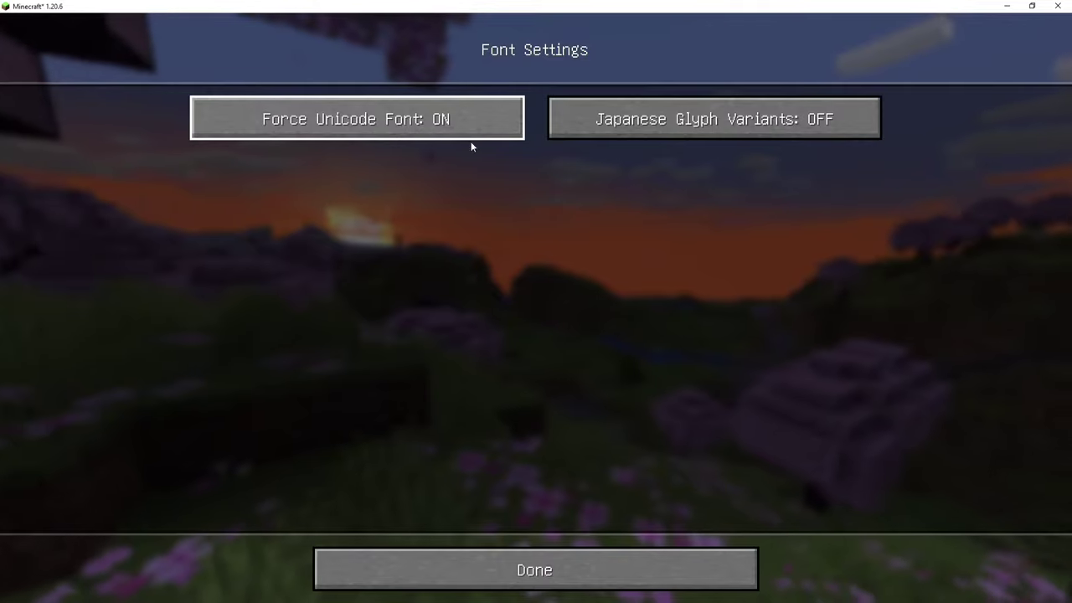
{"action": "left_click", "coordinate": [504, 561]}
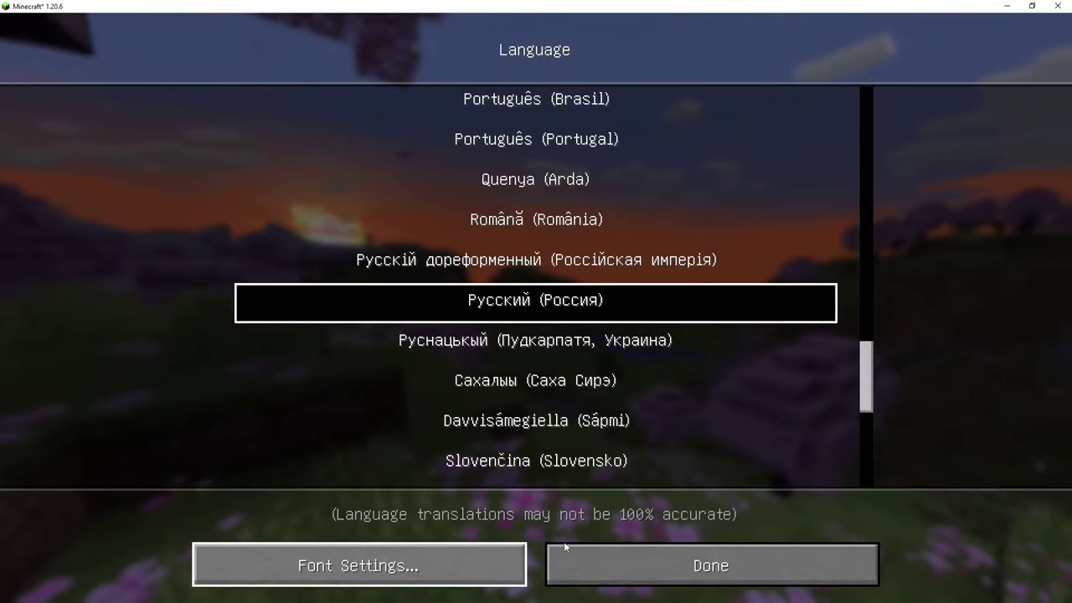
{"action": "left_click", "coordinate": [591, 556]}
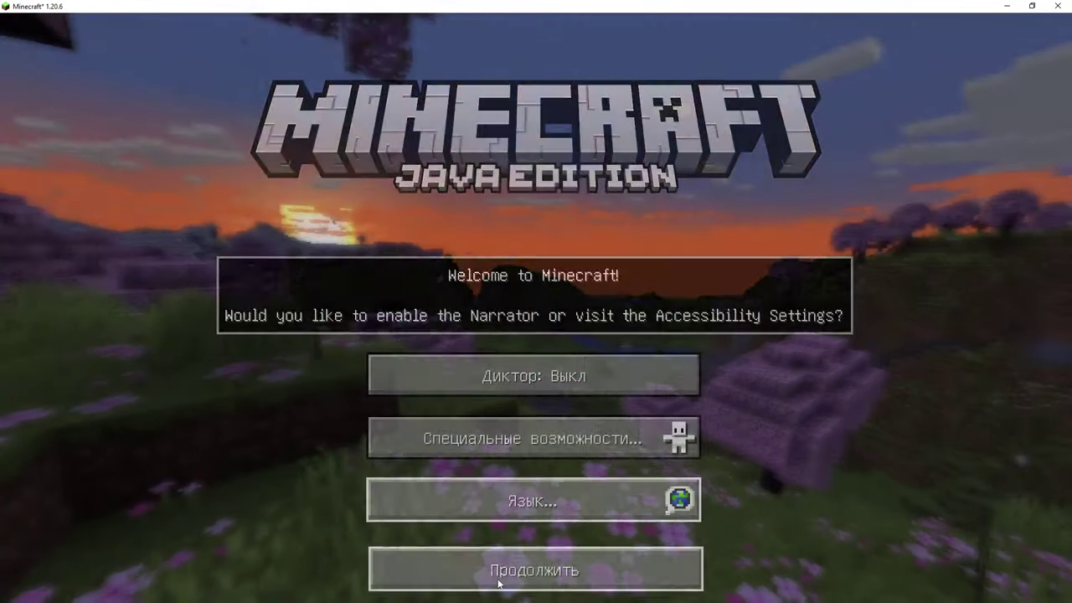
{"action": "left_click", "coordinate": [501, 578]}
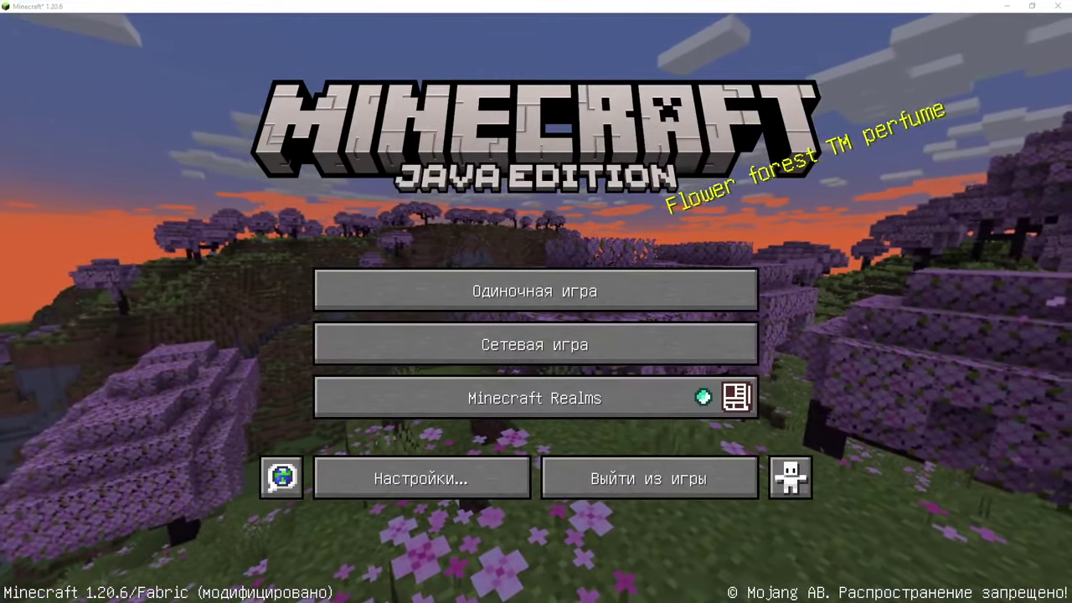
Step: Alt-Tab from the Russian title menu to the Chrome window showing minecraftservers.org
{"action": "key", "text": "alt+Tab"}
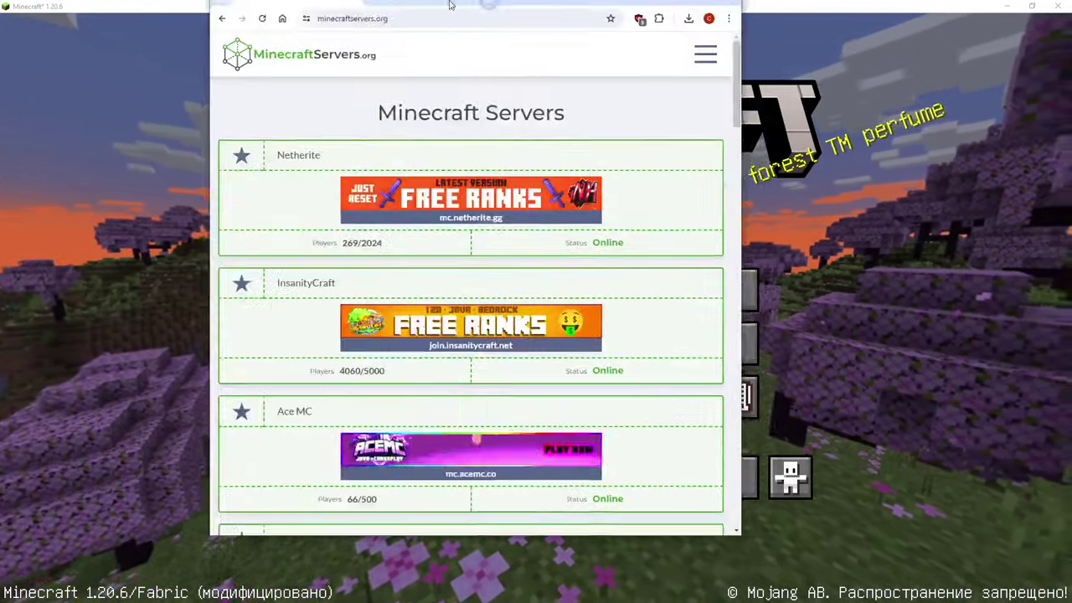
Step: Maximise the browser window and scroll down through the server rankings
{"action": "double_click", "coordinate": [449, 5]}
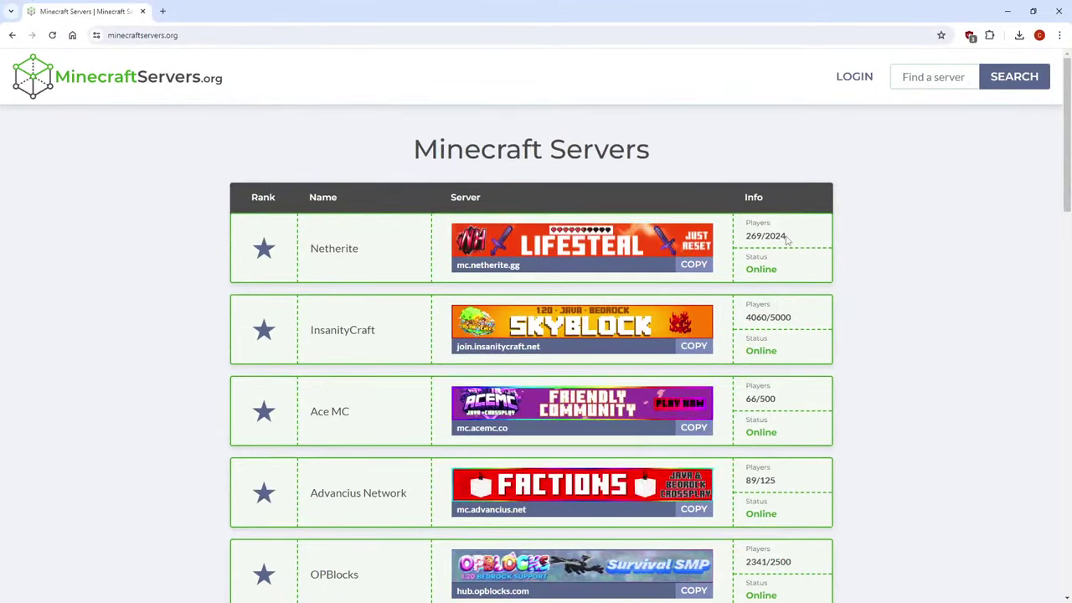
{"action": "scroll", "coordinate": [787, 240], "scroll_direction": "down", "scroll_amount": 1}
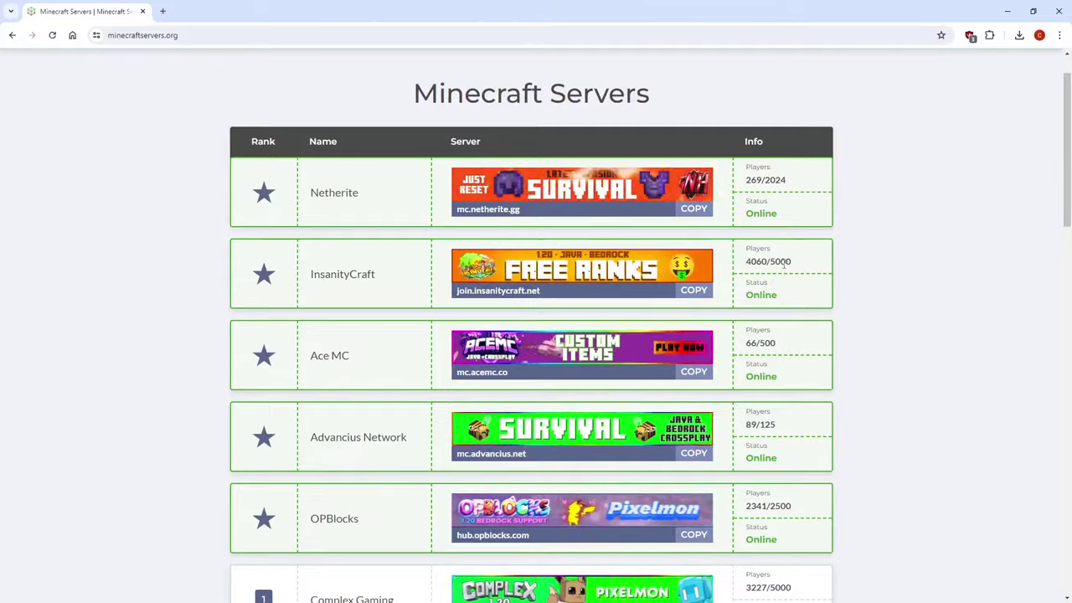
{"action": "scroll", "coordinate": [785, 266], "scroll_direction": "down", "scroll_amount": 1}
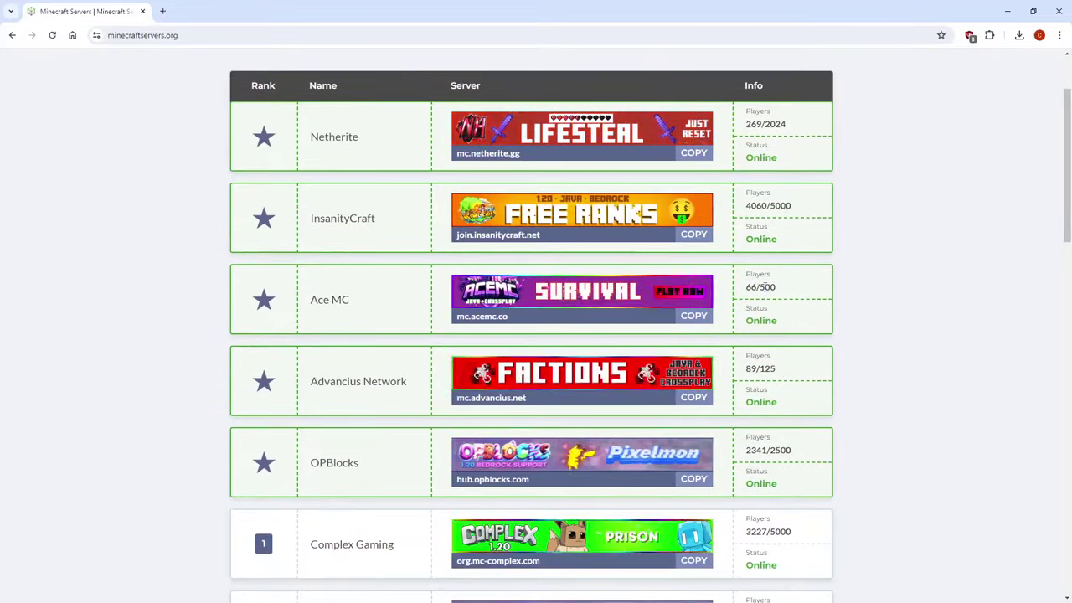
{"action": "scroll", "coordinate": [759, 284], "scroll_direction": "up", "scroll_amount": 2}
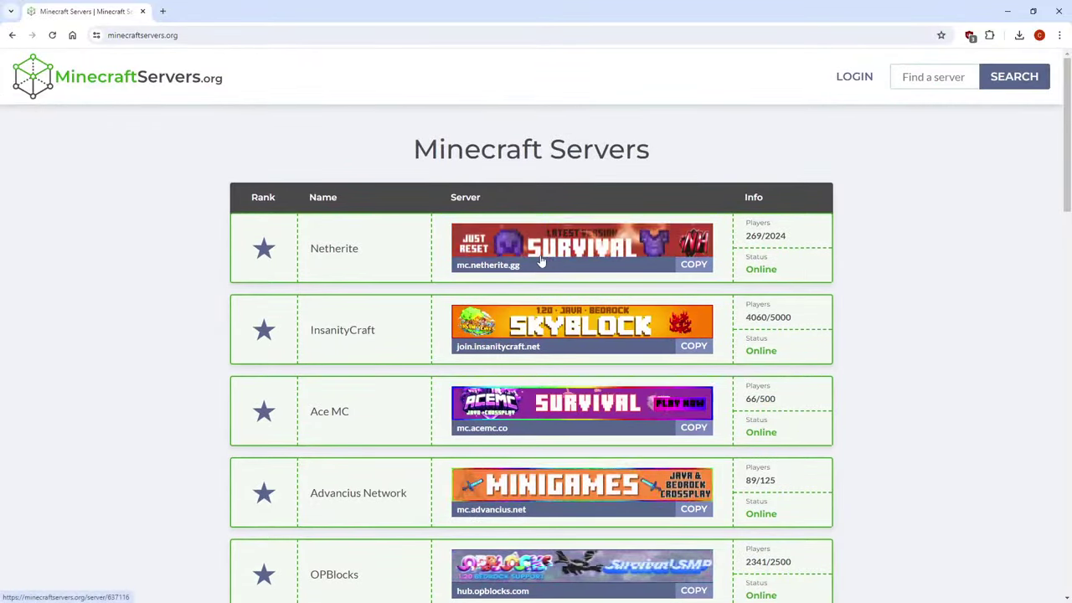
{"action": "scroll", "coordinate": [541, 262], "scroll_direction": "down", "scroll_amount": 3}
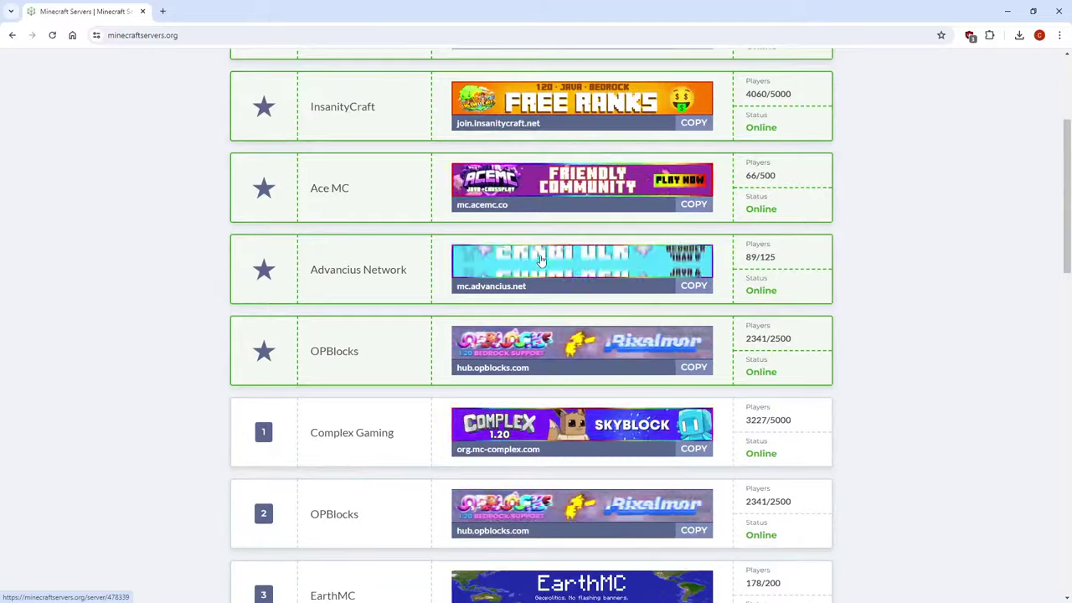
{"action": "scroll", "coordinate": [546, 280], "scroll_direction": "down", "scroll_amount": 2}
{"action": "scroll", "coordinate": [548, 279], "scroll_direction": "down", "scroll_amount": 1}
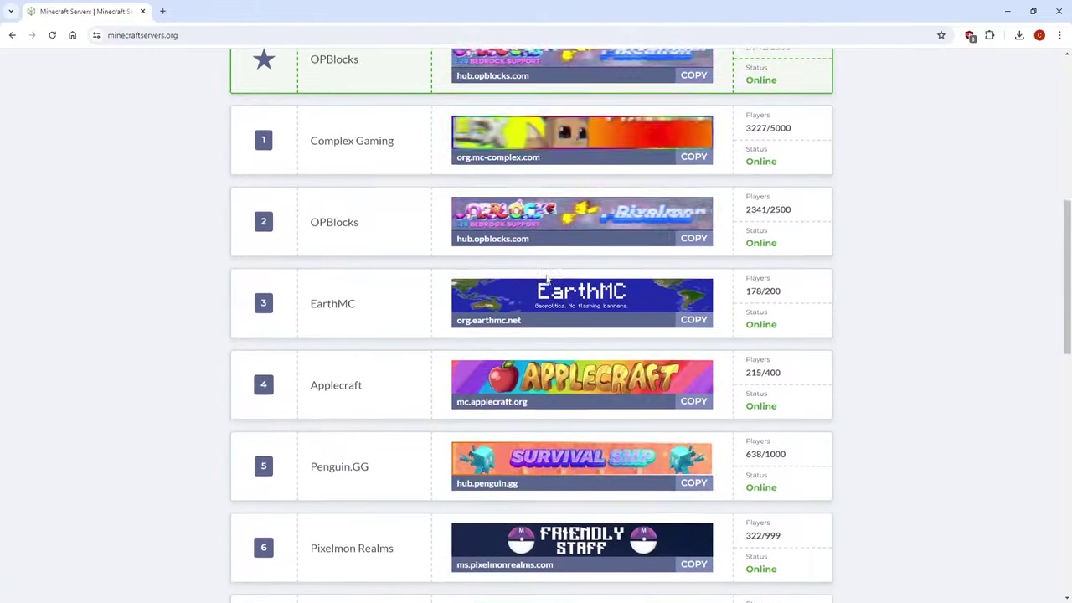
{"action": "scroll", "coordinate": [546, 279], "scroll_direction": "down", "scroll_amount": 3}
{"action": "scroll", "coordinate": [546, 279], "scroll_direction": "down", "scroll_amount": 1}
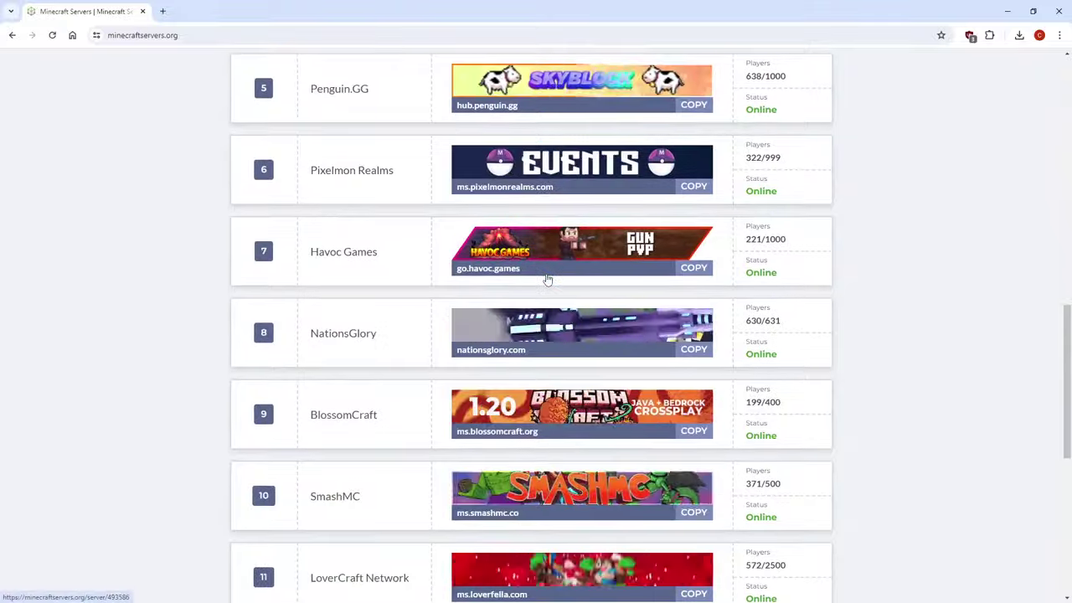
{"action": "scroll", "coordinate": [546, 279], "scroll_direction": "down", "scroll_amount": 2}
{"action": "scroll", "coordinate": [546, 279], "scroll_direction": "down", "scroll_amount": 2}
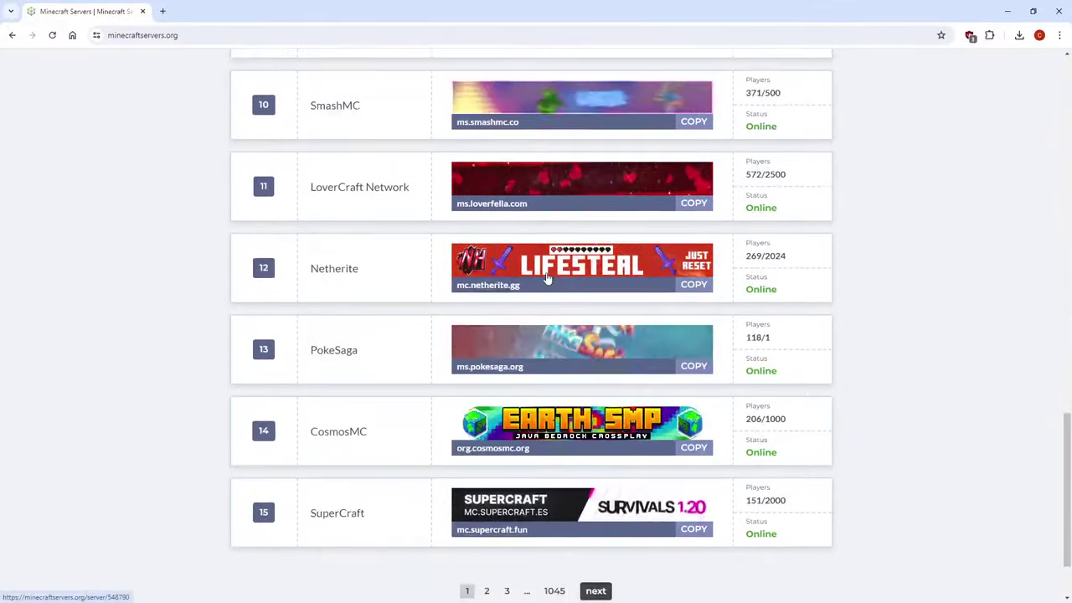
Step: Continue to page 2 of the list and open the Skyblock server's details page
{"action": "scroll", "coordinate": [546, 279], "scroll_direction": "down", "scroll_amount": 1}
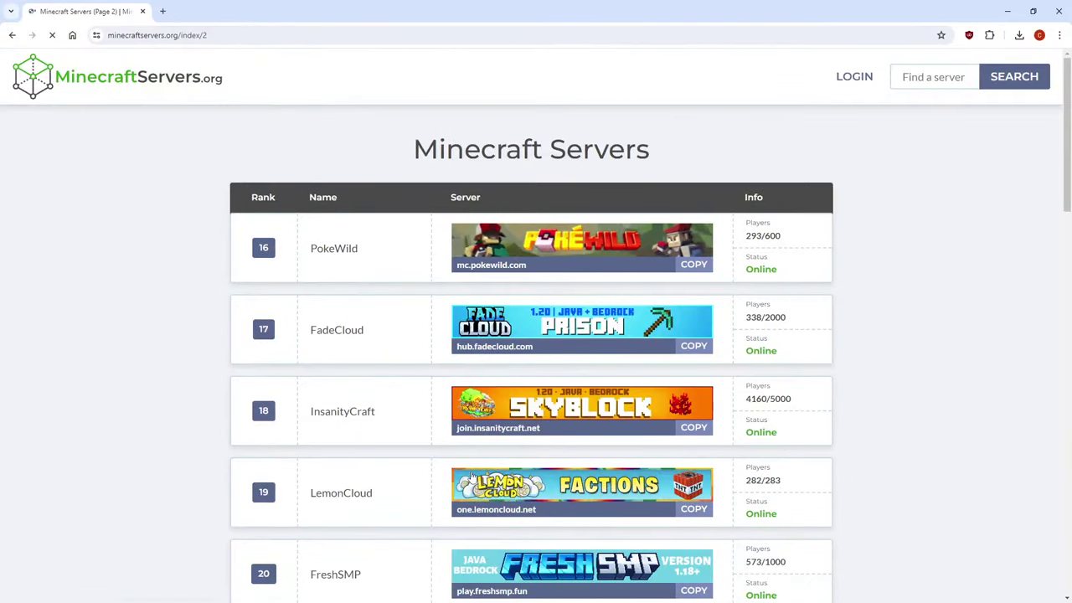
{"action": "scroll", "coordinate": [407, 450], "scroll_direction": "down", "scroll_amount": 2}
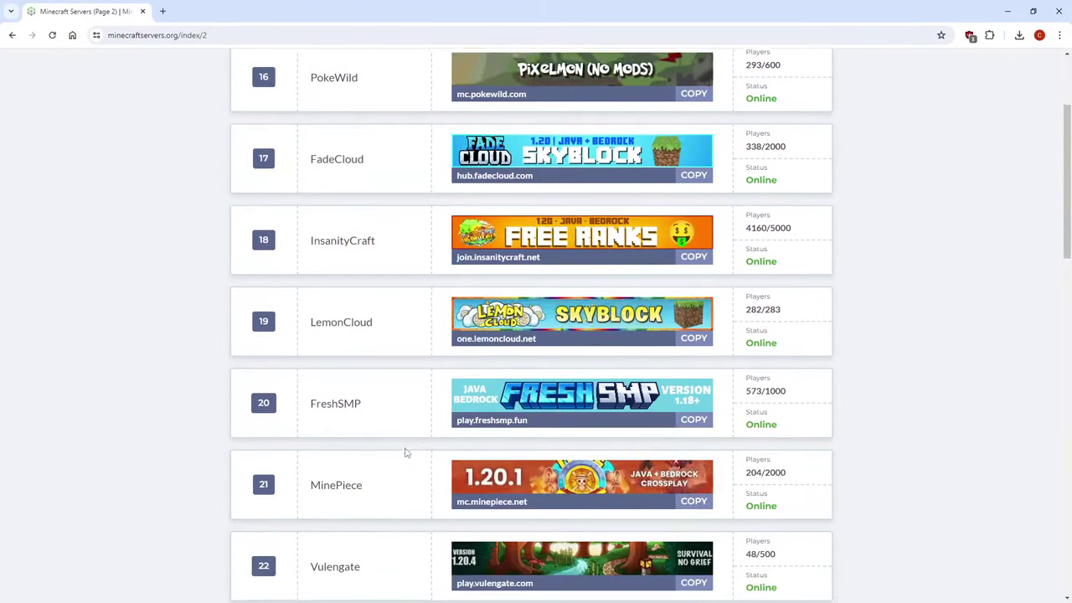
{"action": "scroll", "coordinate": [404, 453], "scroll_direction": "down", "scroll_amount": 1}
{"action": "scroll", "coordinate": [404, 452], "scroll_direction": "down", "scroll_amount": 4}
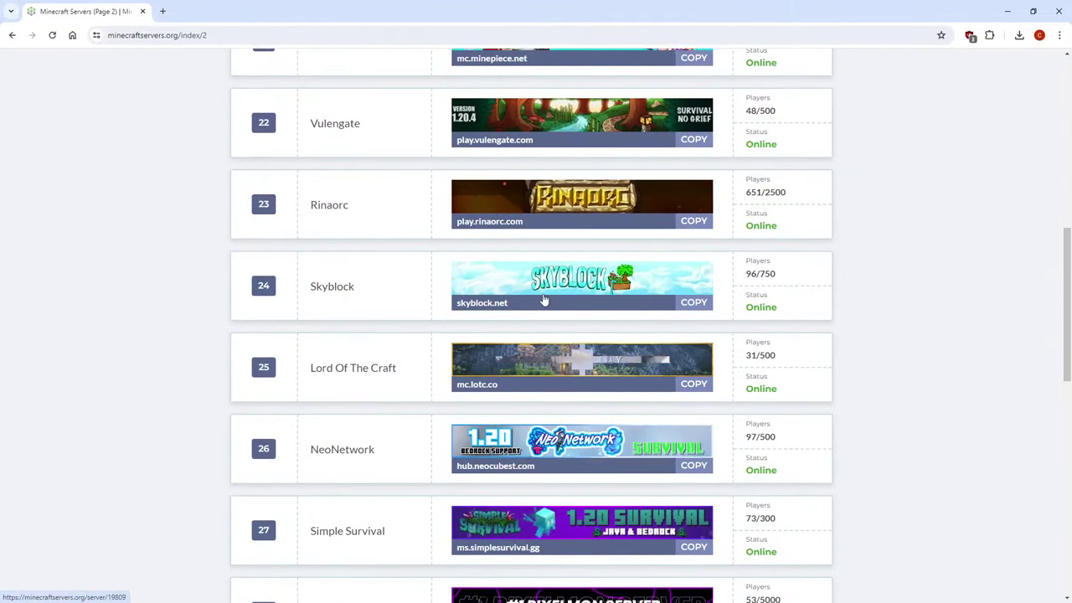
{"action": "left_click", "coordinate": [543, 300]}
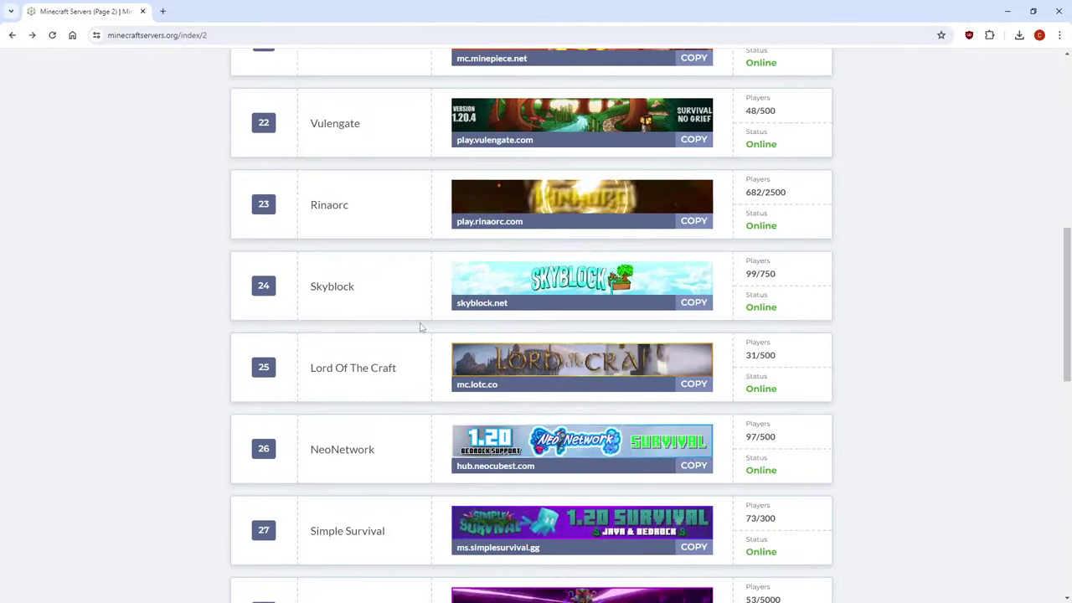
{"action": "scroll", "coordinate": [657, 440], "scroll_direction": "up", "scroll_amount": 7}
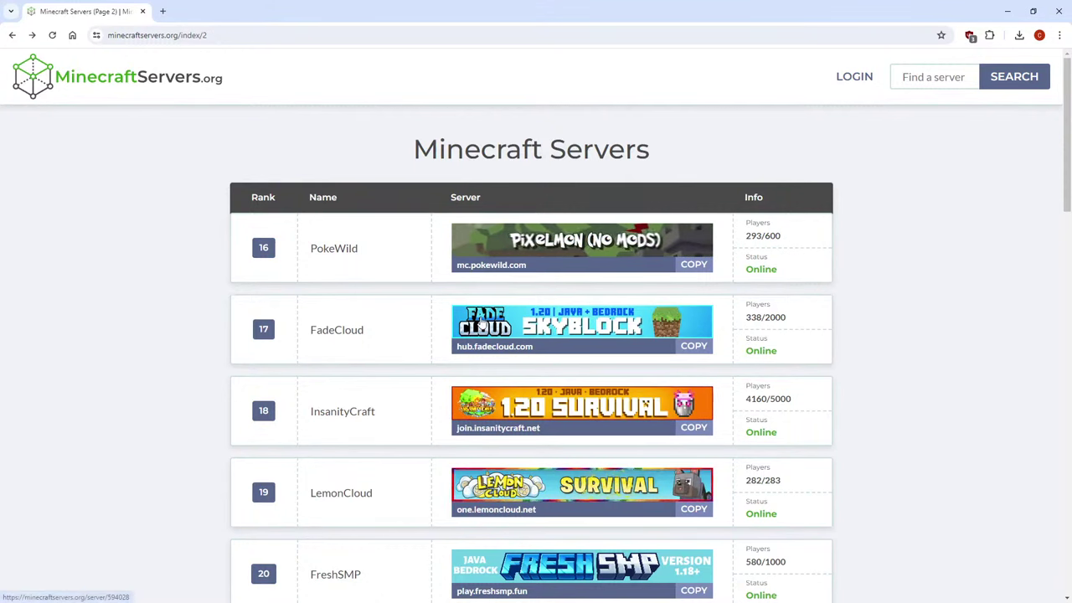
Step: View FadeCloud's details, return to the list, and copy its address hub.fadecloud.com
{"action": "left_click", "coordinate": [484, 322]}
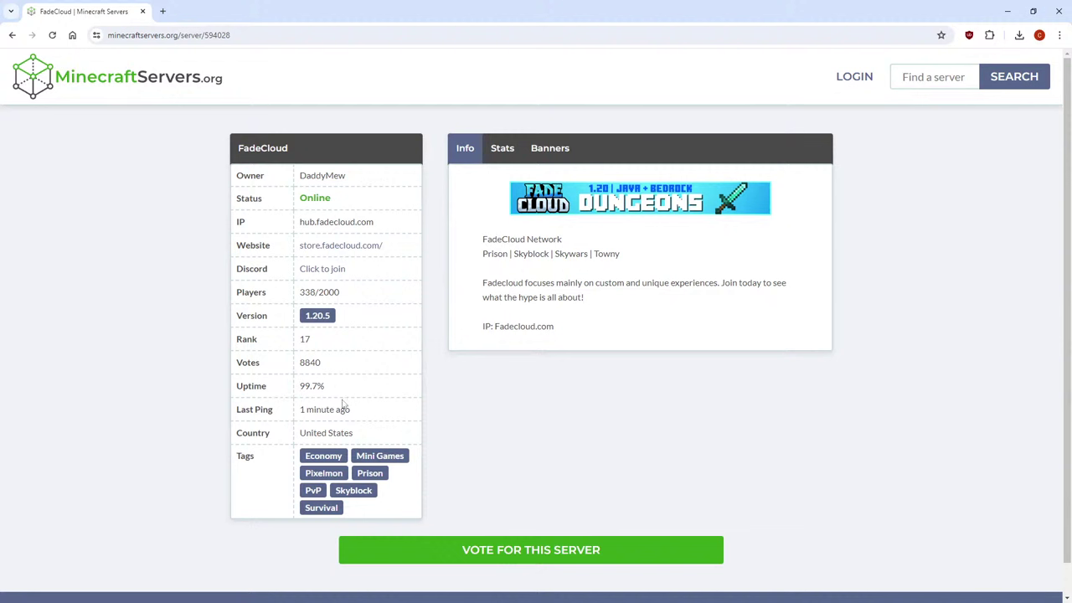
{"action": "left_click", "coordinate": [12, 37]}
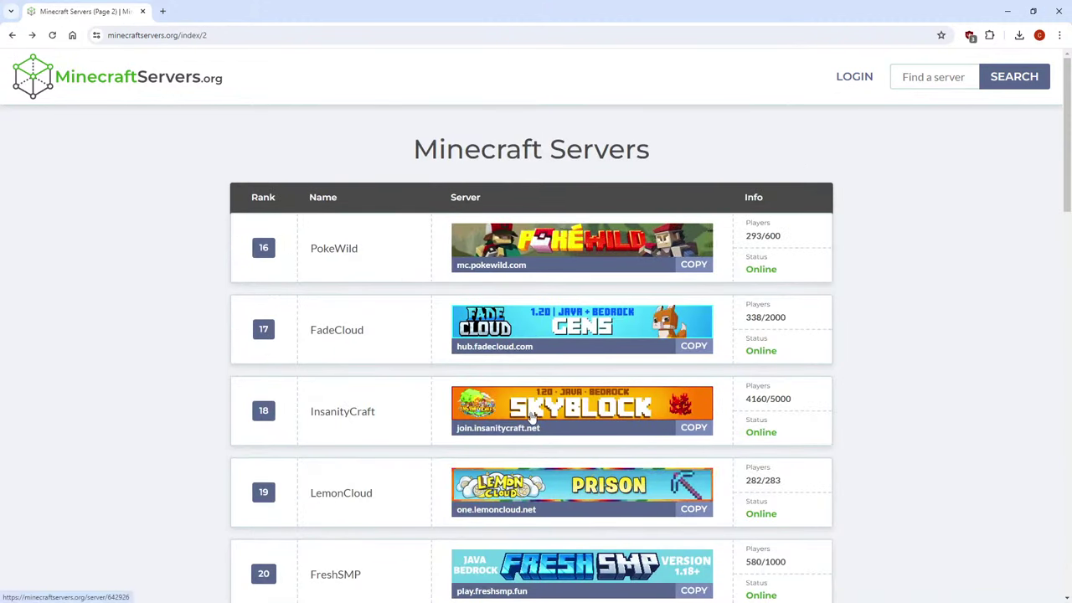
{"action": "scroll", "coordinate": [563, 374], "scroll_direction": "down", "scroll_amount": 5}
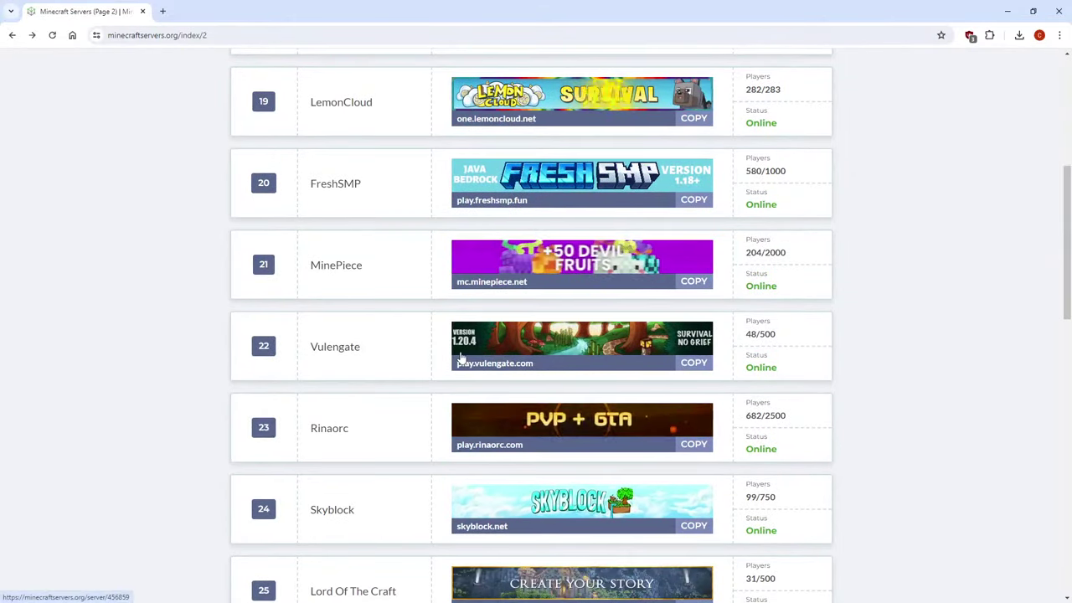
{"action": "scroll", "coordinate": [460, 358], "scroll_direction": "down", "scroll_amount": 1}
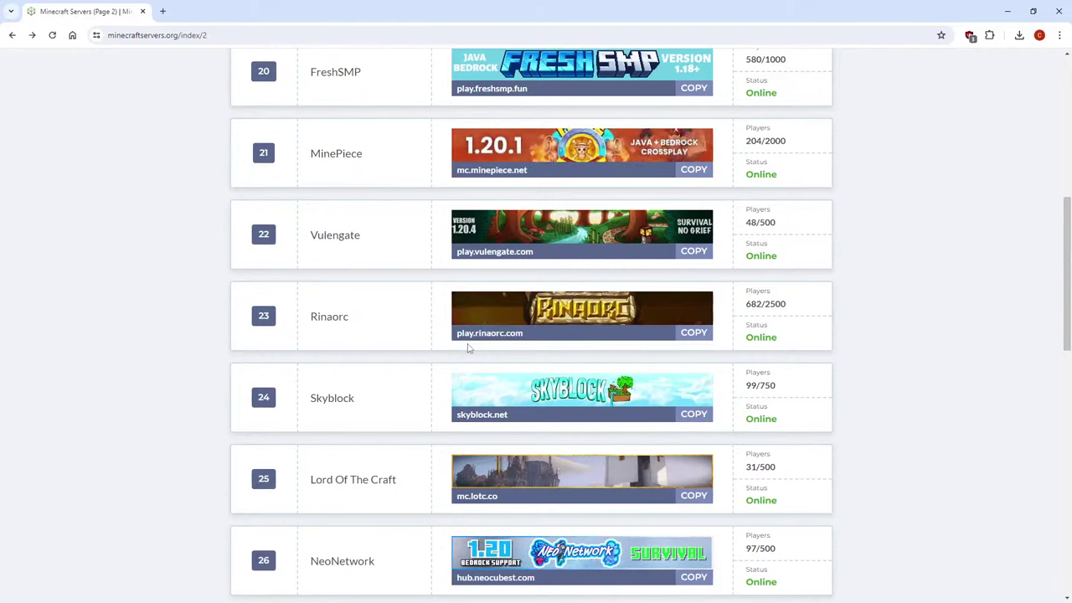
{"action": "scroll", "coordinate": [469, 348], "scroll_direction": "up", "scroll_amount": 5}
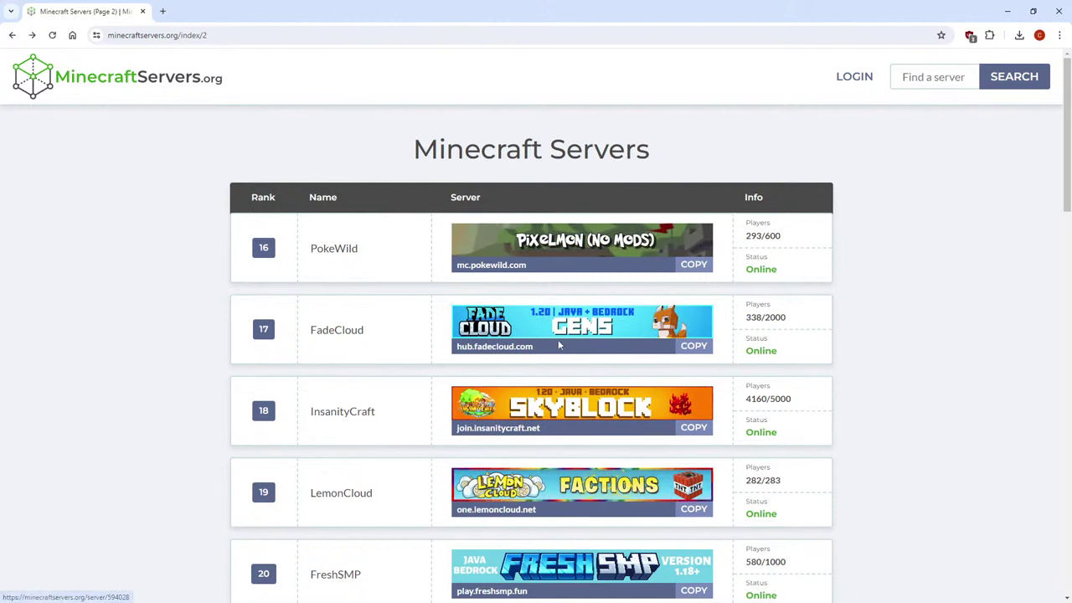
{"action": "left_click", "coordinate": [691, 347]}
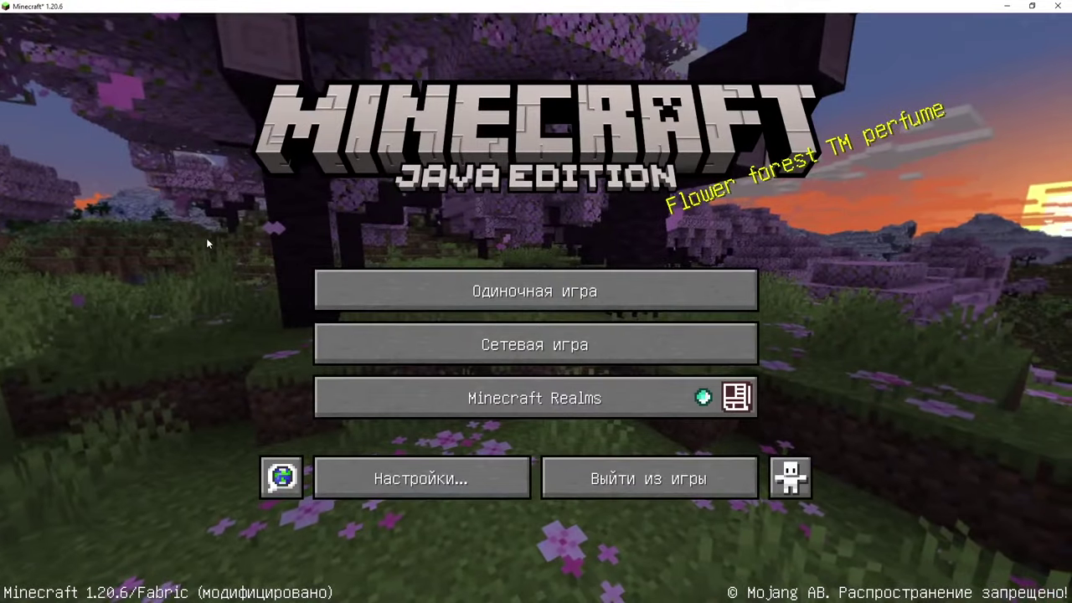
Step: Enter multiplayer, silence the third-party warning permanently, and connect directly to hub.fadecloud.com
{"action": "left_click", "coordinate": [441, 350]}
{"action": "left_click", "coordinate": [443, 370]}
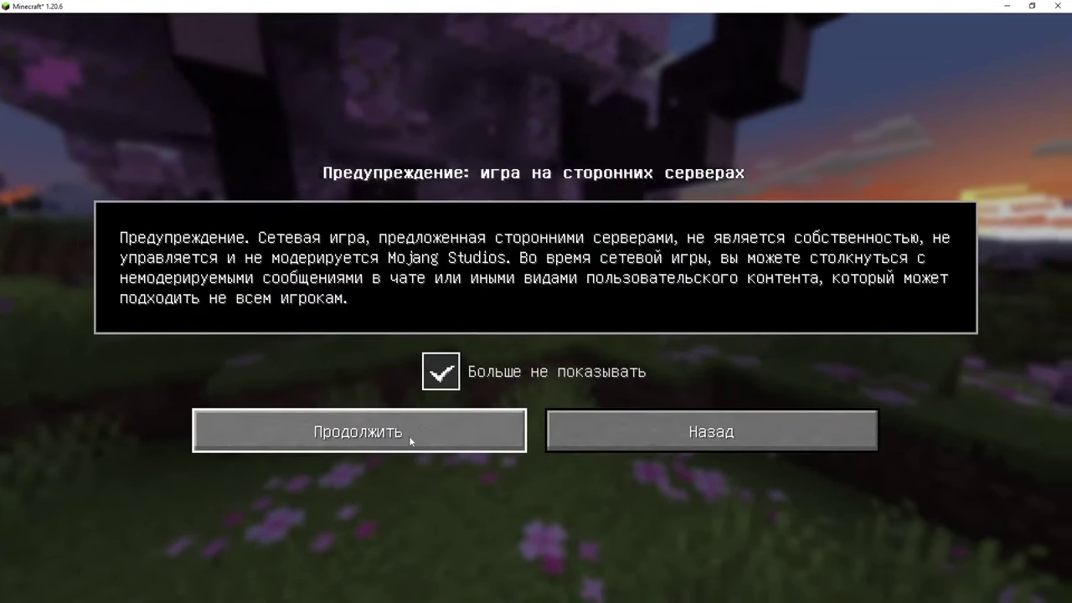
{"action": "left_click", "coordinate": [409, 435]}
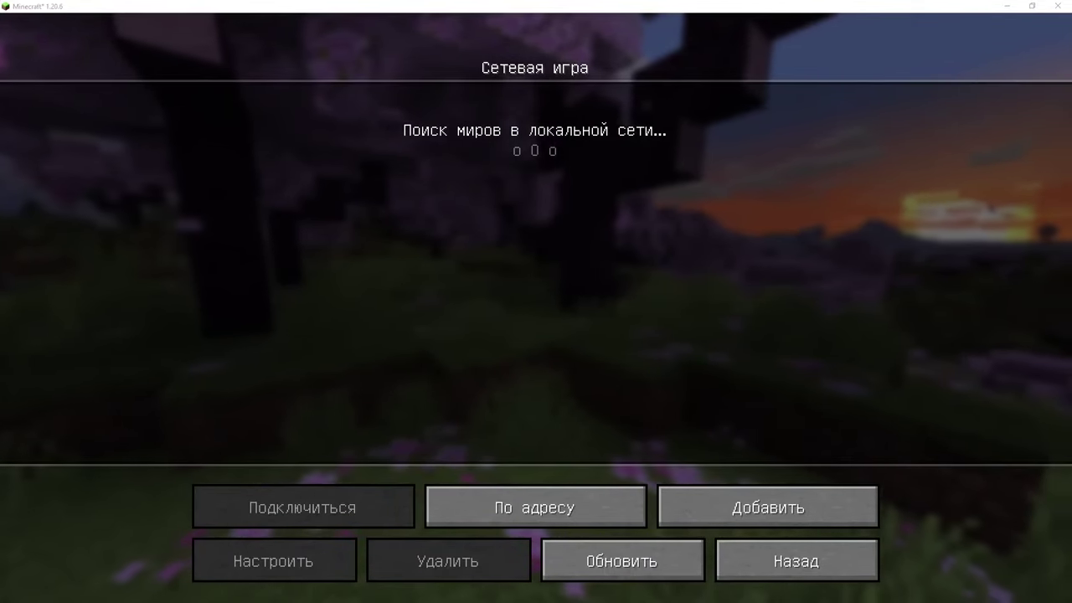
{"action": "left_click", "coordinate": [574, 512]}
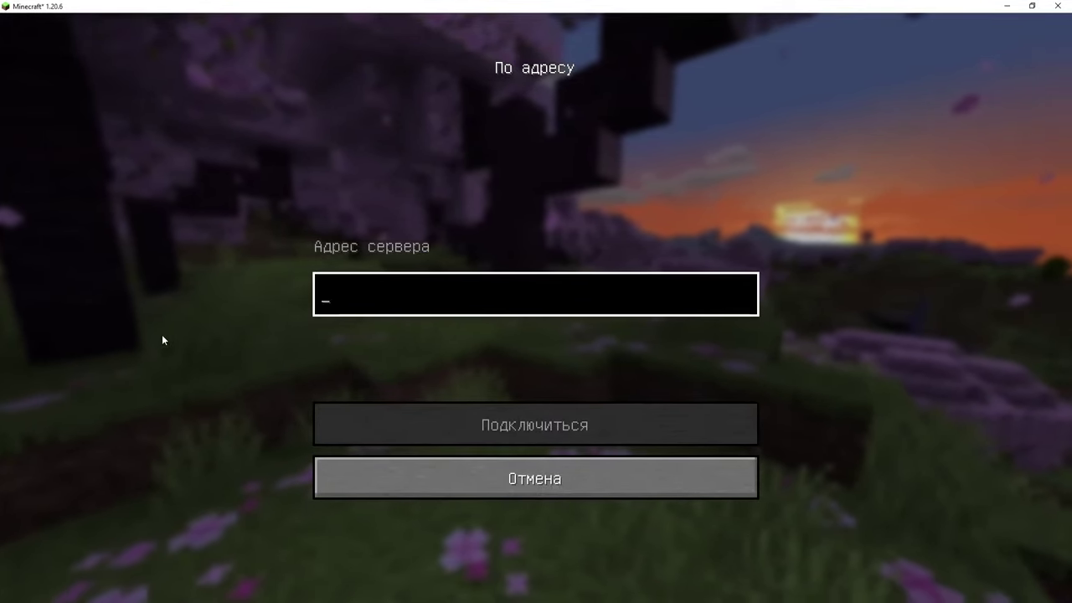
{"action": "key", "text": "ctrl+v"}
{"action": "left_click", "coordinate": [419, 428]}
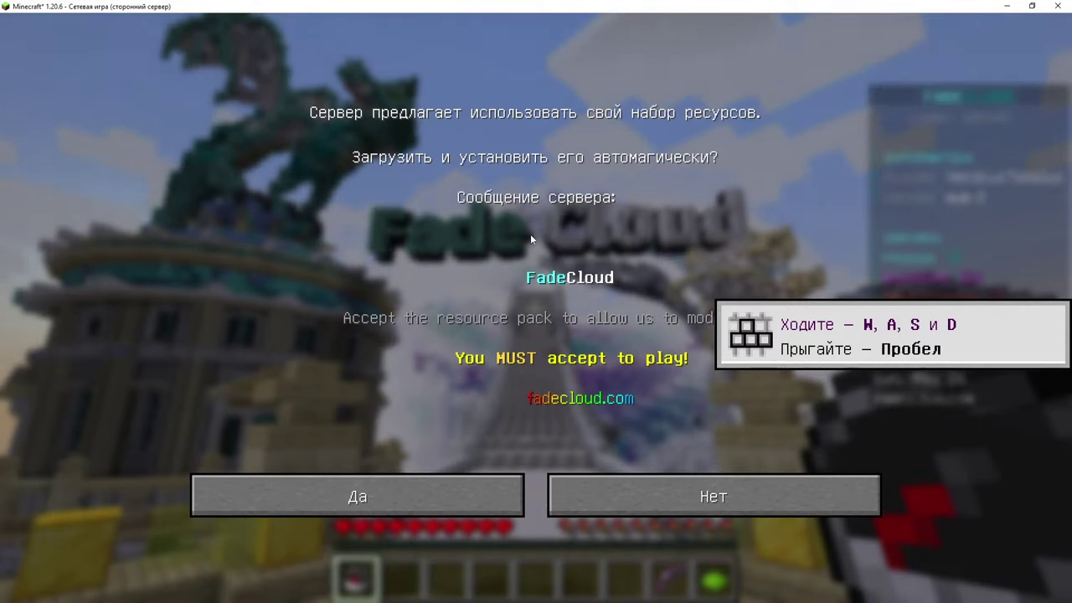
Step: Accept the server's resource pack and walk up to the lobby staircase in first-person
{"action": "left_click", "coordinate": [419, 497]}
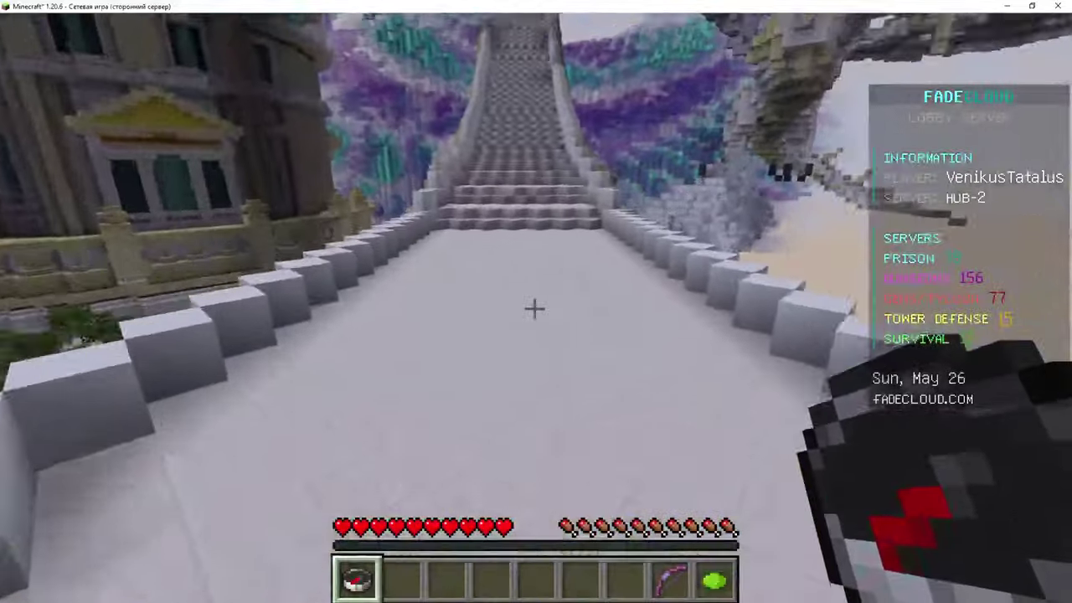
{"action": "key", "text": "w"}
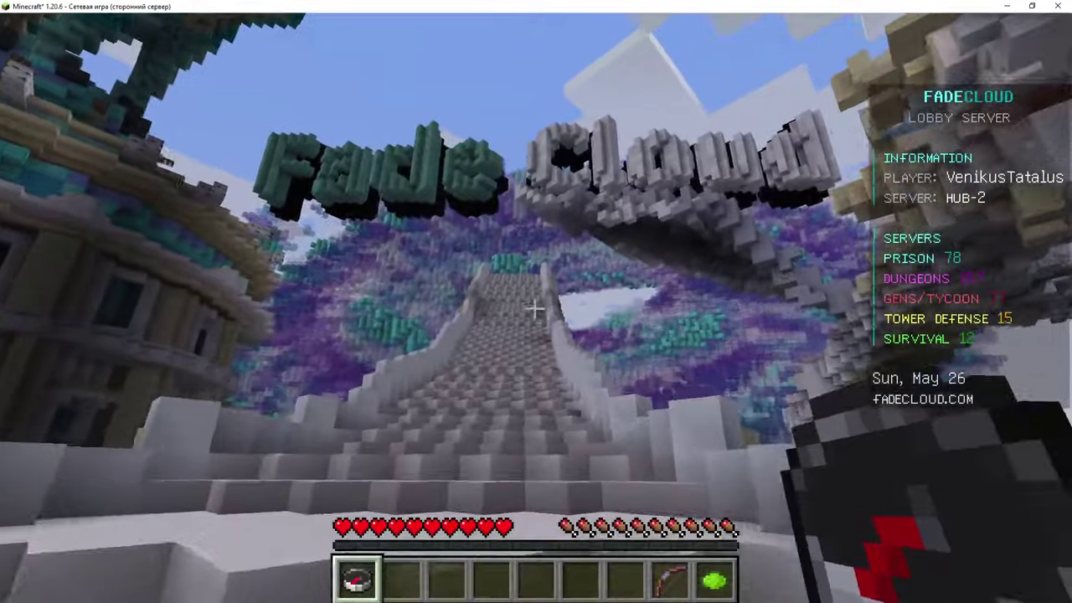
{"action": "key", "text": "w"}
{"action": "key", "text": "w"}
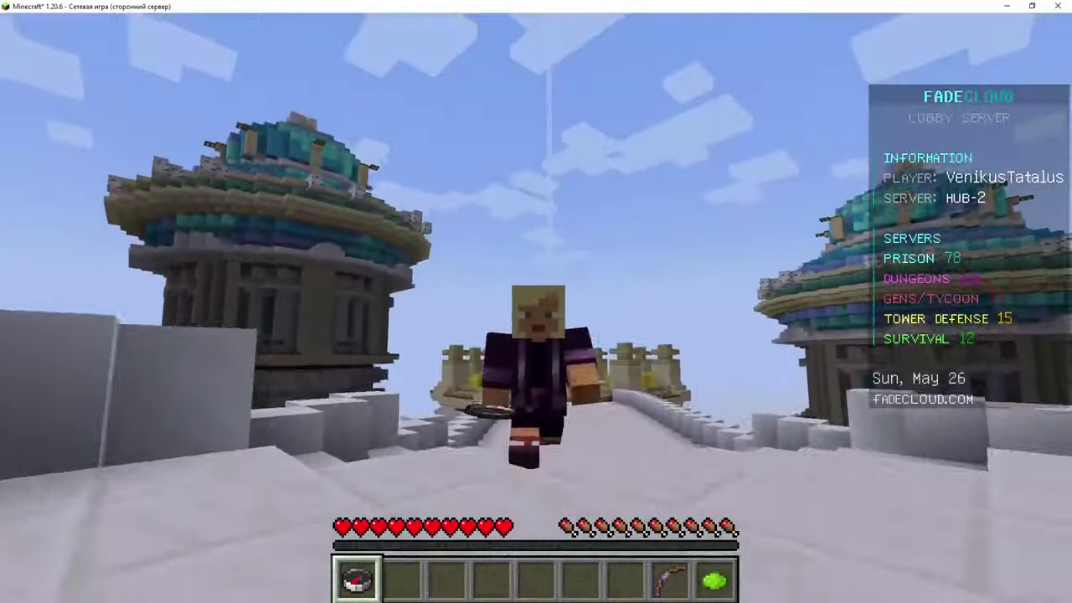
{"action": "key", "text": "F5"}
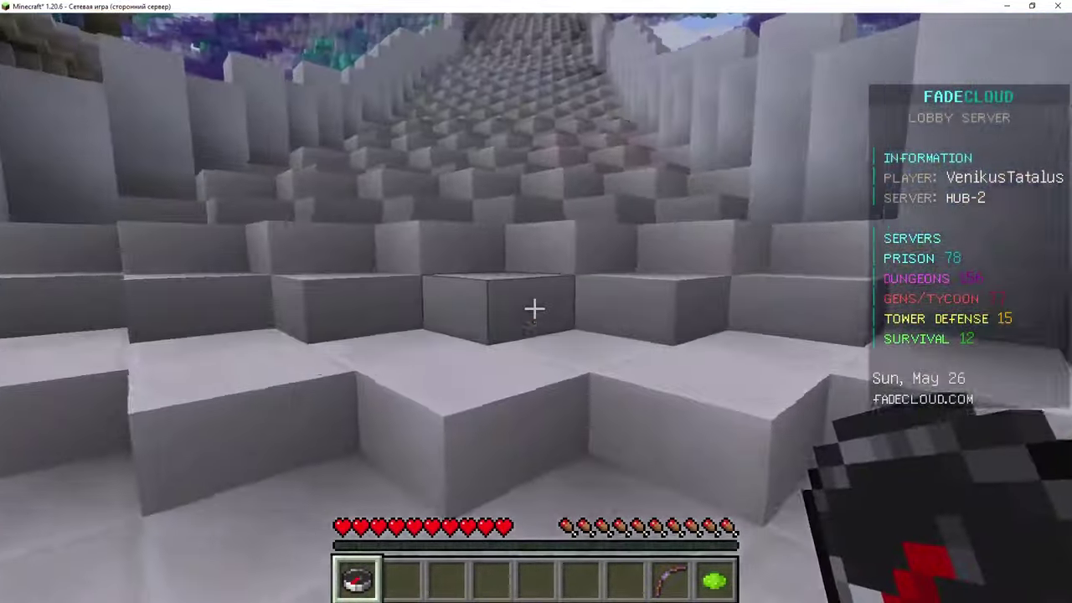
Step: Select the bow in the hotbar and check the inventory twice
{"action": "key", "text": "4"}
{"action": "scroll", "coordinate": [534, 309], "scroll_direction": "down", "scroll_amount": 4}
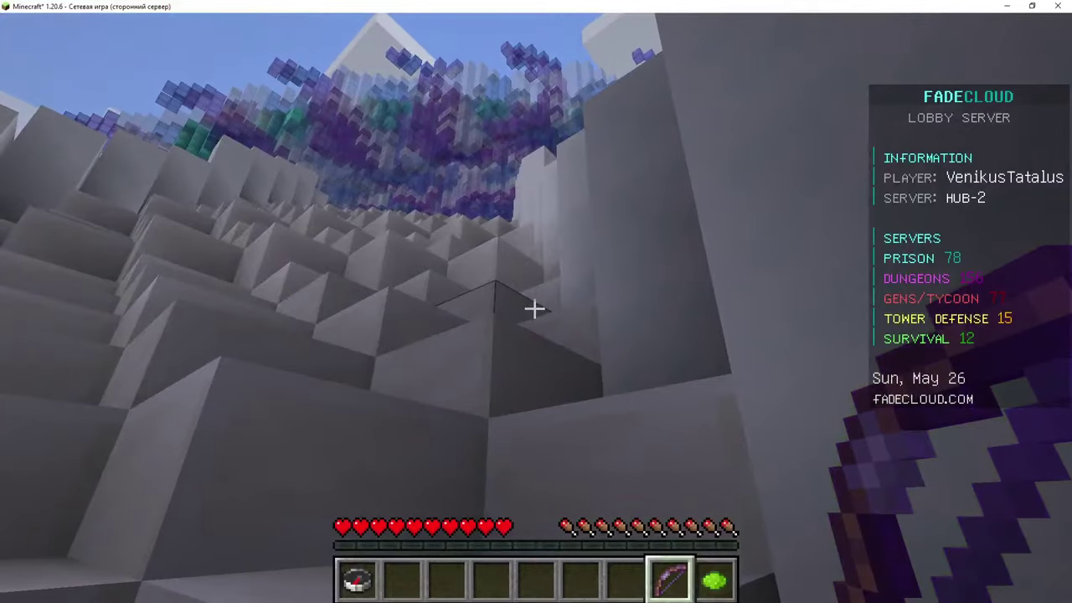
{"action": "key", "text": "e"}
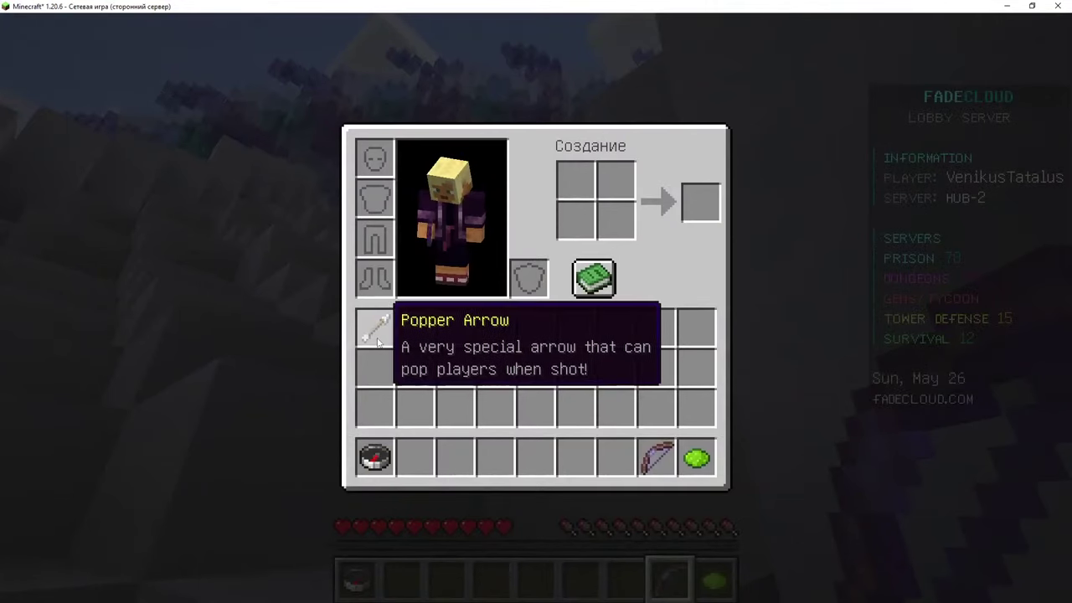
{"action": "key", "text": "e"}
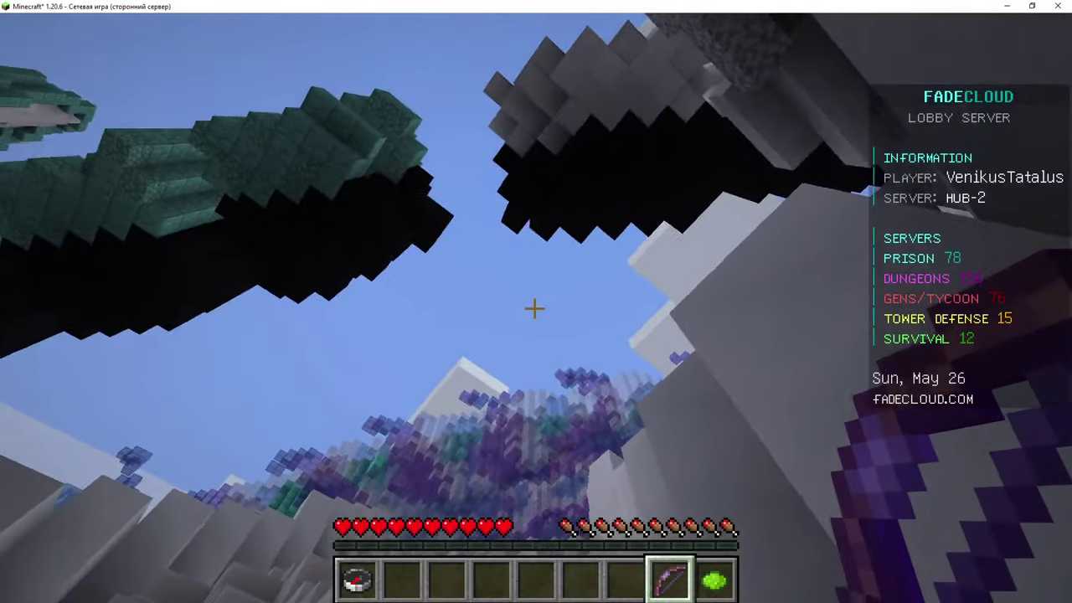
{"action": "key", "text": "e"}
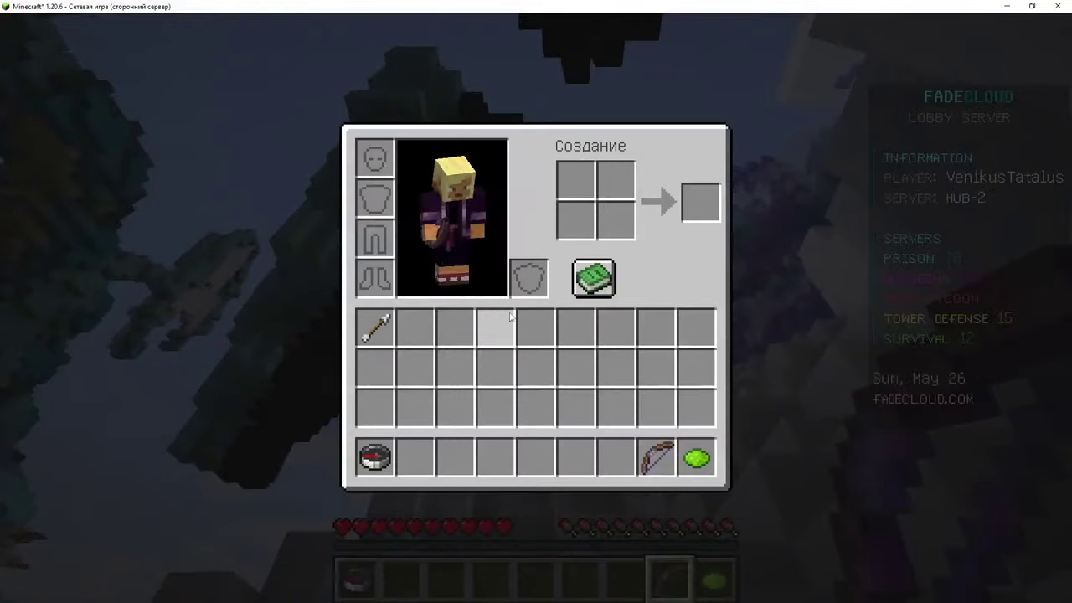
{"action": "key", "text": "e"}
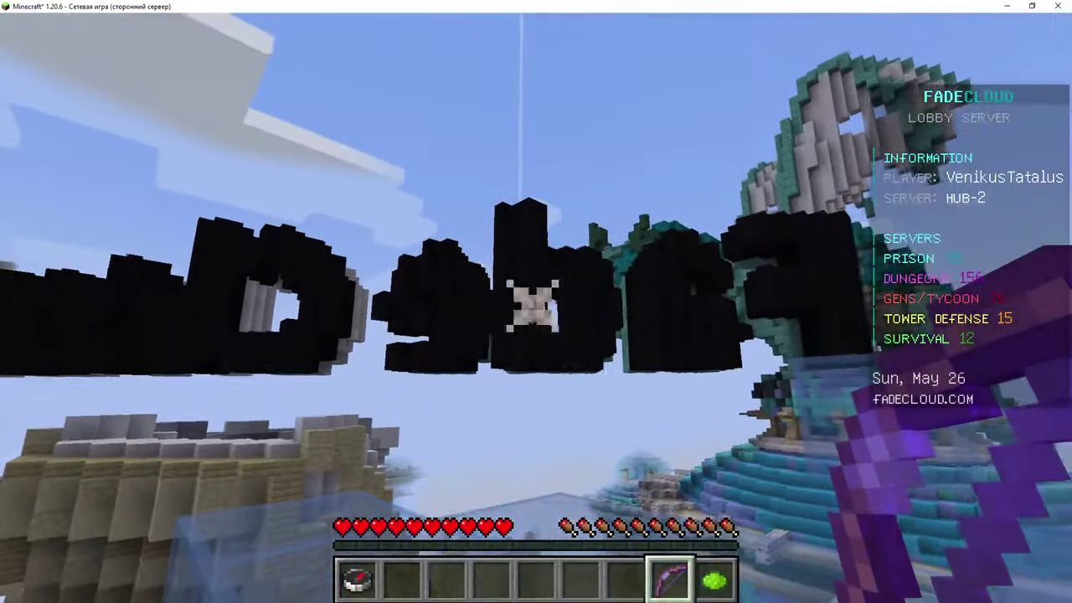
Step: Draw the bow, then send a private /message asking whether anybody is here
{"action": "right_click", "coordinate": [535, 308]}
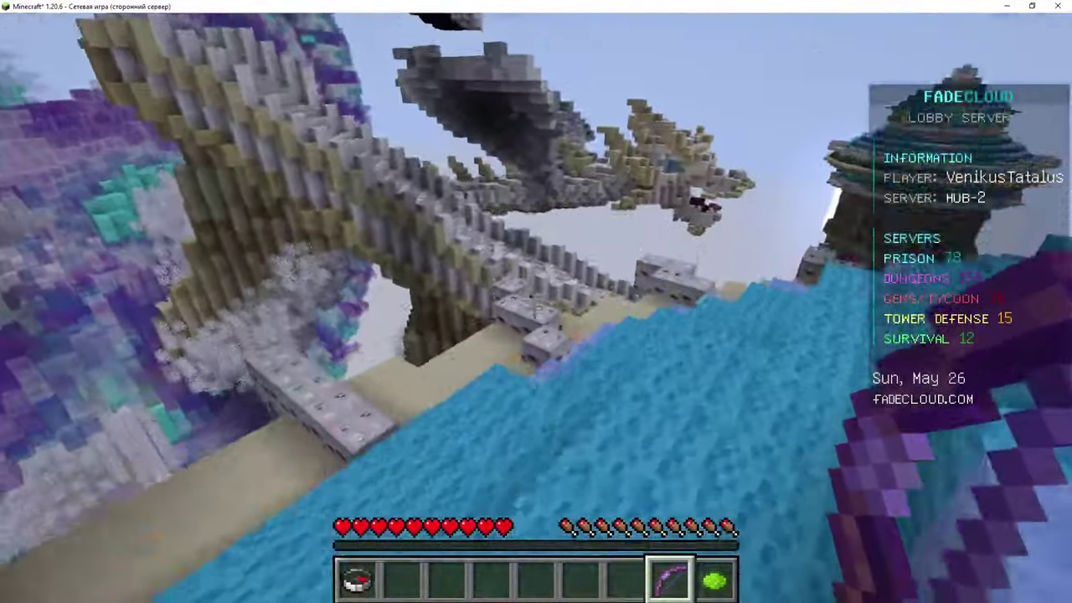
{"action": "key", "text": "slash"}
{"action": "type", "text": "is anyb"}
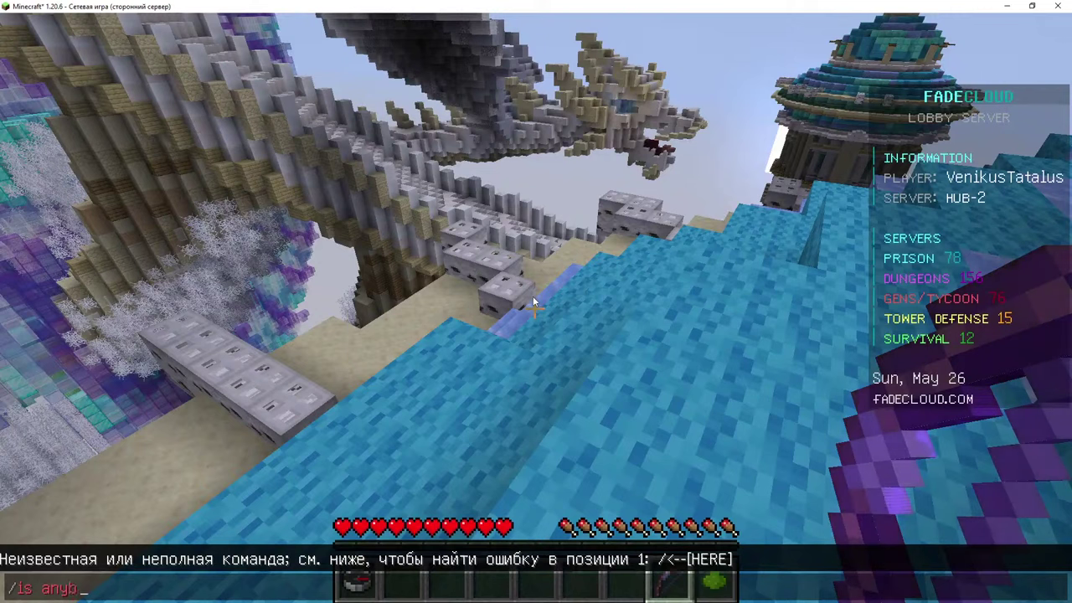
{"action": "key", "text": "BackSpace"}
{"action": "key", "text": "BackSpace"}
{"action": "type", "text": "mes"}
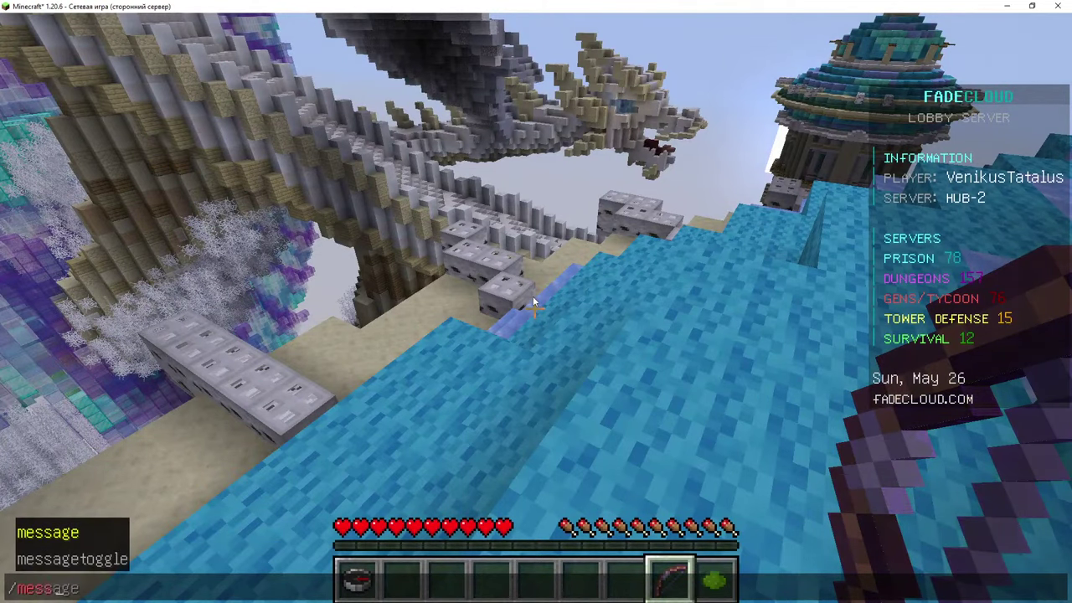
{"action": "key", "text": "Tab"}
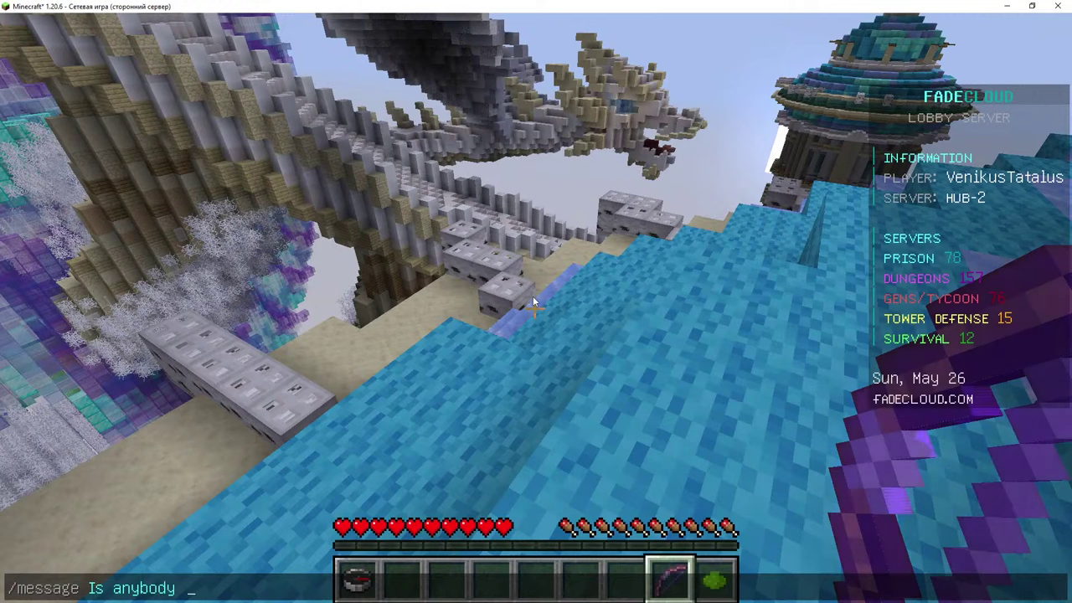
{"action": "key", "text": "Return"}
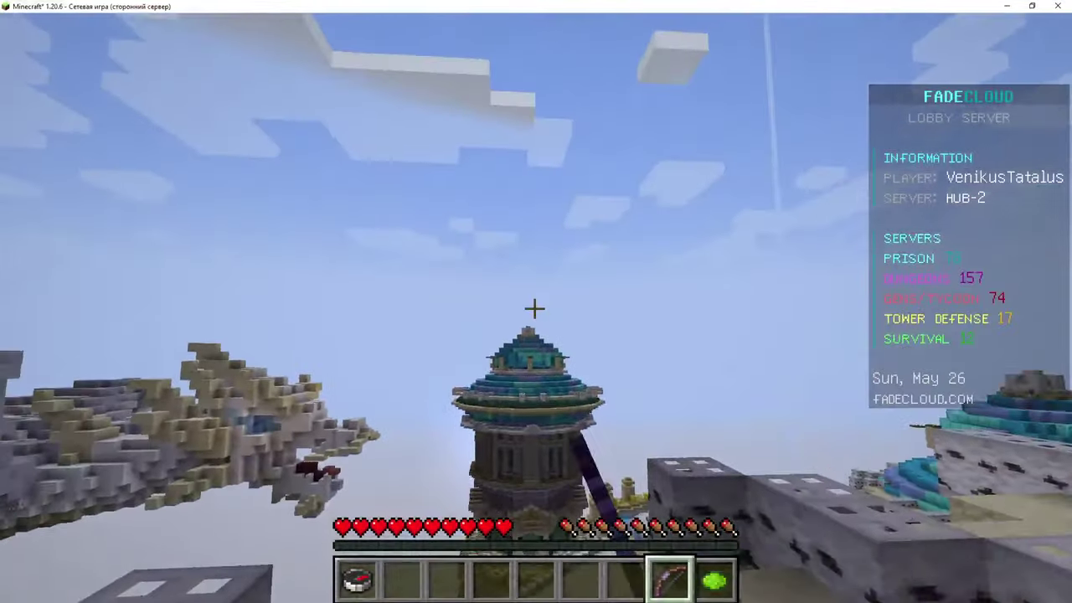
Step: Shoot a series of arrows into the sky toward the lobby towers
{"action": "right_click", "coordinate": [534, 308]}
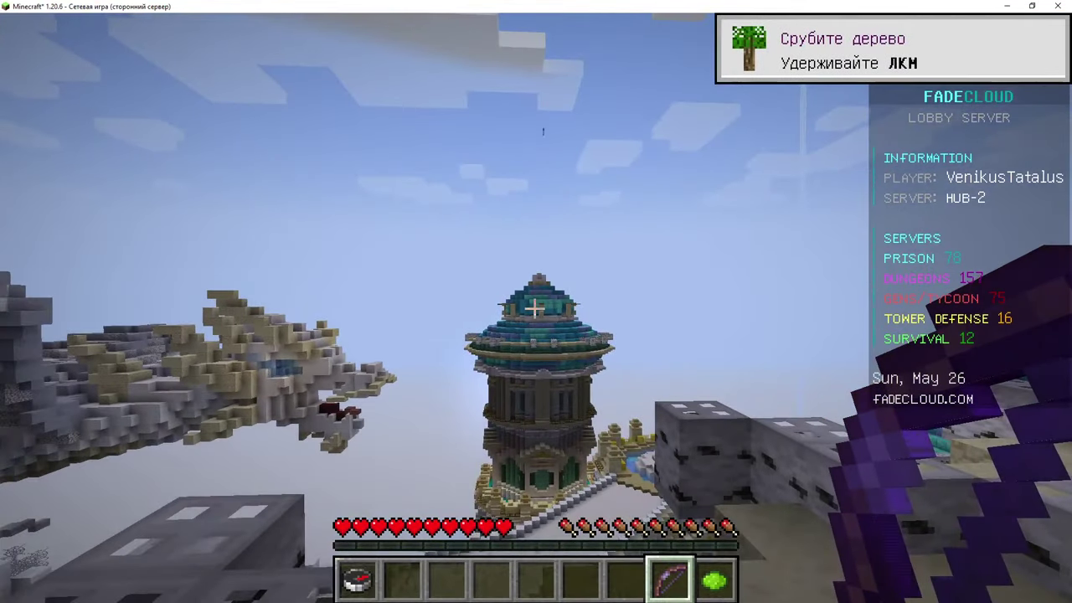
{"action": "right_click", "coordinate": [535, 308]}
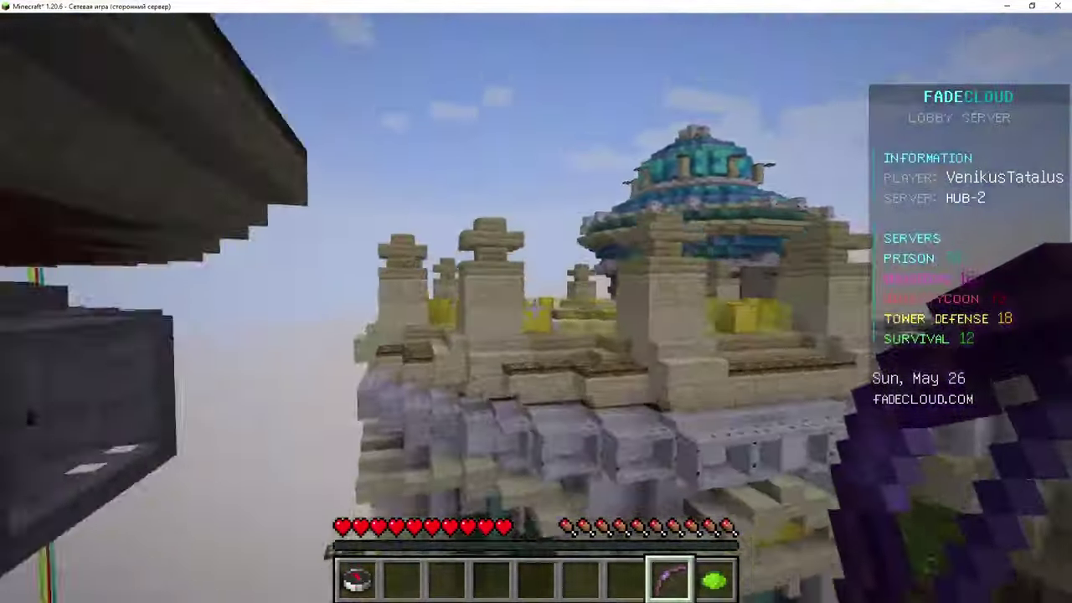
{"action": "right_click", "coordinate": [536, 310]}
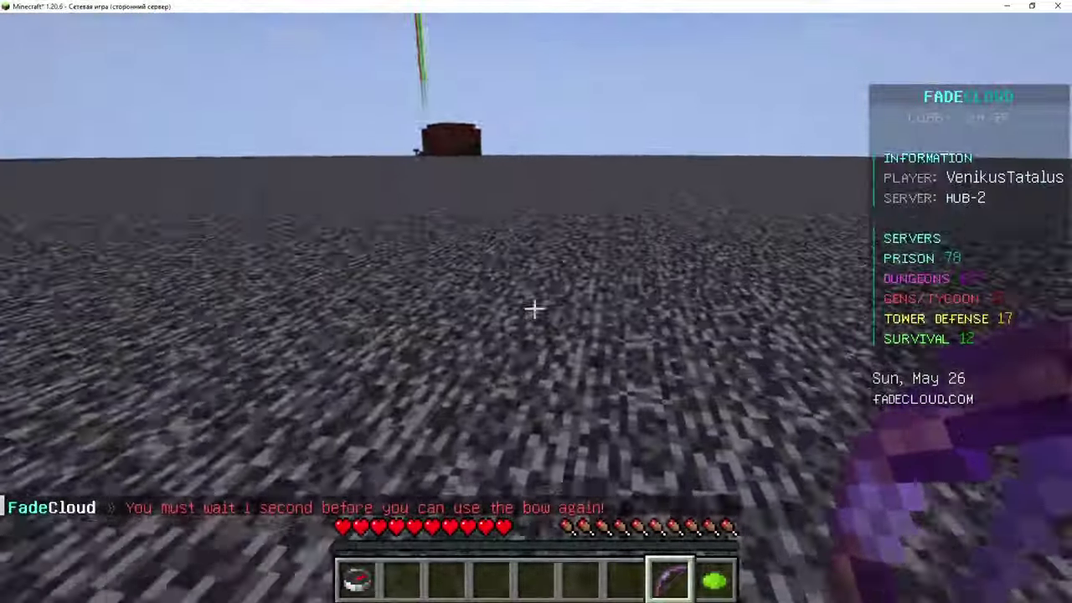
{"action": "right_click", "coordinate": [534, 308]}
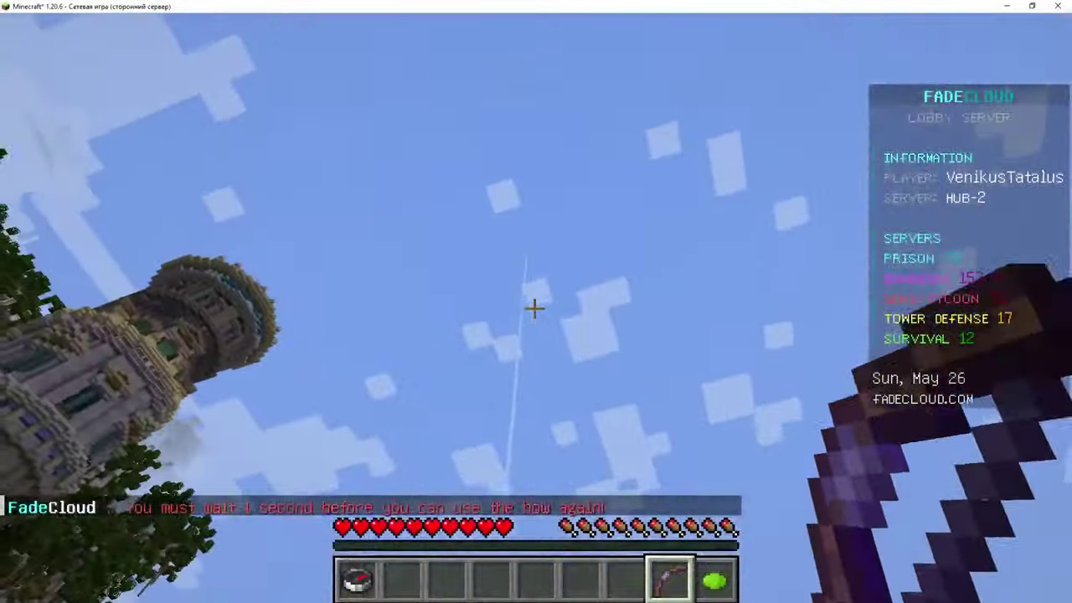
{"action": "right_click", "coordinate": [535, 309]}
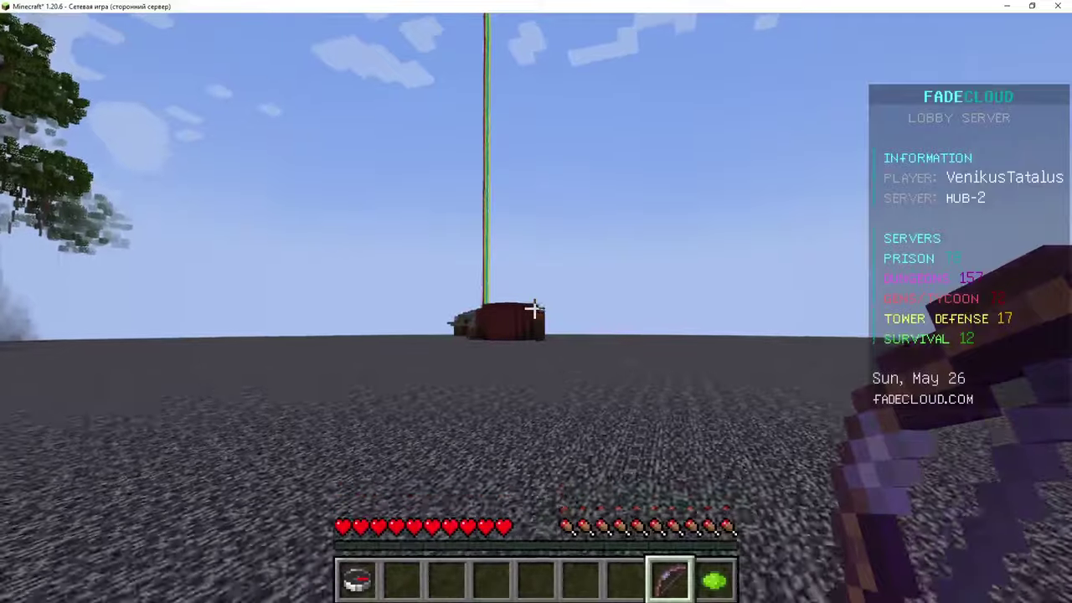
{"action": "right_click", "coordinate": [534, 309]}
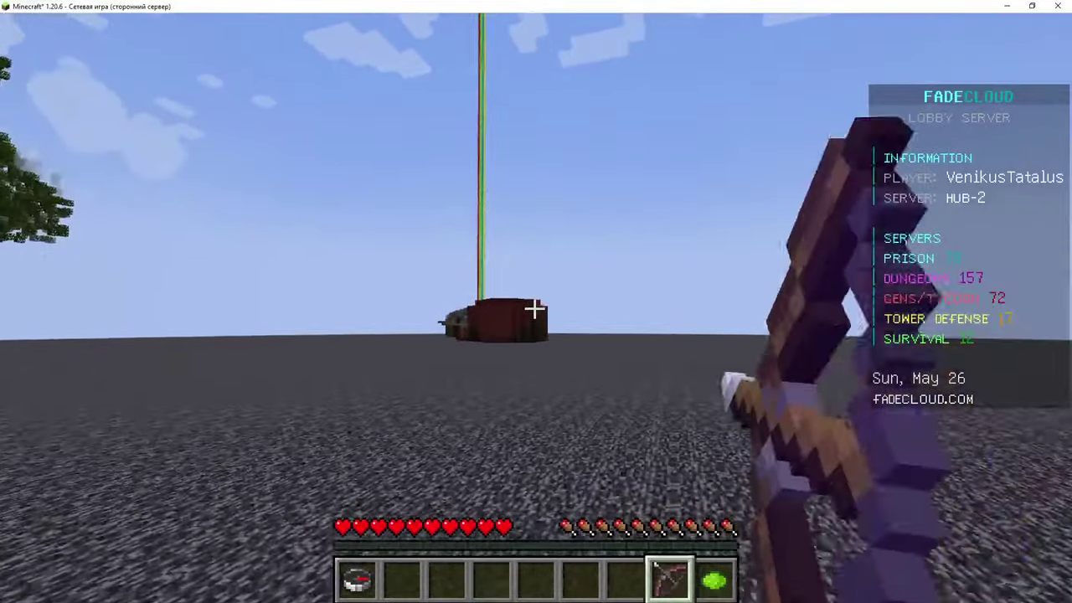
{"action": "right_click", "coordinate": [534, 309]}
{"action": "right_click", "coordinate": [534, 308]}
{"action": "right_click", "coordinate": [534, 308]}
{"action": "right_click", "coordinate": [535, 308]}
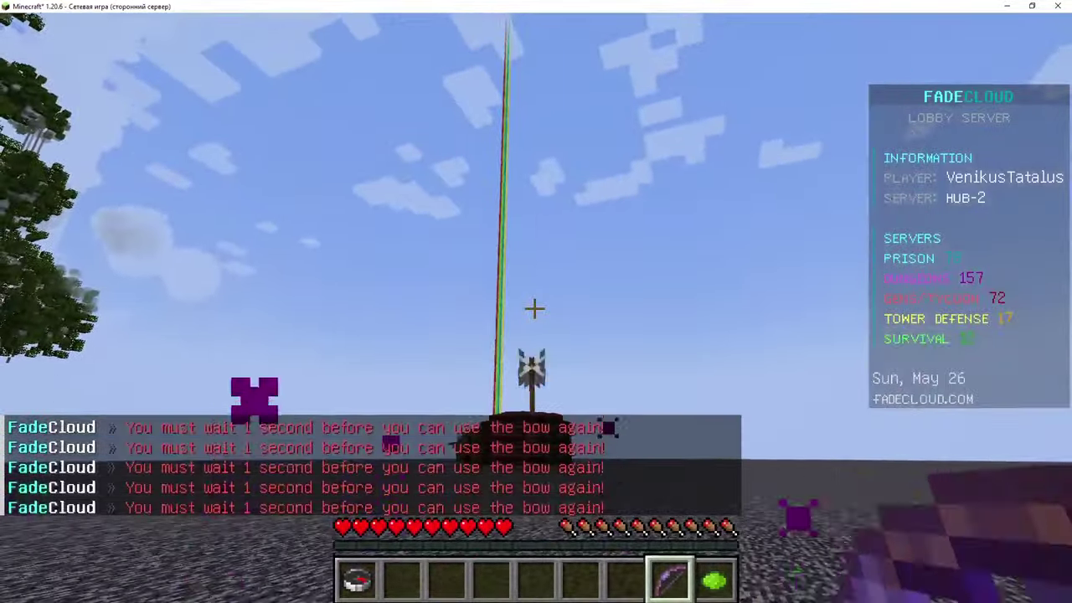
{"action": "right_click", "coordinate": [534, 308]}
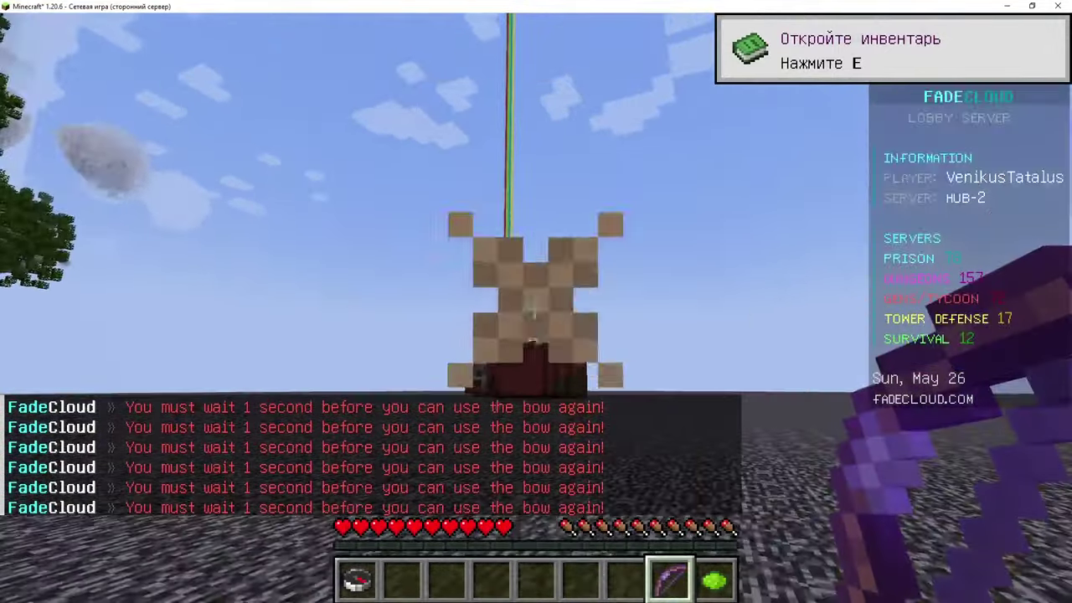
{"action": "key", "text": "e"}
{"action": "key", "text": "e"}
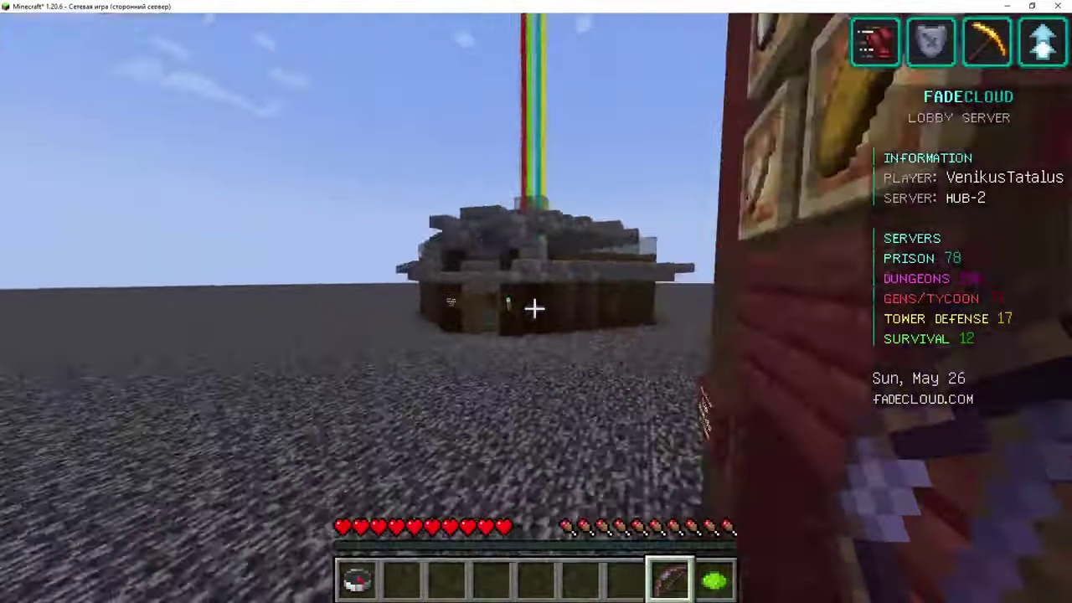
Step: Walk into the house under the rainbow beam and try opening the chest by the beds
{"action": "key", "text": "w"}
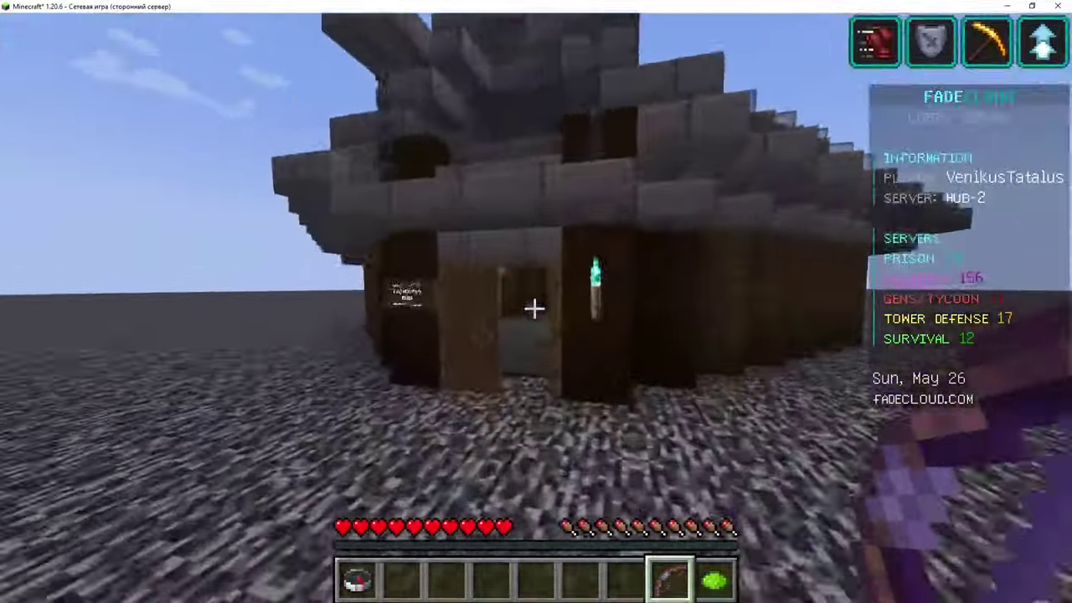
{"action": "right_click", "coordinate": [534, 308]}
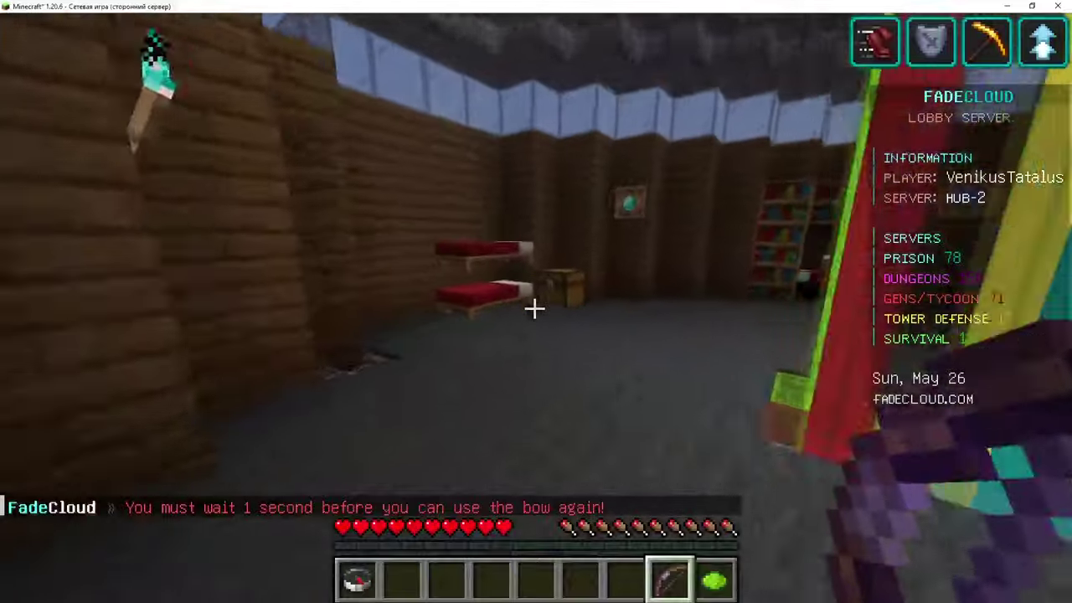
{"action": "key", "text": "w"}
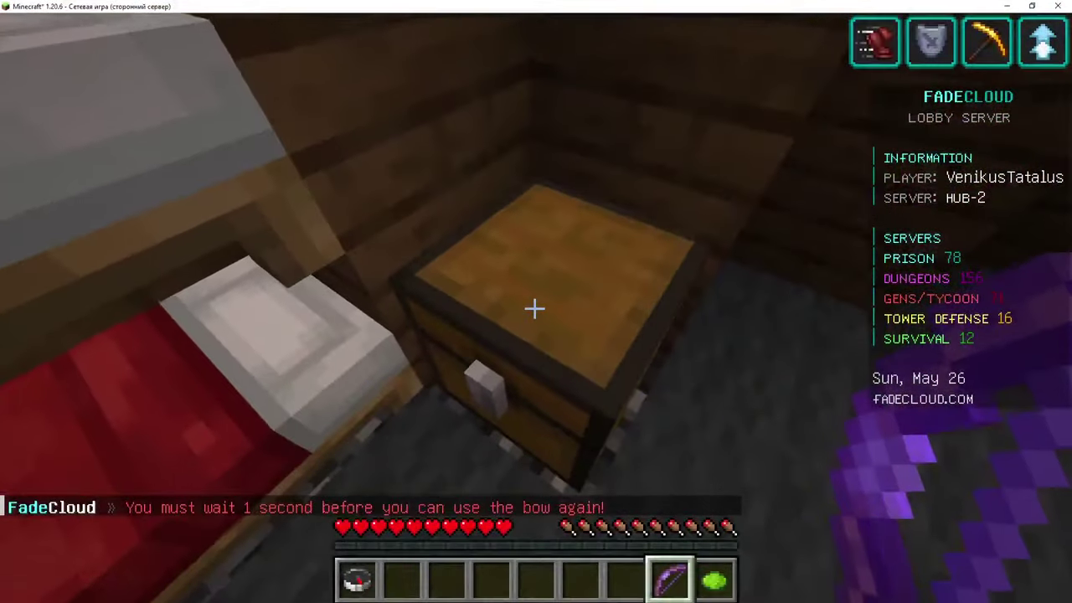
{"action": "right_click", "coordinate": [535, 308]}
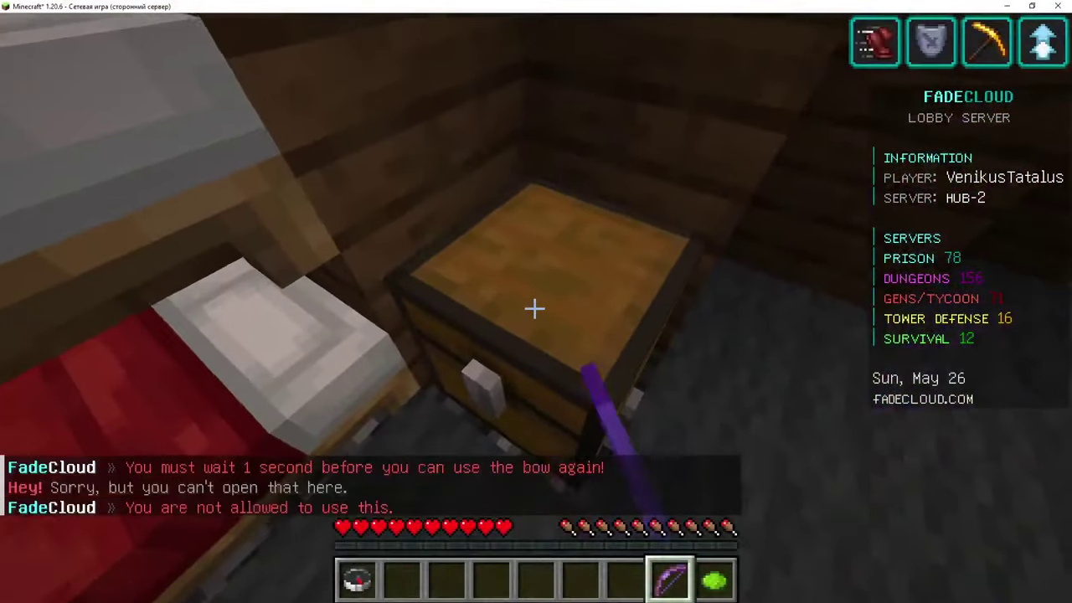
{"action": "right_click", "coordinate": [534, 309]}
{"action": "right_click", "coordinate": [535, 308]}
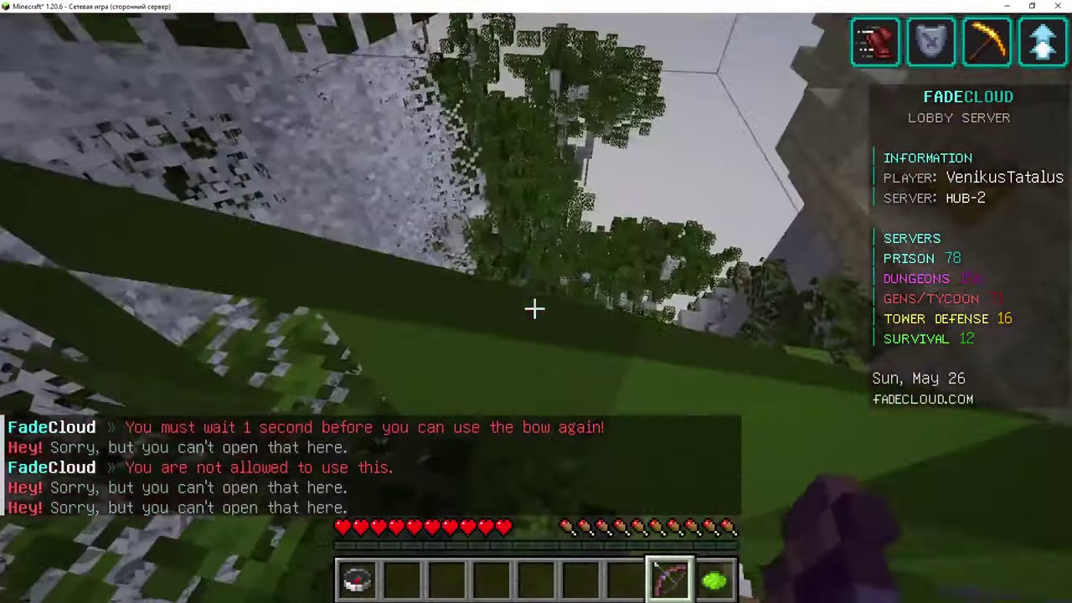
Step: Draw and fire the bow, then disconnect from FadeCloud via the pause menu
{"action": "right_click", "coordinate": [534, 309]}
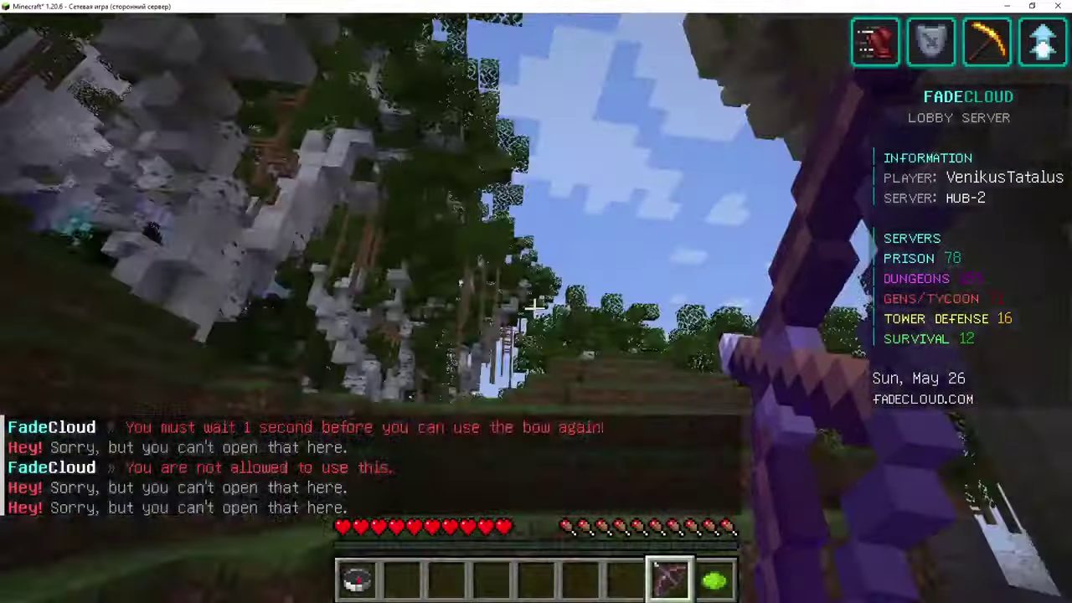
{"action": "right_click", "coordinate": [535, 308]}
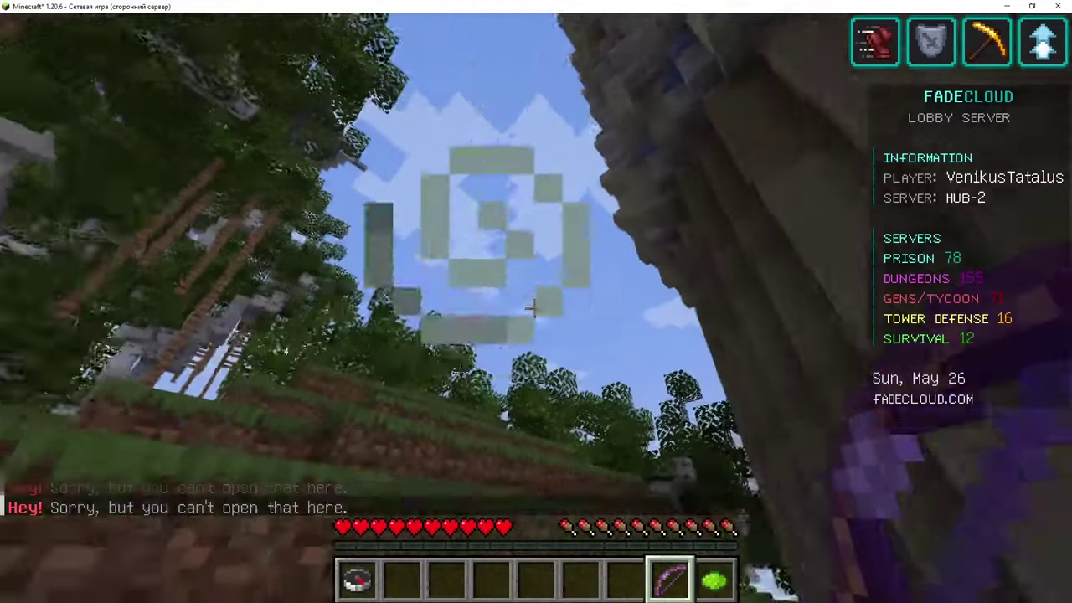
{"action": "right_click", "coordinate": [534, 308]}
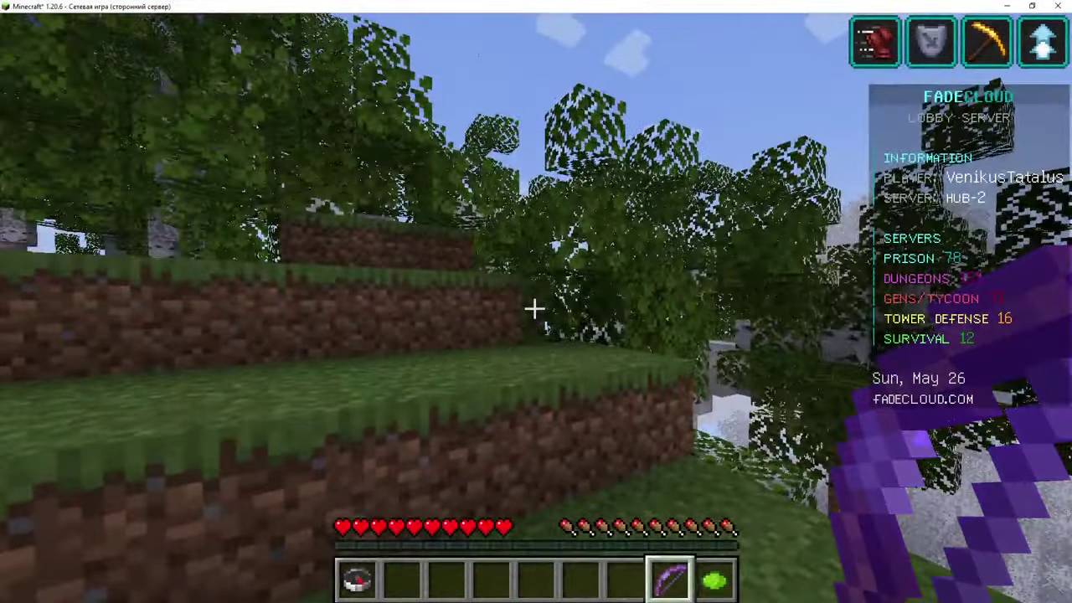
{"action": "key", "text": "Escape"}
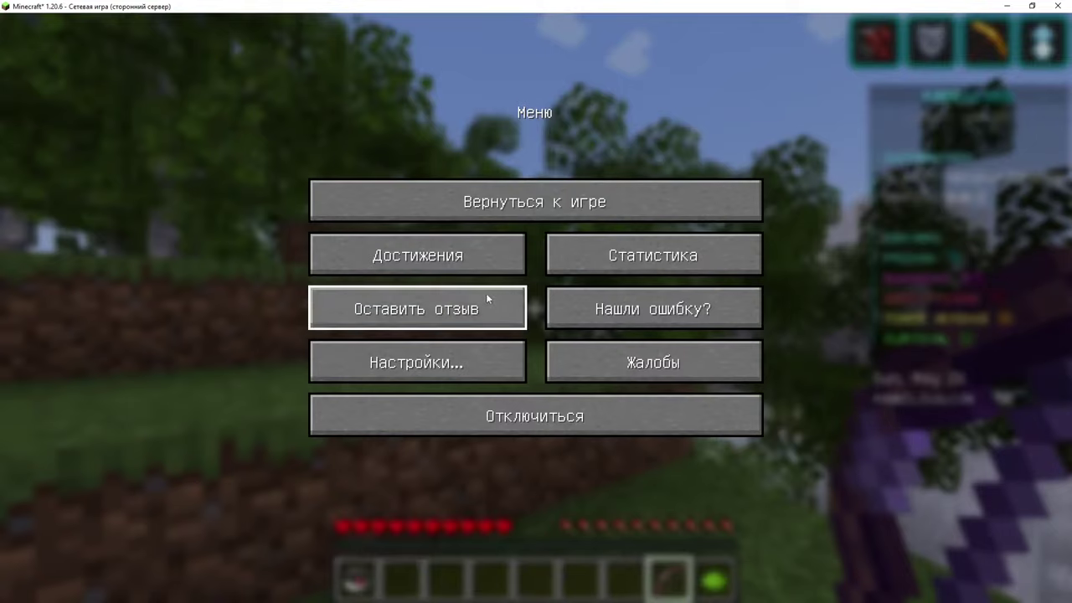
{"action": "left_click", "coordinate": [536, 416]}
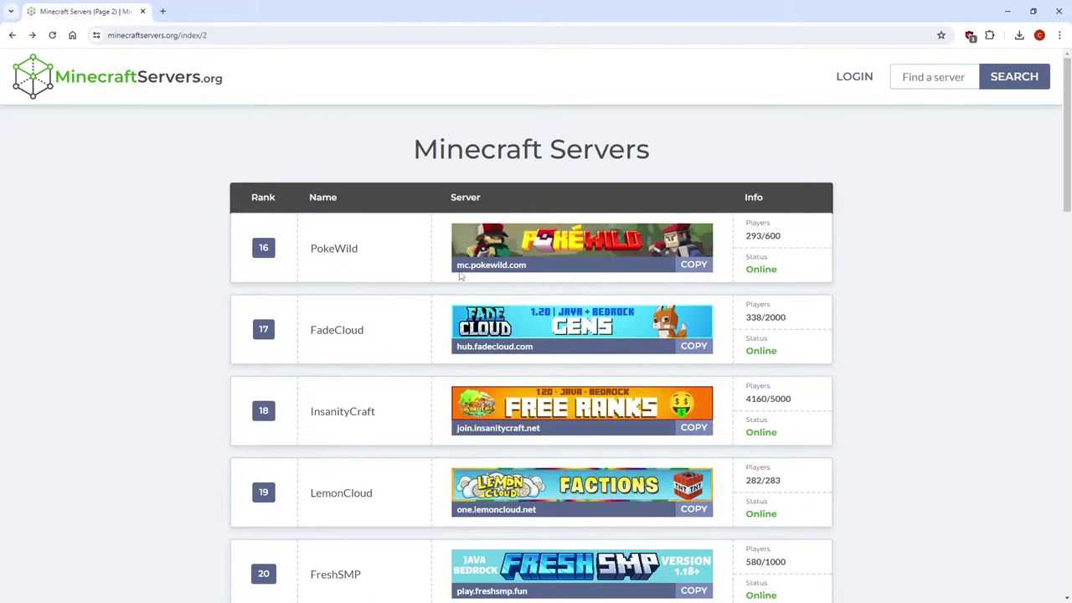
Step: Scroll to the Skyblock row, copy skyblock.net, and switch back to Minecraft
{"action": "scroll", "coordinate": [466, 262], "scroll_direction": "down", "scroll_amount": 2}
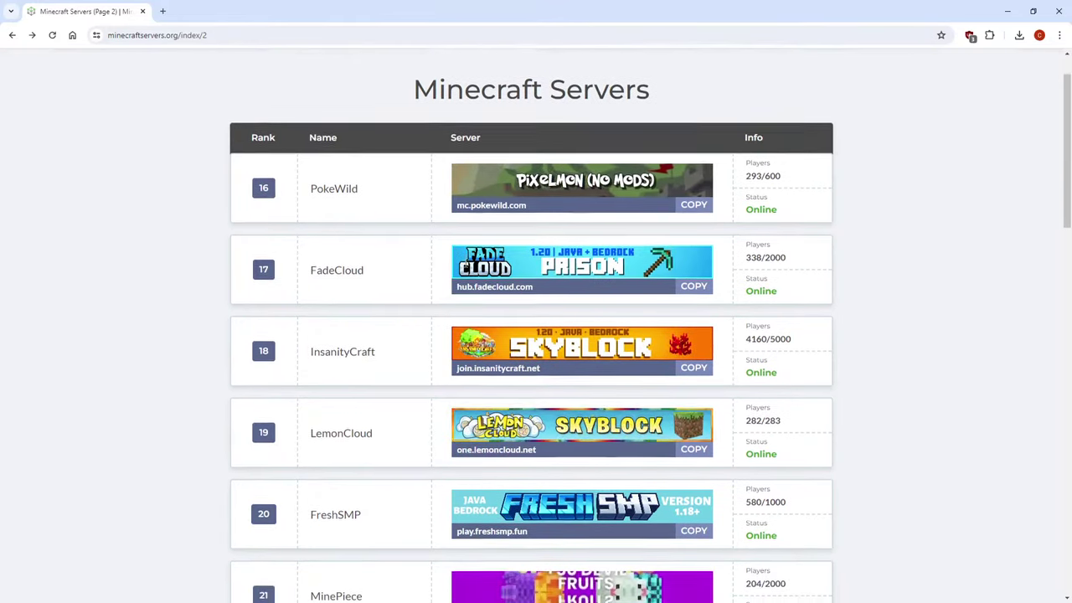
{"action": "scroll", "coordinate": [466, 262], "scroll_direction": "down", "scroll_amount": 4}
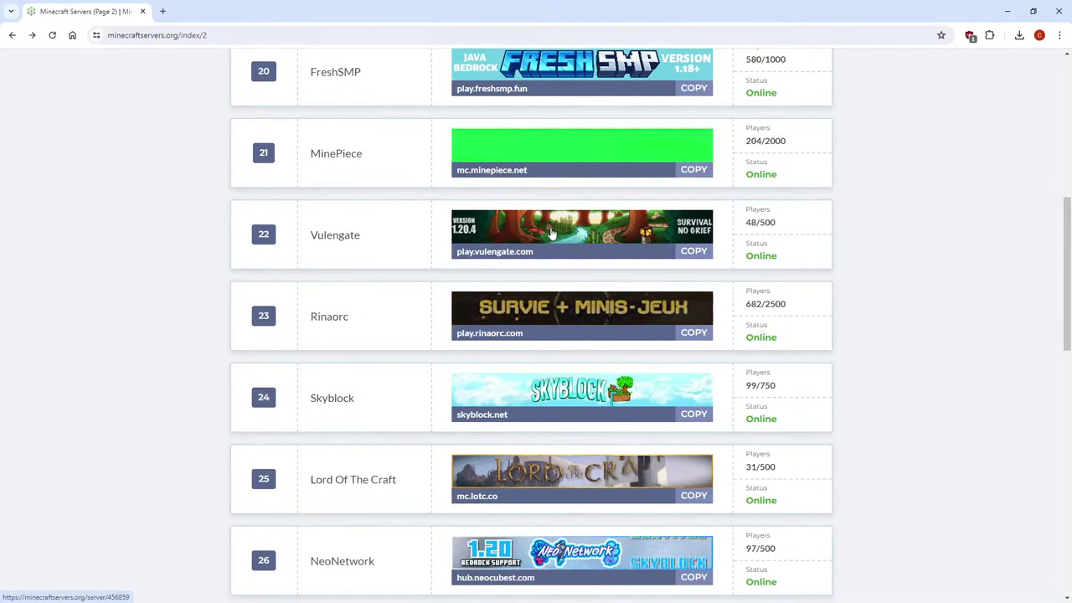
{"action": "scroll", "coordinate": [550, 233], "scroll_direction": "down", "scroll_amount": 1}
{"action": "scroll", "coordinate": [550, 234], "scroll_direction": "up", "scroll_amount": 1}
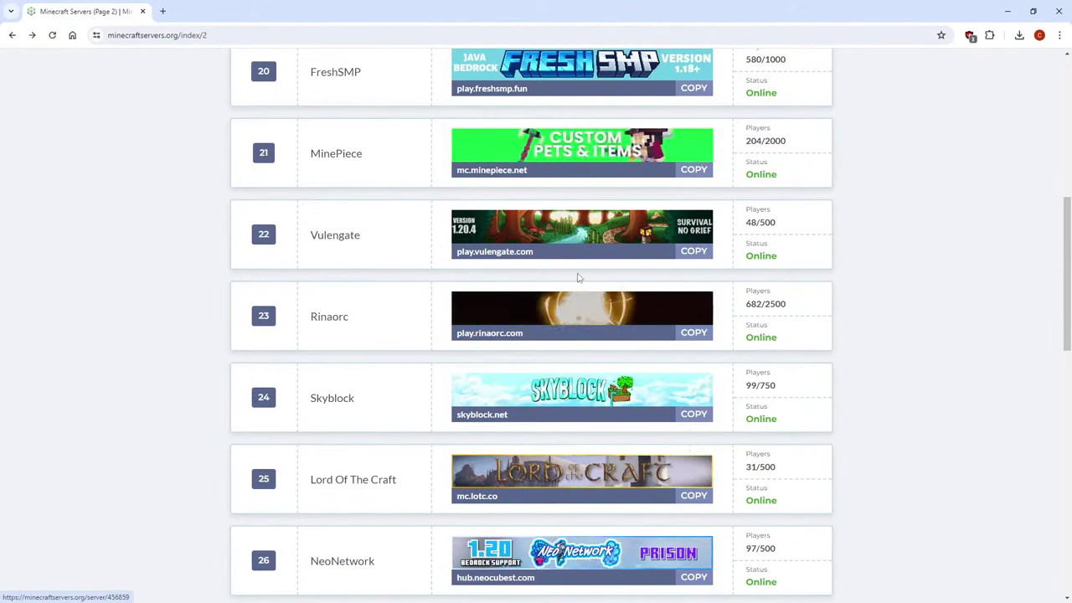
{"action": "scroll", "coordinate": [576, 277], "scroll_direction": "down", "scroll_amount": 1}
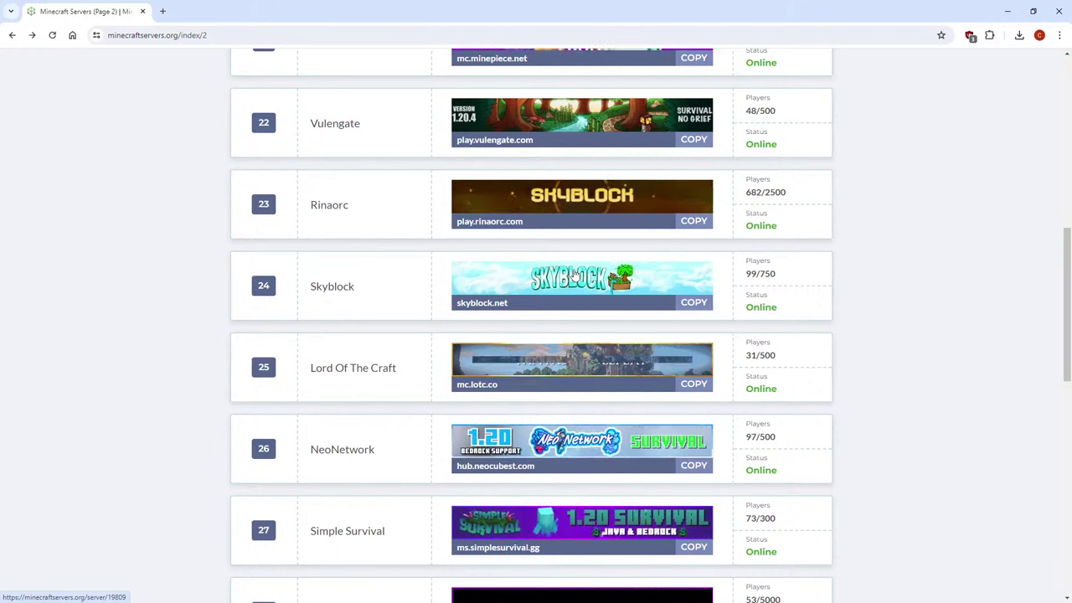
{"action": "left_click", "coordinate": [694, 303]}
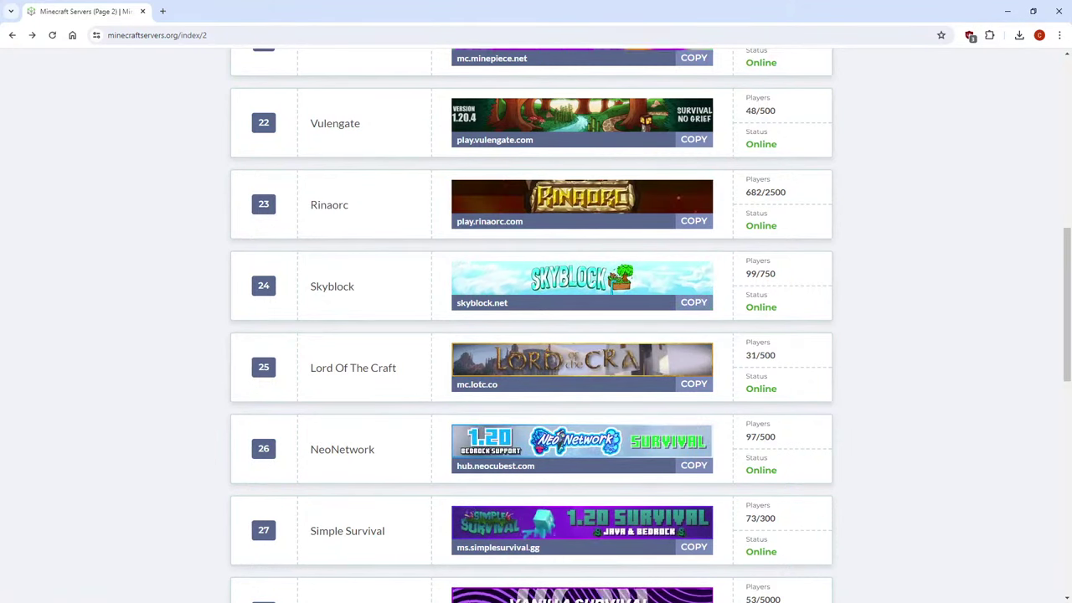
{"action": "key", "text": "alt+Tab"}
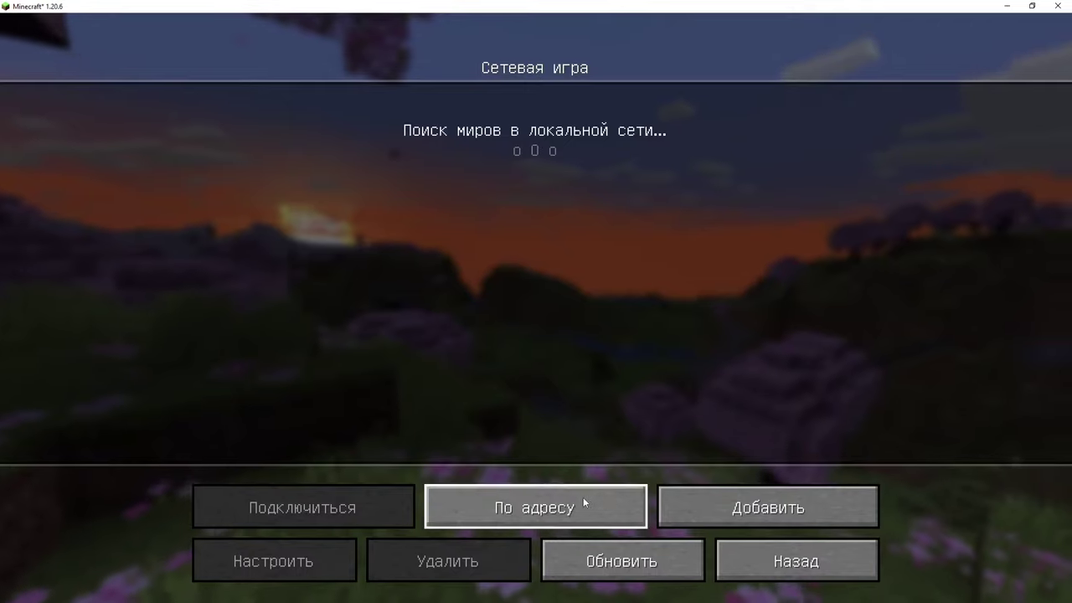
Step: Connect directly to skyblock.net in place of the old address and dismiss the welcome book
{"action": "left_click", "coordinate": [583, 497]}
{"action": "key", "text": "BackSpace"}
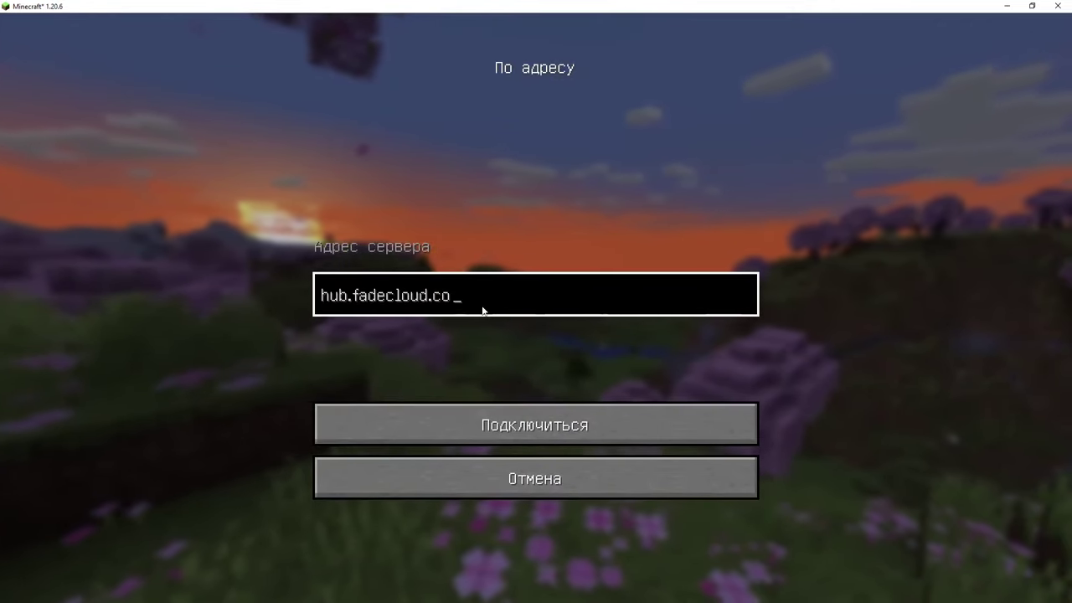
{"action": "key", "text": "BackSpace"}
{"action": "key", "text": "BackSpace"}
{"action": "key", "text": "BackSpace"}
{"action": "key", "text": "BackSpace"}
{"action": "key", "text": "BackSpace"}
{"action": "key", "text": "BackSpace"}
{"action": "key", "text": "BackSpace"}
{"action": "key", "text": "BackSpace"}
{"action": "key", "text": "BackSpace"}
{"action": "key", "text": "BackSpace"}
{"action": "key", "text": "BackSpace"}
{"action": "key", "text": "BackSpace"}
{"action": "key", "text": "BackSpace"}
{"action": "key", "text": "BackSpace"}
{"action": "key", "text": "BackSpace"}
{"action": "key", "text": "BackSpace"}
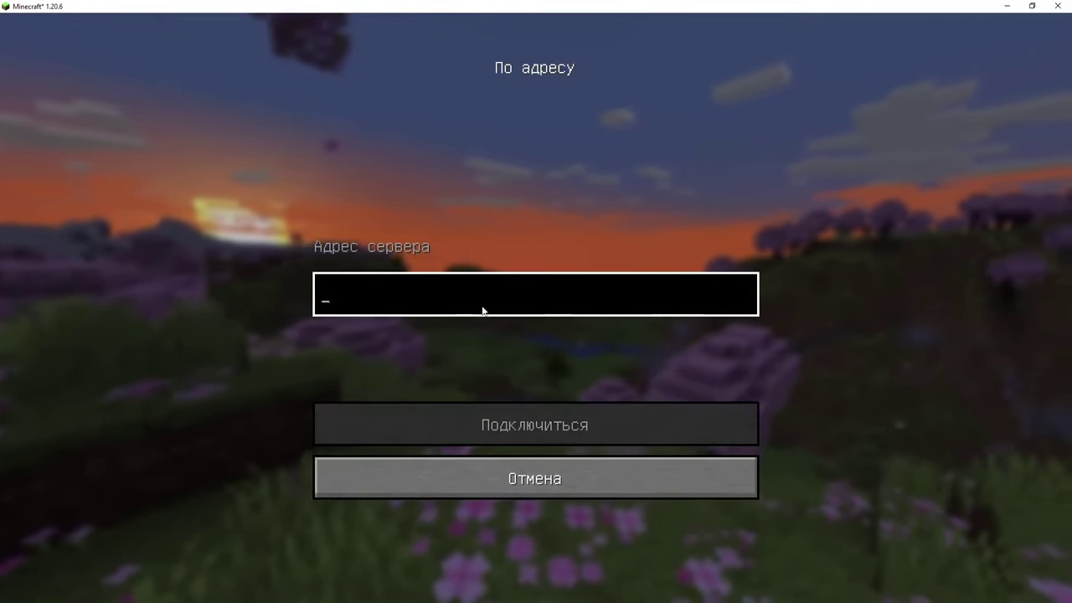
{"action": "key", "text": "ctrl+v"}
{"action": "left_click", "coordinate": [507, 427]}
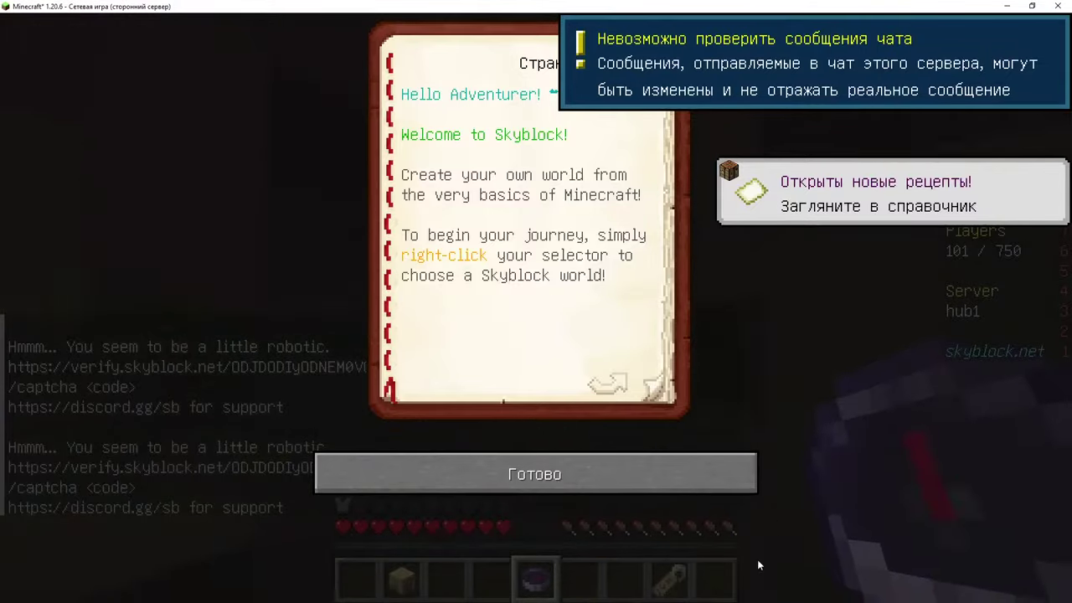
{"action": "left_click", "coordinate": [614, 476]}
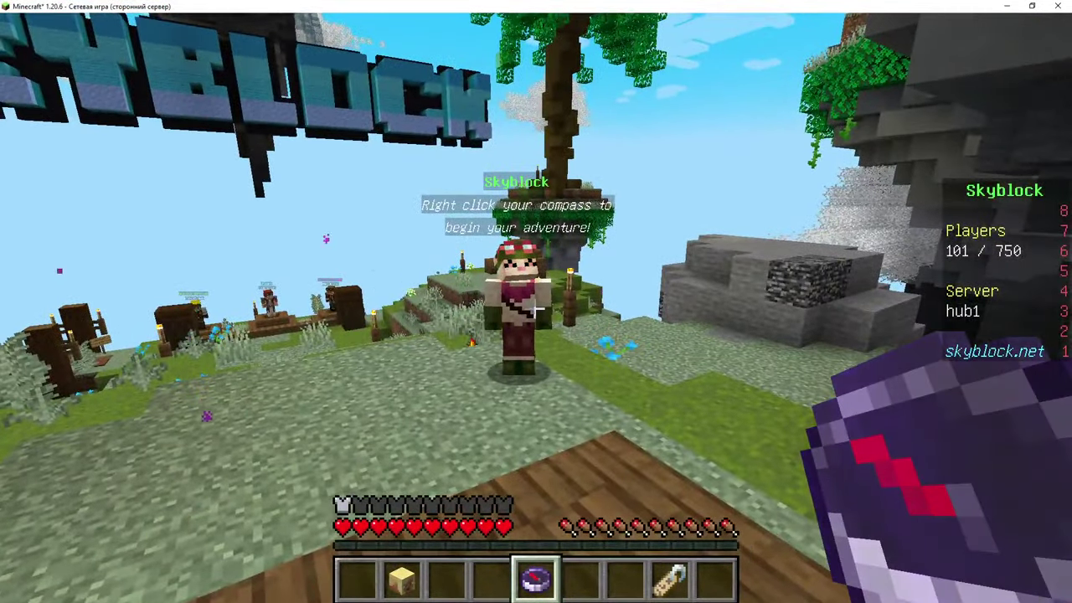
Step: Switch to third-person view, open the Skyblock world selector, then close it
{"action": "key", "text": "F5"}
{"action": "key", "text": "F5"}
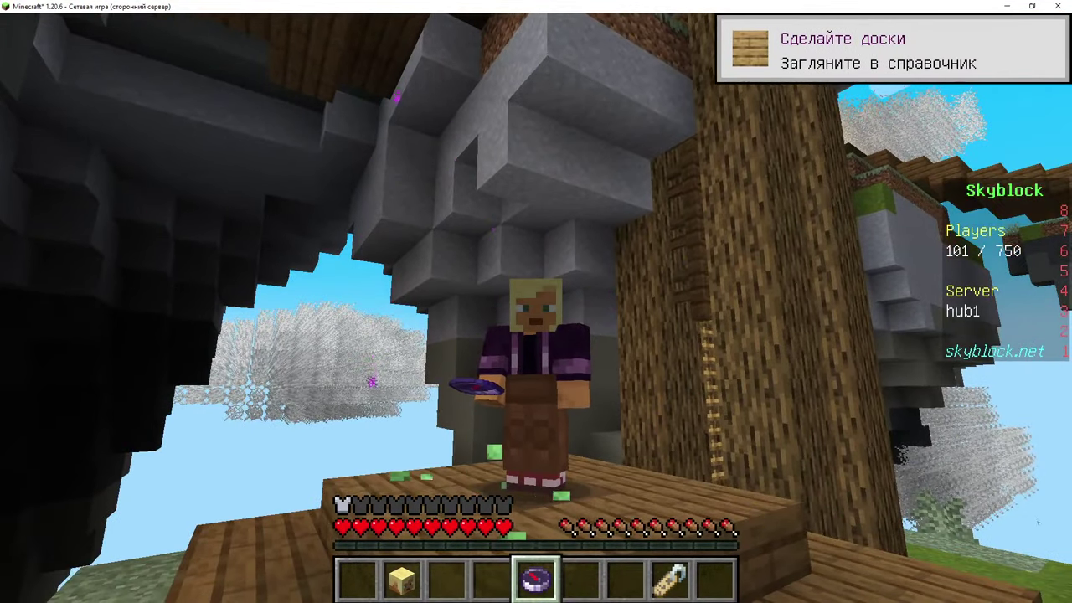
{"action": "right_click", "coordinate": [536, 302]}
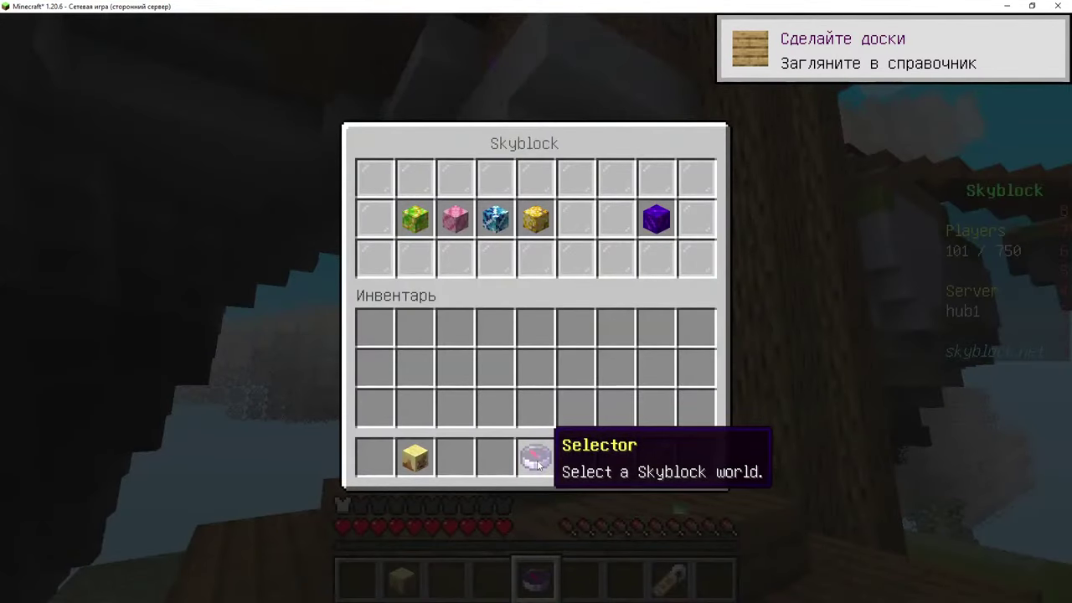
{"action": "key", "text": "Escape"}
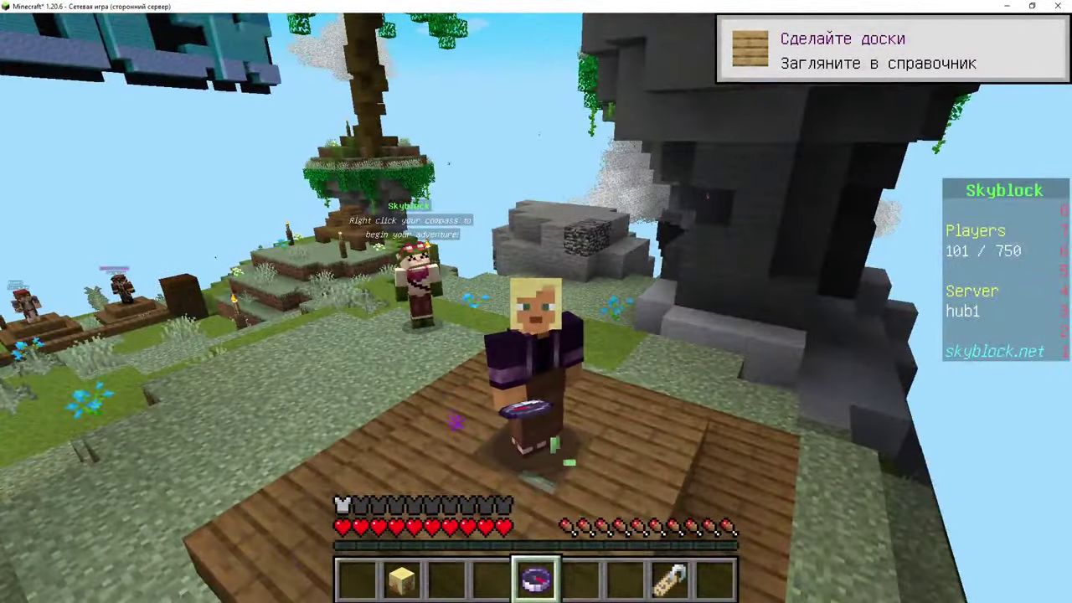
Step: Back in first person, retry the Skyblock world selector, scroll the hotbar, and pause the game
{"action": "key", "text": "F5"}
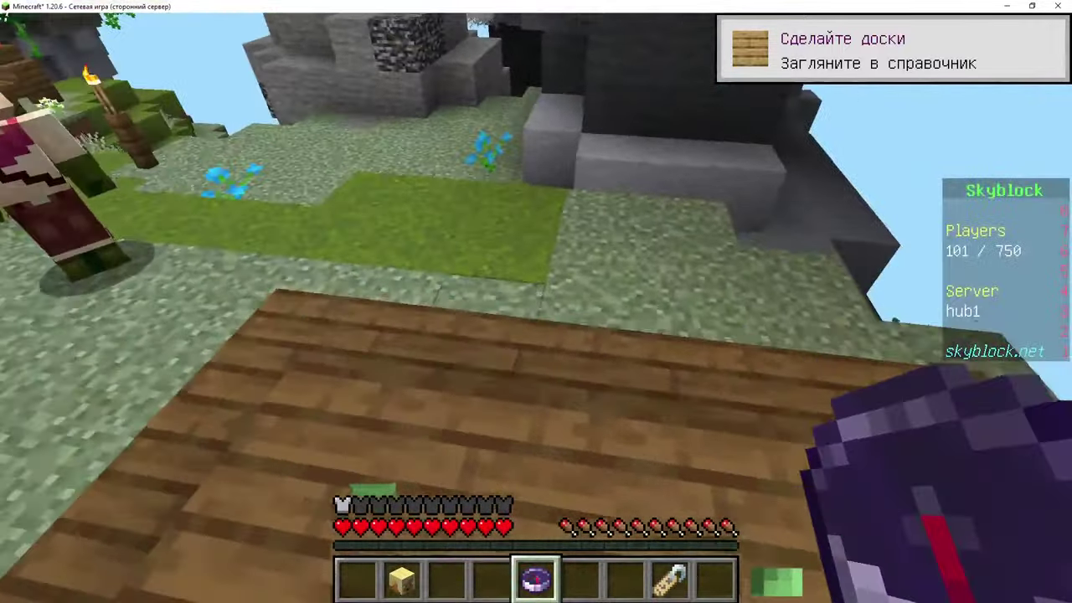
{"action": "right_click", "coordinate": [533, 308]}
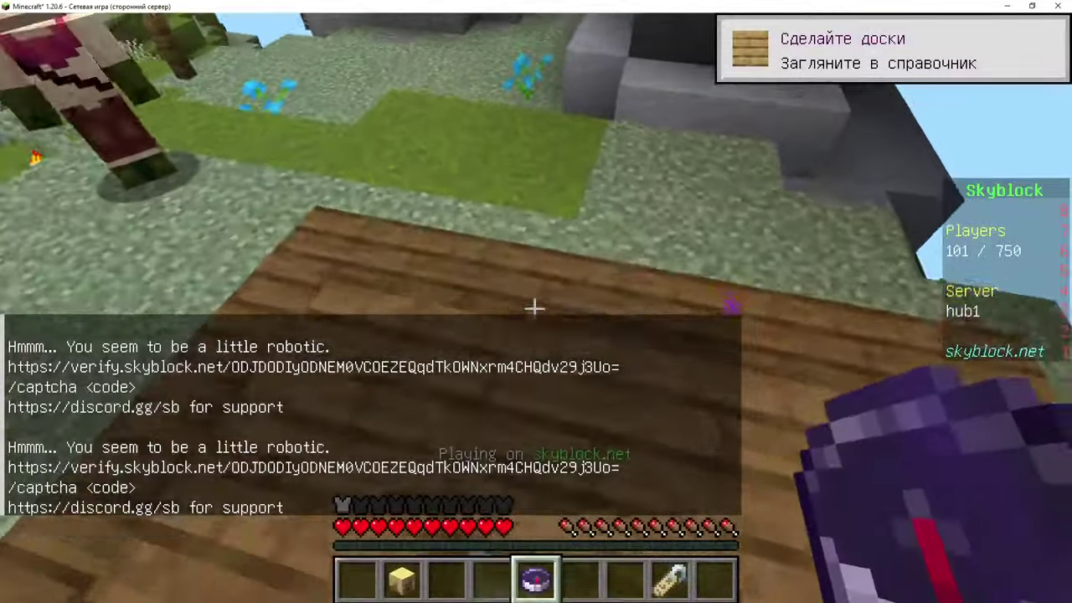
{"action": "scroll", "coordinate": [534, 307], "scroll_direction": "down", "scroll_amount": 2}
{"action": "scroll", "coordinate": [533, 307], "scroll_direction": "up", "scroll_amount": 2}
{"action": "scroll", "coordinate": [534, 307], "scroll_direction": "up", "scroll_amount": 3}
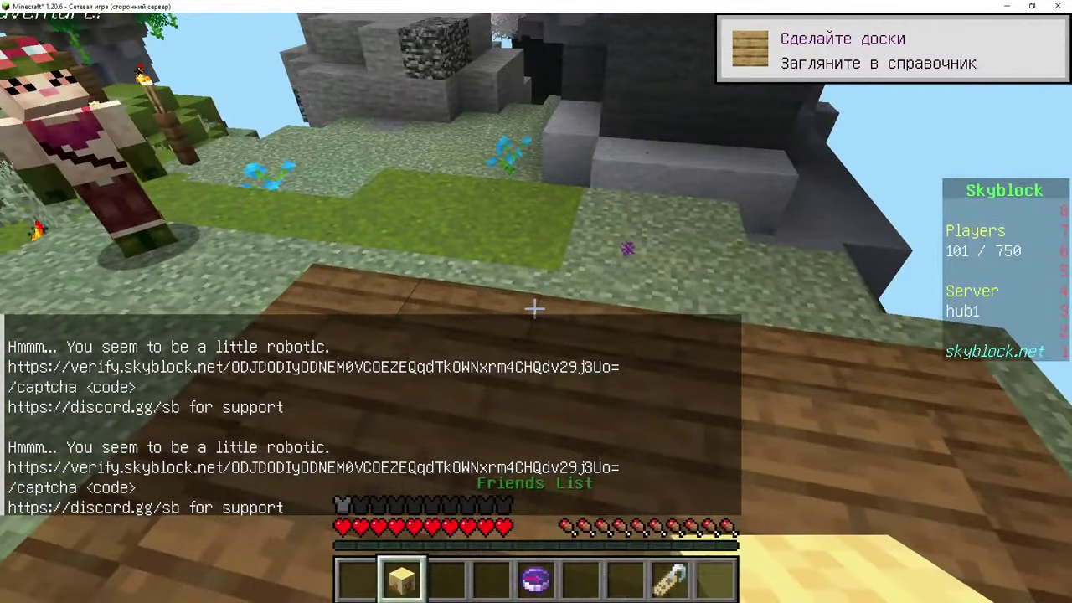
{"action": "key", "text": "Escape"}
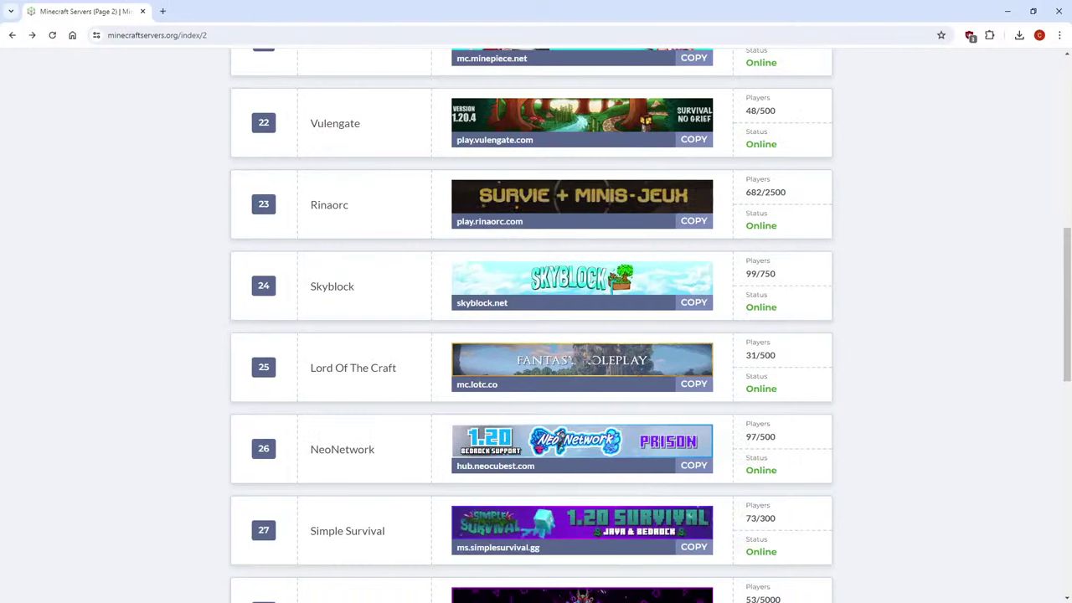
Step: Open a new Chrome tab and close it again
{"action": "left_click", "coordinate": [164, 11]}
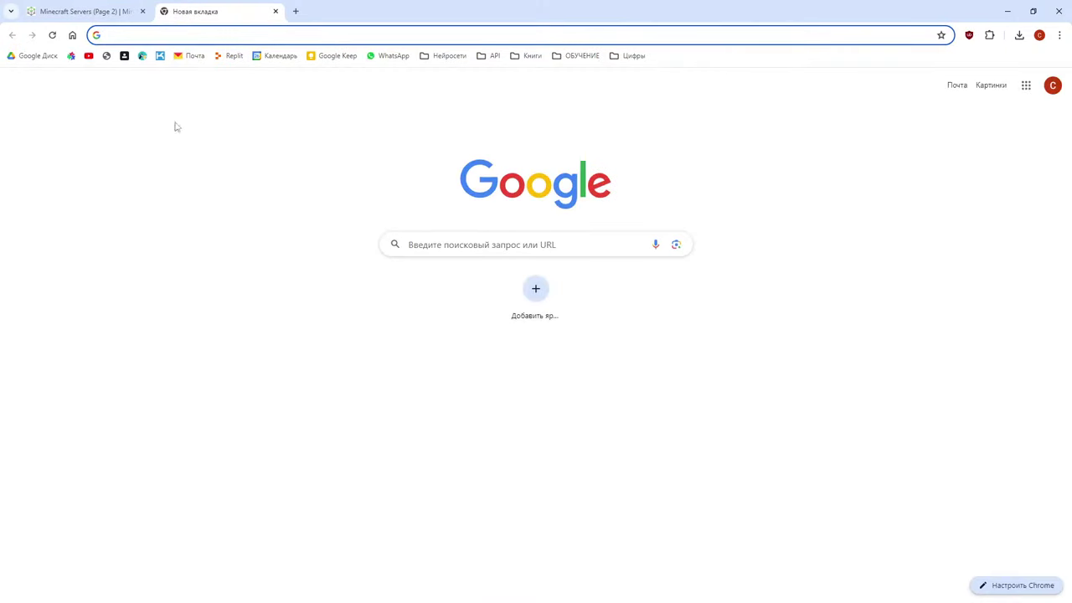
{"action": "middle_click", "coordinate": [205, 17]}
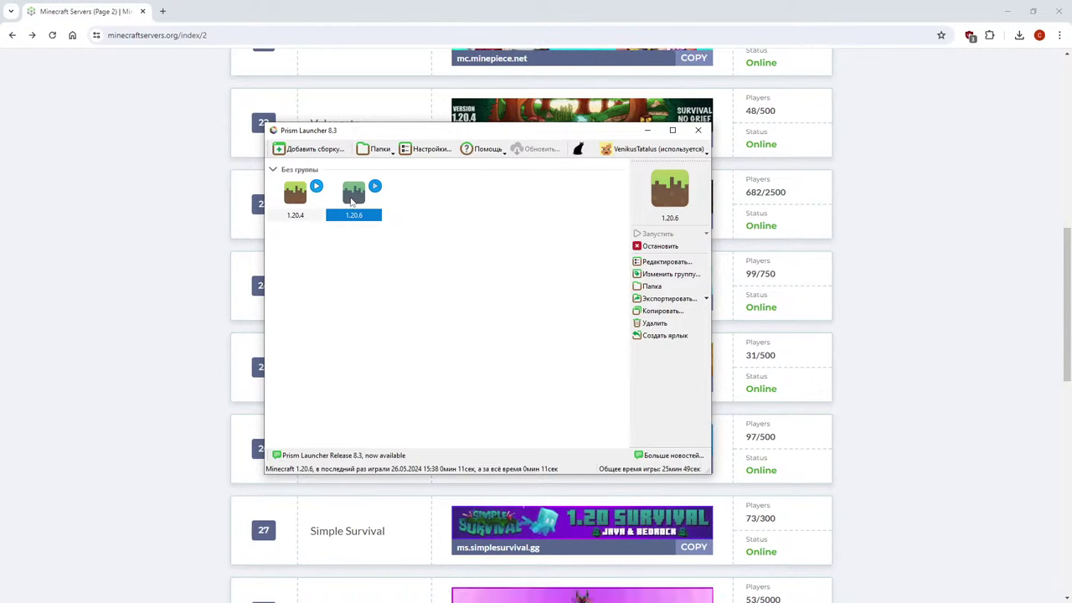
Step: Open the 1.20.6 instance's Mods page and its mod download browser
{"action": "right_click", "coordinate": [352, 201]}
{"action": "left_click", "coordinate": [376, 288]}
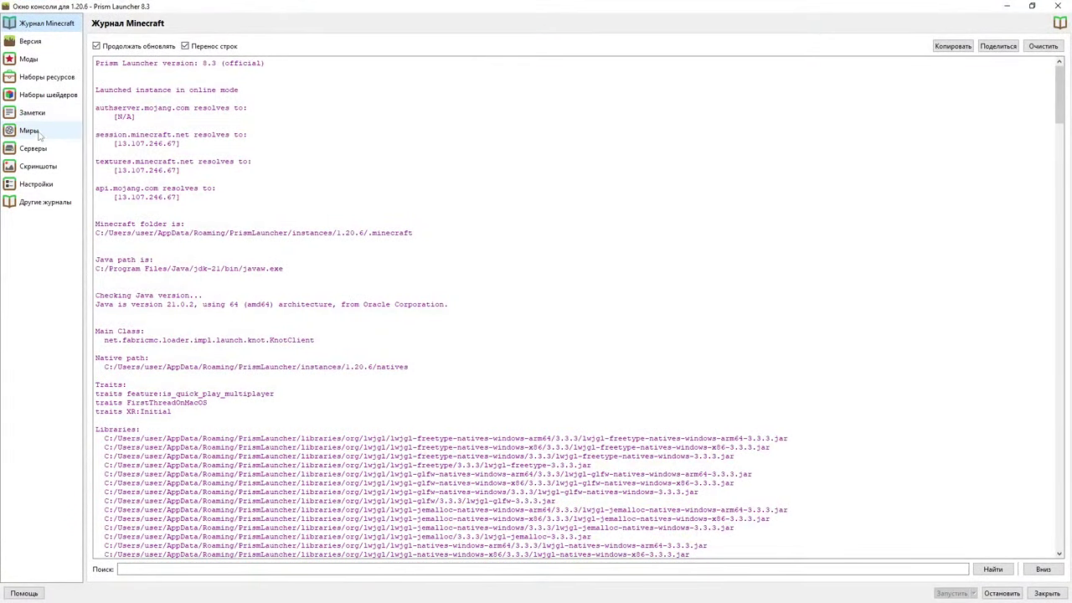
{"action": "left_click", "coordinate": [34, 62]}
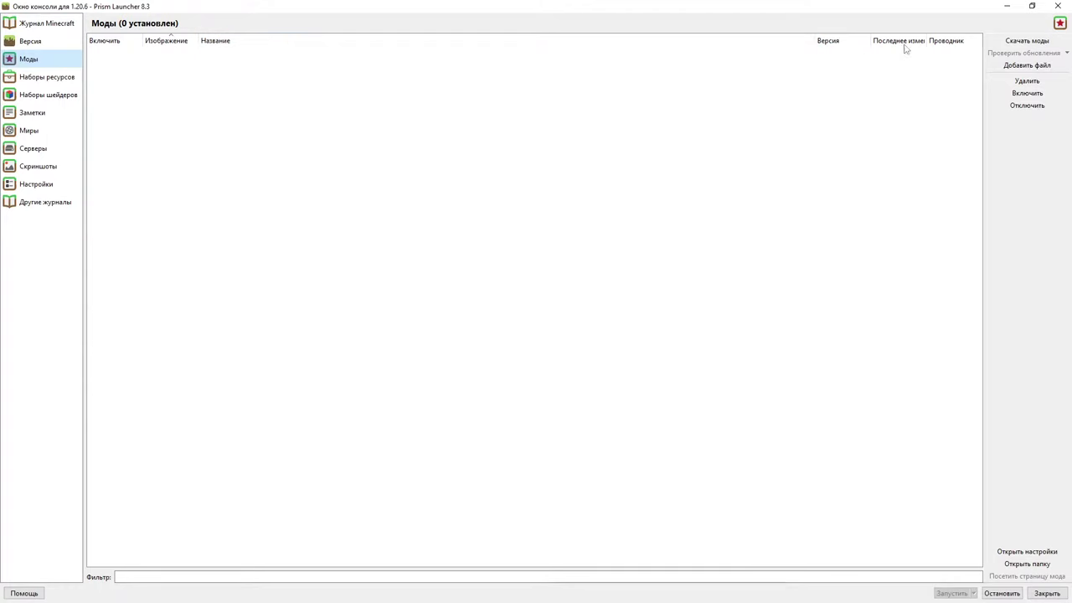
{"action": "left_click", "coordinate": [1027, 41]}
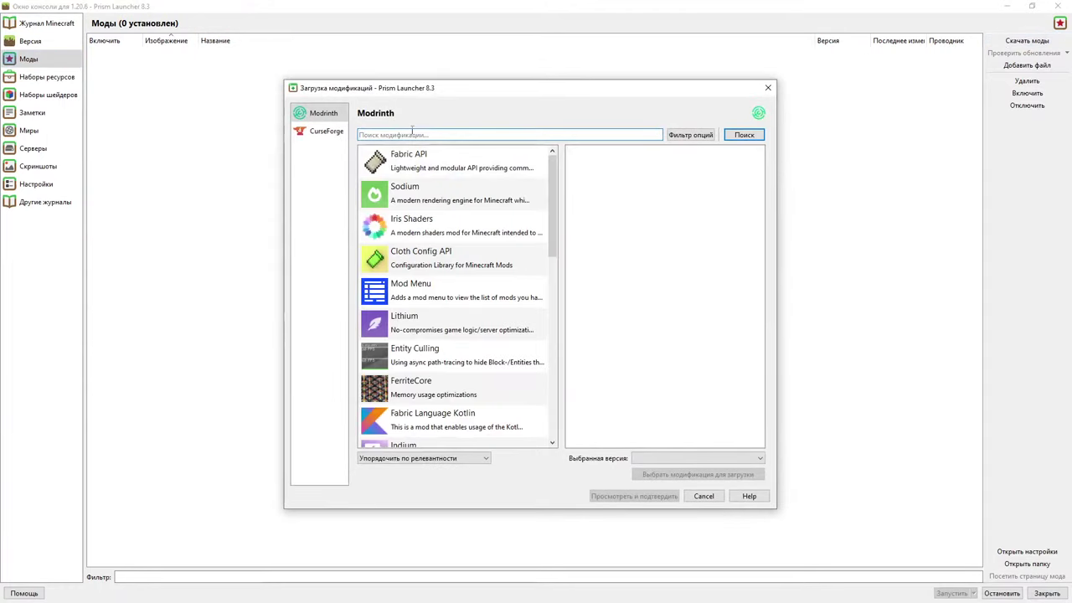
Step: Search CurseForge for 'improved chat' mods and browse the results
{"action": "left_click", "coordinate": [326, 131]}
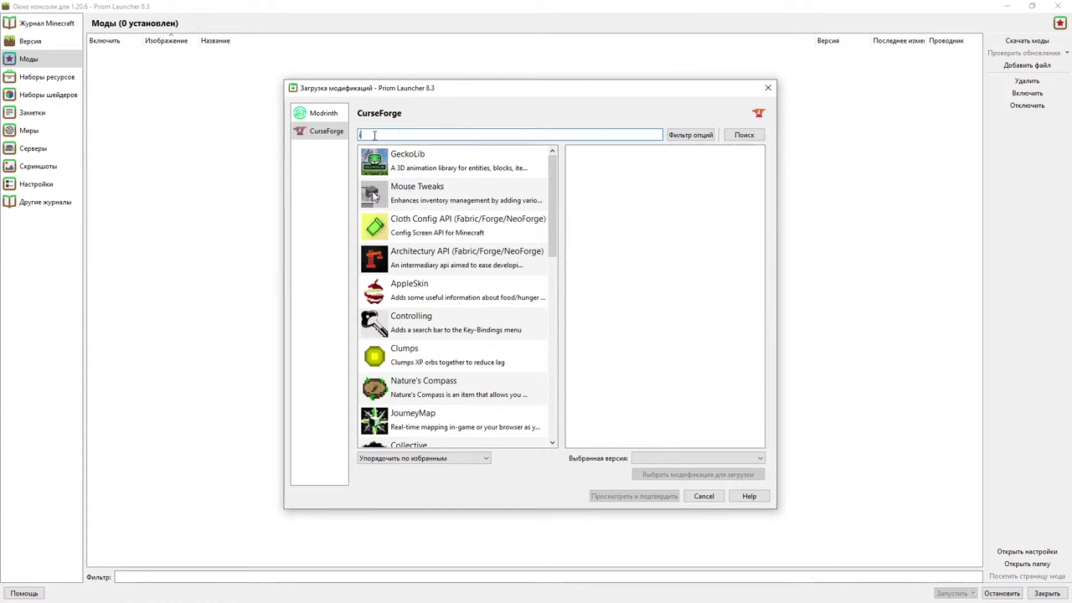
{"action": "left_click", "coordinate": [374, 134]}
{"action": "type", "text": "improved"}
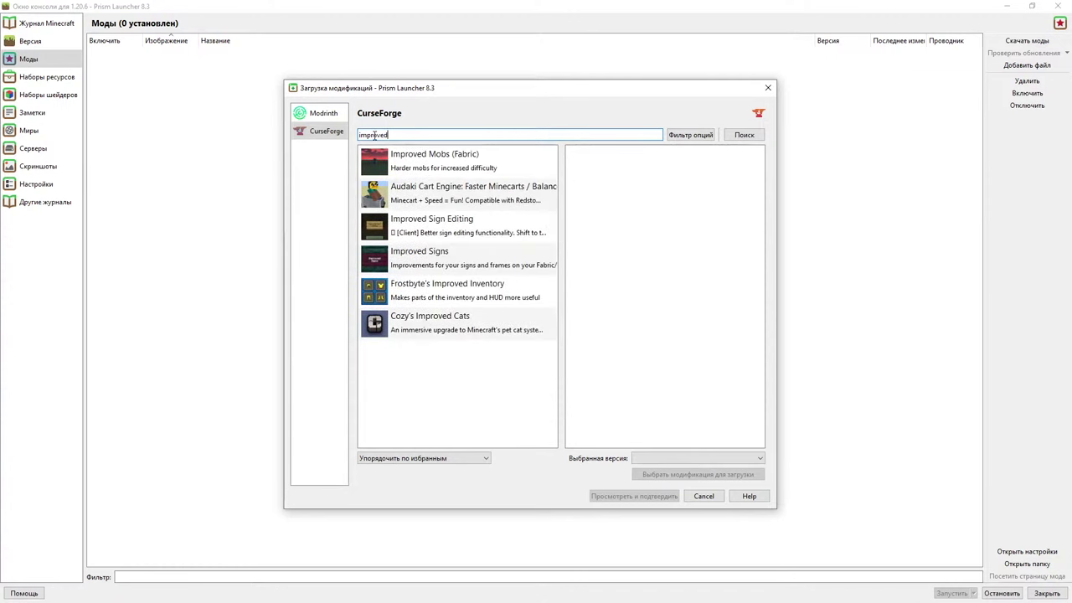
{"action": "type", "text": " chat"}
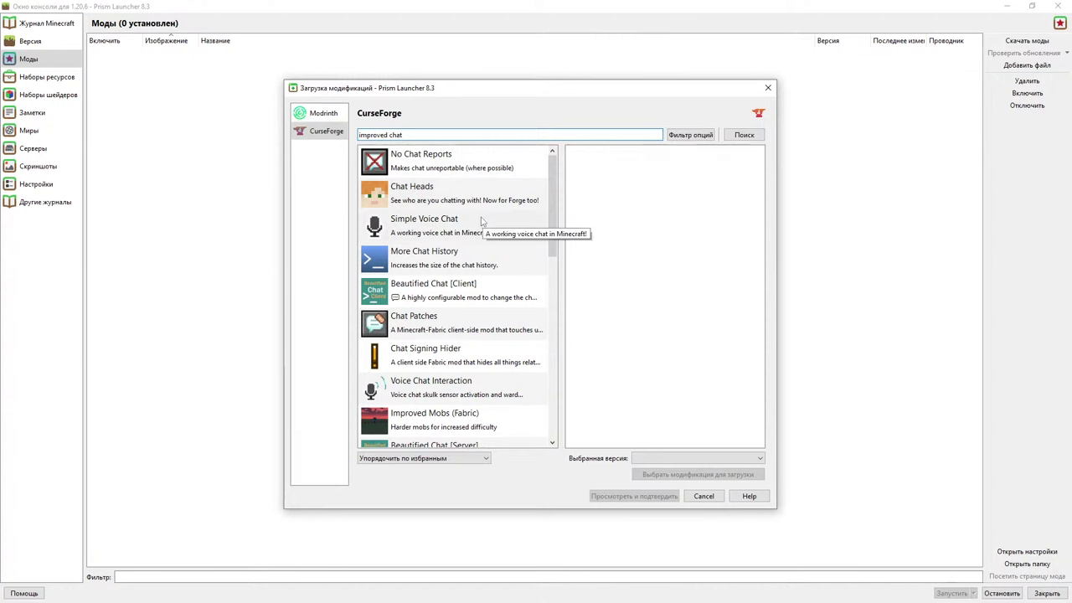
{"action": "scroll", "coordinate": [481, 221], "scroll_direction": "down", "scroll_amount": 10}
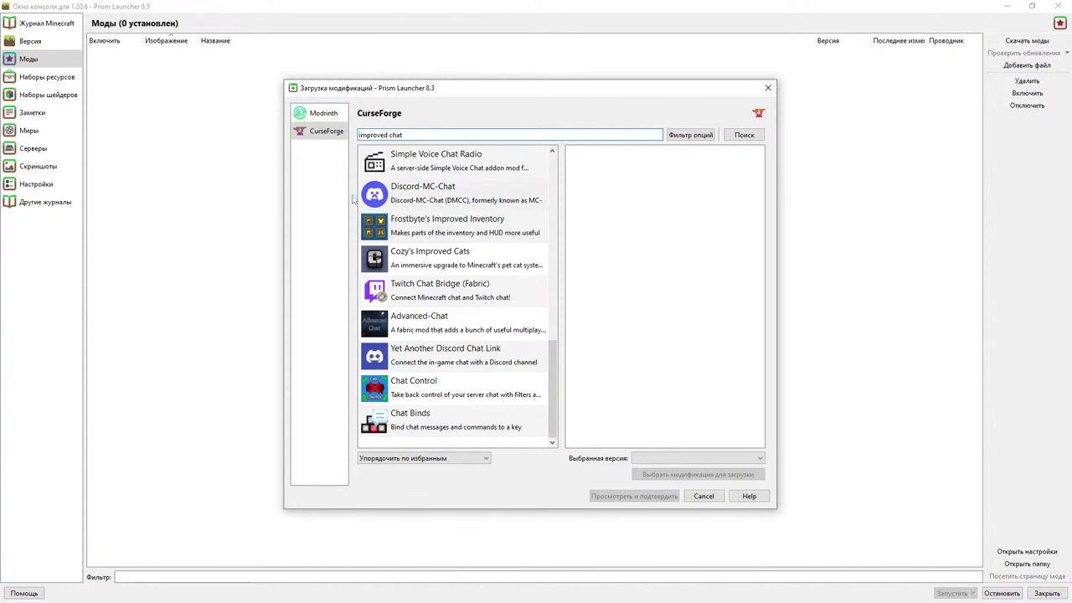
Step: Search Modrinth for 'improved chat', browse results, then close the download window
{"action": "left_click", "coordinate": [323, 113]}
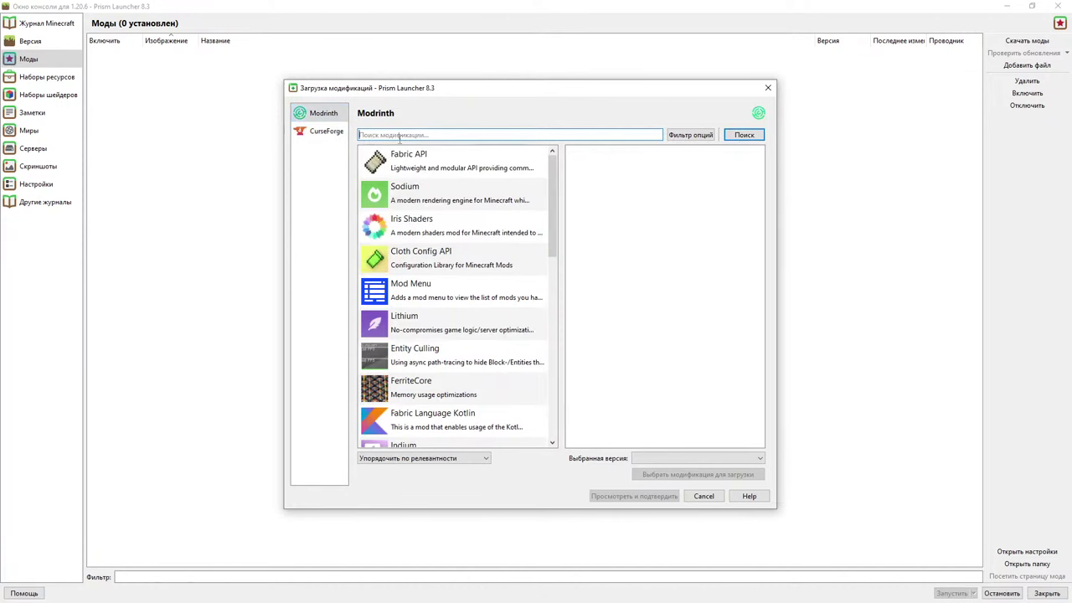
{"action": "type", "text": "improv"}
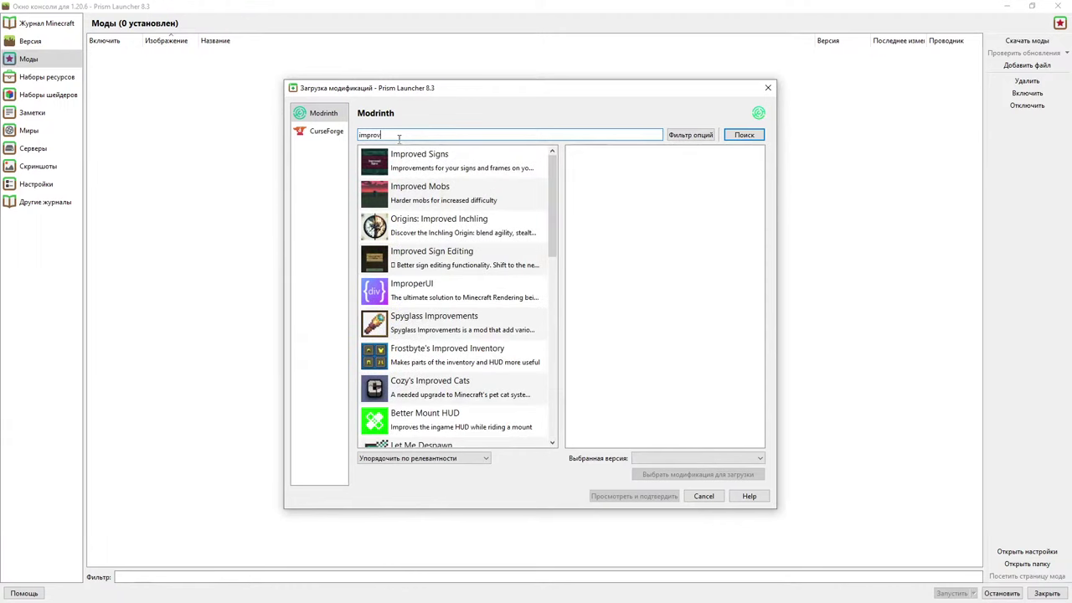
{"action": "type", "text": "ed chat"}
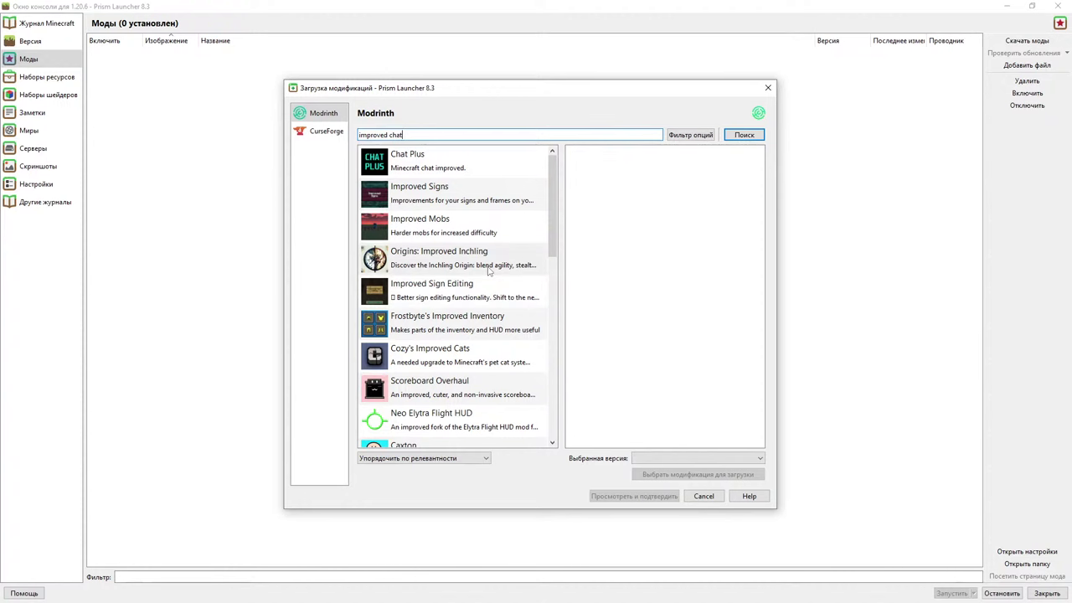
{"action": "scroll", "coordinate": [489, 271], "scroll_direction": "down", "scroll_amount": 10}
{"action": "scroll", "coordinate": [489, 270], "scroll_direction": "down", "scroll_amount": 5}
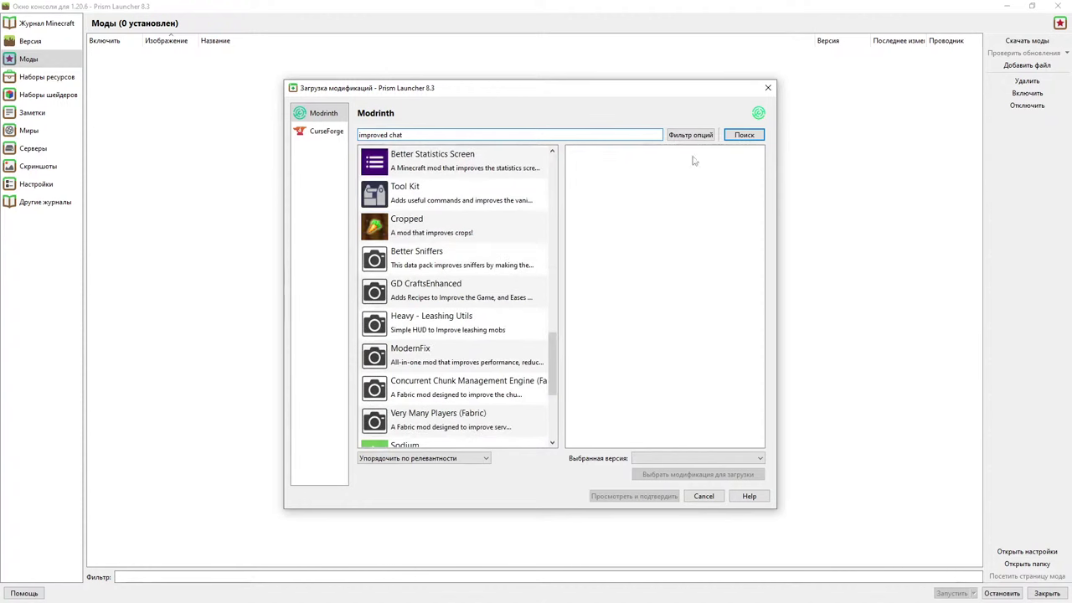
{"action": "left_click", "coordinate": [768, 87]}
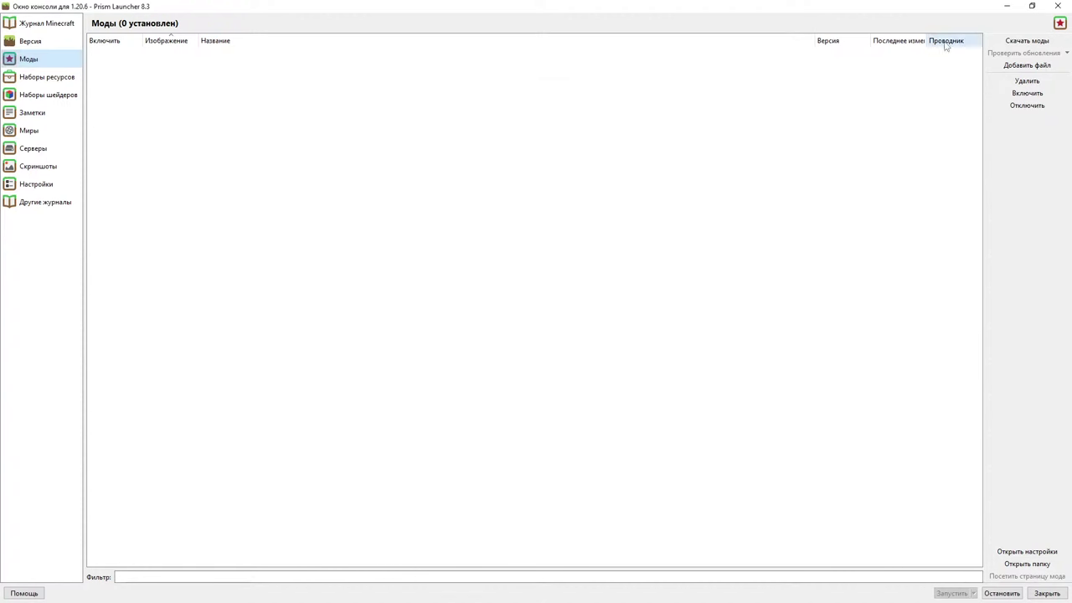
Step: Close the instance console window and the Prism Launcher main window
{"action": "left_click", "coordinate": [1055, 10]}
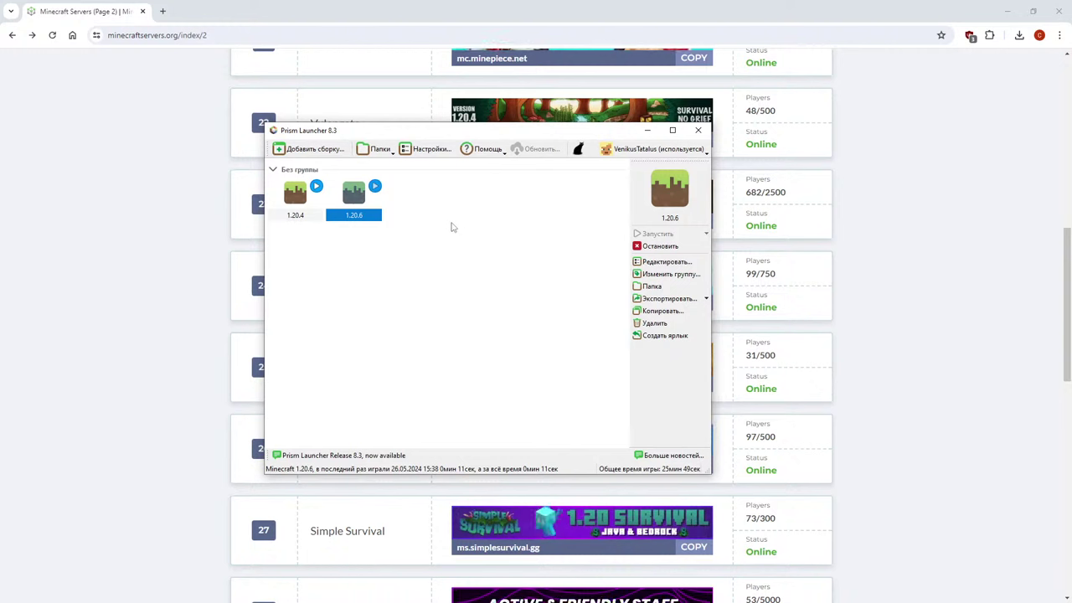
{"action": "left_click", "coordinate": [186, 181]}
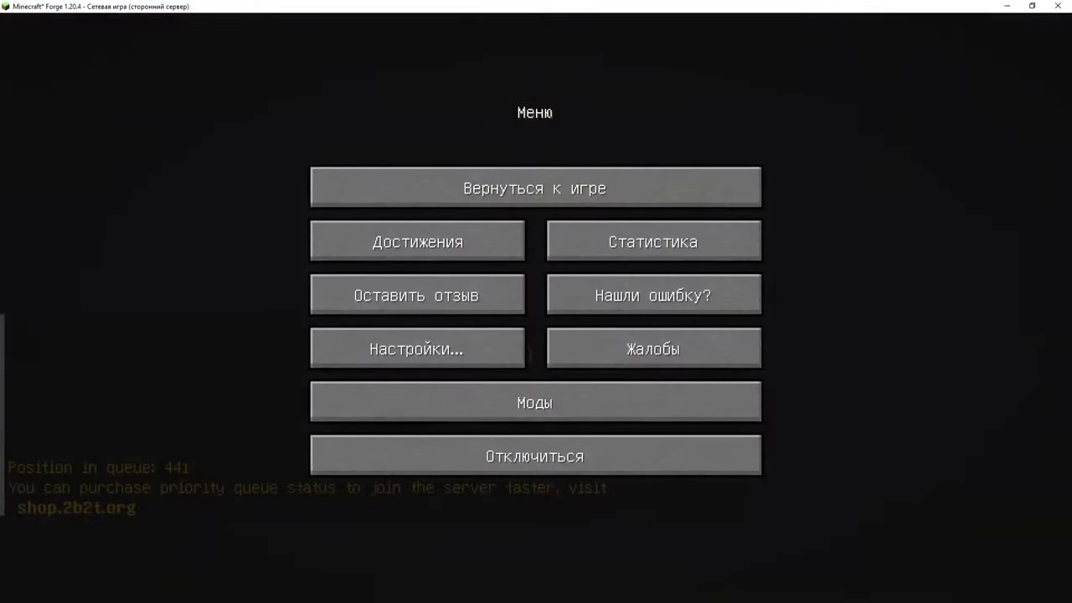
Step: Disconnect from skyblock.net, try connecting directly to ETTY.SU, and return to the server list after failure
{"action": "left_click", "coordinate": [573, 206]}
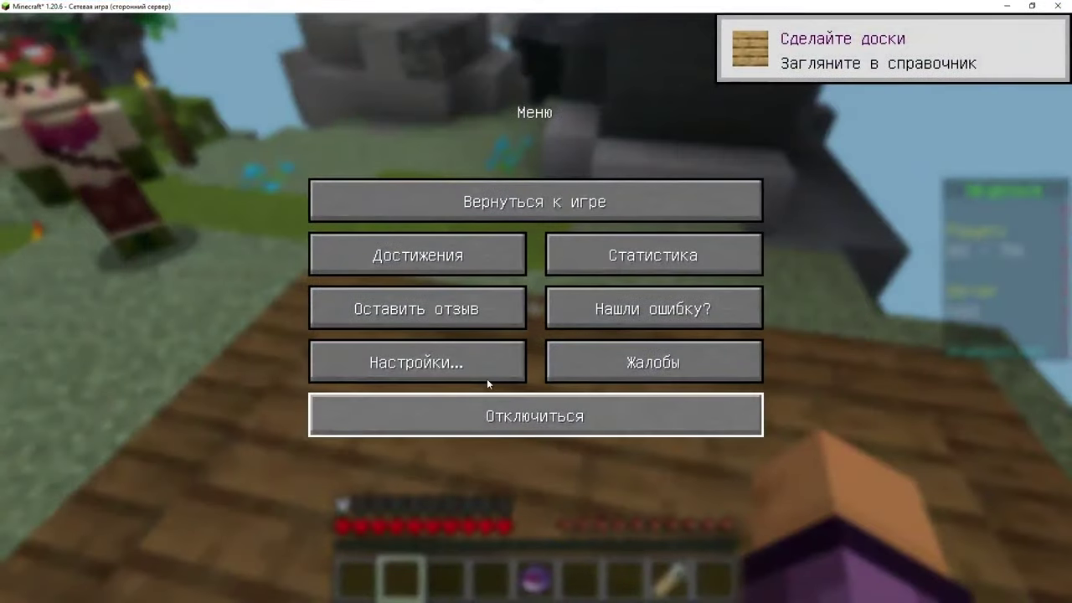
{"action": "left_click", "coordinate": [499, 422]}
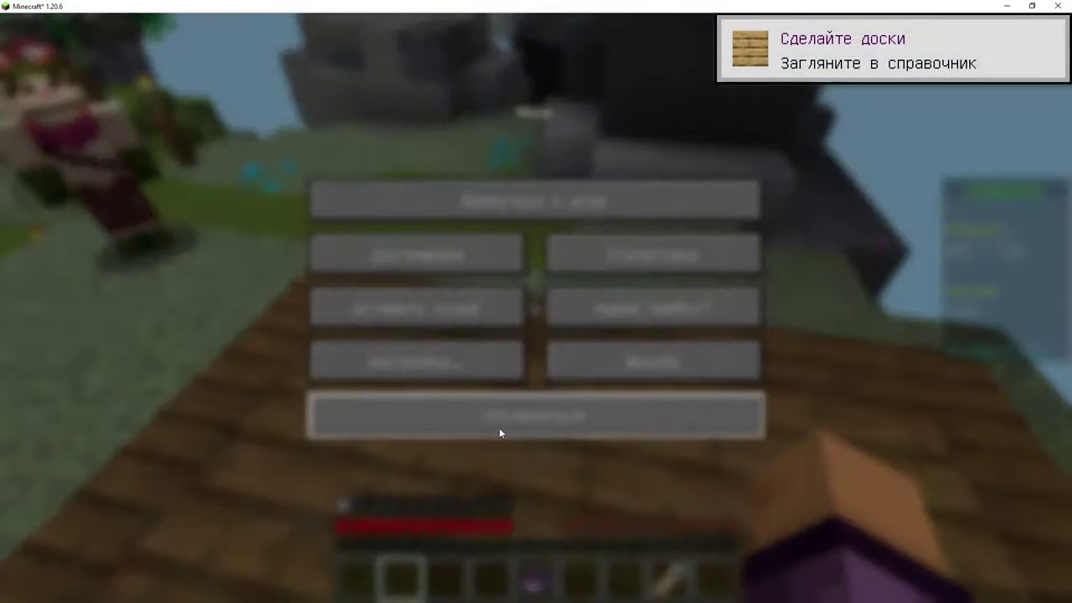
{"action": "left_click", "coordinate": [502, 508]}
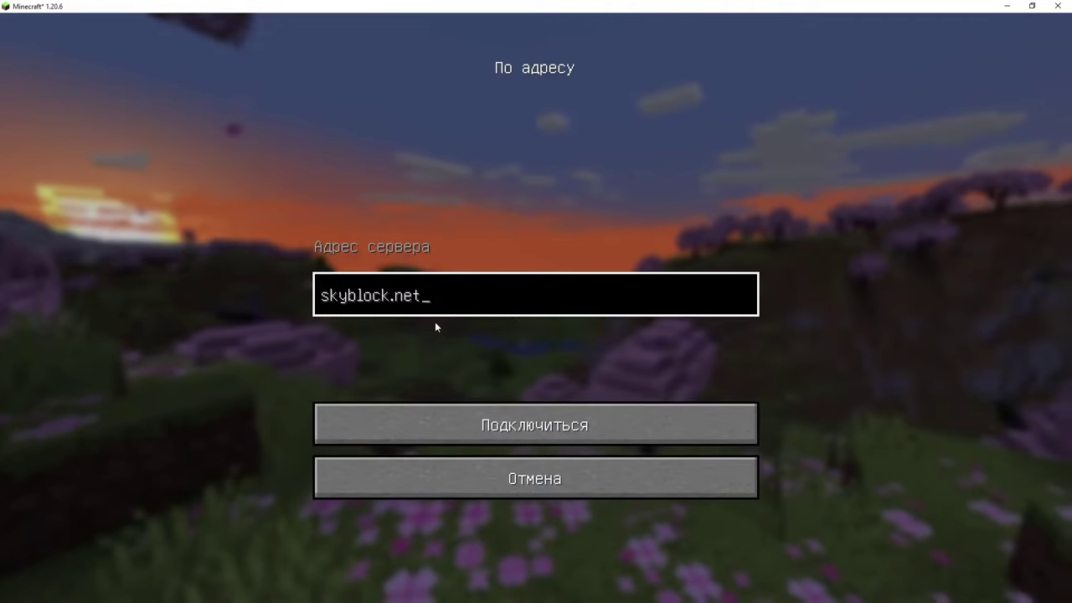
{"action": "key", "text": "BackSpace"}
{"action": "key", "text": "BackSpace"}
{"action": "key", "text": "BackSpace"}
{"action": "key", "text": "BackSpace"}
{"action": "key", "text": "BackSpace"}
{"action": "key", "text": "BackSpace"}
{"action": "key", "text": "BackSpace"}
{"action": "key", "text": "BackSpace"}
{"action": "key", "text": "BackSpace"}
{"action": "key", "text": "BackSpace"}
{"action": "key", "text": "BackSpace"}
{"action": "key", "text": "BackSpace"}
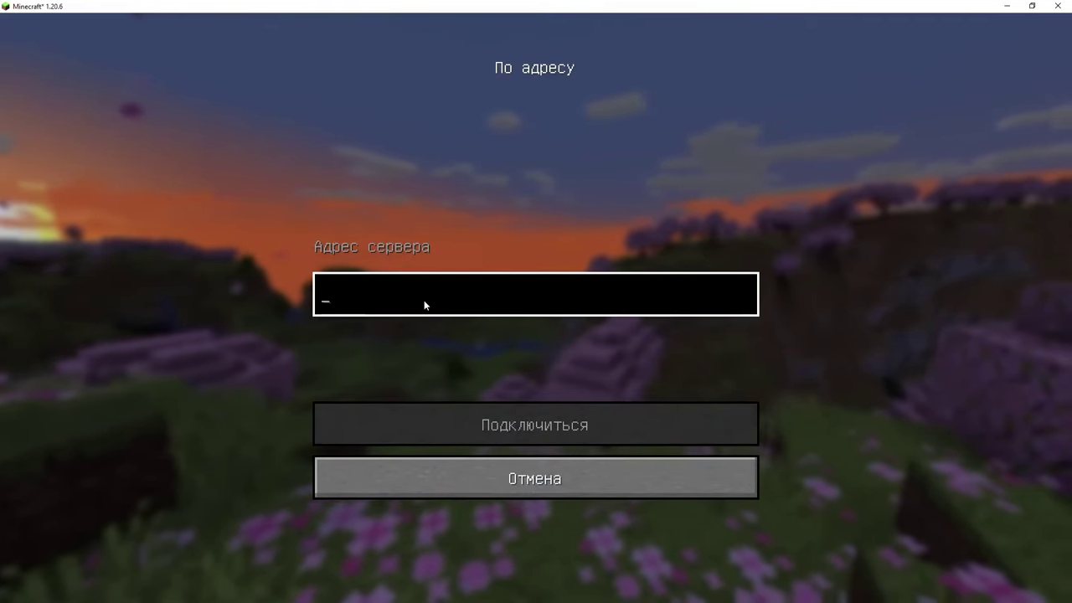
{"action": "type", "text": "ETTY.SU"}
{"action": "left_click", "coordinate": [454, 418]}
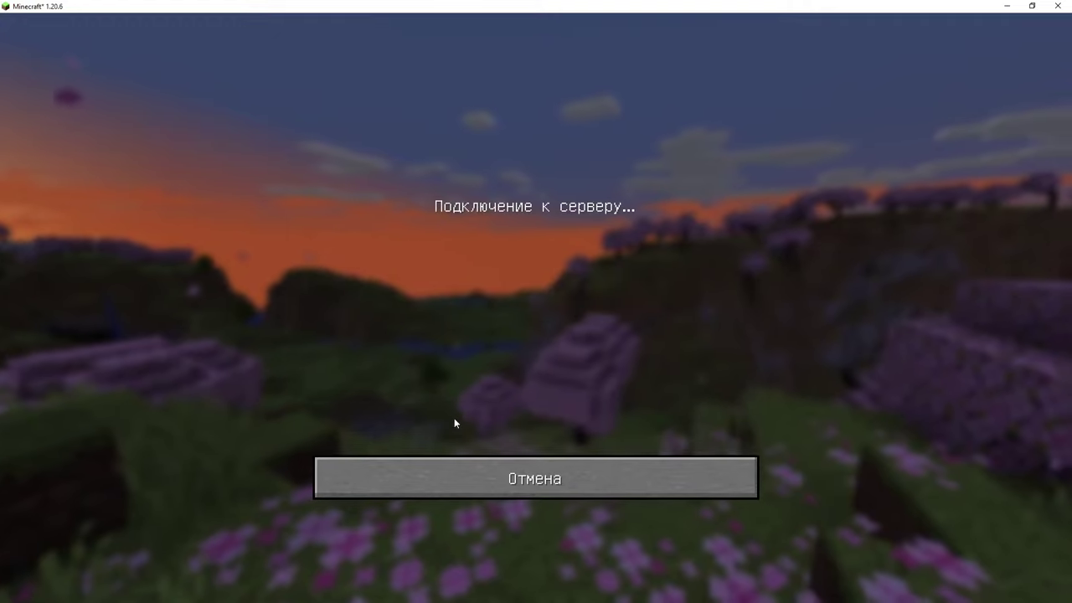
{"action": "left_click", "coordinate": [466, 388]}
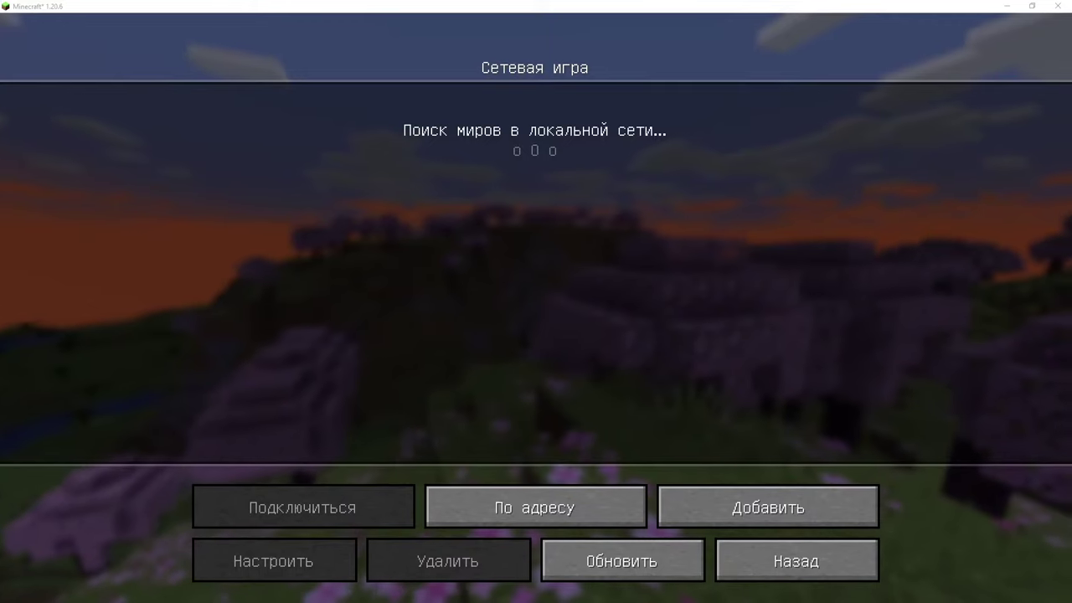
Step: Connect directly to NY.MBARS.NET, replacing the ETTY.SU address
{"action": "left_click", "coordinate": [519, 508]}
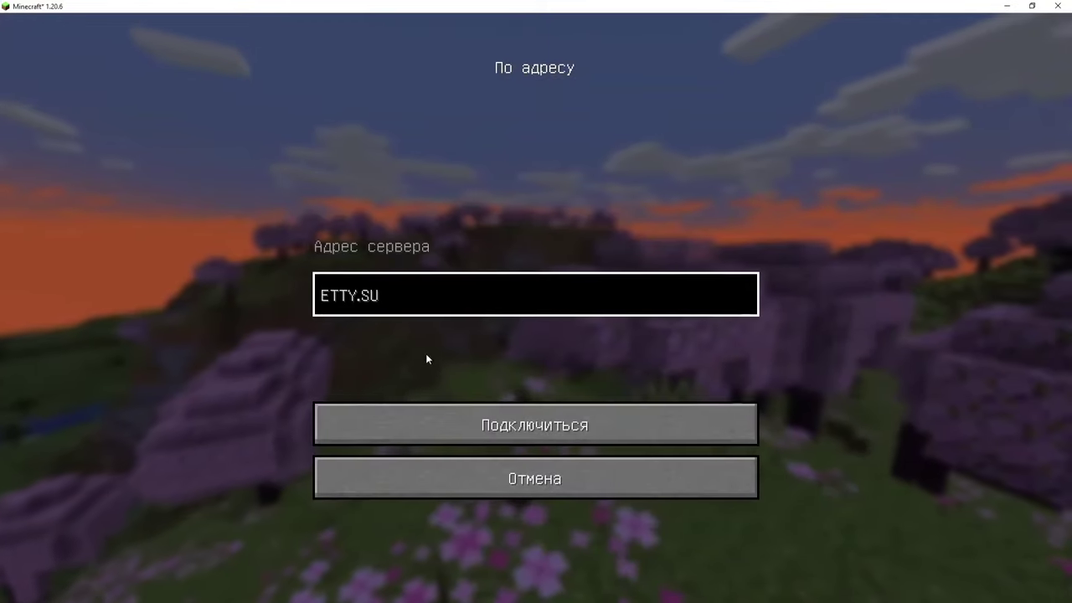
{"action": "key", "text": "BackSpace"}
{"action": "key", "text": "BackSpace"}
{"action": "key", "text": "BackSpace"}
{"action": "key", "text": "BackSpace"}
{"action": "key", "text": "BackSpace"}
{"action": "key", "text": "BackSpace"}
{"action": "key", "text": "BackSpace"}
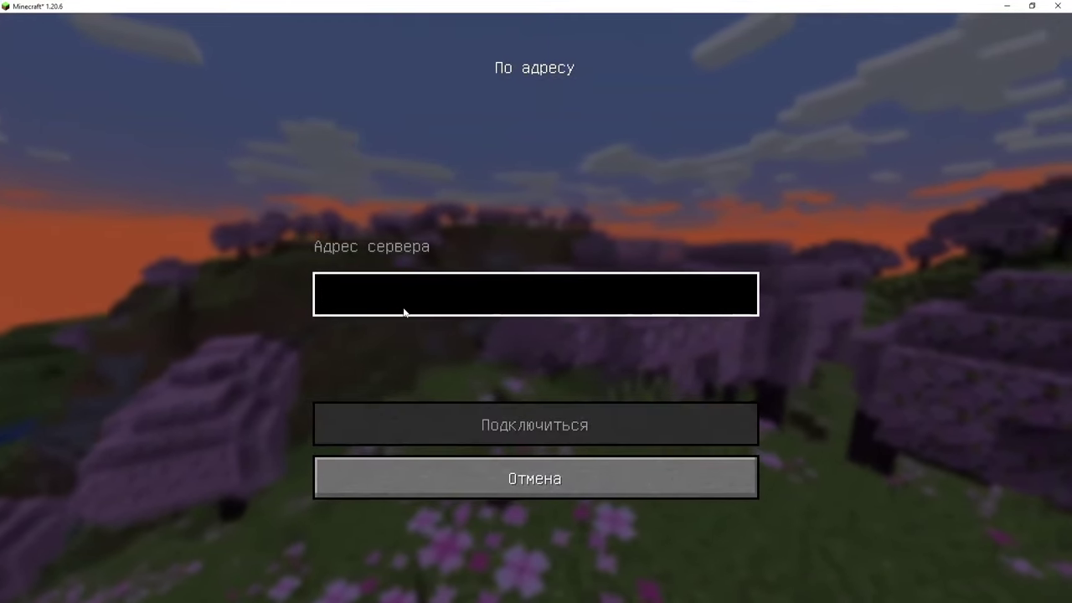
{"action": "type", "text": "NY.MBARS.NET"}
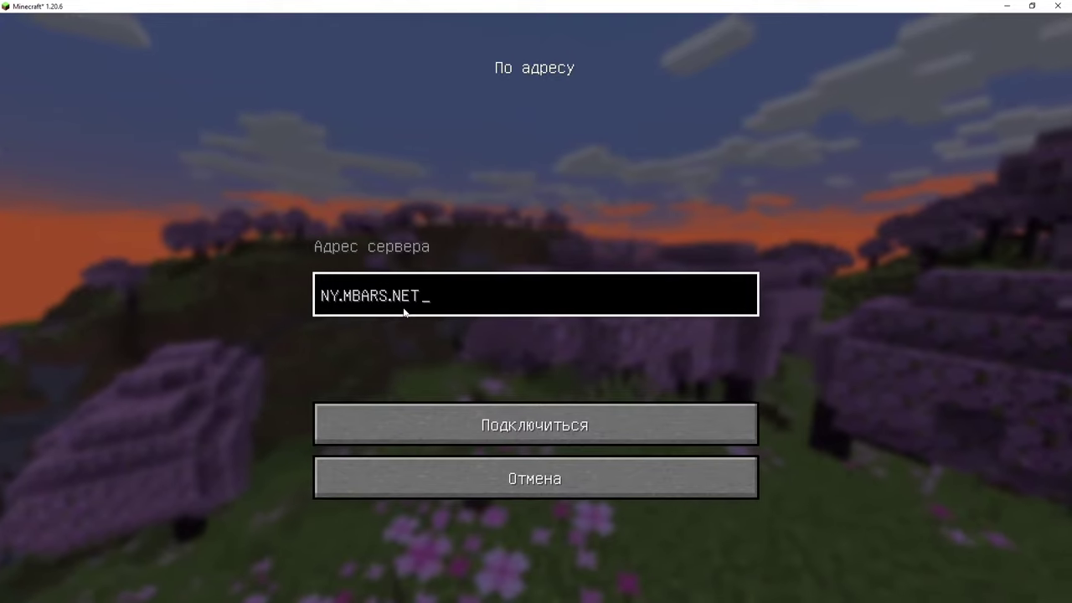
{"action": "left_click", "coordinate": [466, 418]}
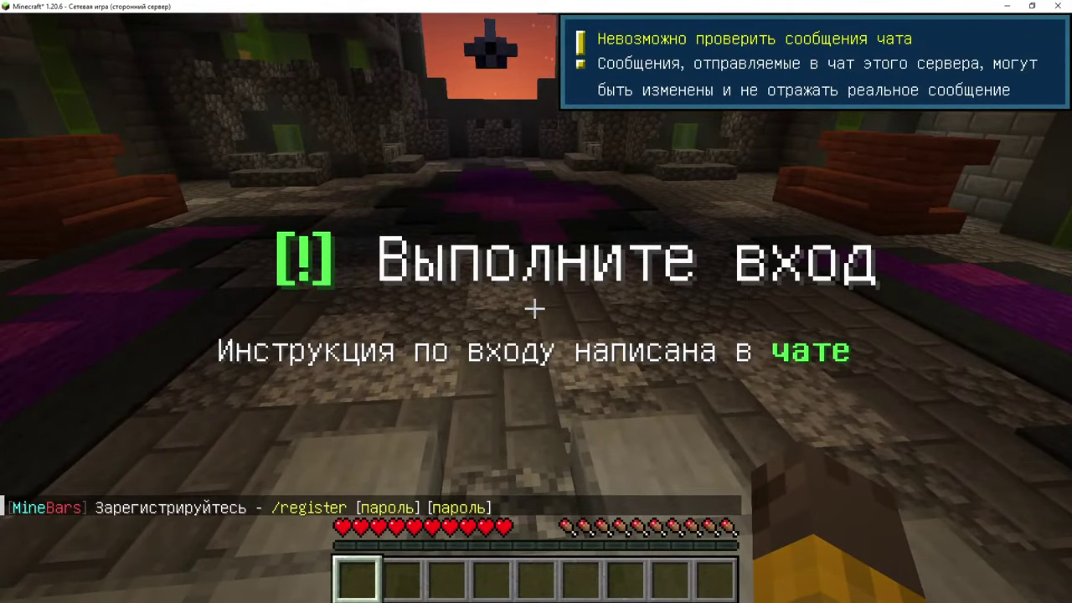
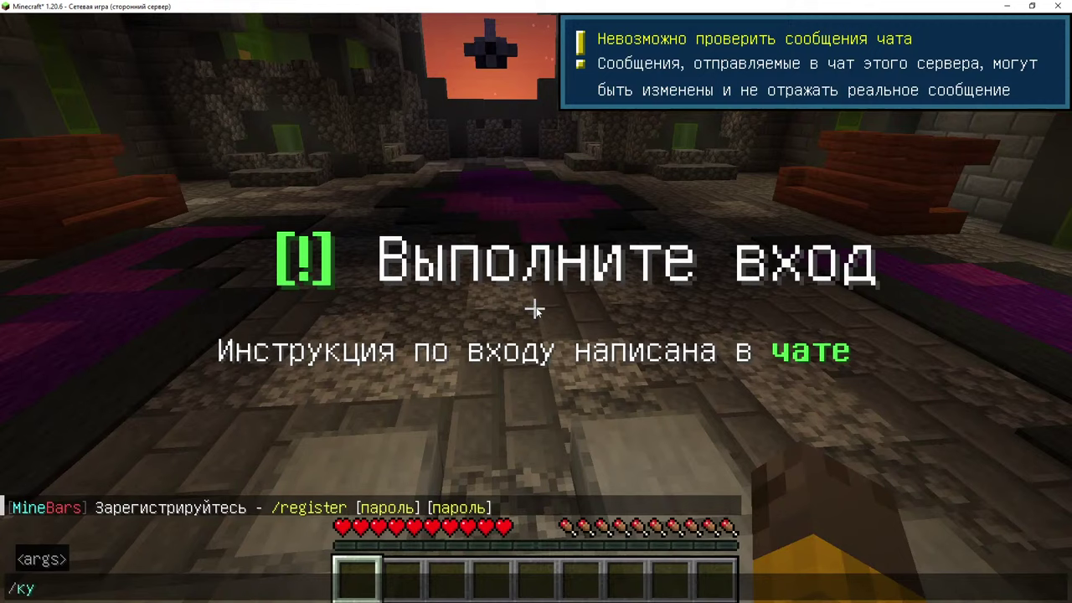
Step: Register an account with the /register command and a password entered twice
{"action": "key", "text": "BackSpace"}
{"action": "key", "text": "BackSpace"}
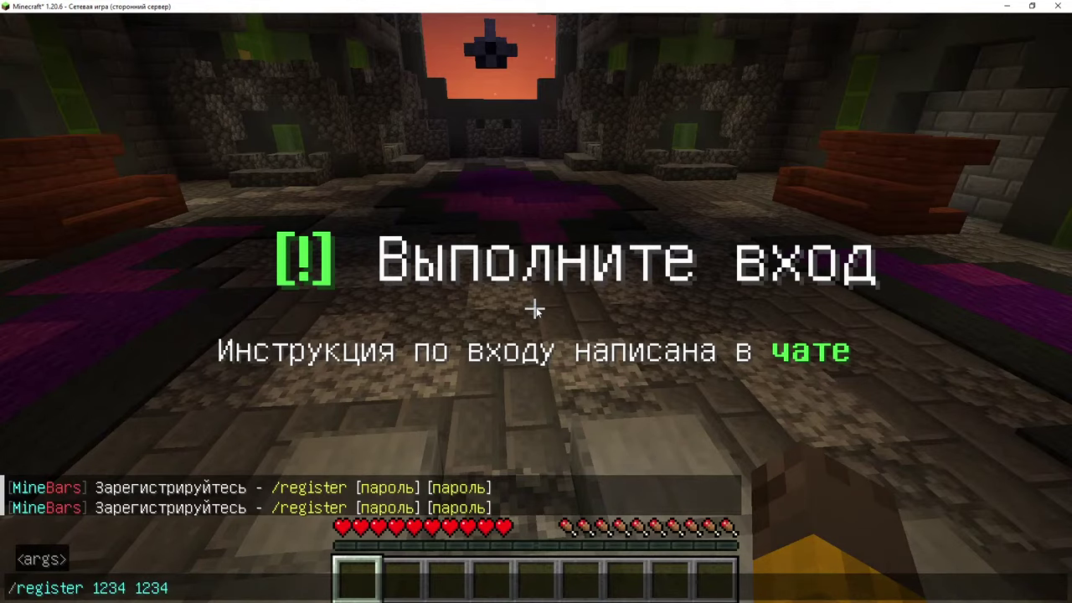
{"action": "key", "text": "Return"}
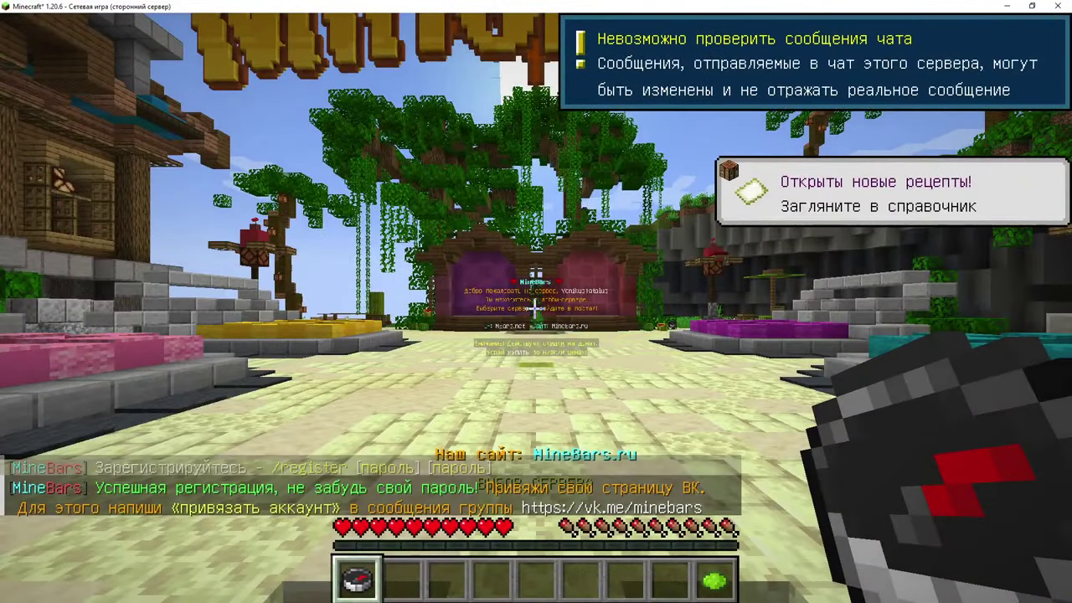
Step: Walk up to the portal building, check the third-person views, and step back from the picnic area
{"action": "key", "text": "w"}
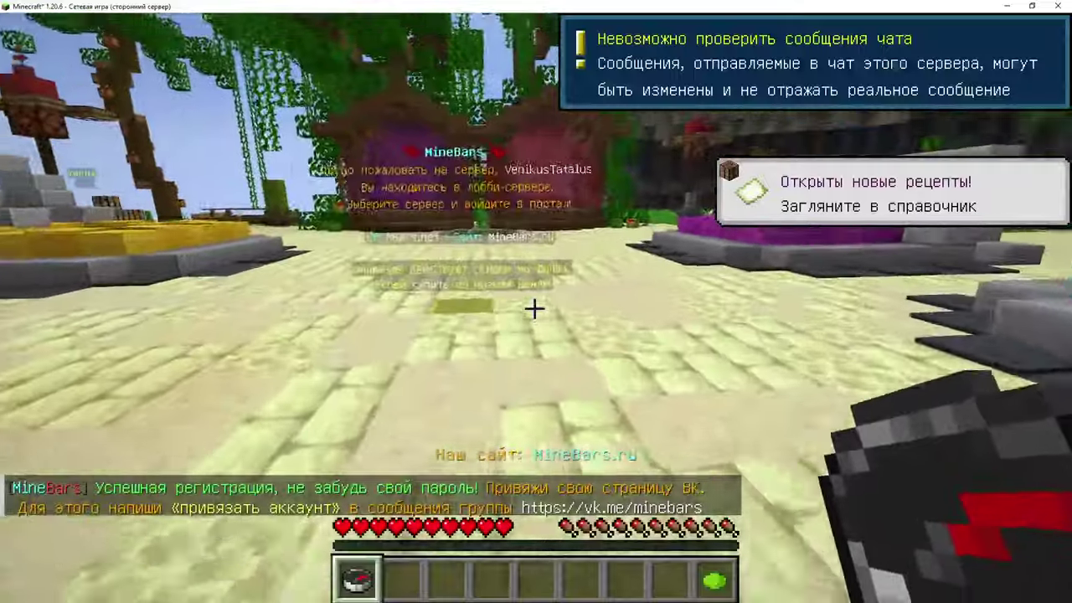
{"action": "key", "text": "w"}
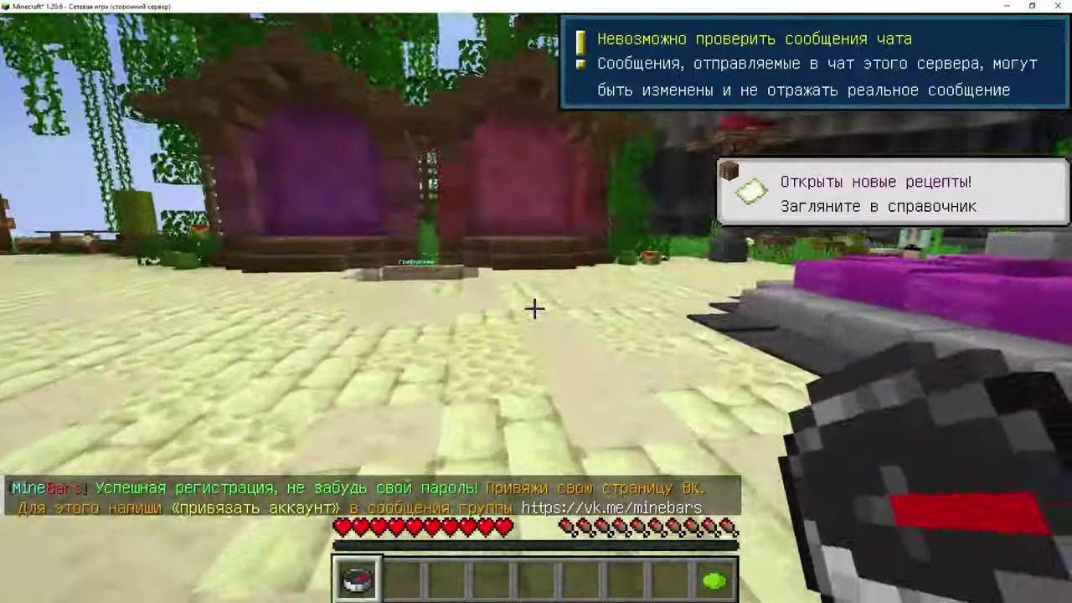
{"action": "key", "text": "w"}
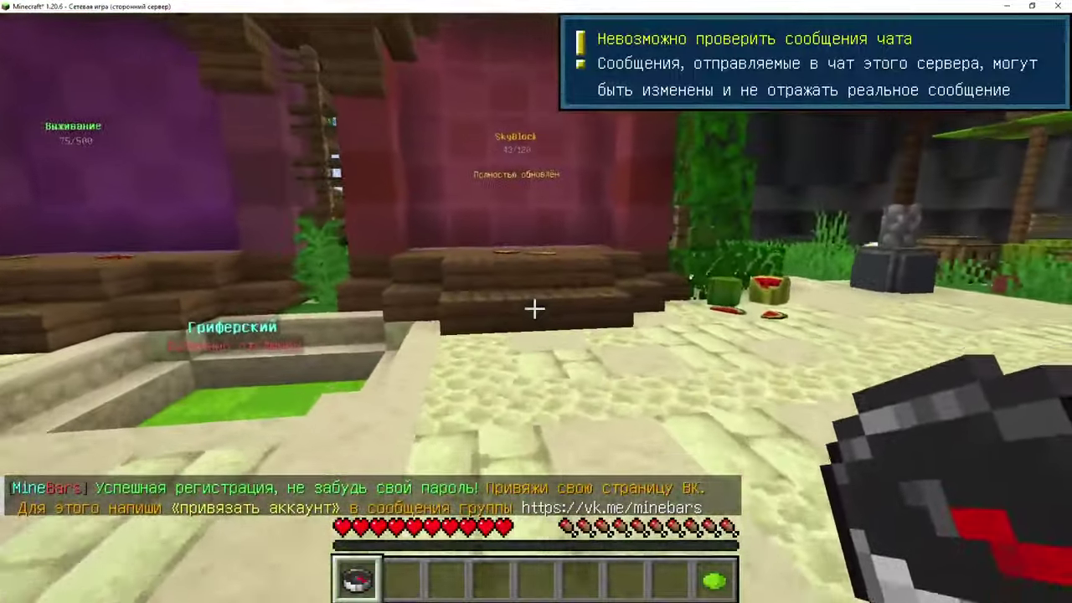
{"action": "key", "text": "F5"}
{"action": "key", "text": "F5"}
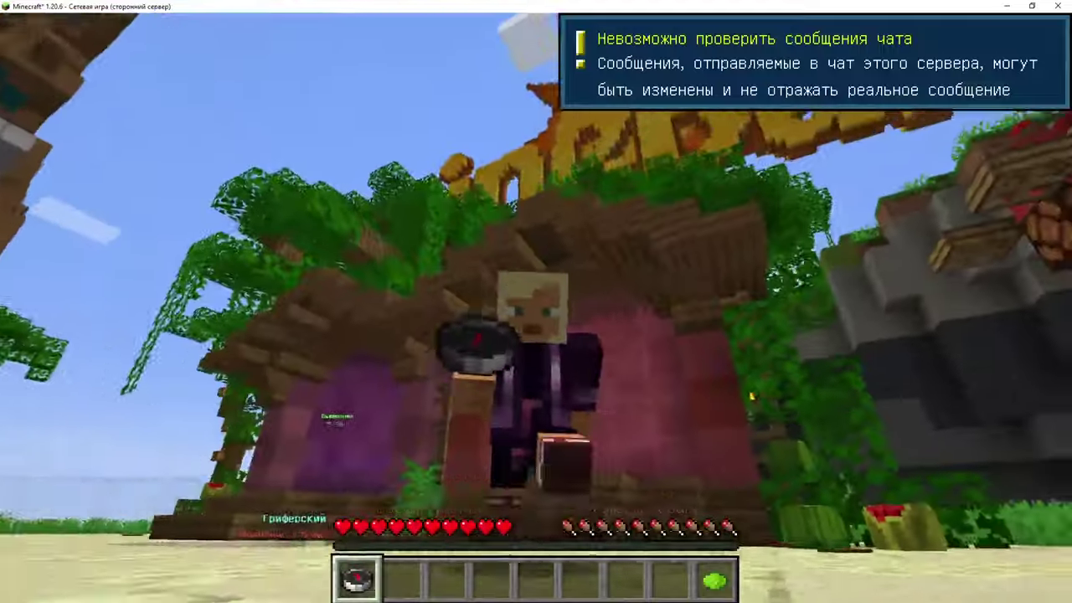
{"action": "key", "text": "F5"}
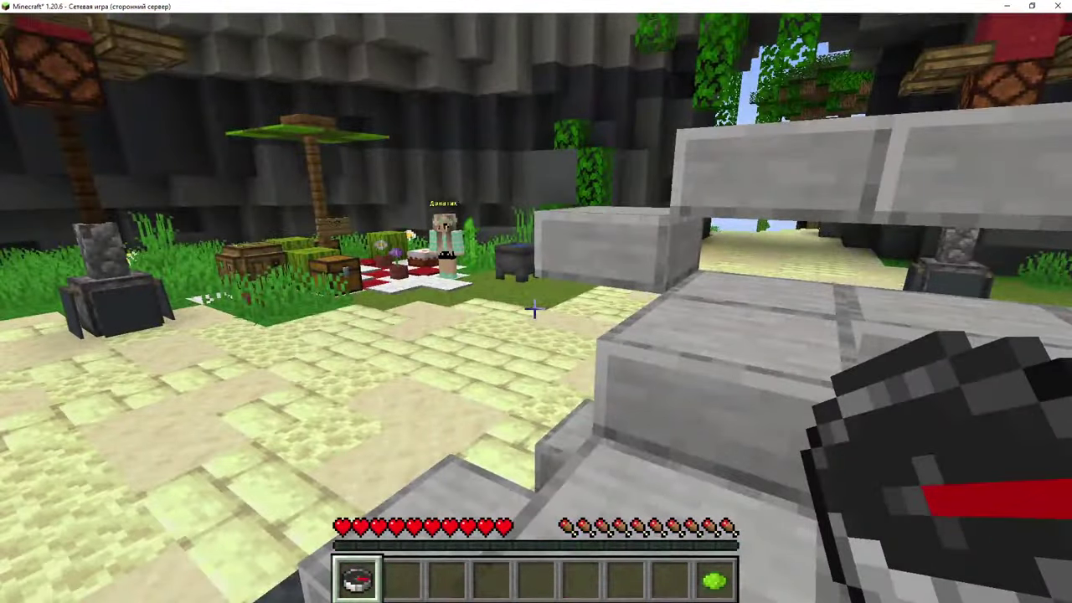
{"action": "key", "text": "s"}
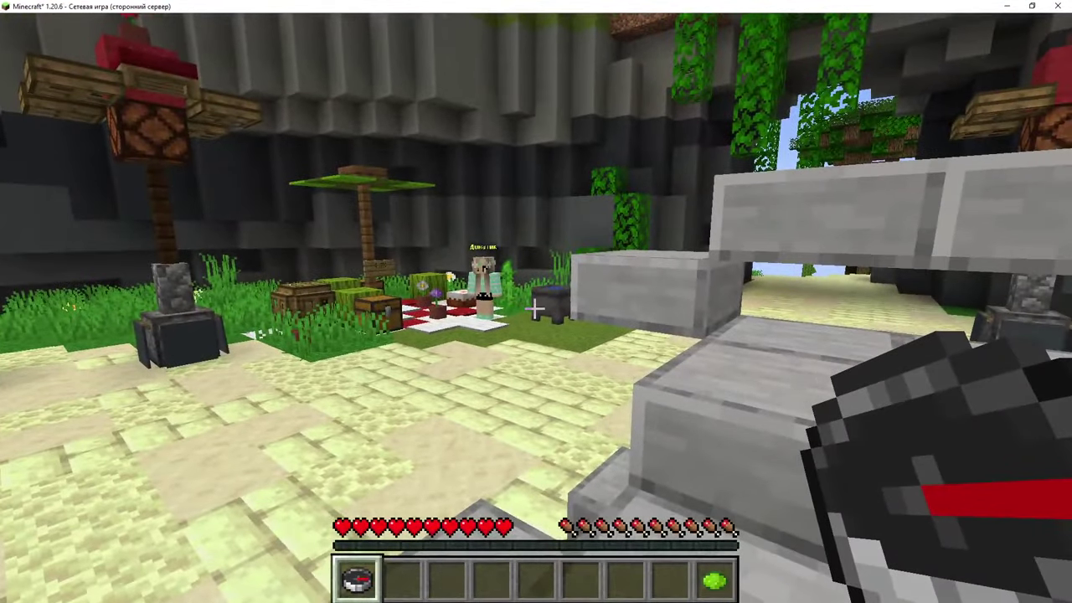
Step: Send a chat message asking whether anyone is here, then cancel an unfinished command
{"action": "key", "text": "slash"}
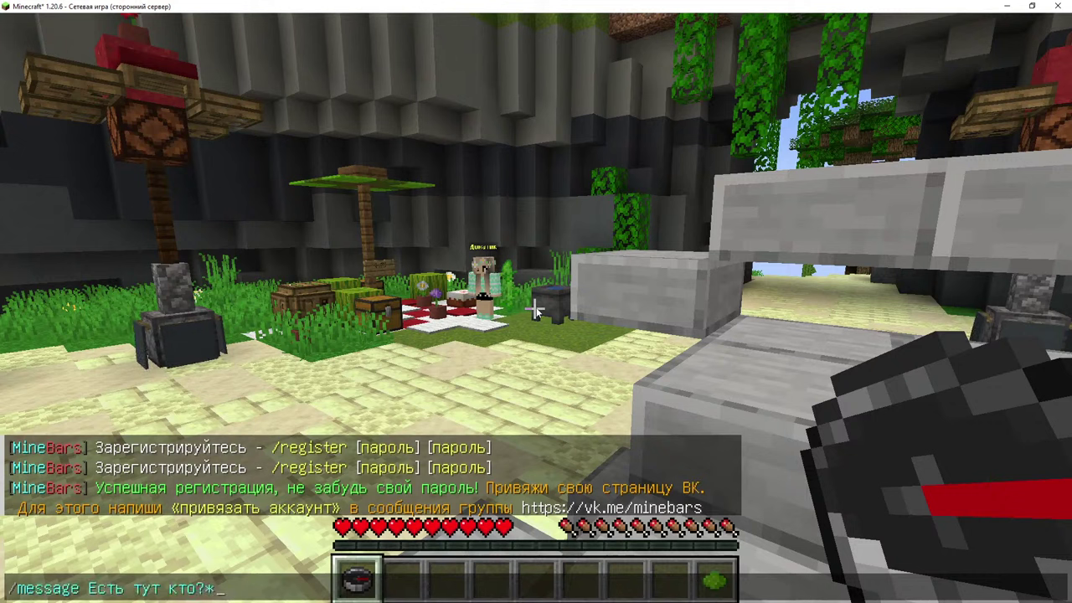
{"action": "key", "text": "Return"}
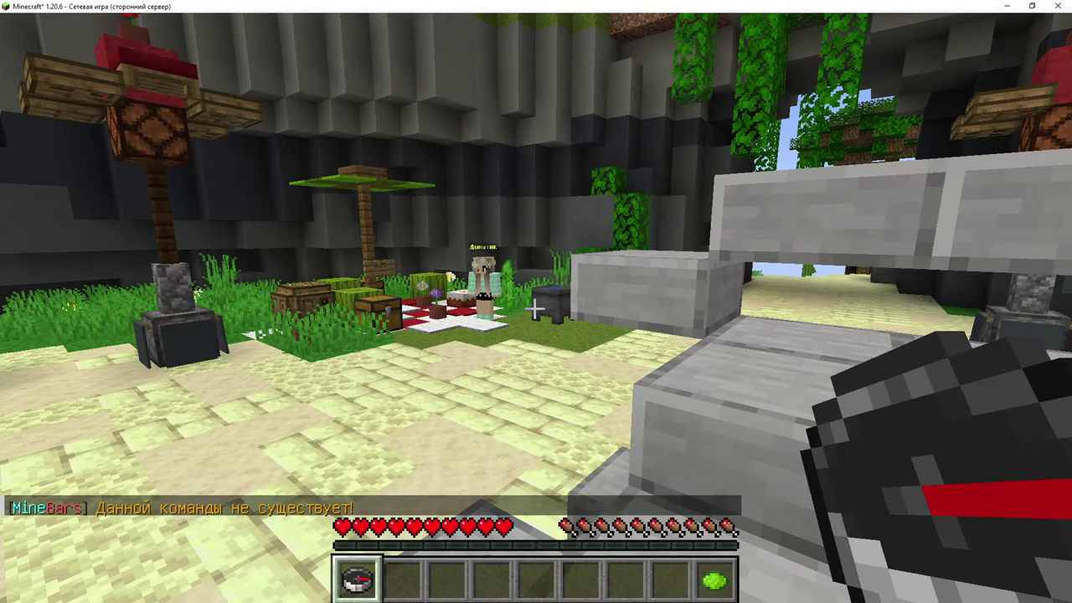
{"action": "key", "text": "slash"}
{"action": "type", "text": "ь"}
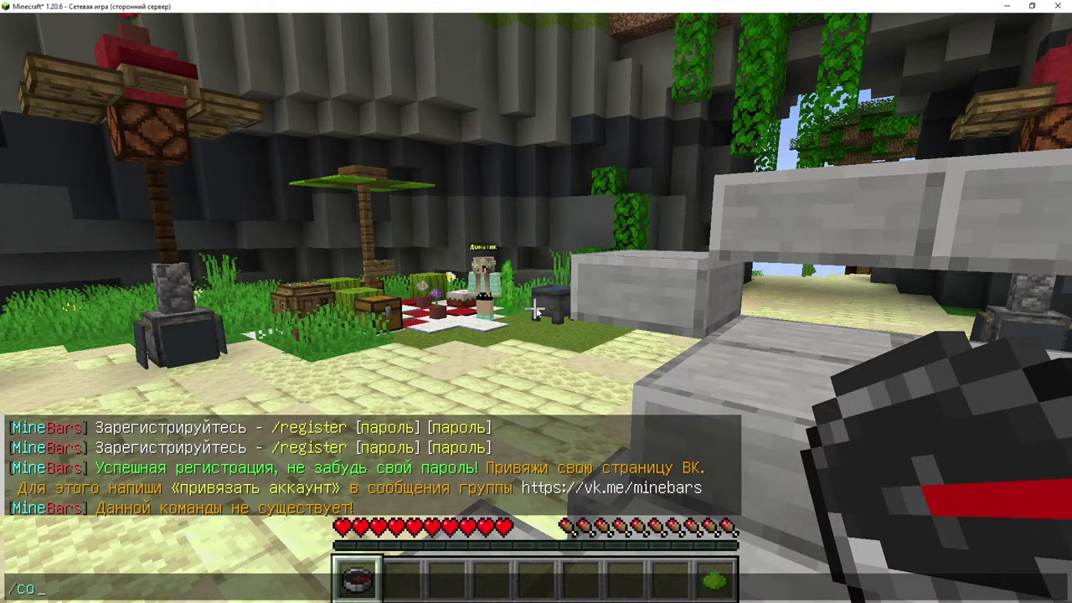
{"action": "key", "text": "Return"}
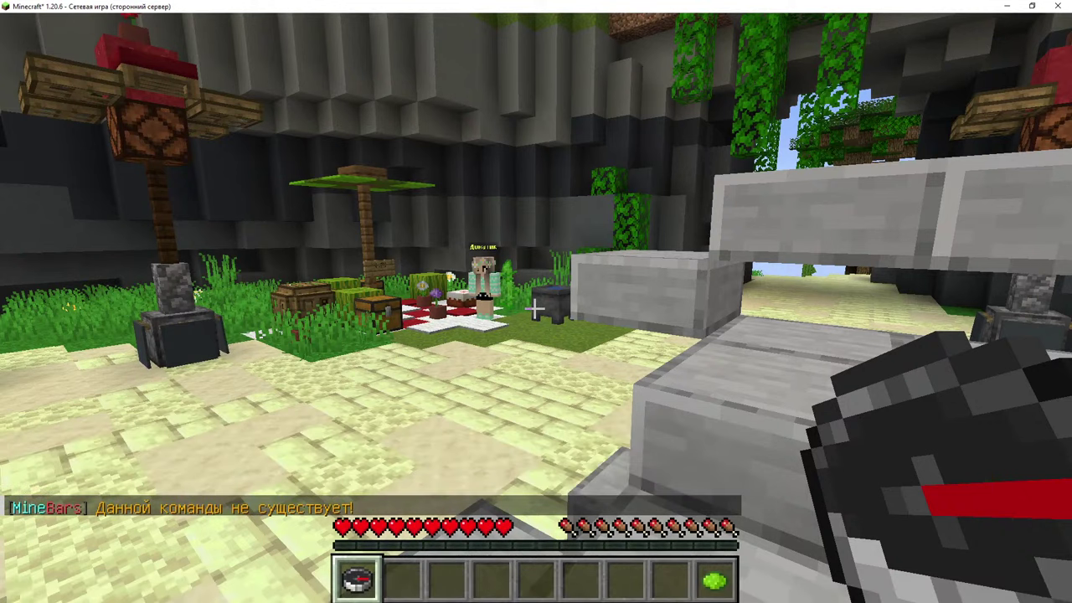
Step: Send the '/message Привет' greeting, then walk toward the picnic area and open the server selector
{"action": "key", "text": "slash"}
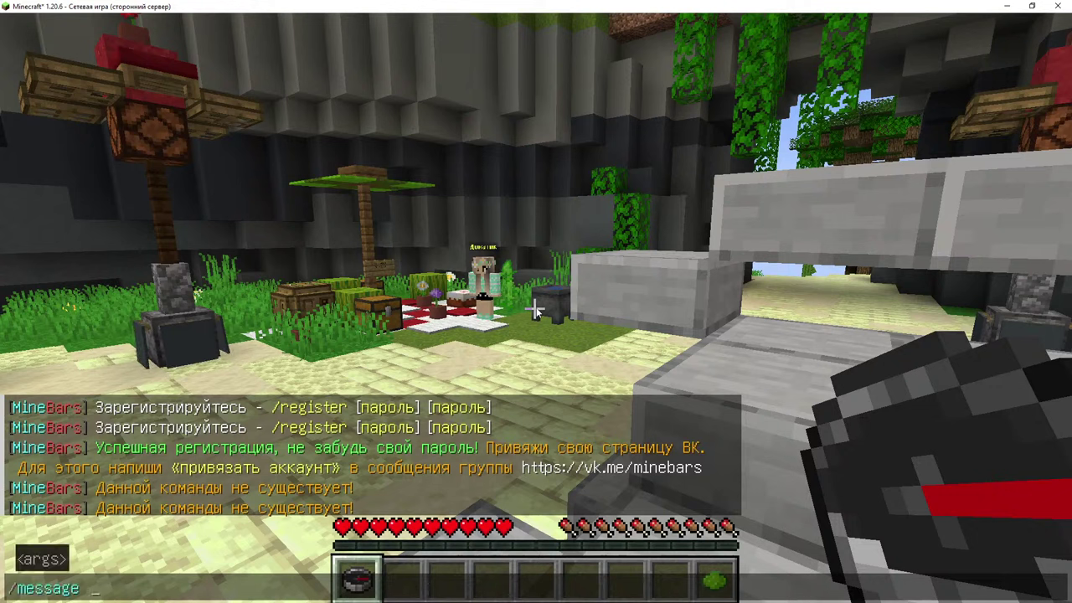
{"action": "type", "text": "message Привет"}
{"action": "key", "text": "Return"}
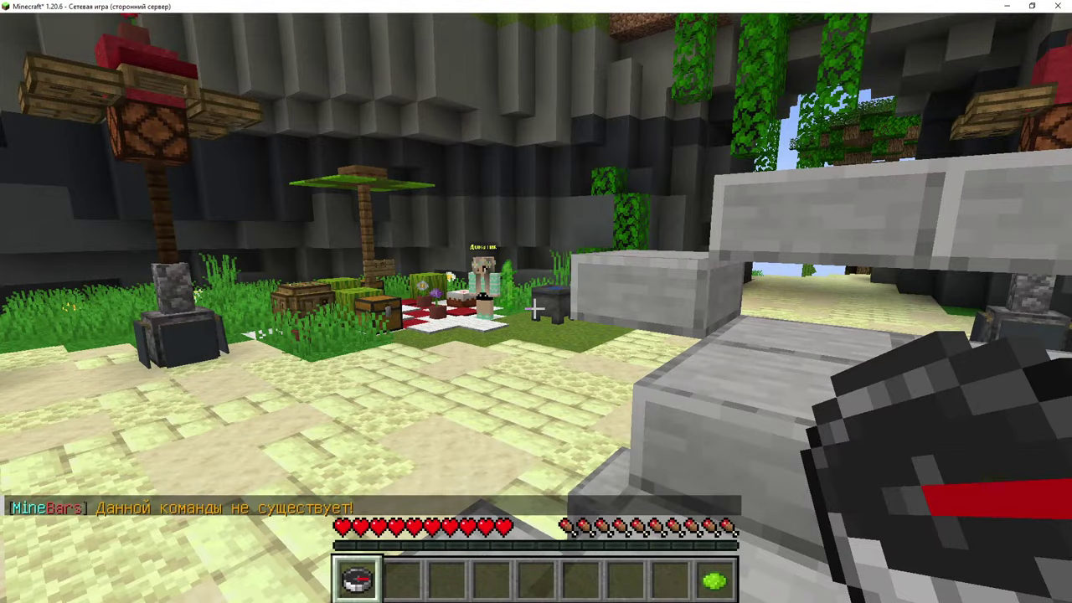
{"action": "key", "text": "w"}
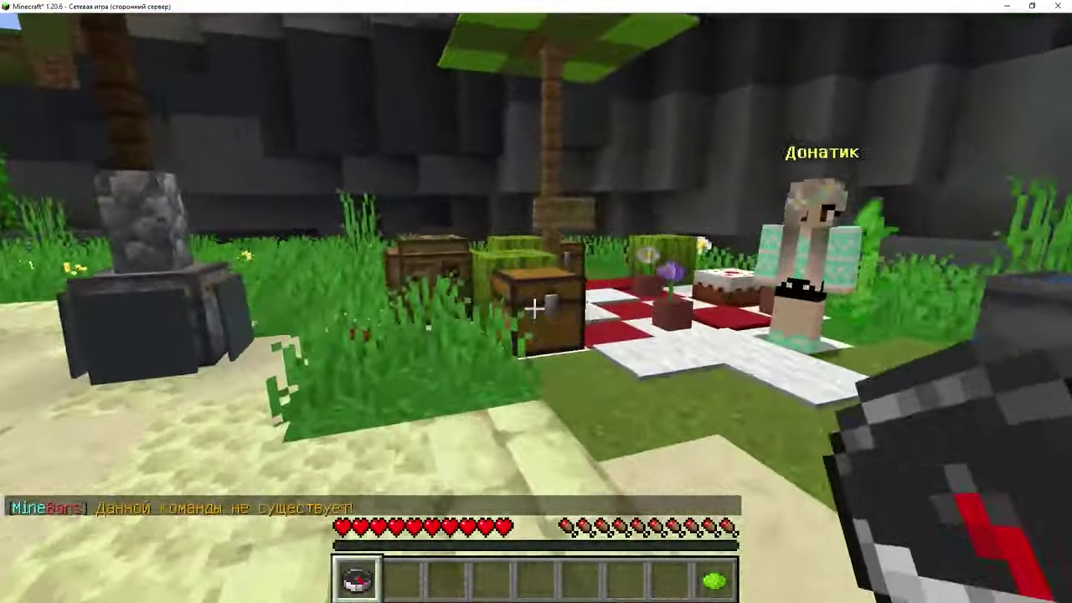
{"action": "right_click", "coordinate": [535, 308]}
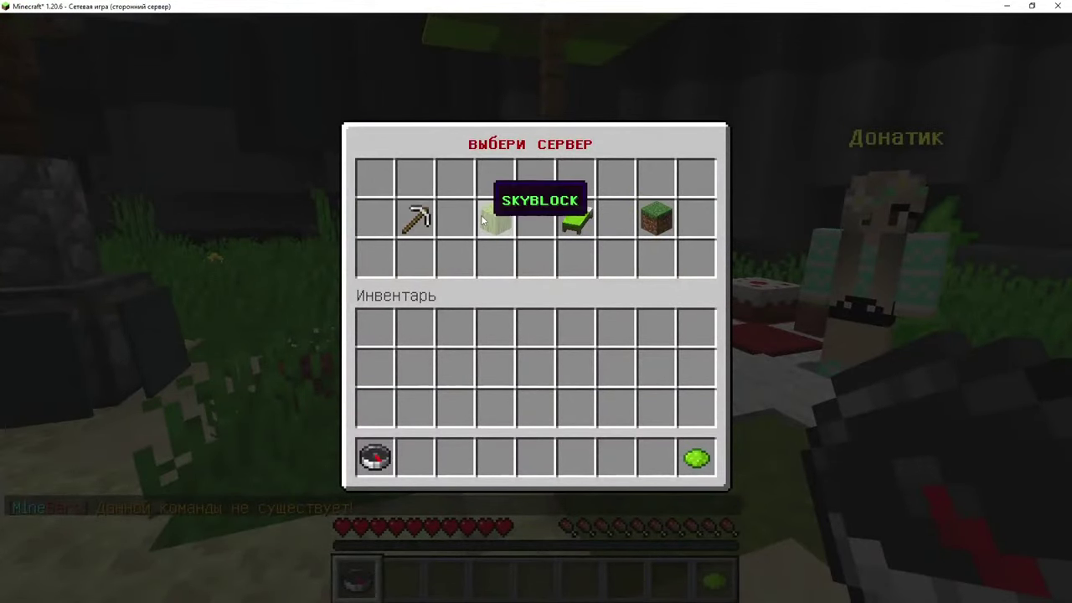
Step: Choose the SkyPvP mode and join the SkyPvP [1] world
{"action": "left_click", "coordinate": [661, 218]}
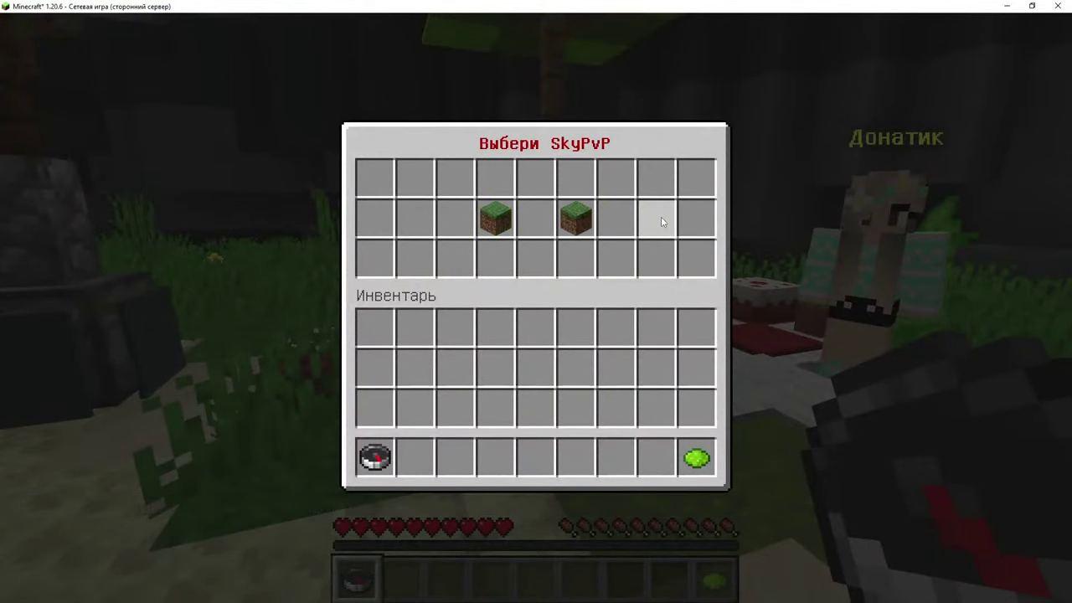
{"action": "left_click", "coordinate": [496, 216]}
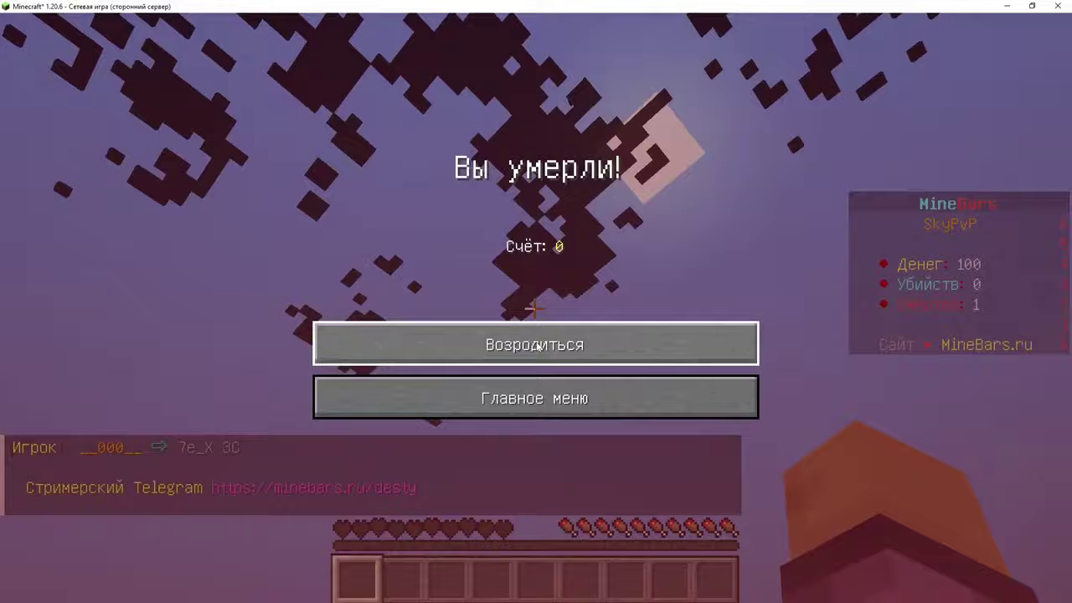
Step: Respawn, hit the diamond-armoured player twice, and head for the teal and wood platforms
{"action": "left_click", "coordinate": [536, 345]}
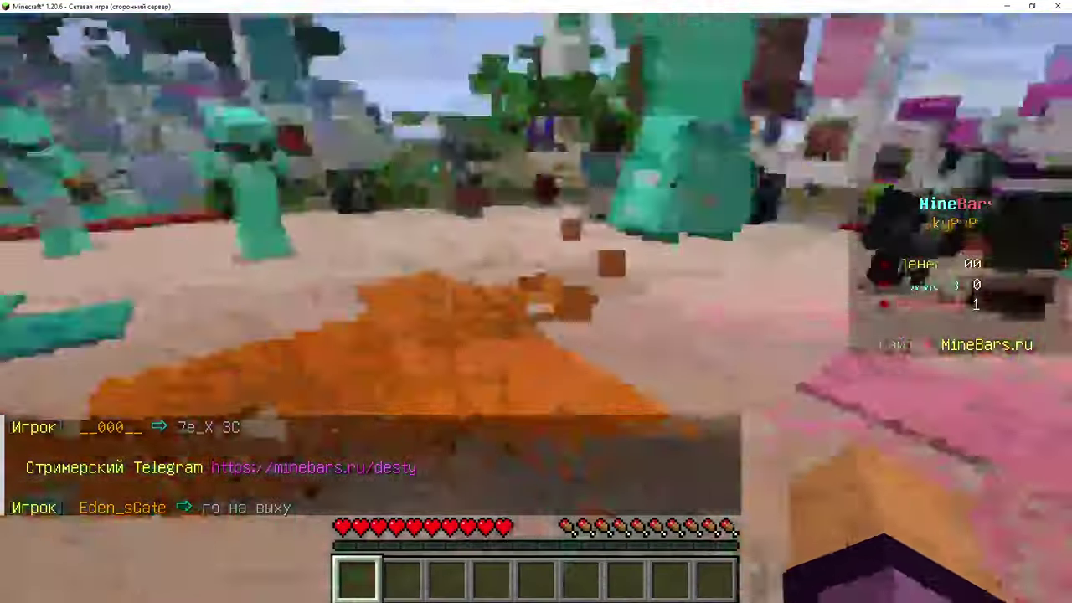
{"action": "key", "text": "e"}
{"action": "key", "text": "e"}
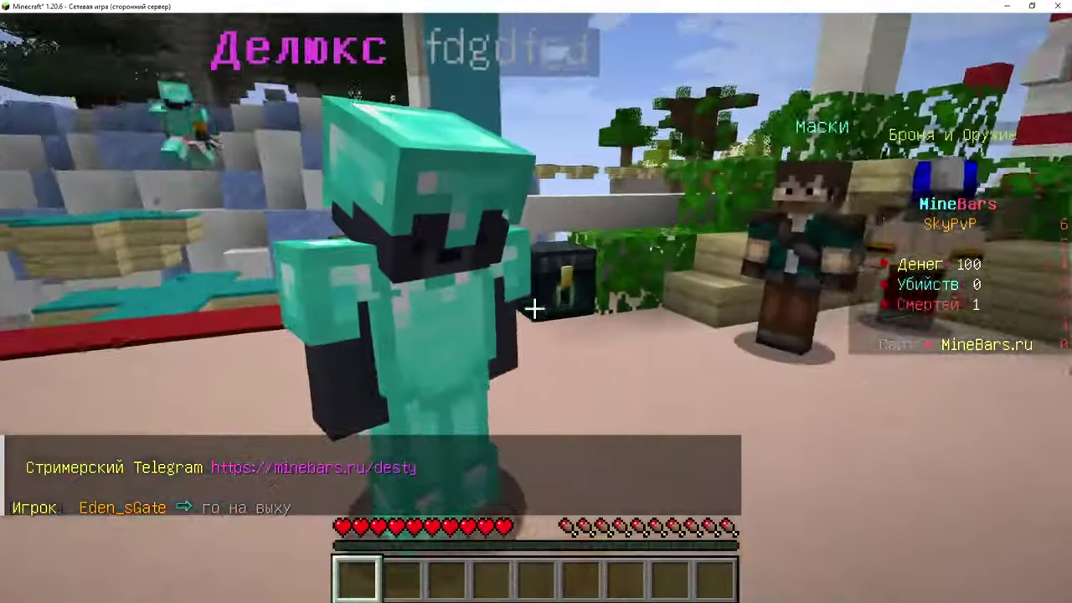
{"action": "left_click", "coordinate": [535, 308]}
{"action": "left_click", "coordinate": [535, 308]}
{"action": "key", "text": "w"}
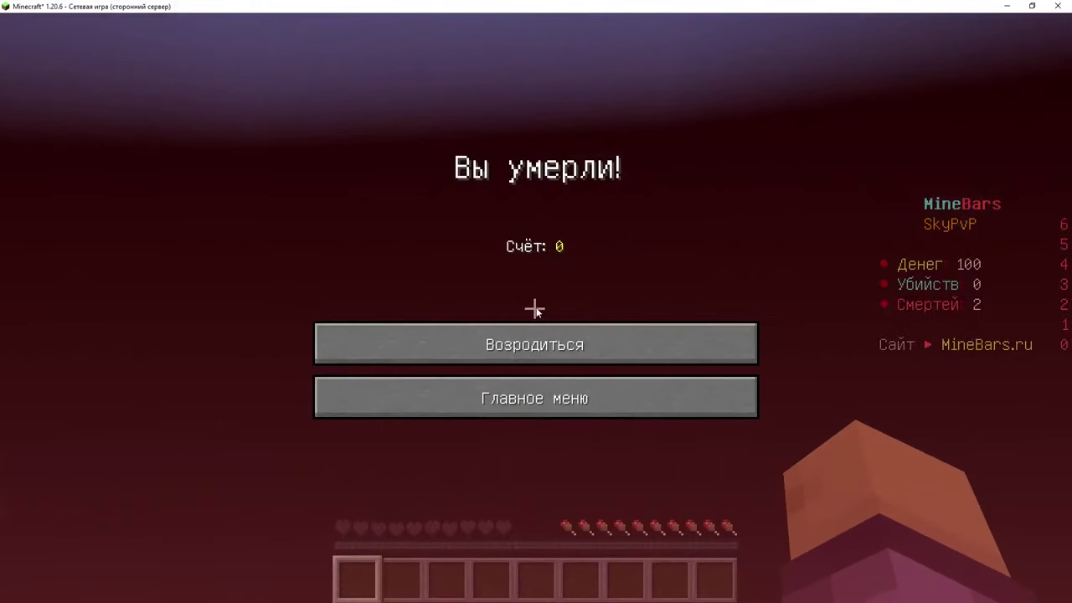
Step: Respawn, walk onto the teal cross platform, respawn at spawn, and open the Магический шар shop
{"action": "left_click", "coordinate": [538, 334]}
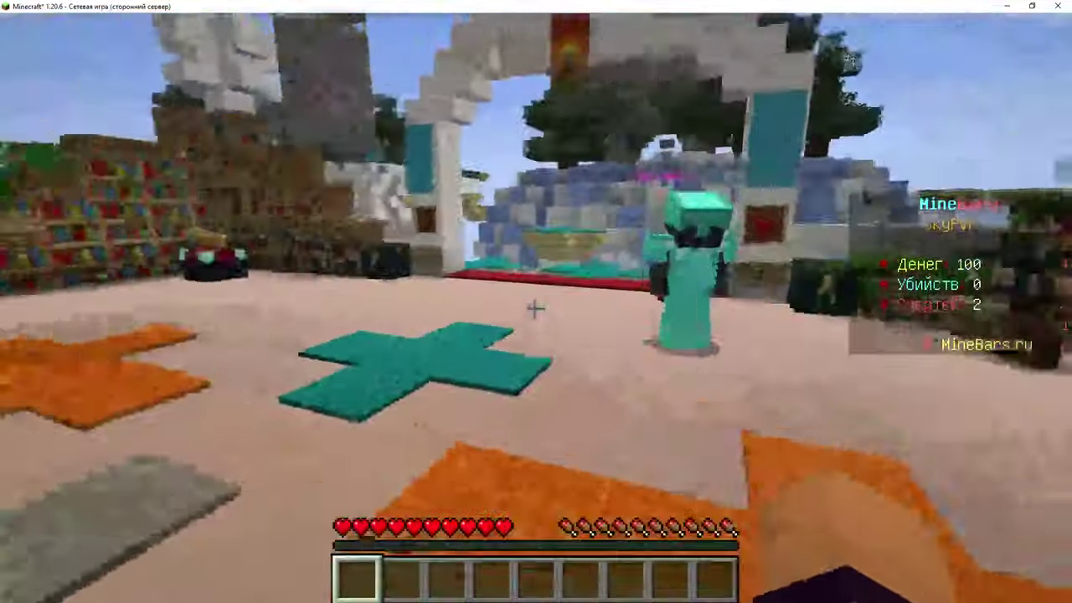
{"action": "key", "text": "w"}
{"action": "key", "text": "w"}
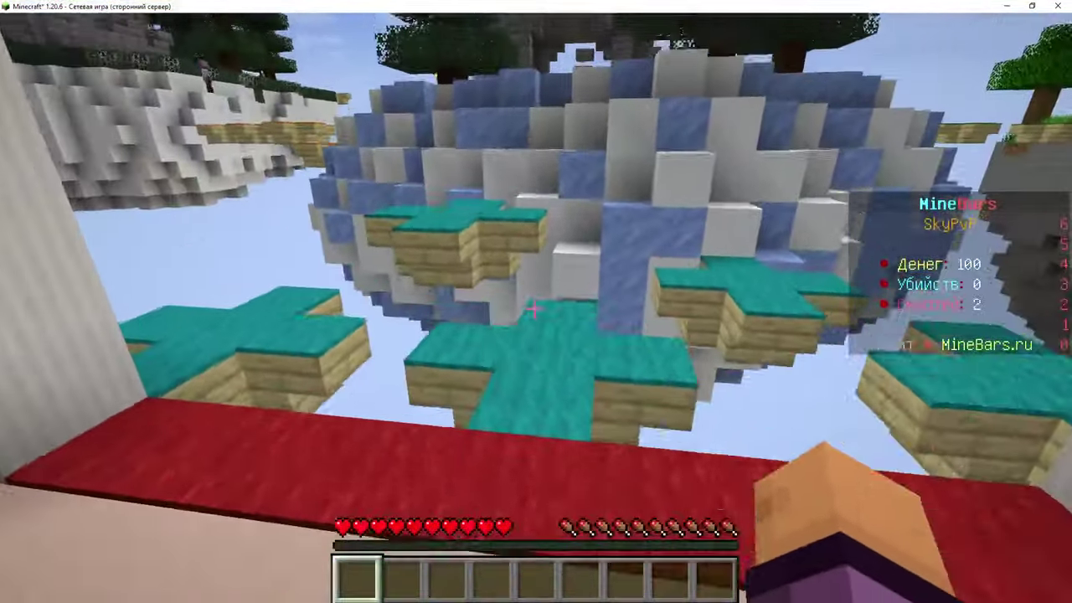
{"action": "key", "text": "w"}
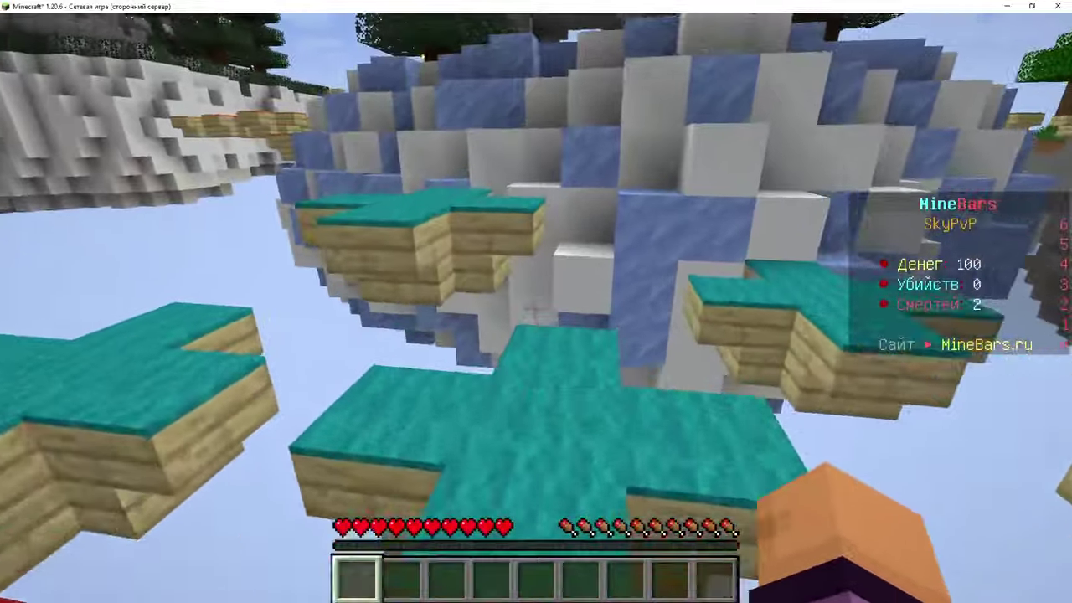
{"action": "key", "text": "w"}
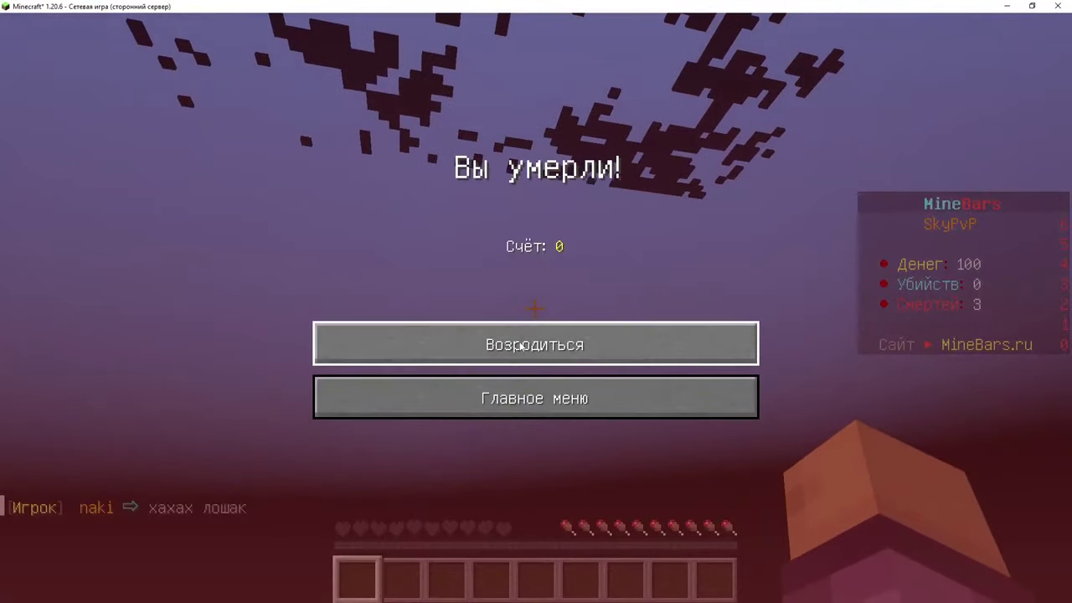
{"action": "left_click", "coordinate": [521, 346]}
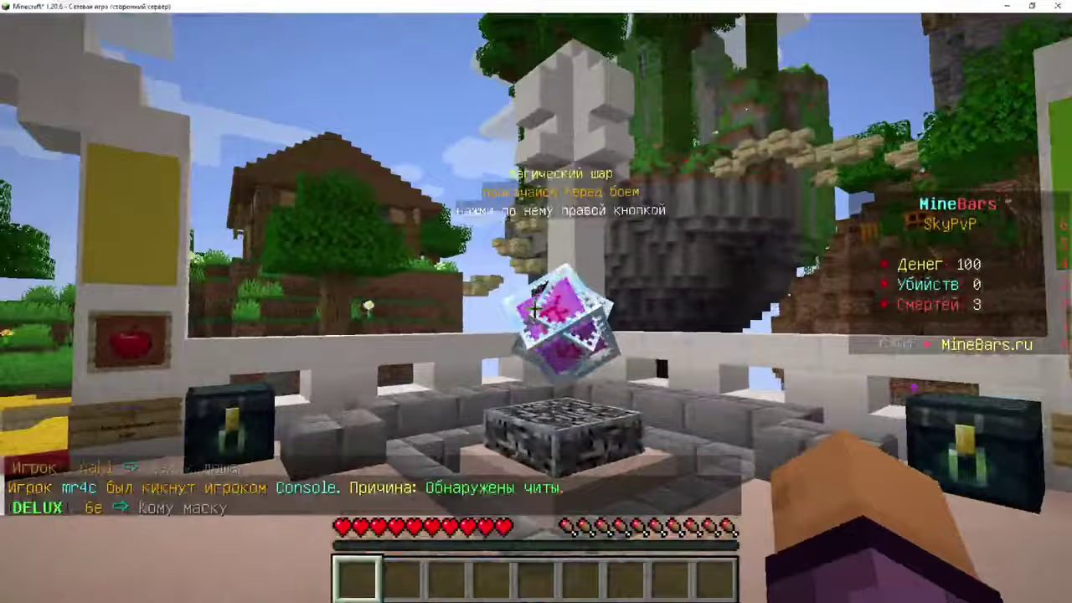
{"action": "right_click", "coordinate": [536, 308]}
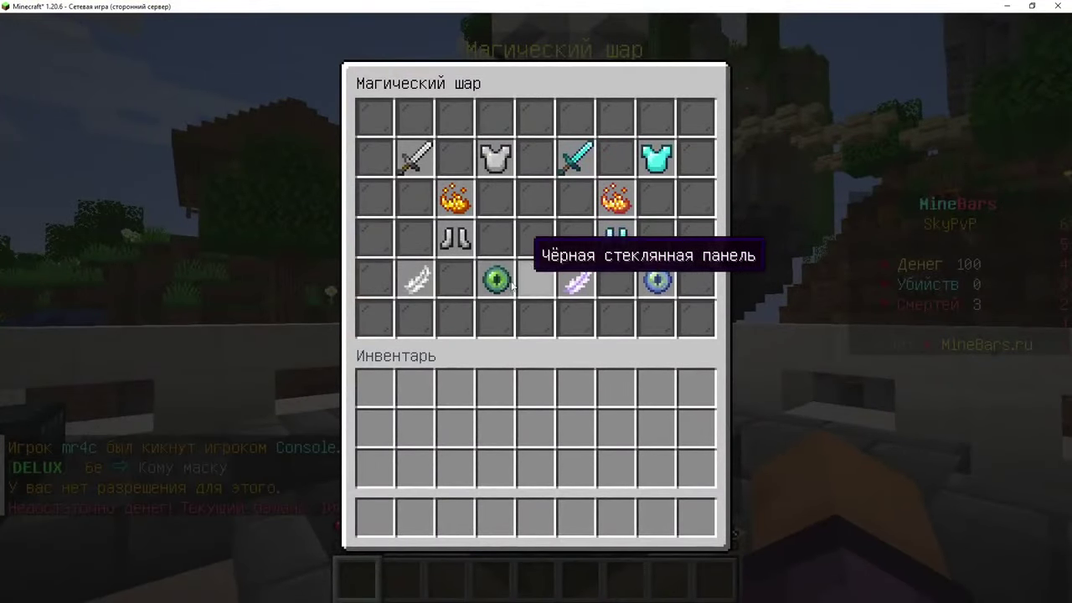
Step: Try buying the sword and Защита I upgrades, which fail on a 100 balance, then close the shop
{"action": "left_click", "coordinate": [576, 161]}
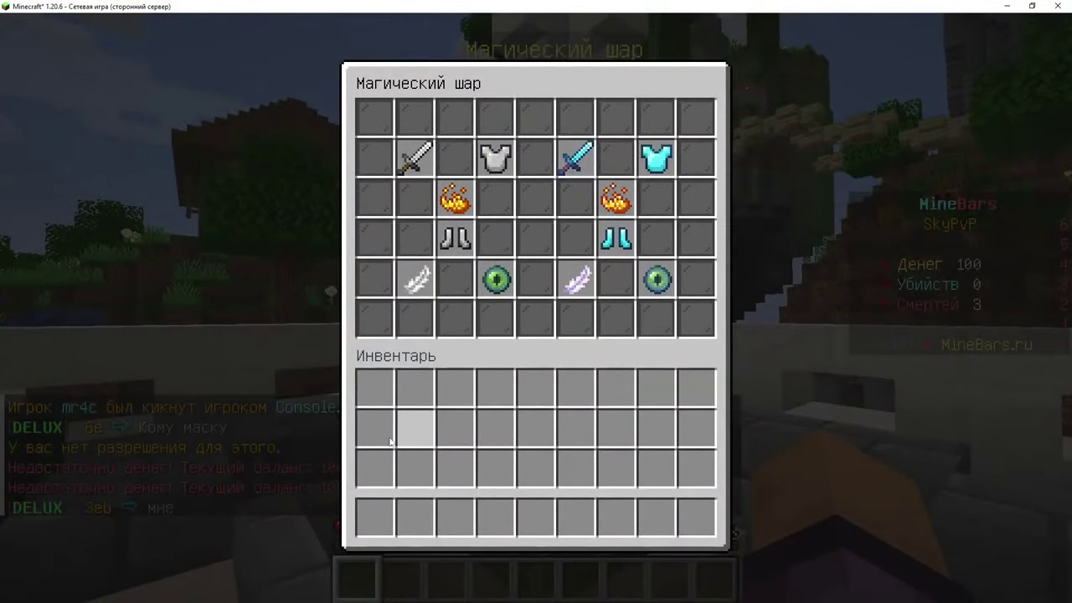
{"action": "left_click", "coordinate": [498, 164]}
{"action": "left_click", "coordinate": [505, 170]}
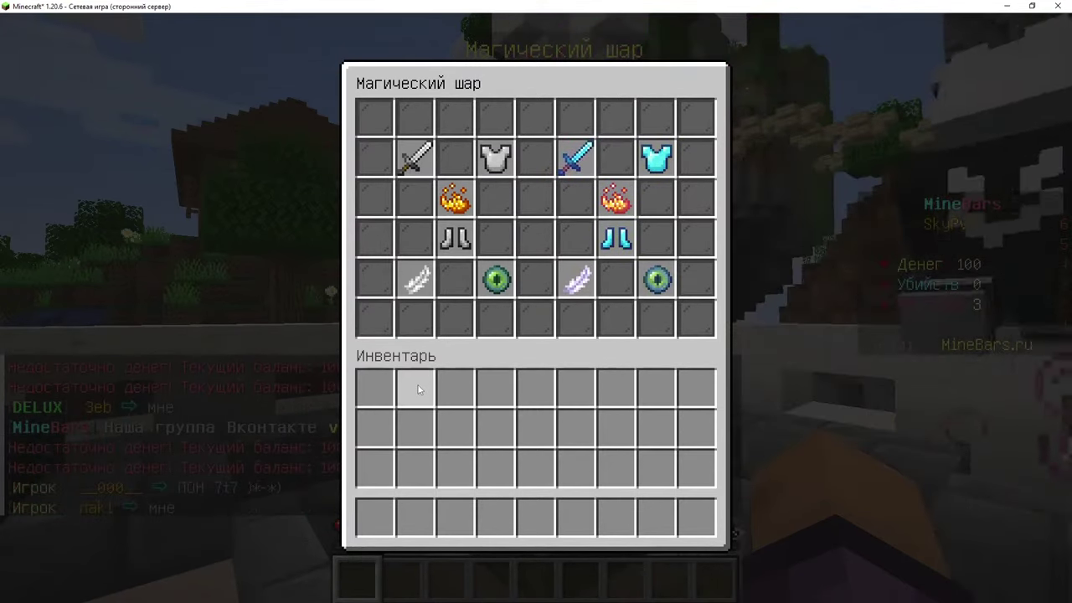
{"action": "key", "text": "Escape"}
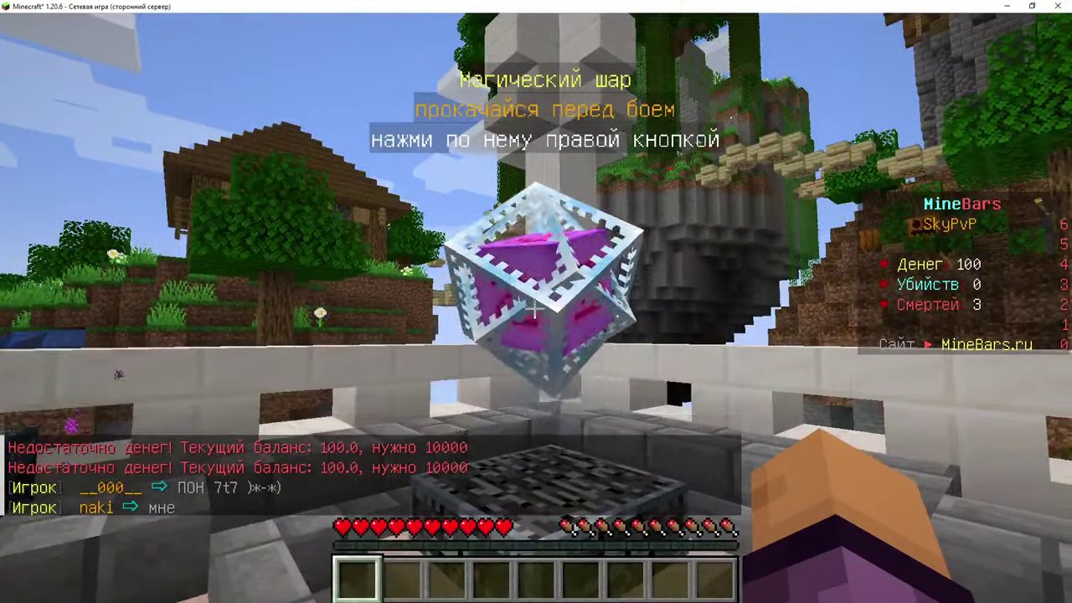
{"action": "key", "text": "slash"}
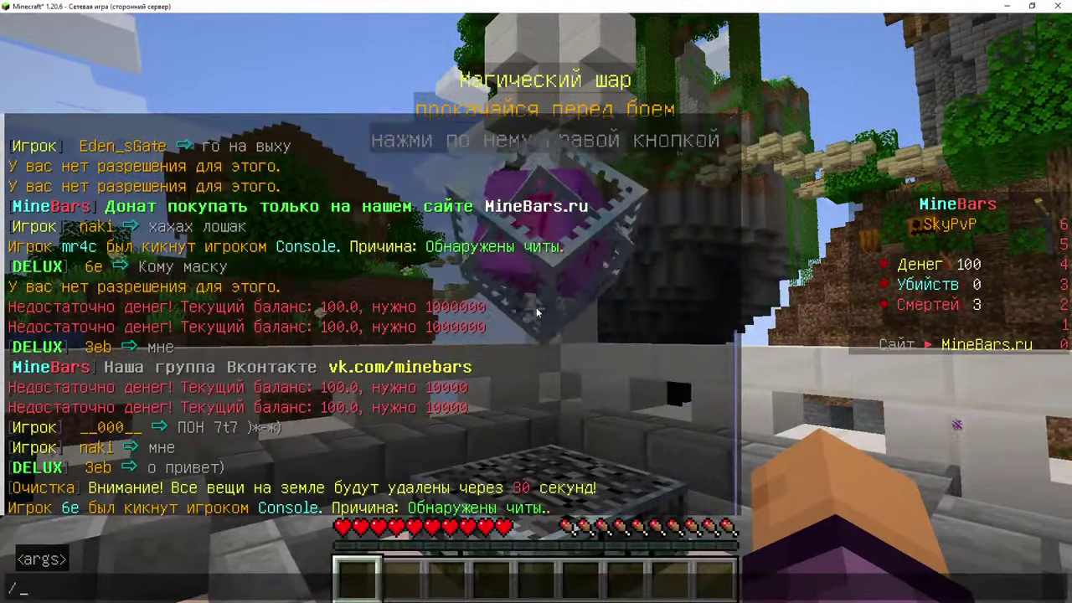
Step: Send the /message 'Привет с кем можно что-нибудь построить' asking who wants to build
{"action": "type", "text": "message Пр"}
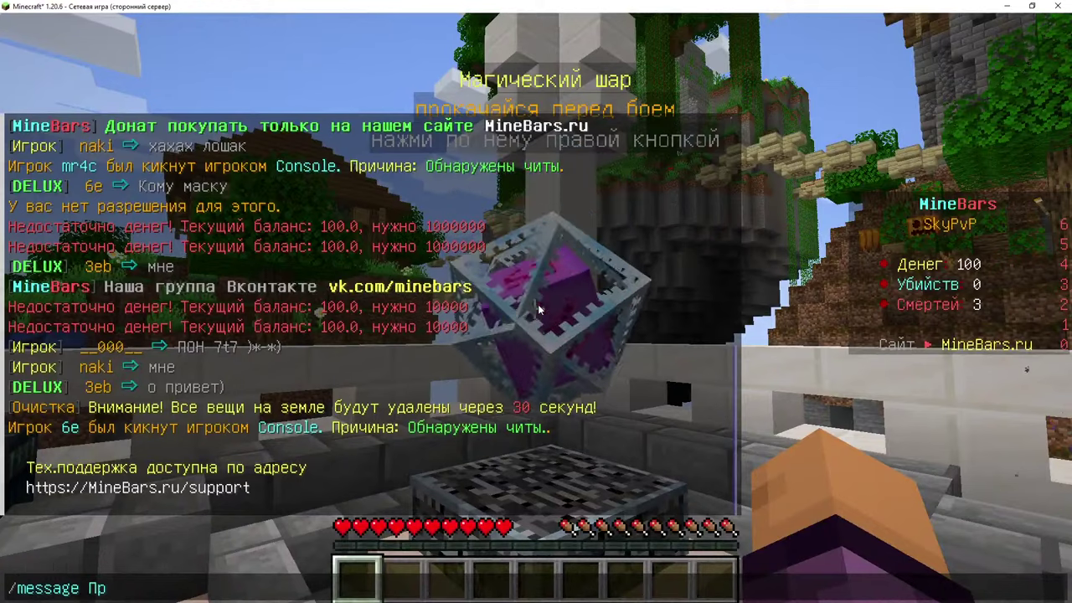
{"action": "type", "text": "ивет с кем мож"}
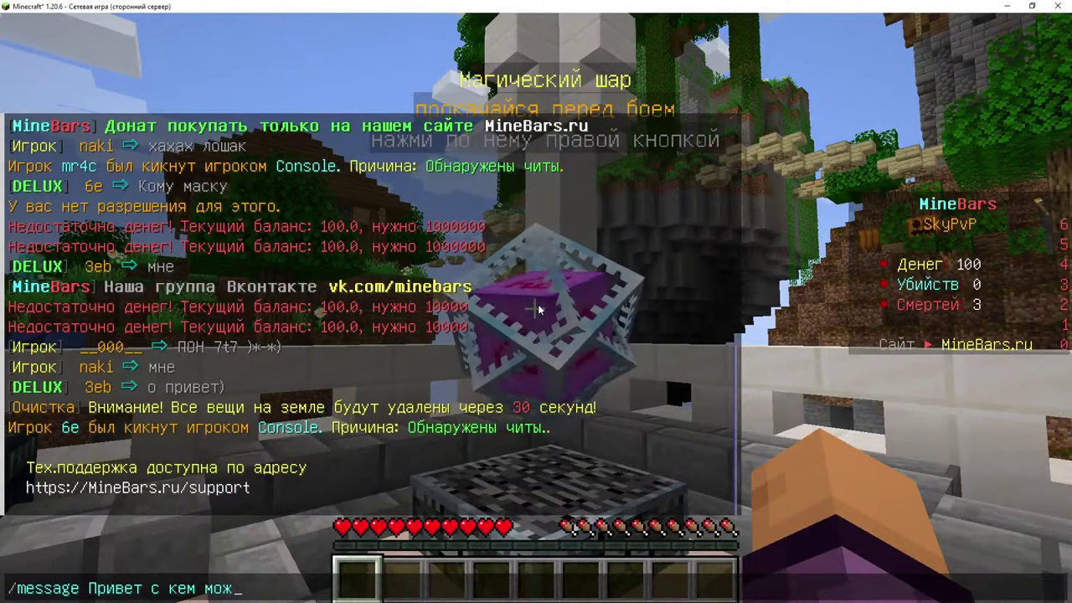
{"action": "type", "text": "но что-нибудь построи"}
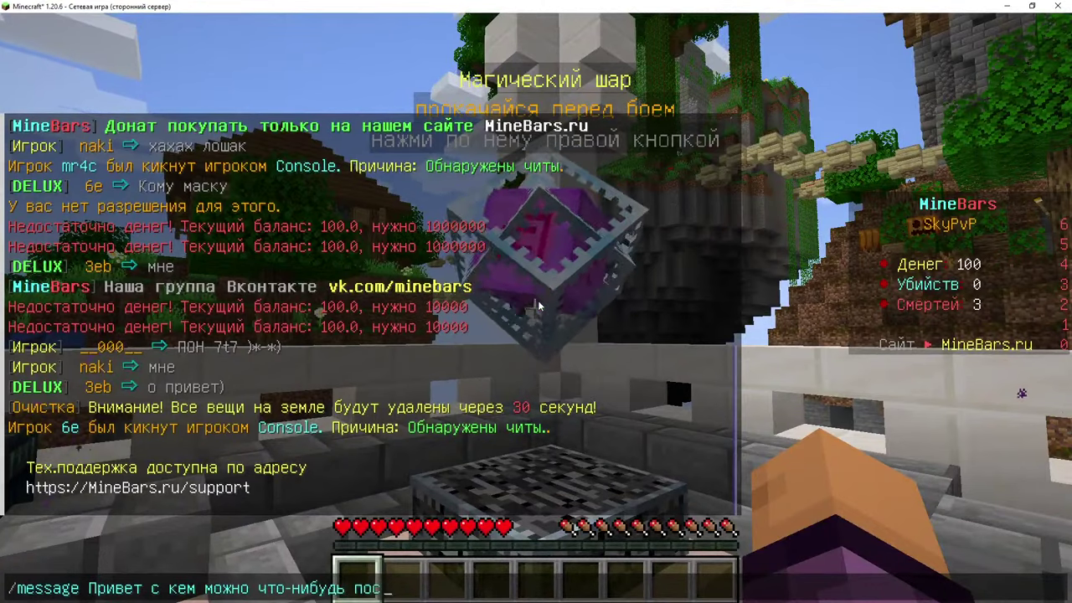
{"action": "key", "text": "Return"}
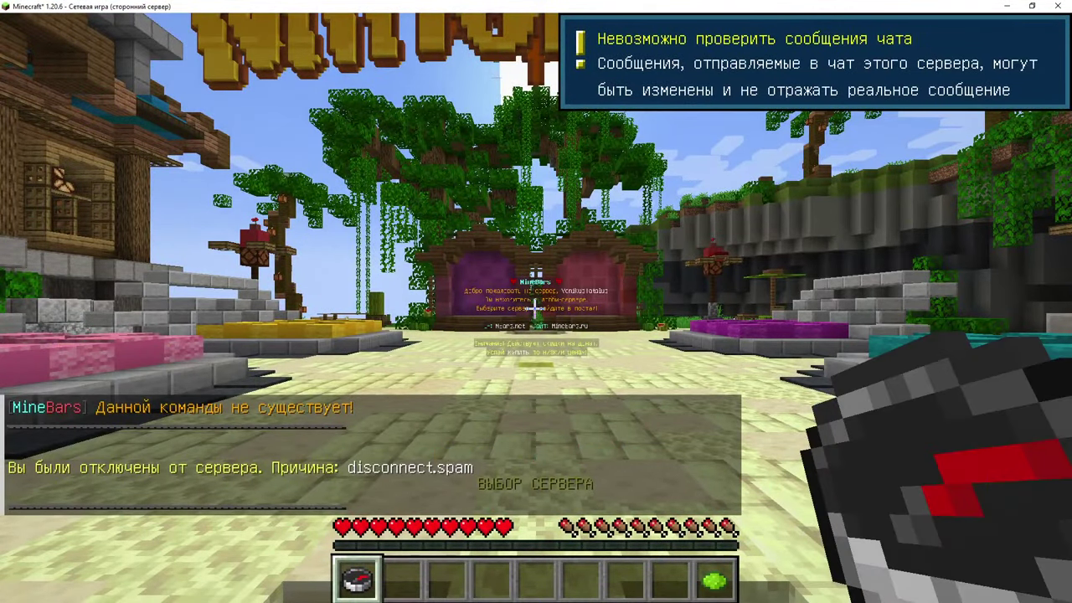
Step: Walk across the hub past the hologram and pit to the table by the purple portal
{"action": "key", "text": "w"}
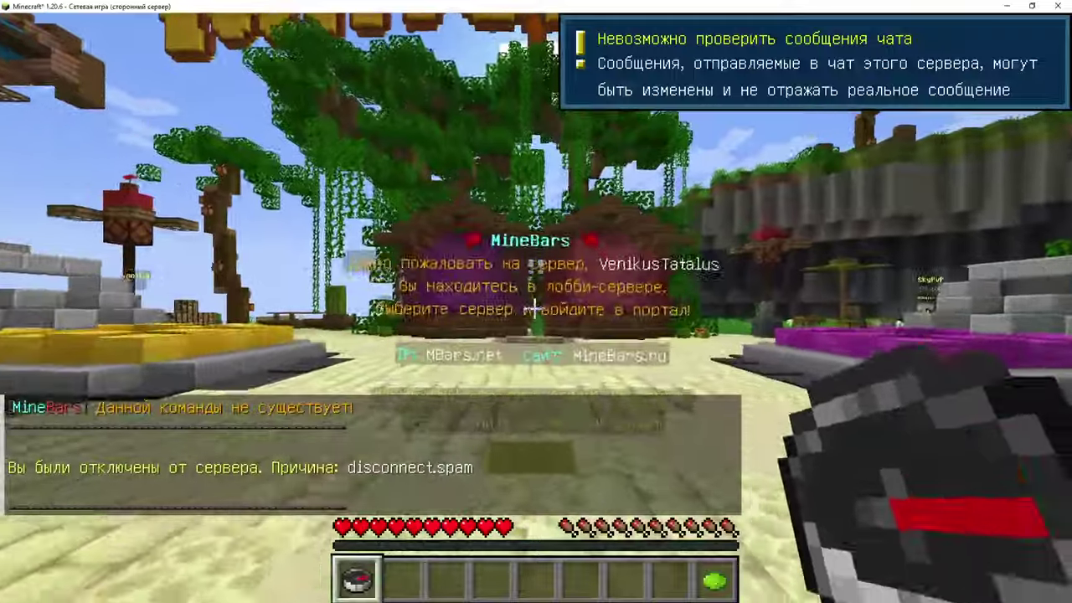
{"action": "key", "text": "w"}
{"action": "key", "text": "w"}
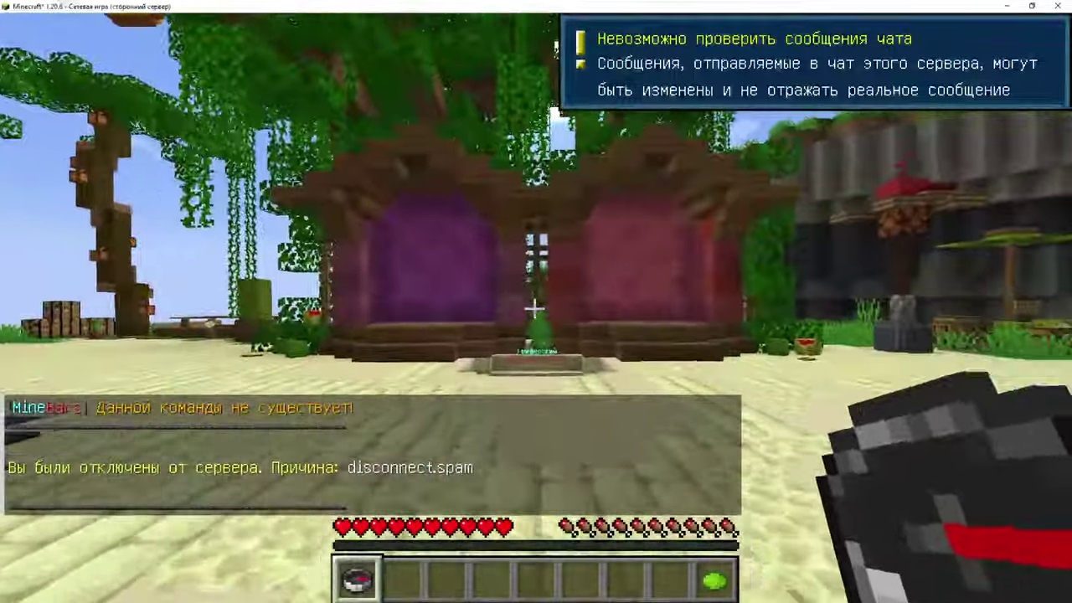
{"action": "key", "text": "w"}
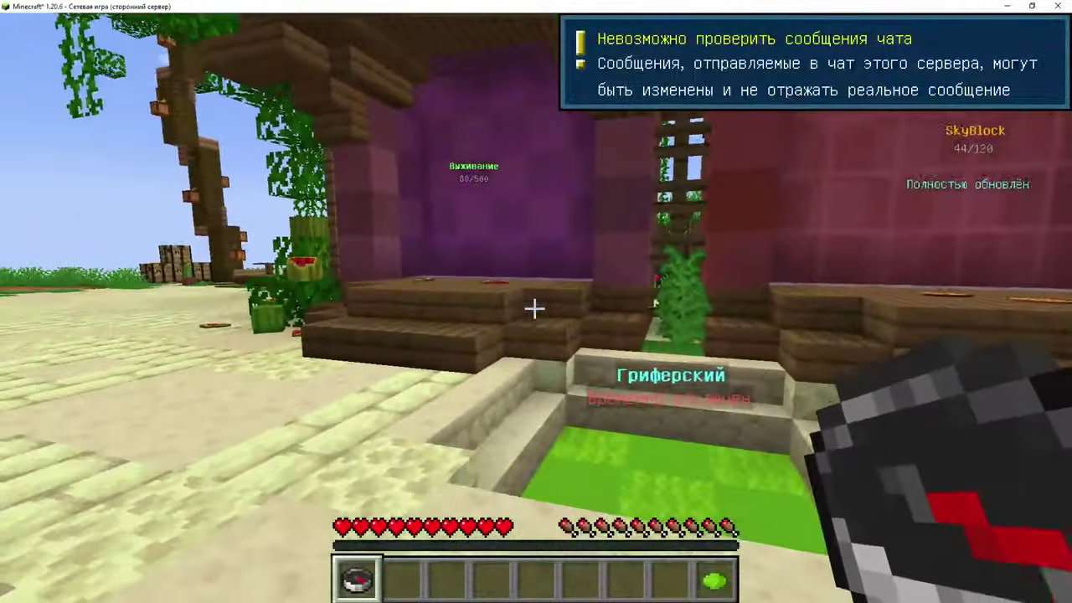
{"action": "key", "text": "w"}
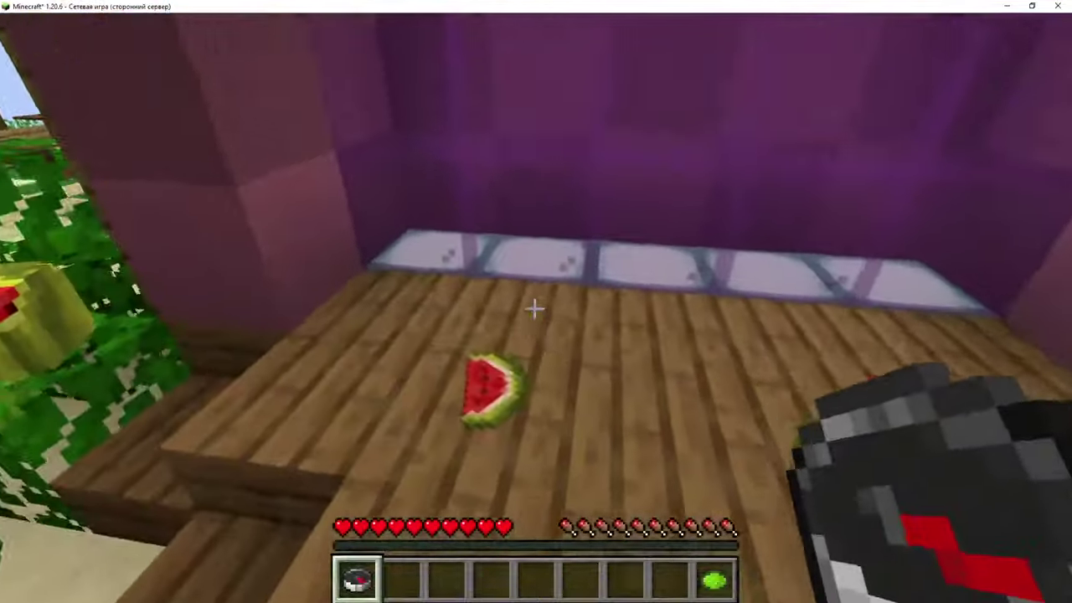
{"action": "key", "text": "w"}
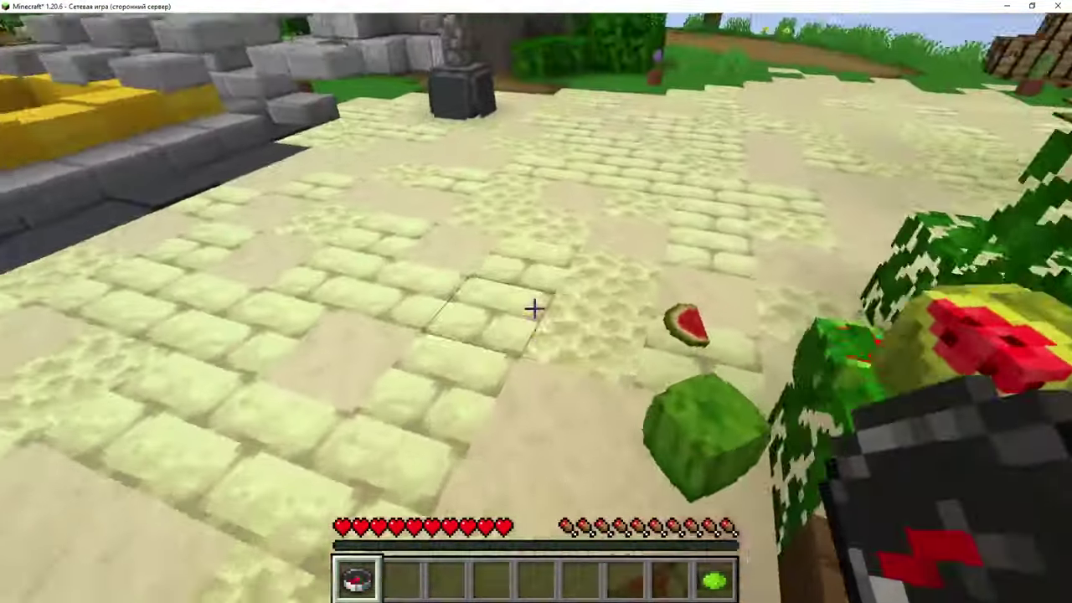
{"action": "key", "text": "e"}
{"action": "key", "text": "e"}
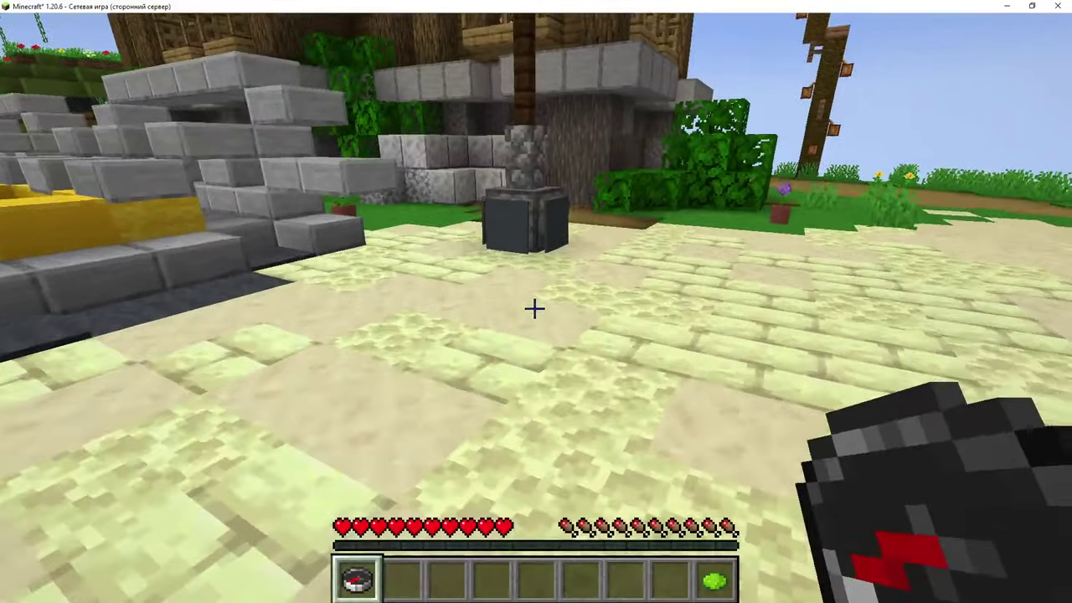
{"action": "key", "text": "e"}
{"action": "key", "text": "e"}
Step: Walk past the yellow blocks and across the sand right up to the other player
{"action": "key", "text": "w"}
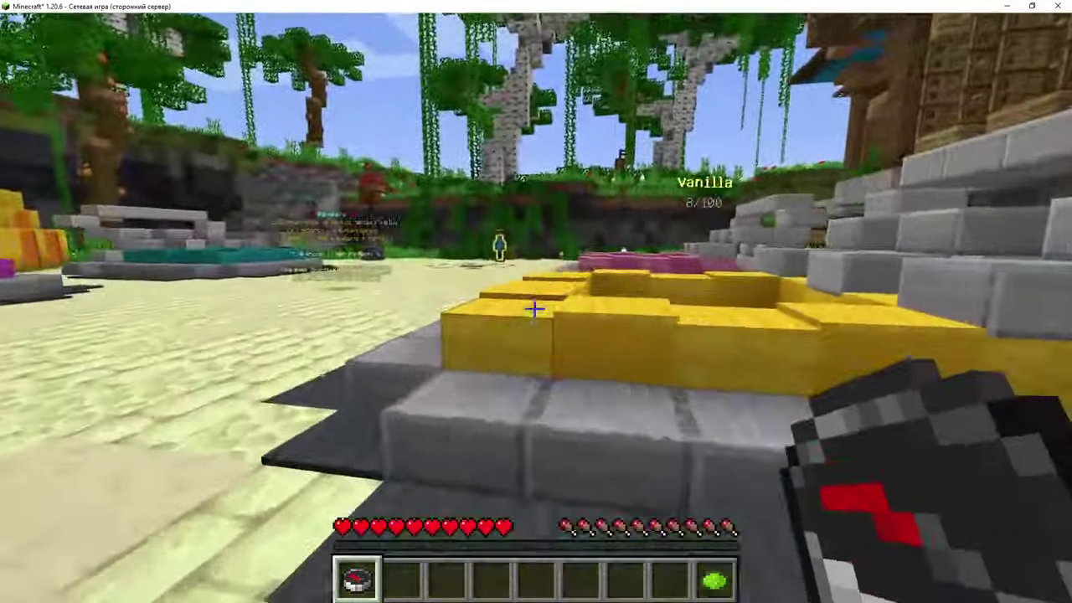
{"action": "key", "text": "w"}
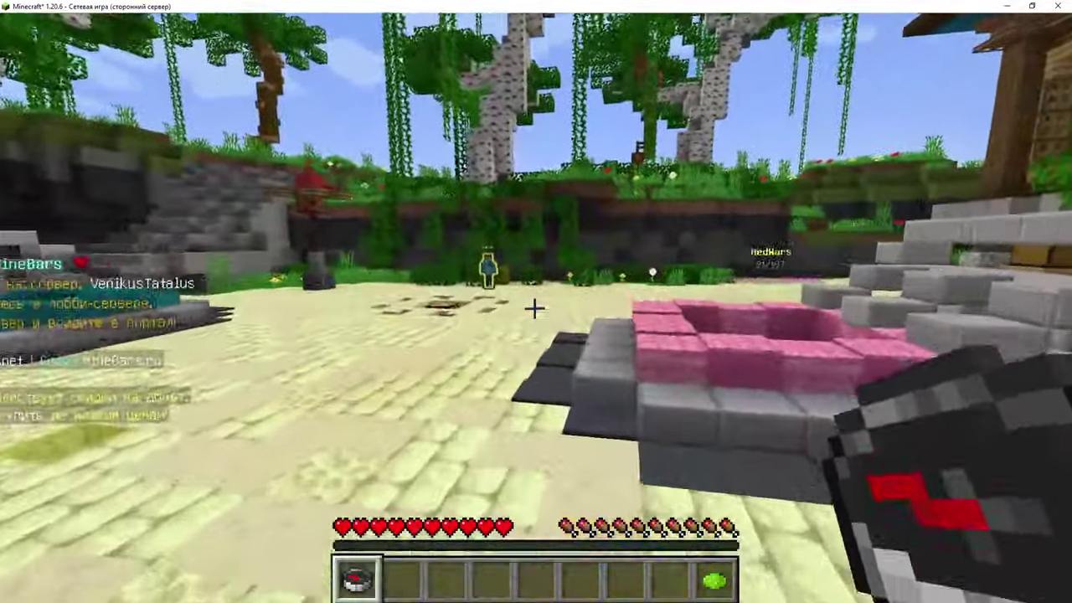
{"action": "key", "text": "w"}
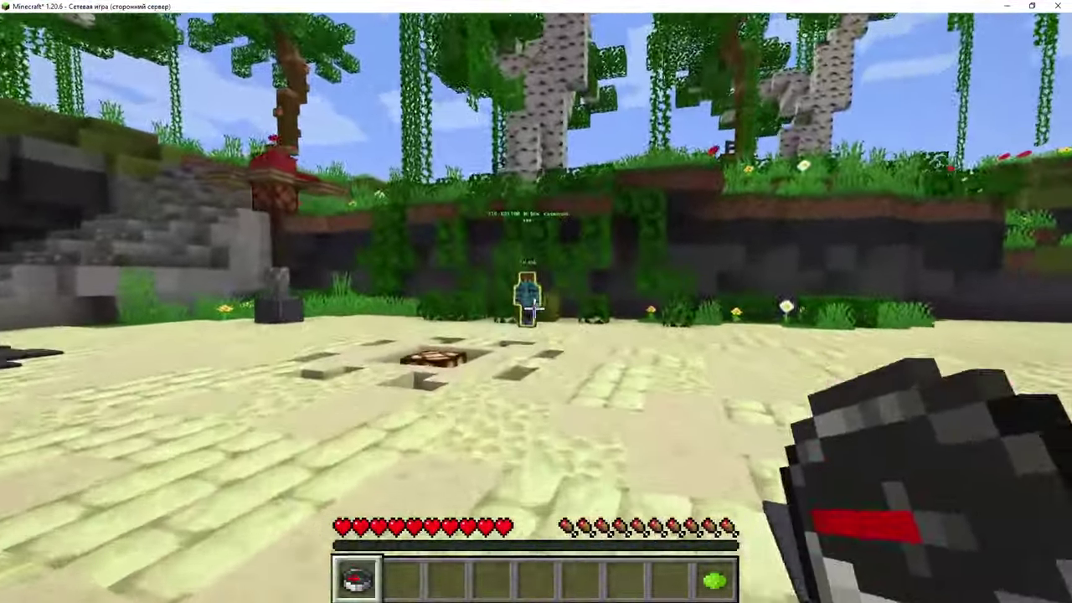
{"action": "key", "text": "w"}
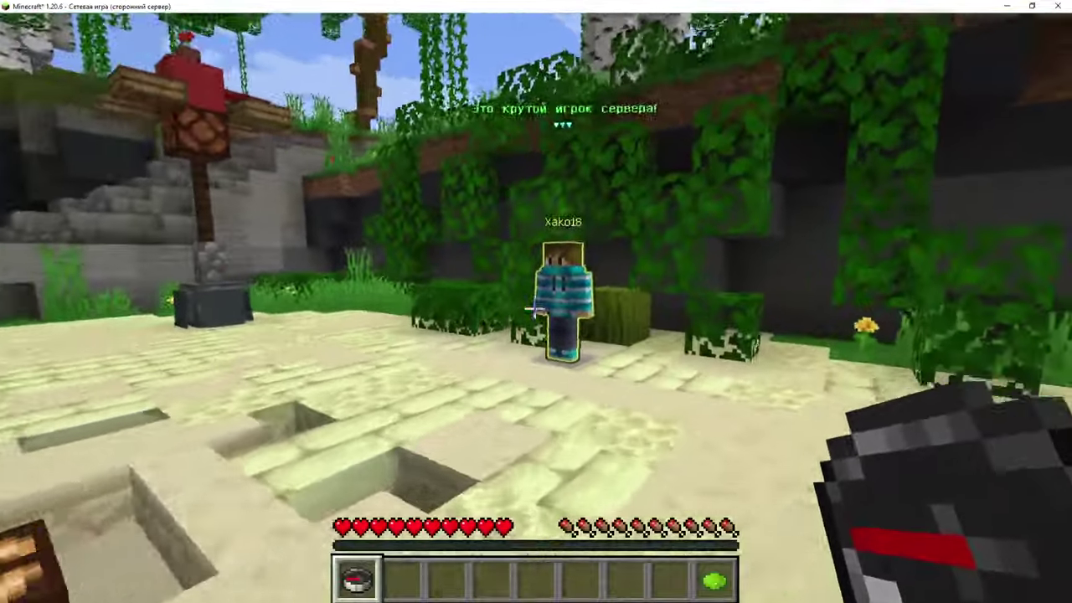
{"action": "key", "text": "a"}
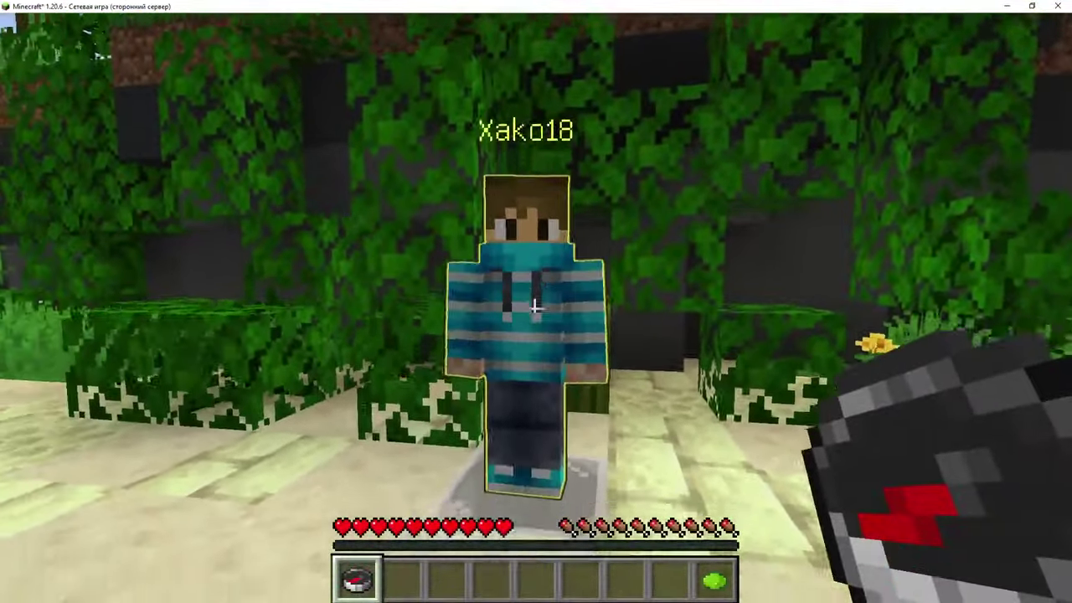
Step: Interact with the other player, dismiss their menu, and bring up the server selector
{"action": "right_click", "coordinate": [536, 310]}
{"action": "key", "text": "Escape"}
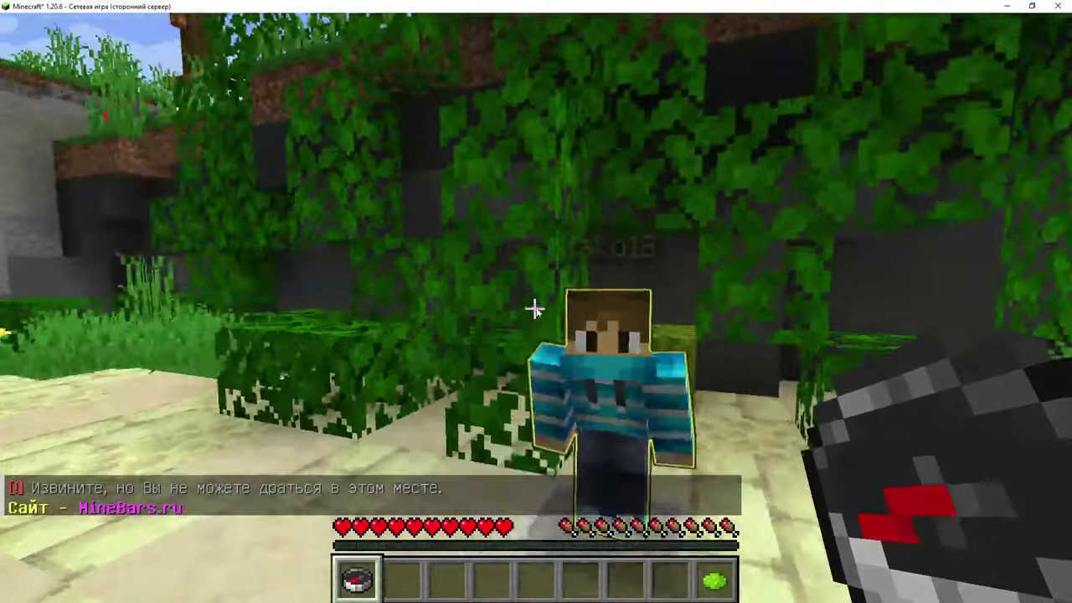
{"action": "right_click", "coordinate": [536, 310]}
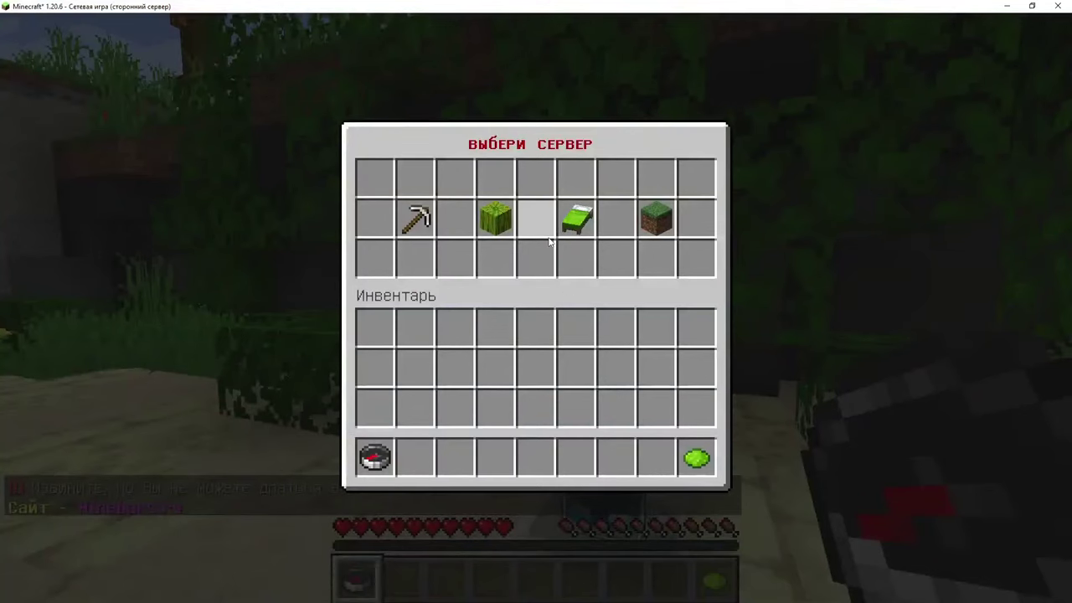
Step: Choose the survival category and connect to the Выживание [1] server
{"action": "left_click", "coordinate": [491, 220]}
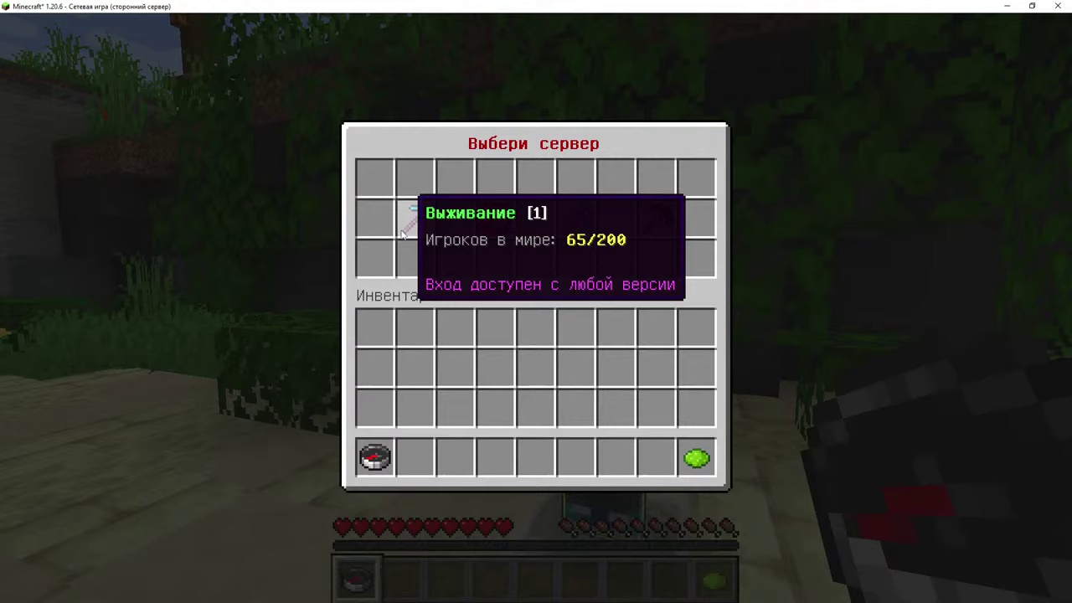
{"action": "left_click", "coordinate": [402, 235]}
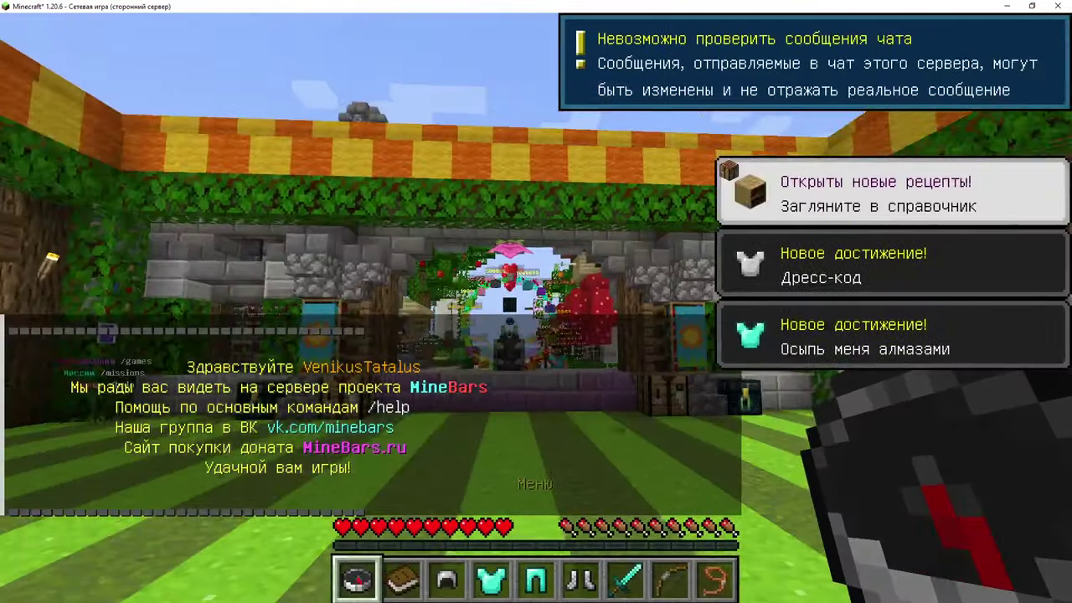
Step: Walk into the lobby and equip the diamond chestplate, diamond leggings, iron helmet and boots
{"action": "key", "text": "w"}
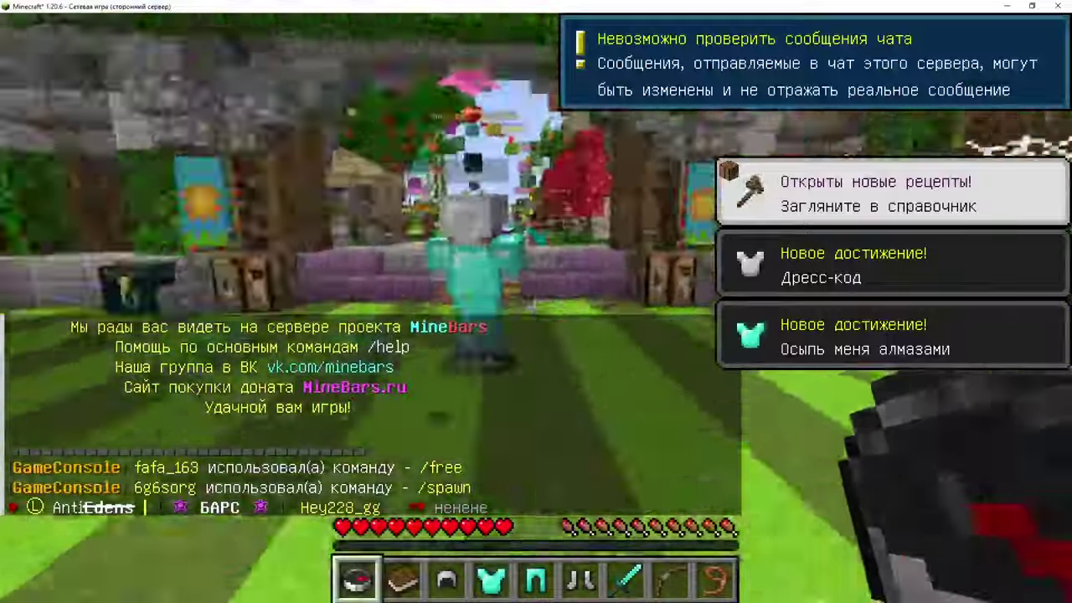
{"action": "key", "text": "w"}
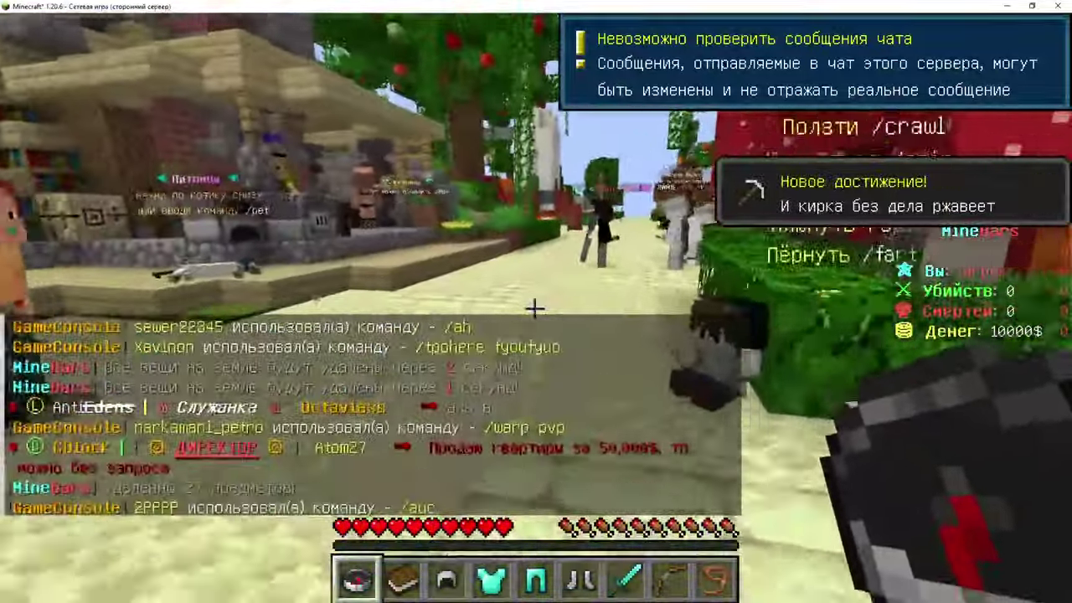
{"action": "key", "text": "e"}
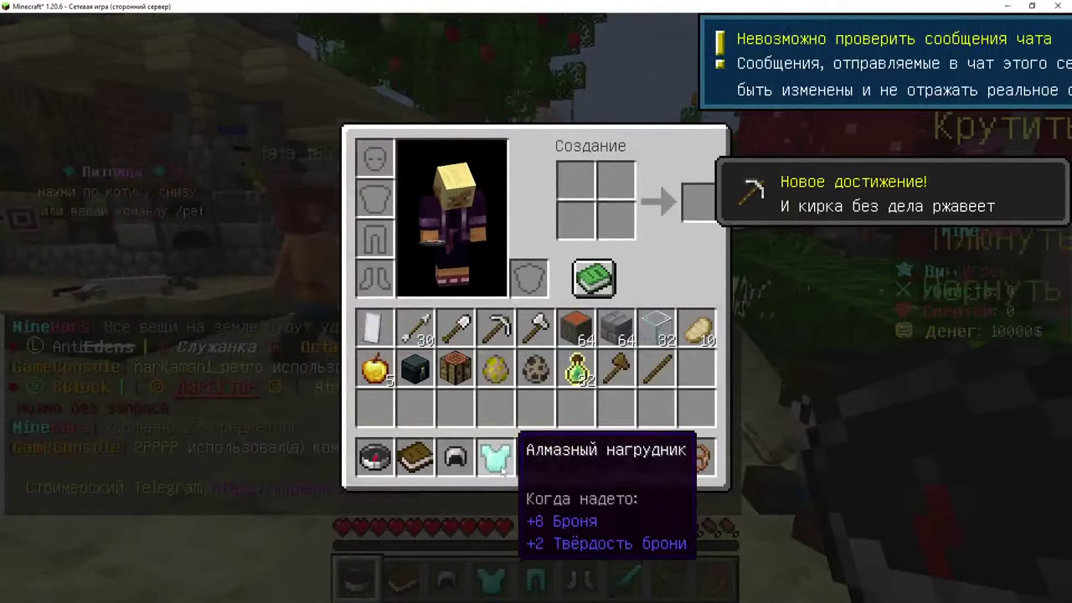
{"action": "left_click", "coordinate": [495, 457]}
{"action": "left_click", "coordinate": [375, 205]}
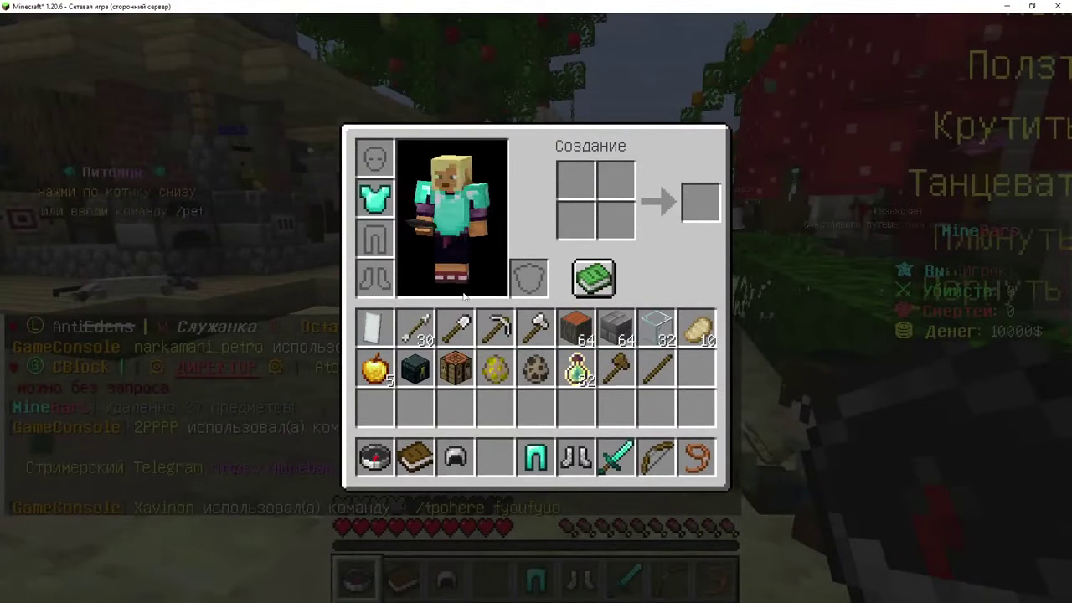
{"action": "left_click", "coordinate": [538, 459]}
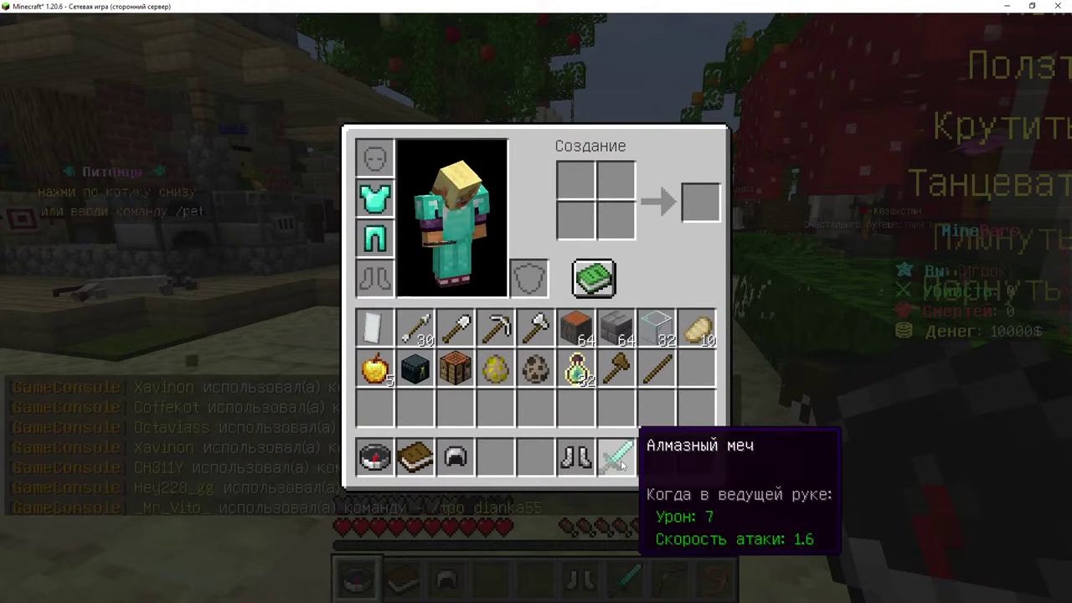
{"action": "left_click", "coordinate": [455, 456]}
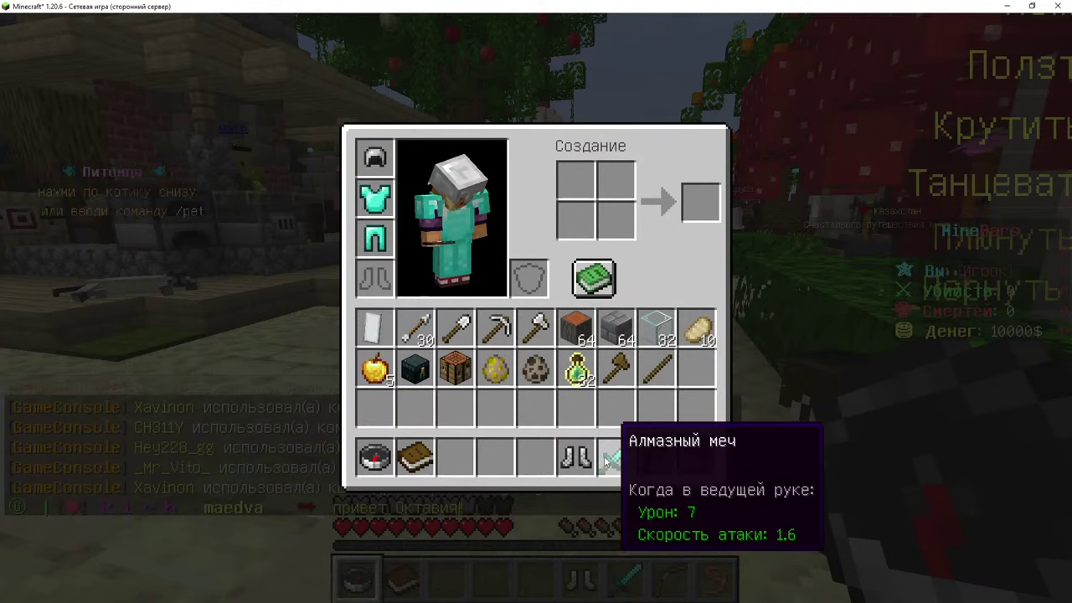
{"action": "left_click", "coordinate": [576, 456]}
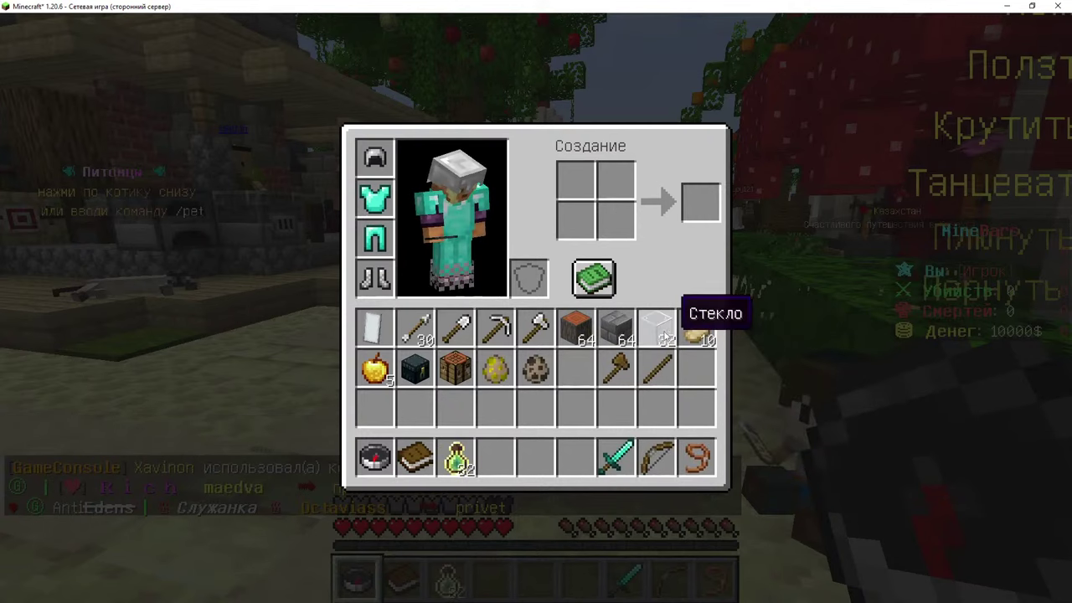
{"action": "key", "text": "e"}
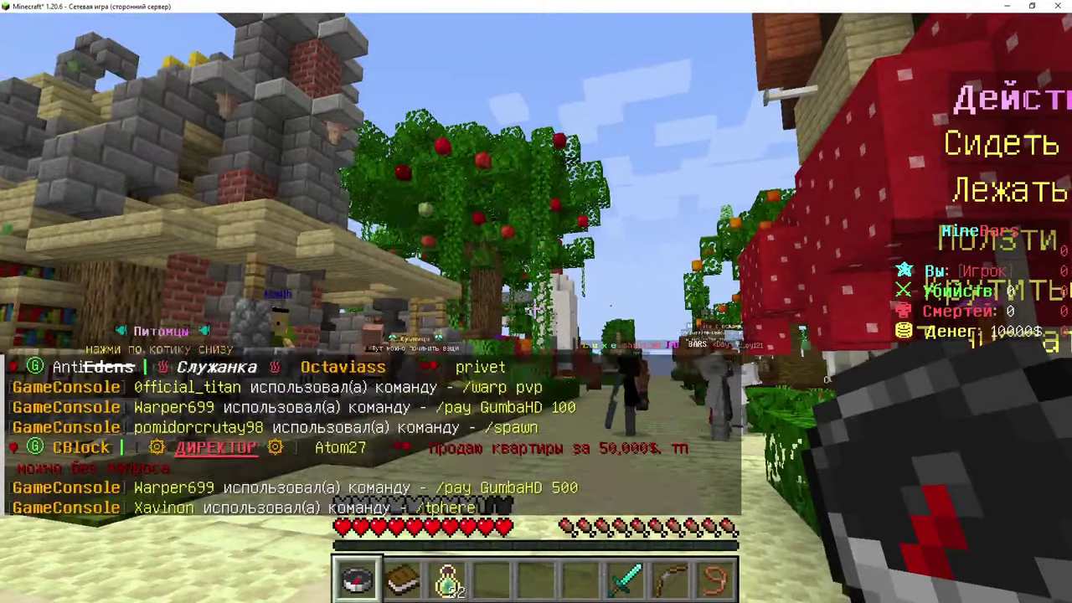
Step: Hold the experience bottles and try out /say and /me in chat, then cancel without sending
{"action": "key", "text": "3"}
{"action": "key", "text": "slash"}
{"action": "type", "text": "ыф"}
{"action": "key", "text": "BackSpace"}
{"action": "key", "text": "BackSpace"}
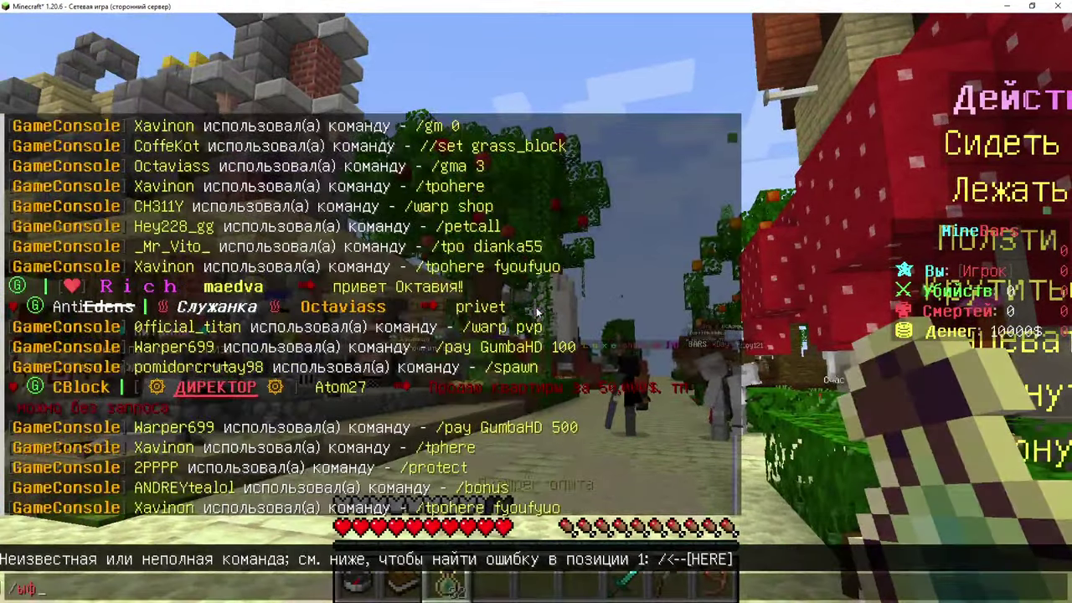
{"action": "type", "text": "Say"}
{"action": "key", "text": "BackSpace"}
{"action": "key", "text": "BackSpace"}
{"action": "key", "text": "BackSpace"}
{"action": "type", "text": "say"}
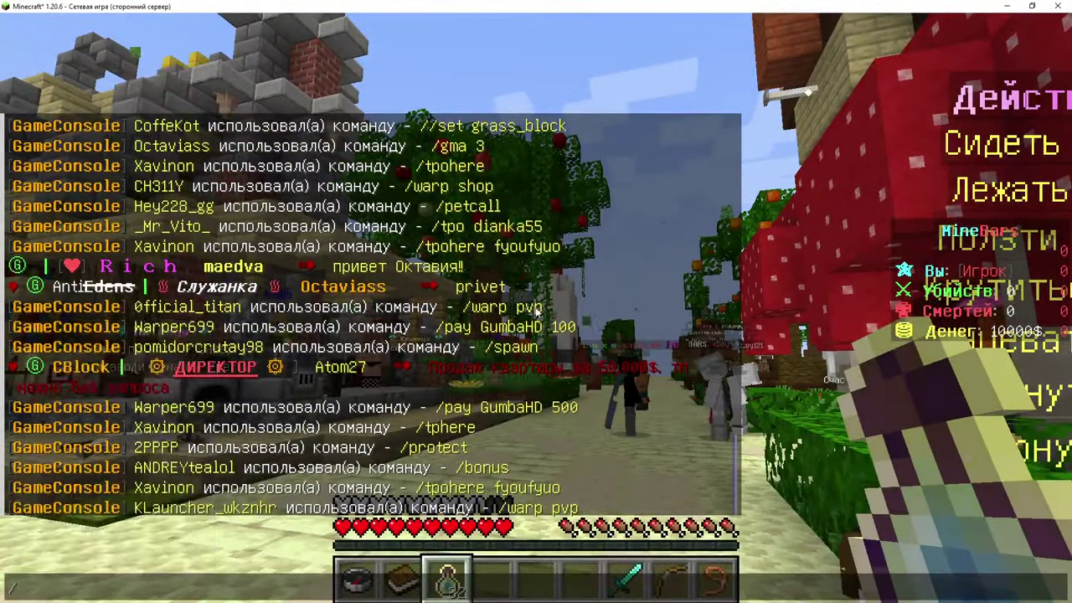
{"action": "key", "text": "BackSpace"}
{"action": "key", "text": "BackSpace"}
{"action": "key", "text": "BackSpace"}
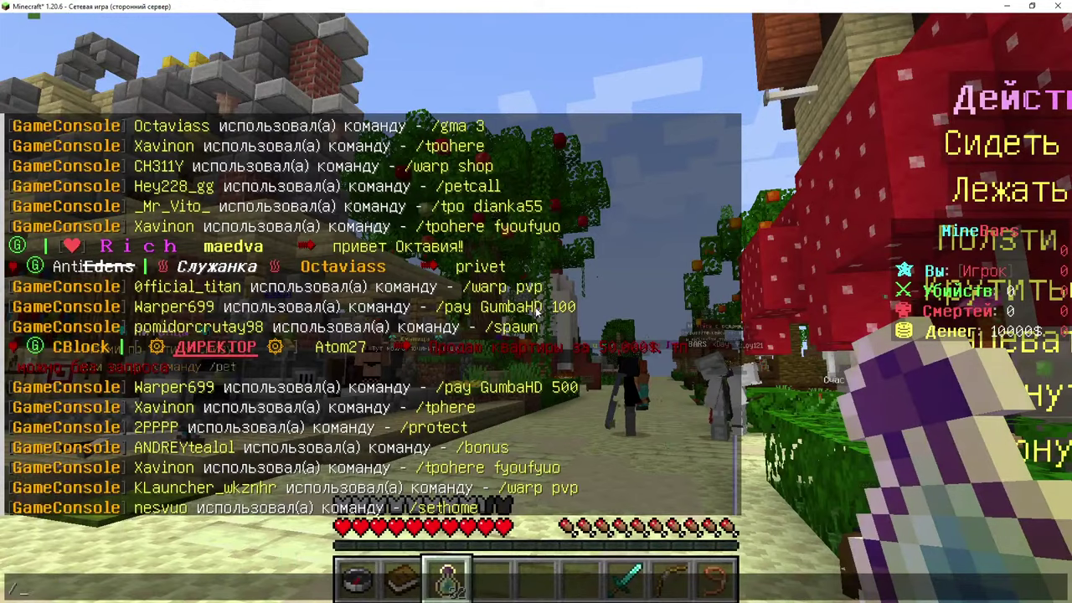
{"action": "type", "text": "m"}
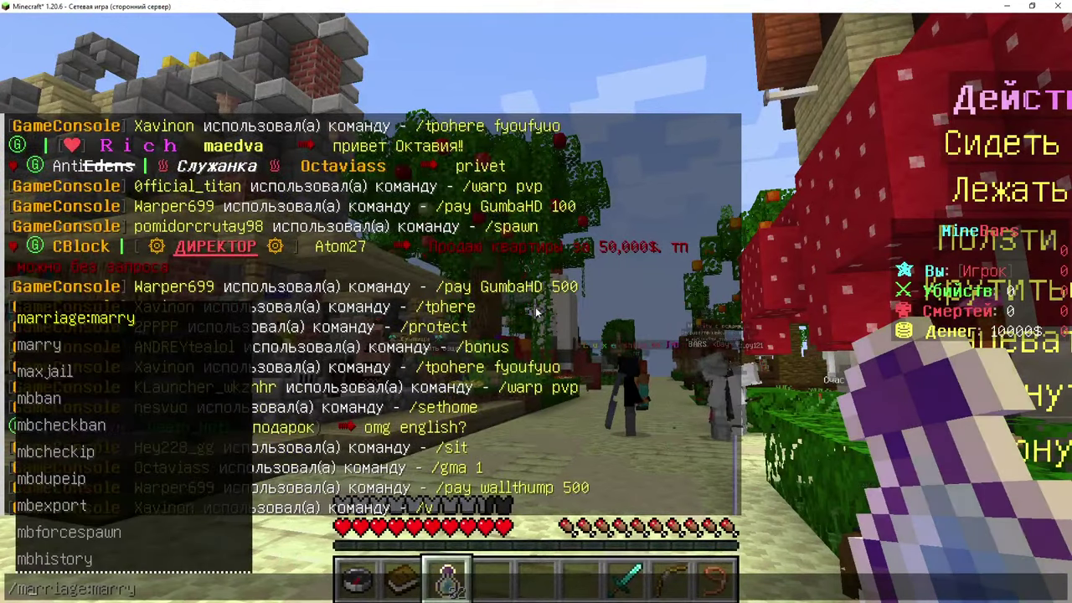
{"action": "type", "text": "e"}
{"action": "key", "text": "BackSpace"}
{"action": "key", "text": "BackSpace"}
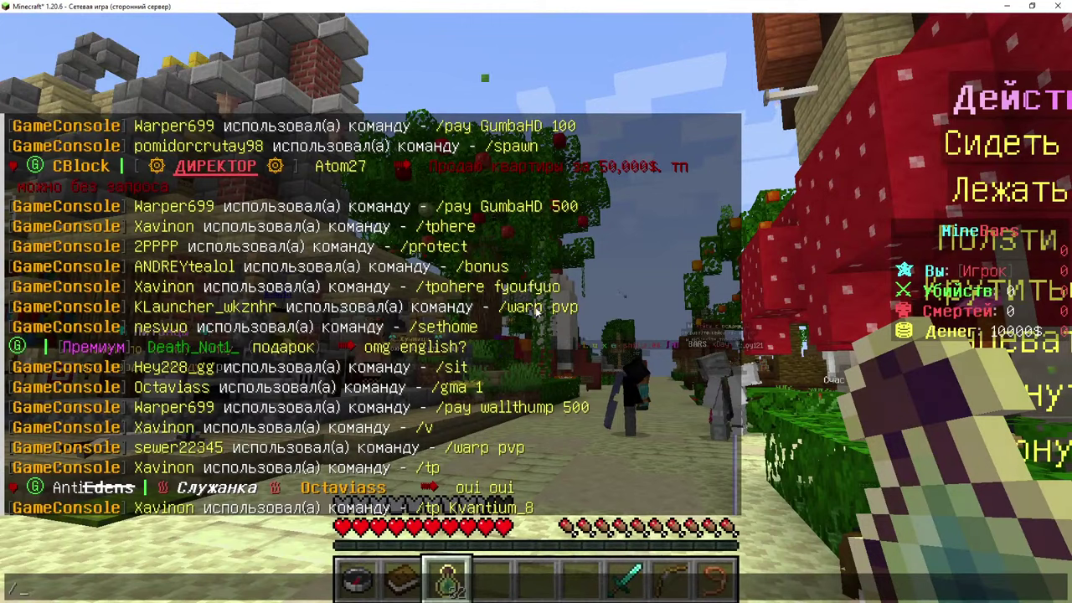
{"action": "type", "text": "s"}
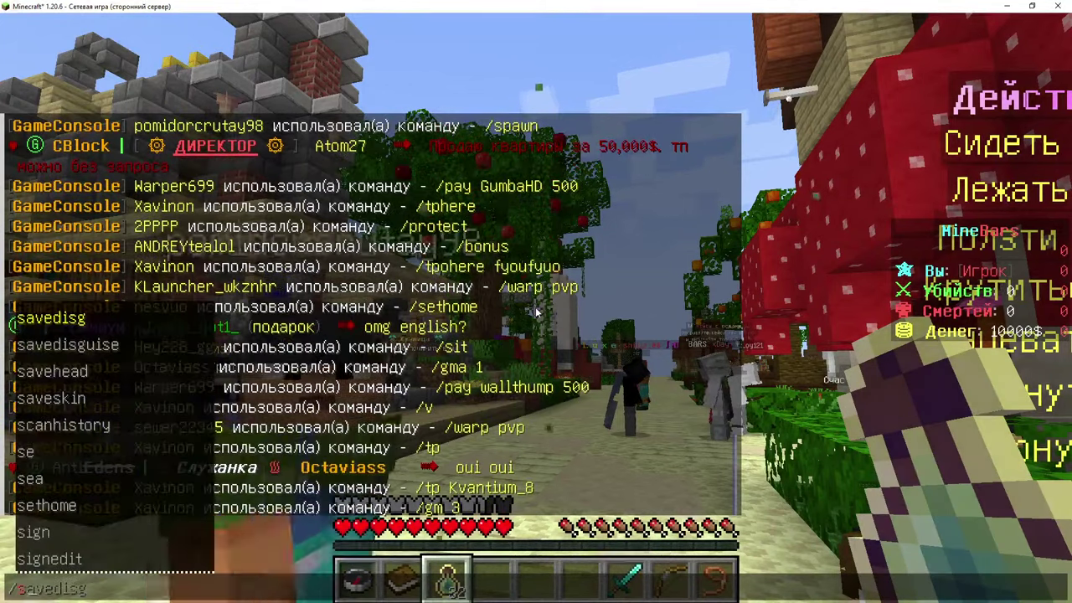
{"action": "type", "text": "ay при"}
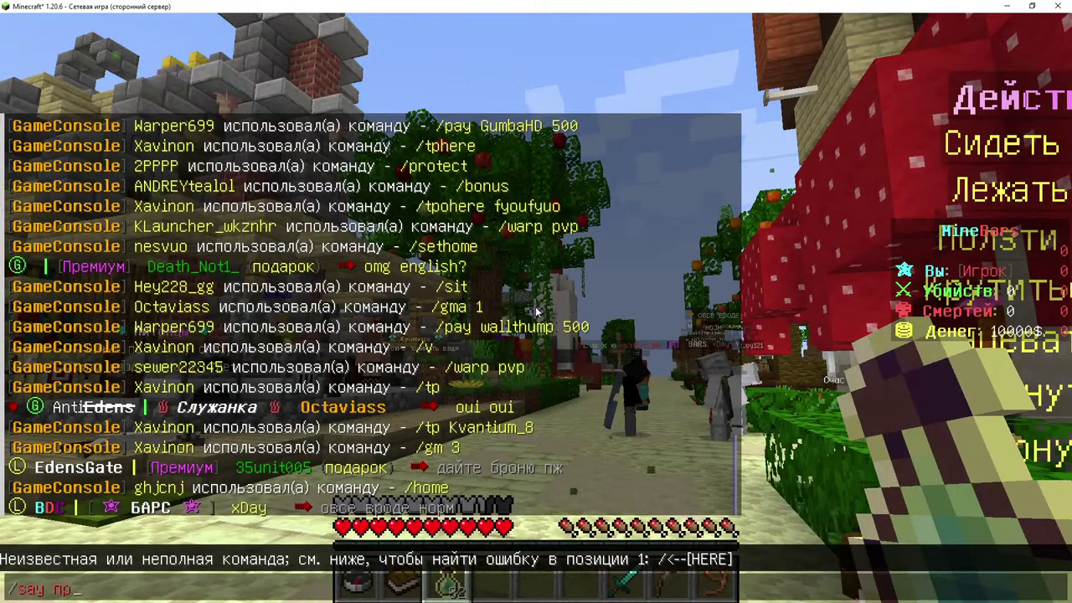
{"action": "key", "text": "BackSpace"}
{"action": "key", "text": "BackSpace"}
{"action": "key", "text": "BackSpace"}
{"action": "key", "text": "BackSpace"}
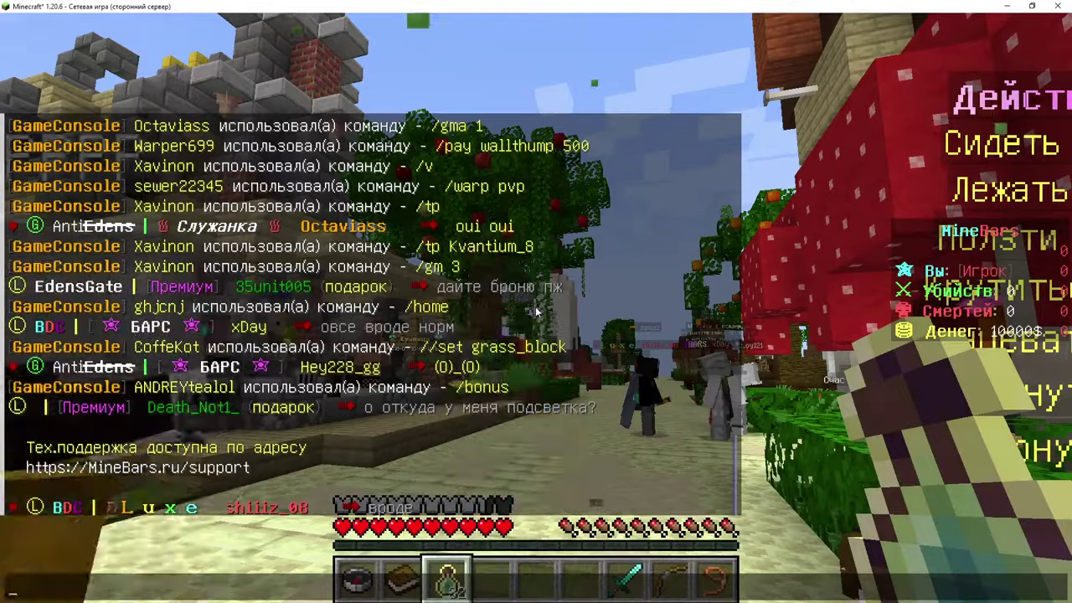
{"action": "type", "text": "ц"}
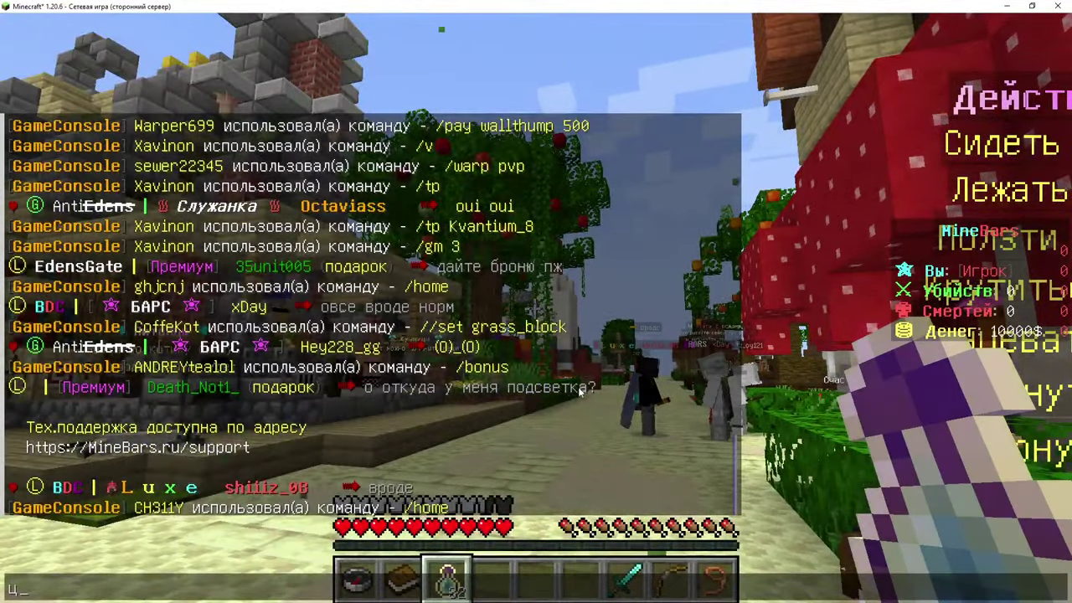
{"action": "key", "text": "Escape"}
{"action": "key", "text": "Escape"}
{"action": "key", "text": "Escape"}
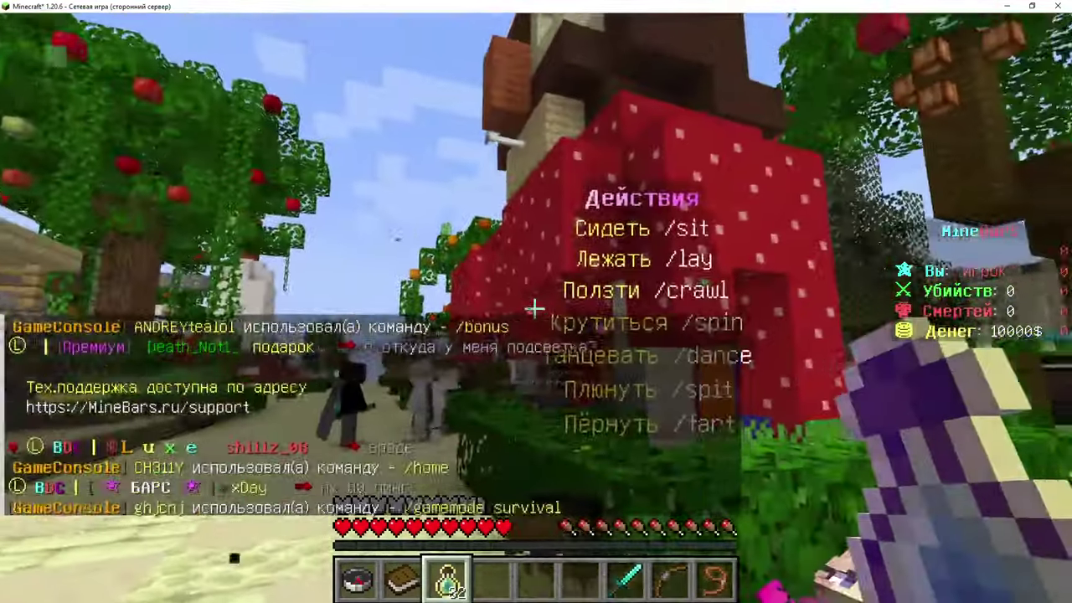
Step: Throw an experience bottle and walk into the Кузница smithy
{"action": "right_click", "coordinate": [534, 309]}
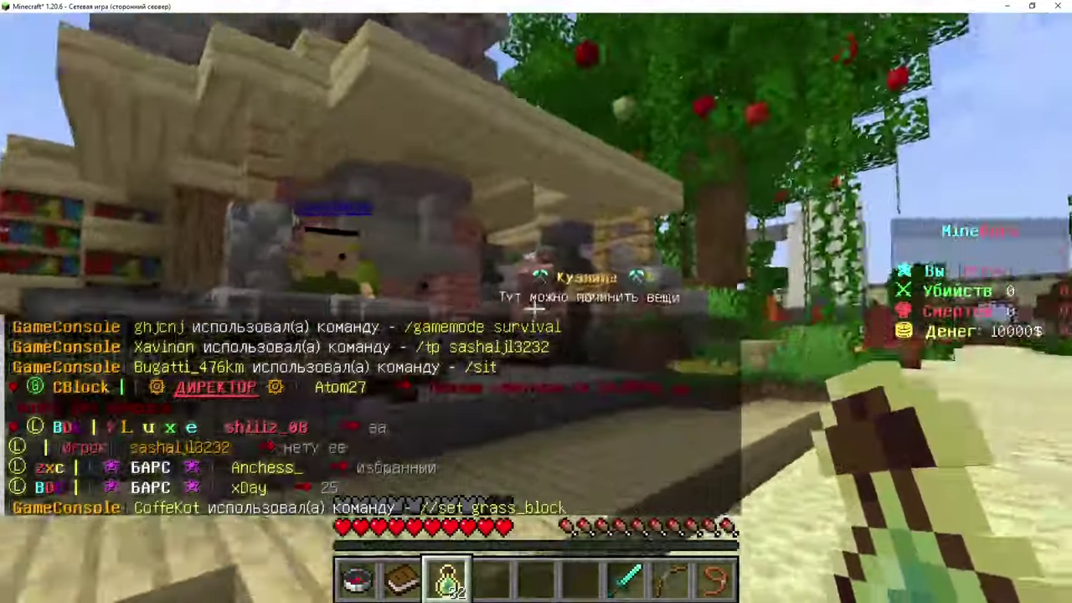
{"action": "key", "text": "w"}
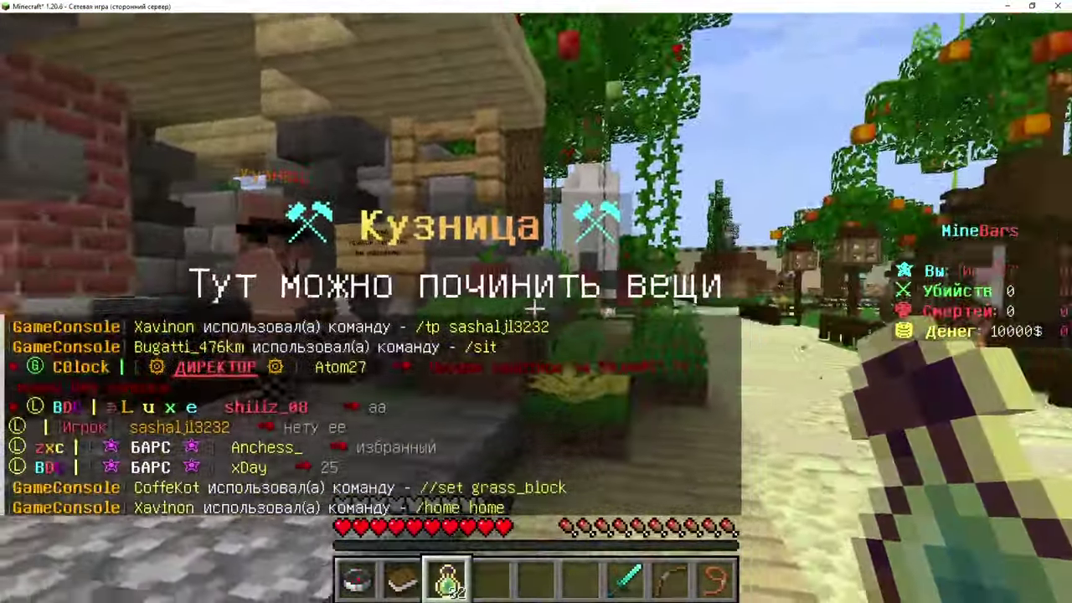
{"action": "key", "text": "w"}
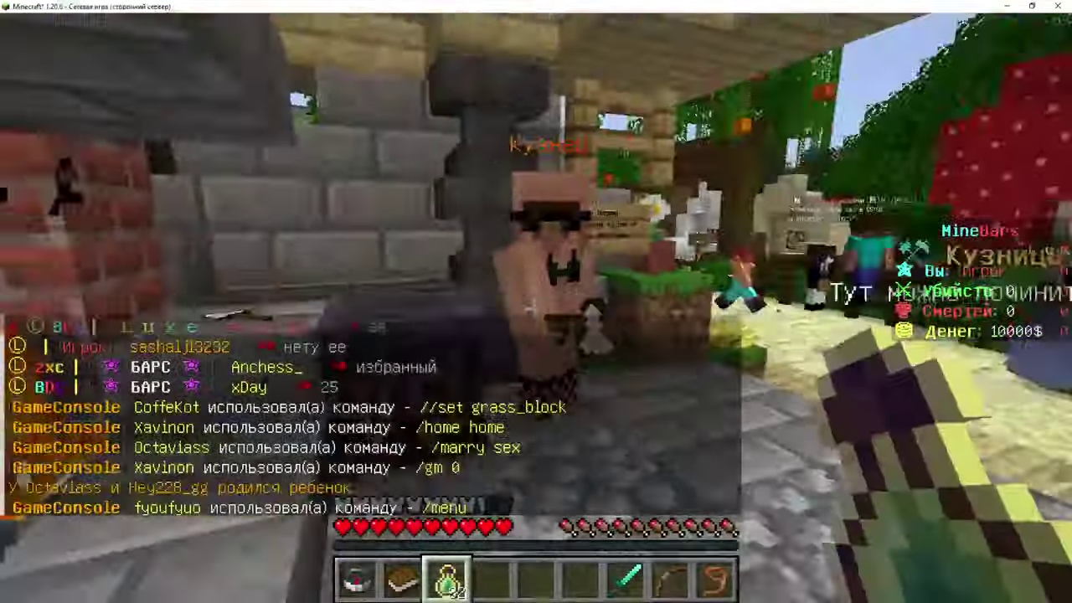
{"action": "right_click", "coordinate": [536, 301]}
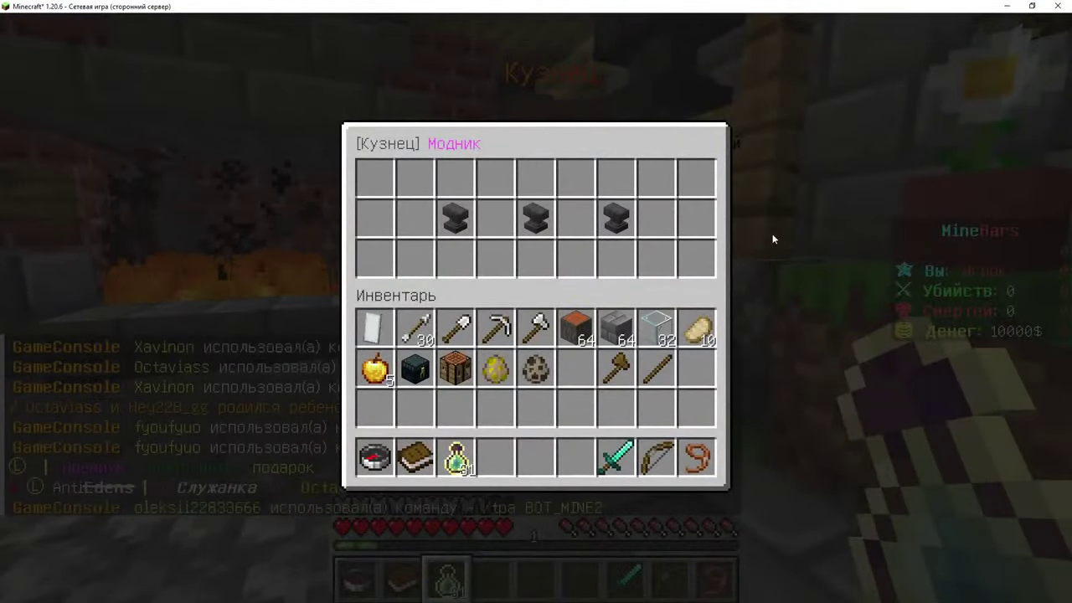
{"action": "left_click", "coordinate": [538, 210]}
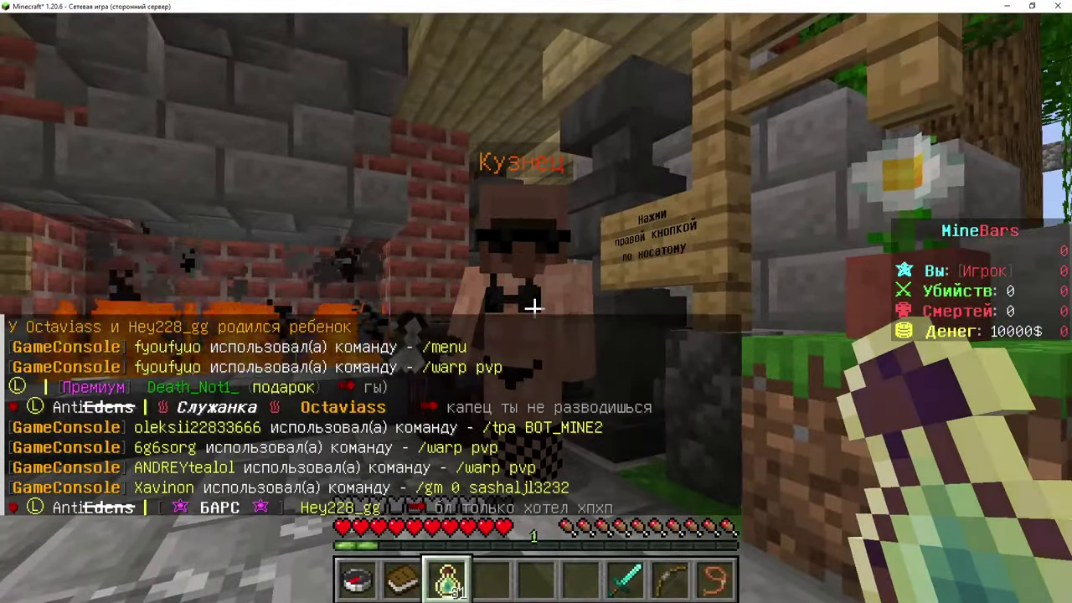
{"action": "key", "text": "slash"}
Step: Post the plain greeting 'привет' to the MineBars survival chat
{"action": "type", "text": "приве"}
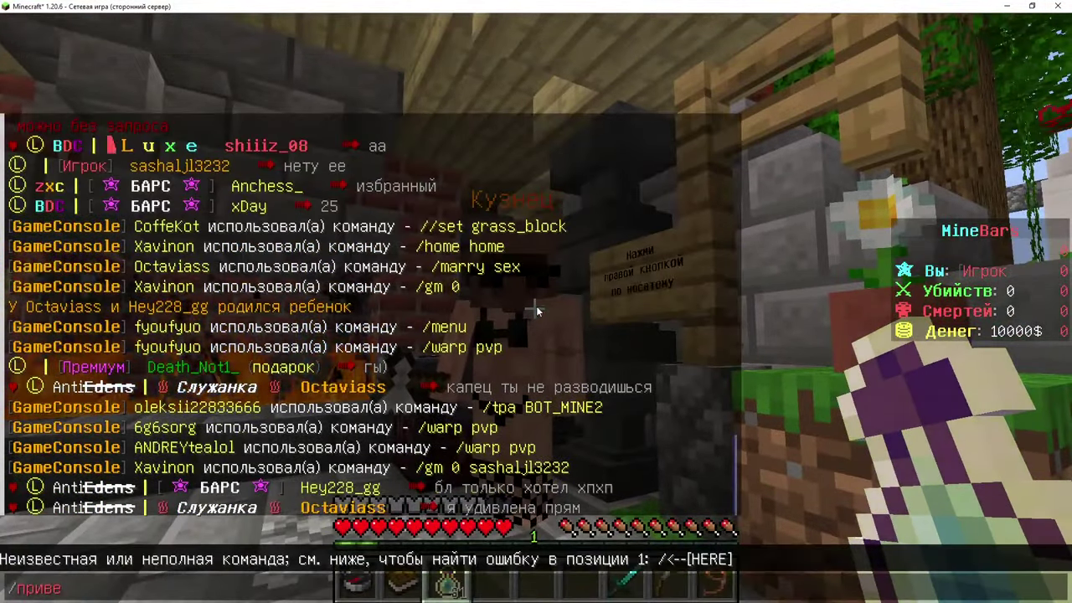
{"action": "key", "text": "BackSpace"}
{"action": "key", "text": "BackSpace"}
{"action": "key", "text": "BackSpace"}
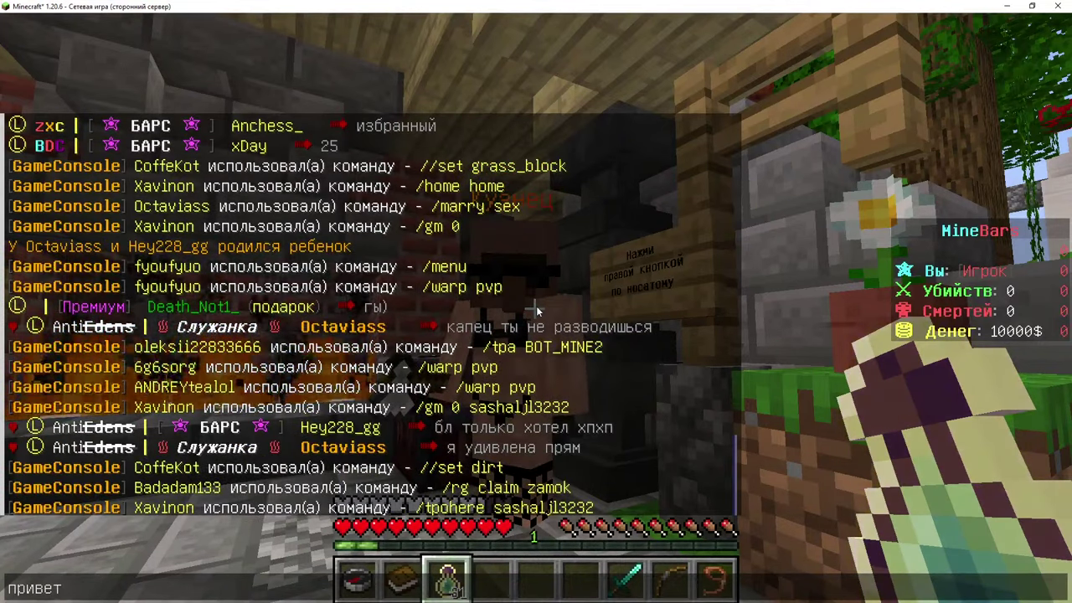
{"action": "key", "text": "Return"}
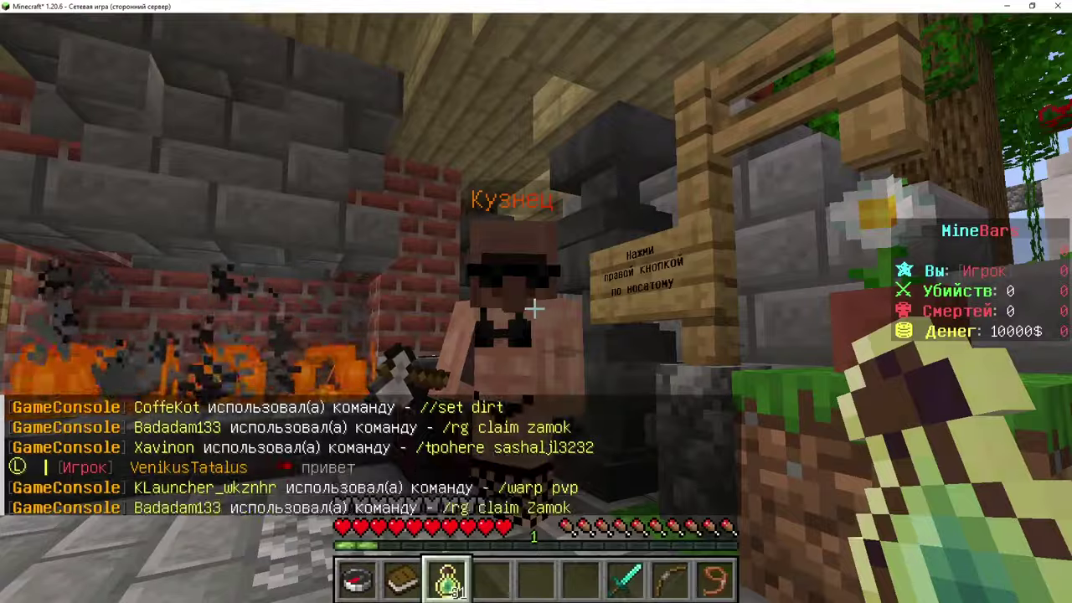
{"action": "key", "text": "Escape"}
{"action": "key", "text": "Escape"}
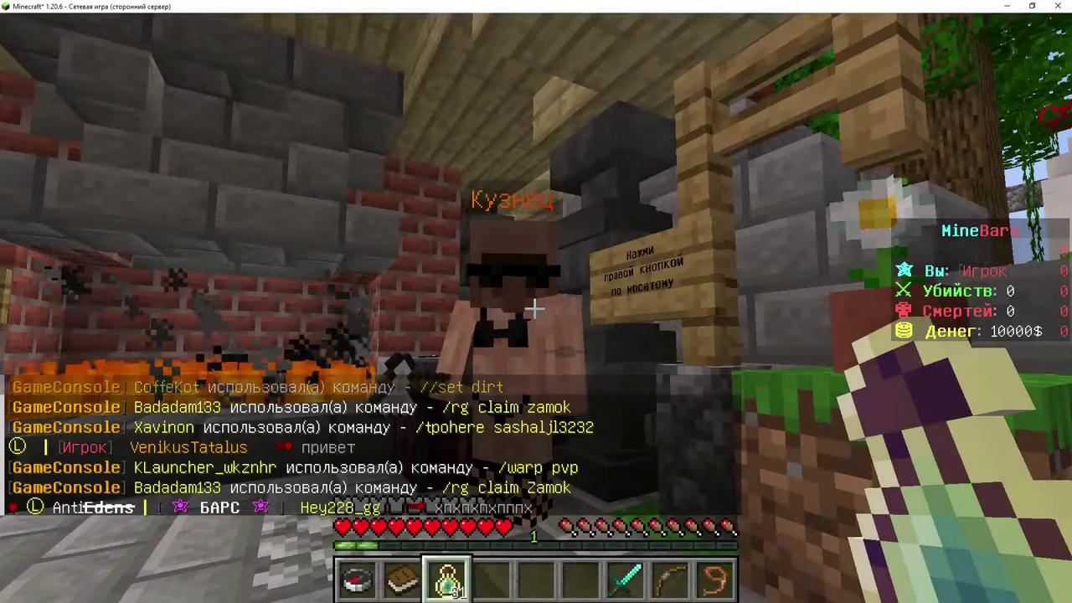
Step: Walk past the red rocket building to the apple tree and throw two experience bottles
{"action": "key", "text": "w"}
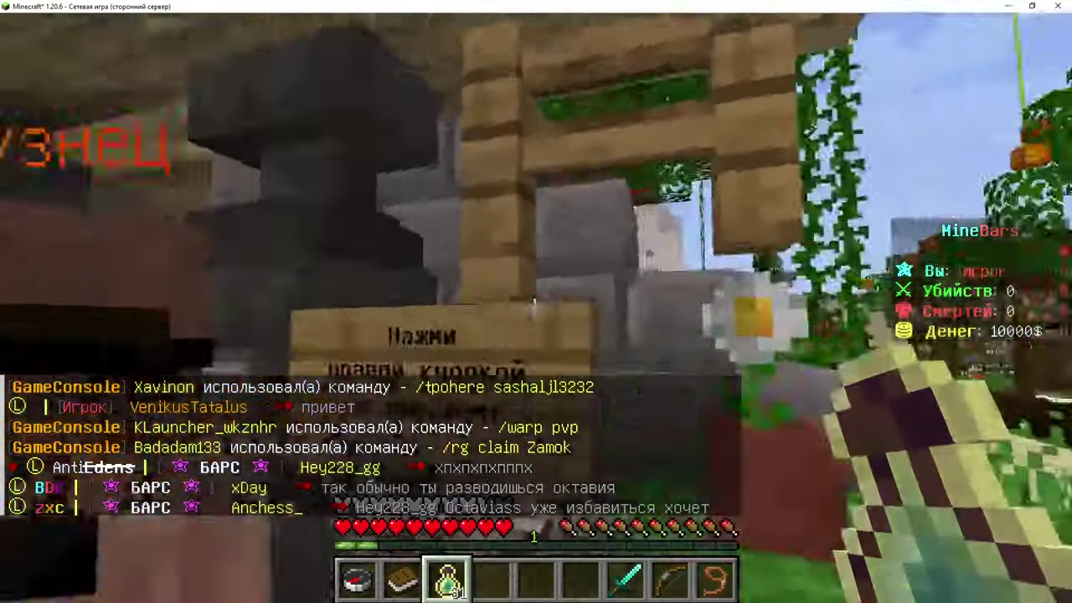
{"action": "key", "text": "w"}
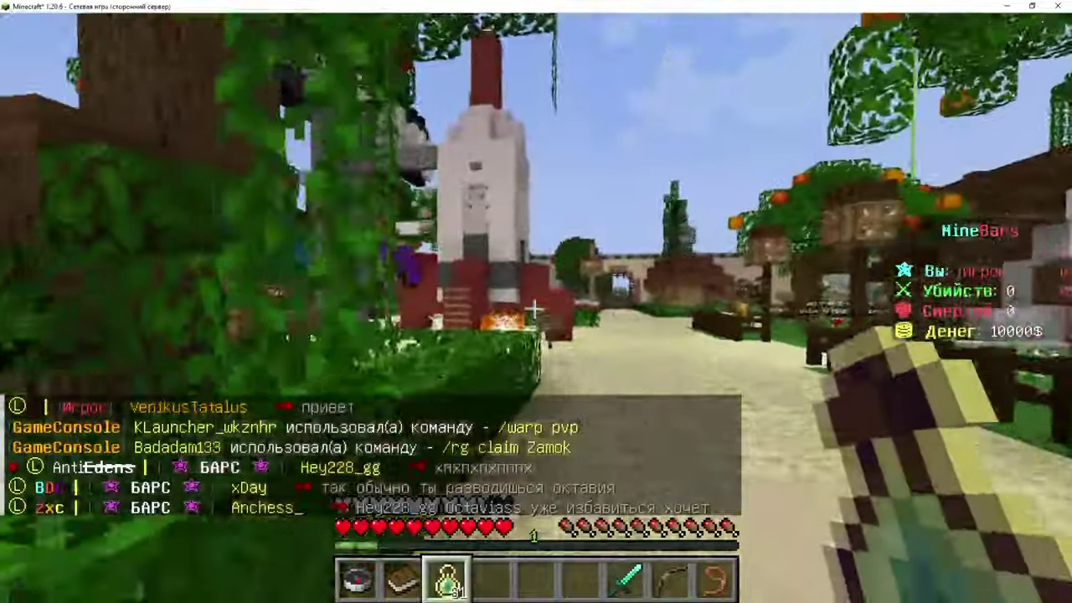
{"action": "key", "text": "w"}
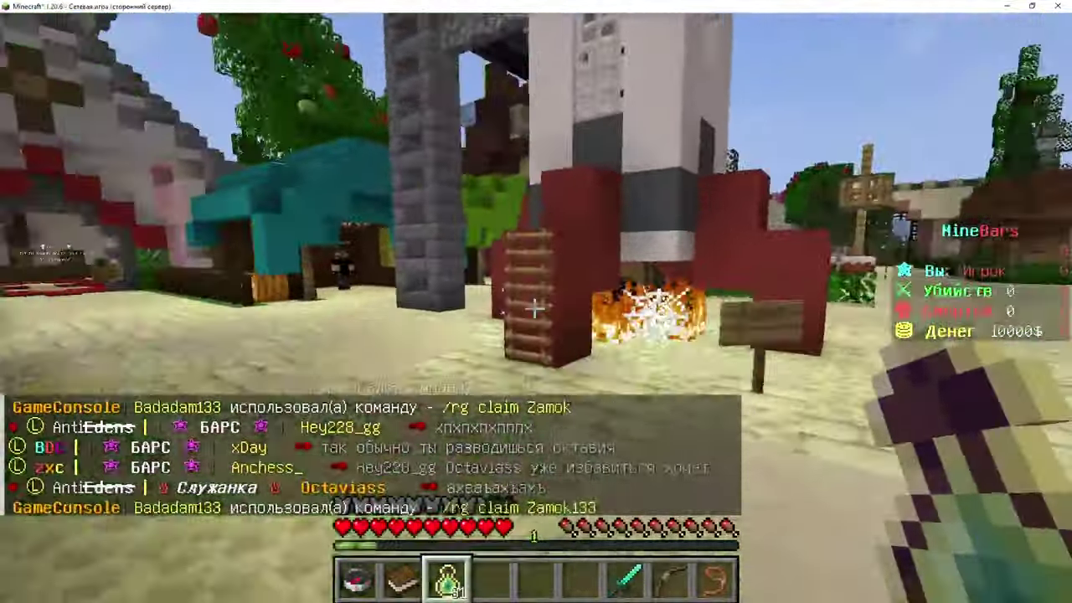
{"action": "key", "text": "w"}
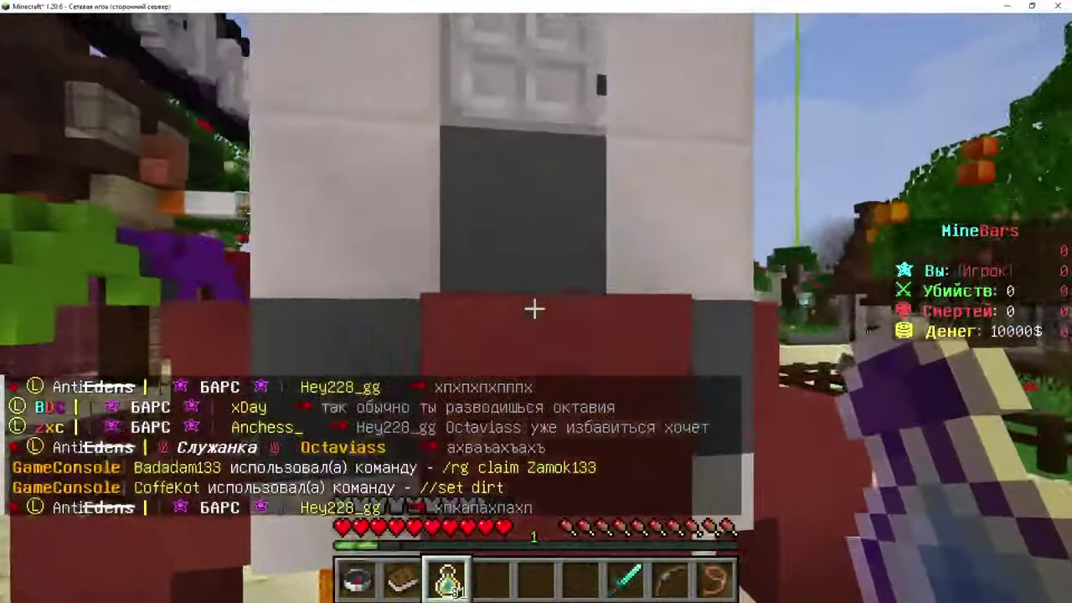
{"action": "key", "text": "w"}
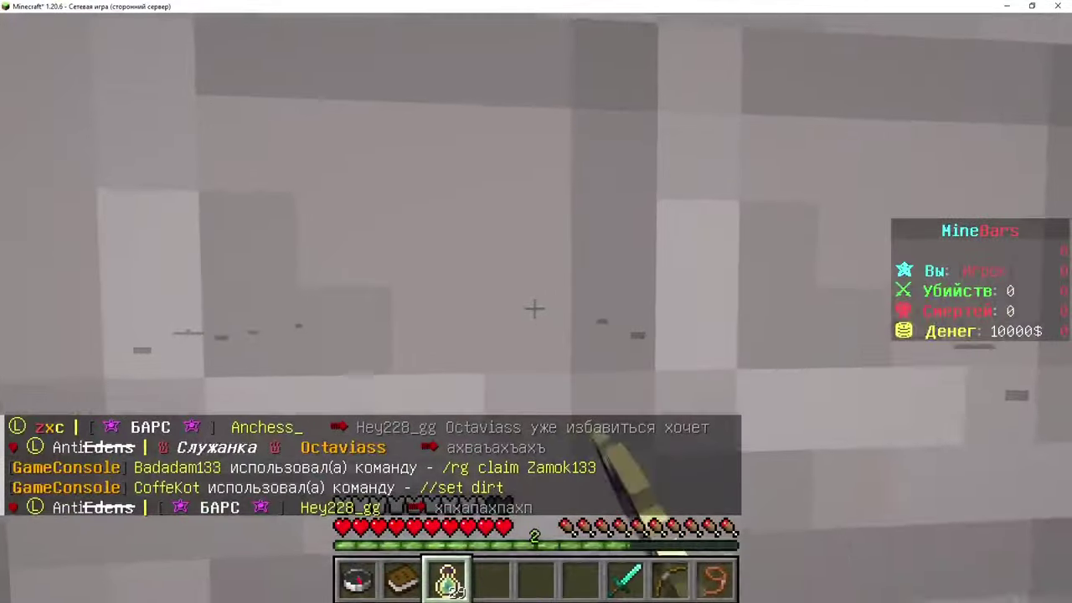
{"action": "key", "text": "w"}
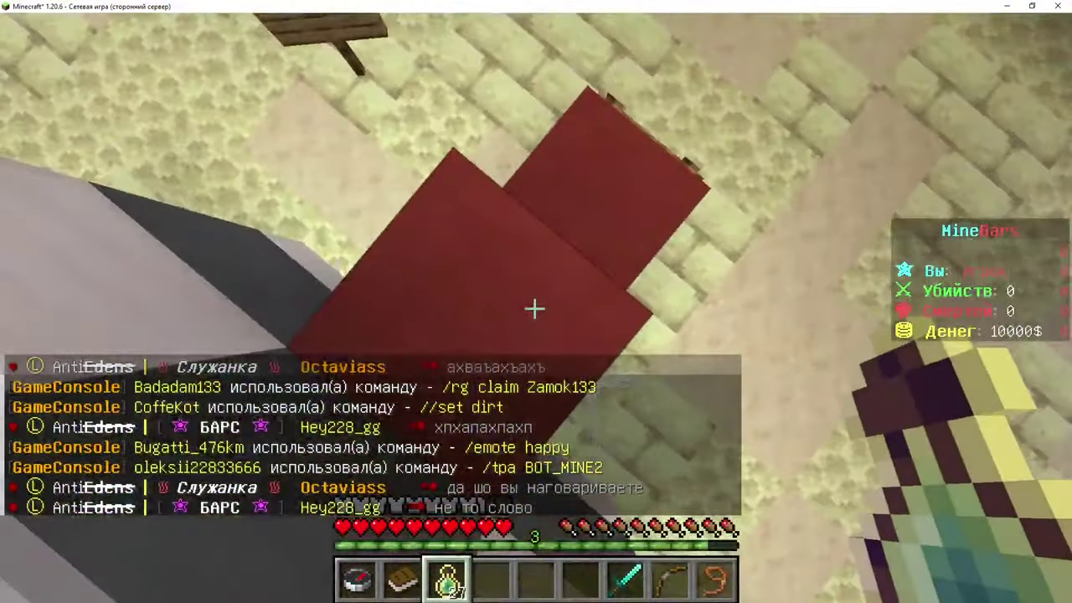
{"action": "right_click", "coordinate": [534, 308]}
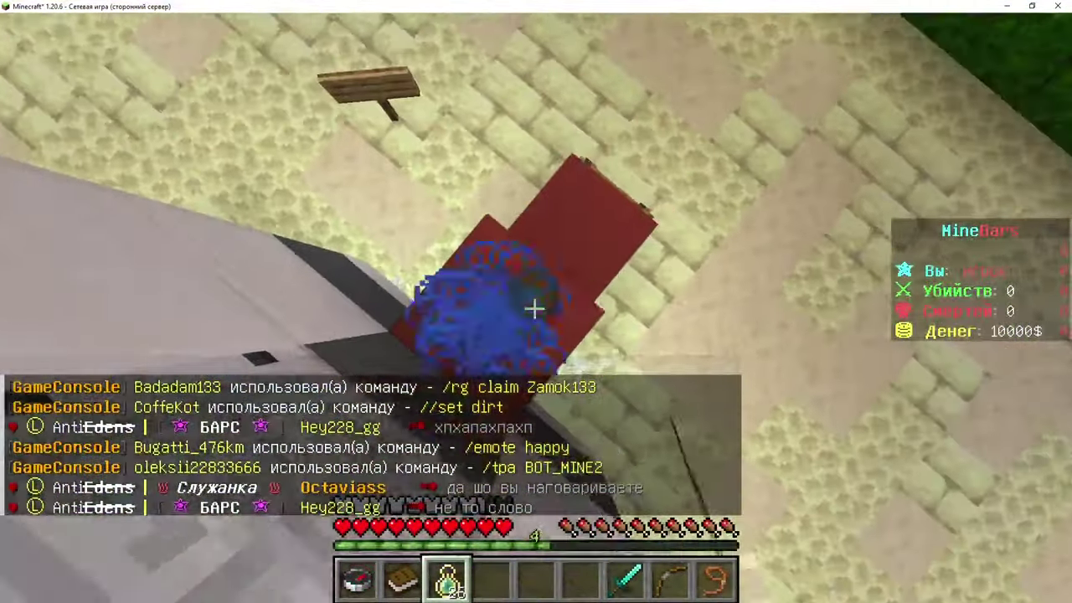
{"action": "right_click", "coordinate": [535, 309]}
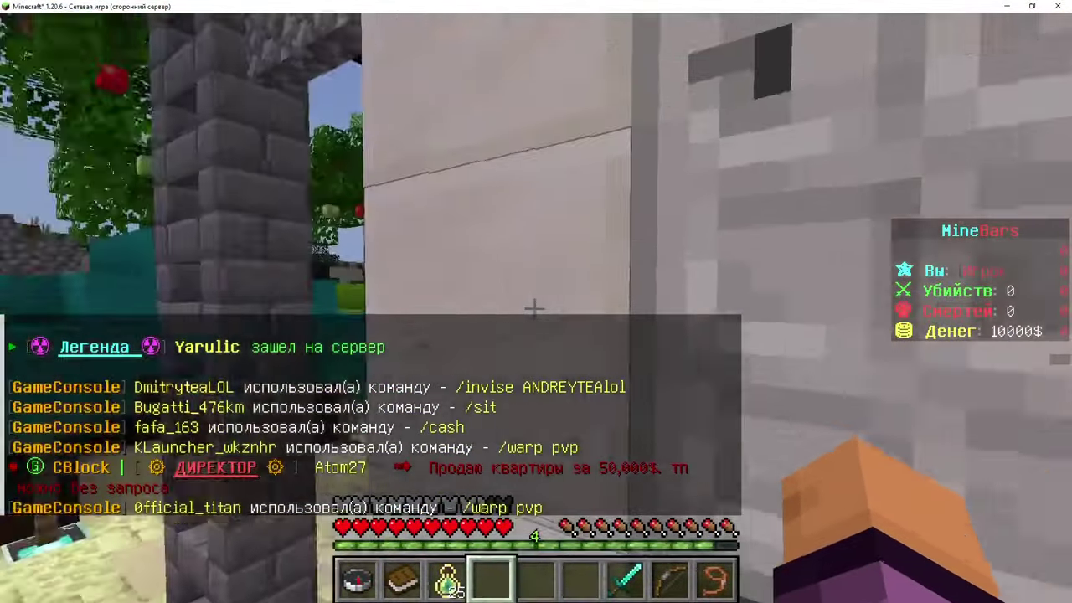
Step: Switch to the diamond sword and walk into the church up to the priest at the altar
{"action": "key", "text": "w"}
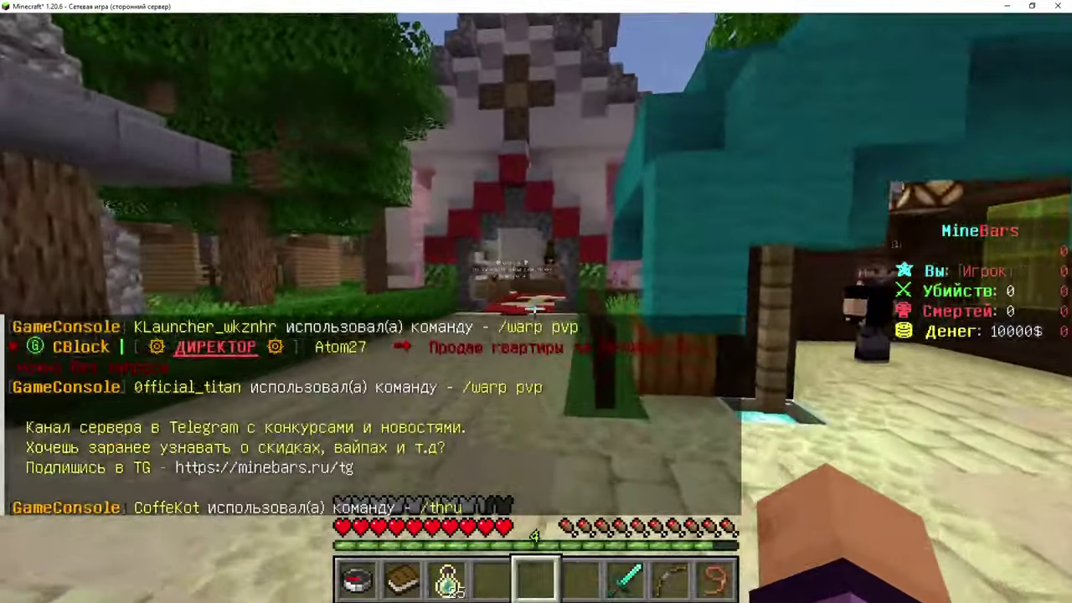
{"action": "scroll", "coordinate": [536, 302], "scroll_direction": "down", "scroll_amount": 2}
{"action": "key", "text": "w"}
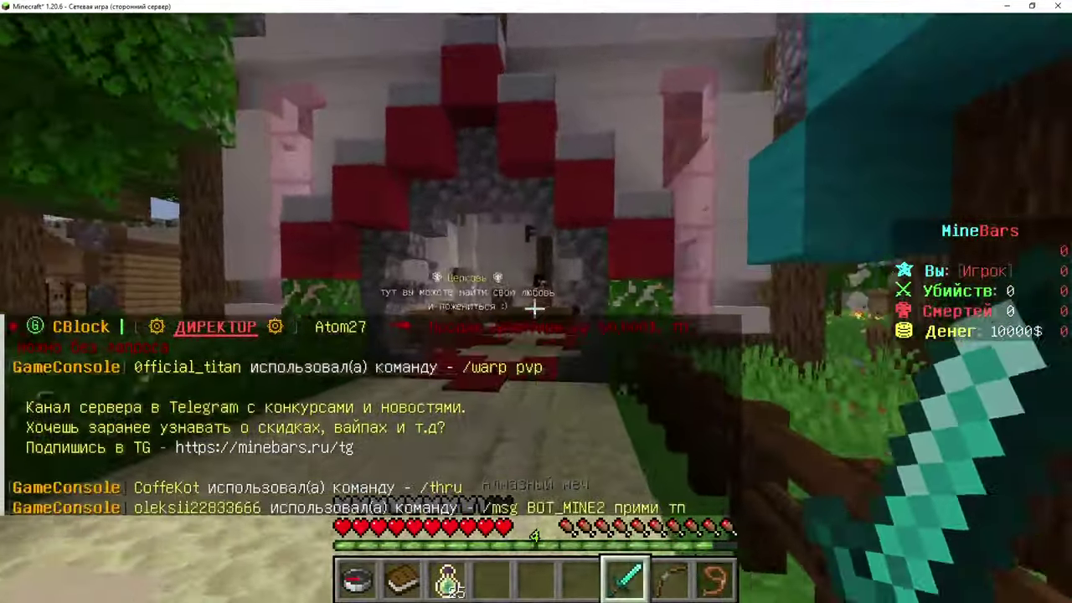
{"action": "key", "text": "w"}
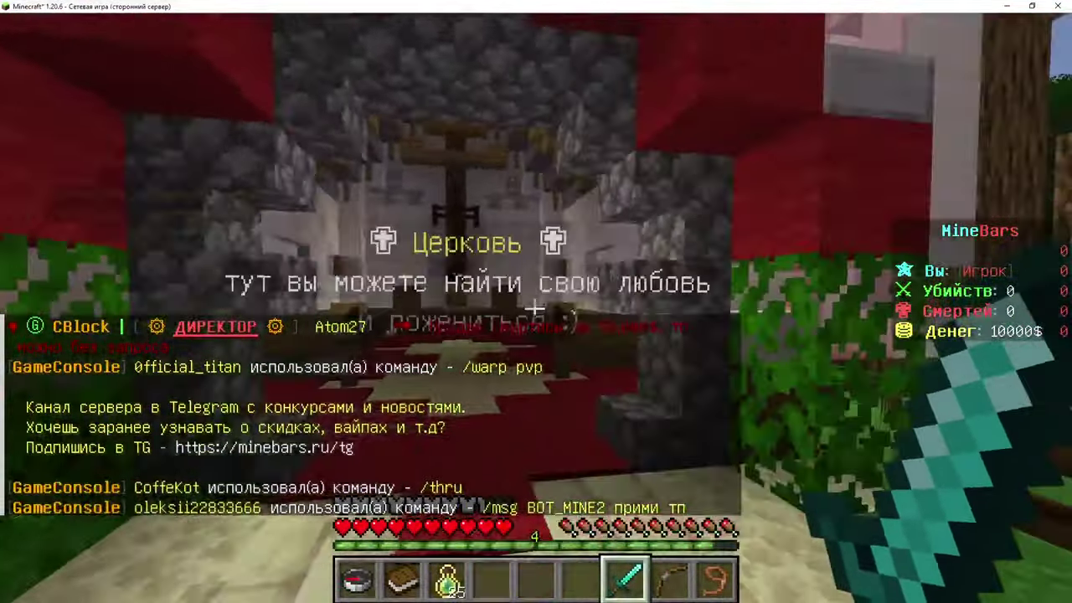
{"action": "key", "text": "w"}
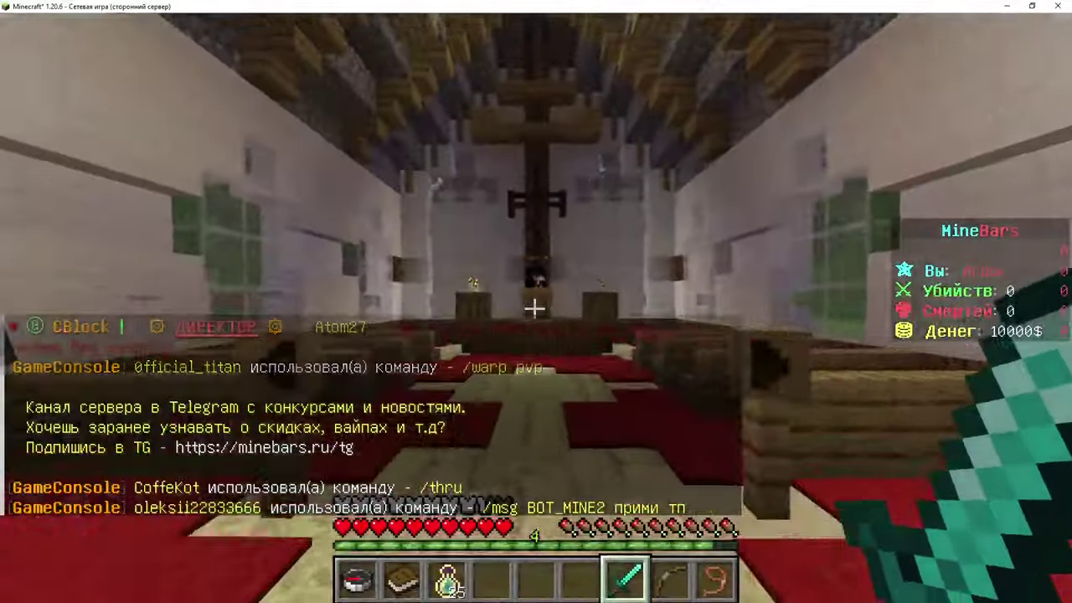
{"action": "key", "text": "w"}
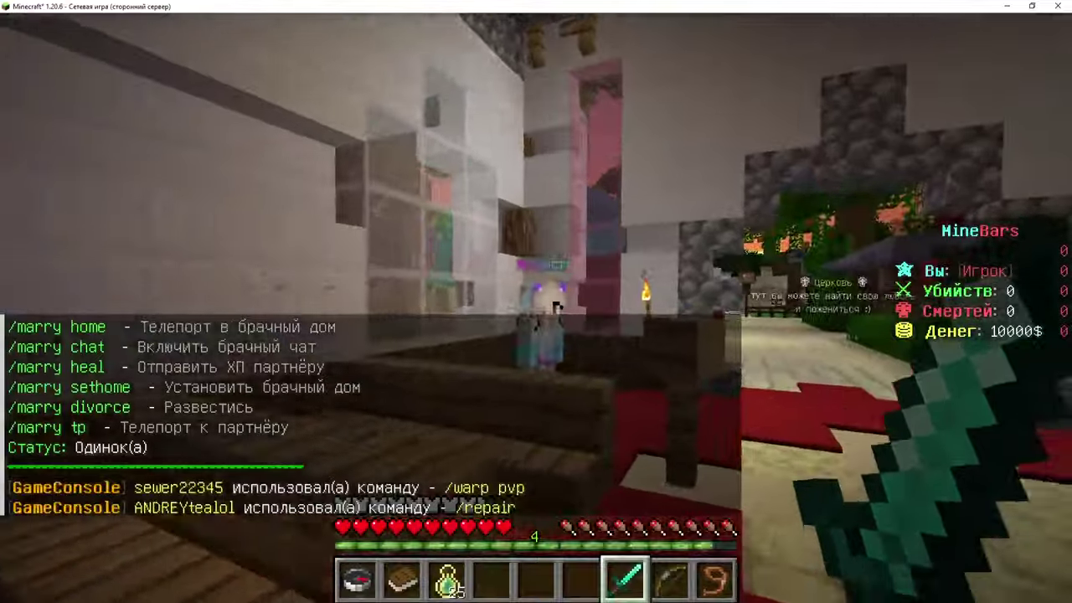
Step: Walk out of the church along the spawn path to the Колесо Фортуны building and bring up chat
{"action": "key", "text": "w"}
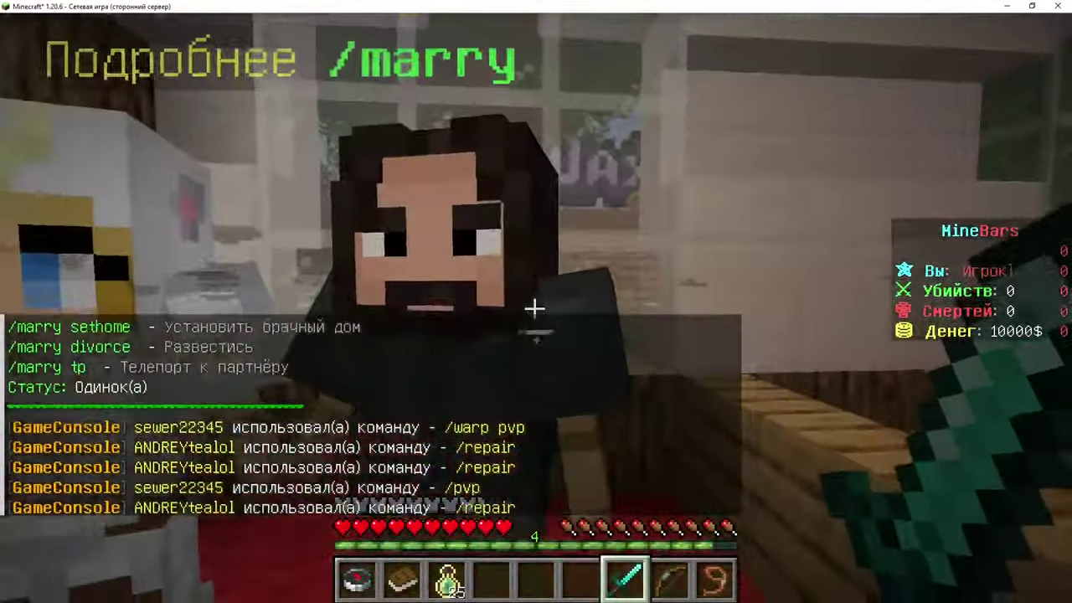
{"action": "key", "text": "w"}
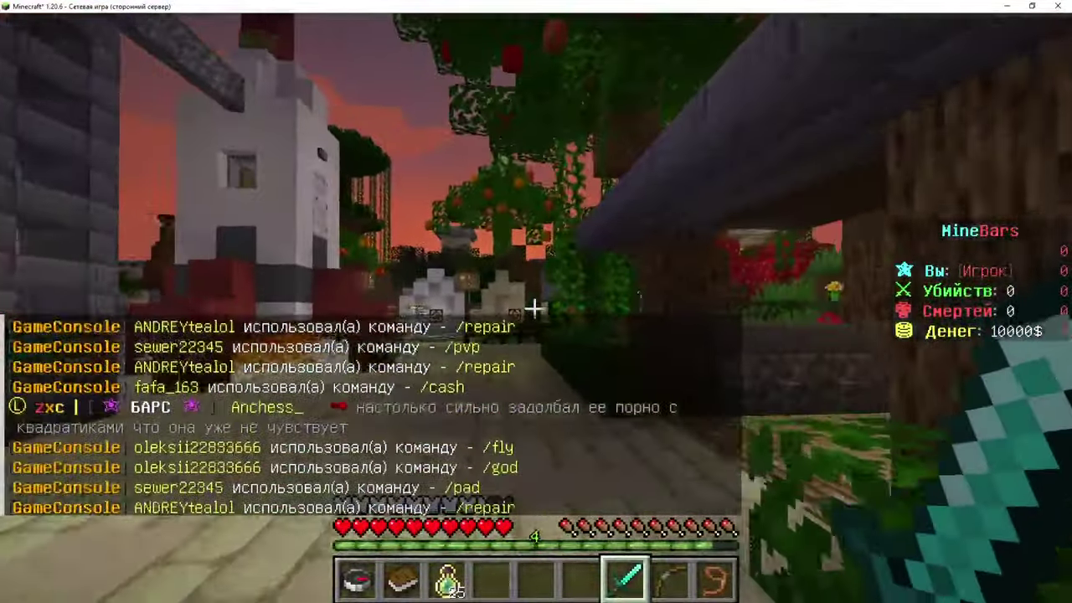
{"action": "key", "text": "w"}
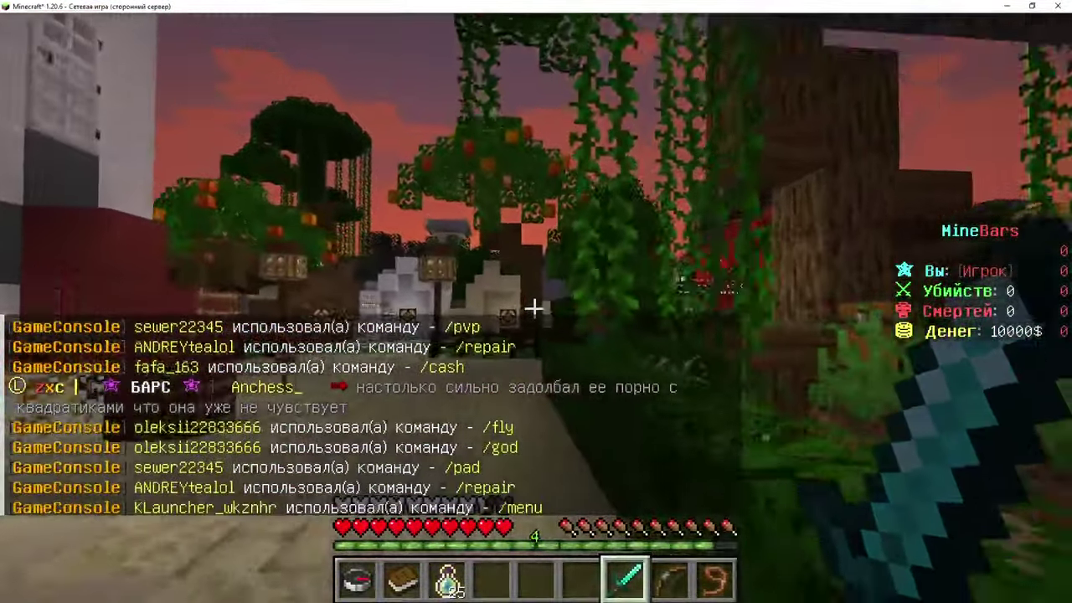
{"action": "key", "text": "w"}
{"action": "key", "text": "w"}
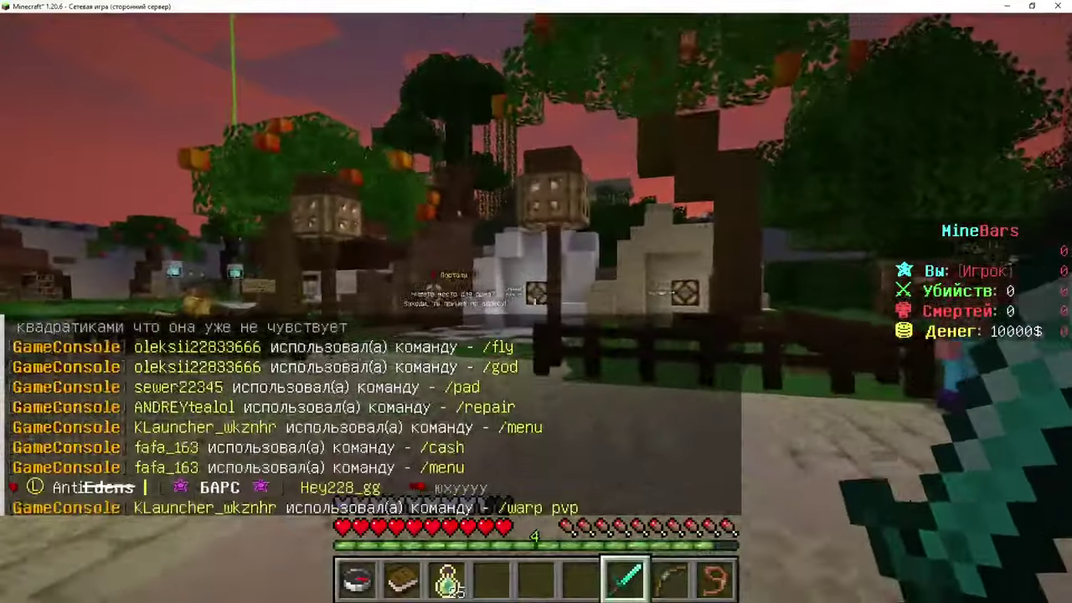
{"action": "key", "text": "w"}
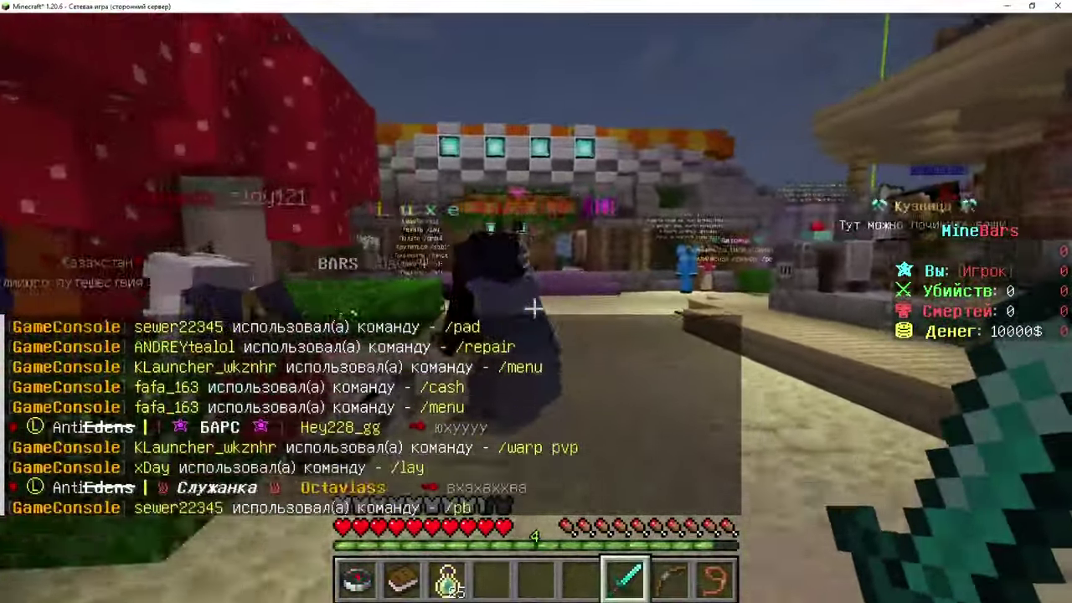
{"action": "key", "text": "w"}
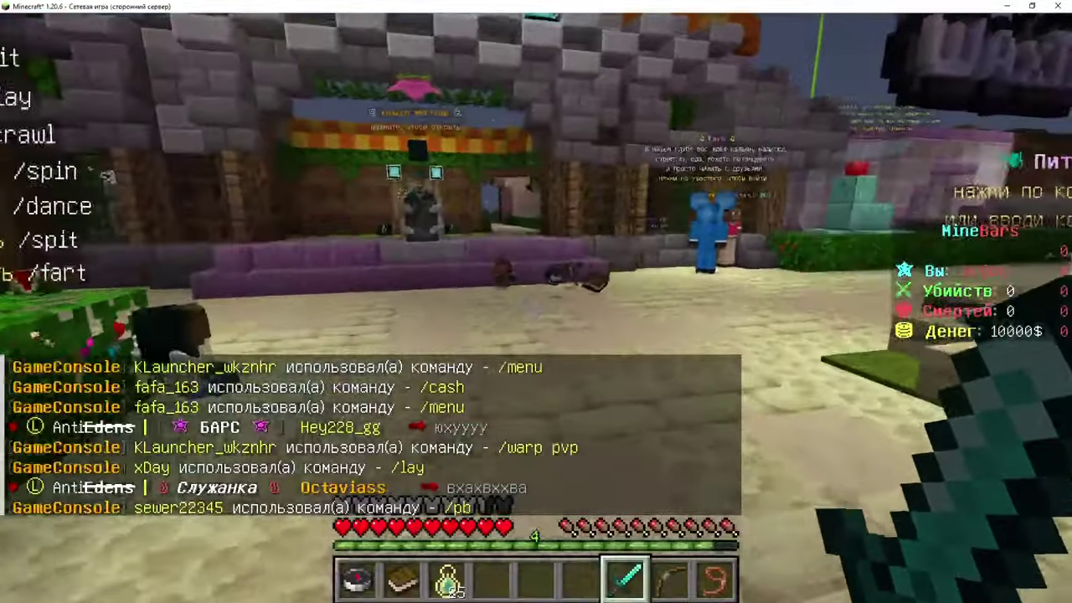
{"action": "key", "text": "w"}
{"action": "key", "text": "slash"}
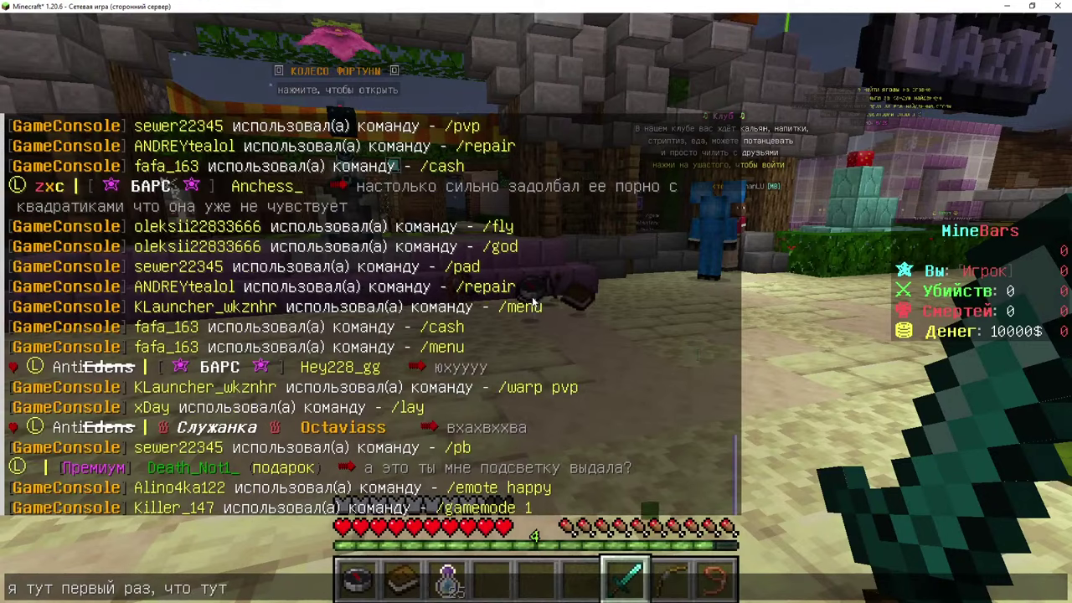
Step: Send 'я тут первый раз, что тут' to chat and pick up the dropped items
{"action": "type", "text": "а"}
{"action": "key", "text": "Return"}
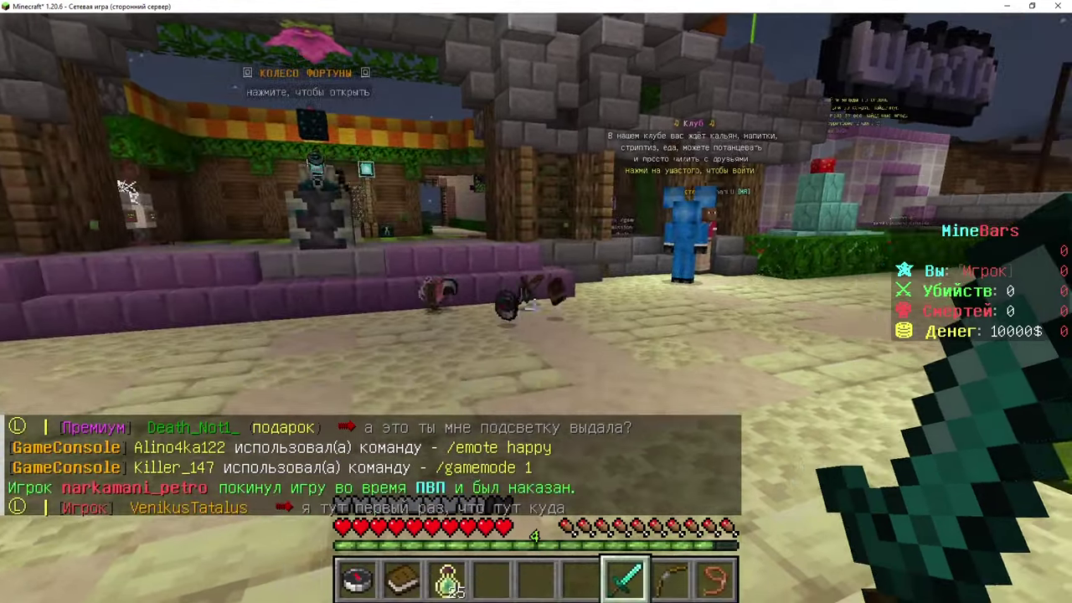
{"action": "key", "text": "e"}
{"action": "key", "text": "e"}
{"action": "key", "text": "w"}
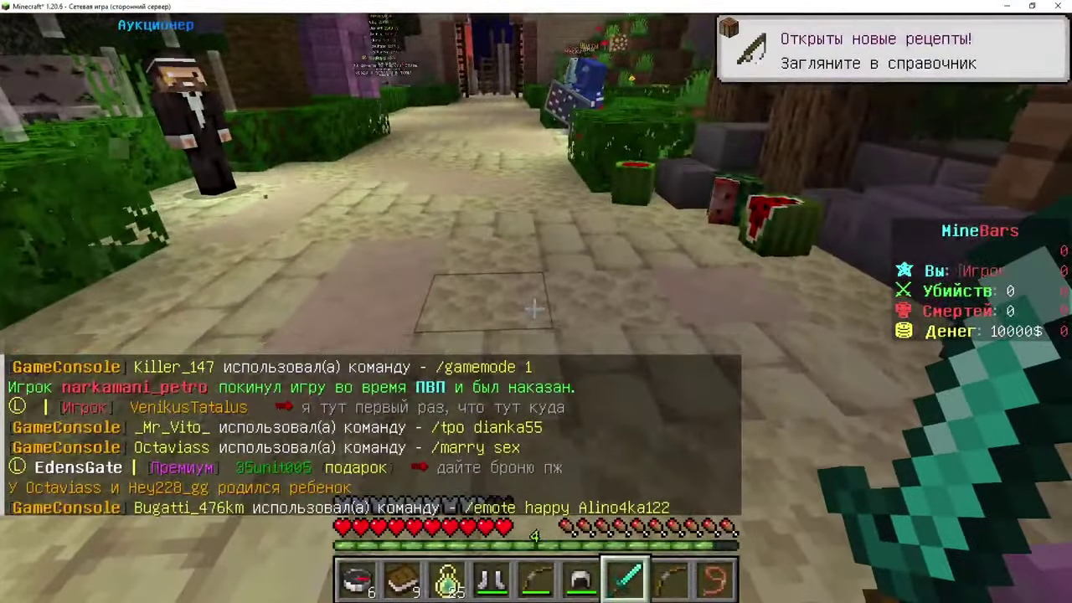
Step: Equip the bow and walk into the purple parkour gate
{"action": "key", "text": "8"}
{"action": "key", "text": "w"}
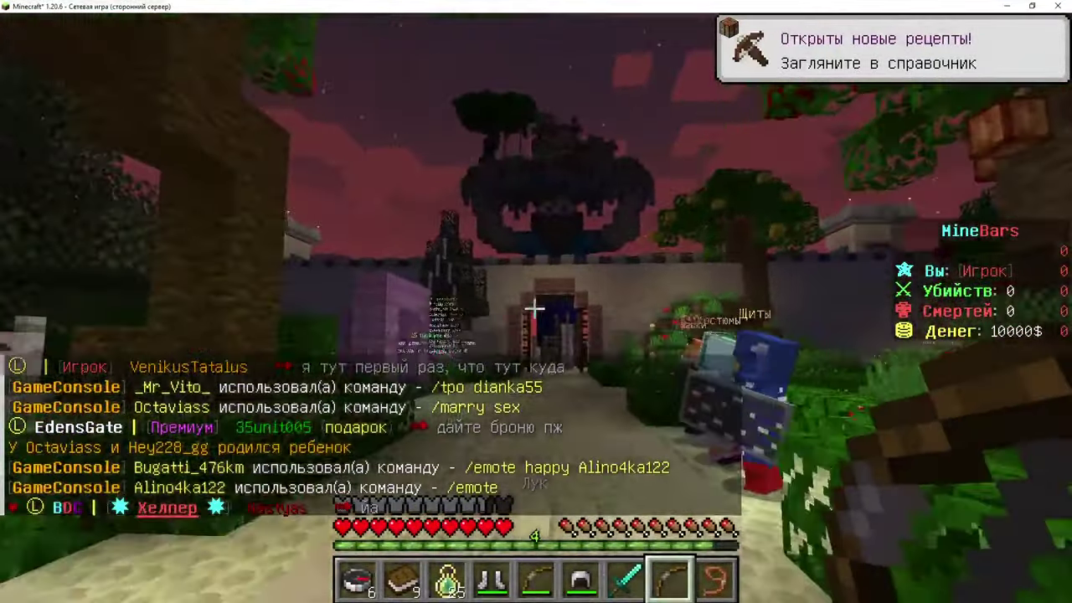
{"action": "key", "text": "w"}
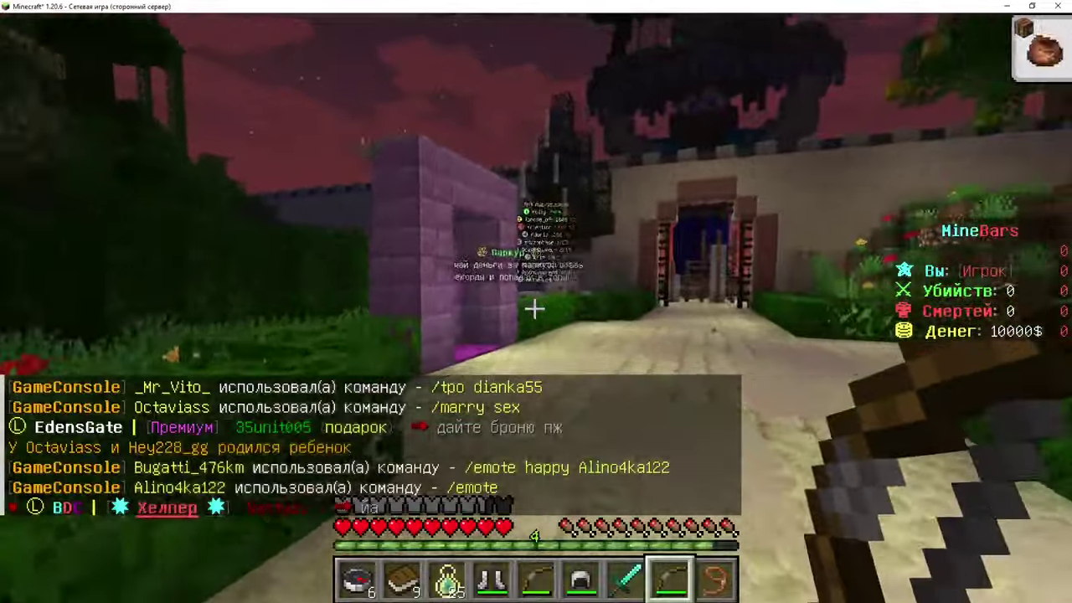
{"action": "key", "text": "w"}
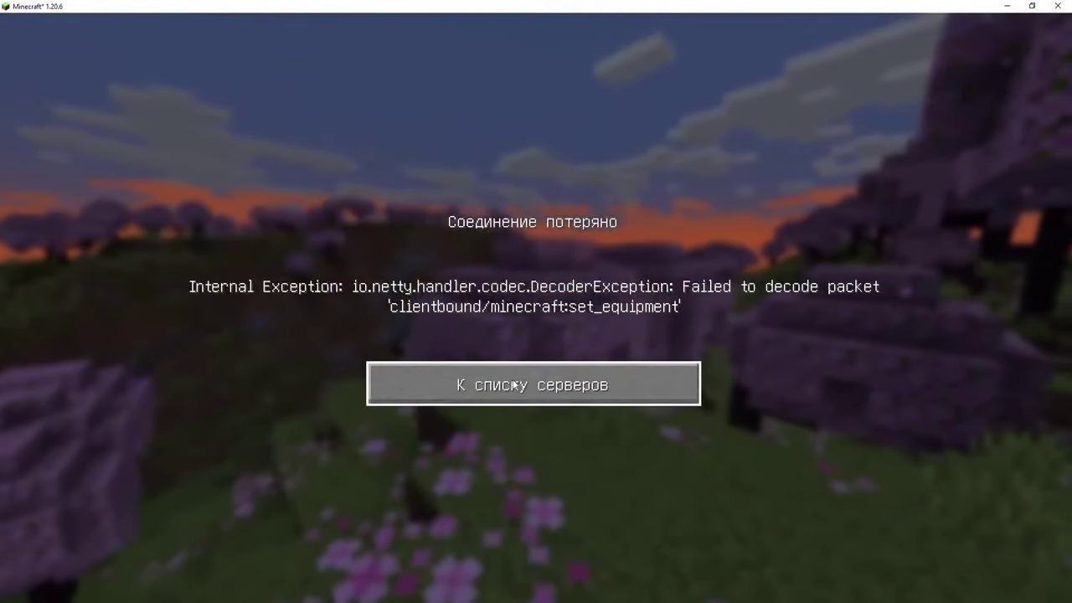
Step: Leave the connection-lost error screen and return to the multiplayer server list
{"action": "left_click", "coordinate": [513, 386]}
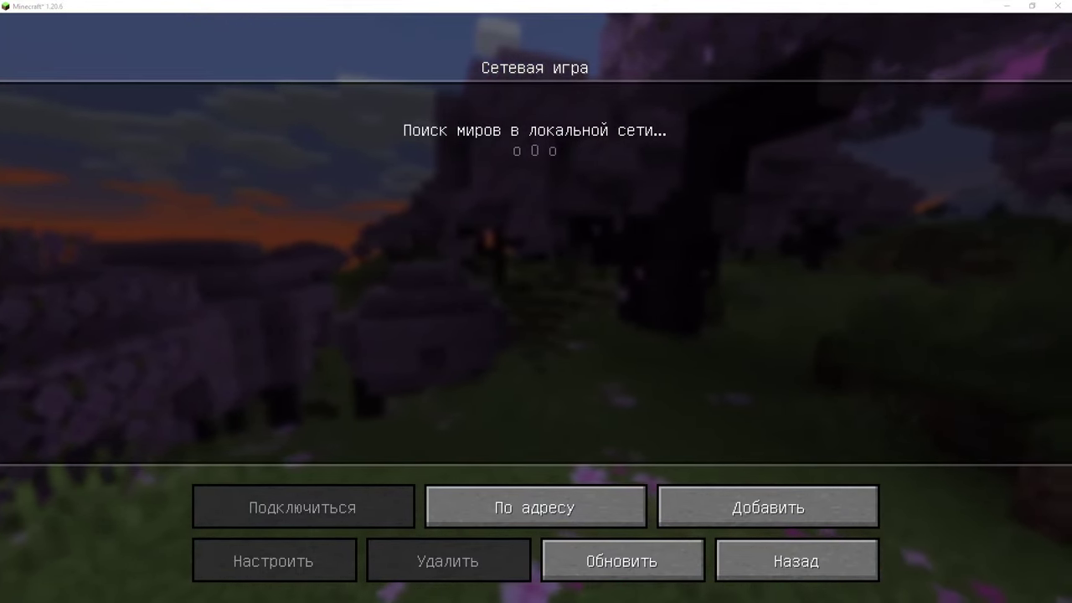
Step: Connect by direct address, replacing the old address with applecraft.online
{"action": "left_click", "coordinate": [484, 505]}
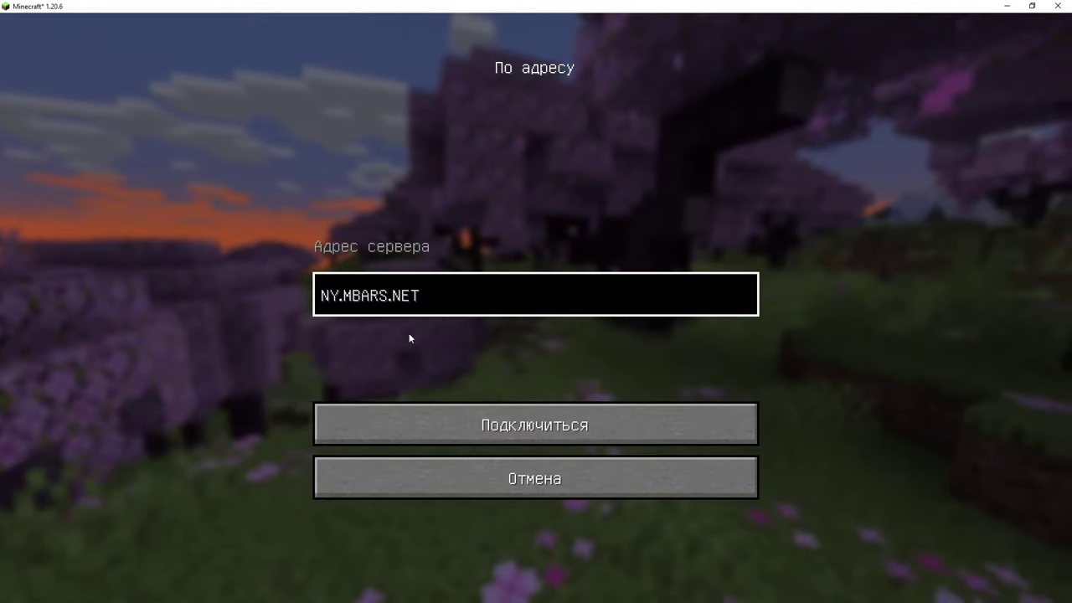
{"action": "key", "text": "BackSpace"}
{"action": "key", "text": "BackSpace"}
{"action": "key", "text": "BackSpace"}
{"action": "key", "text": "BackSpace"}
{"action": "key", "text": "BackSpace"}
{"action": "key", "text": "BackSpace"}
{"action": "key", "text": "BackSpace"}
{"action": "key", "text": "BackSpace"}
{"action": "key", "text": "BackSpace"}
{"action": "key", "text": "BackSpace"}
{"action": "key", "text": "BackSpace"}
{"action": "key", "text": "BackSpace"}
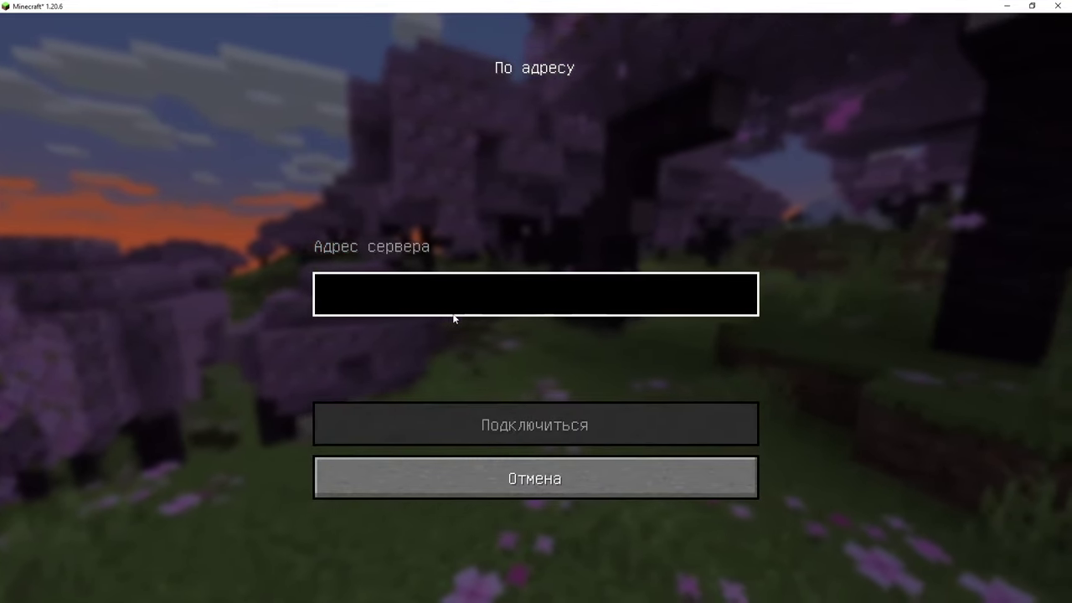
{"action": "type", "text": "applecraft.online"}
{"action": "key", "text": "Return"}
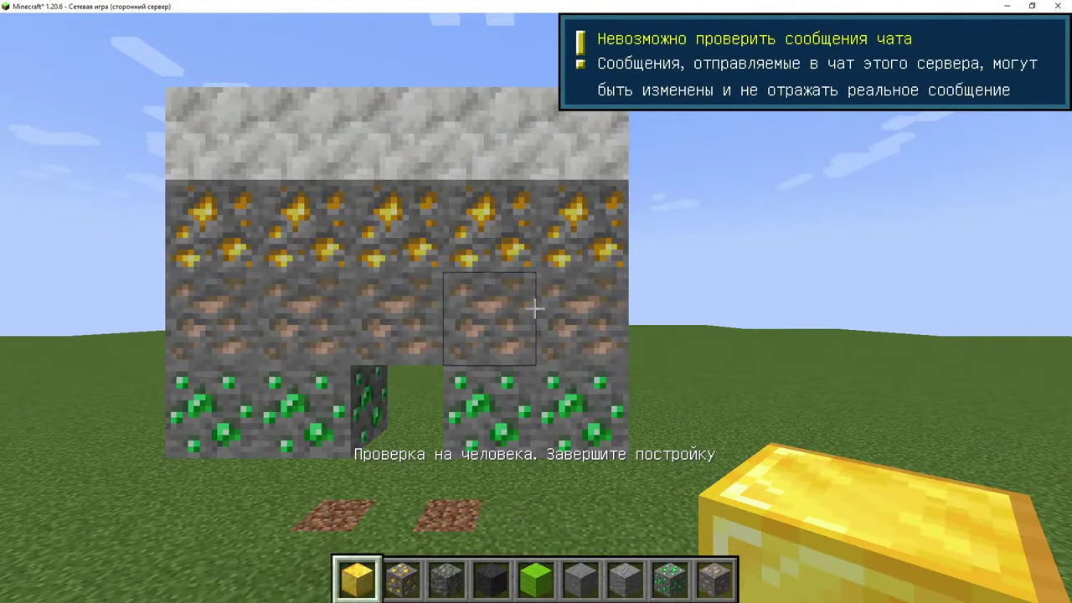
Step: Select emerald ore in the hotbar and place it in the wall's gap to pass the check
{"action": "mouse_move", "coordinate": [536, 308]}
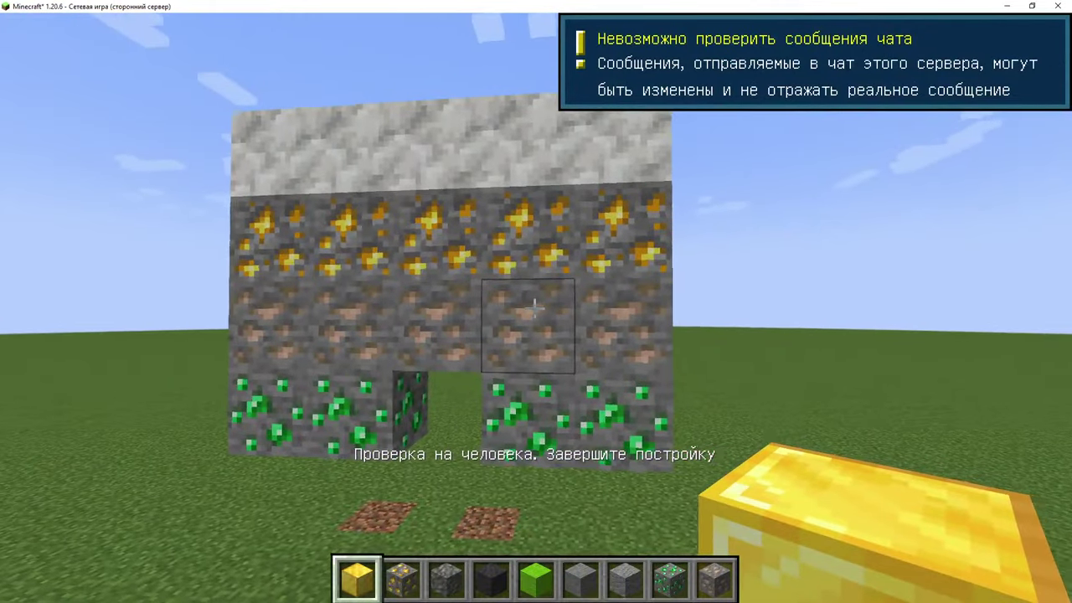
{"action": "key", "text": "w"}
{"action": "key", "text": "s"}
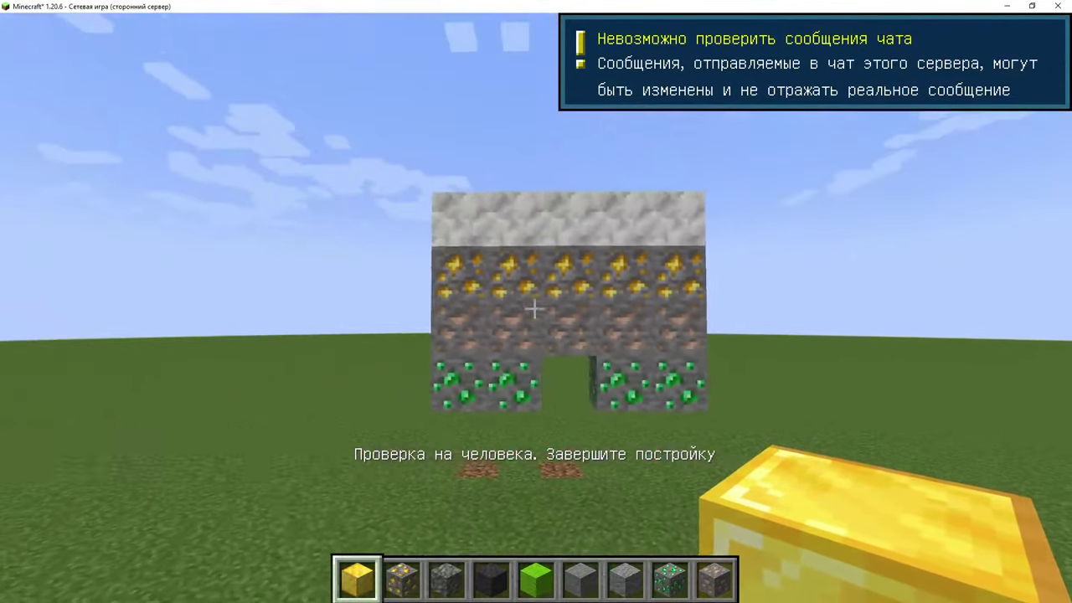
{"action": "key", "text": "w"}
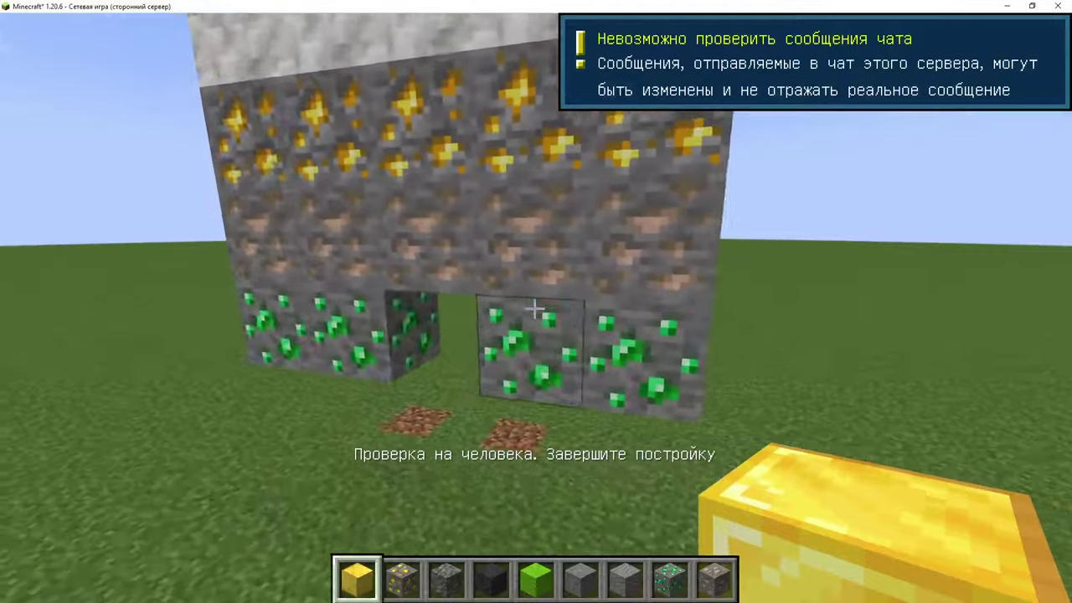
{"action": "key", "text": "s"}
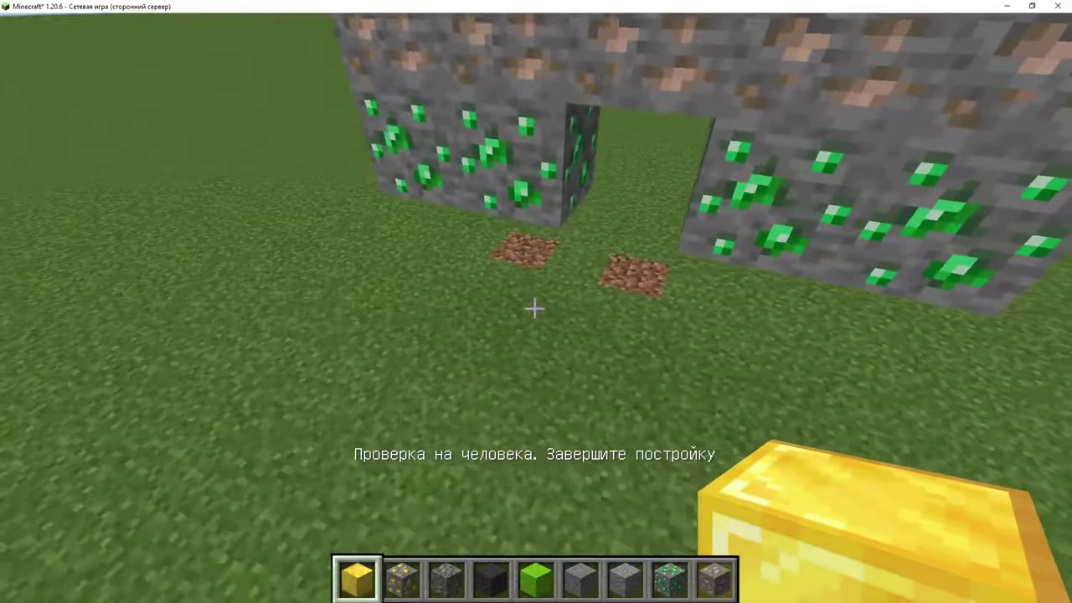
{"action": "scroll", "coordinate": [536, 308], "scroll_direction": "down", "scroll_amount": 4}
{"action": "scroll", "coordinate": [534, 308], "scroll_direction": "down", "scroll_amount": 3}
{"action": "key", "text": "w"}
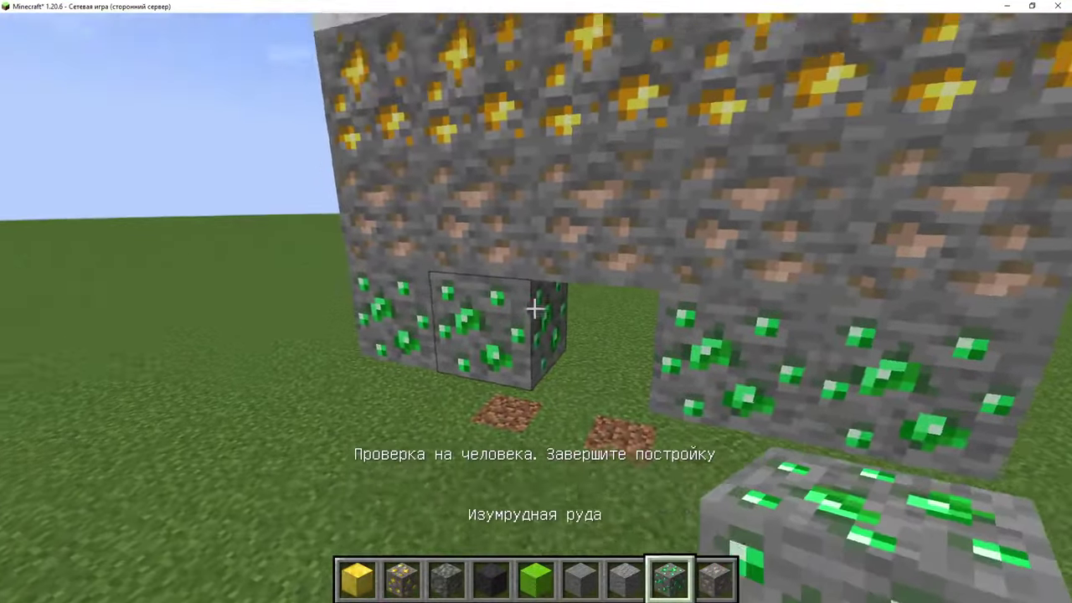
{"action": "right_click", "coordinate": [533, 309]}
{"action": "key", "text": "s"}
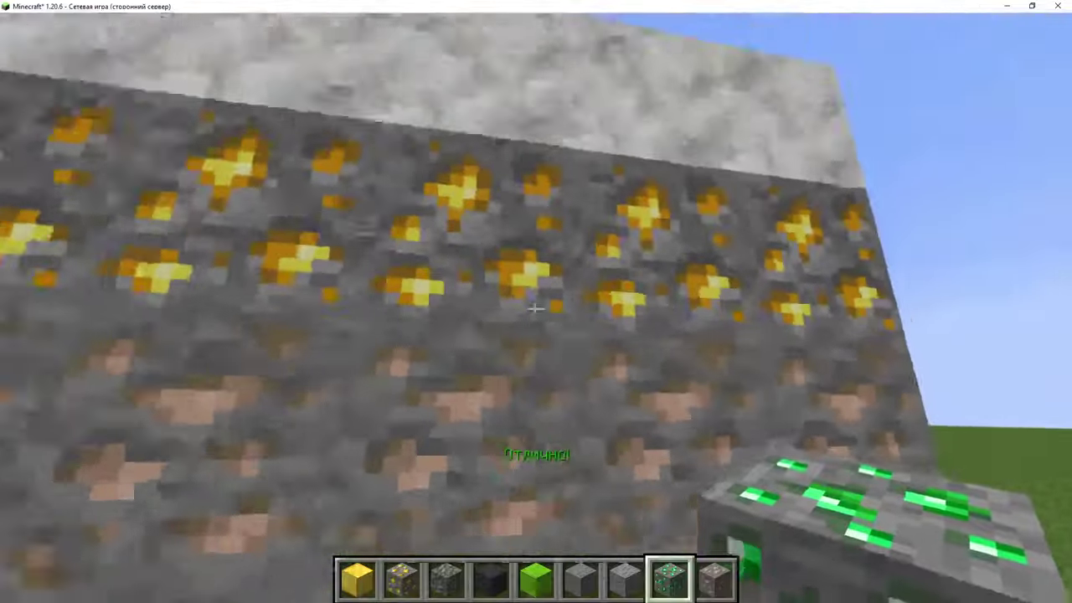
{"action": "key", "text": "F1"}
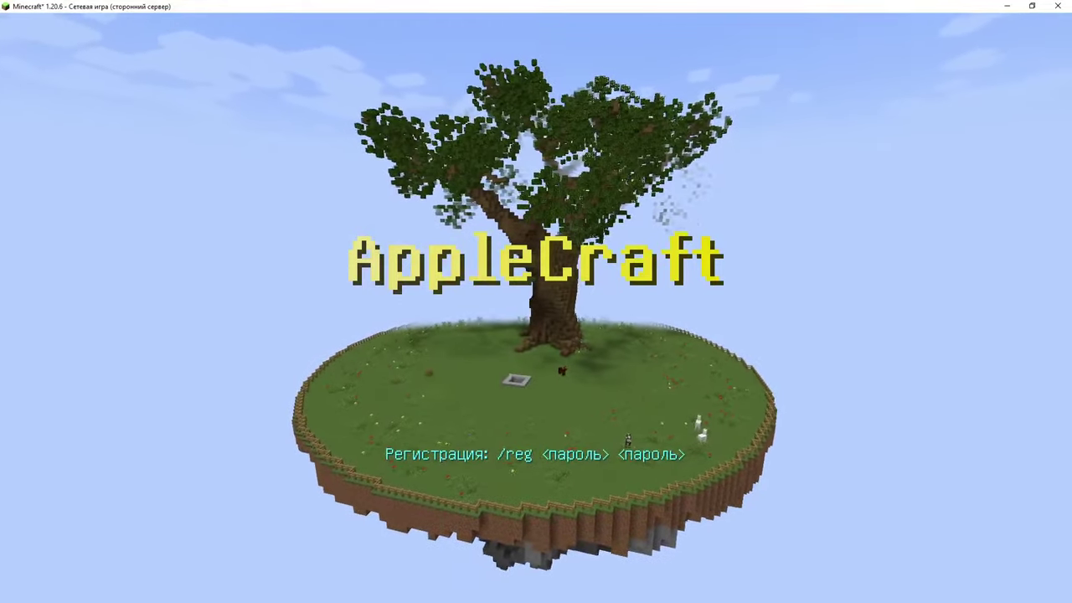
Step: Attempt registration with /register, then /reg, entering a password twice
{"action": "key", "text": "slash"}
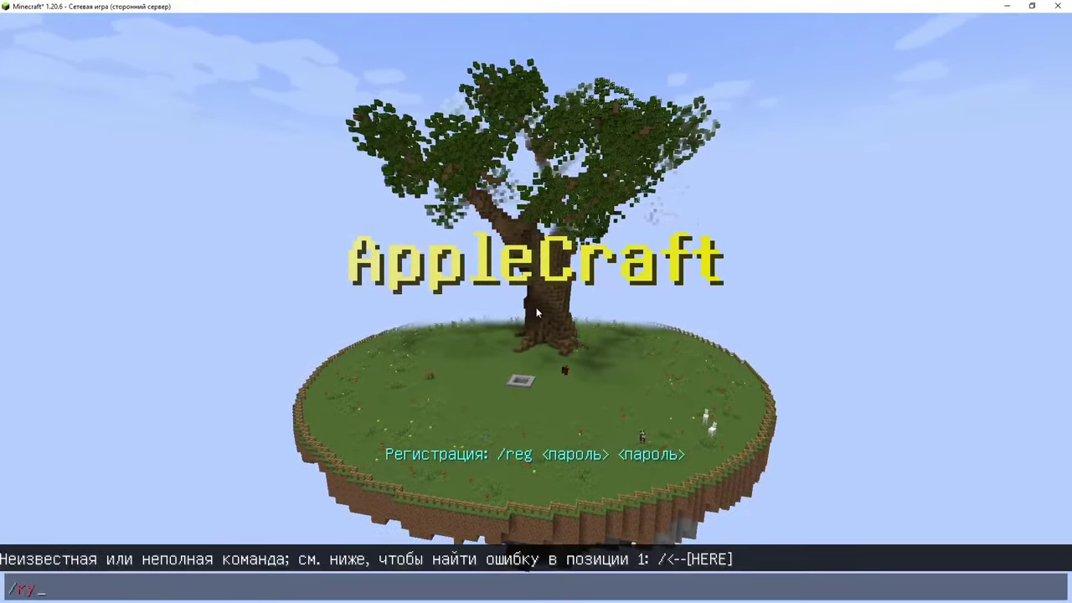
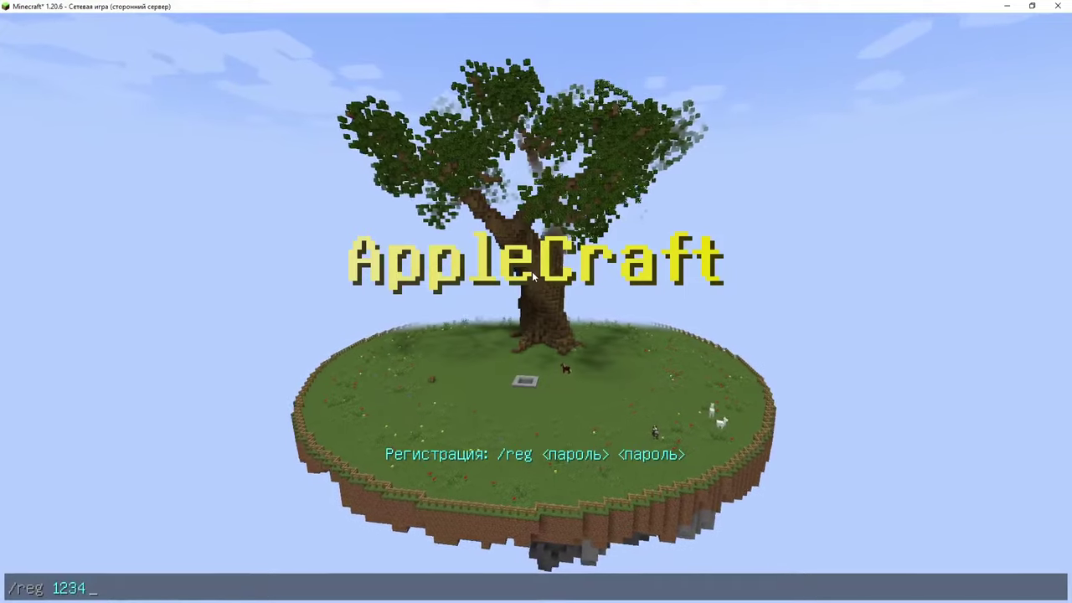
{"action": "key", "text": "Return"}
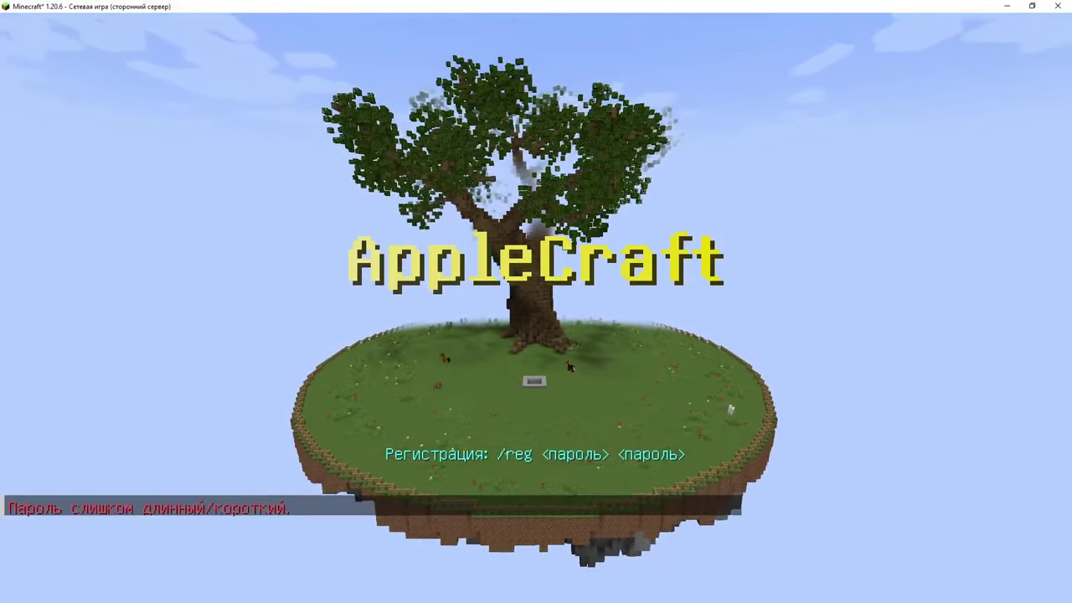
{"action": "key", "text": "slash"}
{"action": "type", "text": "ew"}
{"action": "key", "text": "BackSpace"}
{"action": "key", "text": "BackSpace"}
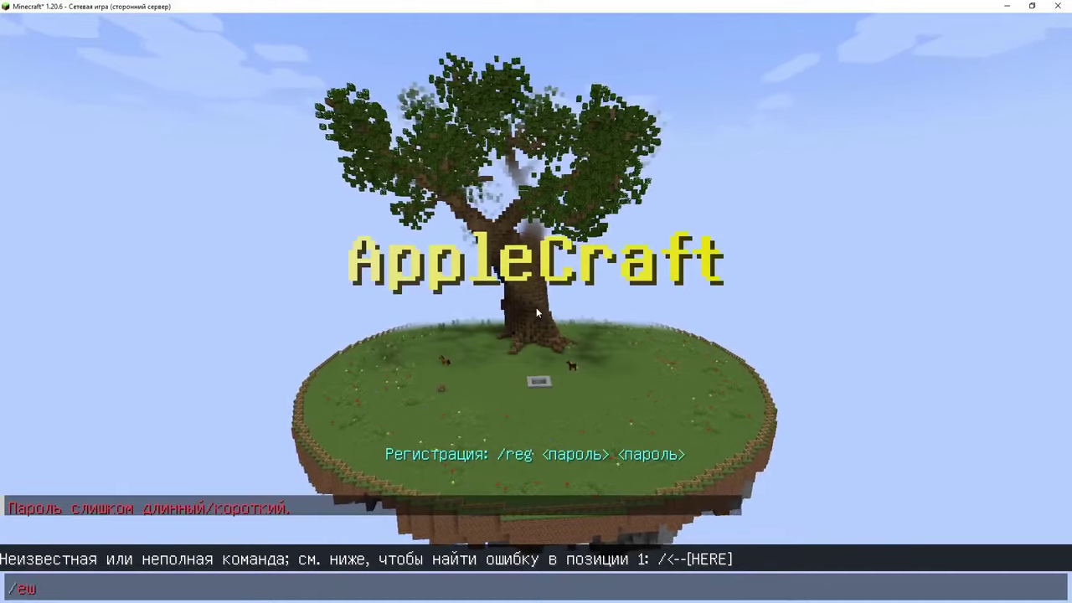
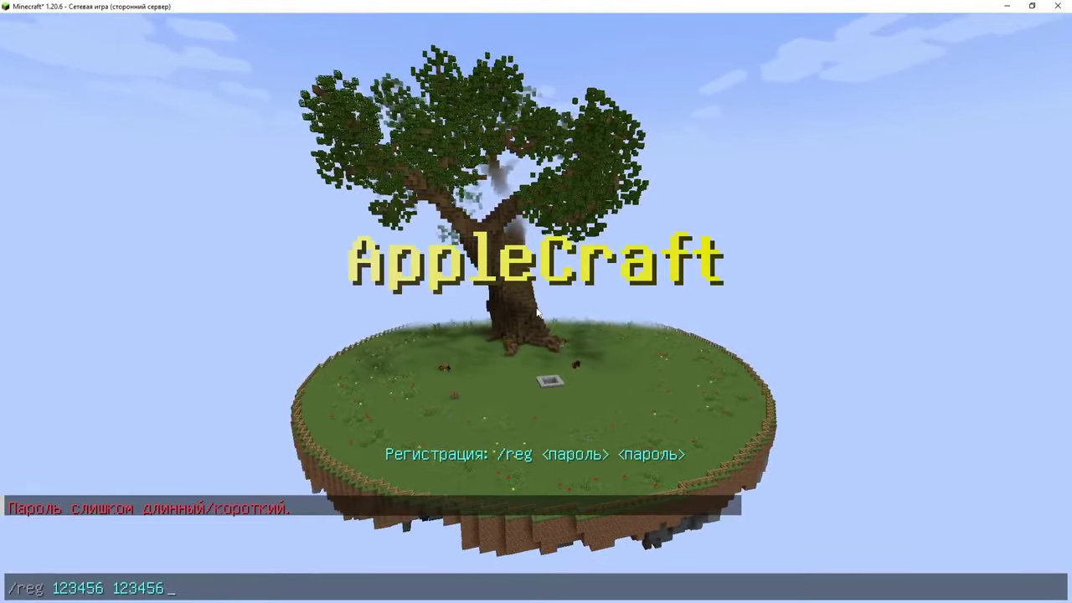
{"action": "key", "text": "Return"}
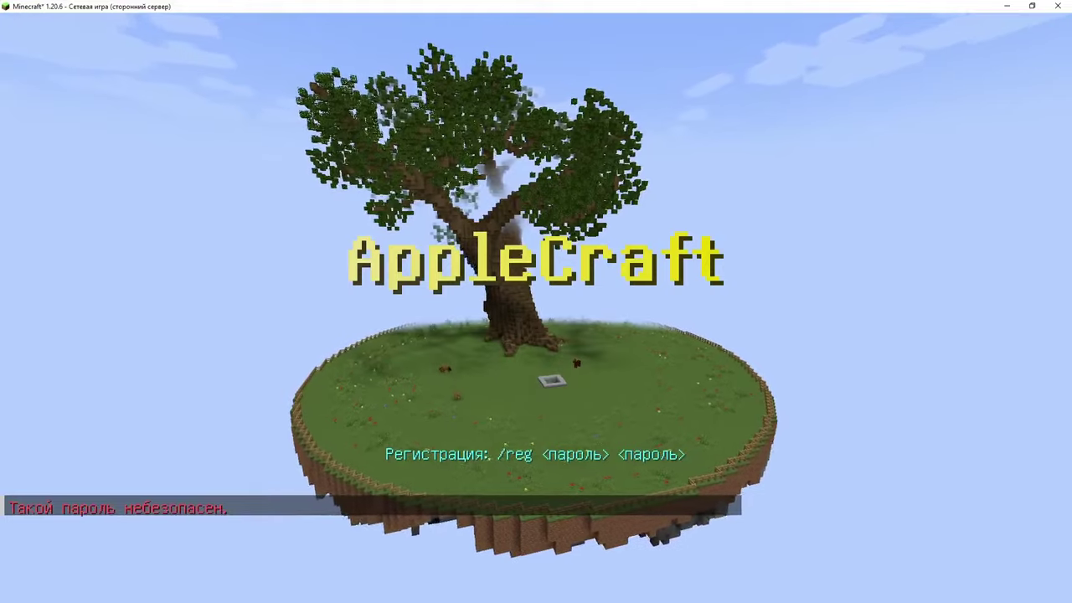
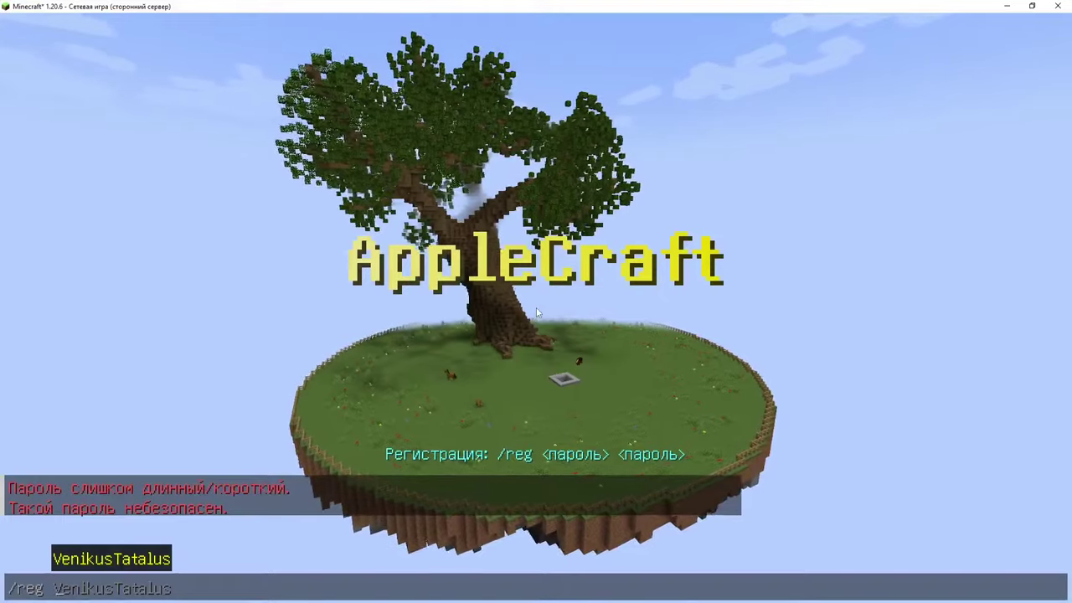
Step: Retry /reg with a new password until registration and login succeed
{"action": "key", "text": "Tab"}
{"action": "key", "text": "Return"}
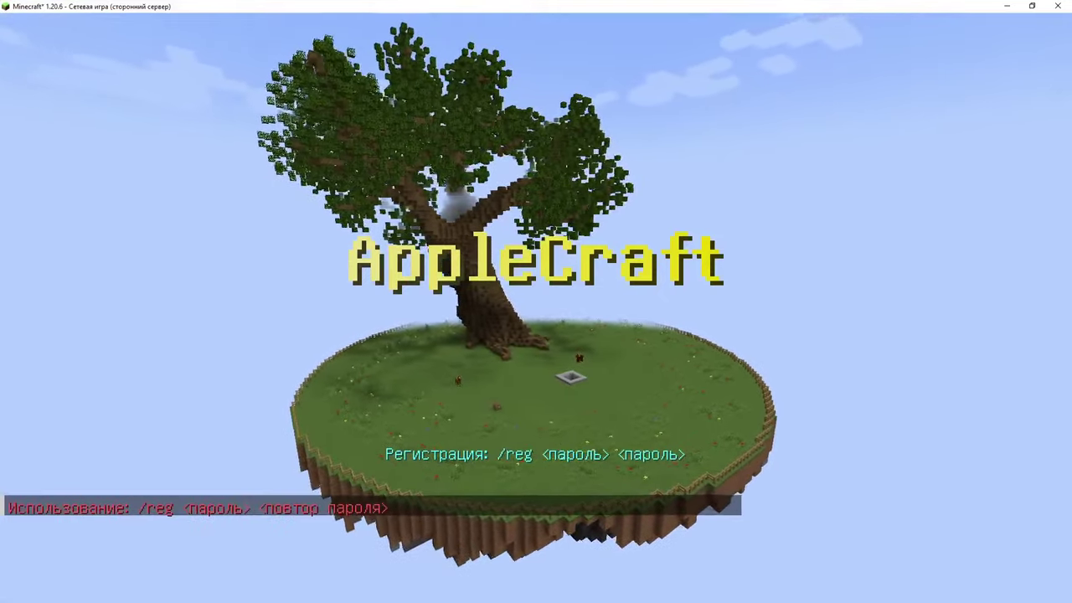
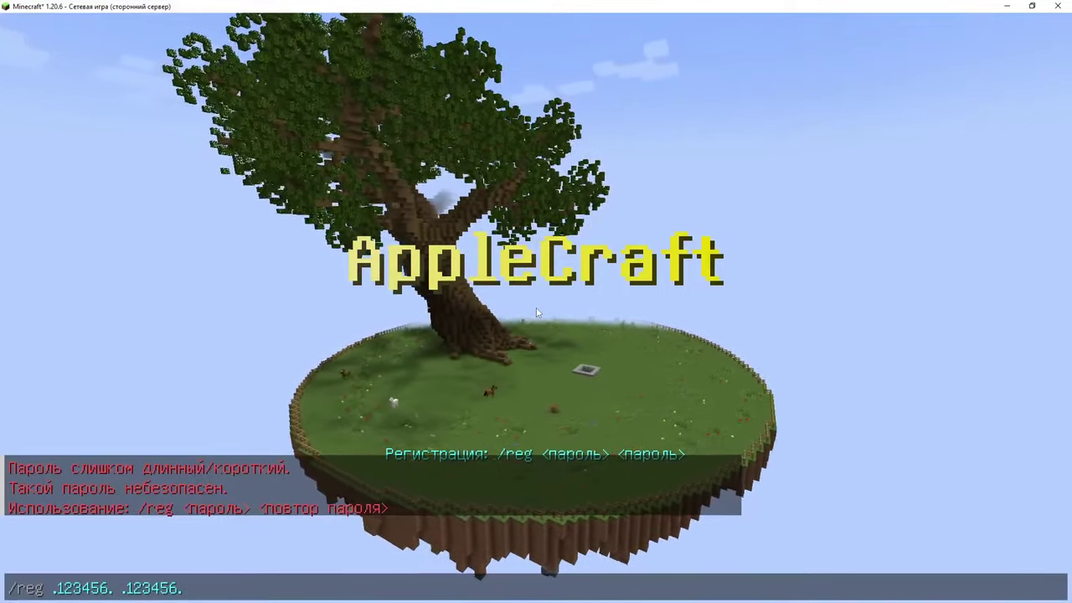
{"action": "key", "text": "Return"}
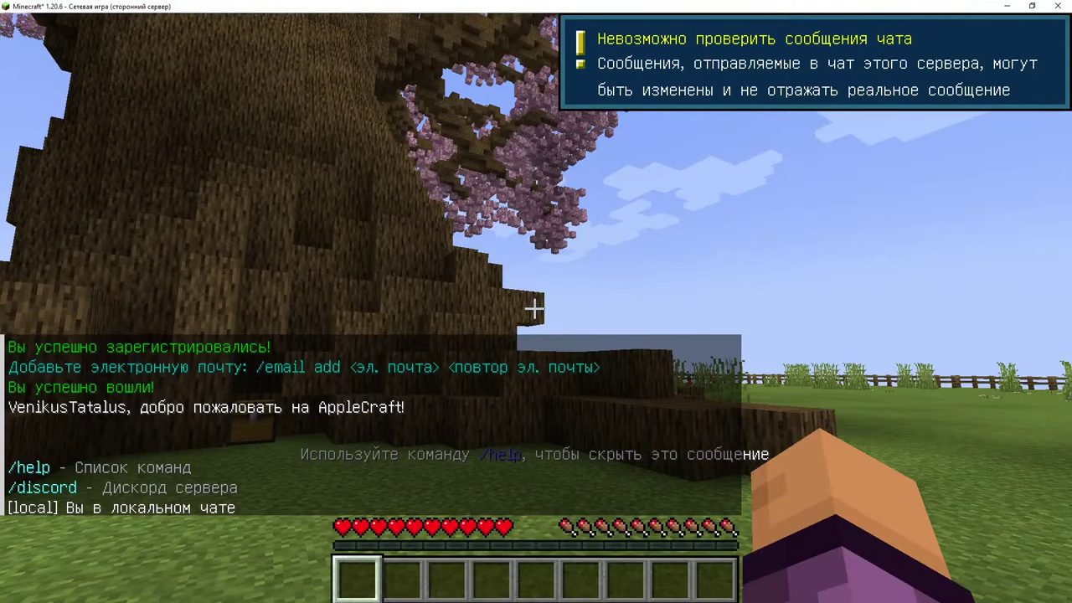
Step: Take the golden apple from the tree-hollow chest into the hotbar, then try breaking a log
{"action": "key", "text": "w"}
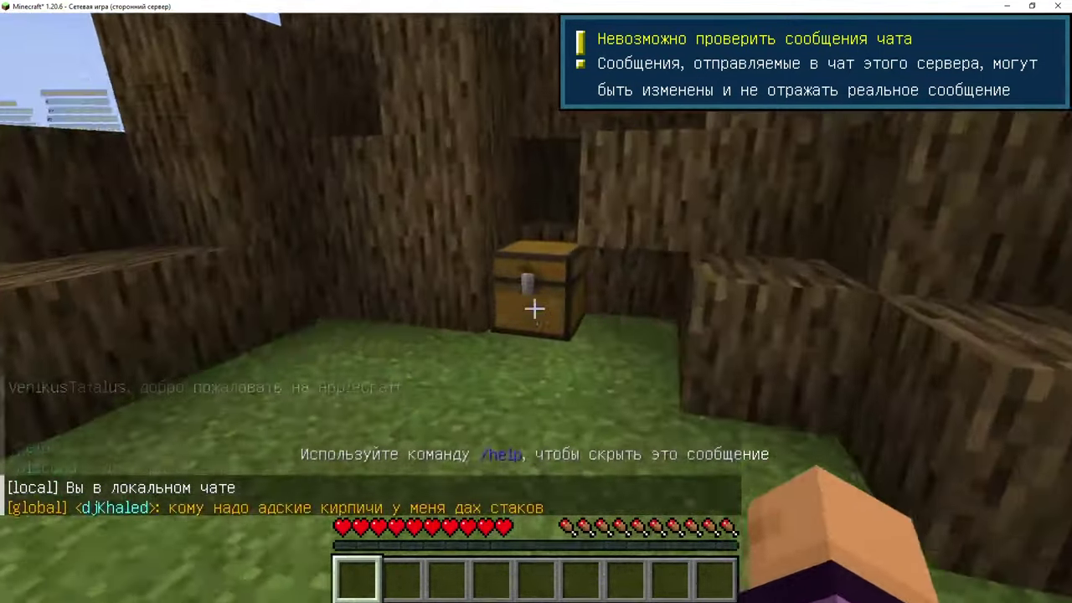
{"action": "right_click", "coordinate": [534, 309]}
{"action": "left_click", "coordinate": [535, 218]}
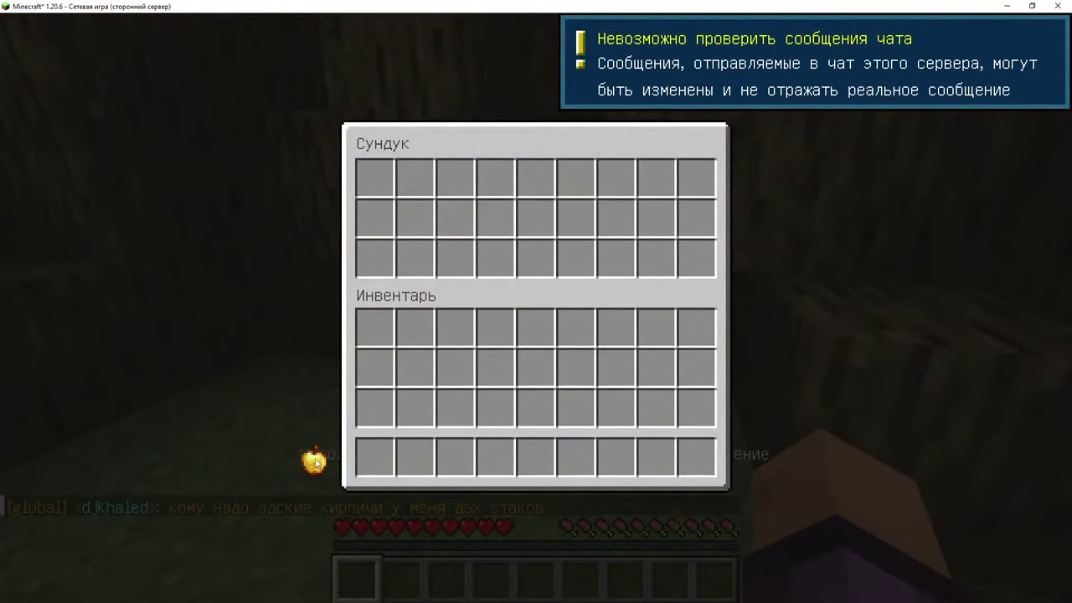
{"action": "left_click", "coordinate": [375, 459]}
{"action": "key", "text": "e"}
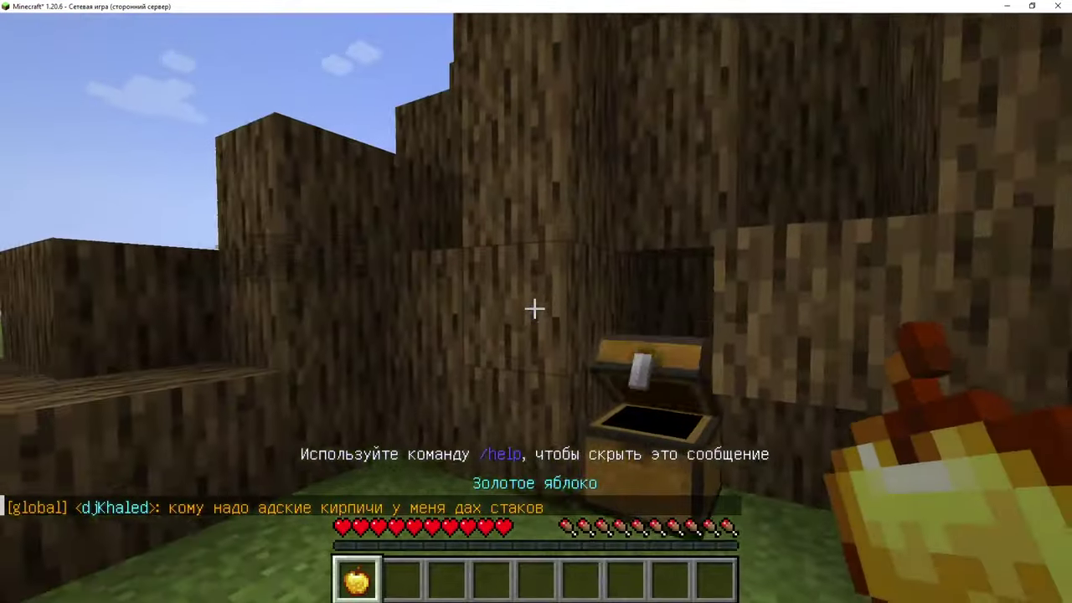
{"action": "key", "text": "3"}
{"action": "left_click_drag", "start_coordinate": [534, 309], "coordinate": [534, 309]}
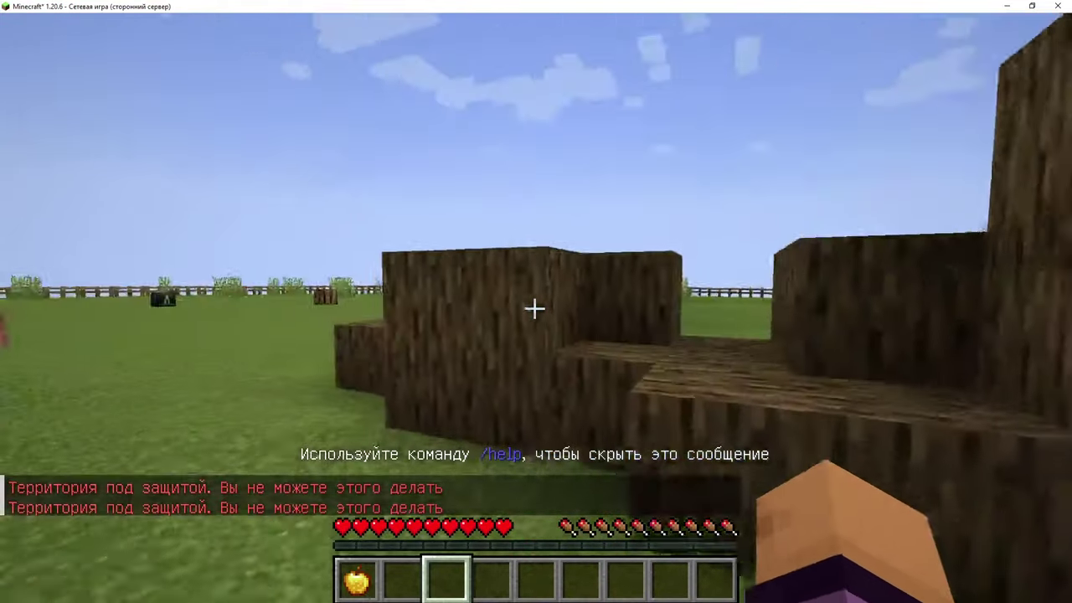
Step: Post 'привет' as a greeting in local chat
{"action": "key", "text": "t"}
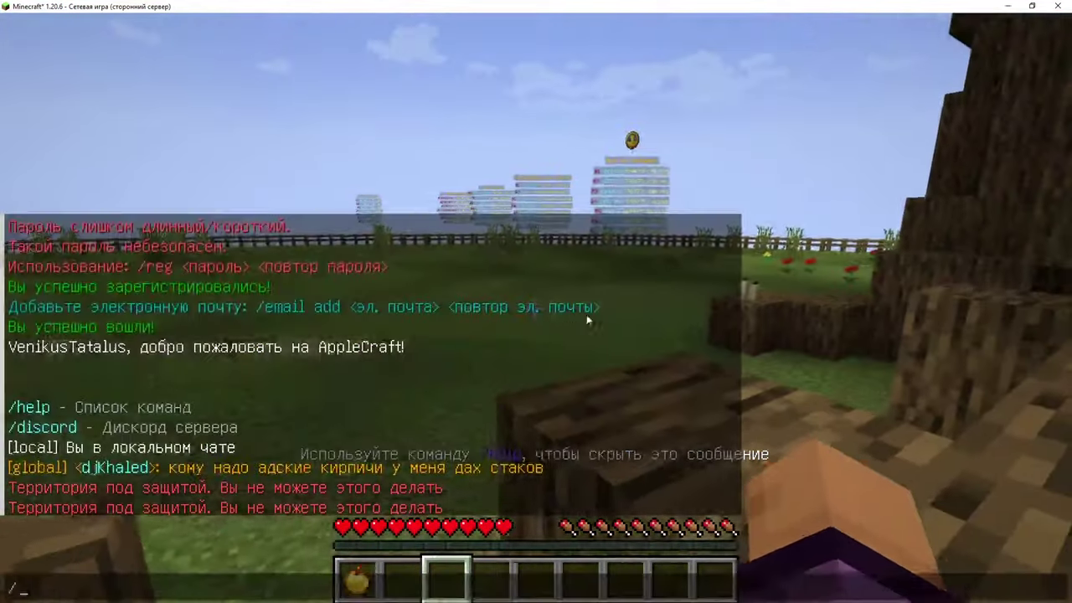
{"action": "key", "text": "Escape"}
{"action": "key", "text": "slash"}
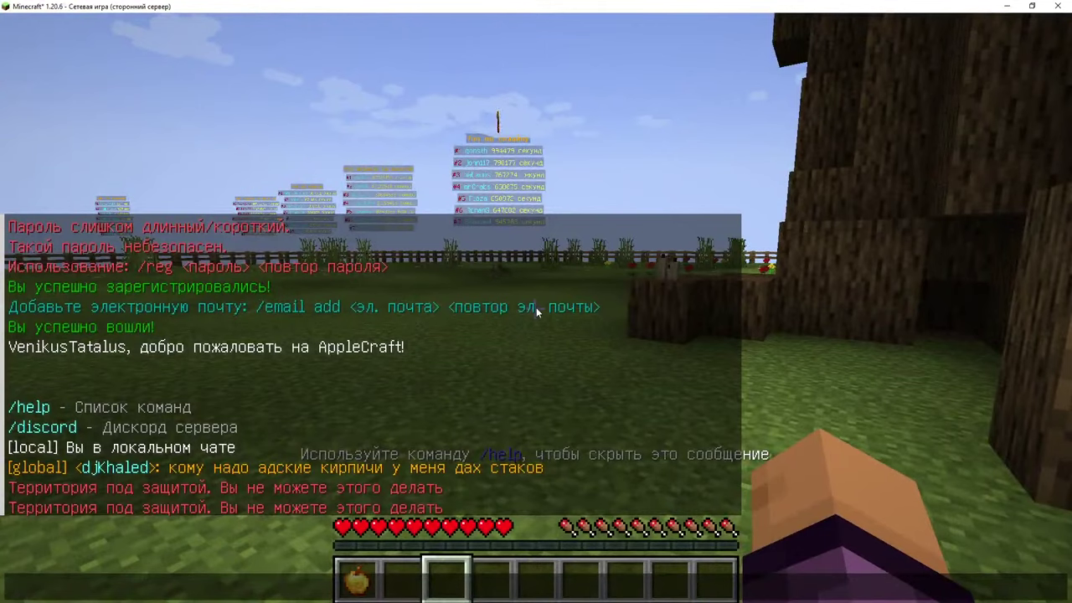
{"action": "type", "text": "ghb"}
{"action": "key", "text": "BackSpace"}
{"action": "key", "text": "BackSpace"}
{"action": "key", "text": "BackSpace"}
{"action": "type", "text": "привет"}
{"action": "key", "text": "Return"}
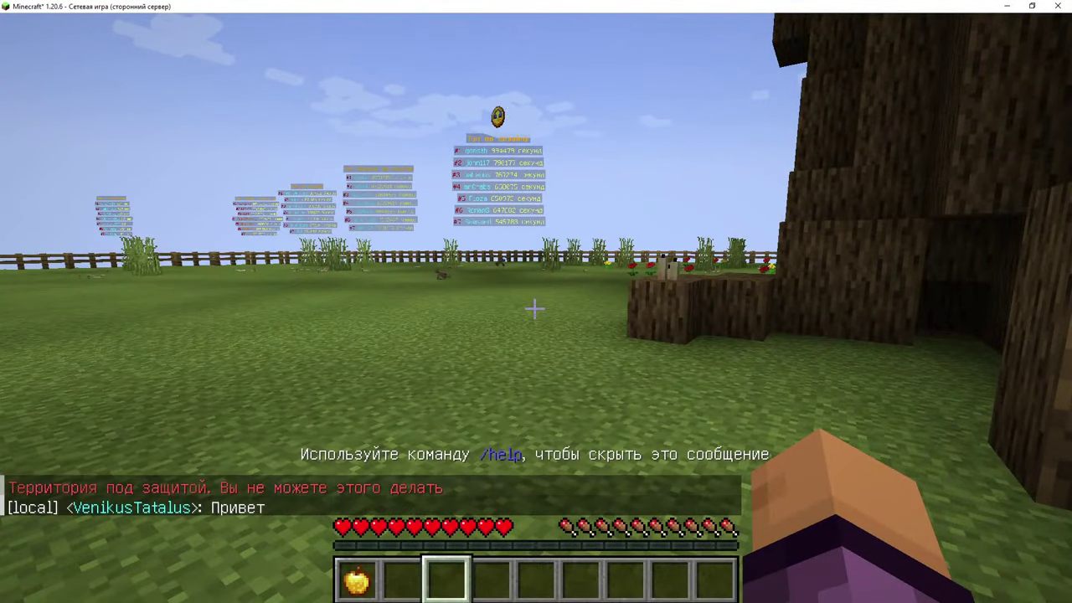
Step: Ask 'Я тут первый раз, с кем можно пообщаться' in local chat
{"action": "type", "text": "t"}
{"action": "type", "text": "Я"}
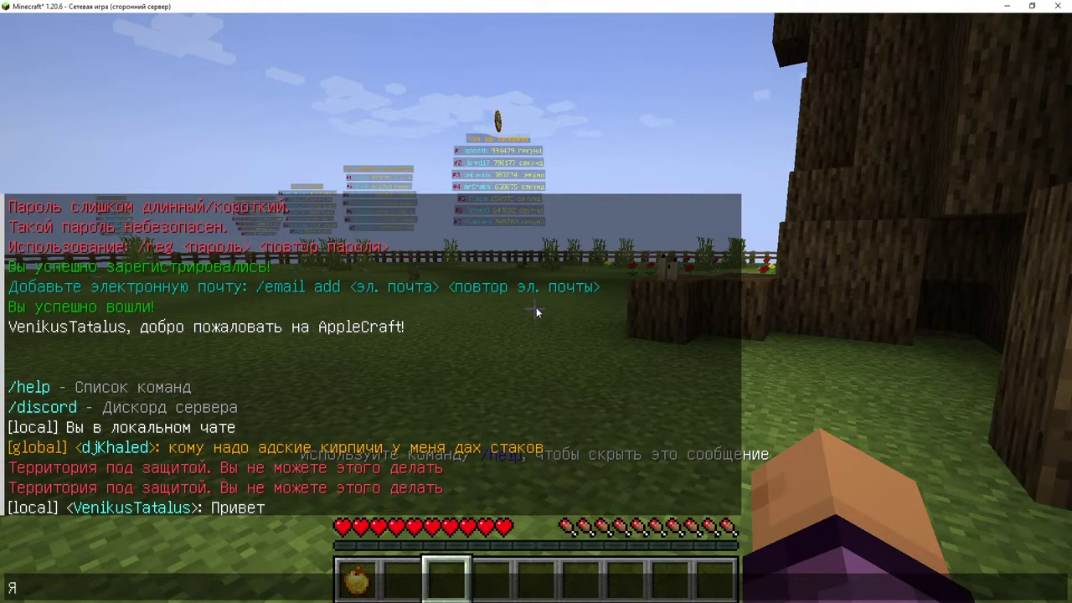
{"action": "type", "text": " тут первый раз, с кем можно по"}
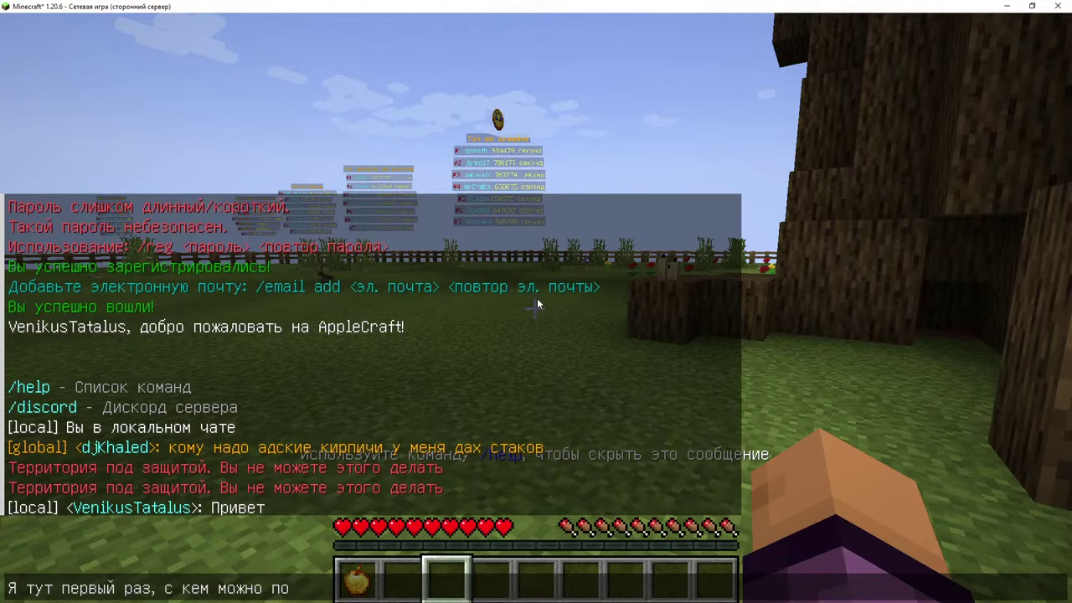
{"action": "type", "text": "я"}
{"action": "key", "text": "Return"}
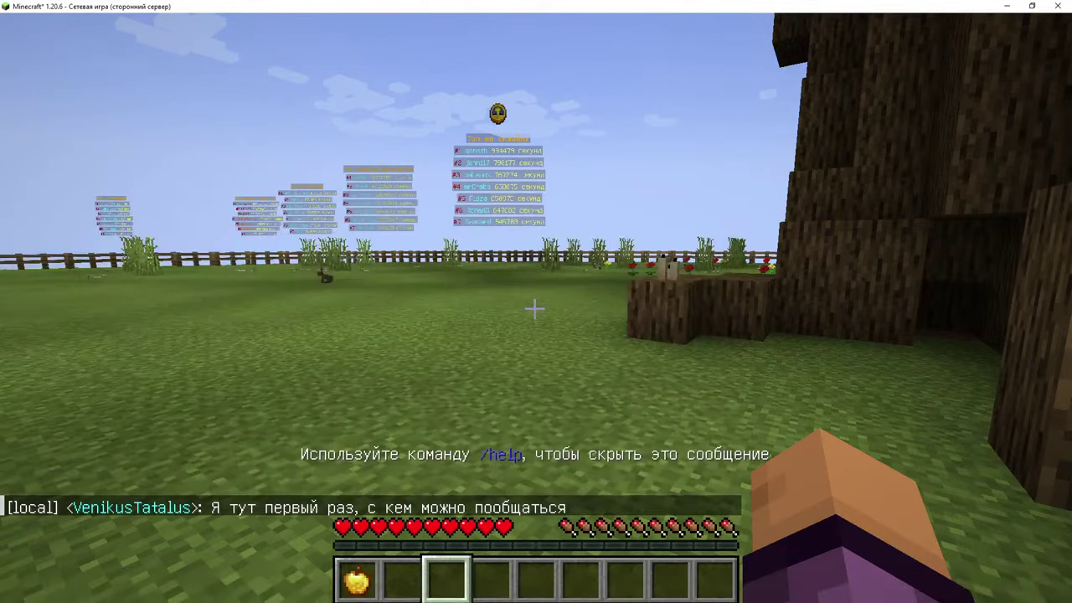
Step: Walk past the leaderboards and along the fence to the cherry tree and another player
{"action": "key", "text": "w"}
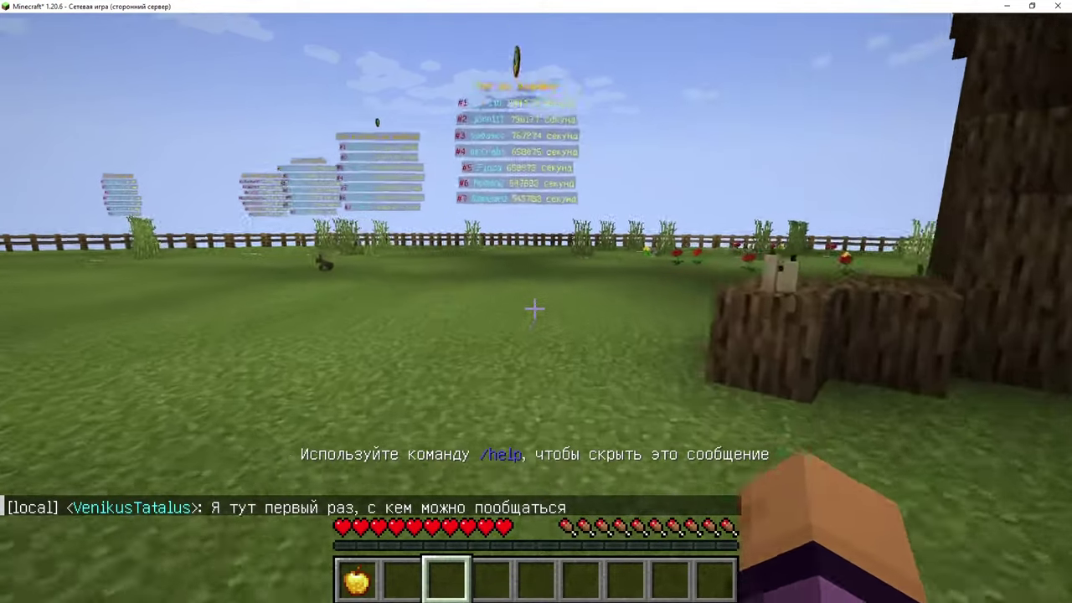
{"action": "key", "text": "w"}
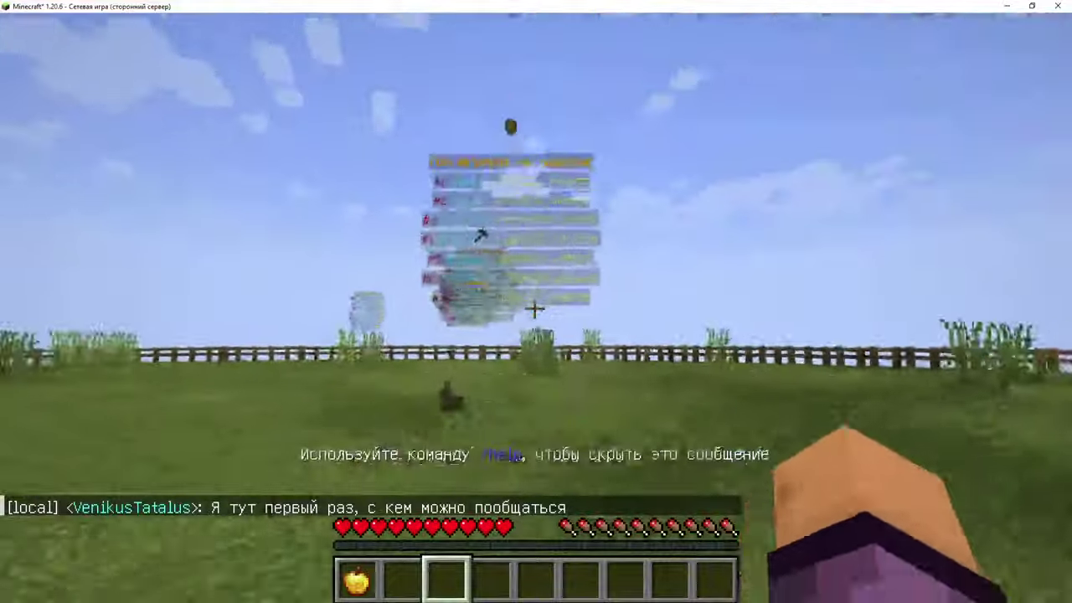
{"action": "key", "text": "w"}
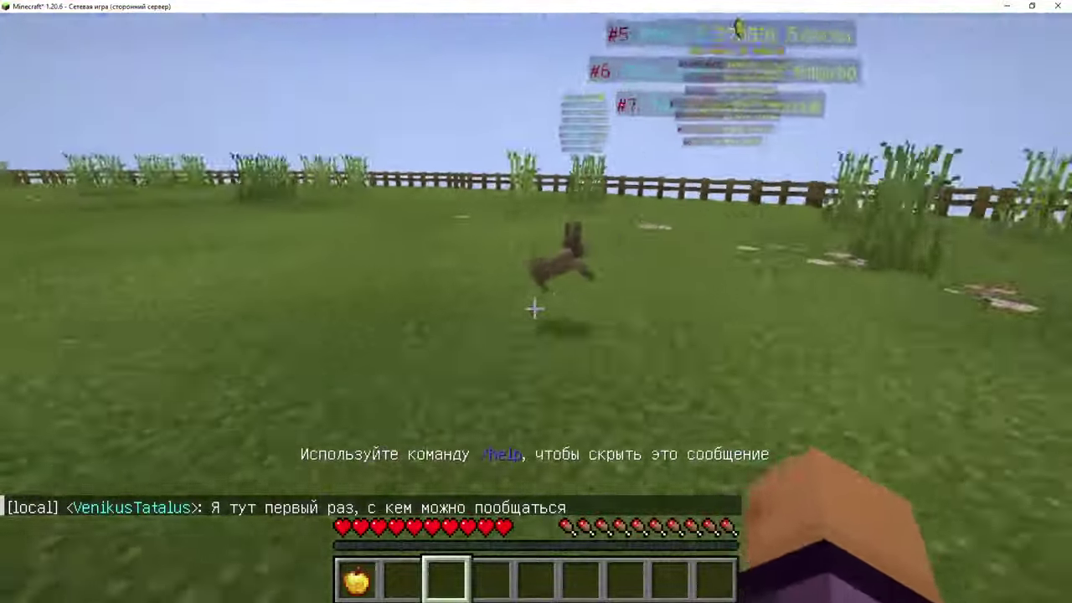
{"action": "key", "text": "w"}
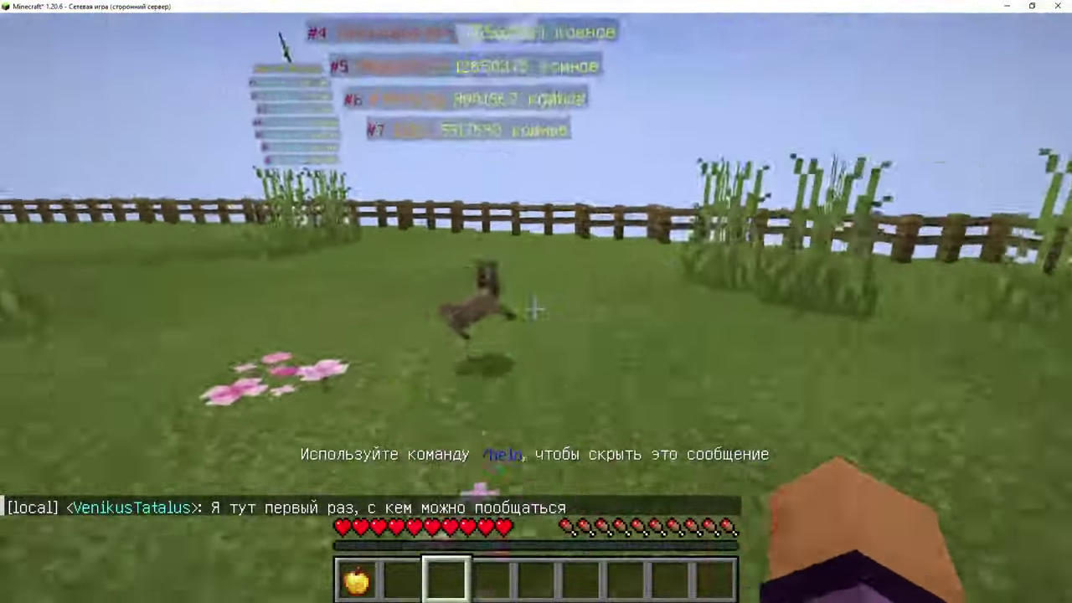
{"action": "key", "text": "w"}
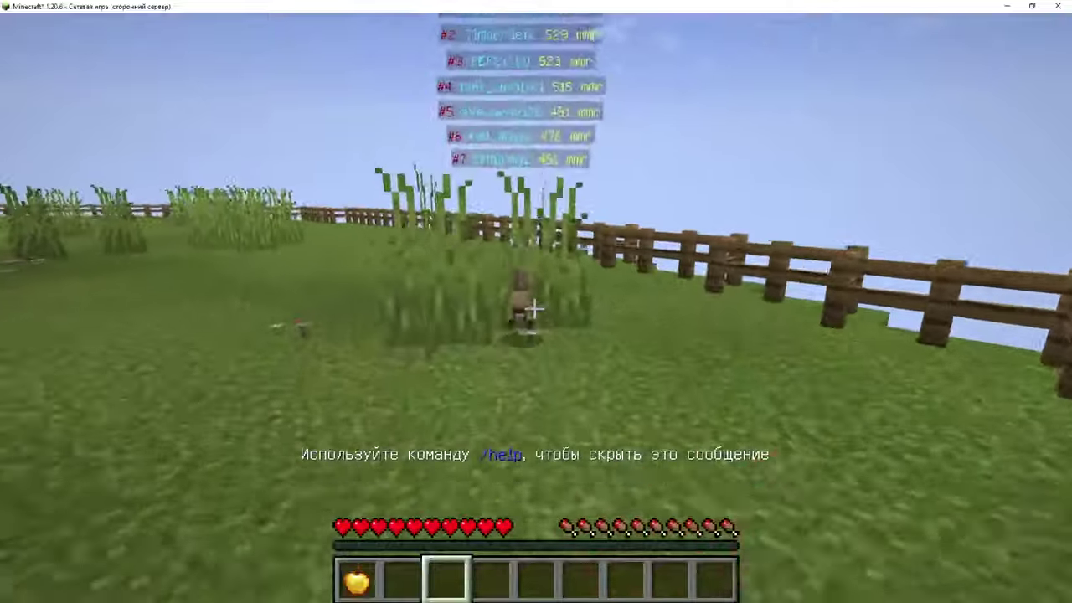
{"action": "left_click", "coordinate": [534, 309]}
{"action": "left_click", "coordinate": [535, 309]}
{"action": "key", "text": "w"}
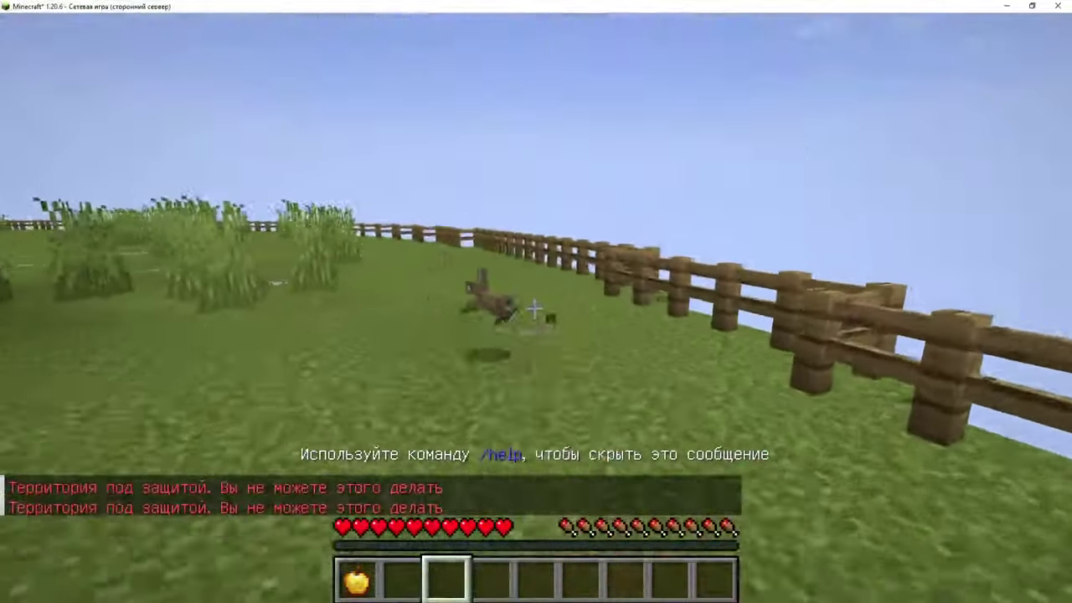
{"action": "key", "text": "w"}
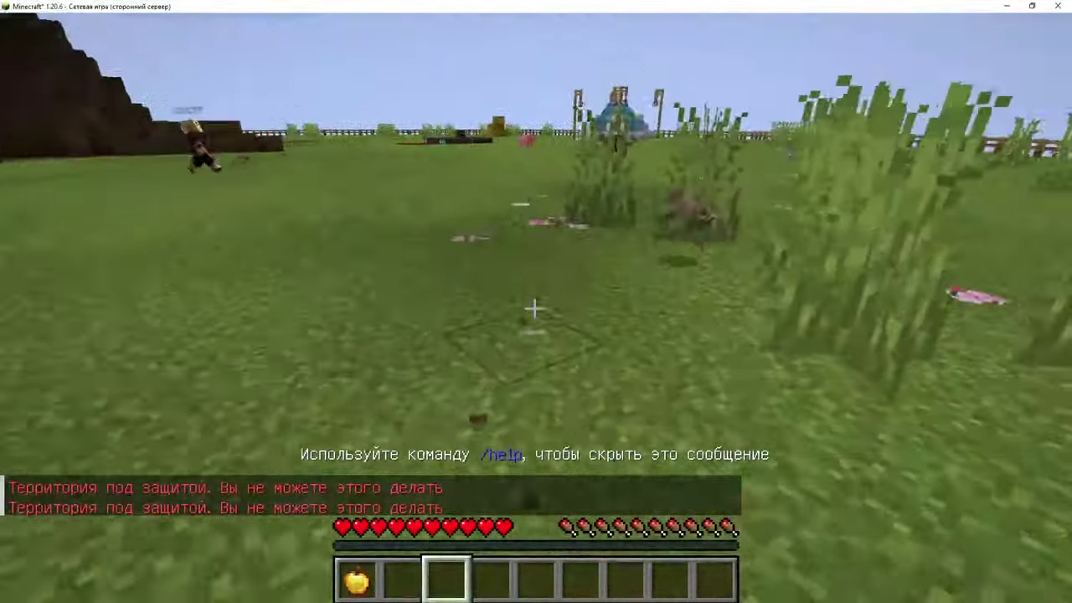
{"action": "left_click", "coordinate": [534, 309]}
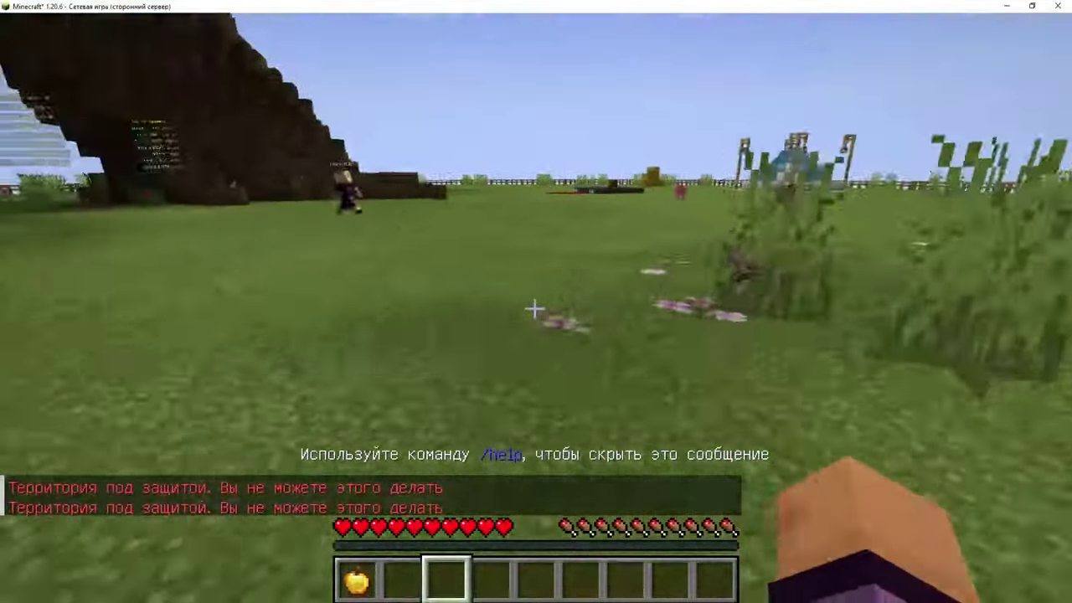
{"action": "key", "text": "w"}
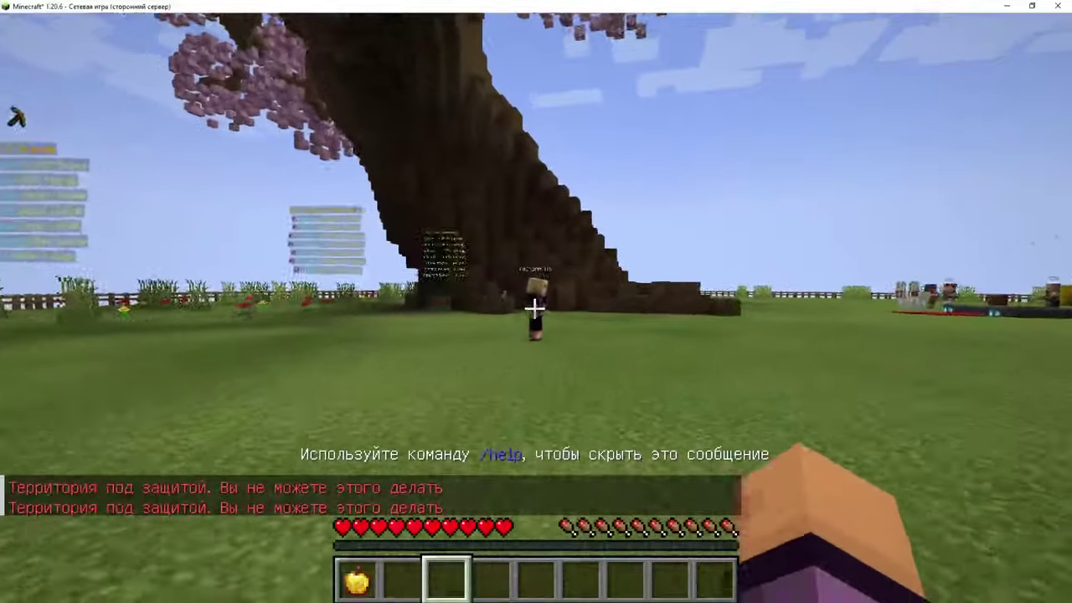
{"action": "key", "text": "w"}
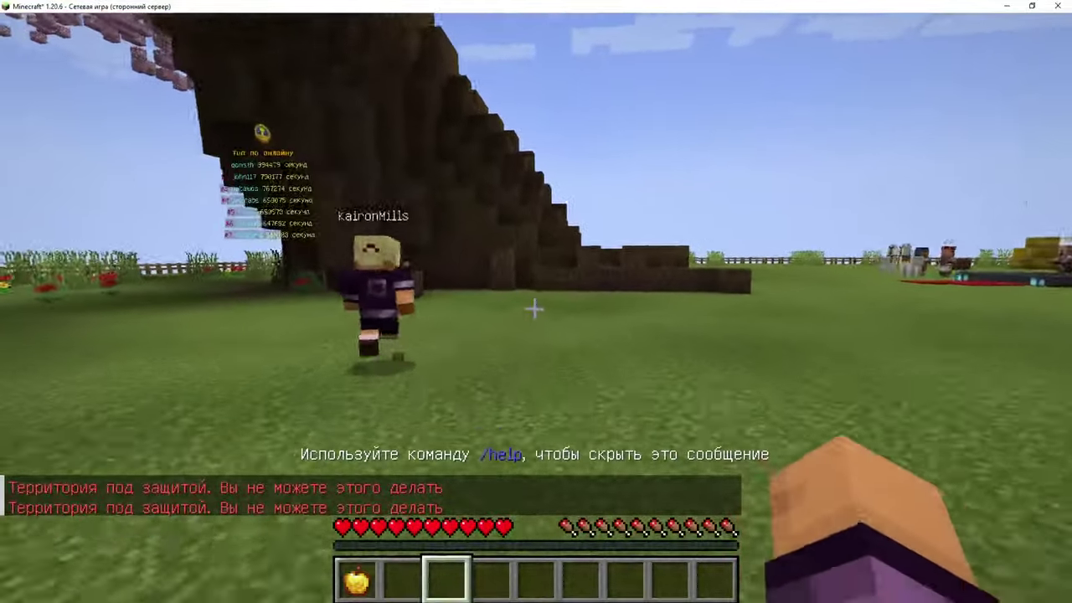
{"action": "key", "text": "w"}
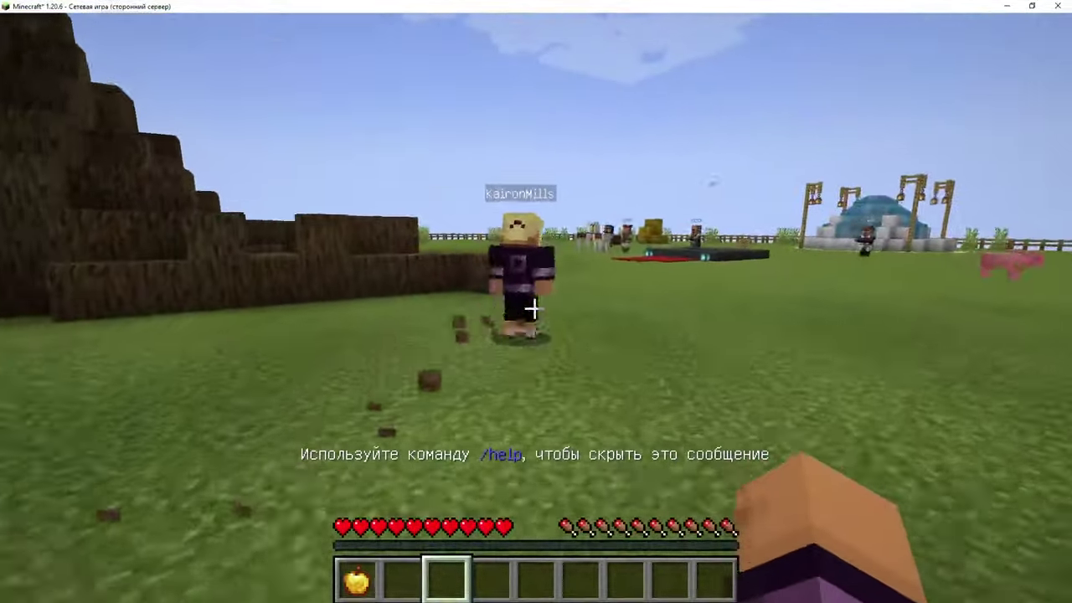
Step: Open chat, discard the stray letter, and view the online player list
{"action": "key", "text": "t"}
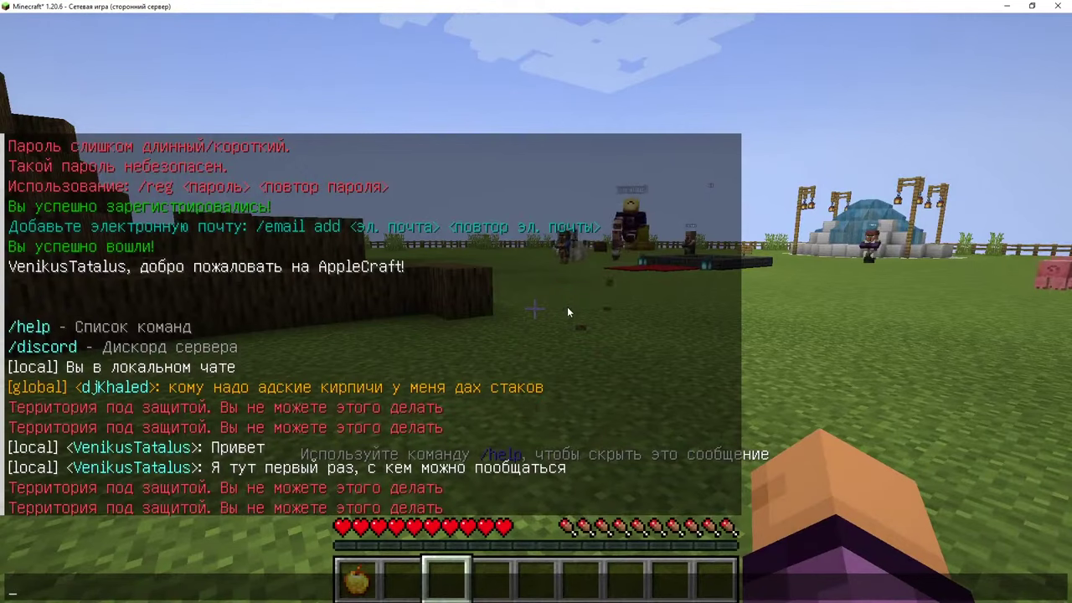
{"action": "type", "text": "k"}
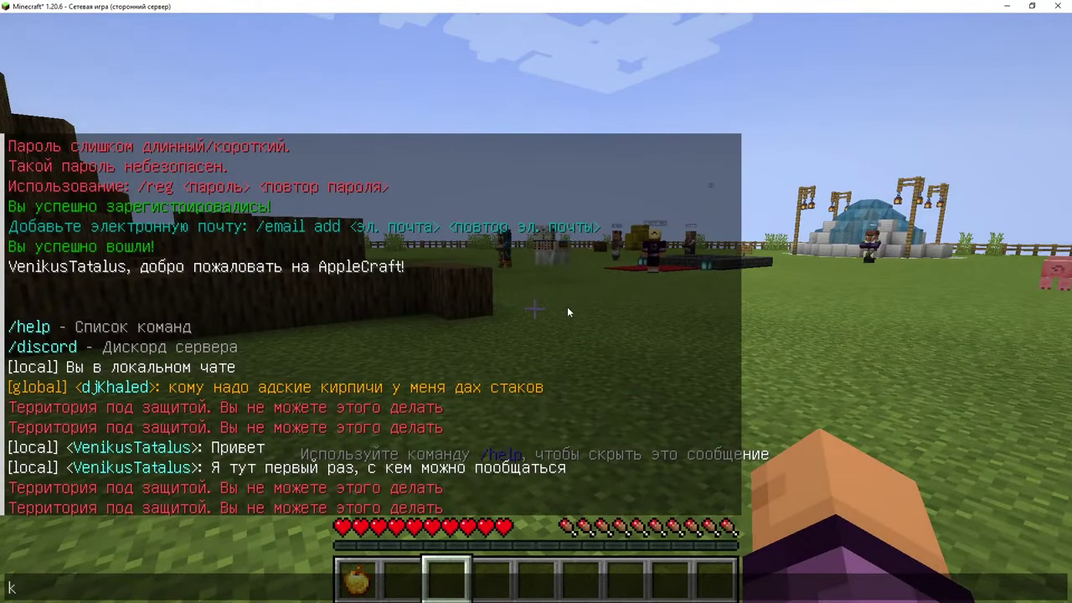
{"action": "key", "text": "Escape"}
{"action": "key", "text": "Tab"}
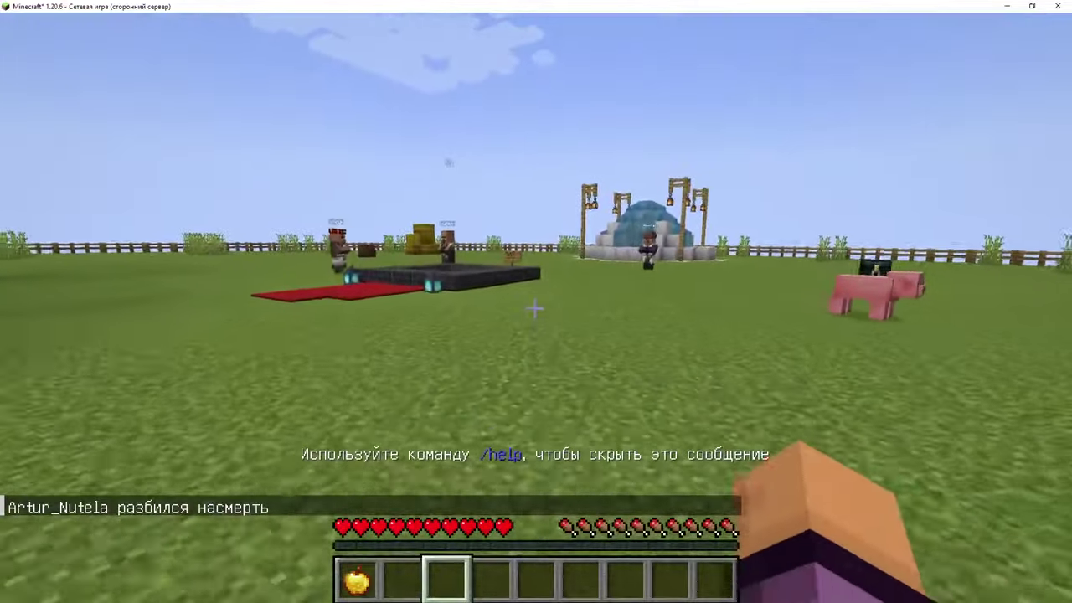
Step: Walk to the dome, try interacting with the other player, and open the ender chest
{"action": "key", "text": "w"}
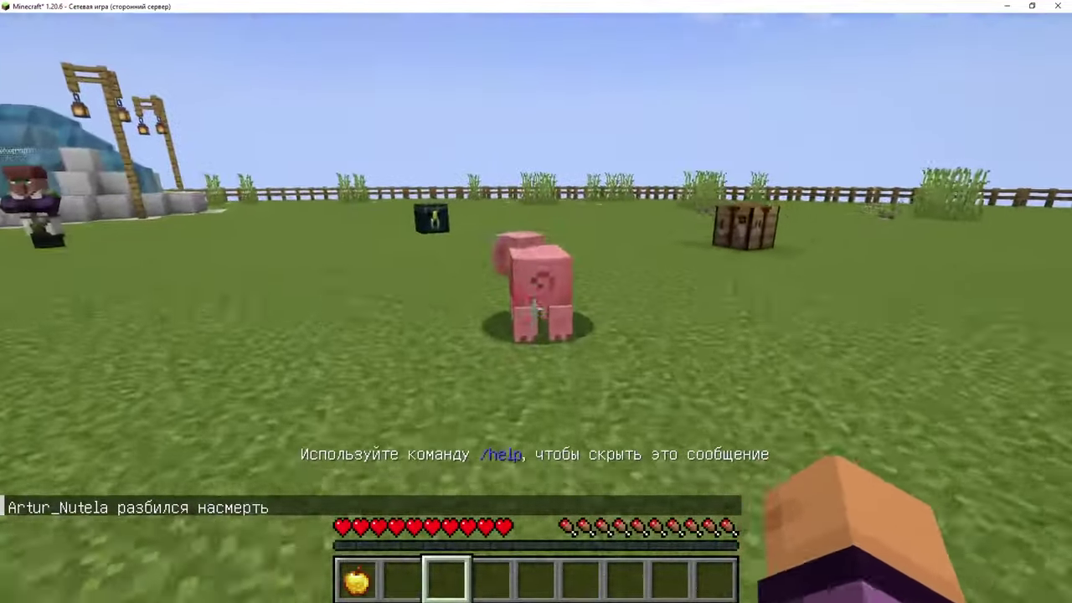
{"action": "key", "text": "w"}
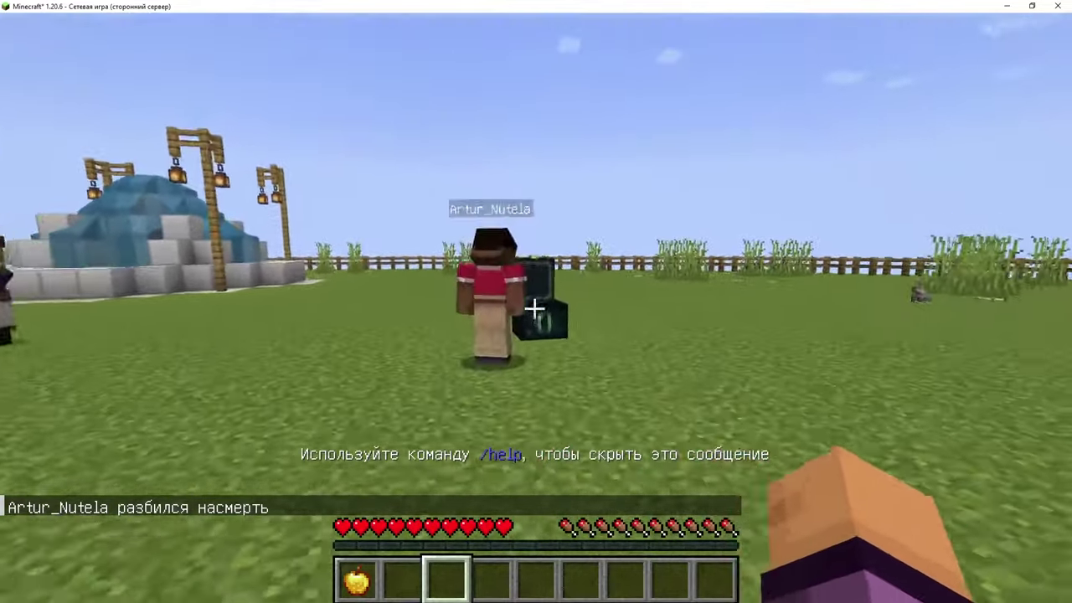
{"action": "key", "text": "w"}
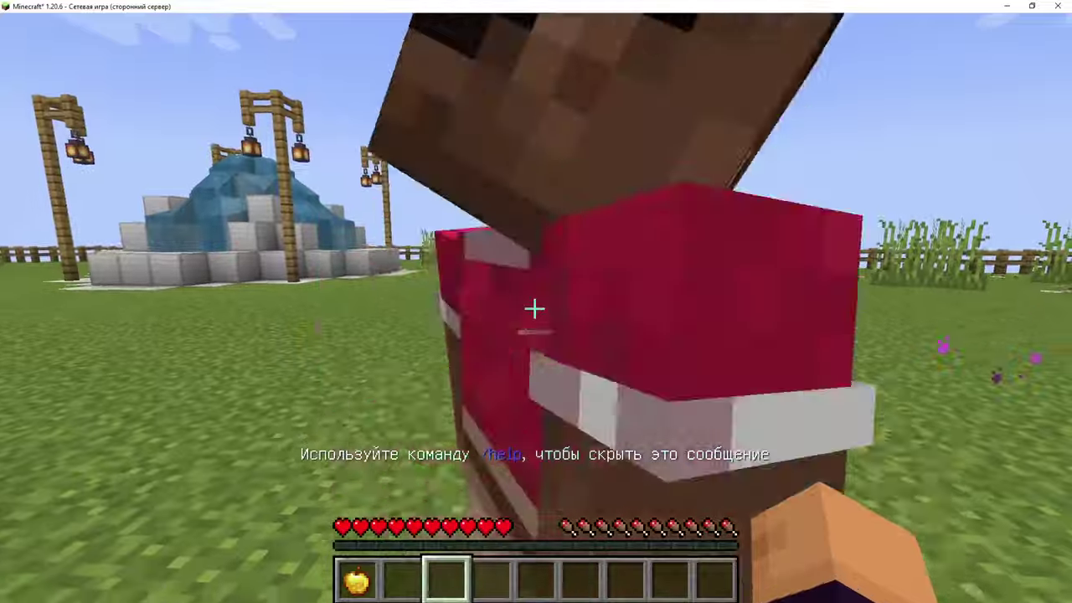
{"action": "right_click", "coordinate": [534, 308]}
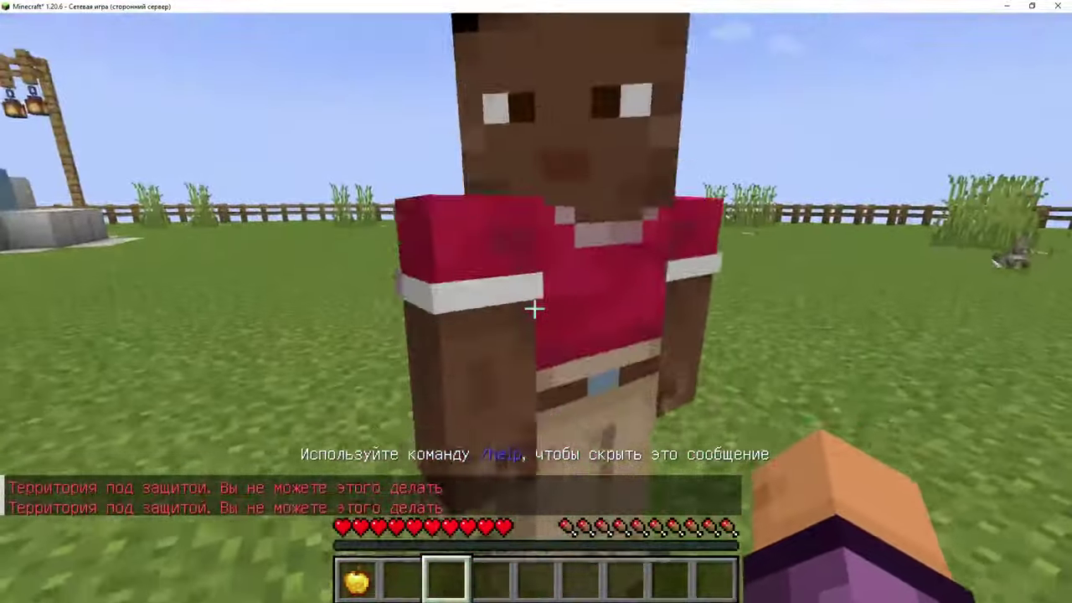
{"action": "right_click", "coordinate": [534, 308]}
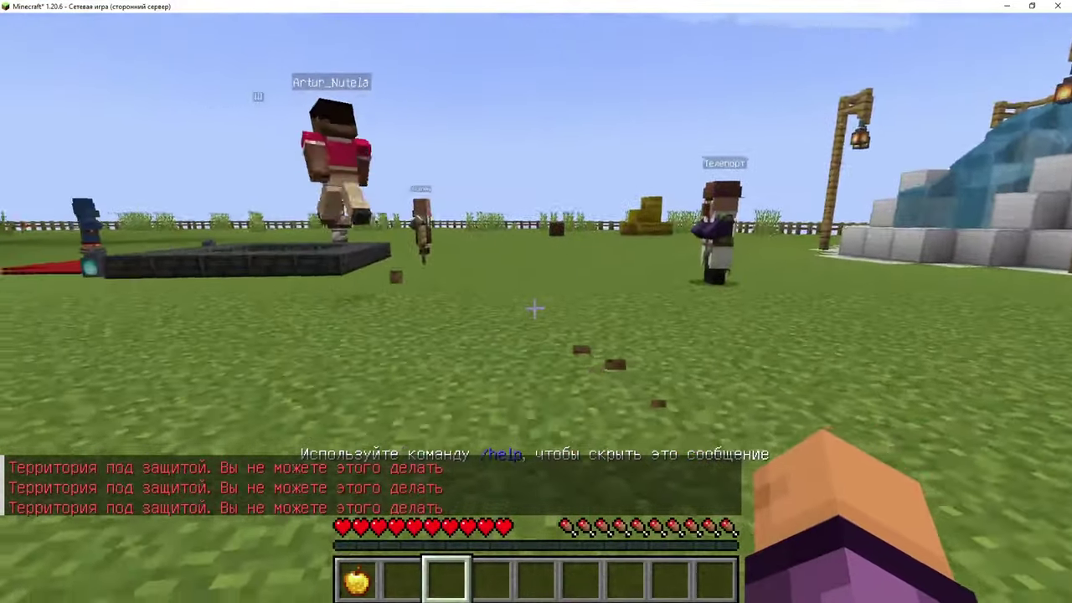
{"action": "right_click", "coordinate": [534, 308]}
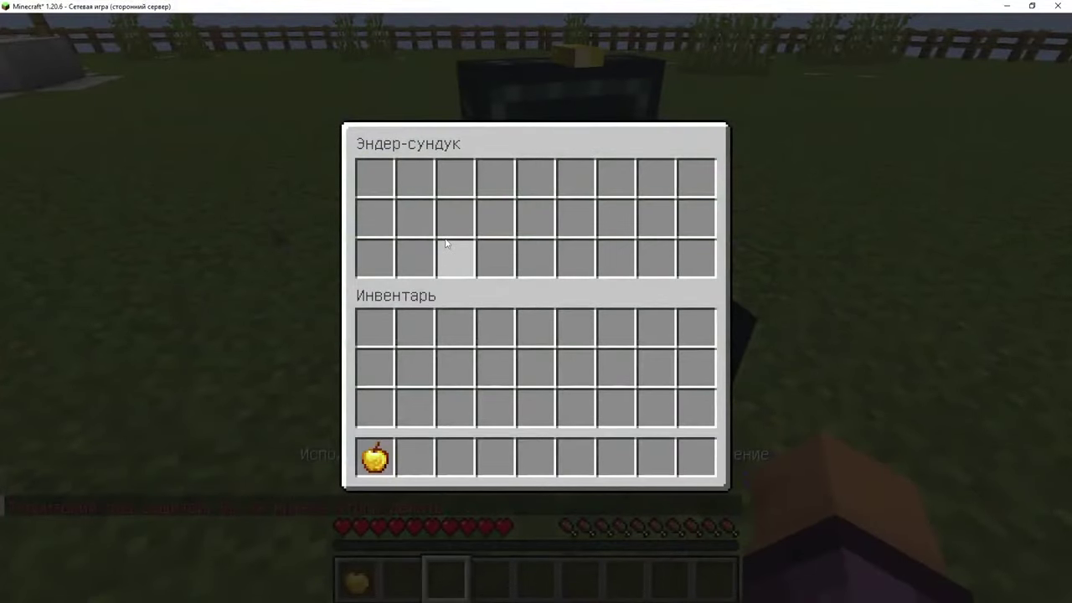
Step: Close the ender chest and start typing a private message command to the other player
{"action": "key", "text": "Escape"}
{"action": "key", "text": "slash"}
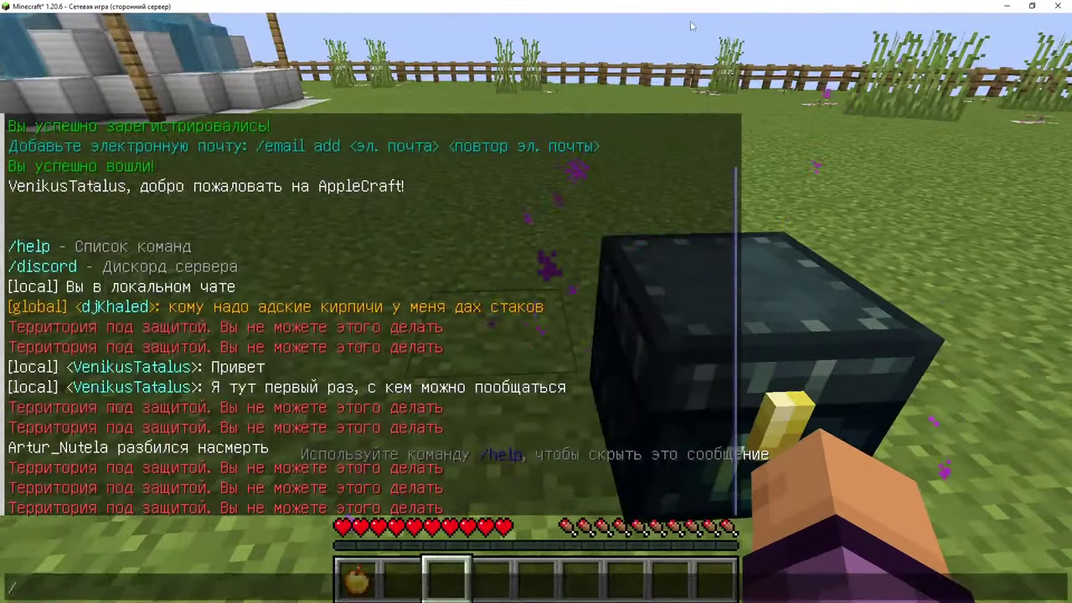
{"action": "type", "text": "Ar"}
{"action": "key", "text": "BackSpace"}
{"action": "key", "text": "BackSpace"}
{"action": "type", "text": "mes"}
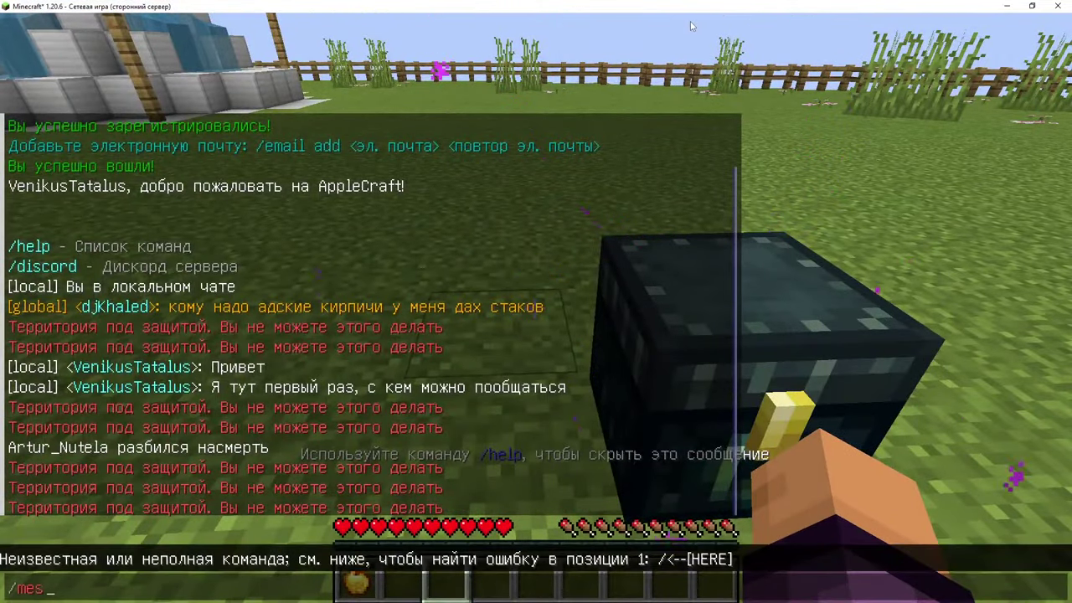
{"action": "key", "text": "BackSpace"}
{"action": "key", "text": "BackSpace"}
{"action": "key", "text": "BackSpace"}
{"action": "key", "text": "BackSpace"}
{"action": "key", "text": "BackSpace"}
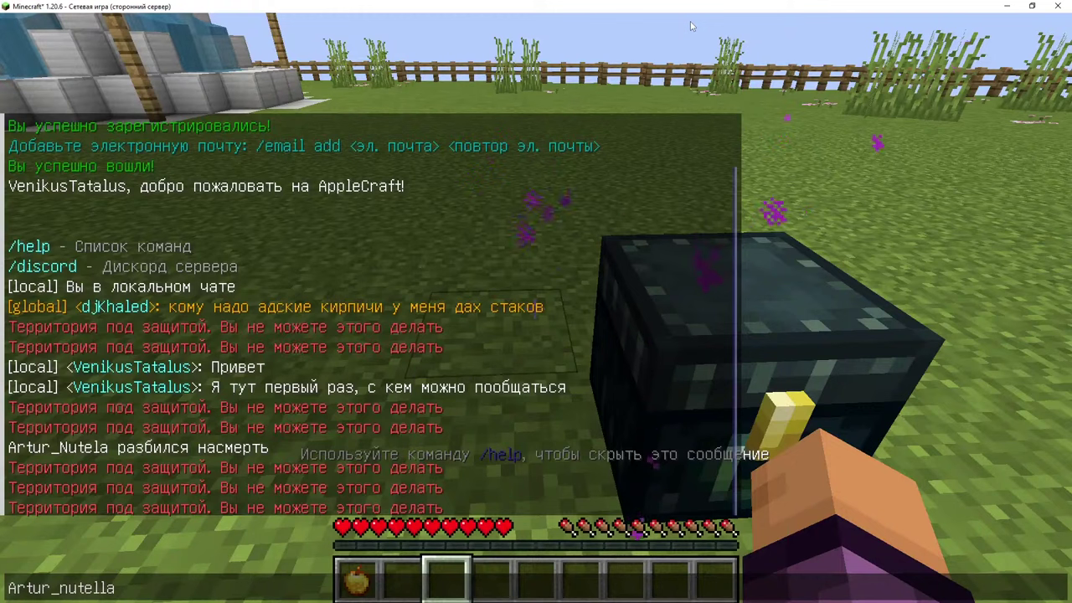
{"action": "key", "text": "BackSpace"}
{"action": "key", "text": "BackSpace"}
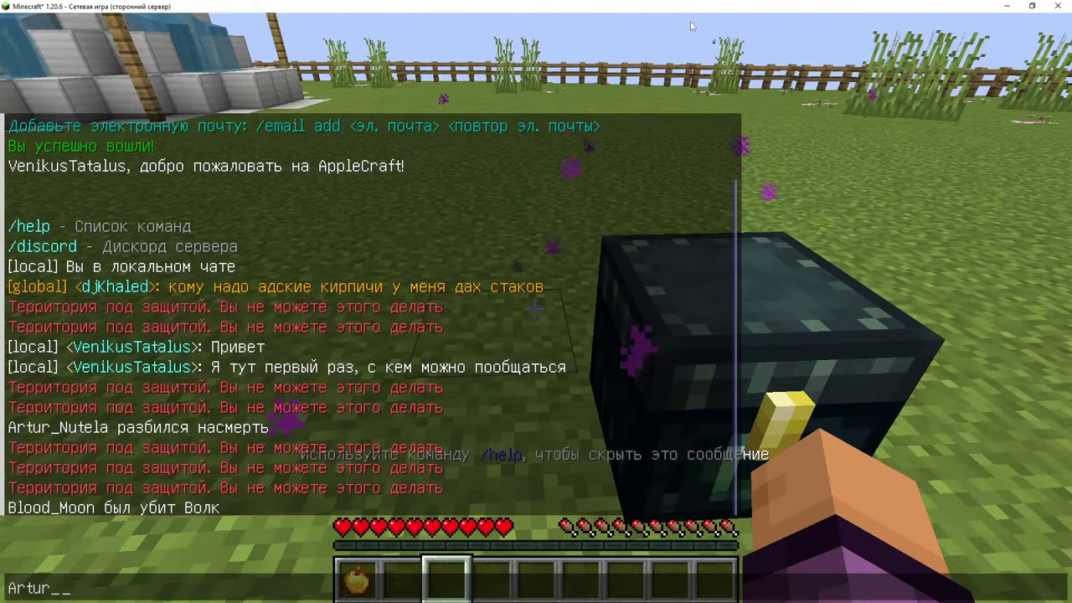
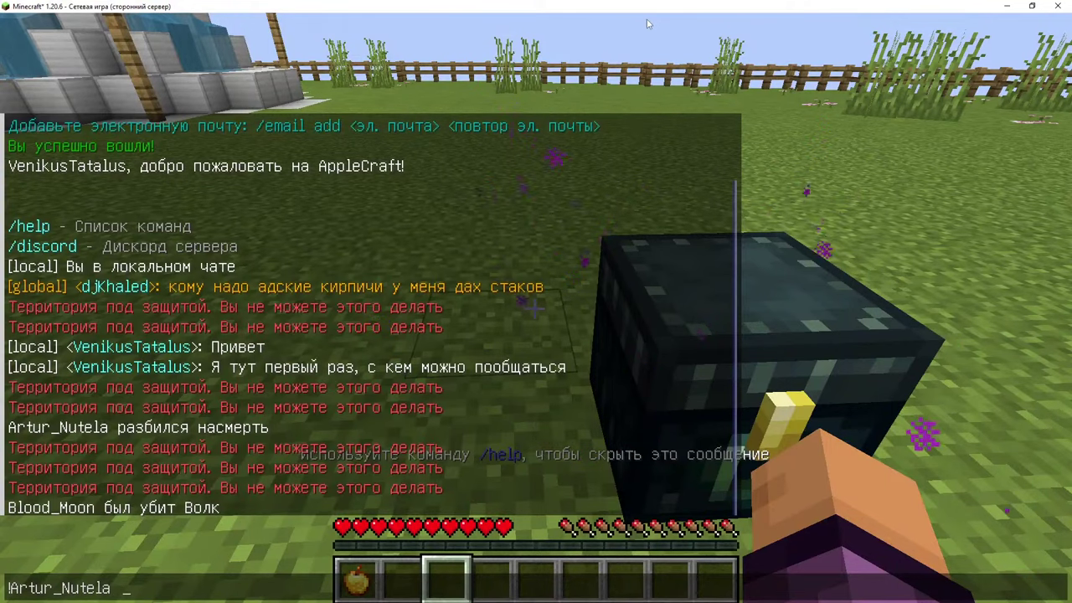
Step: Send the greeting in chat and walk past the big tree toward the meadow fence
{"action": "key", "text": "Return"}
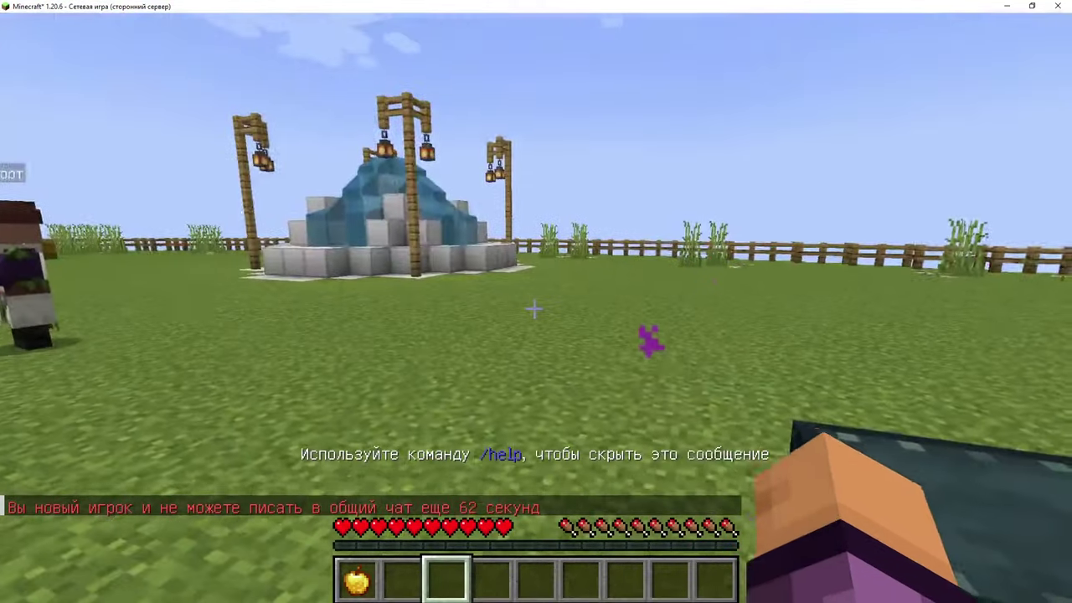
{"action": "key", "text": "w"}
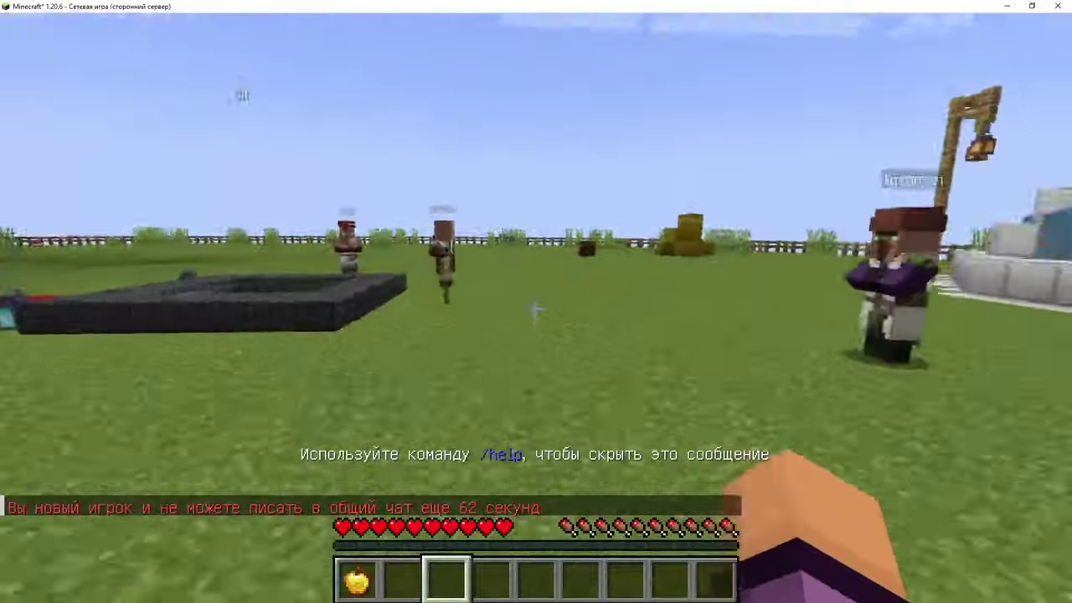
{"action": "key", "text": "w"}
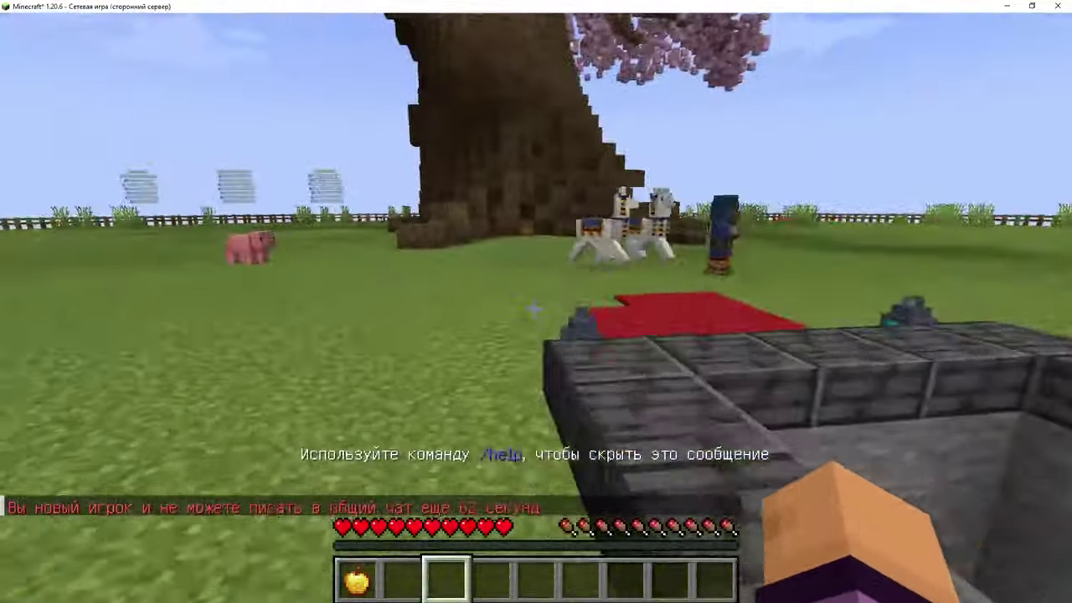
{"action": "key", "text": "w"}
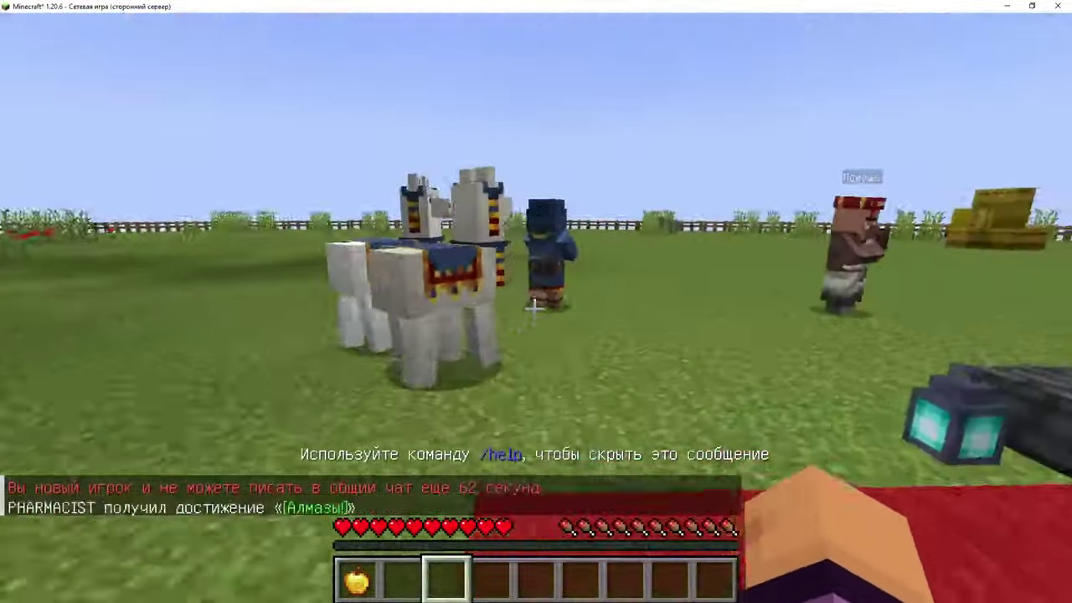
{"action": "key", "text": "w"}
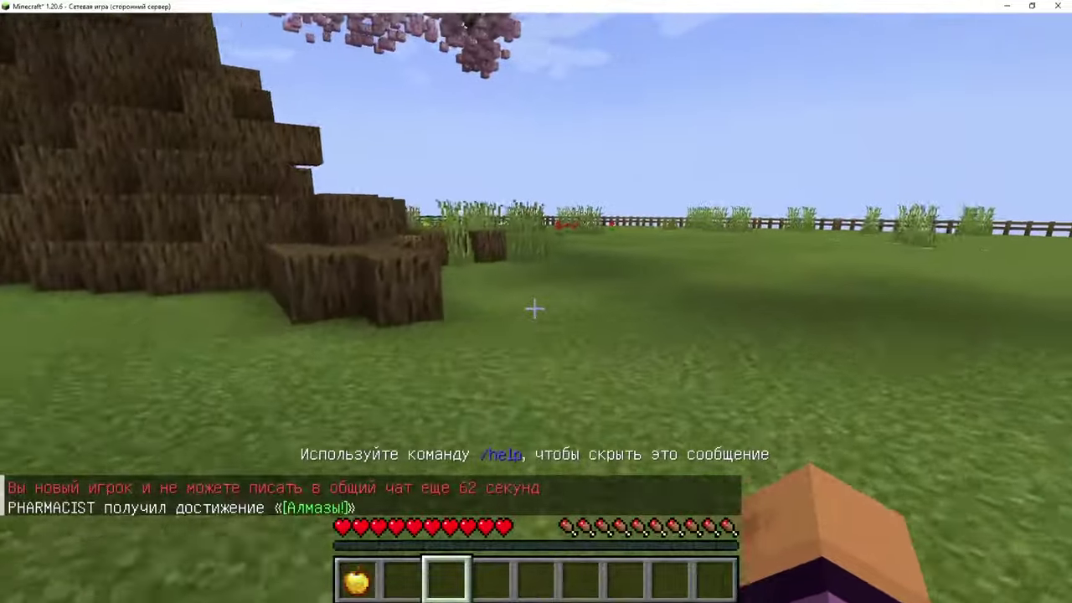
{"action": "key", "text": "w"}
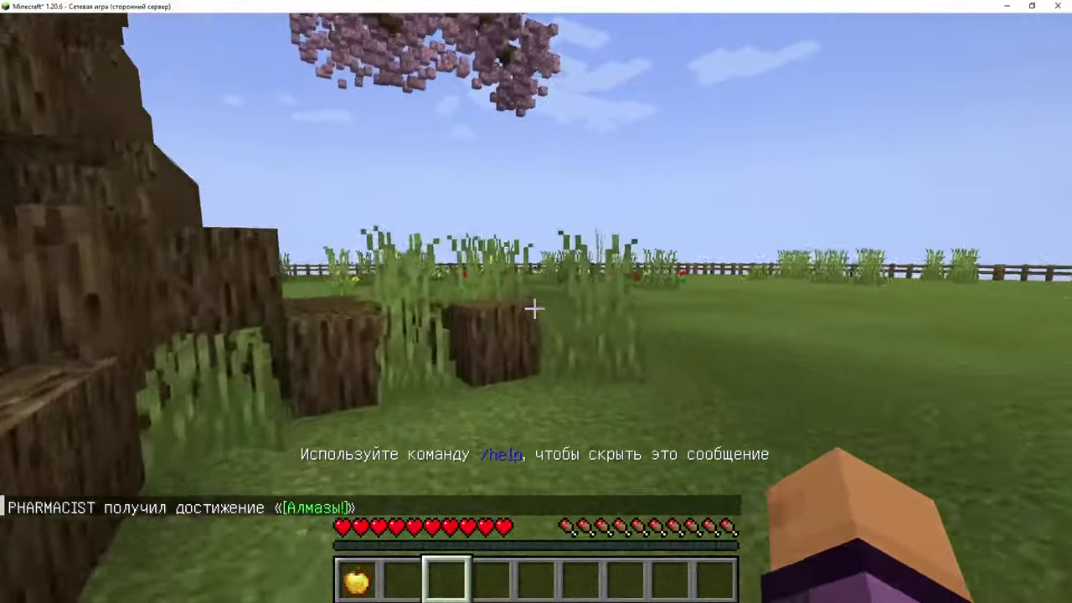
{"action": "key", "text": "w"}
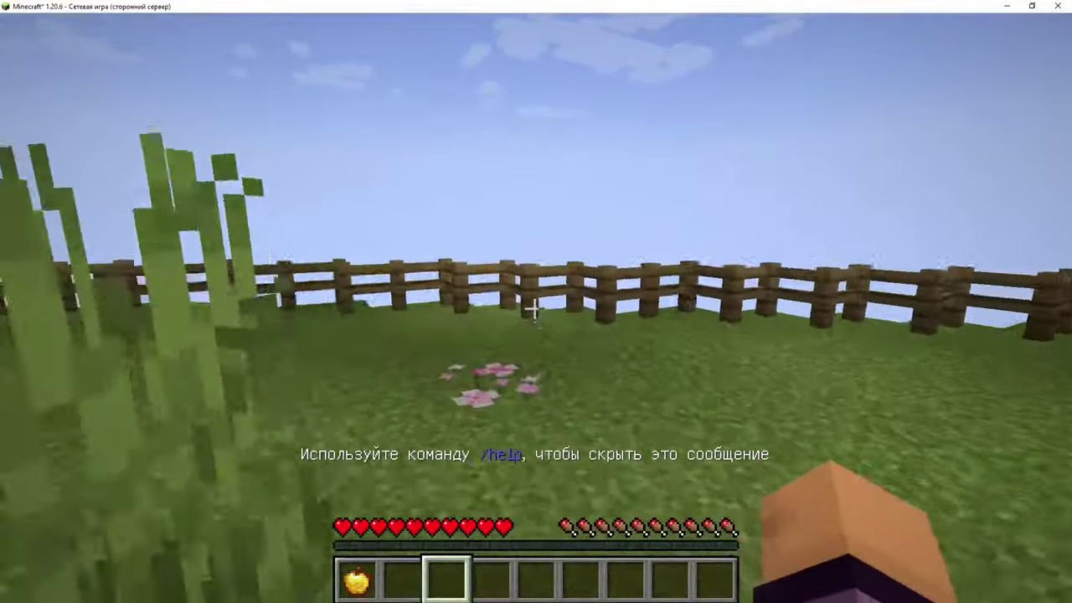
Step: Walk back past the domed fountain and llamas and open the Помощь villager's help book
{"action": "key", "text": "w"}
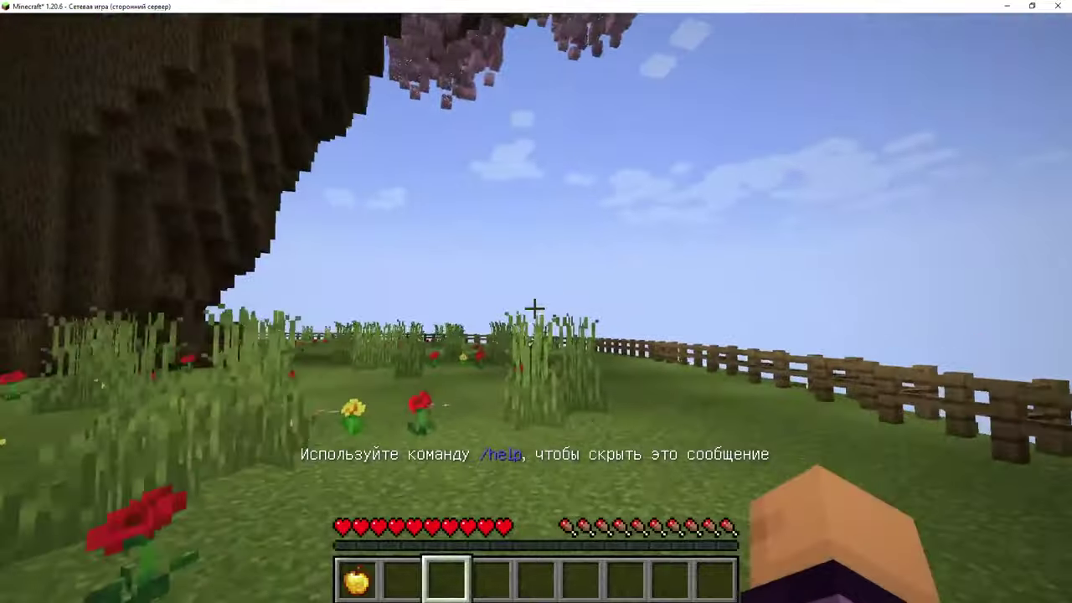
{"action": "key", "text": "w"}
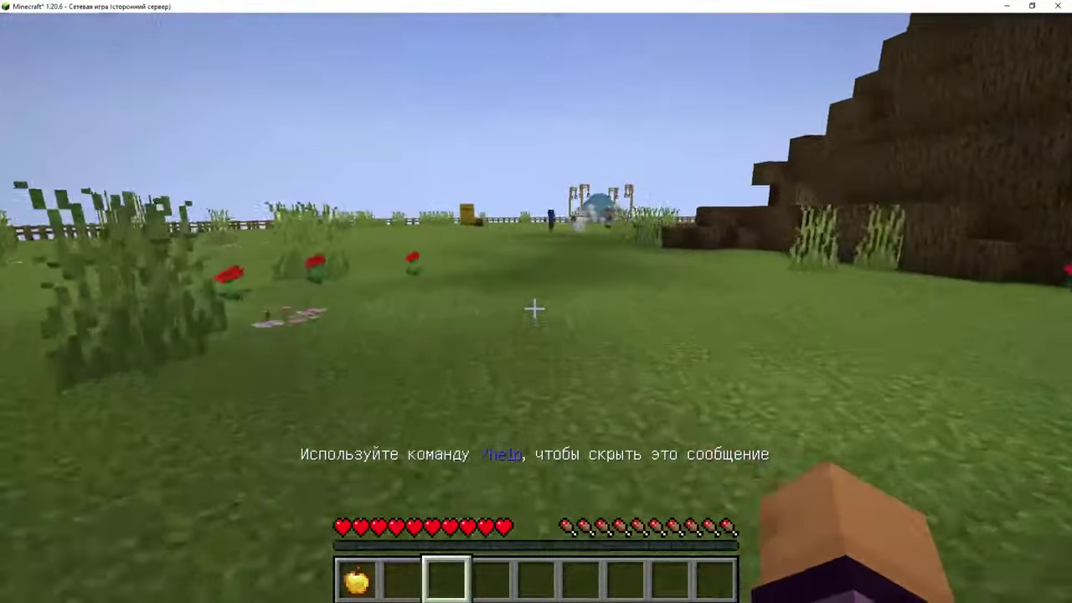
{"action": "key", "text": "w"}
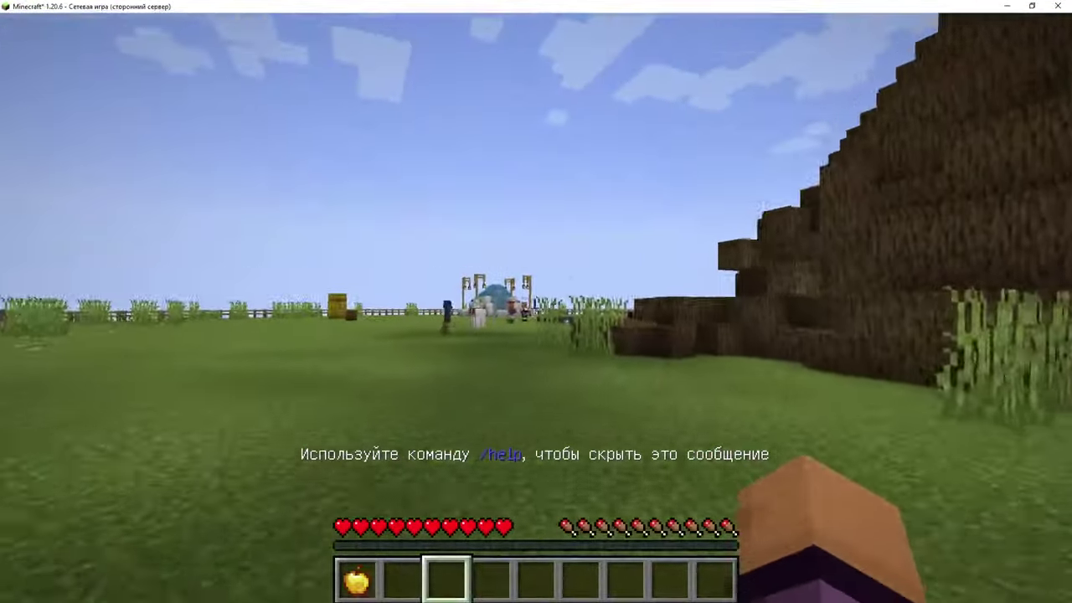
{"action": "key", "text": "w"}
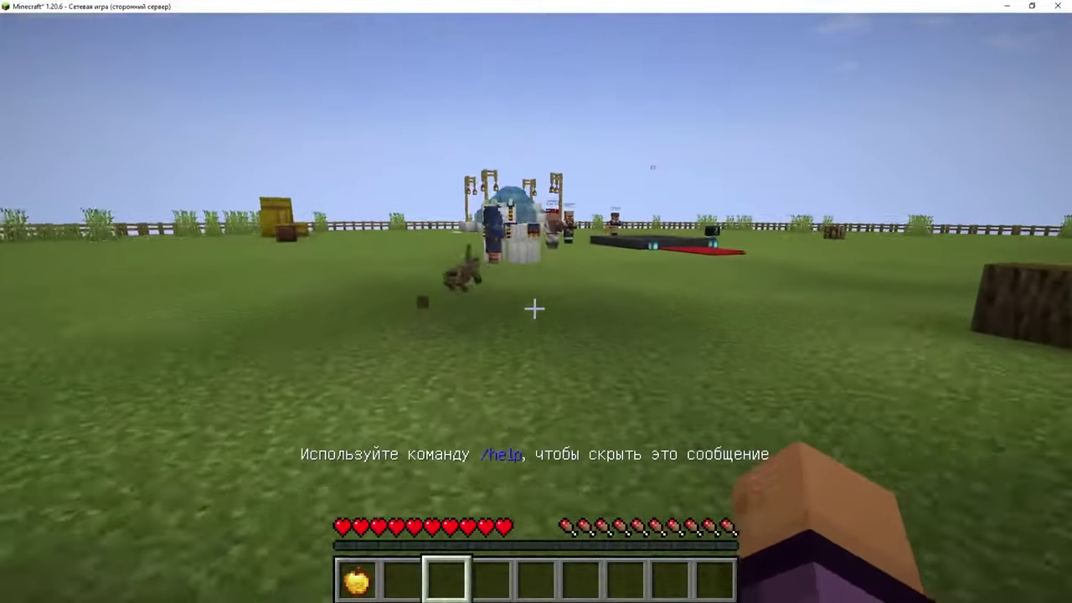
{"action": "key", "text": "w"}
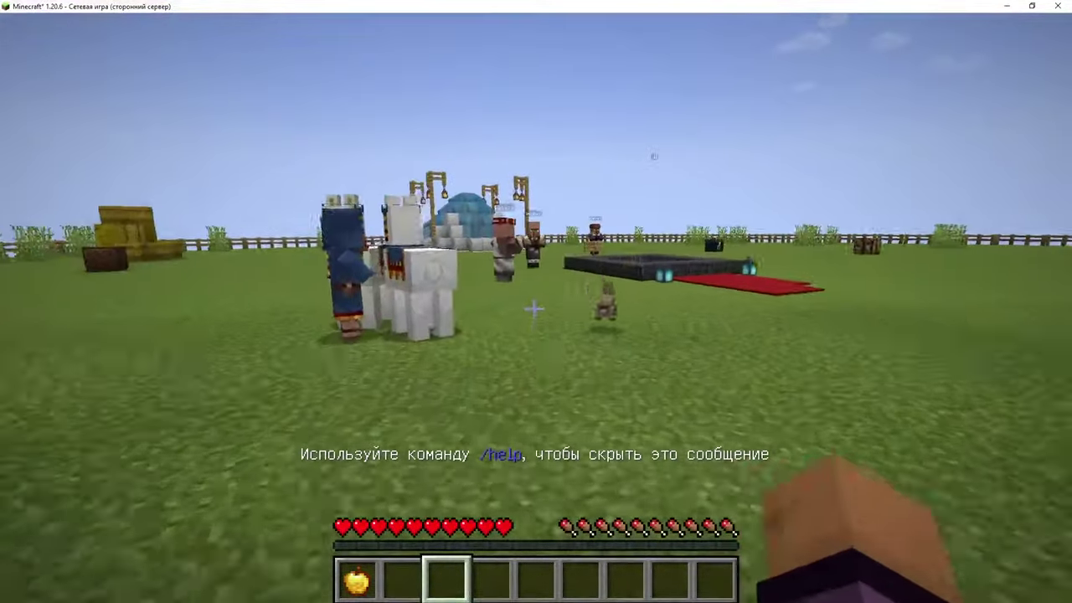
{"action": "key", "text": "w"}
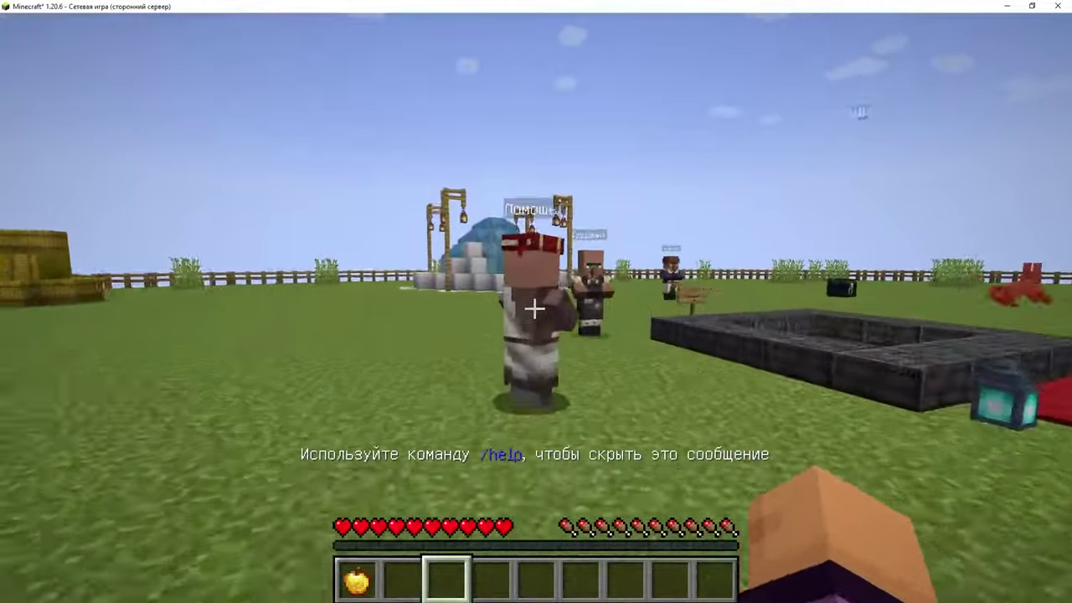
{"action": "key", "text": "w"}
{"action": "right_click", "coordinate": [534, 309]}
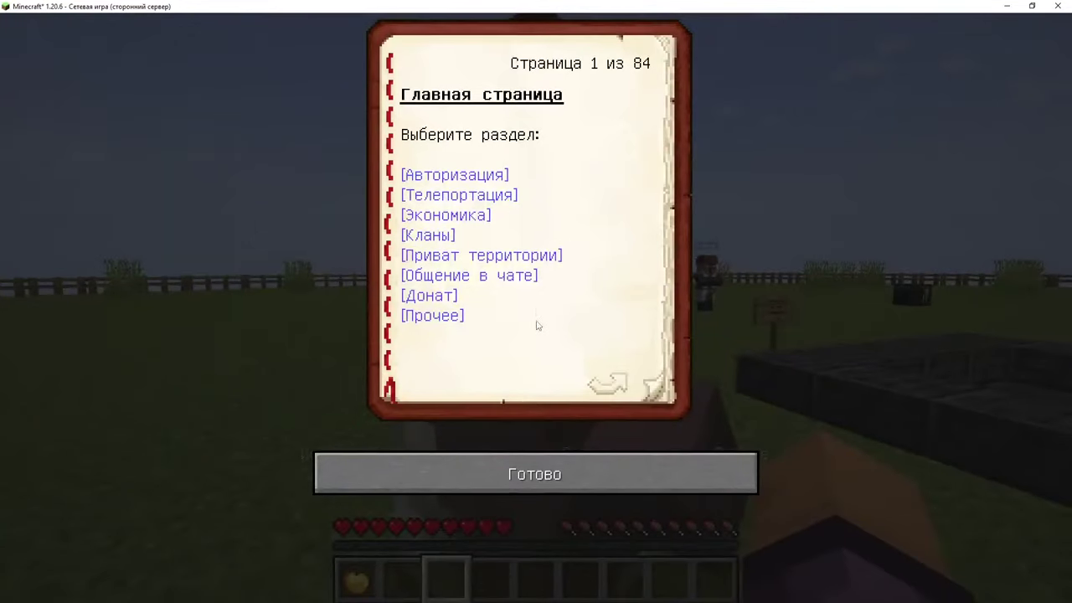
Step: Close the help book, then view and close the first quest from the Задания villager
{"action": "left_click", "coordinate": [531, 475]}
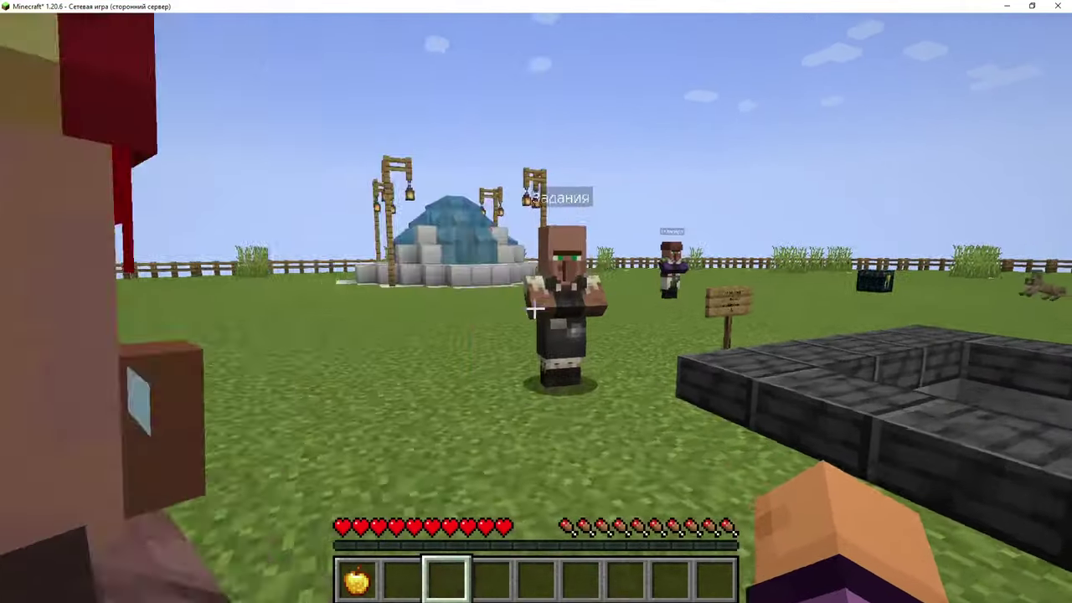
{"action": "key", "text": "w"}
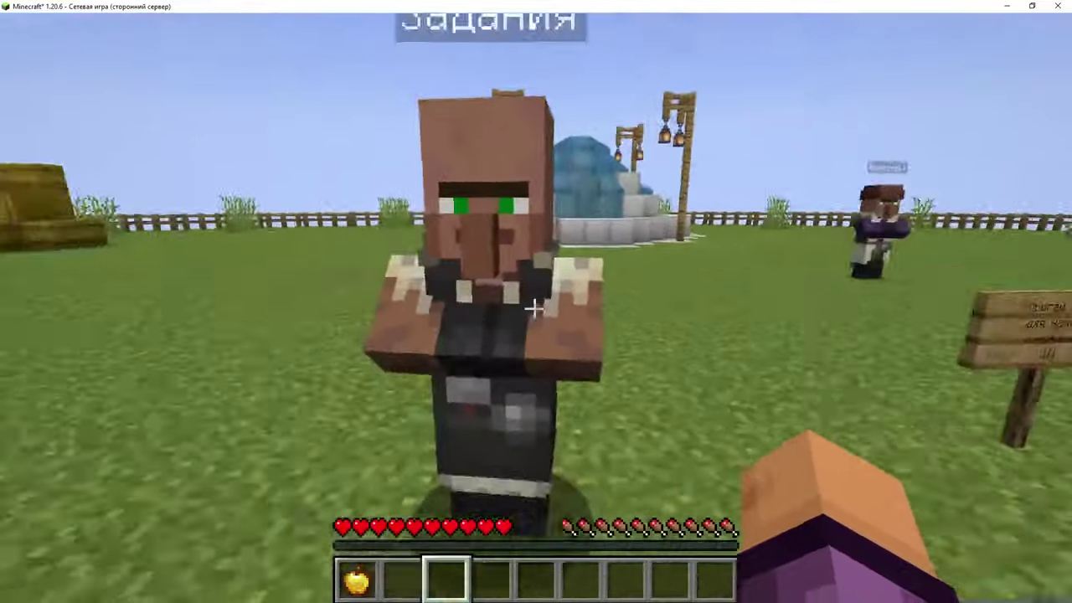
{"action": "right_click", "coordinate": [534, 309]}
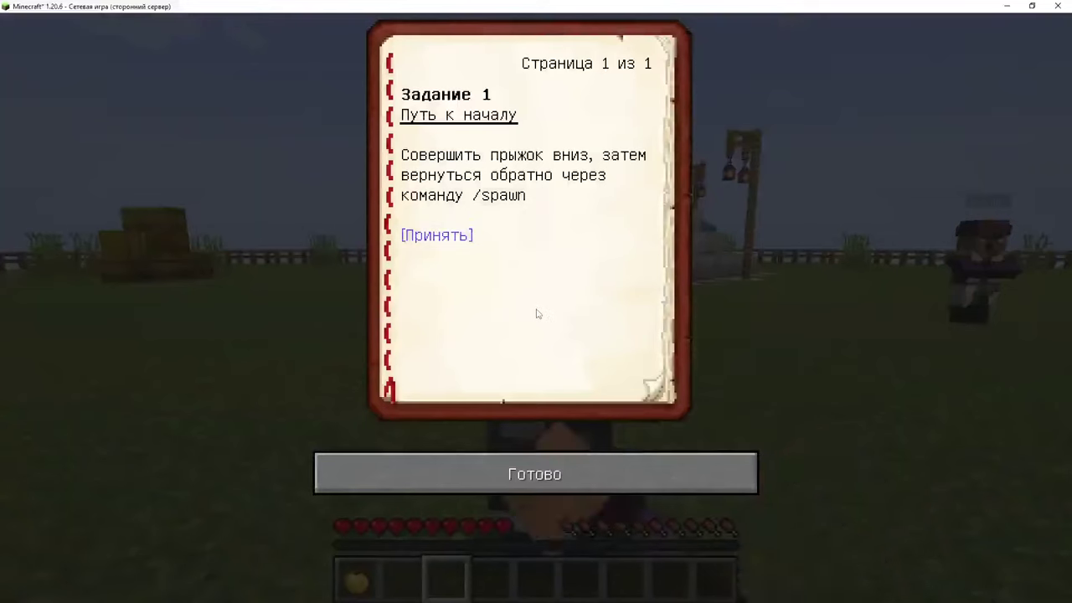
{"action": "left_click", "coordinate": [492, 490]}
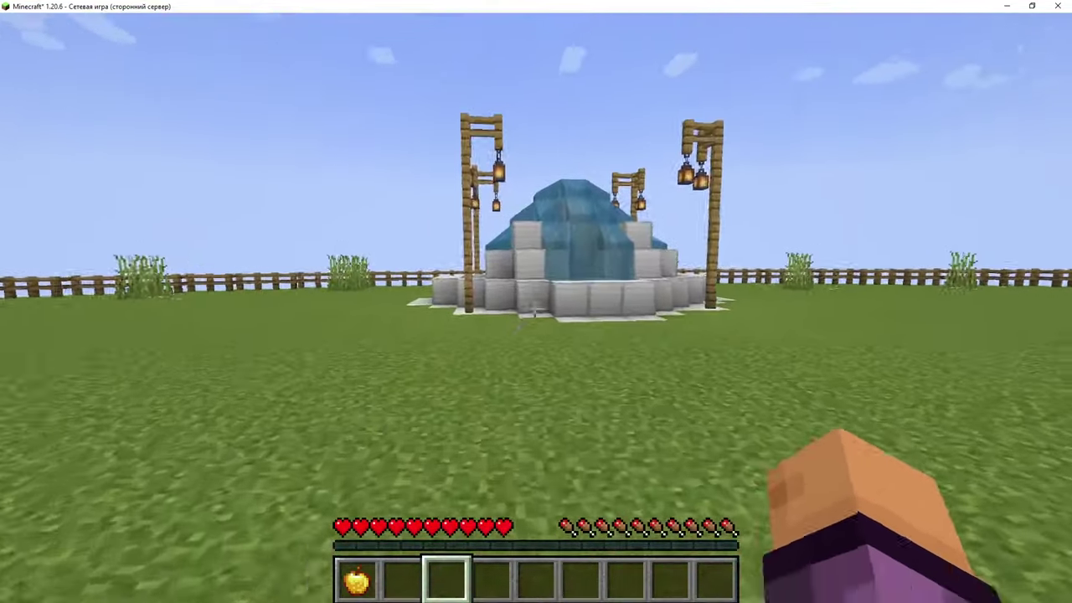
Step: Jump into the fountain, climb out toward the cherry tree, and check the inventory
{"action": "key", "text": "w"}
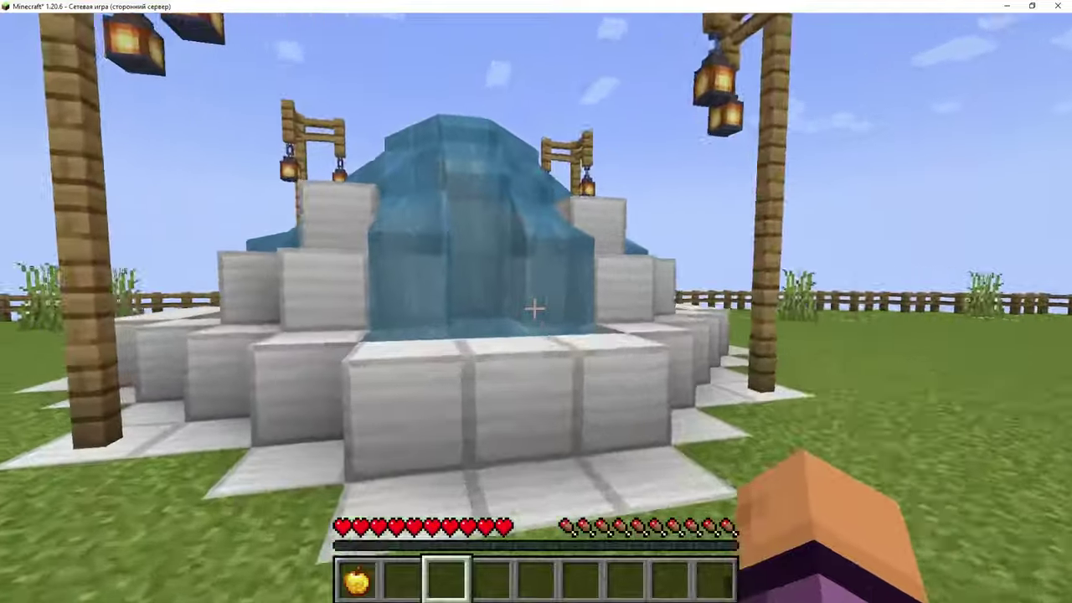
{"action": "key", "text": "w"}
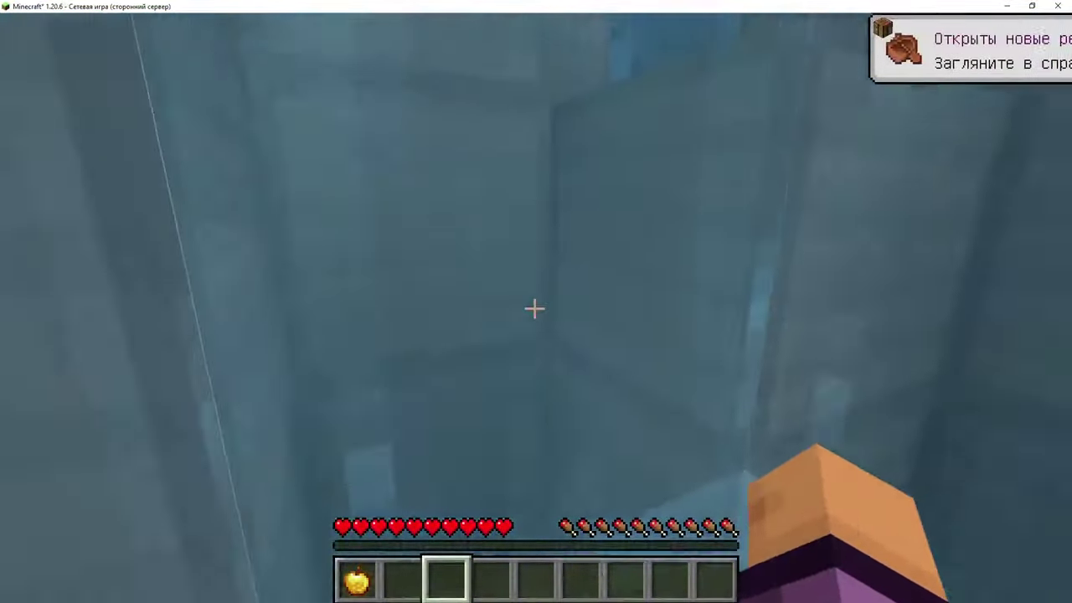
{"action": "key", "text": "w"}
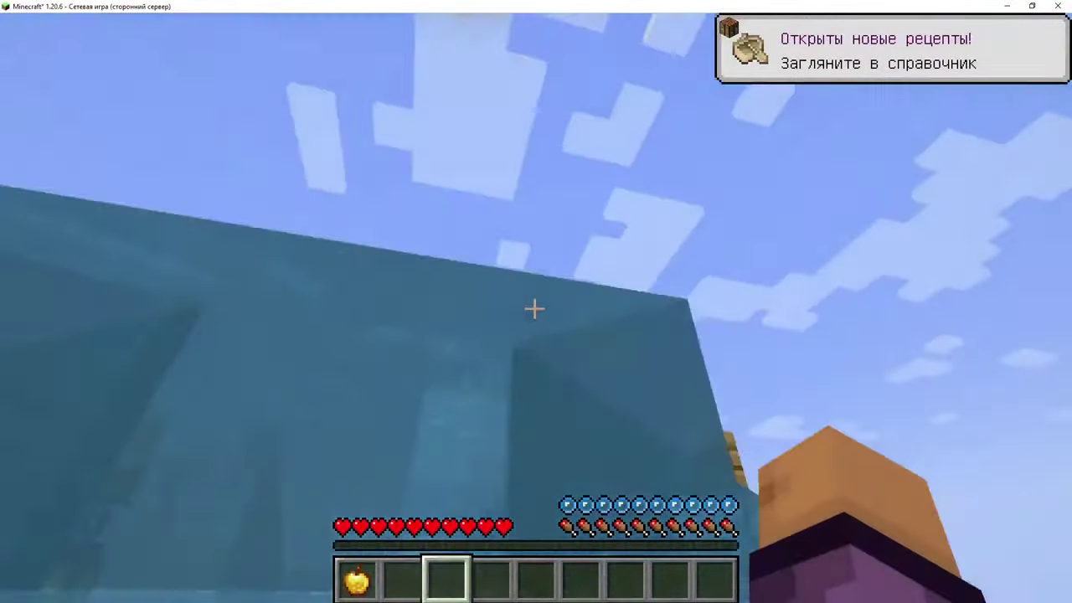
{"action": "key", "text": "w"}
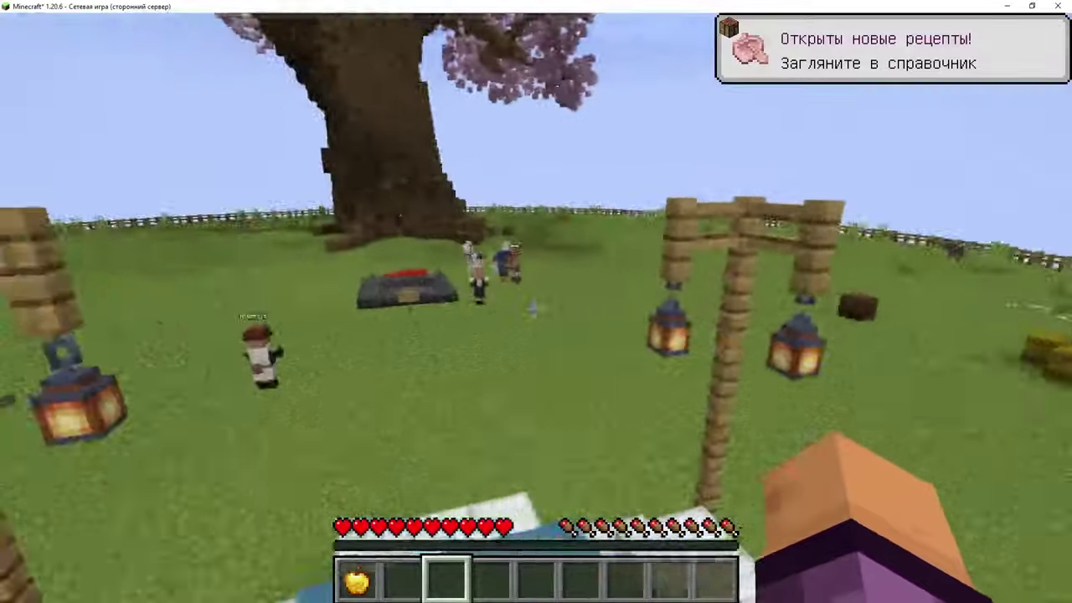
{"action": "key", "text": "w"}
{"action": "key", "text": "e"}
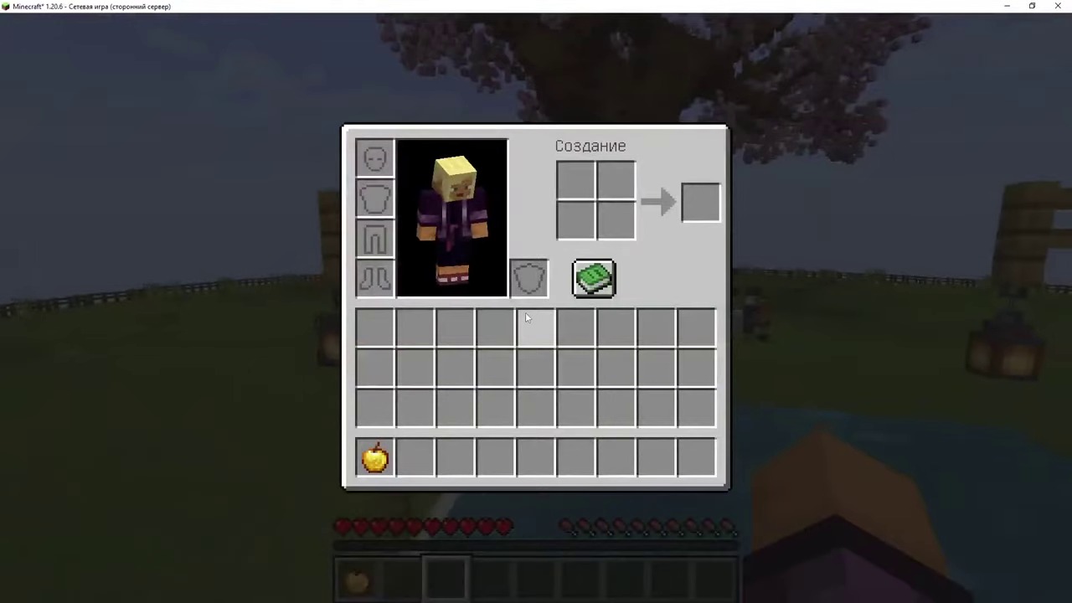
{"action": "key", "text": "e"}
Step: View the Телепорт villager's destination book, then pause the game
{"action": "key", "text": "w"}
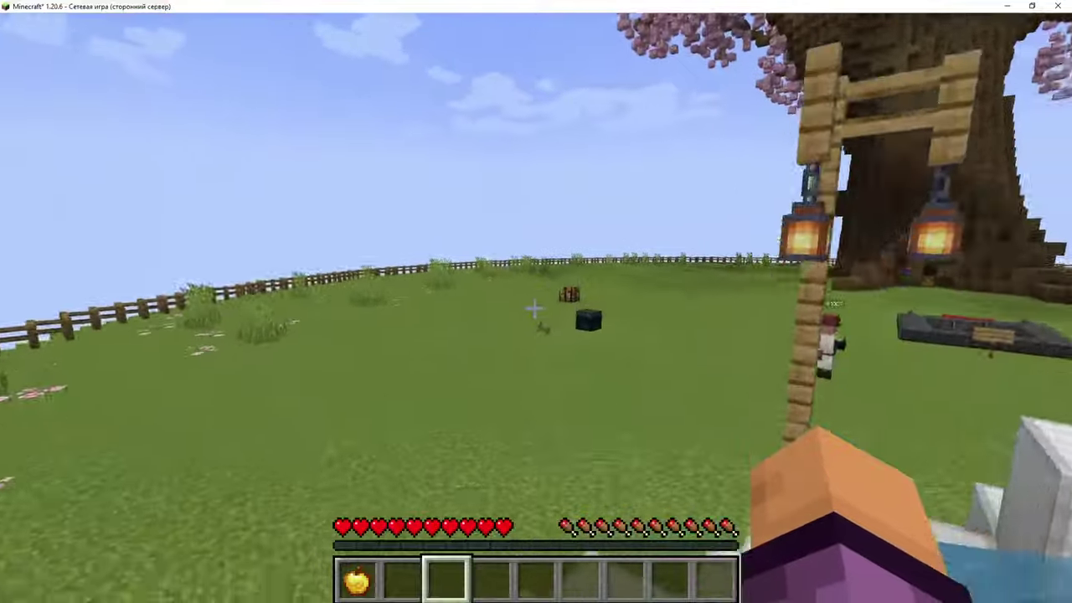
{"action": "key", "text": "s"}
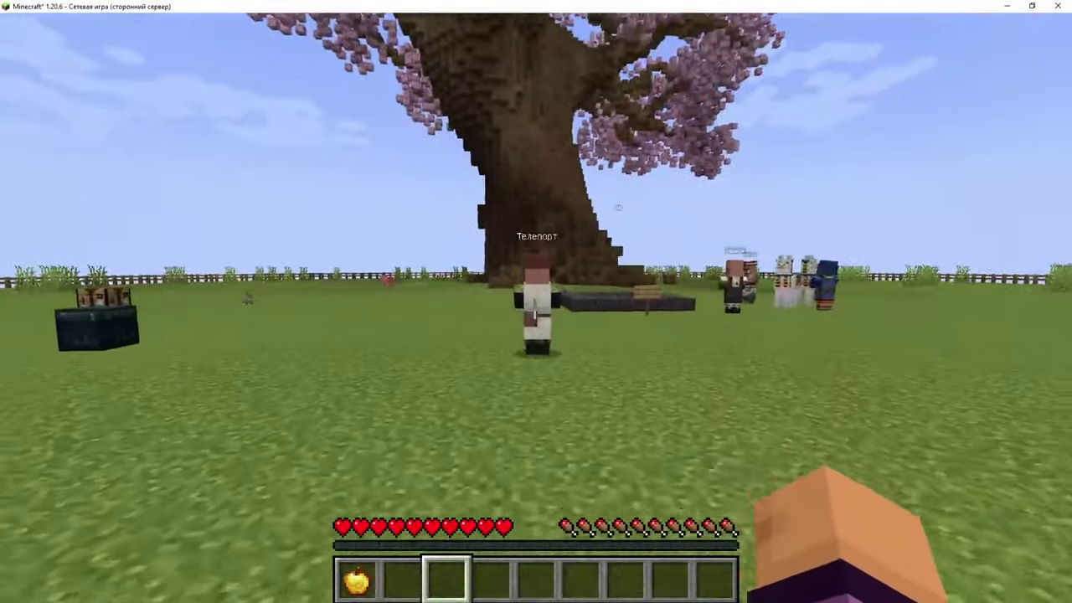
{"action": "key", "text": "w"}
{"action": "right_click", "coordinate": [536, 301]}
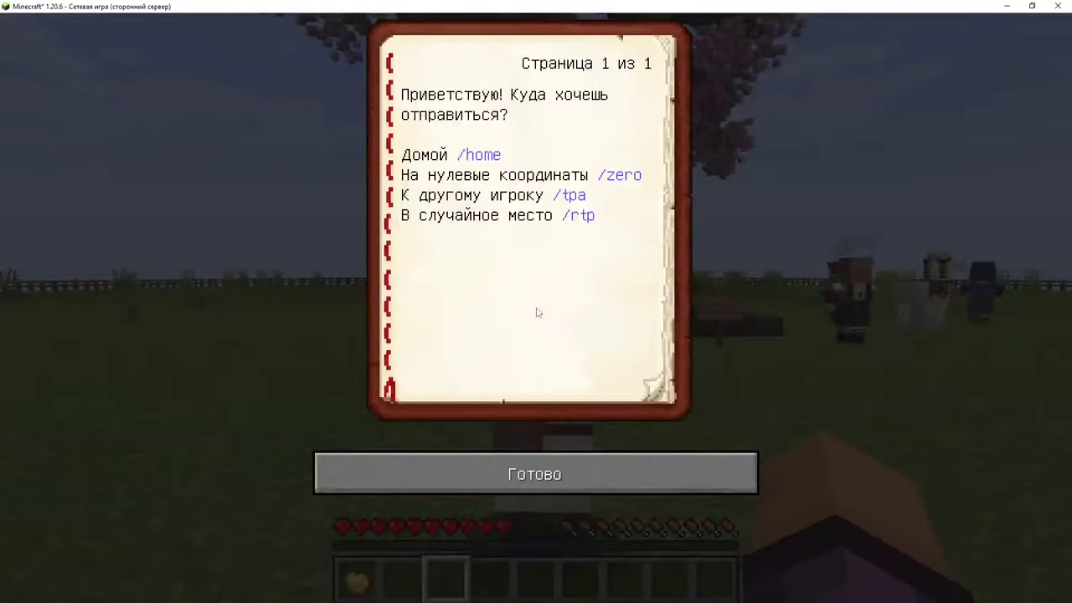
{"action": "key", "text": "Escape"}
{"action": "key", "text": "Escape"}
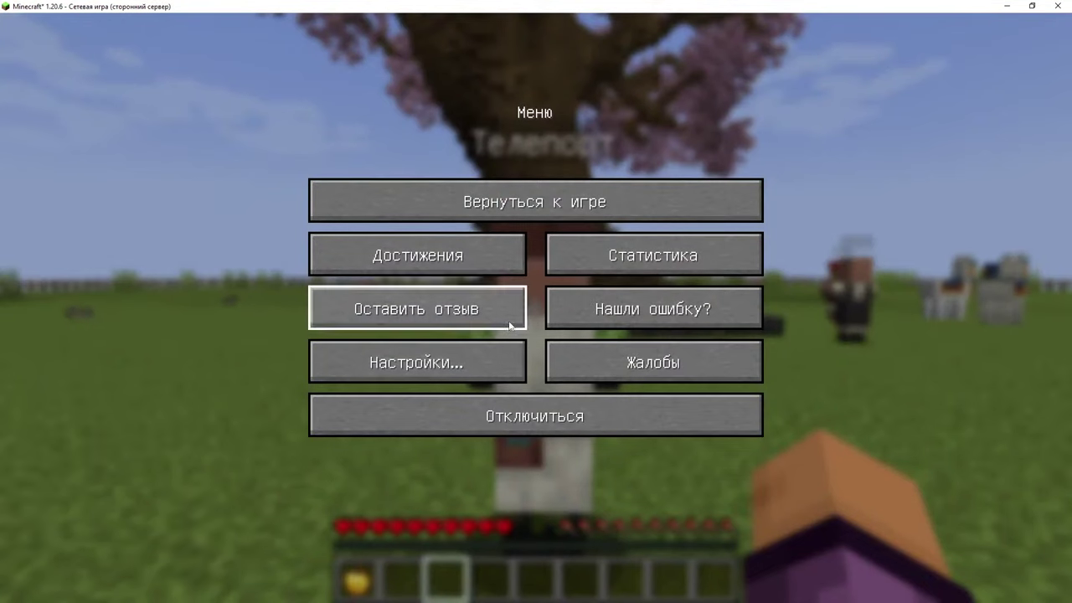
{"action": "left_click", "coordinate": [435, 357]}
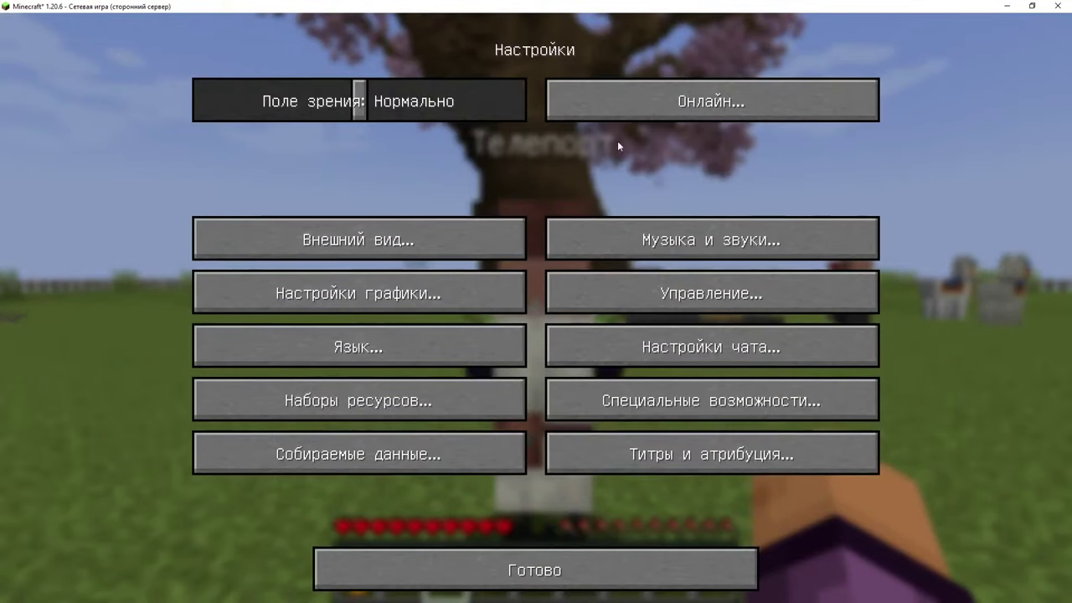
{"action": "left_click", "coordinate": [680, 256]}
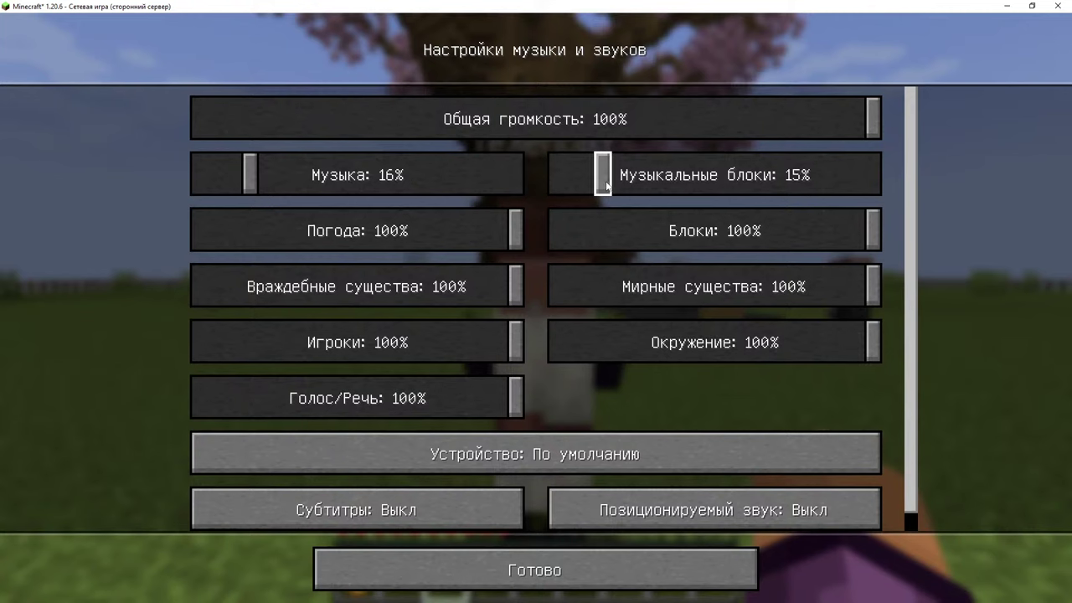
{"action": "left_click", "coordinate": [527, 552]}
{"action": "left_click", "coordinate": [532, 570]}
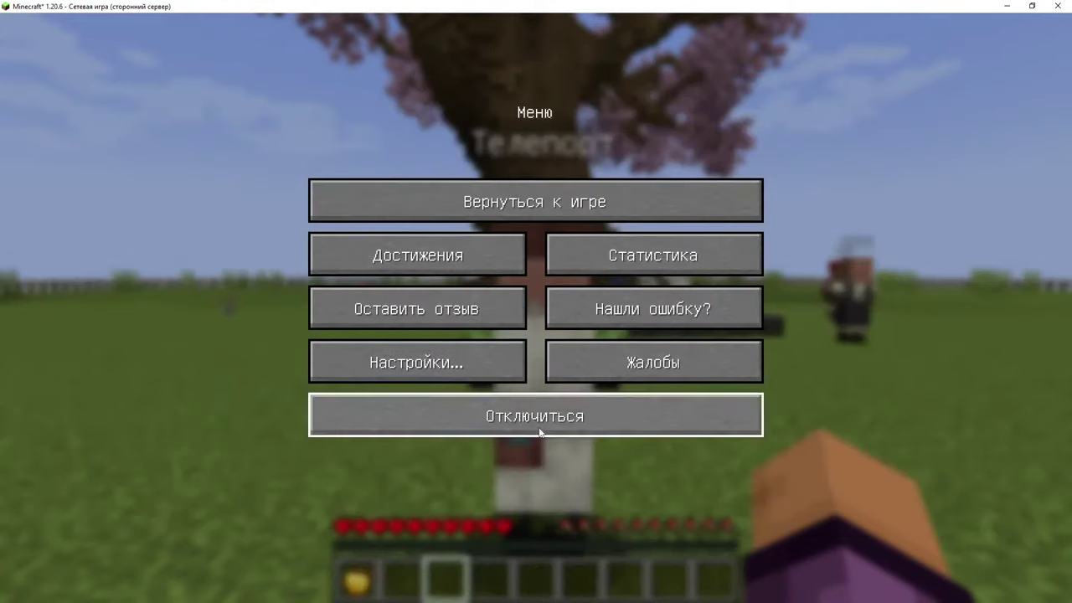
Step: Resume play and open the crafting table with its recipe book shown
{"action": "left_click", "coordinate": [505, 205]}
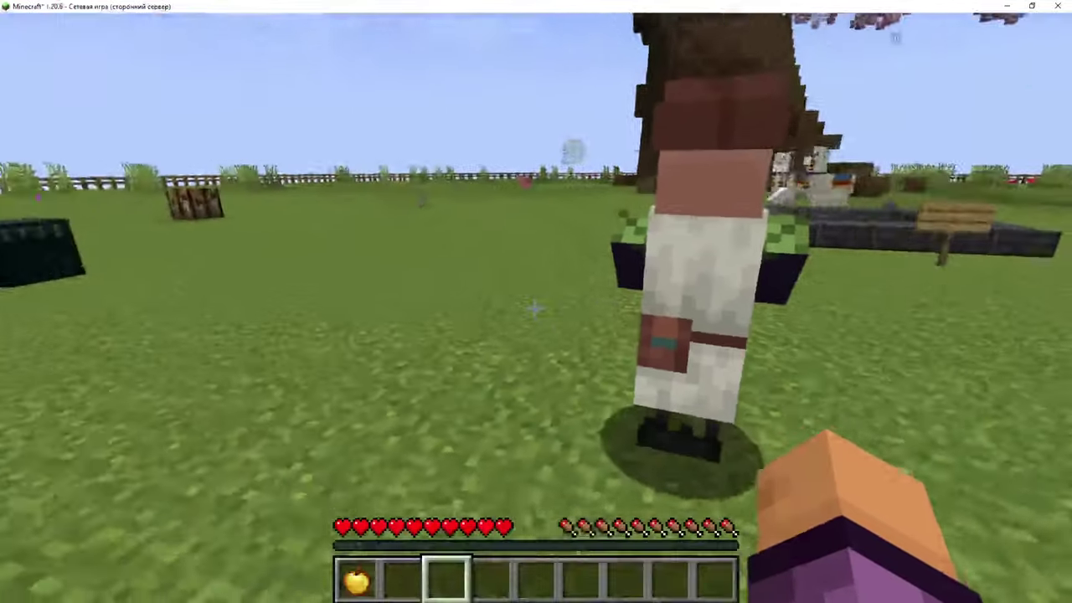
{"action": "key", "text": "w"}
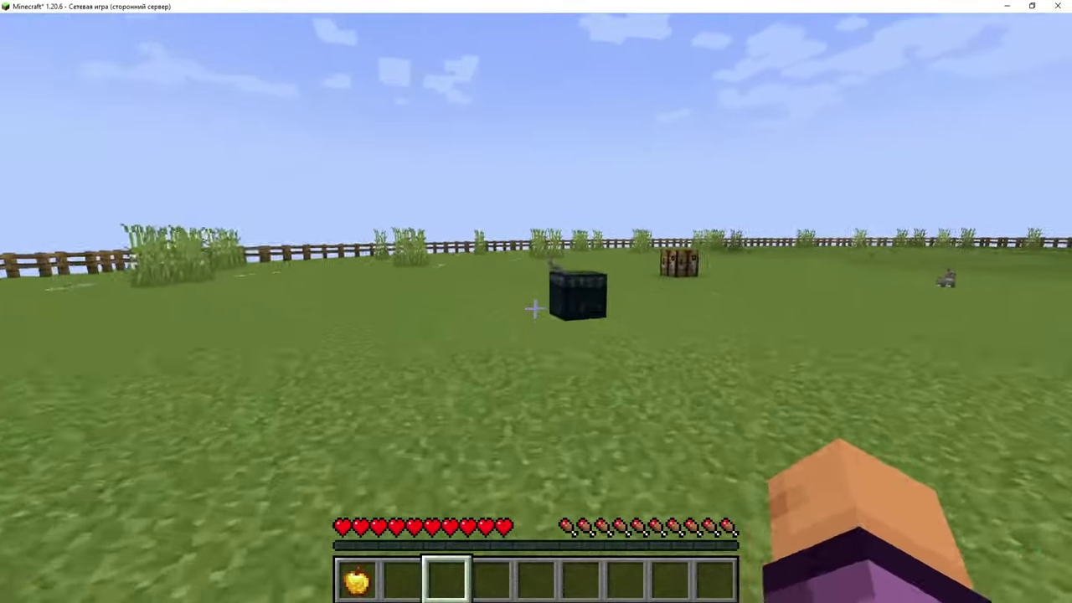
{"action": "key", "text": "w"}
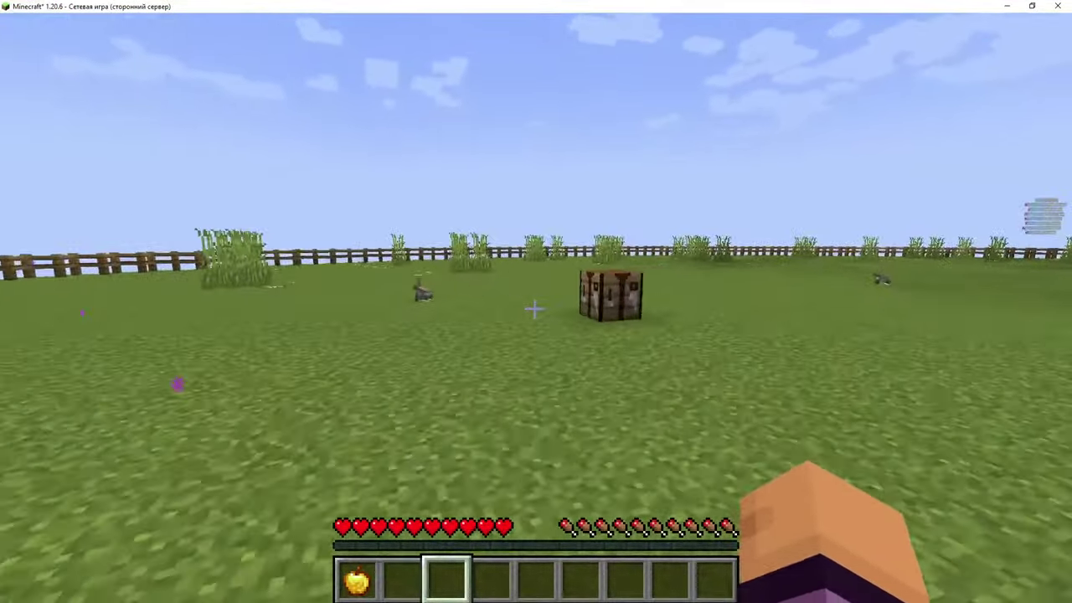
{"action": "right_click", "coordinate": [534, 309]}
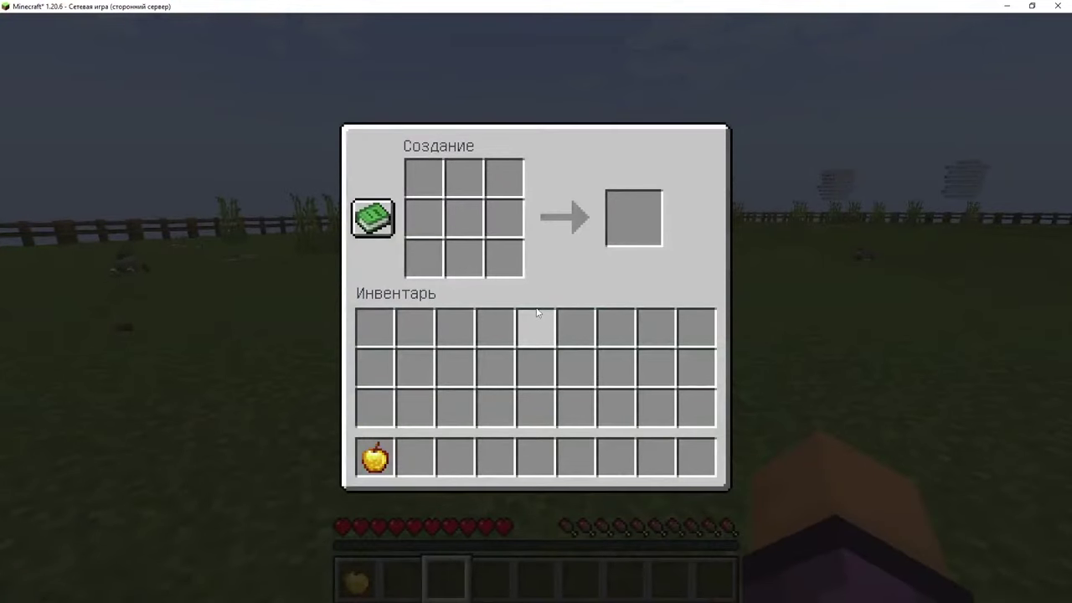
{"action": "left_click", "coordinate": [383, 234]}
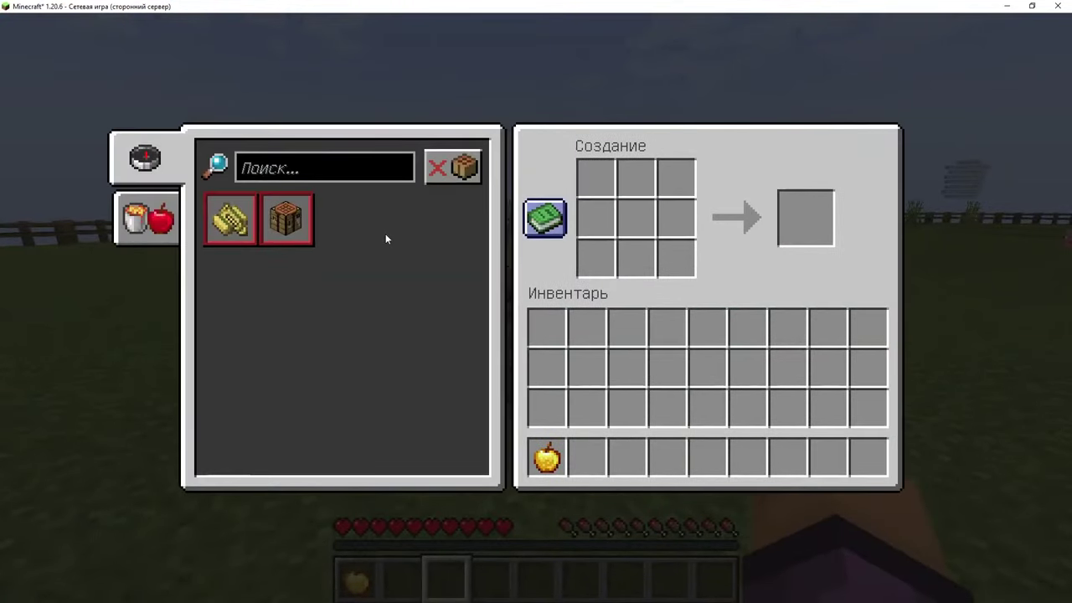
{"action": "key", "text": "Escape"}
{"action": "key", "text": "Escape"}
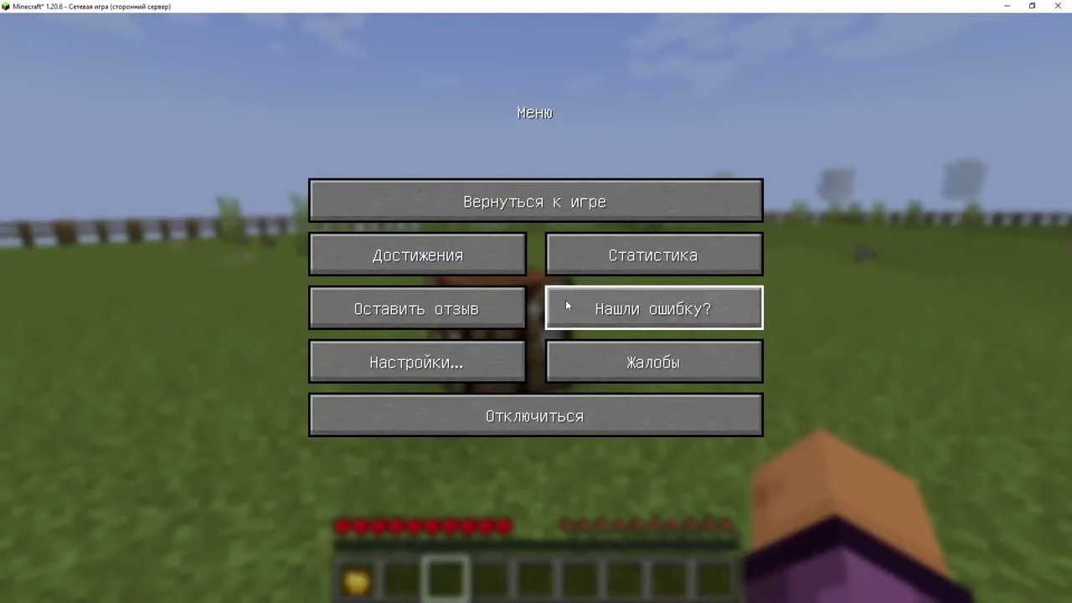
Step: Set background music to 5% in Настройки > Музыка и звуки and resume the game
{"action": "left_click", "coordinate": [453, 379]}
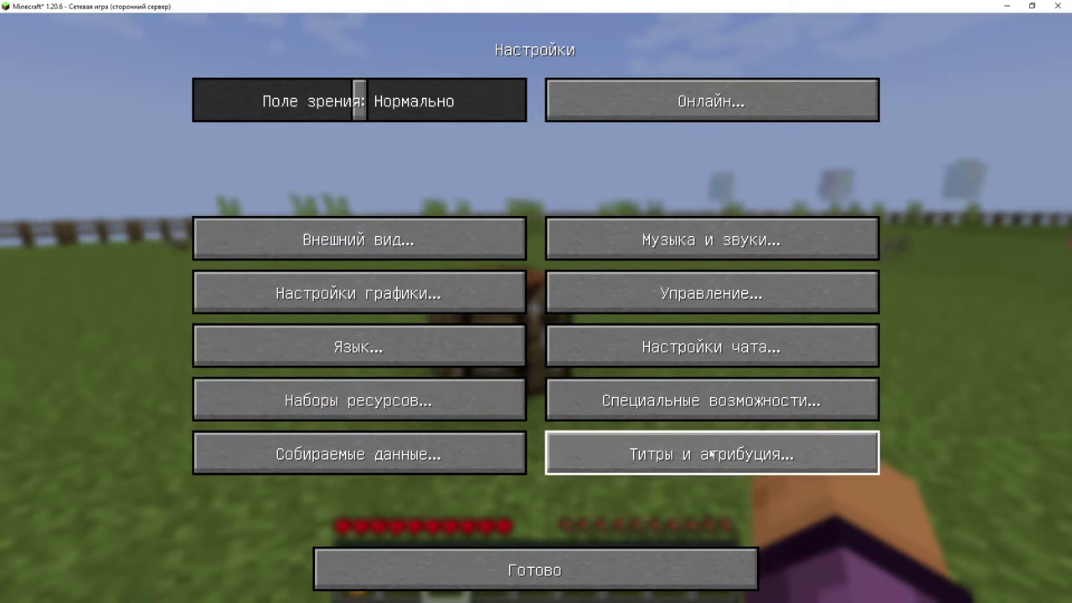
{"action": "left_click", "coordinate": [712, 240]}
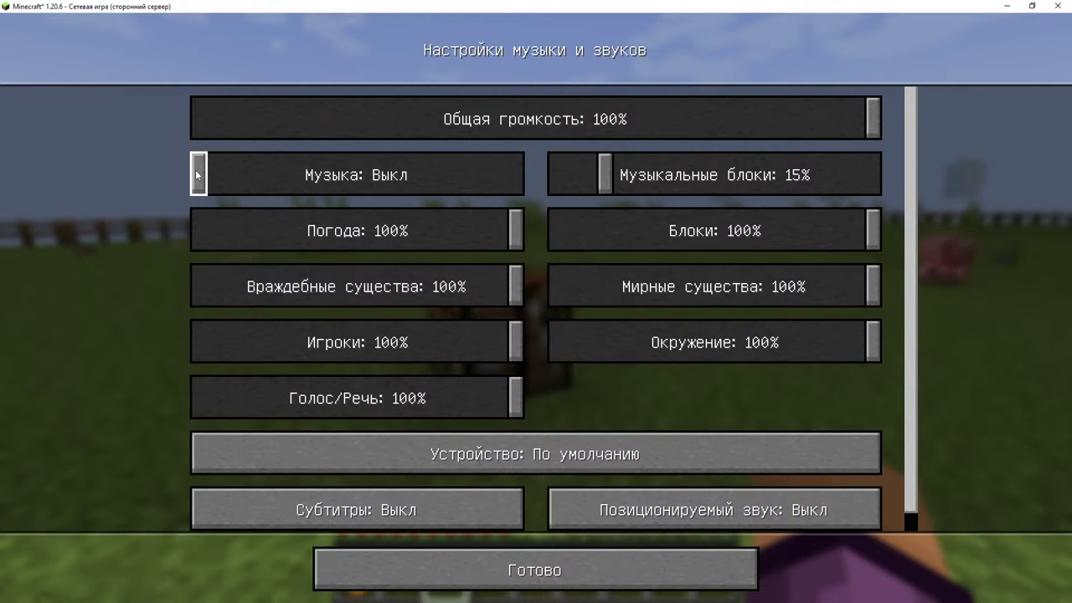
{"action": "left_click_drag", "start_coordinate": [196, 170], "coordinate": [203, 169]}
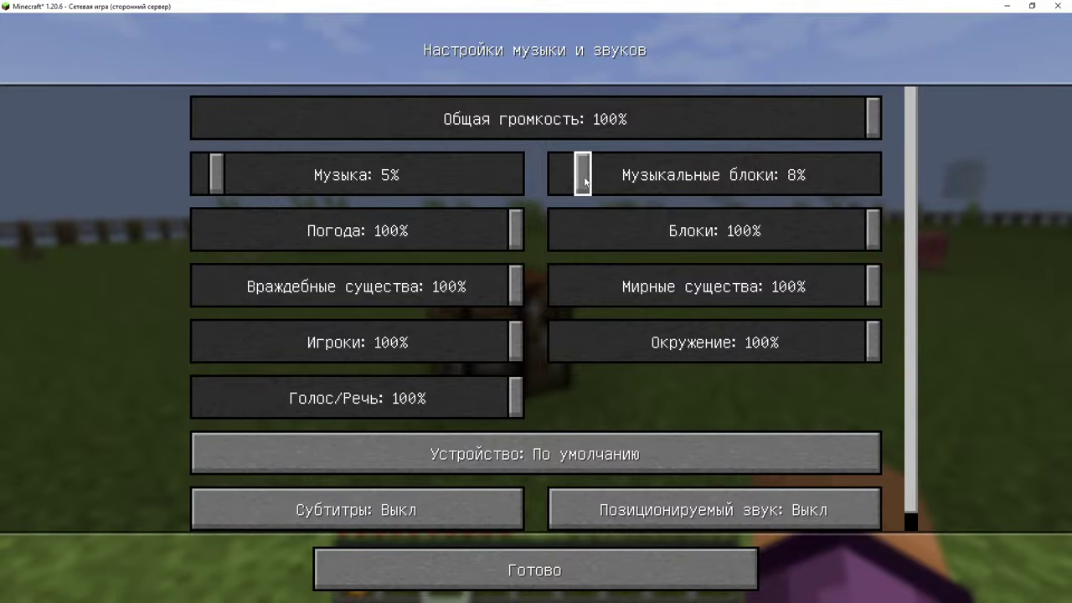
{"action": "left_click", "coordinate": [556, 576]}
{"action": "left_click", "coordinate": [556, 580]}
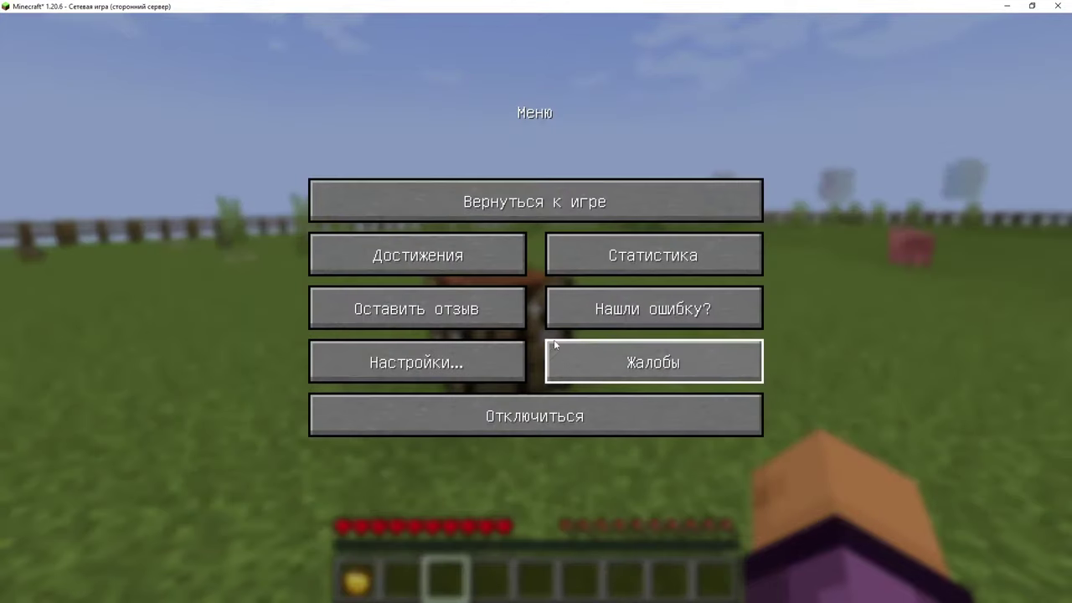
{"action": "key", "text": "Escape"}
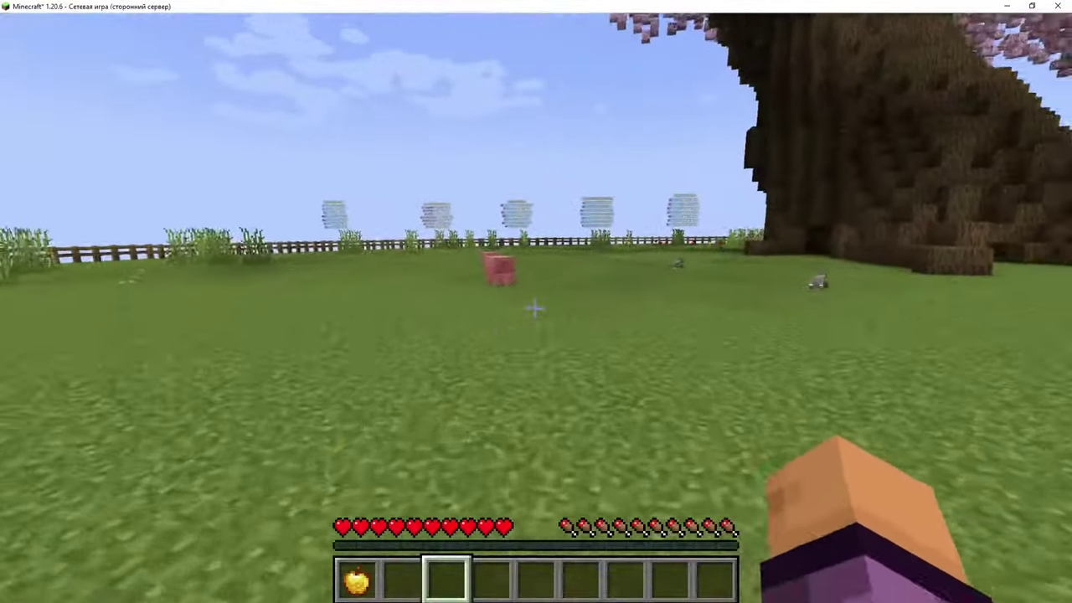
Step: Hit the pig twice and walk on toward the fence
{"action": "key", "text": "w"}
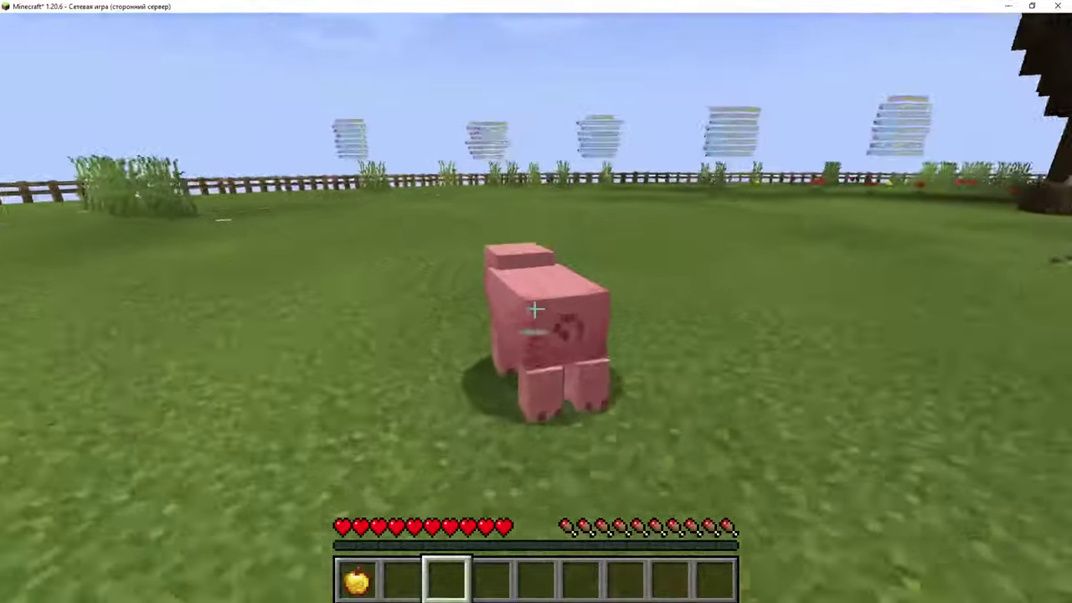
{"action": "left_click", "coordinate": [535, 314]}
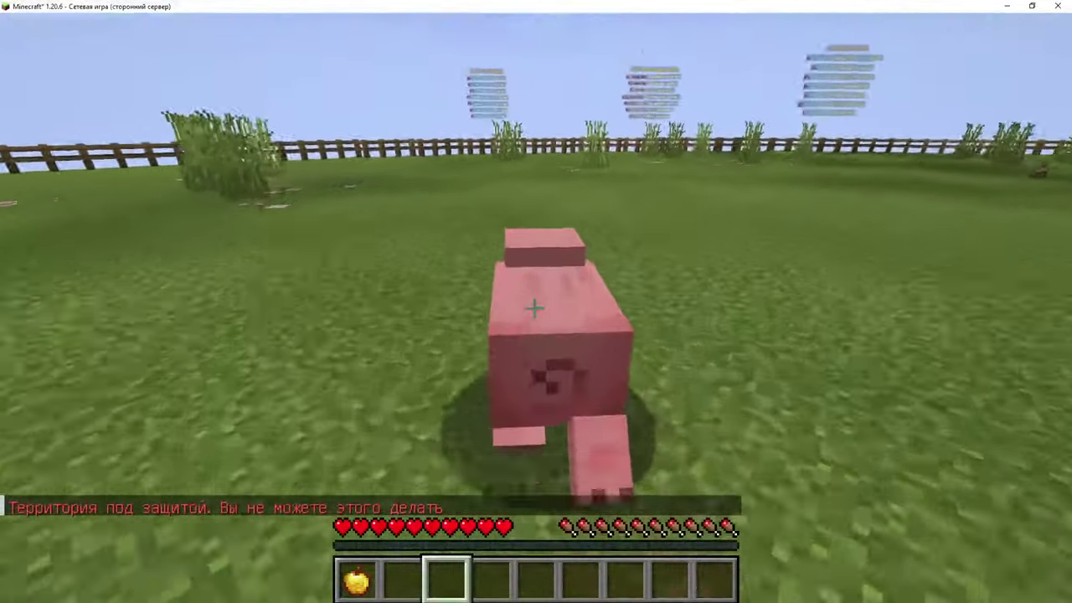
{"action": "left_click", "coordinate": [534, 309]}
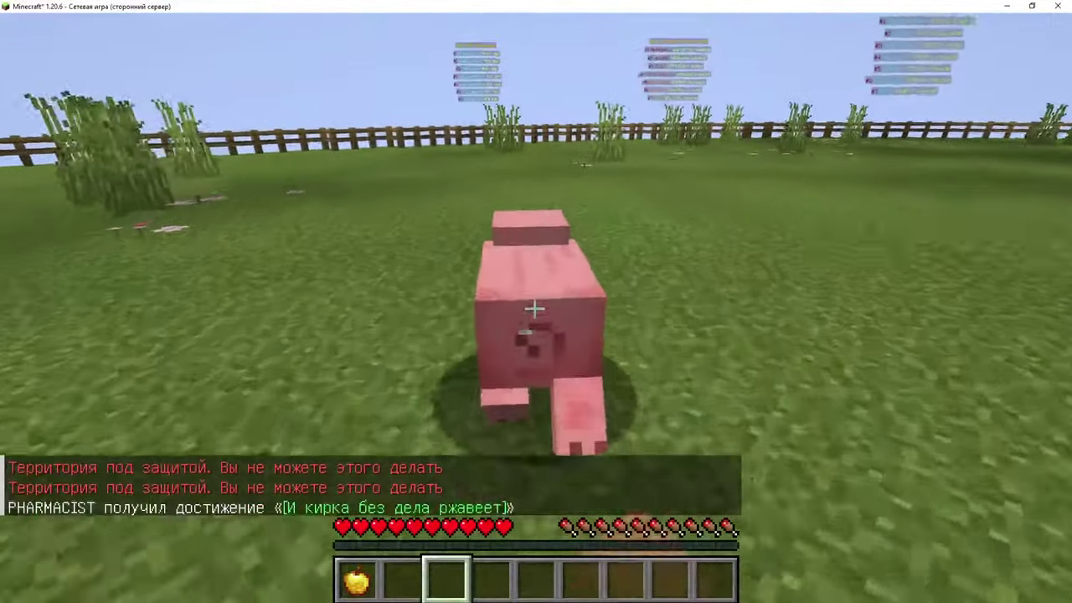
{"action": "key", "text": "w"}
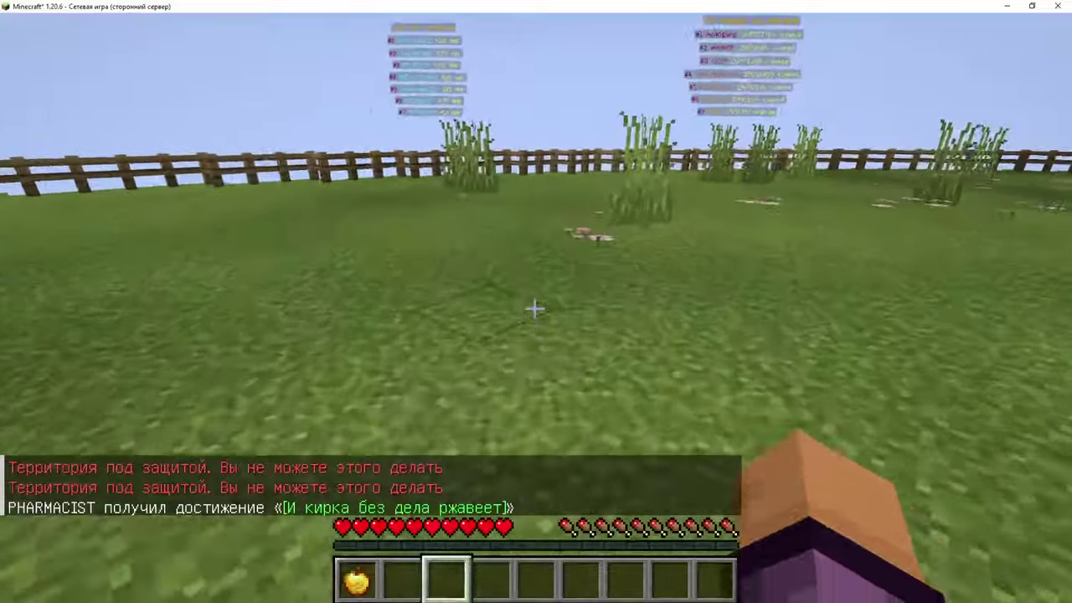
{"action": "key", "text": "w"}
{"action": "key", "text": "w"}
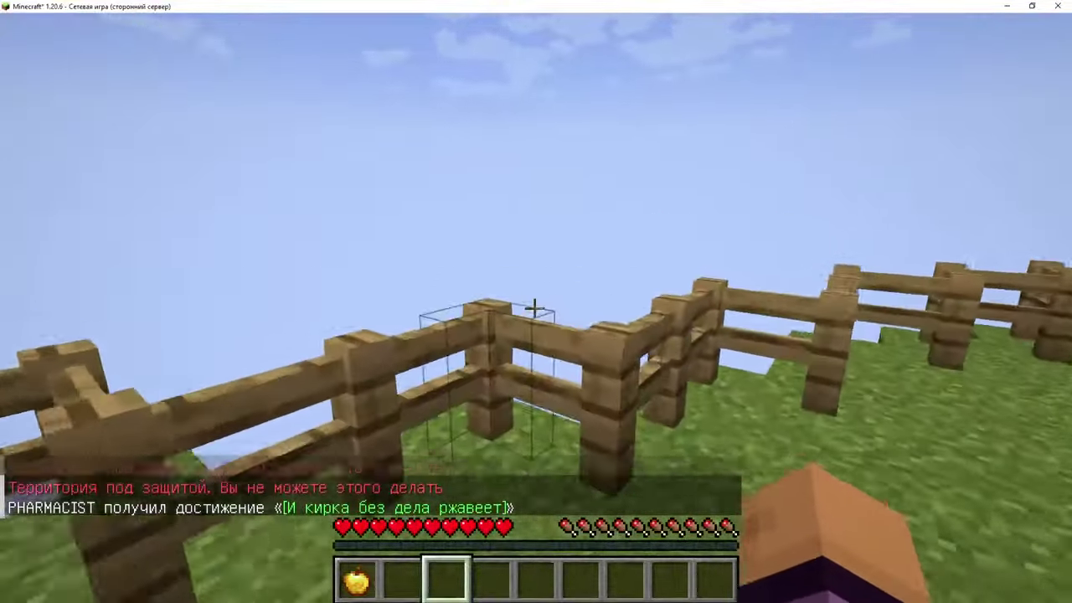
Step: Send 'Привет' in local chat
{"action": "key", "text": "slash"}
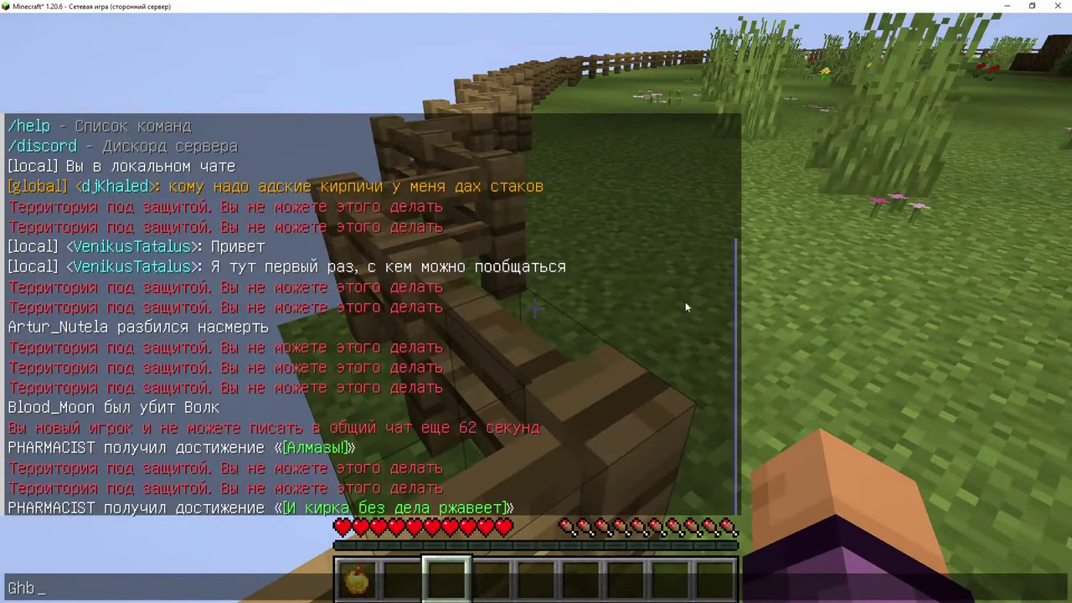
{"action": "type", "text": "Привет"}
{"action": "key", "text": "Return"}
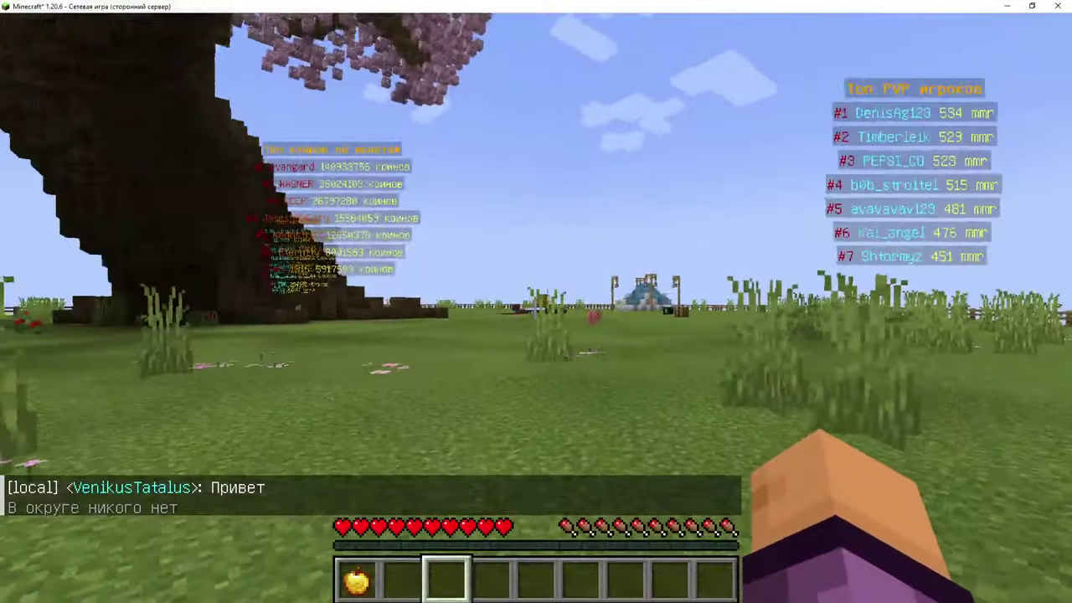
Step: Walk through the tall grass across the field to the llamas on the red carpet
{"action": "key", "text": "w"}
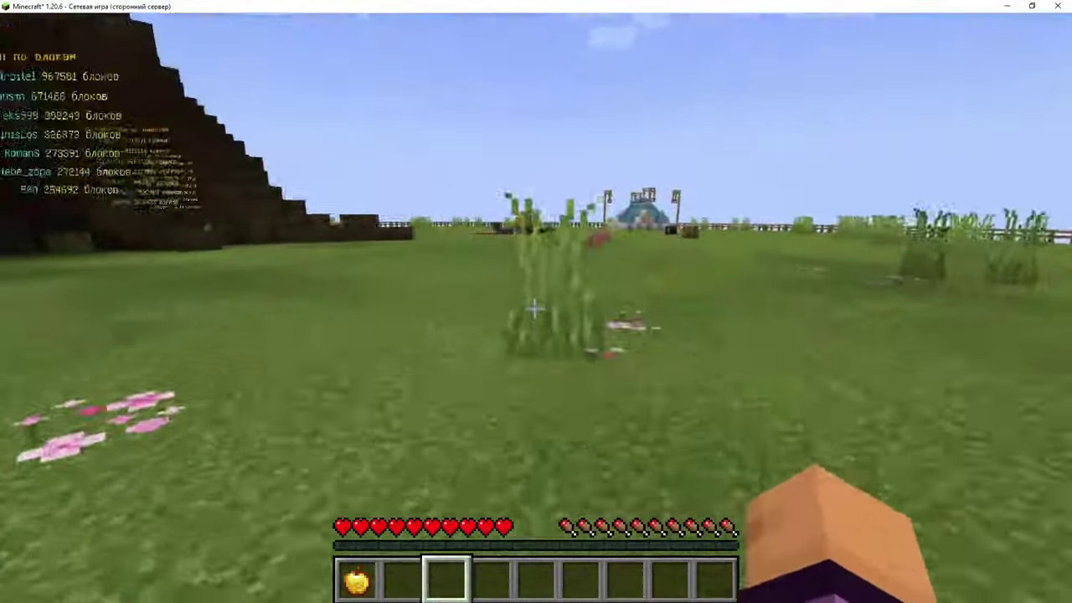
{"action": "key", "text": "w"}
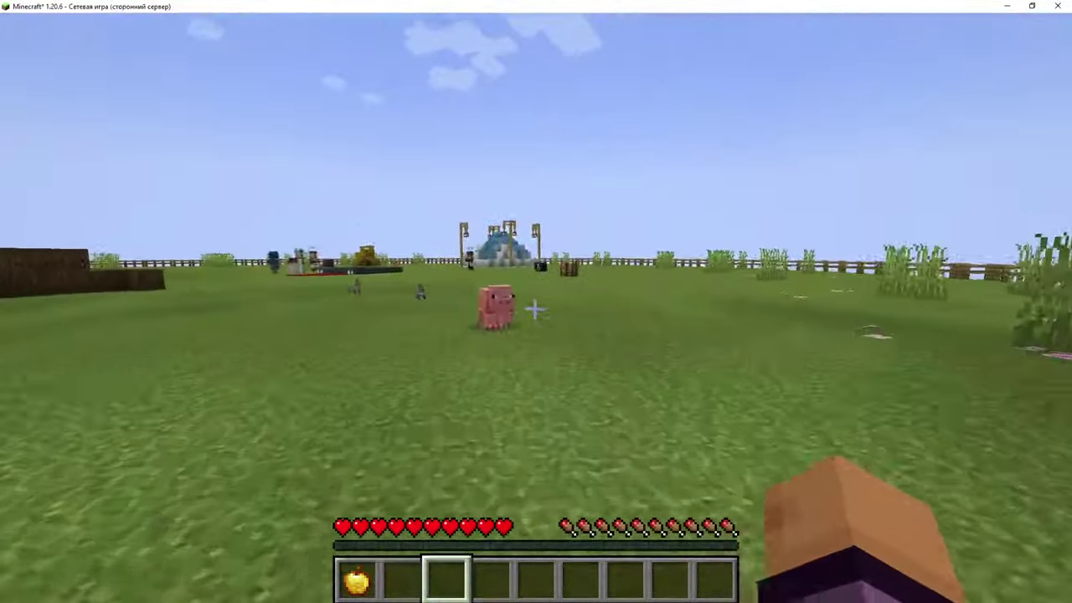
{"action": "key", "text": "w"}
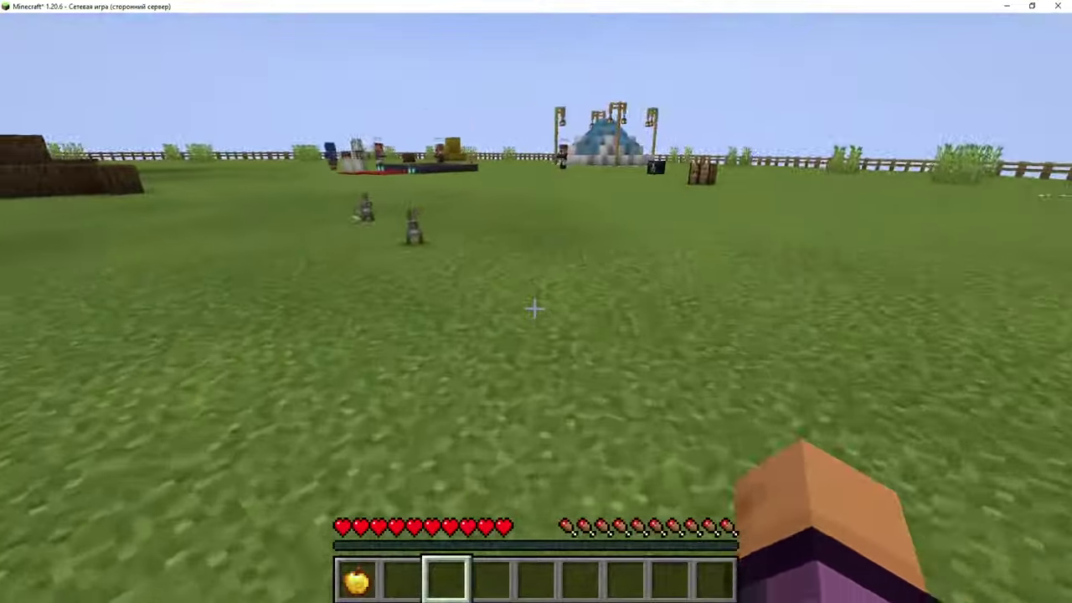
{"action": "key", "text": "w"}
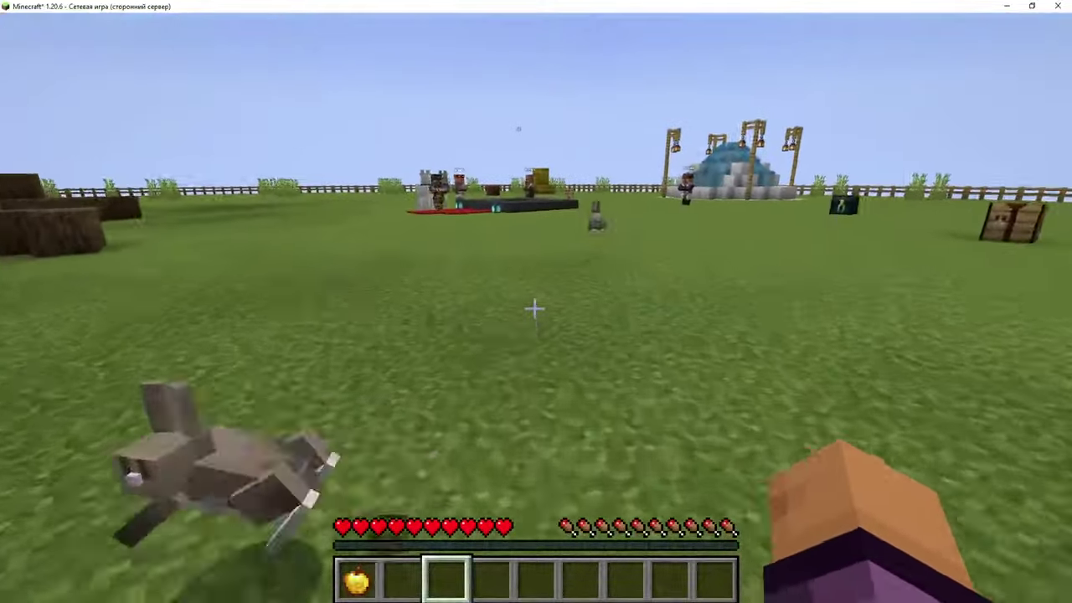
{"action": "key", "text": "w"}
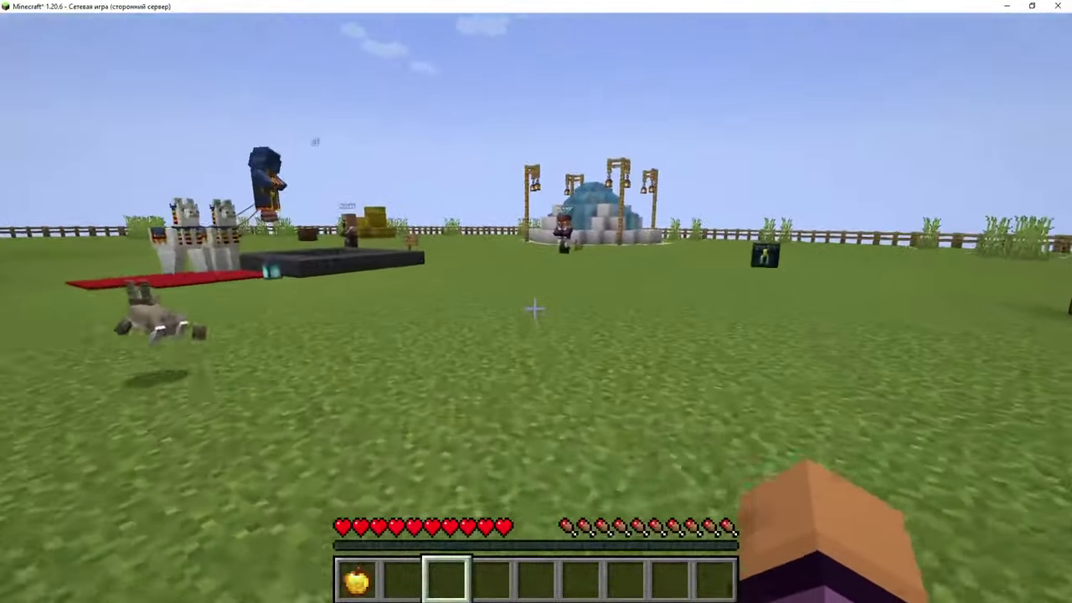
{"action": "key", "text": "w"}
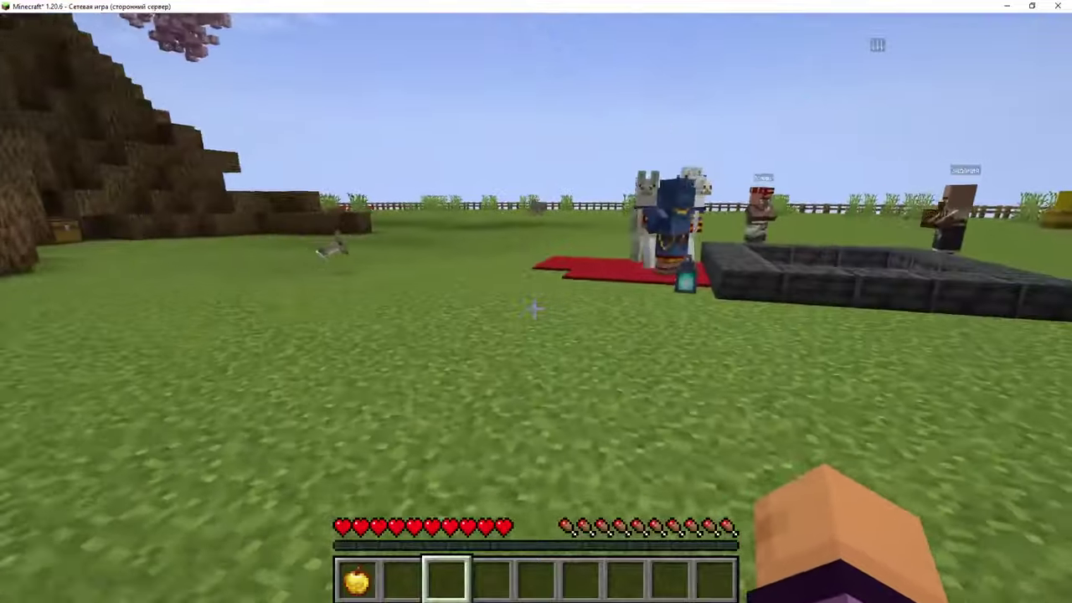
Step: Post '!Привет' to global chat
{"action": "key", "text": "slash"}
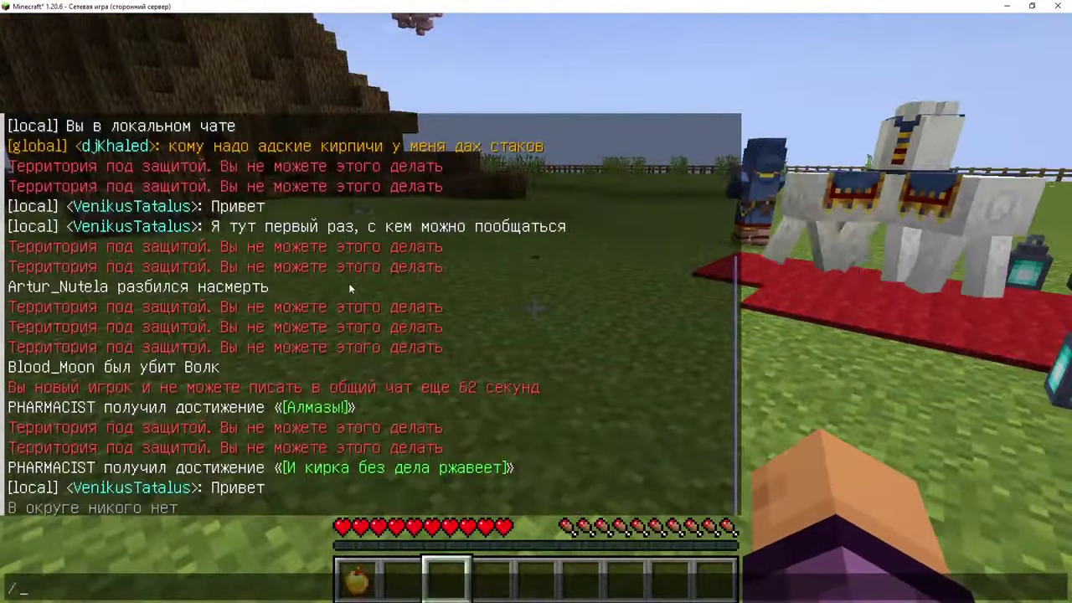
{"action": "key", "text": "BackSpace"}
{"action": "type", "text": "!При"}
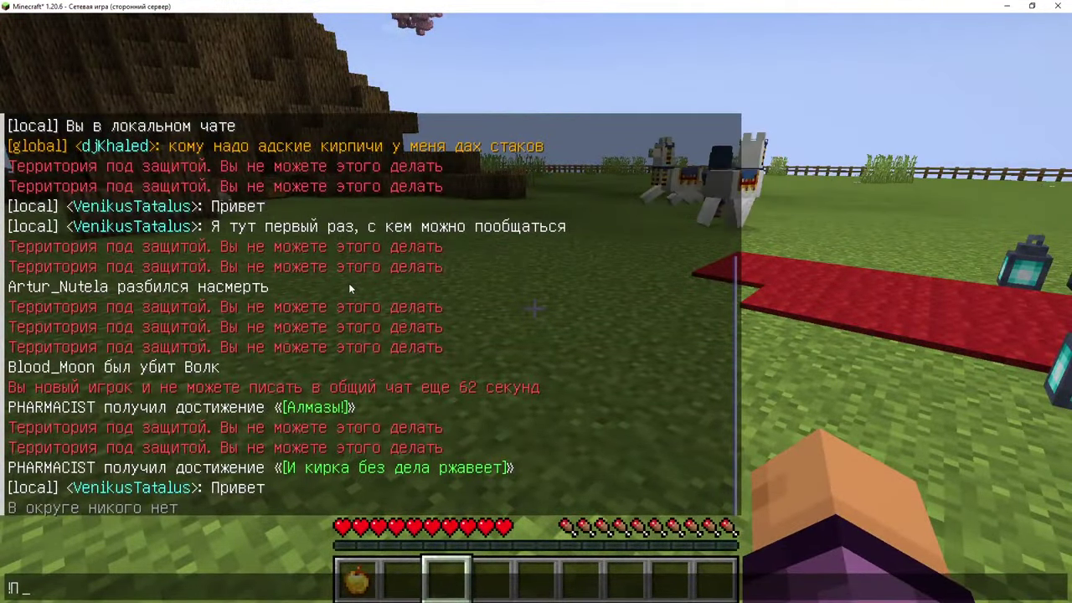
{"action": "type", "text": "вет"}
{"action": "key", "text": "Return"}
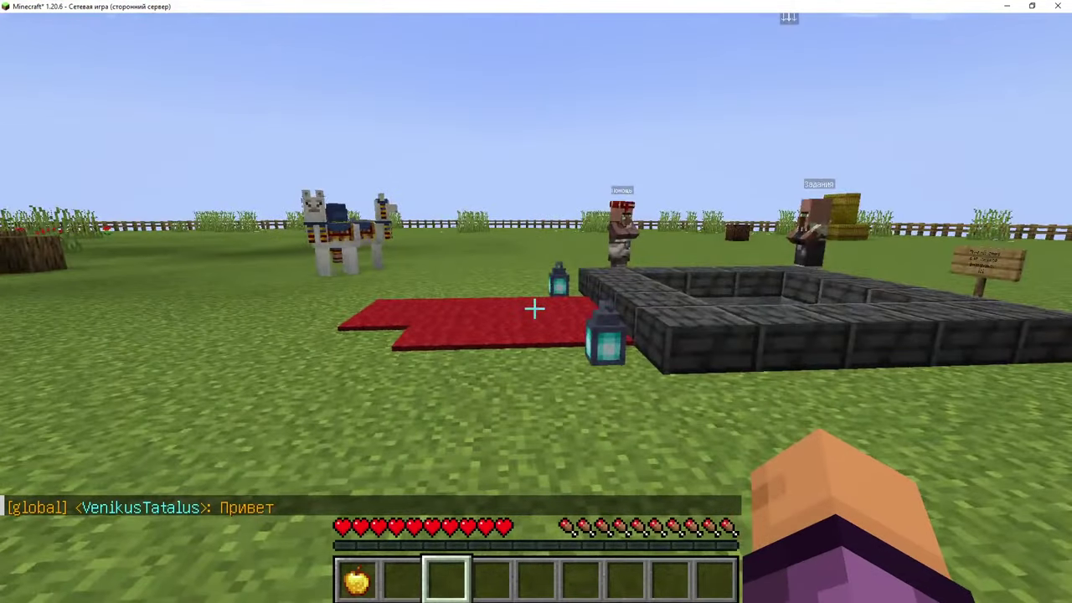
Step: Post 'С кем можно познакомиться, я тут первый раз' to global chat
{"action": "key", "text": "slash"}
{"action": "type", "text": "!С к"}
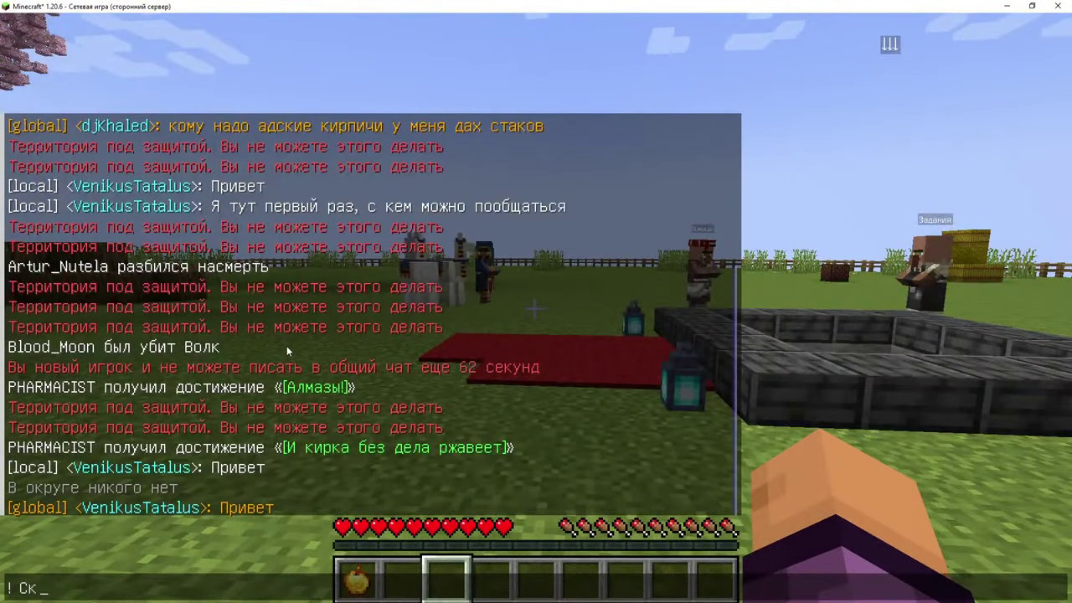
{"action": "type", "text": "ем можно познакомиться, я тут первый ра"}
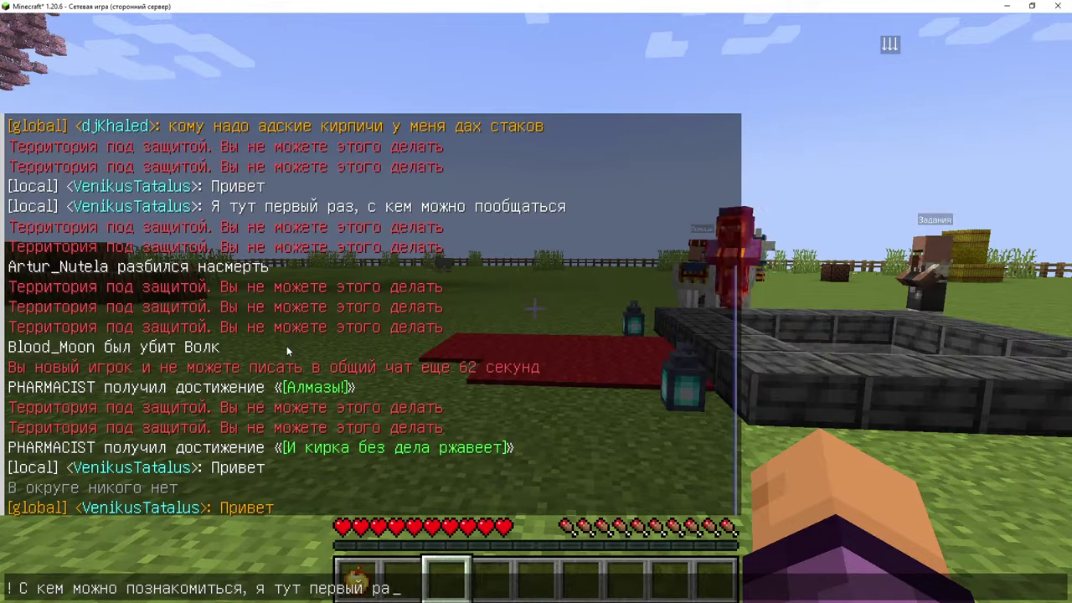
{"action": "type", "text": "з"}
{"action": "key", "text": "Return"}
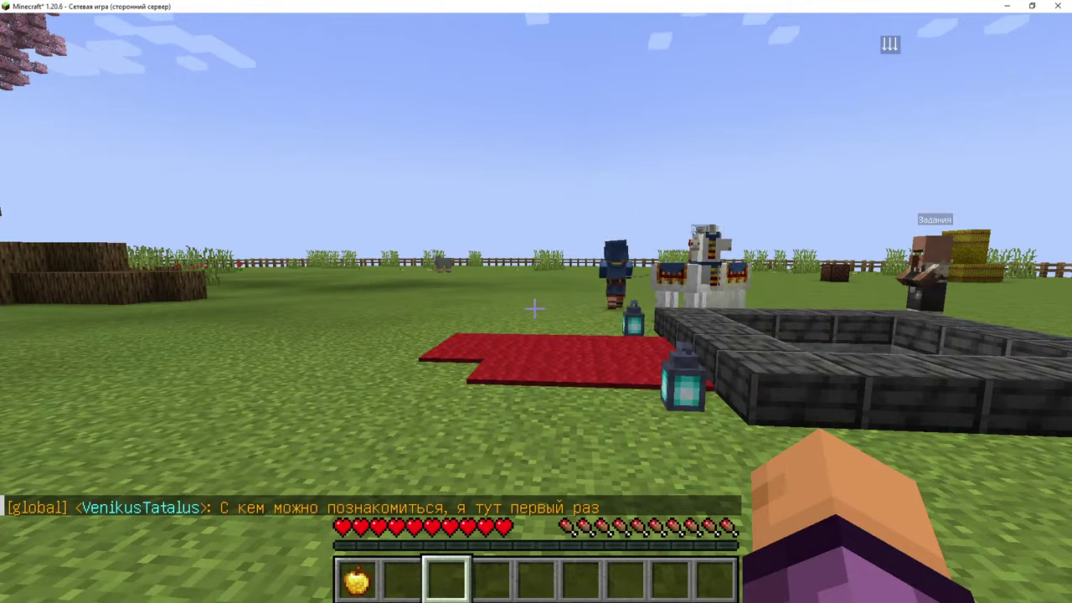
Step: Walk past the villagers and Помощь NPC to the big cherry tree
{"action": "key", "text": "w"}
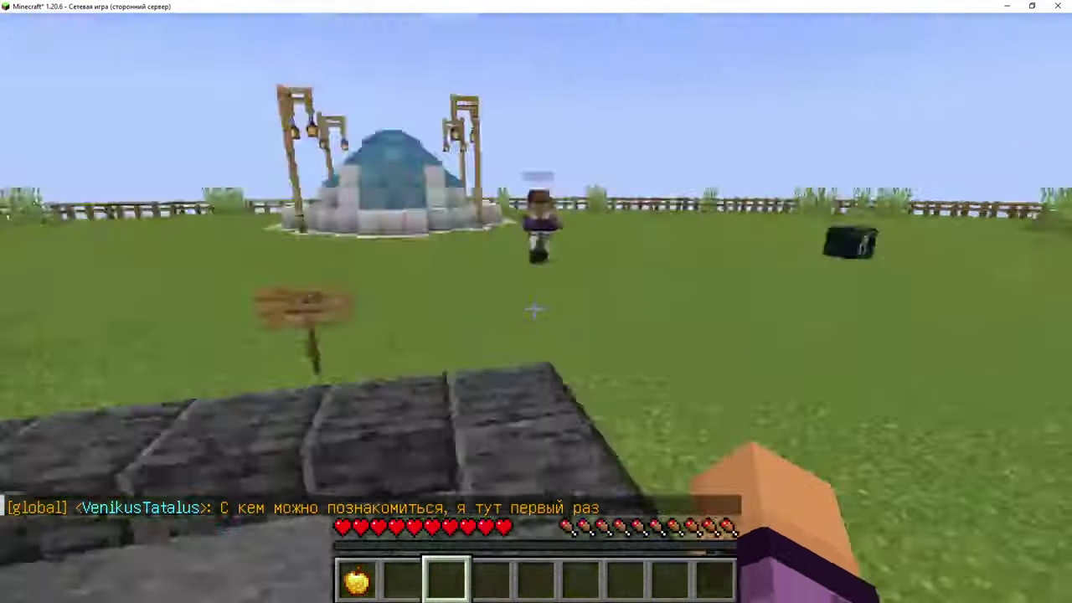
{"action": "key", "text": "w"}
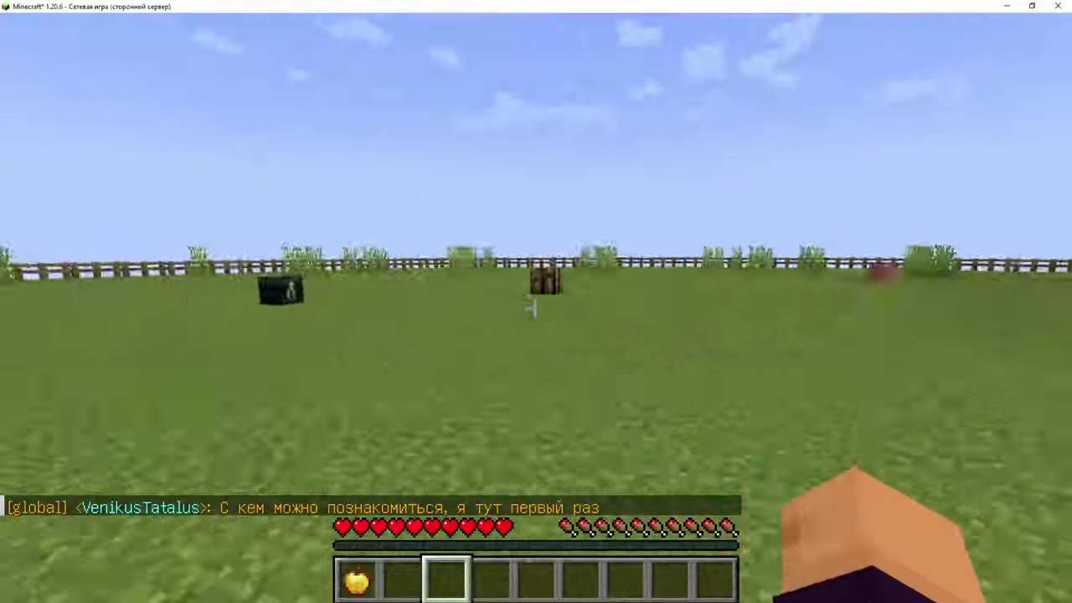
{"action": "key", "text": "w"}
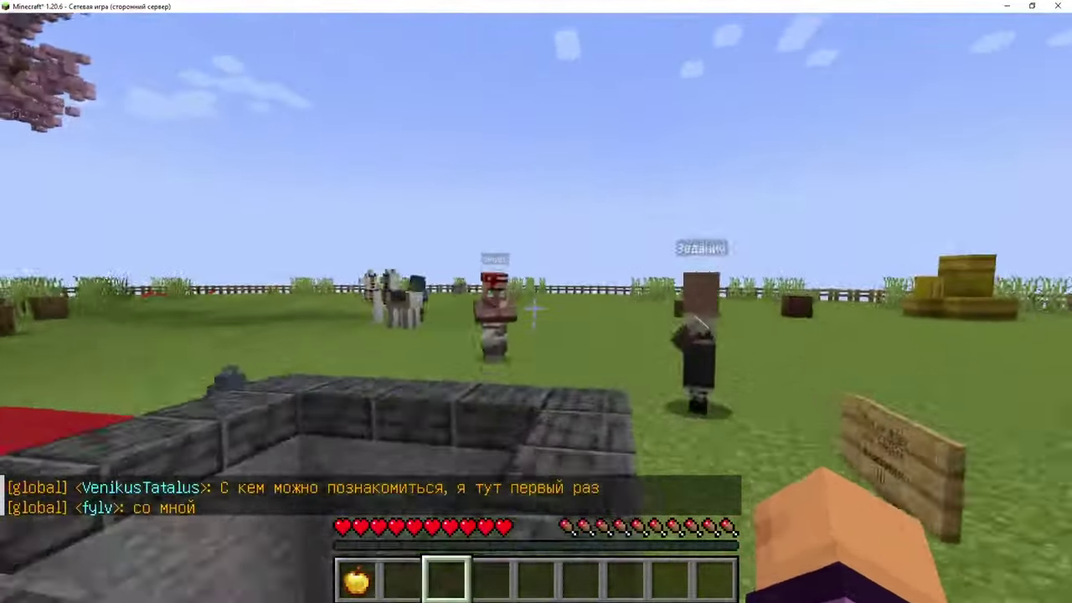
{"action": "key", "text": "w"}
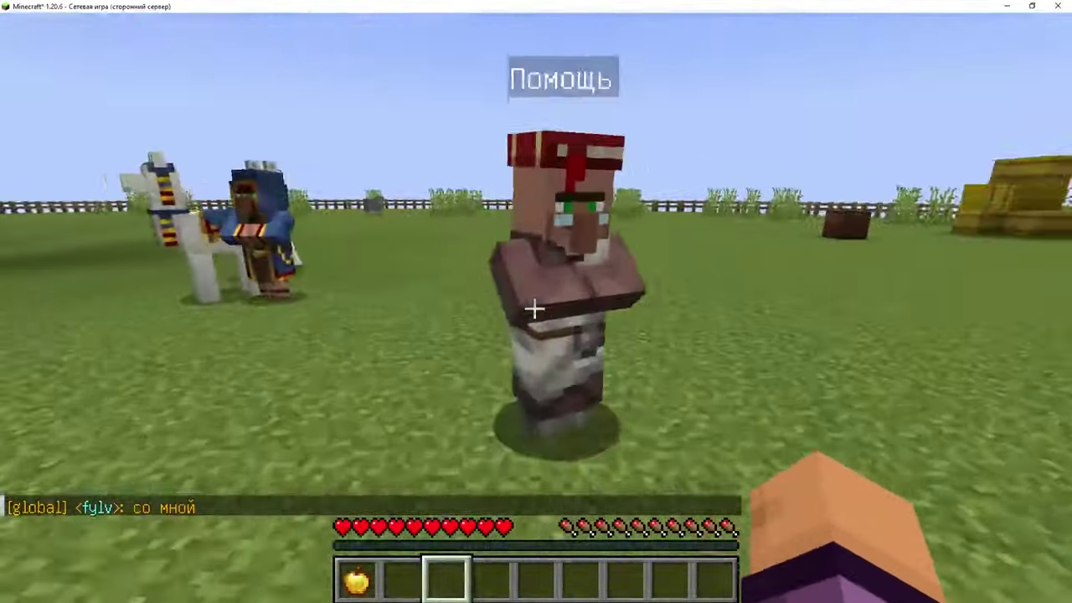
{"action": "key", "text": "w"}
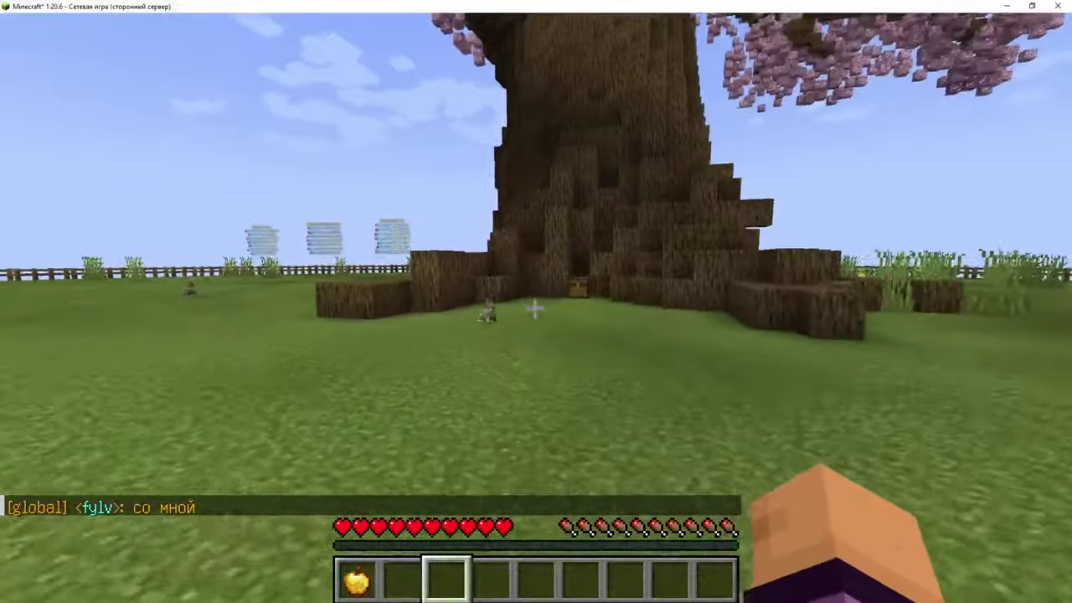
{"action": "key", "text": "w"}
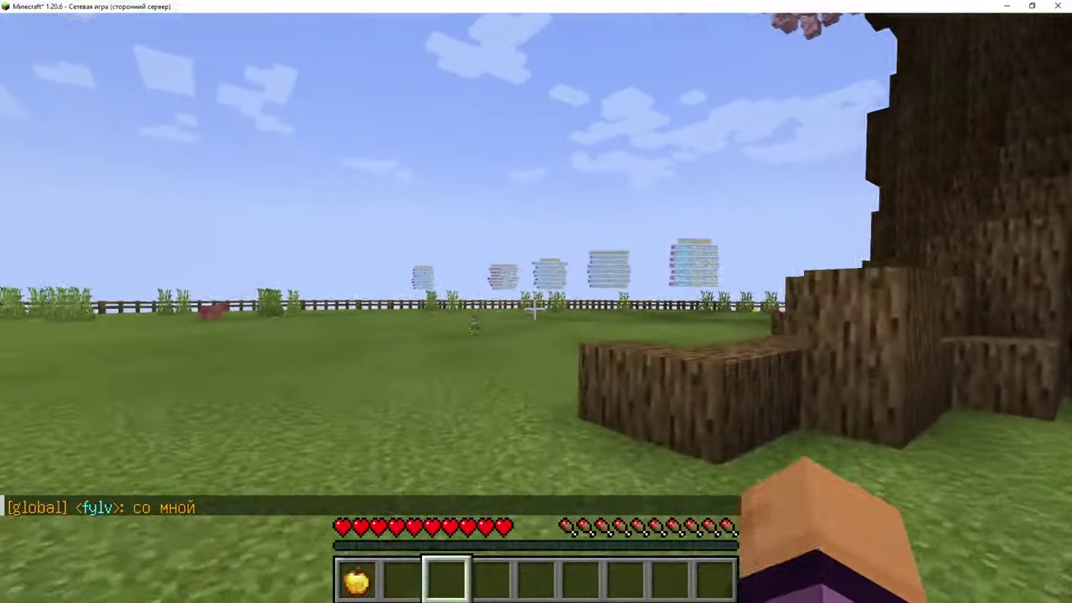
{"action": "key", "text": "w"}
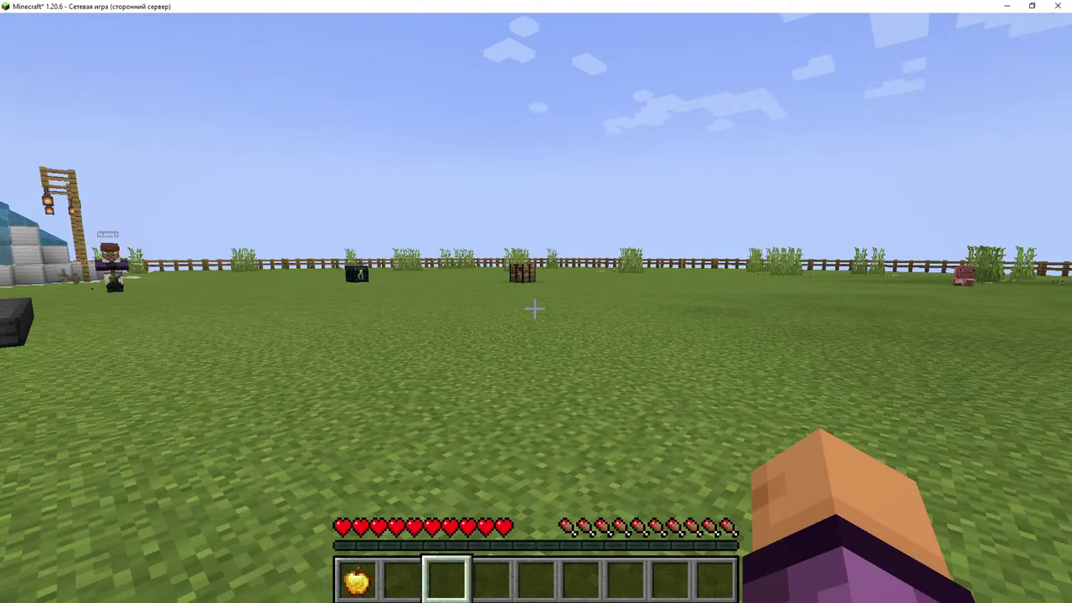
Step: Post '! Где ты?' to global chat
{"action": "key", "text": "slash"}
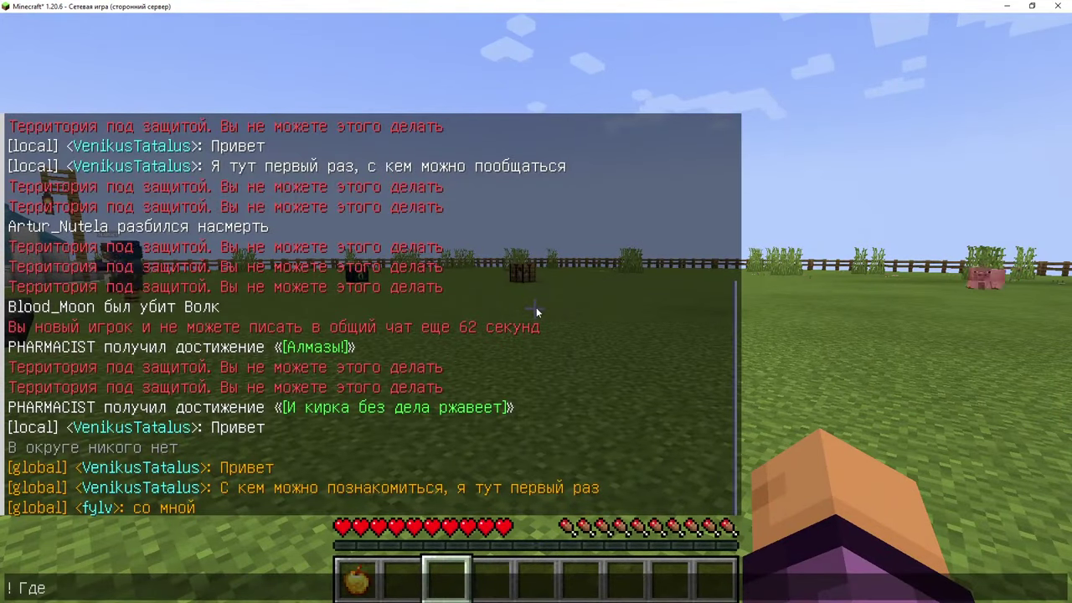
{"action": "type", "text": "! Где ты?"}
{"action": "key", "text": "Return"}
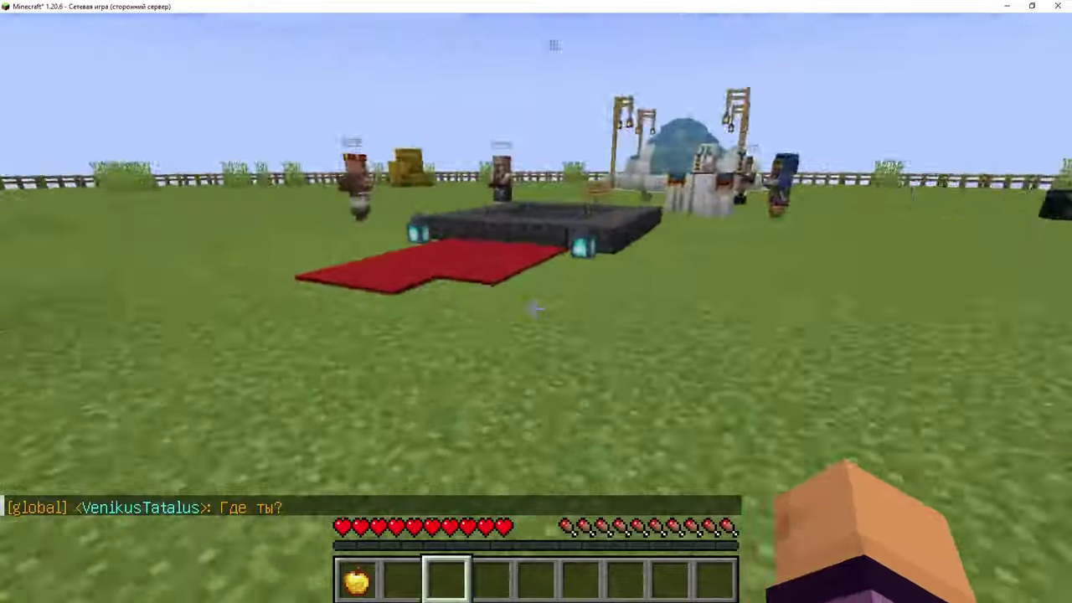
Step: Climb over the tree's log blocks and drop onto the grass facing spawn
{"action": "key", "text": "w"}
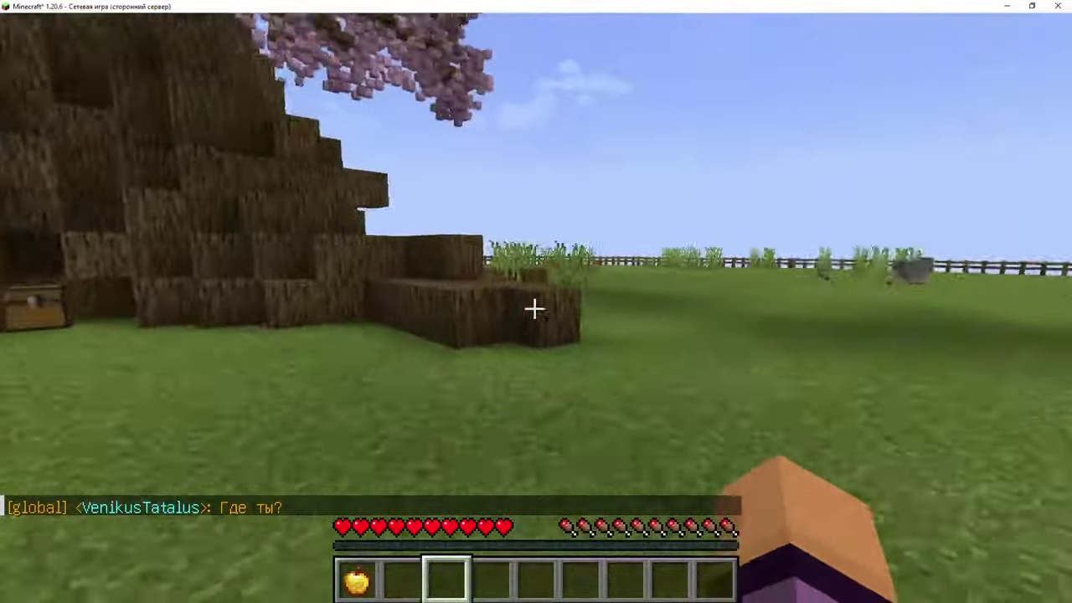
{"action": "key", "text": "w"}
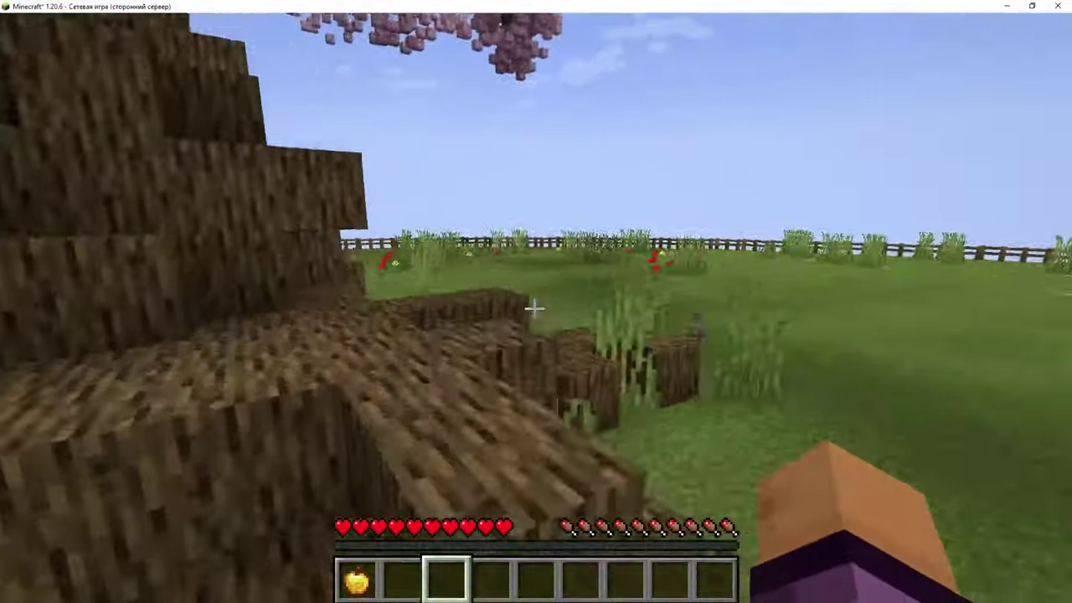
{"action": "key", "text": "w"}
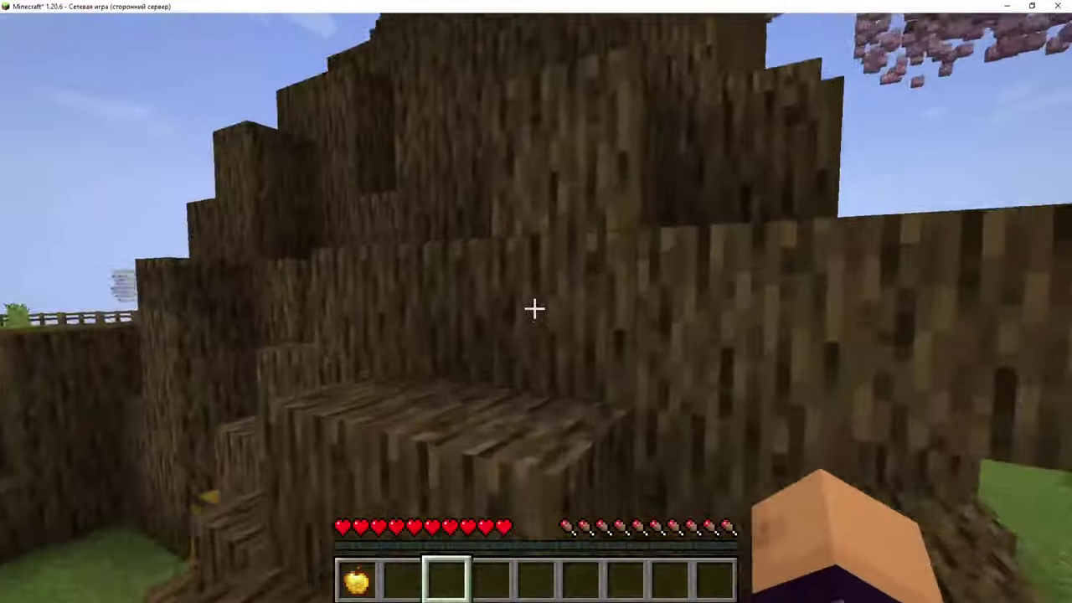
{"action": "key", "text": "w"}
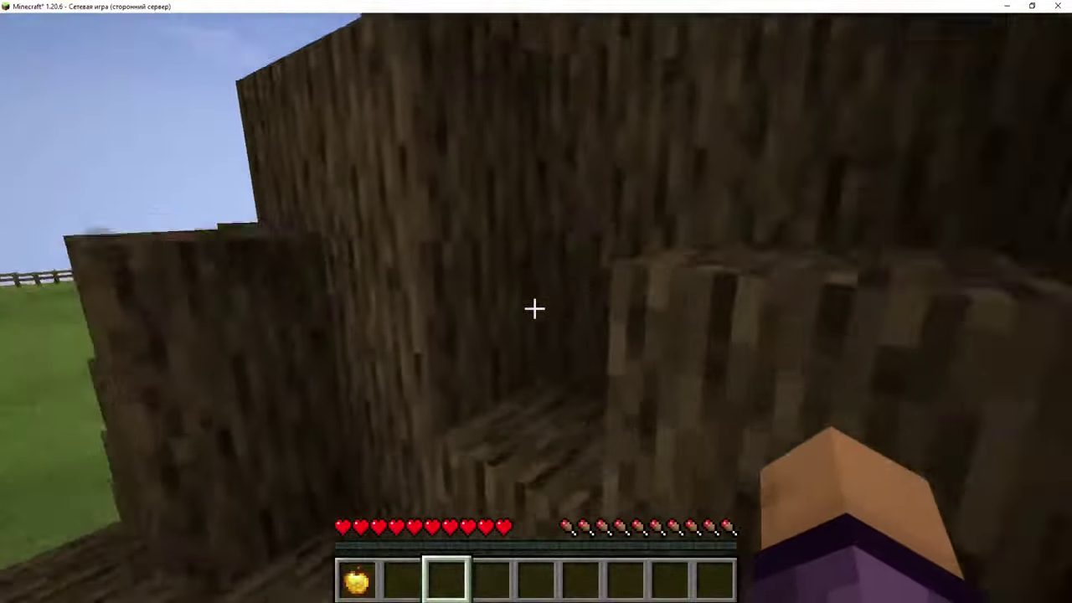
{"action": "key", "text": "w"}
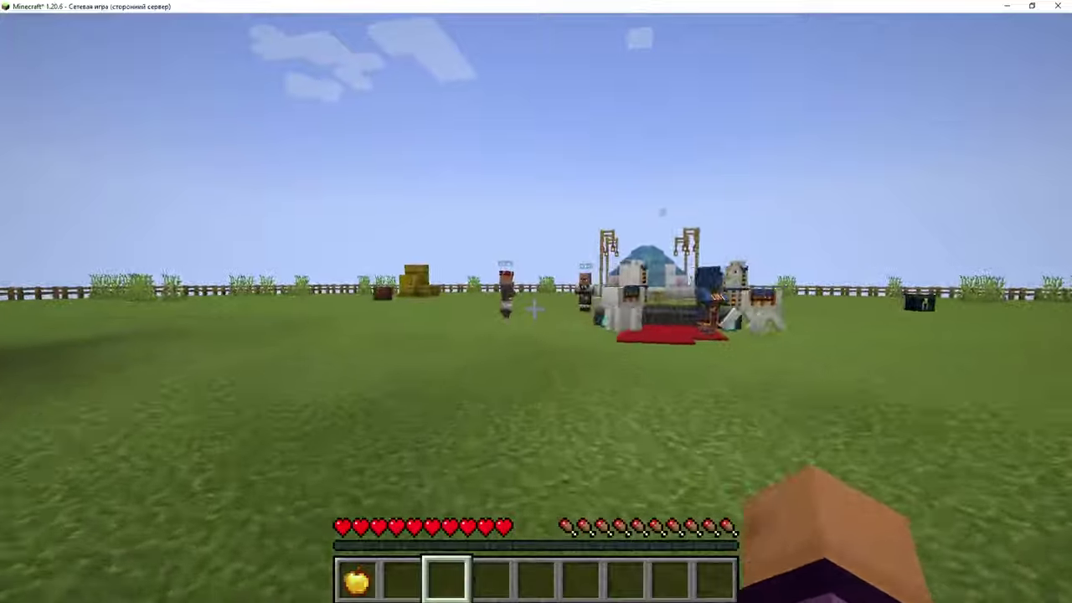
Step: Get past the llama to the Телепорт villager and pick its /tpa player-teleport option
{"action": "key", "text": "w"}
{"action": "key", "text": "w"}
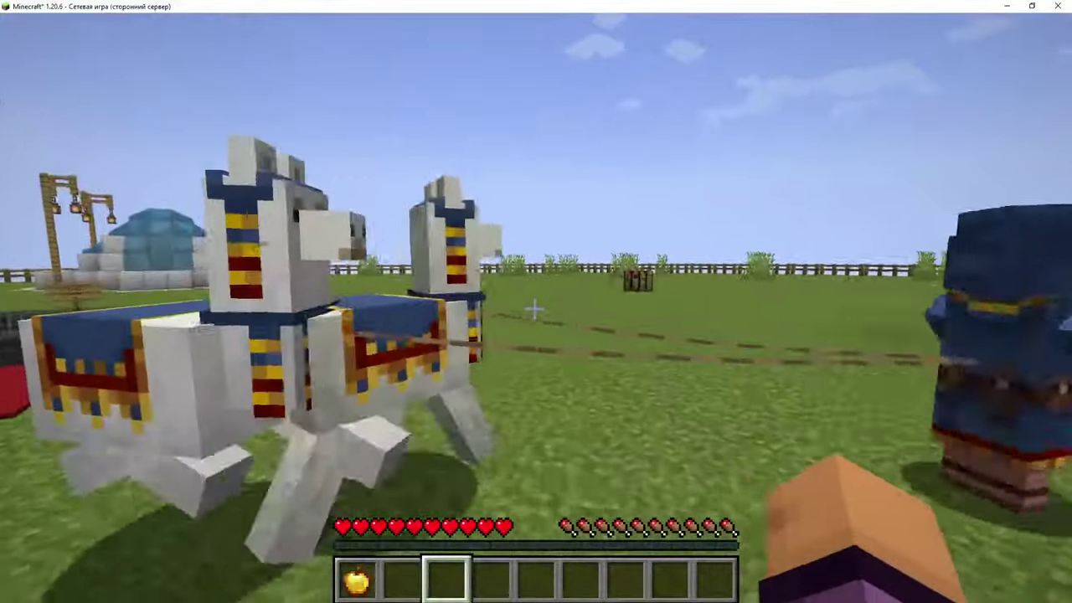
{"action": "left_click", "coordinate": [534, 310]}
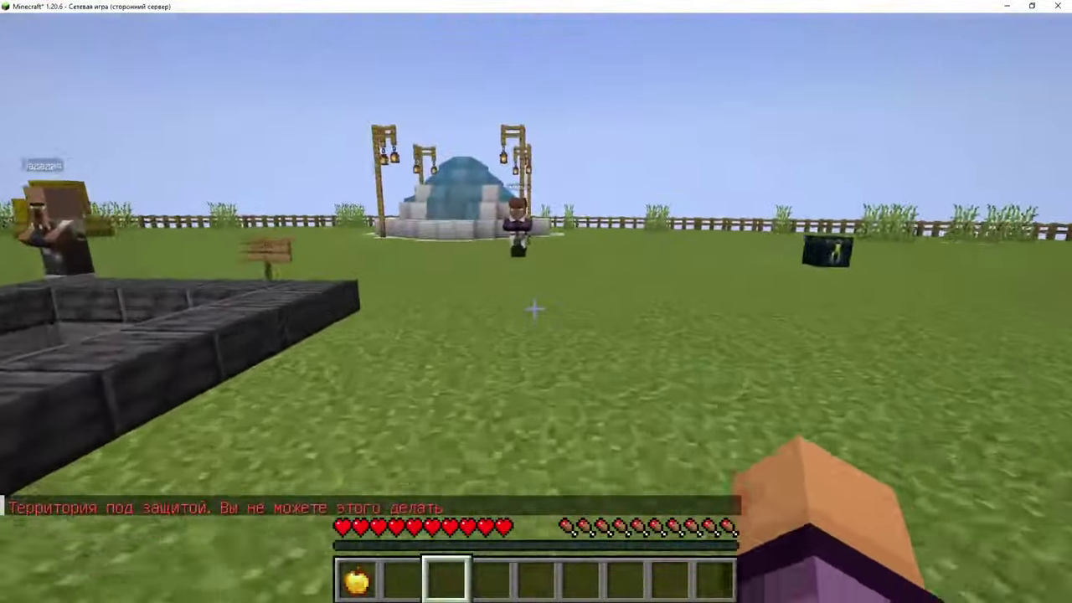
{"action": "key", "text": "w"}
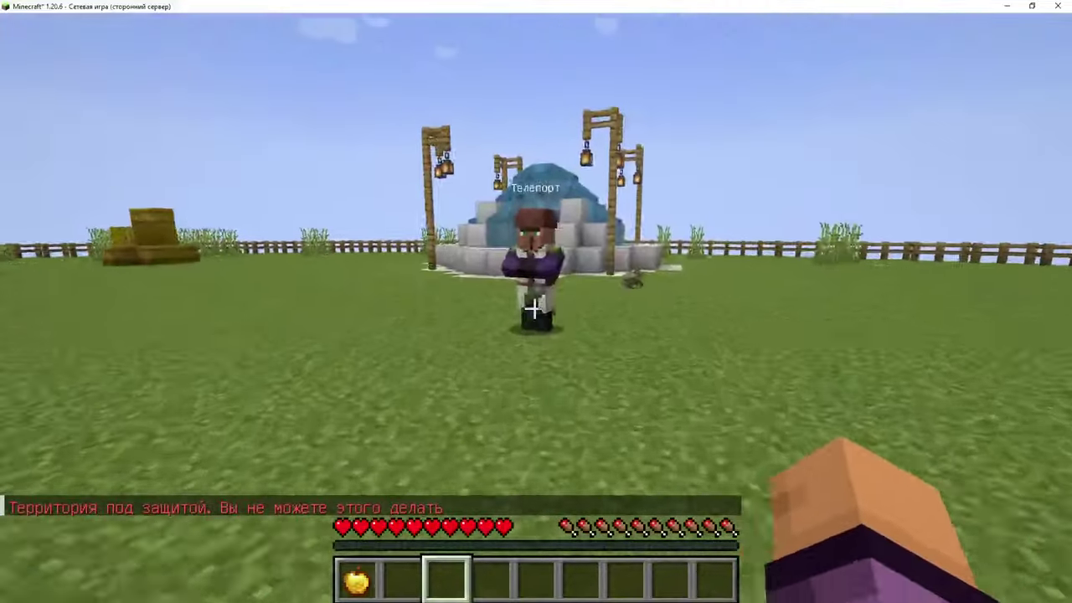
{"action": "right_click", "coordinate": [535, 310]}
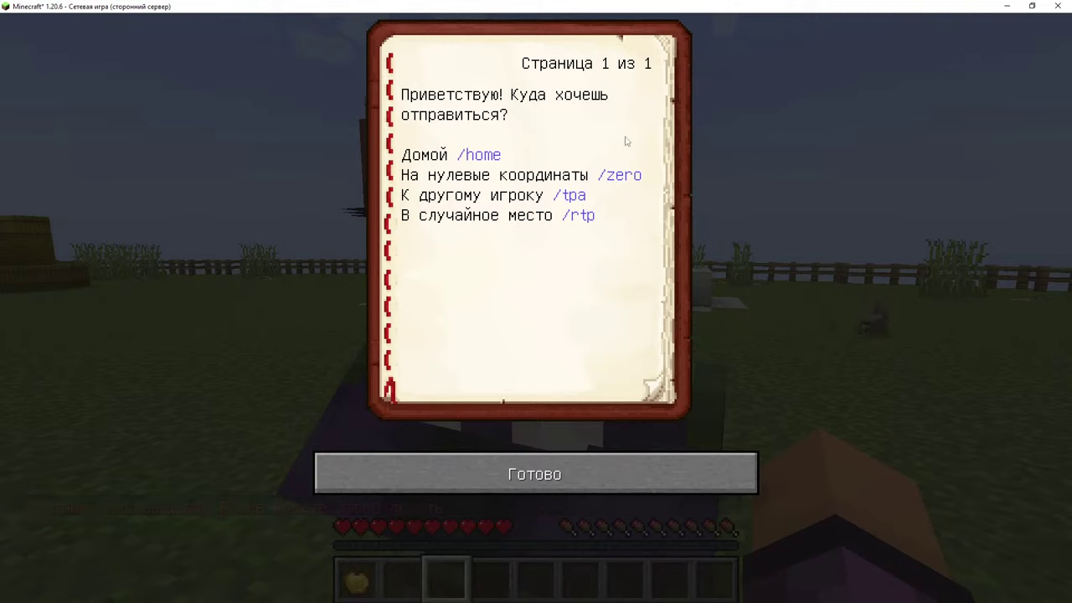
{"action": "left_click", "coordinate": [569, 196]}
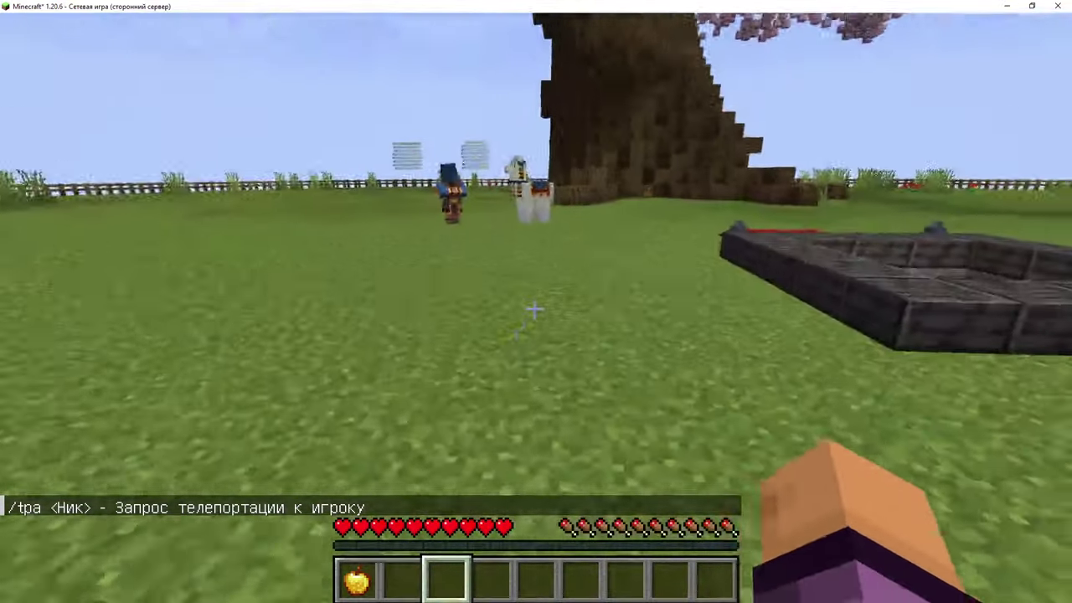
Step: Send a /tpa request to the other player, Tab-completing their name
{"action": "key", "text": "slash"}
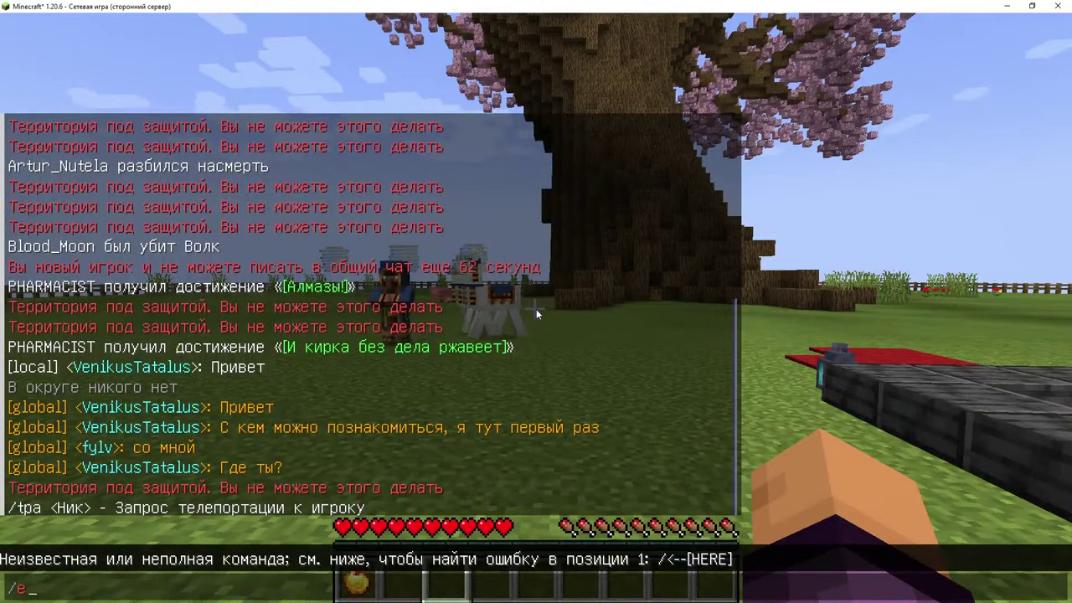
{"action": "type", "text": "tpac"}
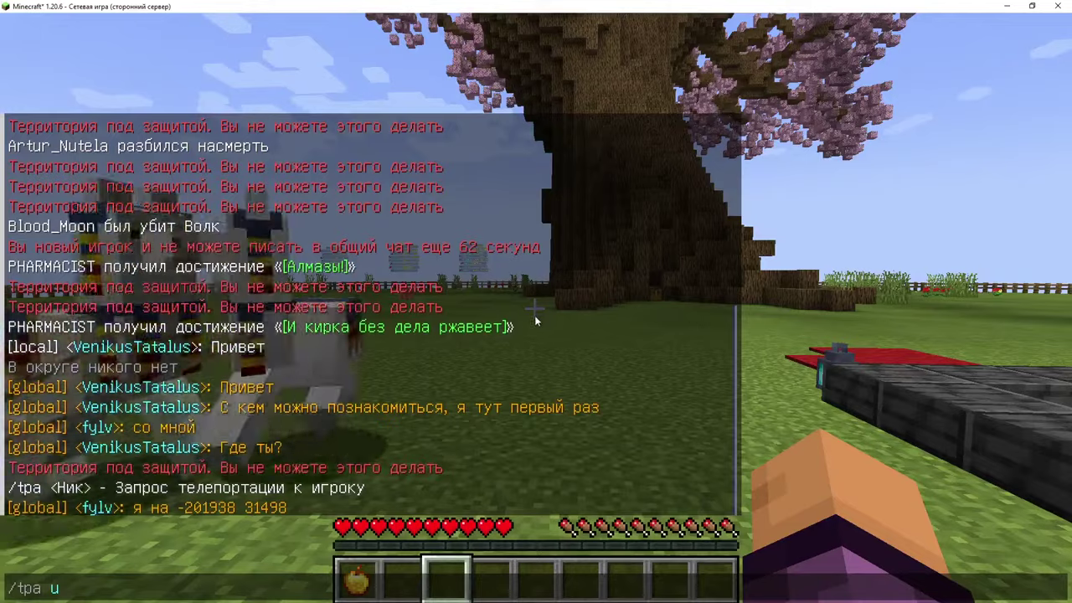
{"action": "key", "text": "BackSpace"}
{"action": "type", "text": "fylv"}
{"action": "key", "text": "Tab"}
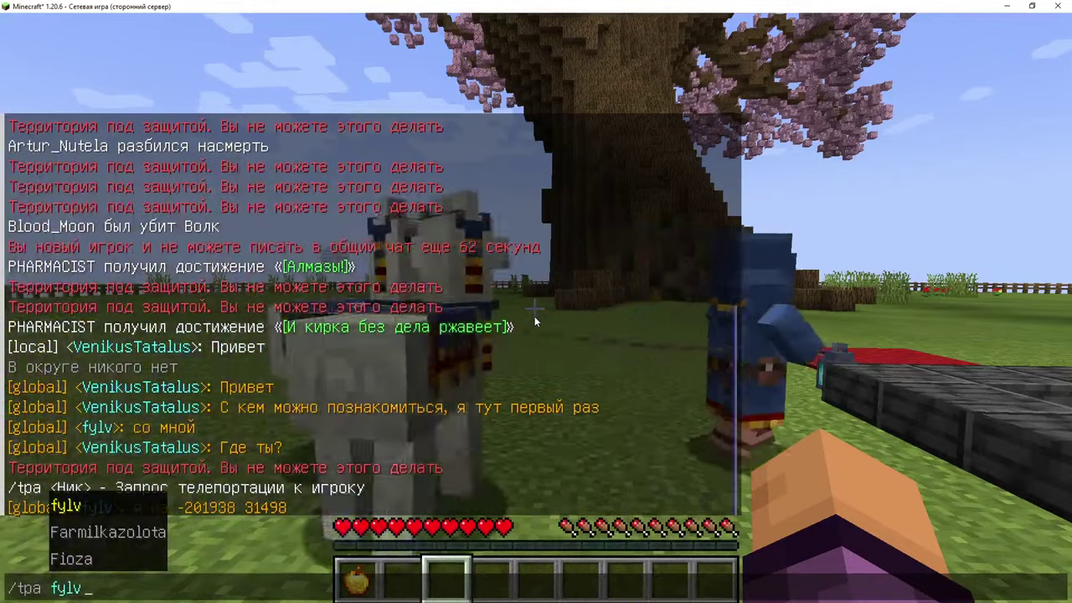
{"action": "key", "text": "Return"}
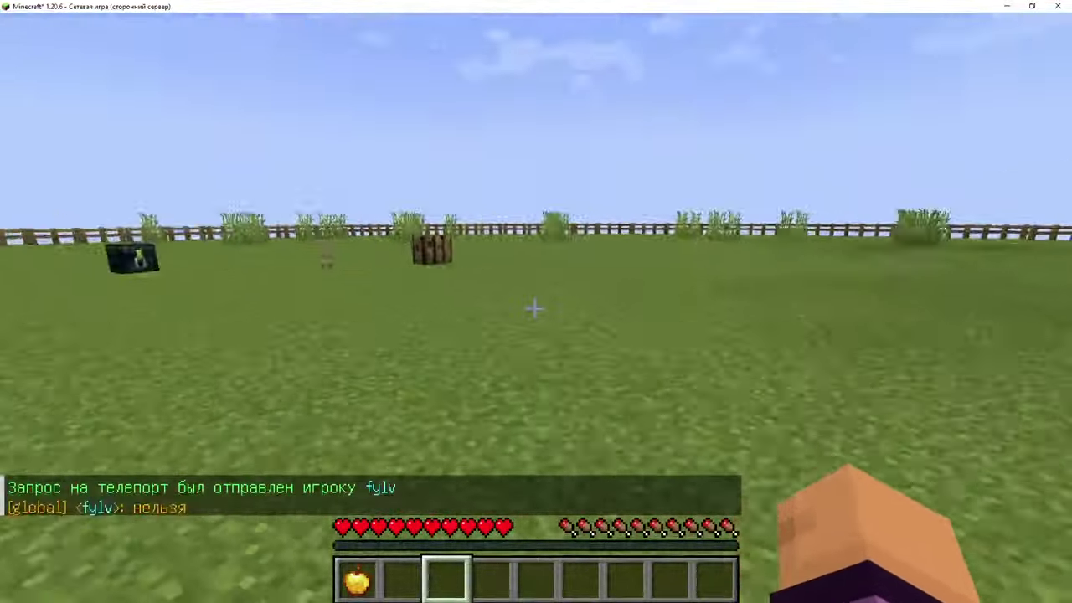
{"action": "key", "text": "w"}
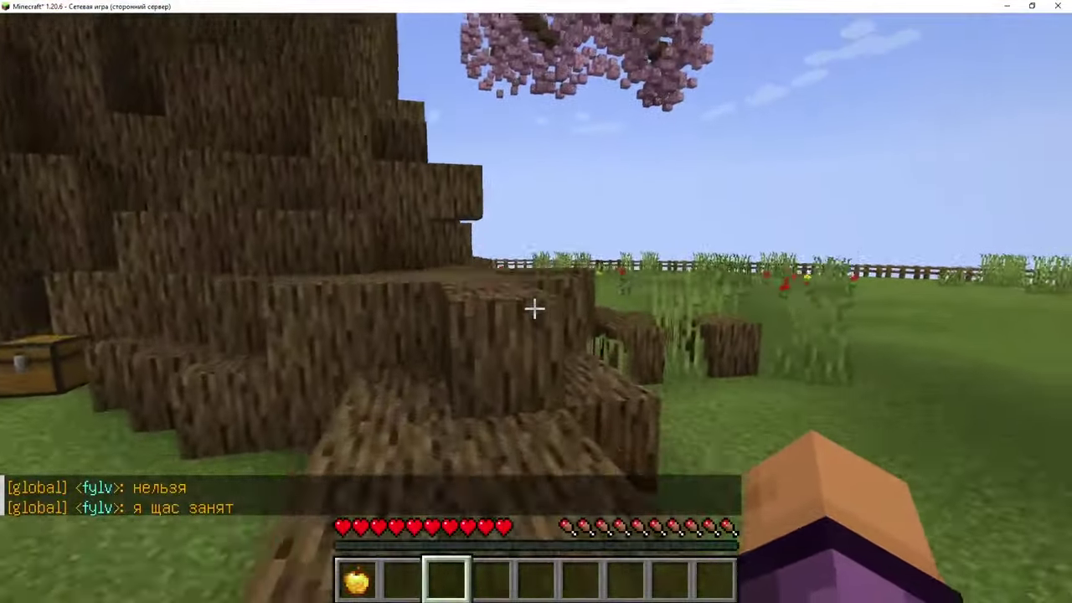
Step: Climb around the big tree's trunk steps and log blocks, then face the field
{"action": "key", "text": "w"}
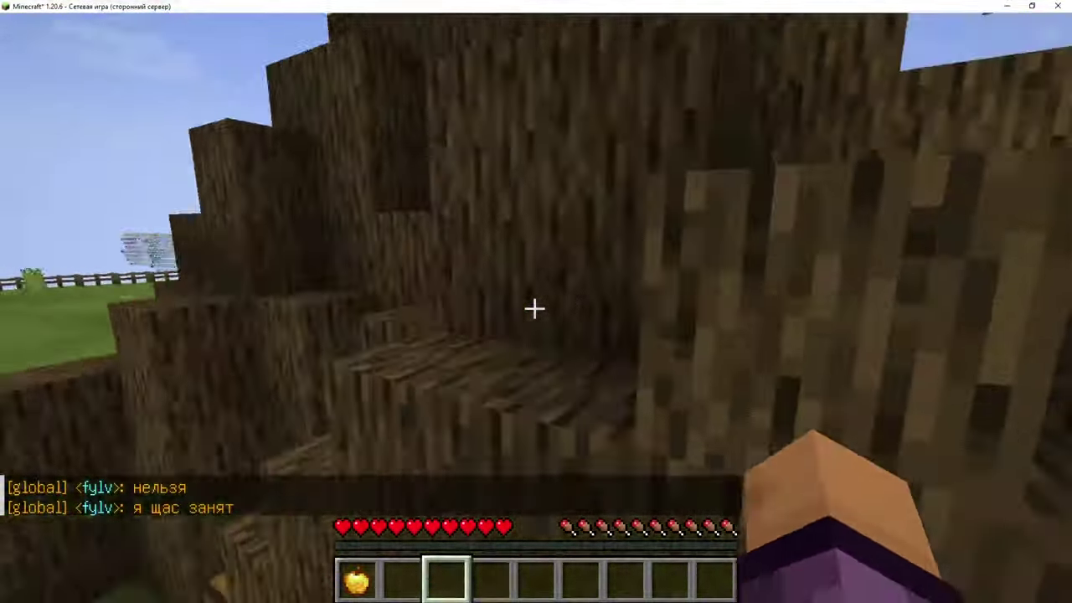
{"action": "key", "text": "w"}
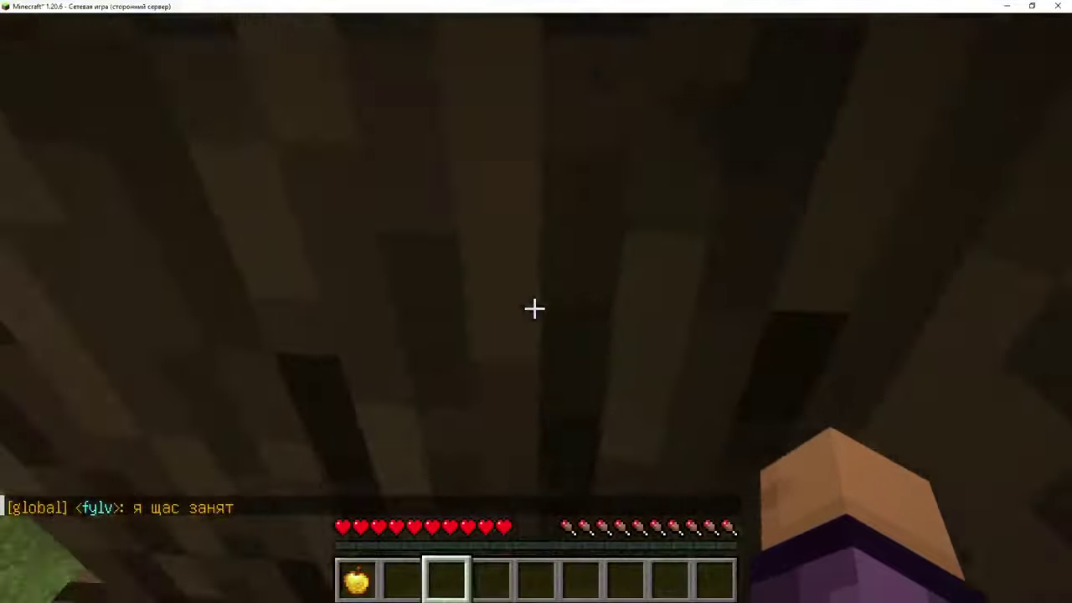
{"action": "key", "text": "w"}
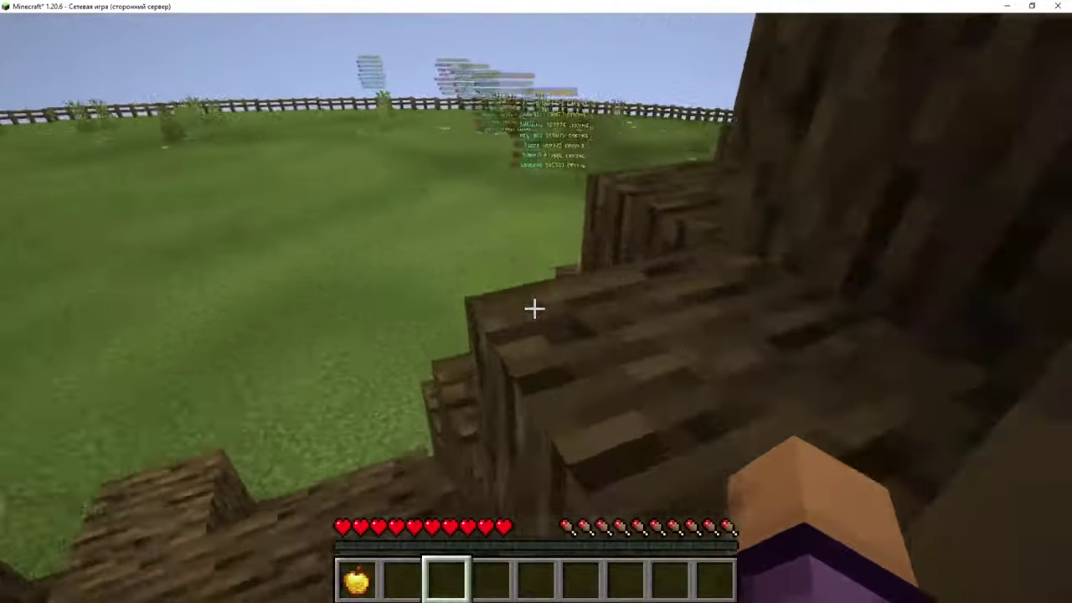
{"action": "key", "text": "w"}
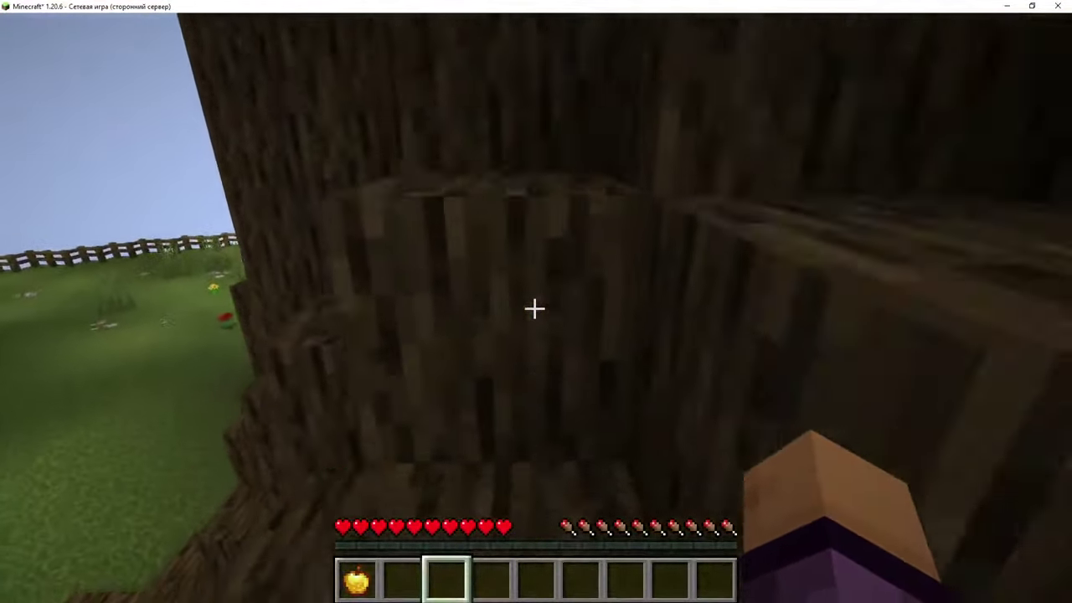
{"action": "key", "text": "w"}
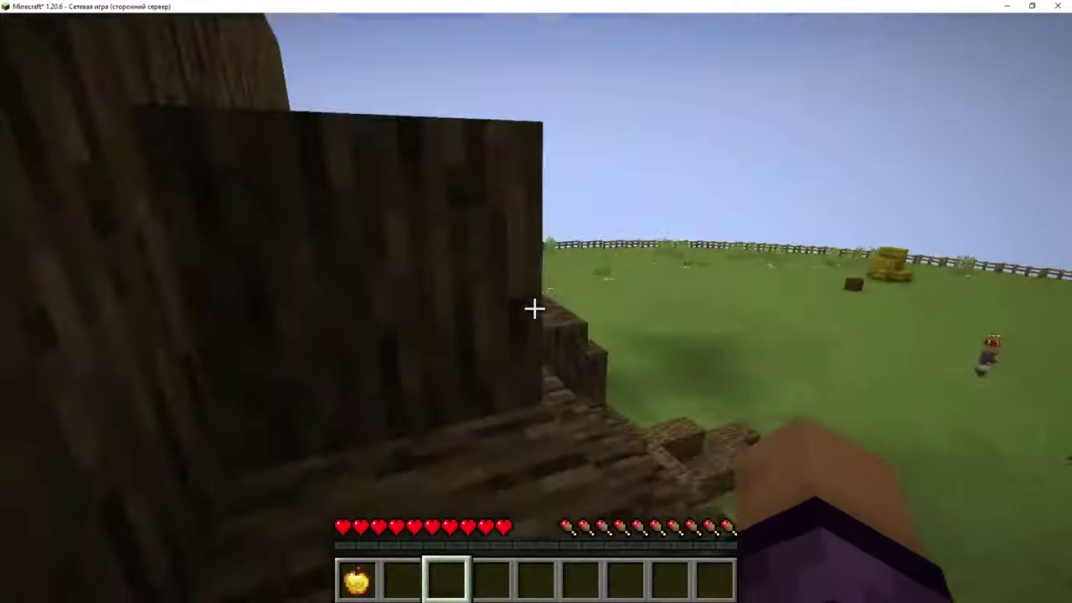
{"action": "key", "text": "w"}
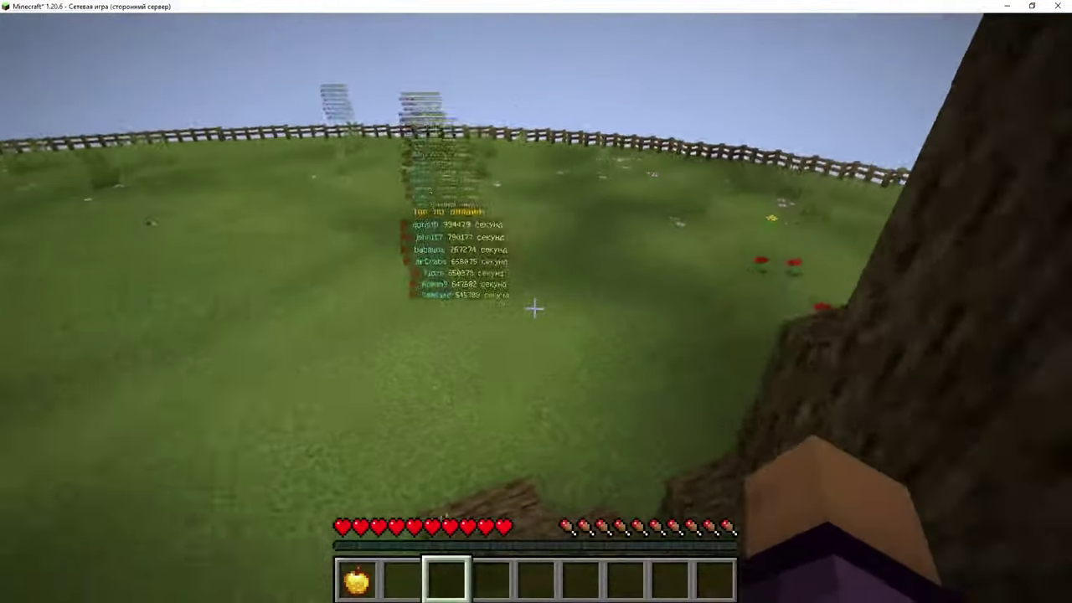
{"action": "key", "text": "w"}
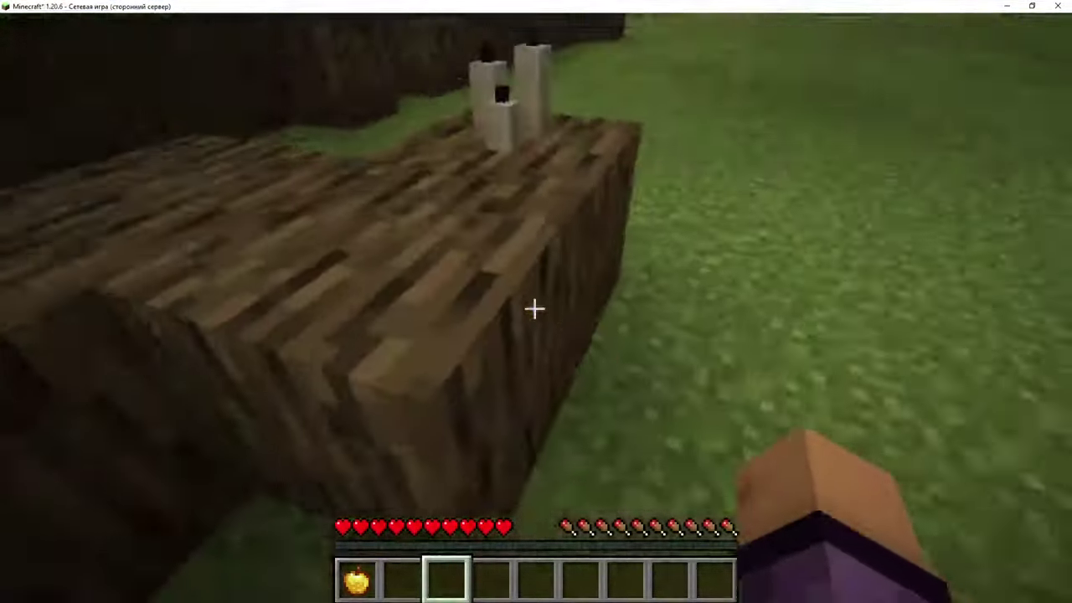
{"action": "key", "text": "w"}
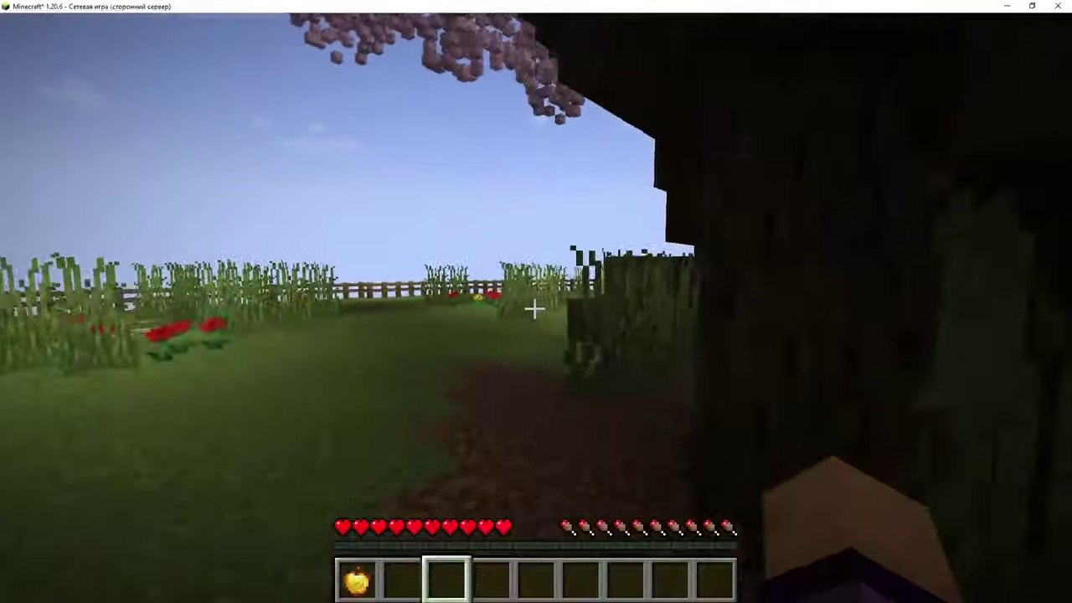
{"action": "key", "text": "w"}
Step: Cross the flower field past the fountain and drop into the stone-brick RTP pit
{"action": "left_click", "coordinate": [535, 309]}
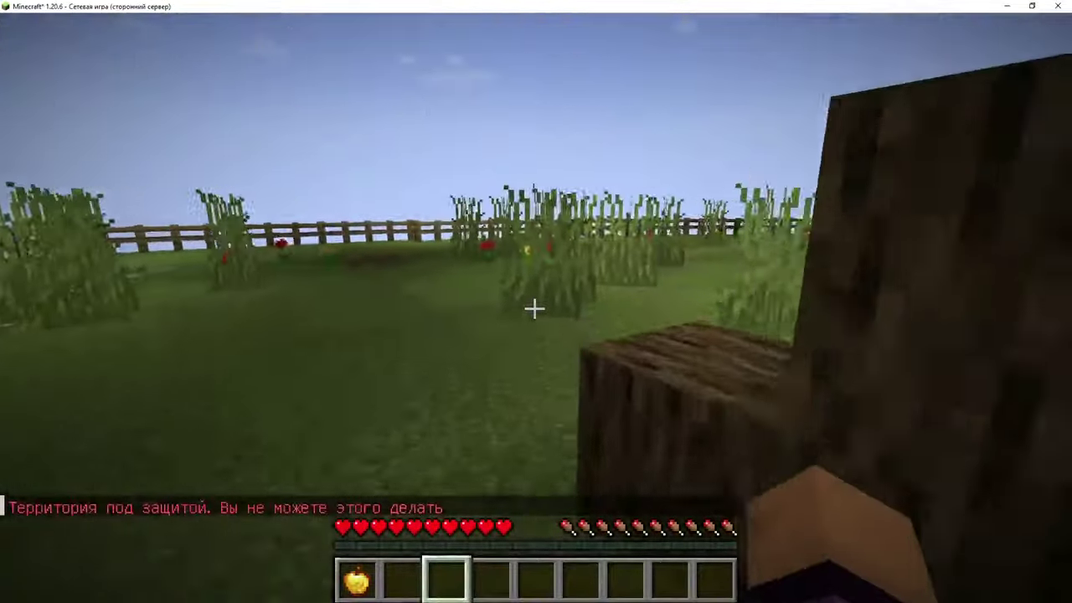
{"action": "key", "text": "w"}
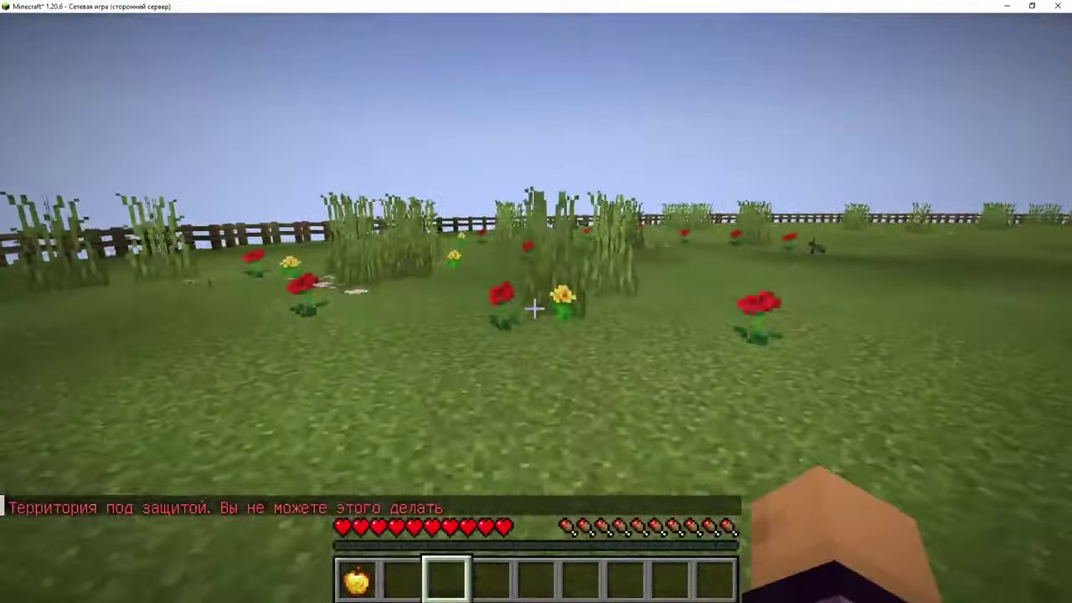
{"action": "key", "text": "w"}
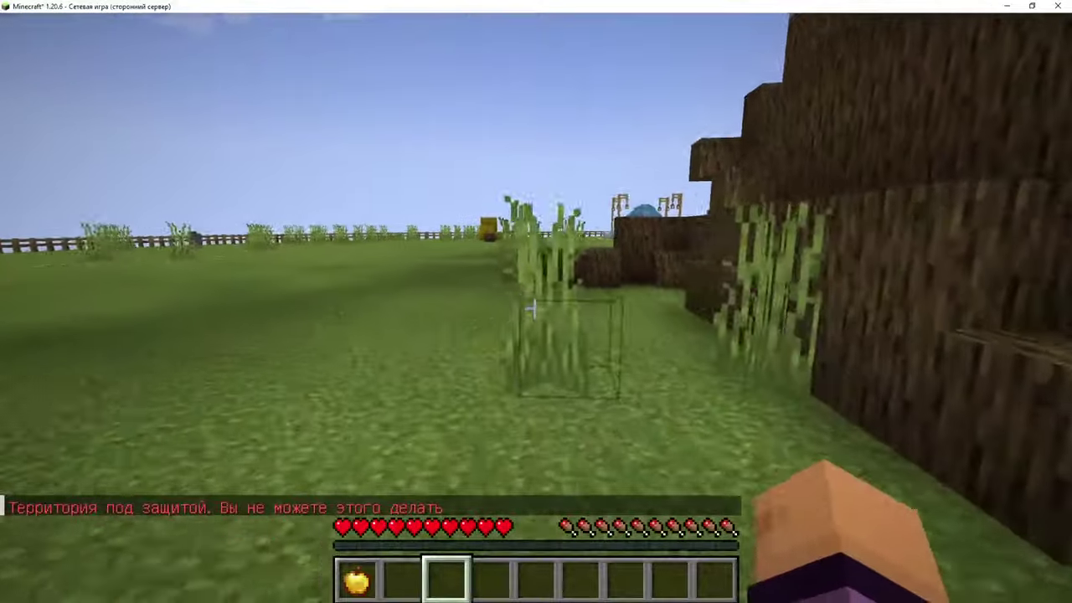
{"action": "key", "text": "w"}
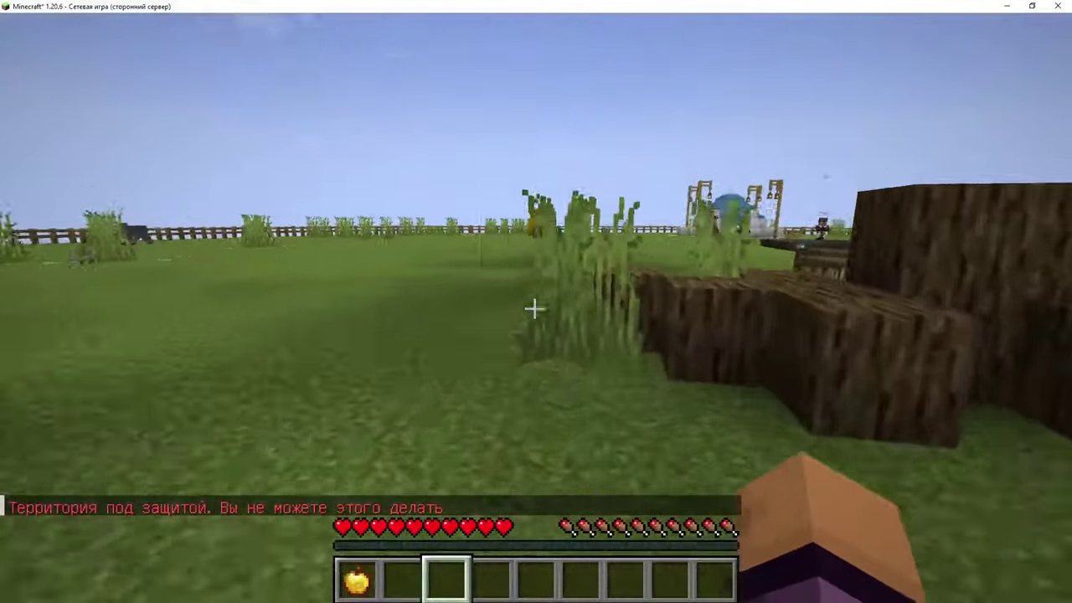
{"action": "key", "text": "w"}
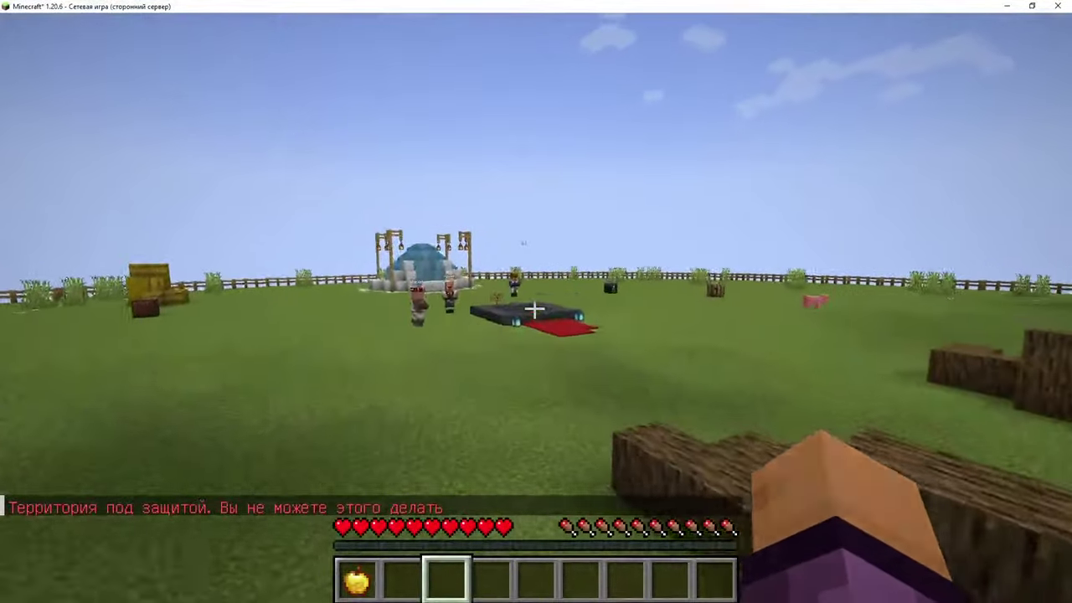
{"action": "key", "text": "w"}
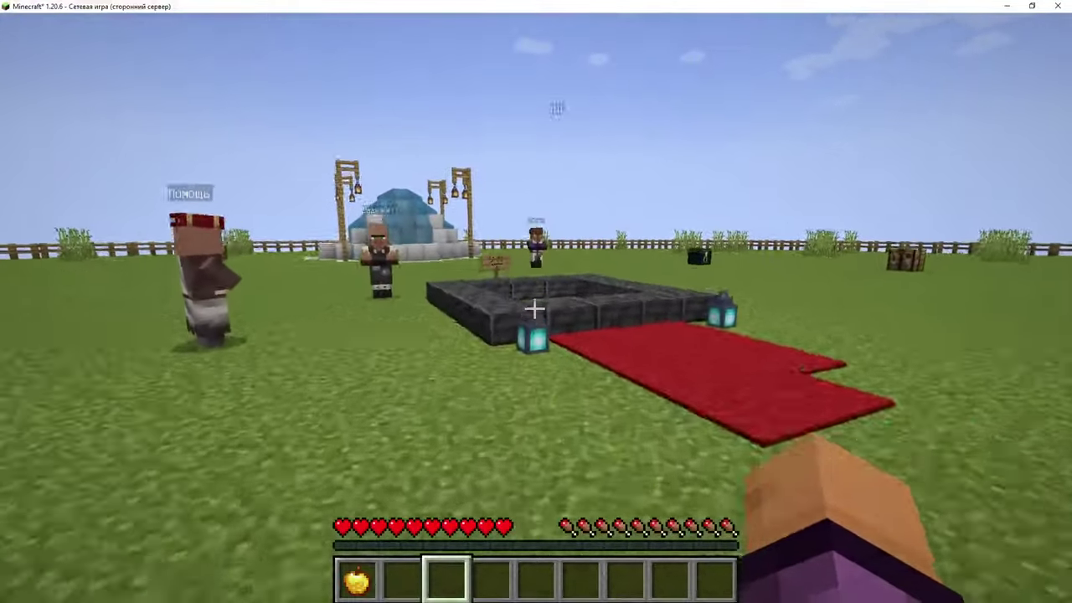
{"action": "key", "text": "w"}
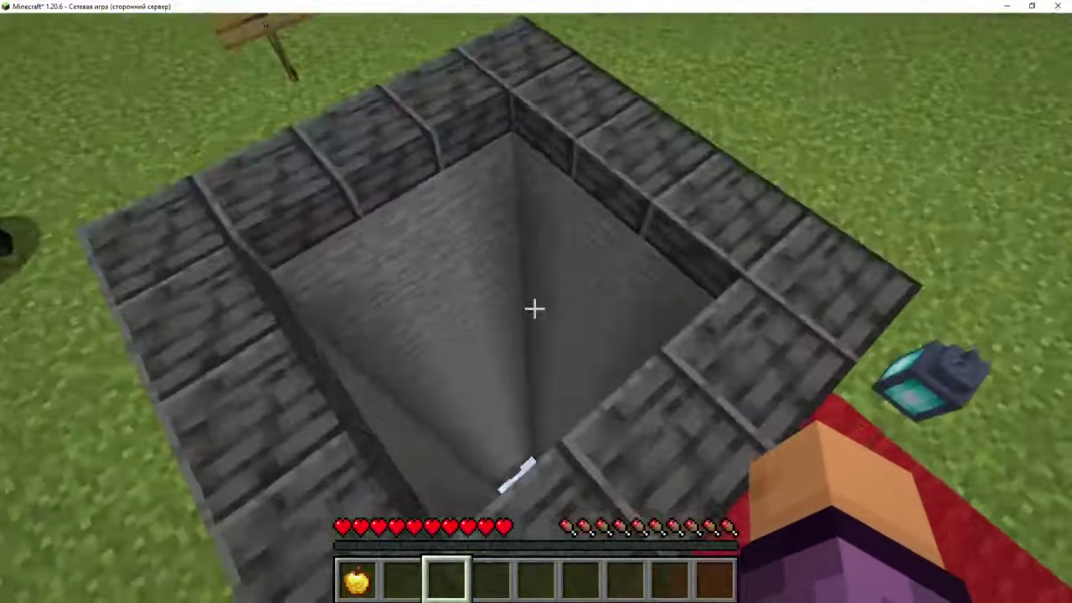
{"action": "key", "text": "w"}
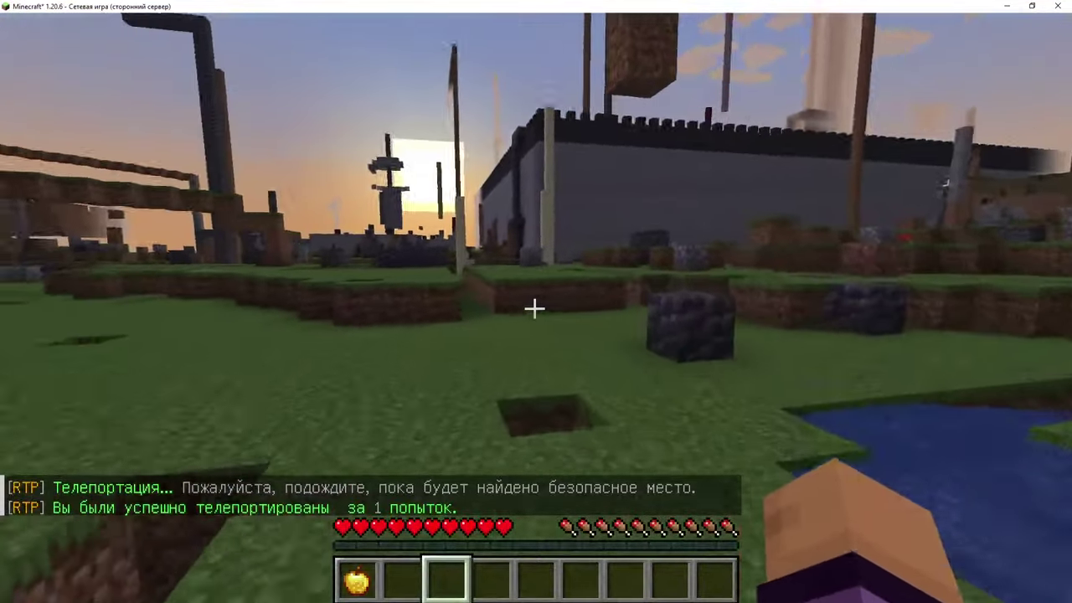
Step: Mine the dirt block on the grass ledge and pick it up
{"action": "key", "text": "w"}
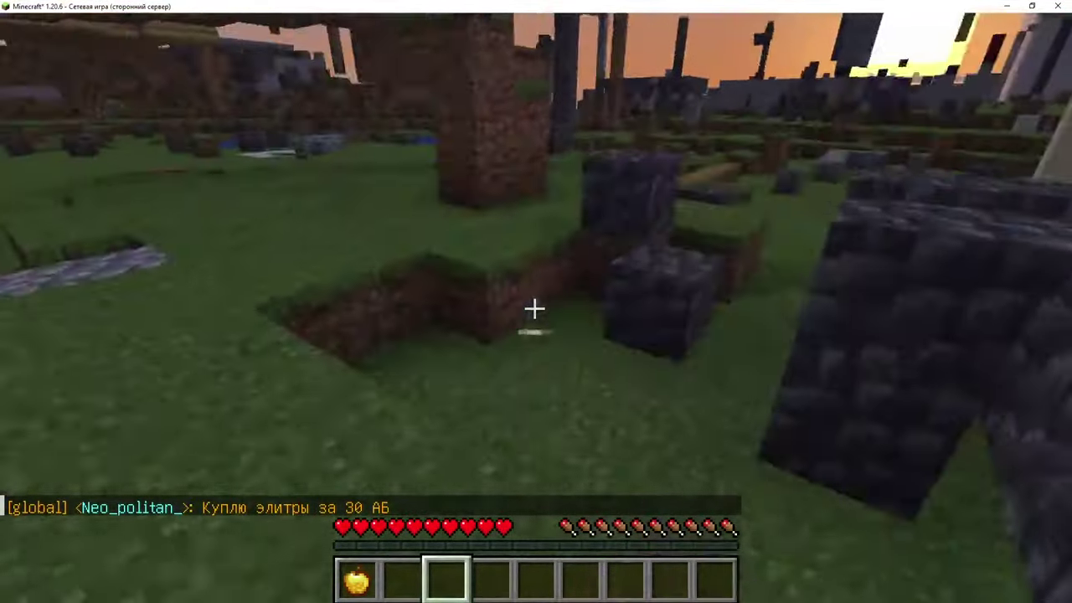
{"action": "left_click", "coordinate": [534, 308]}
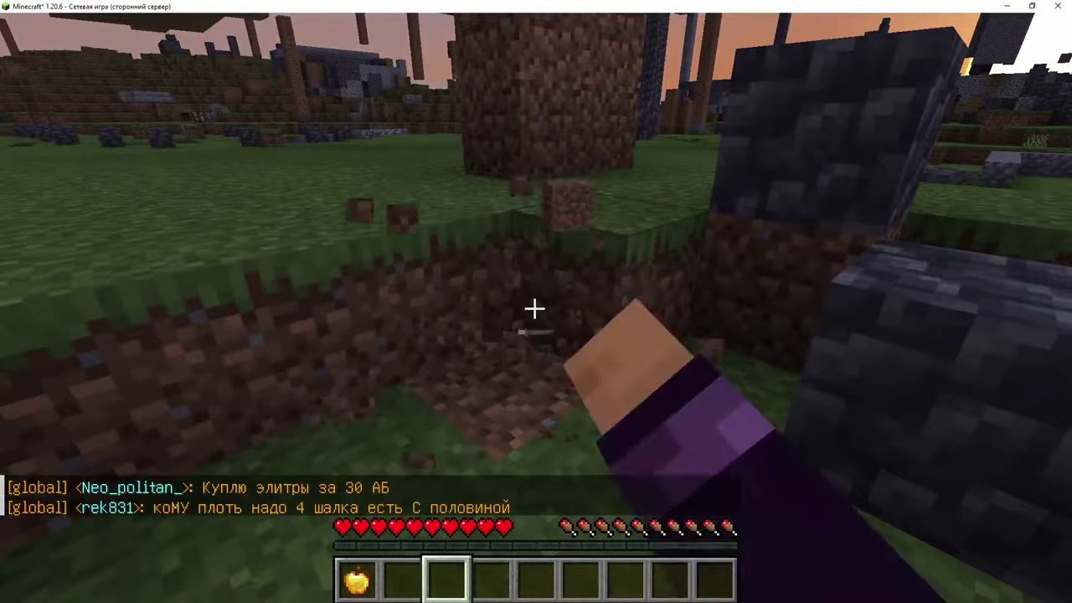
{"action": "key", "text": "w"}
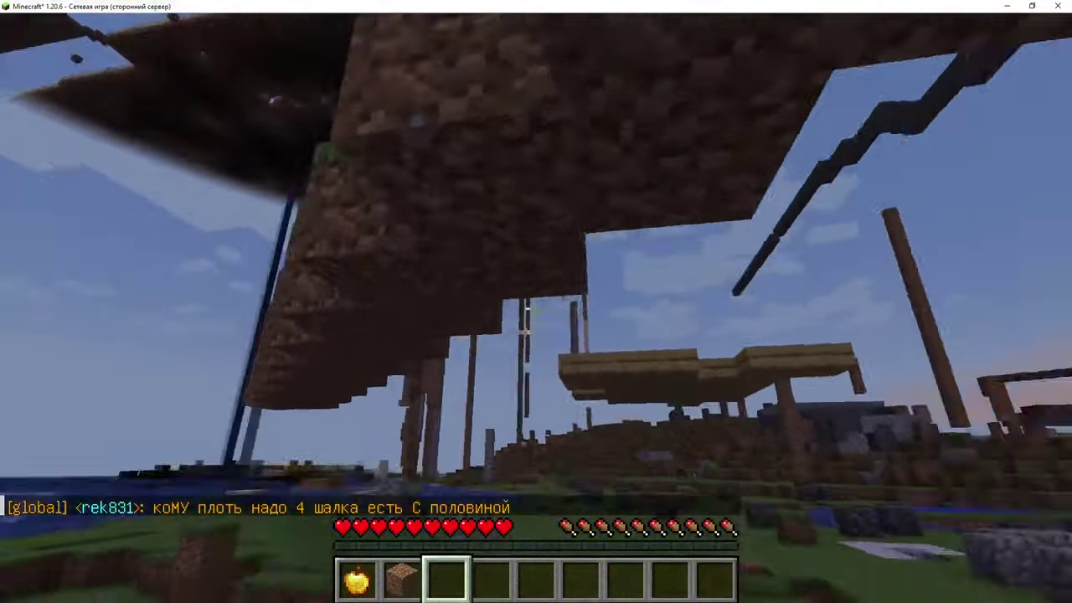
Step: Walk under the wooden platform, past the stone wall, into the pond by the chicken
{"action": "key", "text": "w"}
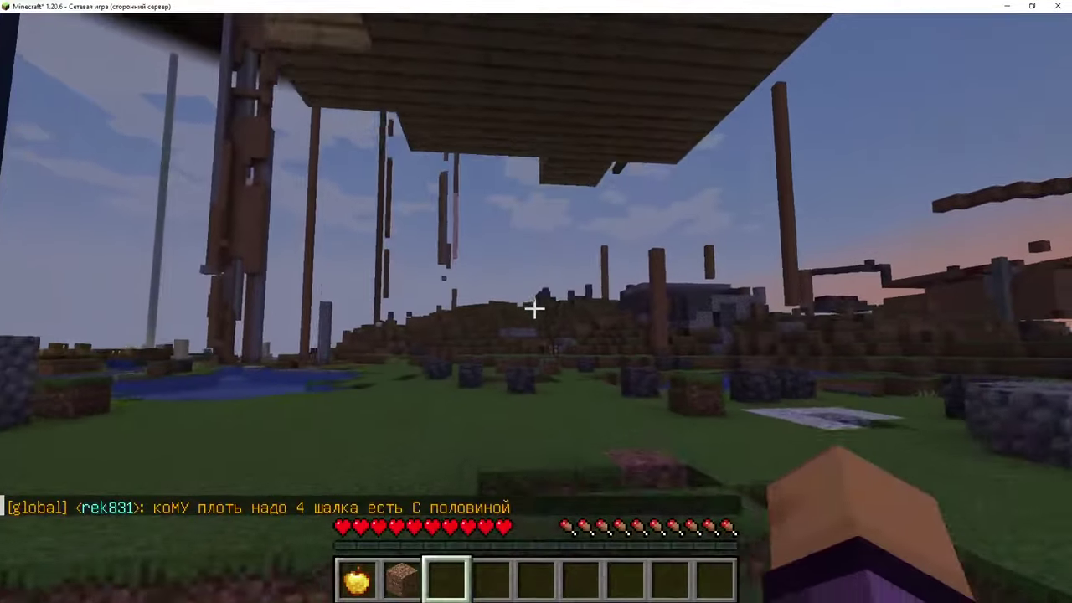
{"action": "key", "text": "w"}
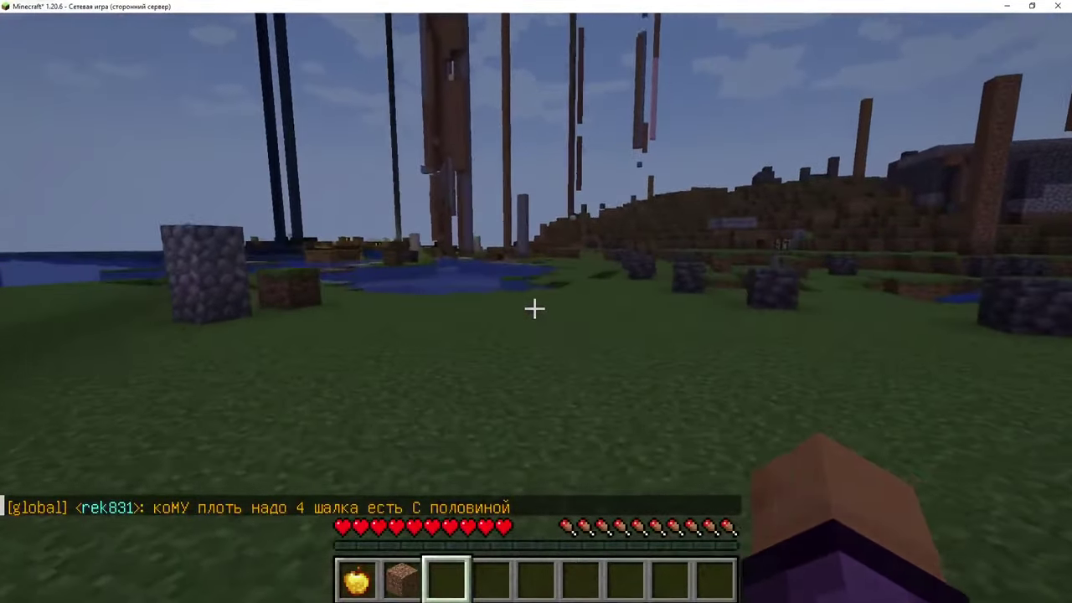
{"action": "key", "text": "w"}
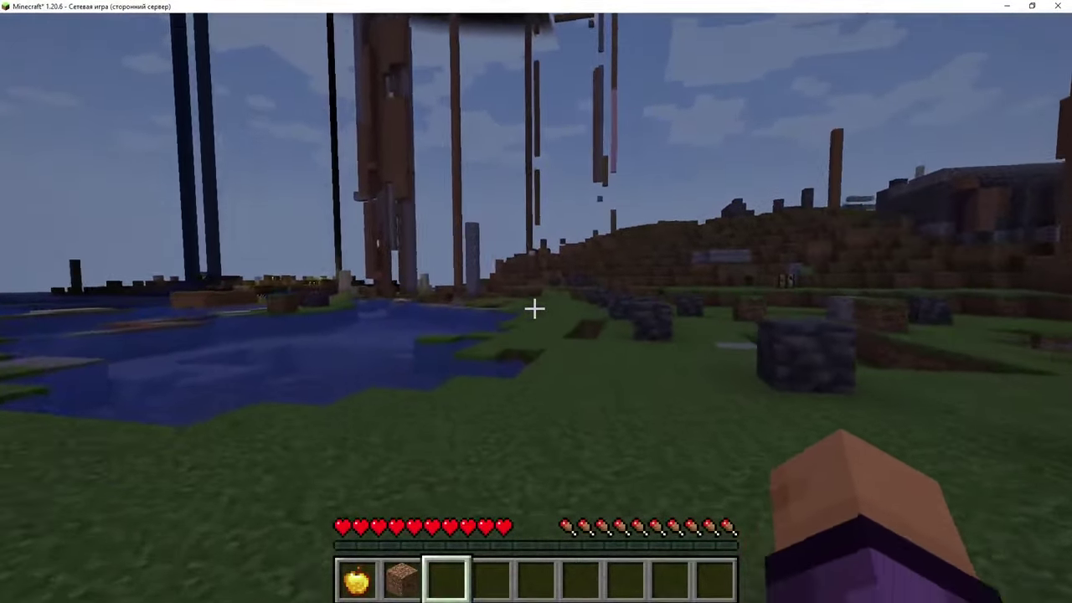
{"action": "key", "text": "w"}
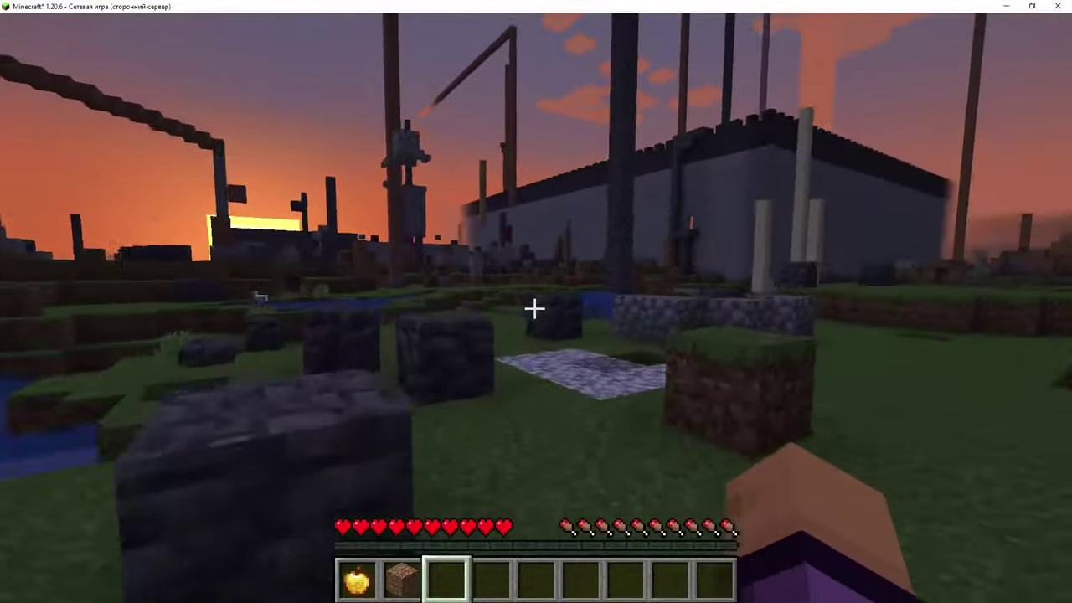
{"action": "key", "text": "w"}
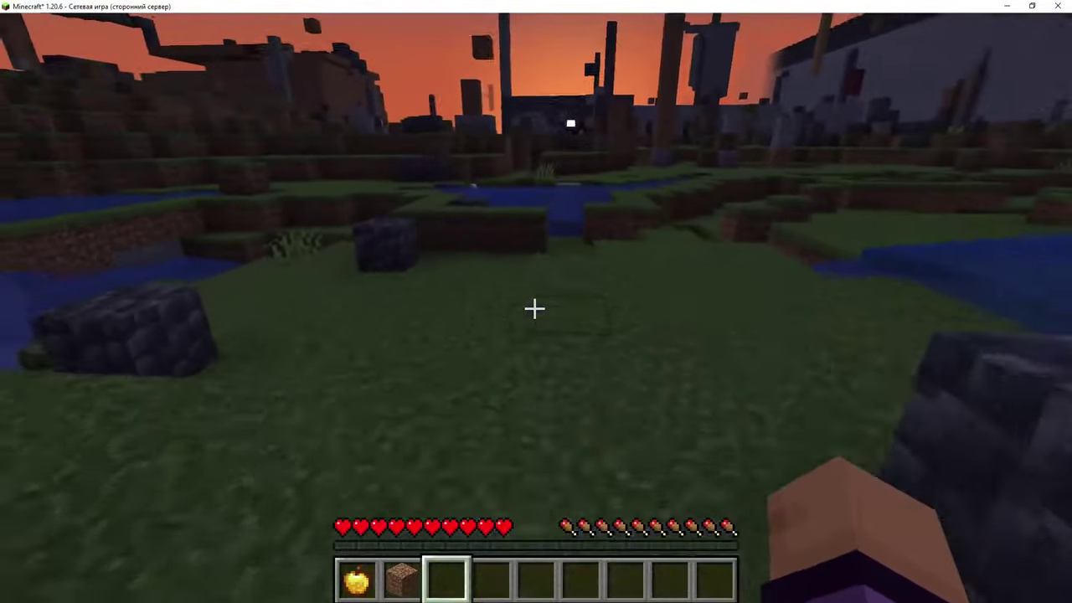
{"action": "key", "text": "w"}
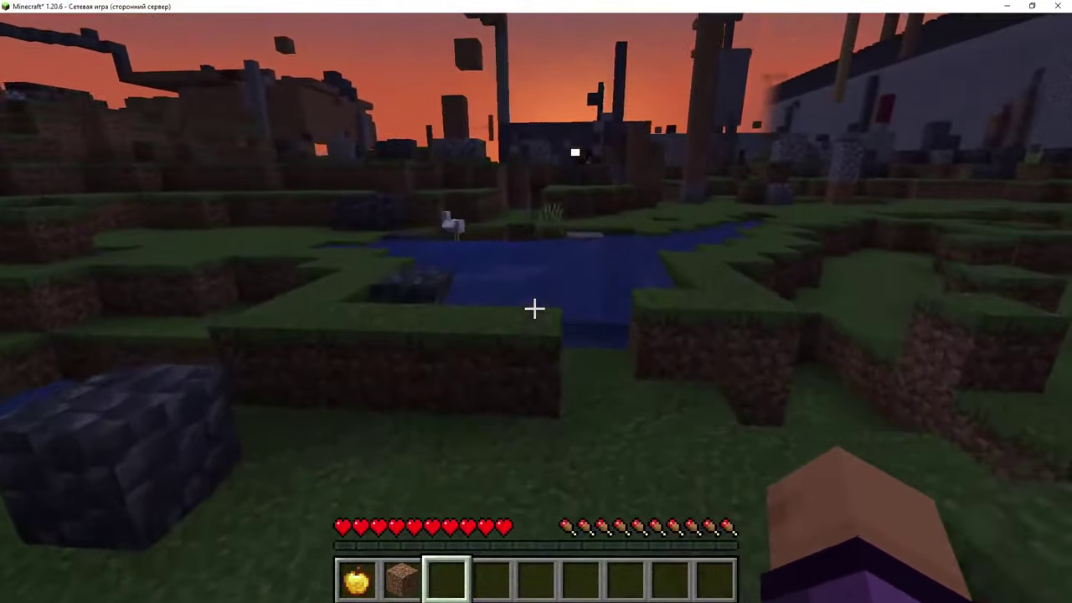
{"action": "key", "text": "w"}
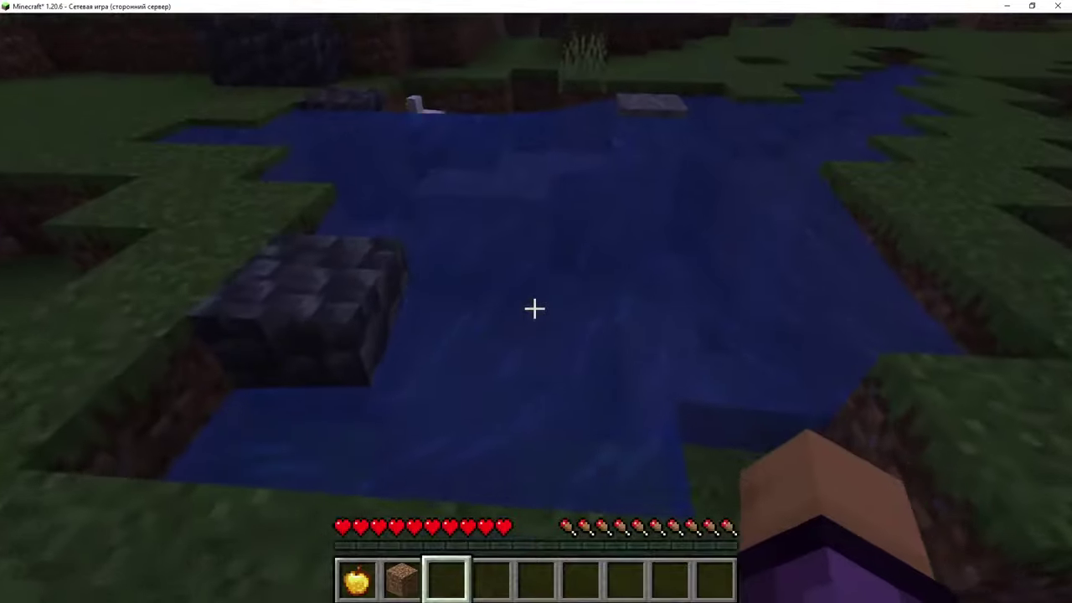
{"action": "key", "text": "w"}
{"action": "key", "text": "w"}
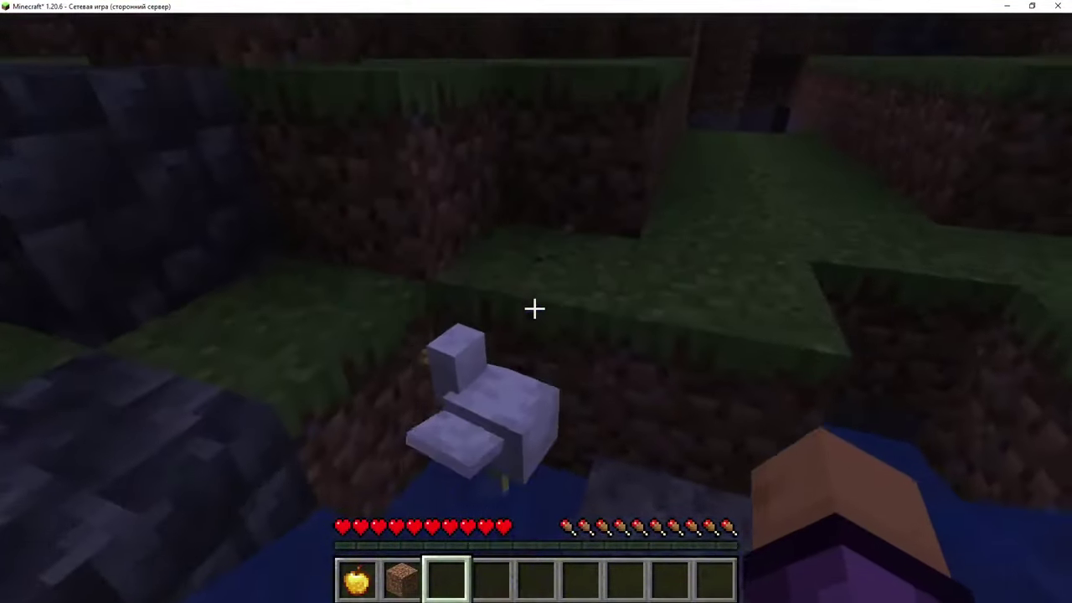
Step: Kill the chicken in the water for raw chicken and check the inventory
{"action": "left_click", "coordinate": [535, 309]}
{"action": "left_click", "coordinate": [534, 309]}
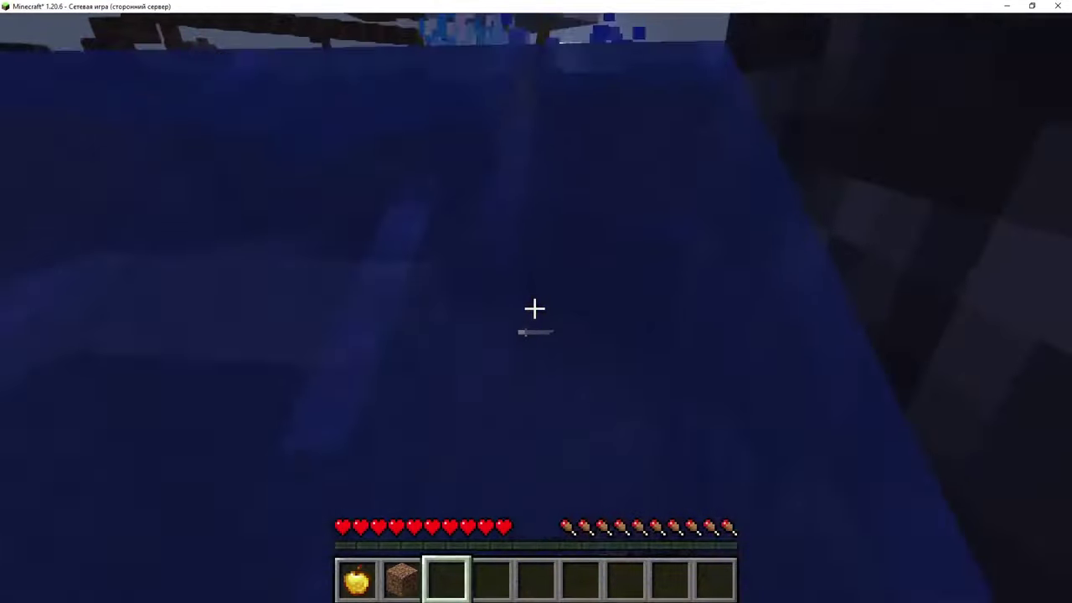
{"action": "left_click", "coordinate": [534, 309]}
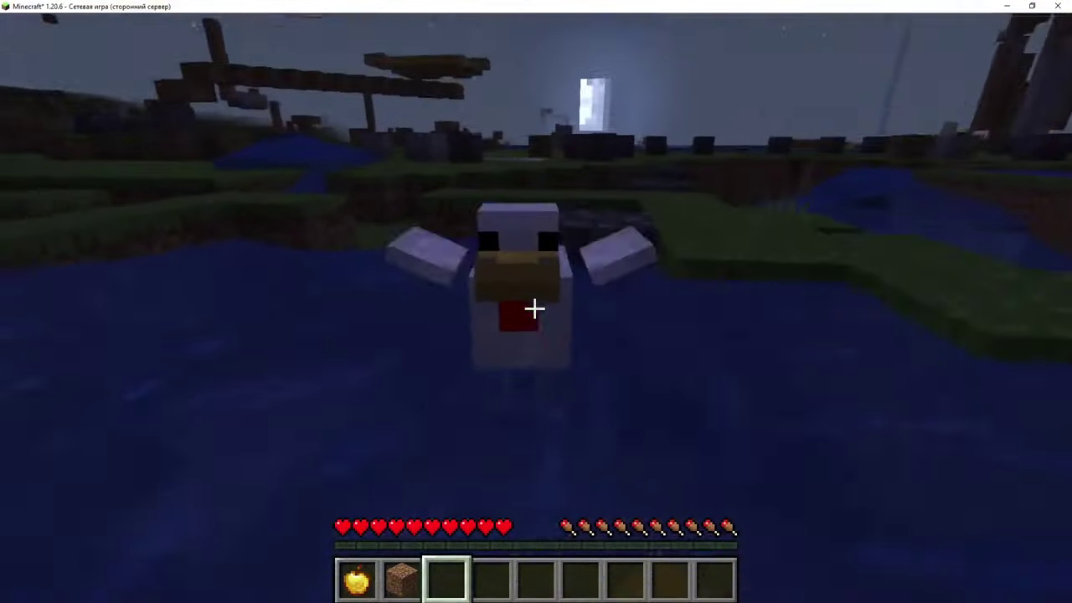
{"action": "left_click", "coordinate": [534, 309]}
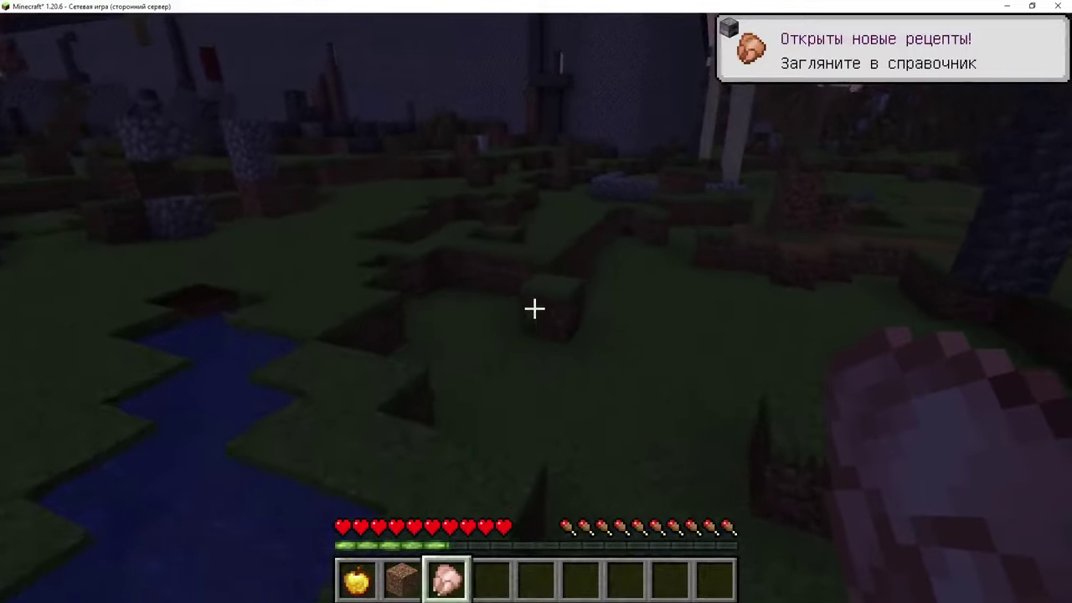
{"action": "key", "text": "e"}
{"action": "key", "text": "e"}
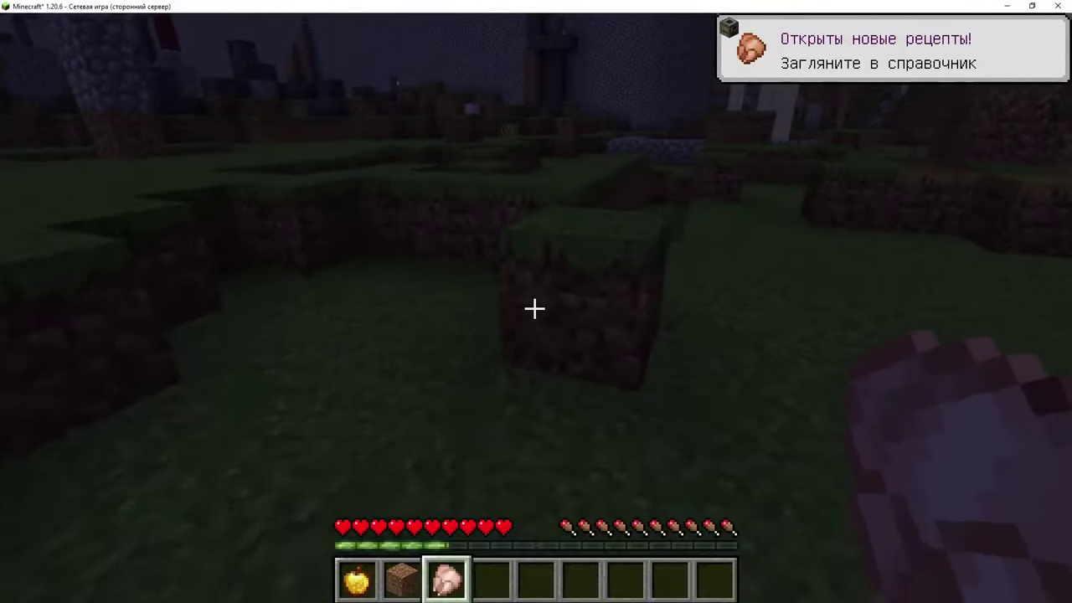
{"action": "key", "text": "e"}
{"action": "key", "text": "e"}
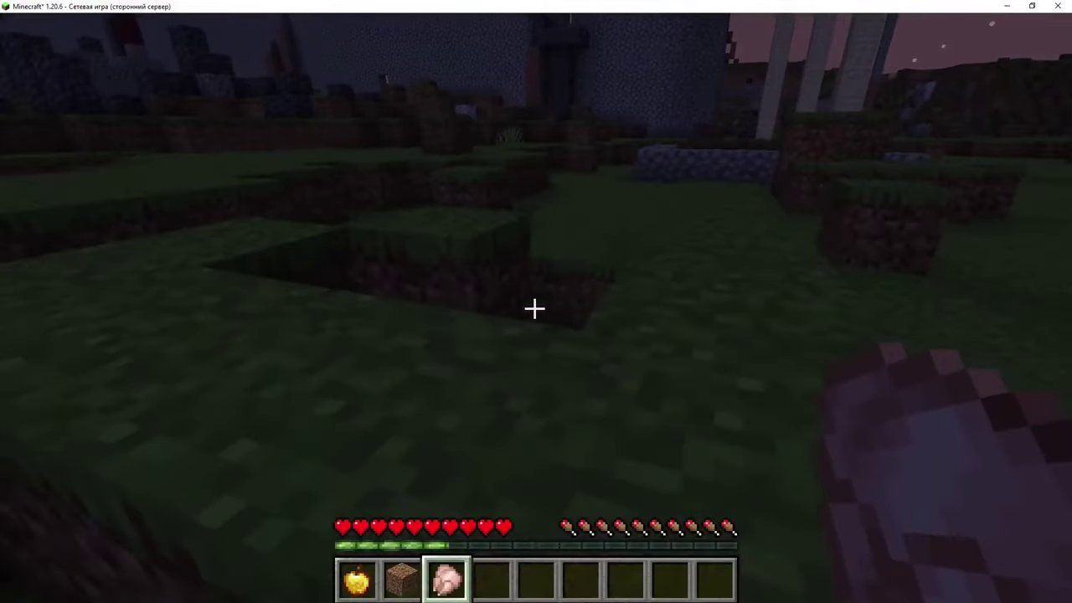
Step: Walk along the stone wall, drop off the ledge and head into the dark tunnel
{"action": "key", "text": "w"}
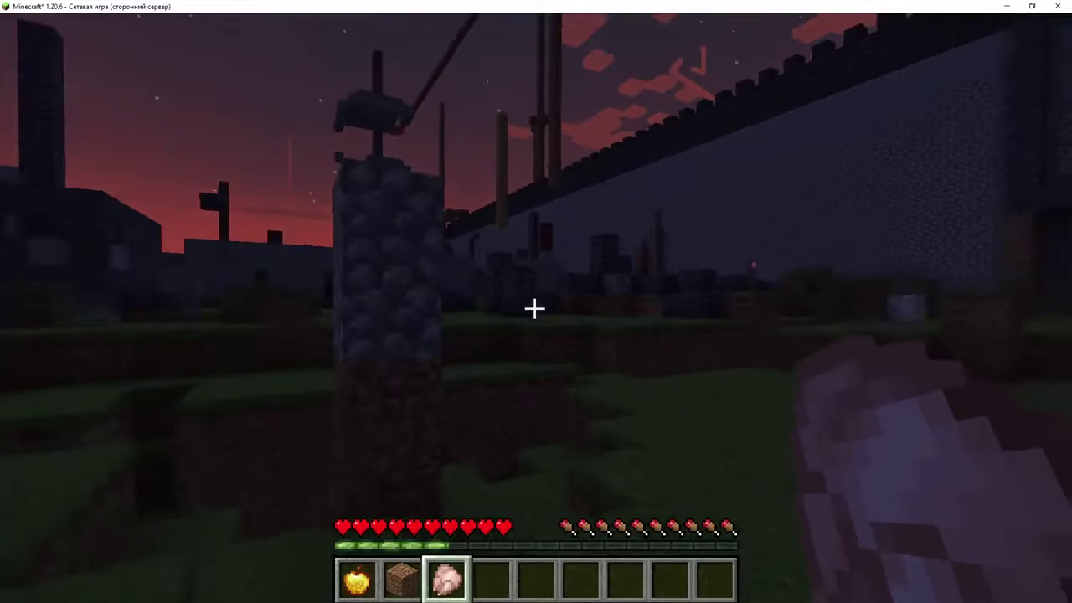
{"action": "key", "text": "w"}
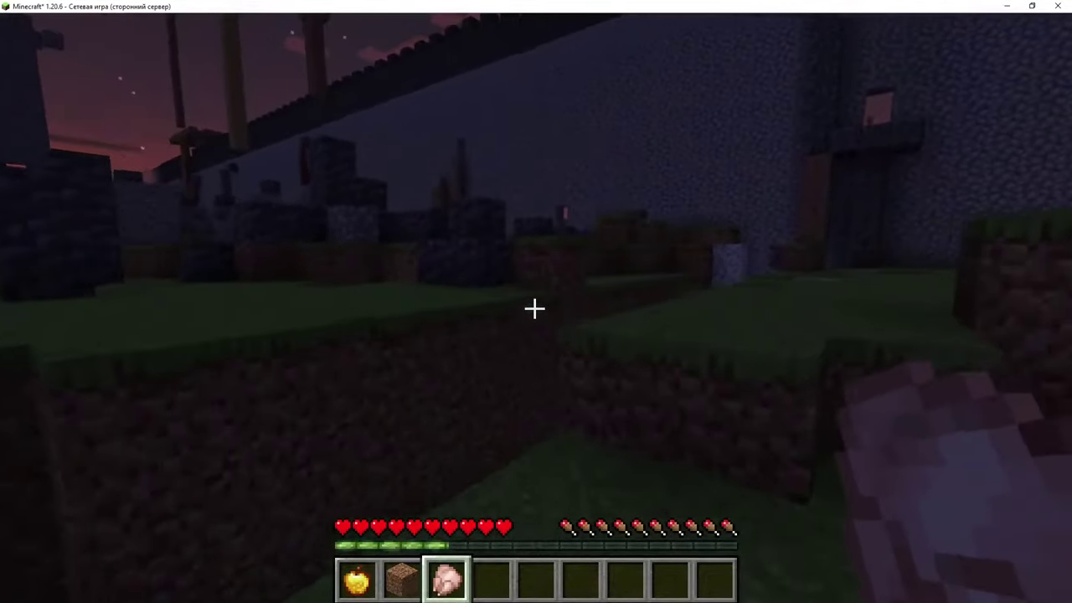
{"action": "key", "text": "w"}
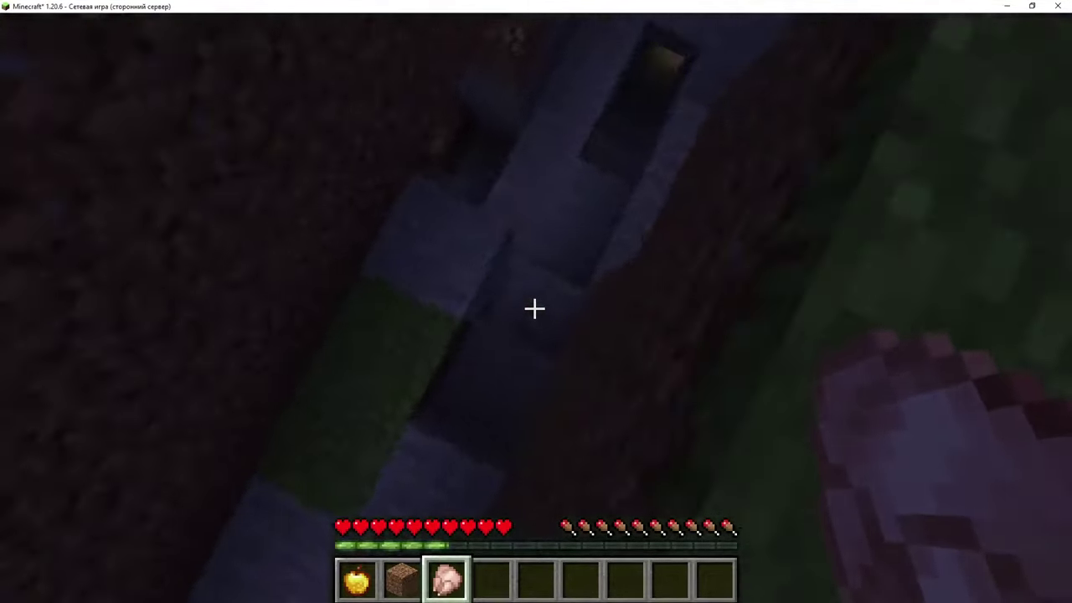
{"action": "key", "text": "w"}
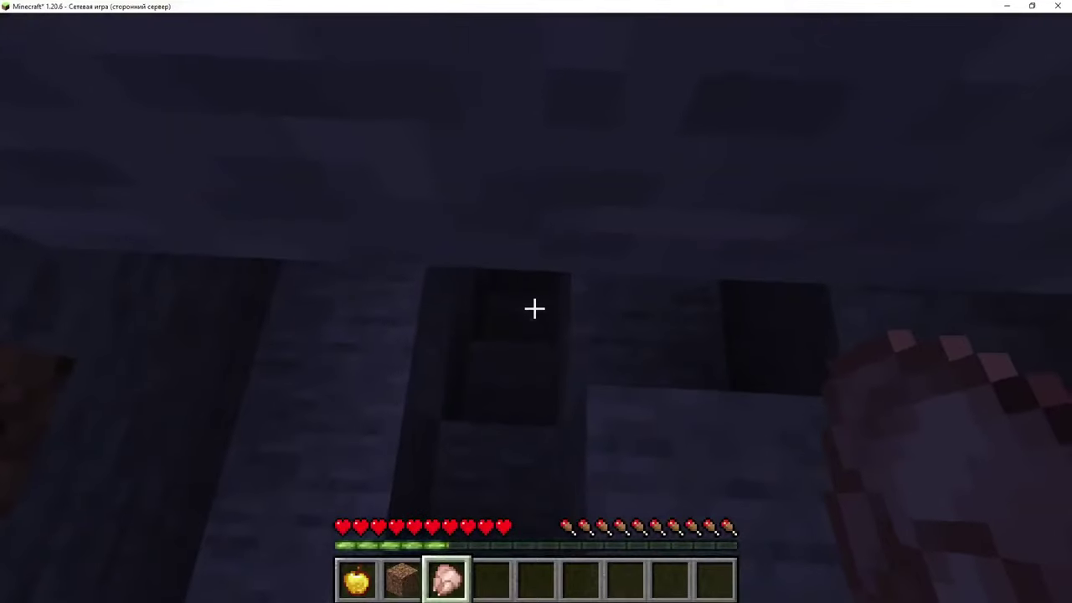
{"action": "key", "text": "w"}
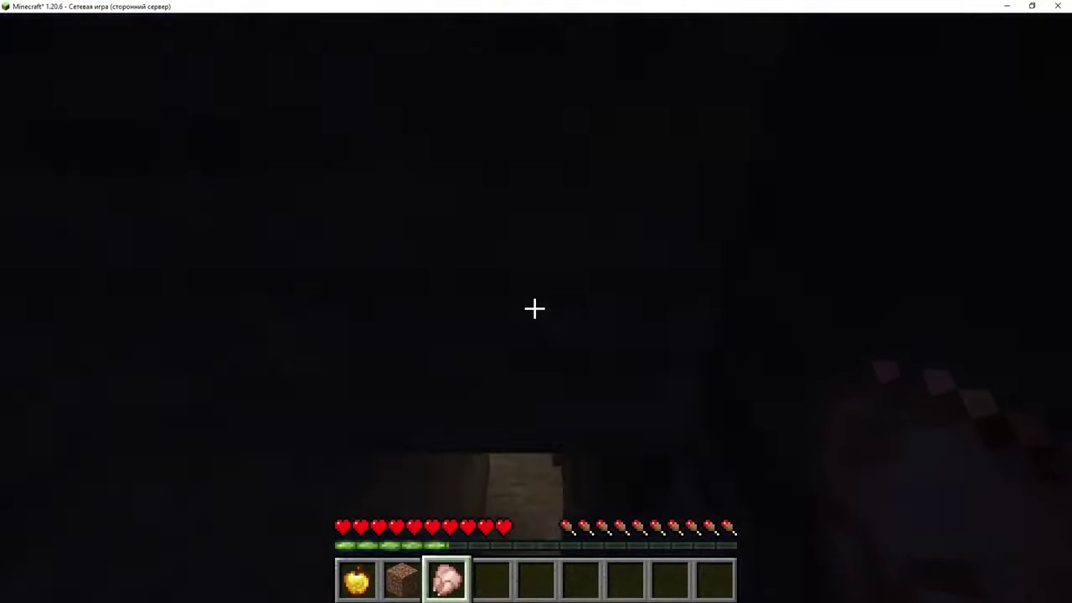
{"action": "key", "text": "w"}
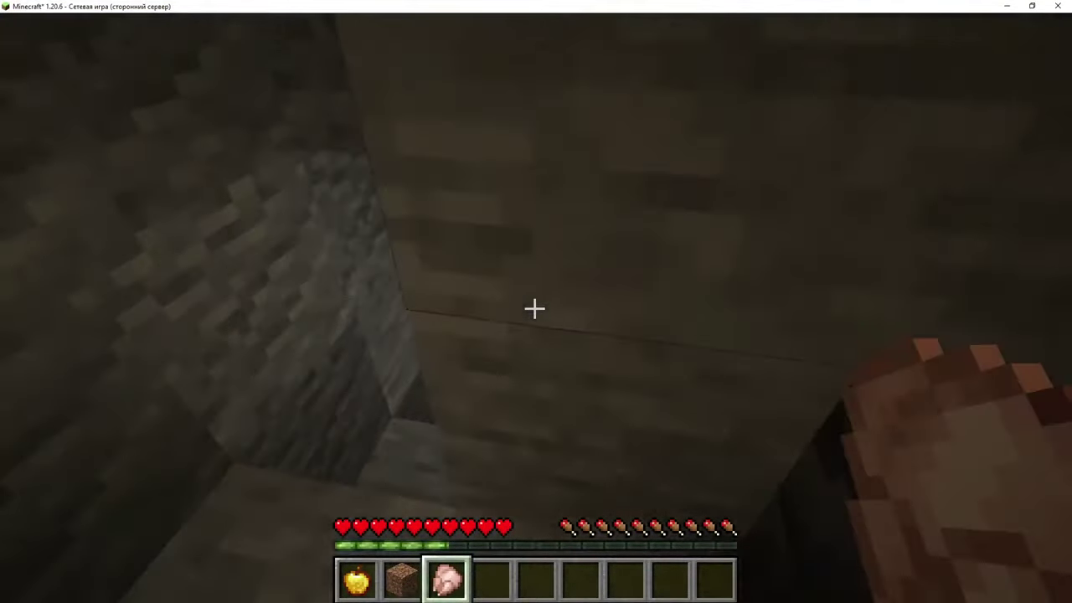
{"action": "key", "text": "w"}
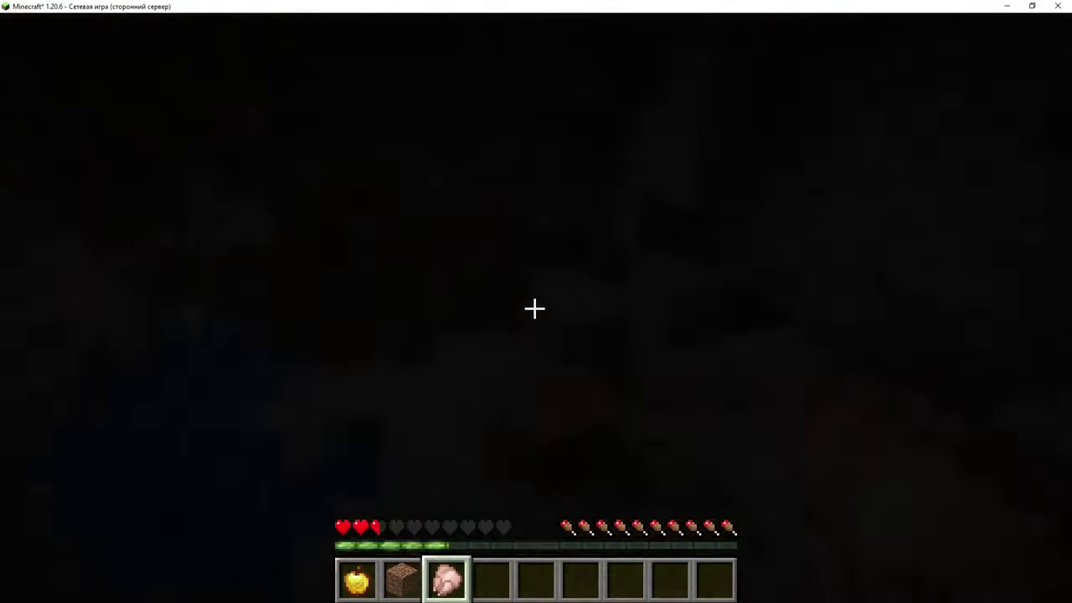
Step: Swim through the flooded cave past the glow squid to the submerged crafting table
{"action": "key", "text": "w"}
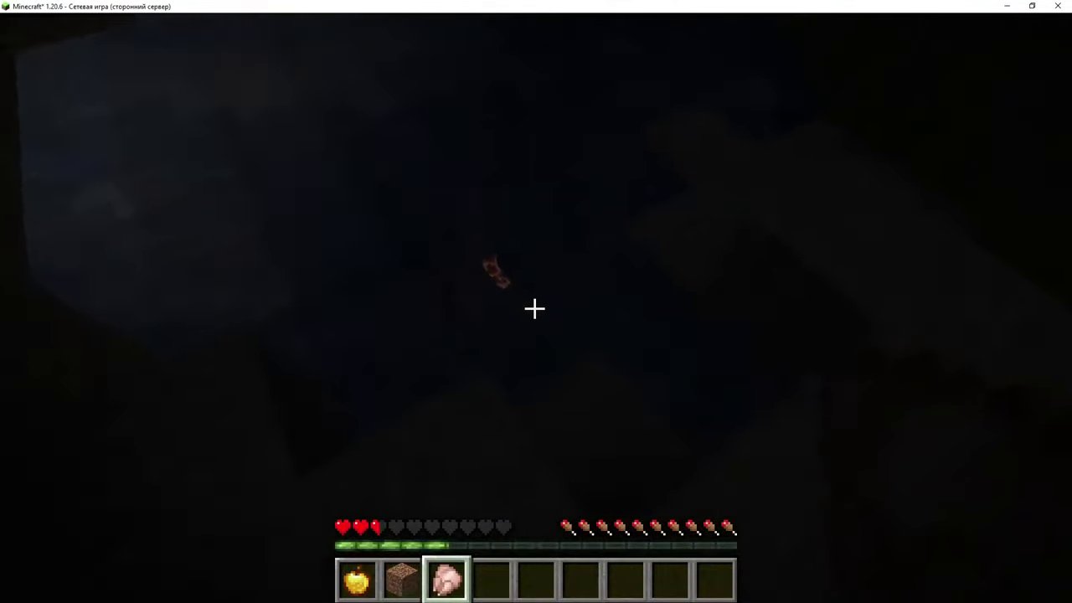
{"action": "key", "text": "w"}
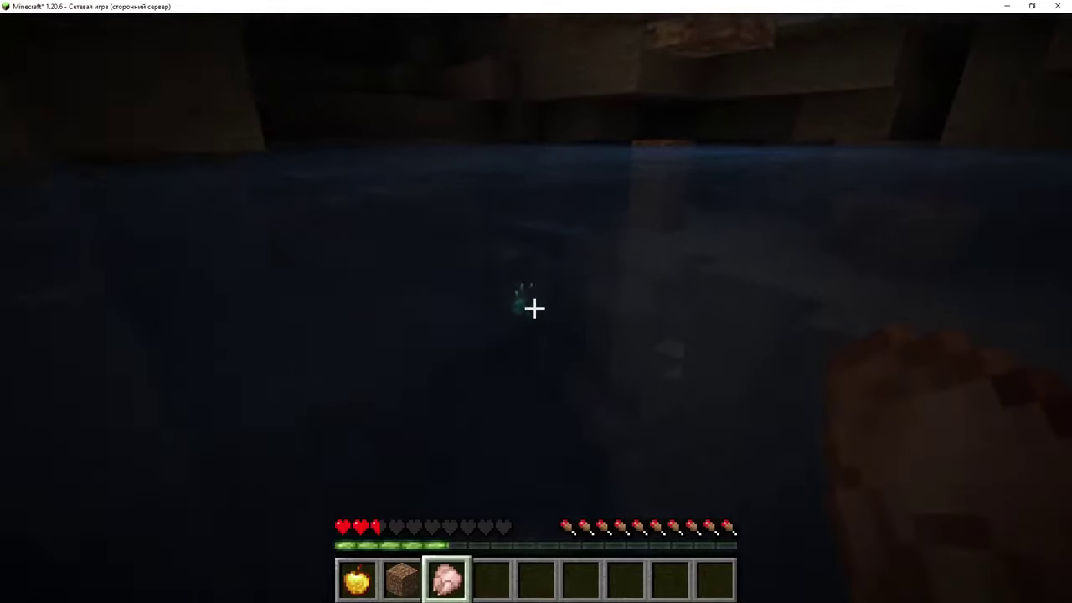
{"action": "key", "text": "w"}
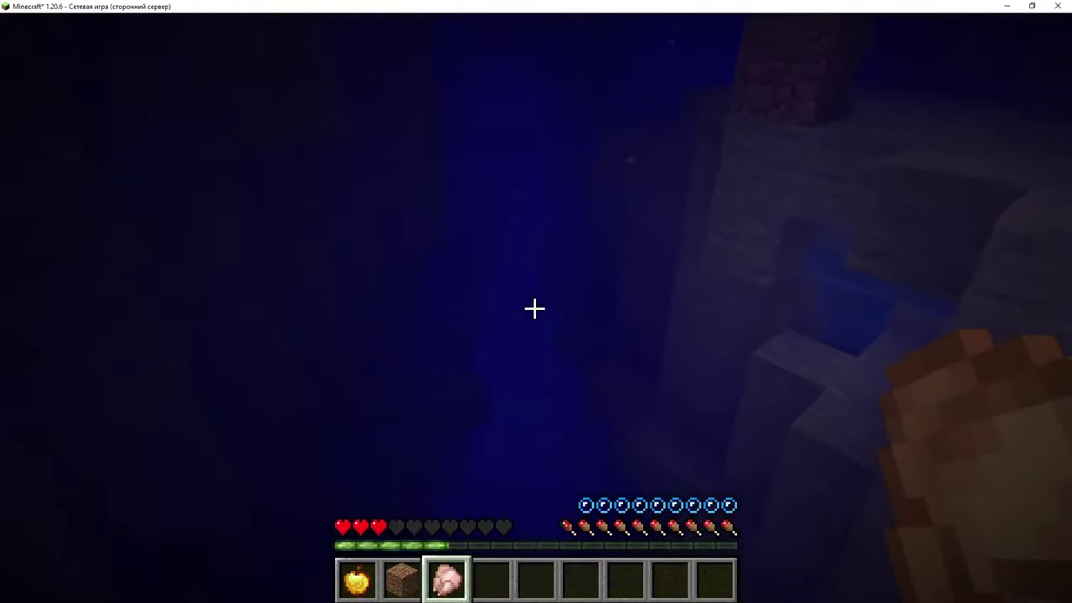
{"action": "key", "text": "w"}
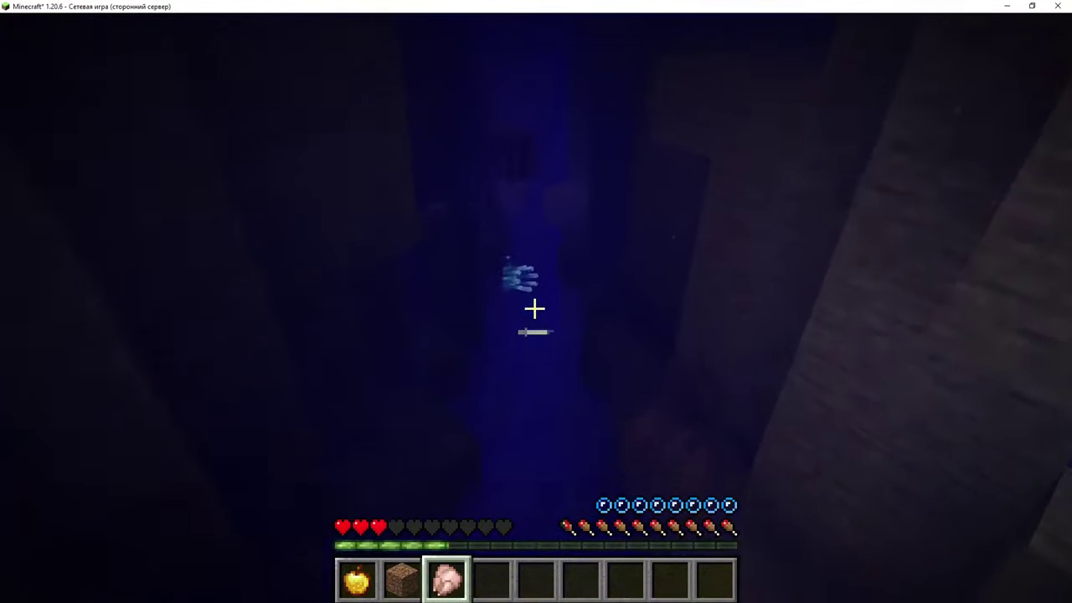
{"action": "key", "text": "w"}
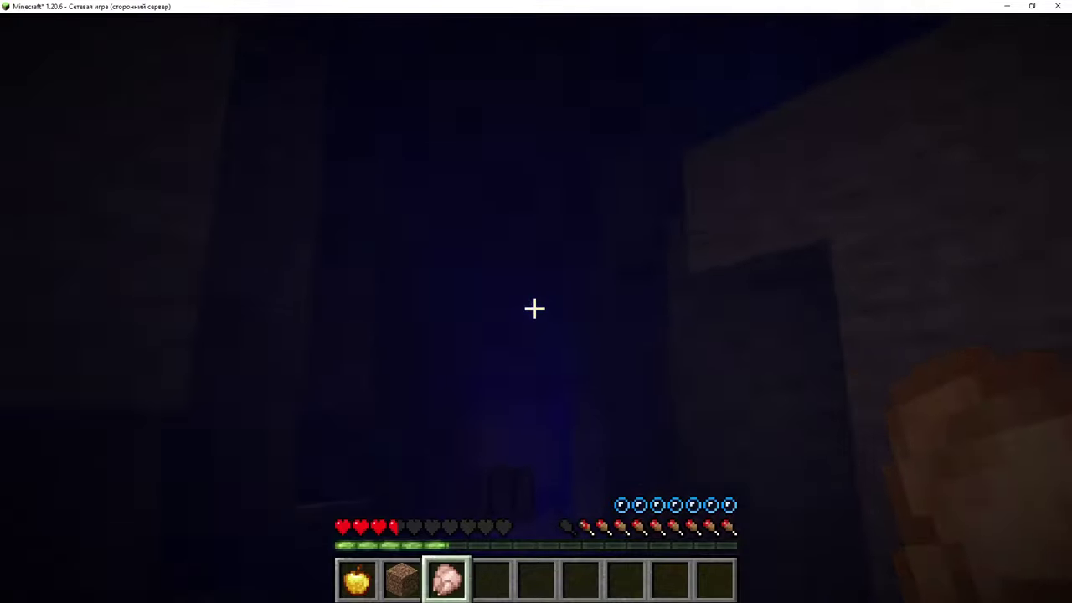
{"action": "key", "text": "w"}
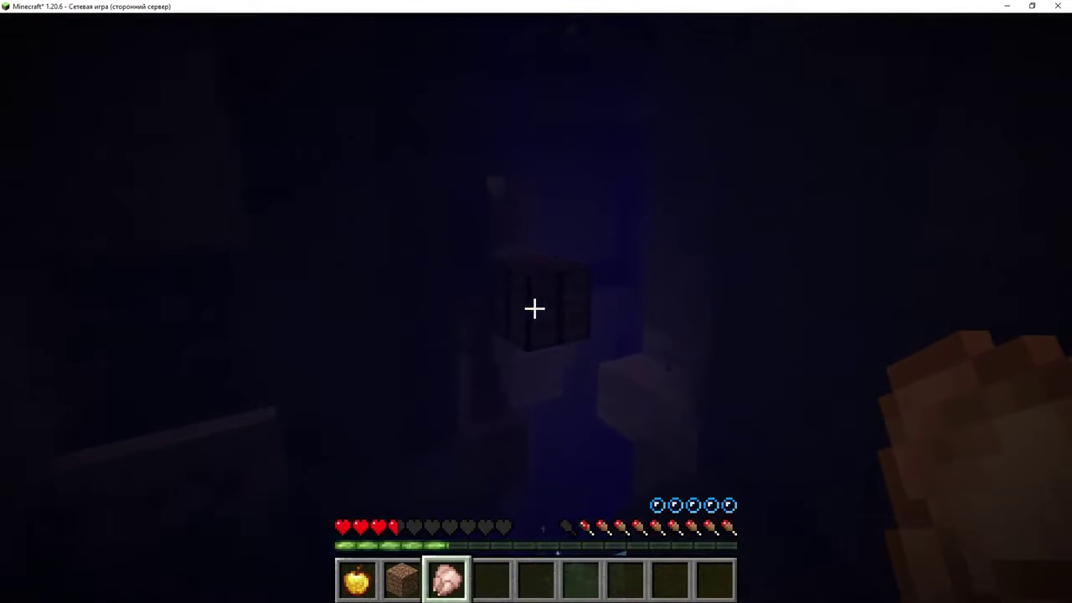
{"action": "key", "text": "w"}
Step: Open and close the submerged crafting table, then respawn after drowning
{"action": "right_click", "coordinate": [534, 309]}
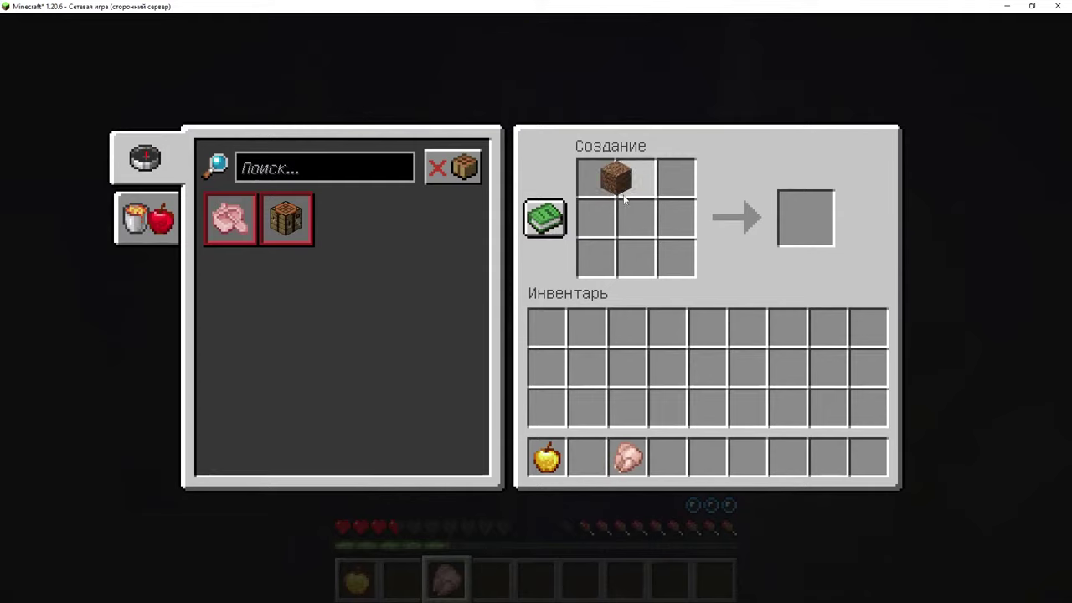
{"action": "key", "text": "Escape"}
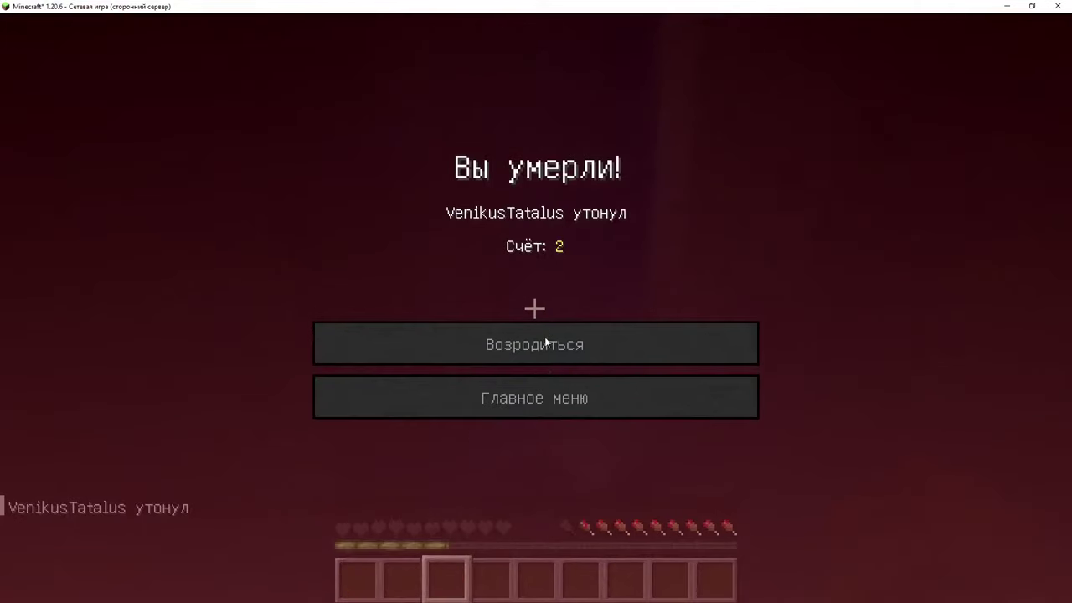
{"action": "left_click", "coordinate": [545, 344]}
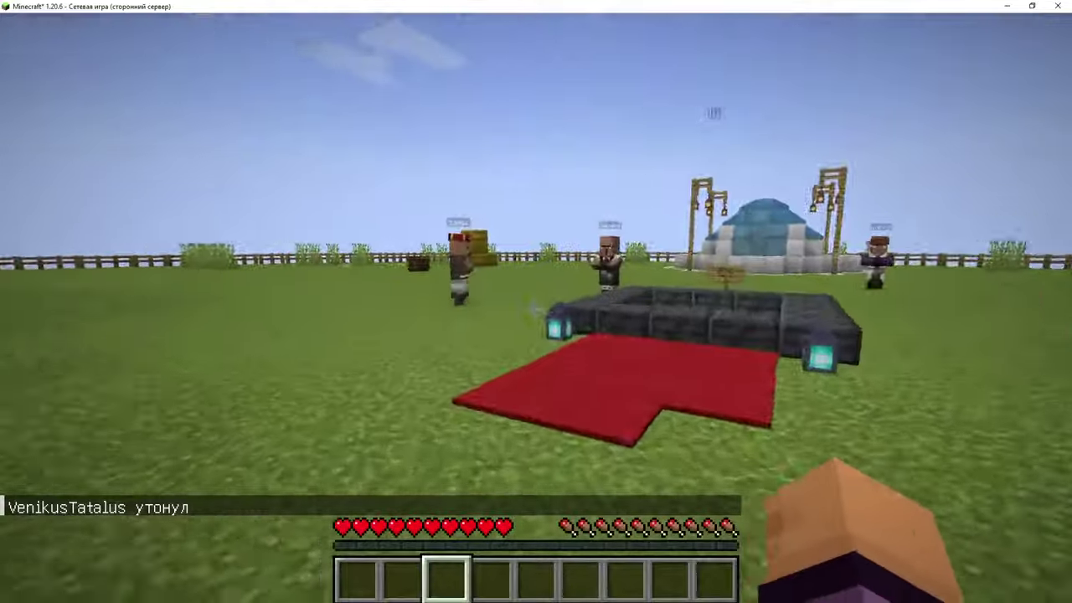
Step: Walk up to the Телепорт villager and pick /tpa from its destination book
{"action": "key", "text": "w"}
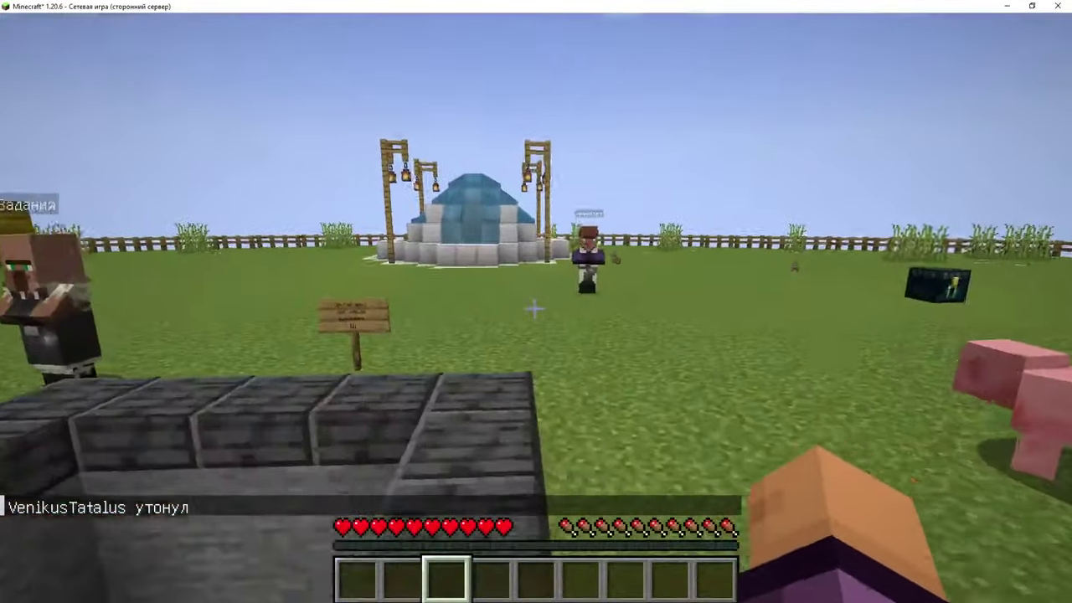
{"action": "key", "text": "w"}
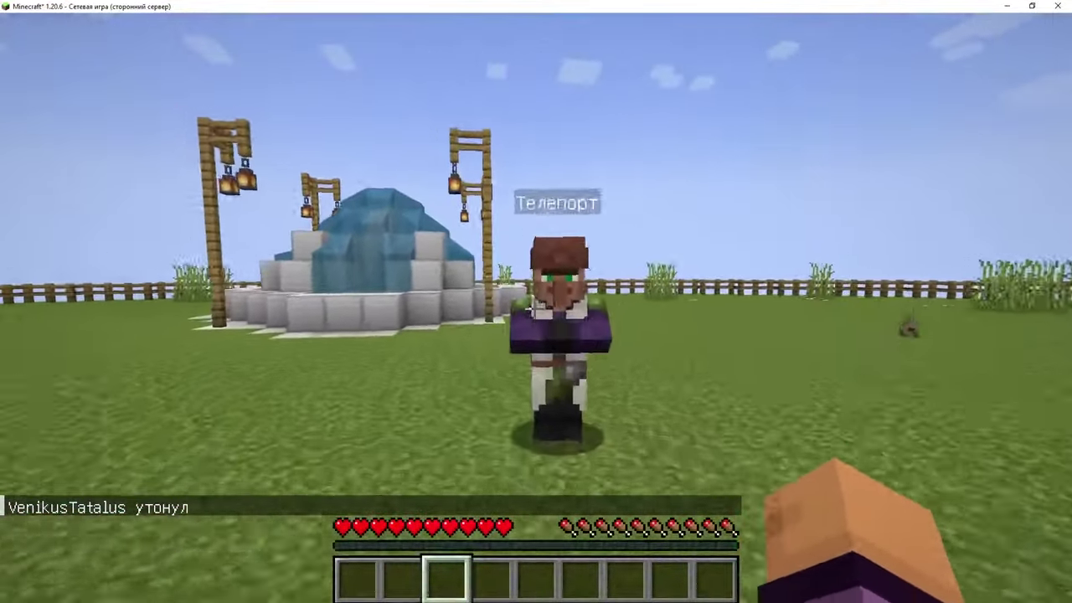
{"action": "key", "text": "w"}
{"action": "right_click", "coordinate": [536, 302]}
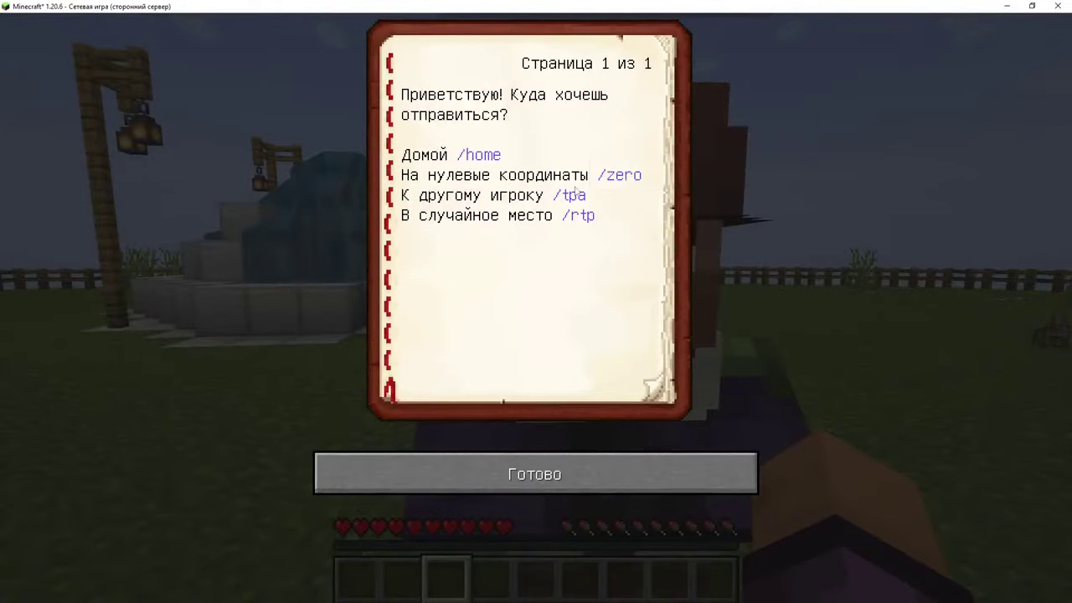
{"action": "left_click", "coordinate": [574, 197]}
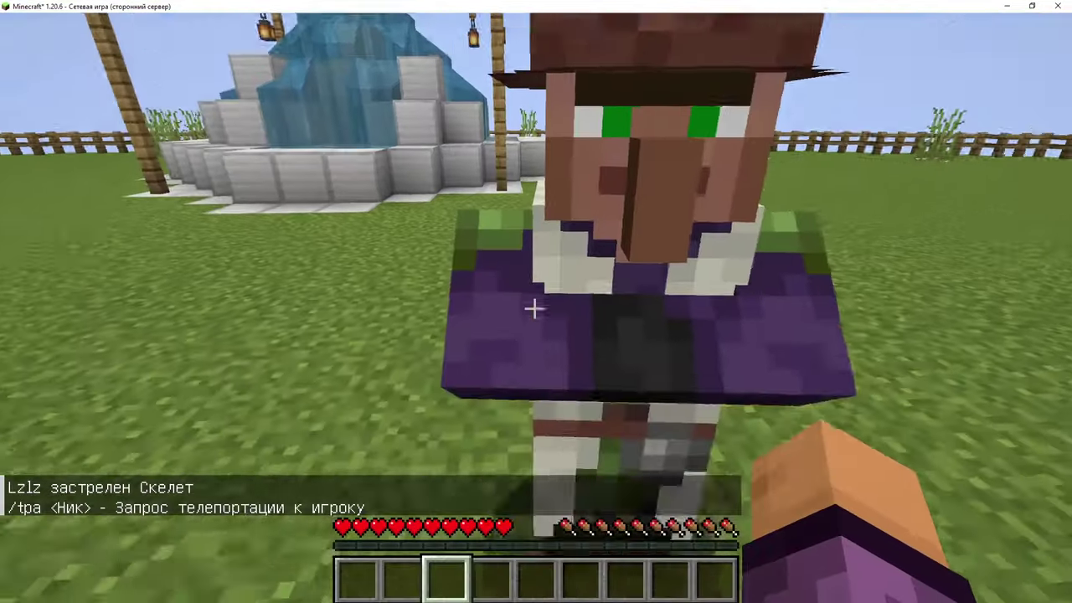
{"action": "key", "text": "w"}
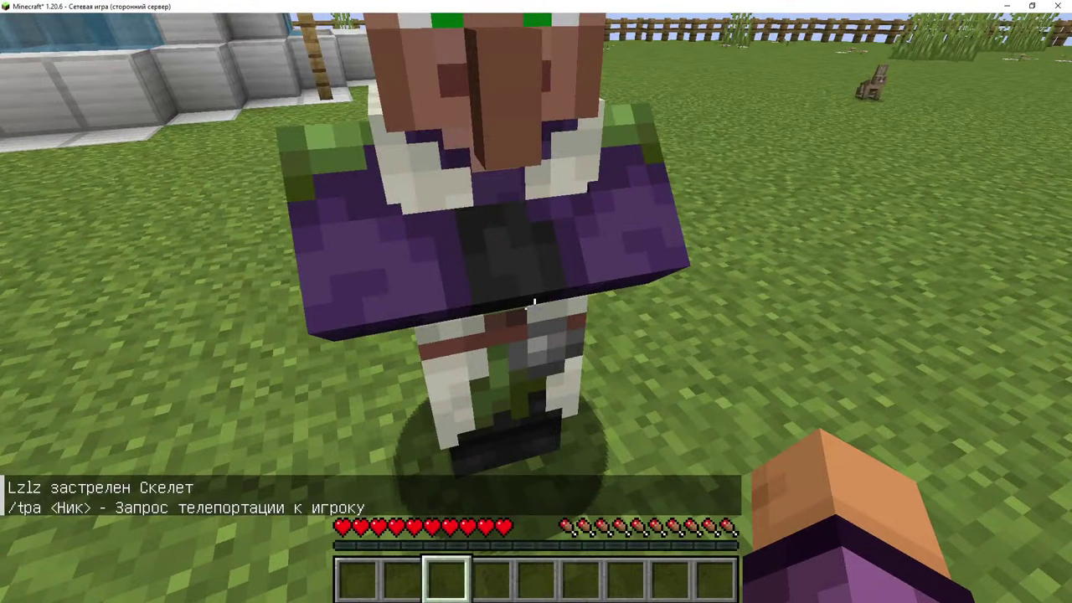
Step: Start a /tpa command, browse the player name suggestions, then cancel it
{"action": "key", "text": "slash"}
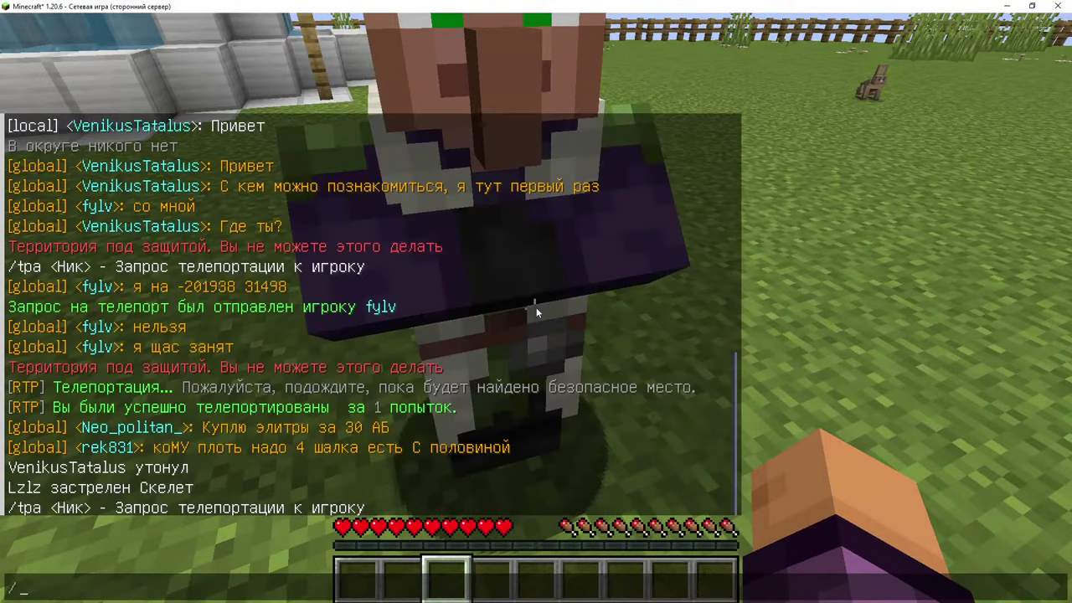
{"action": "type", "text": "ta"}
{"action": "key", "text": "Left"}
{"action": "type", "text": "p"}
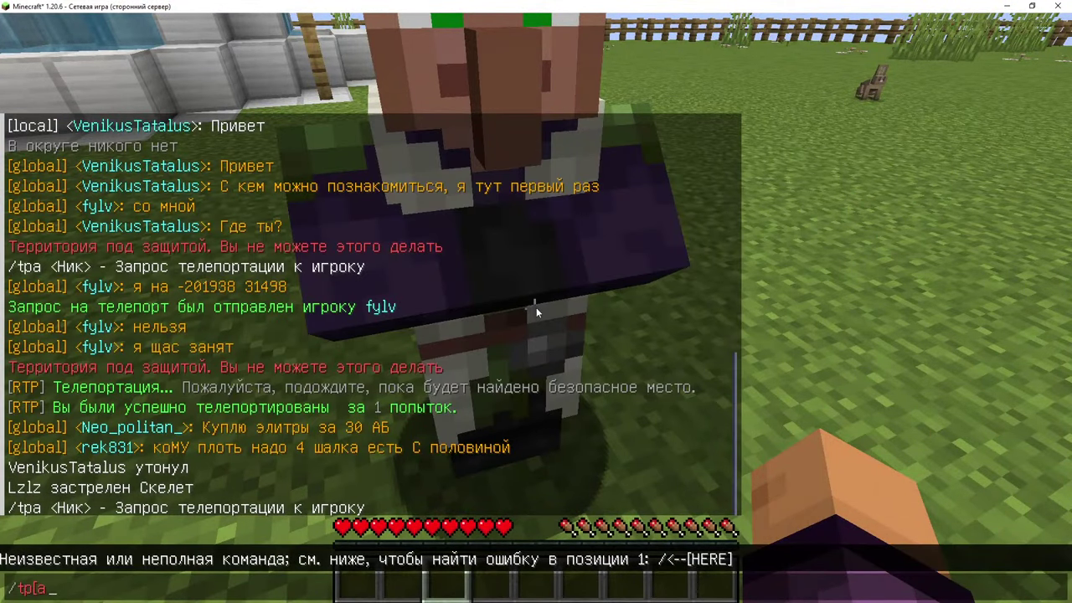
{"action": "key", "text": "Right"}
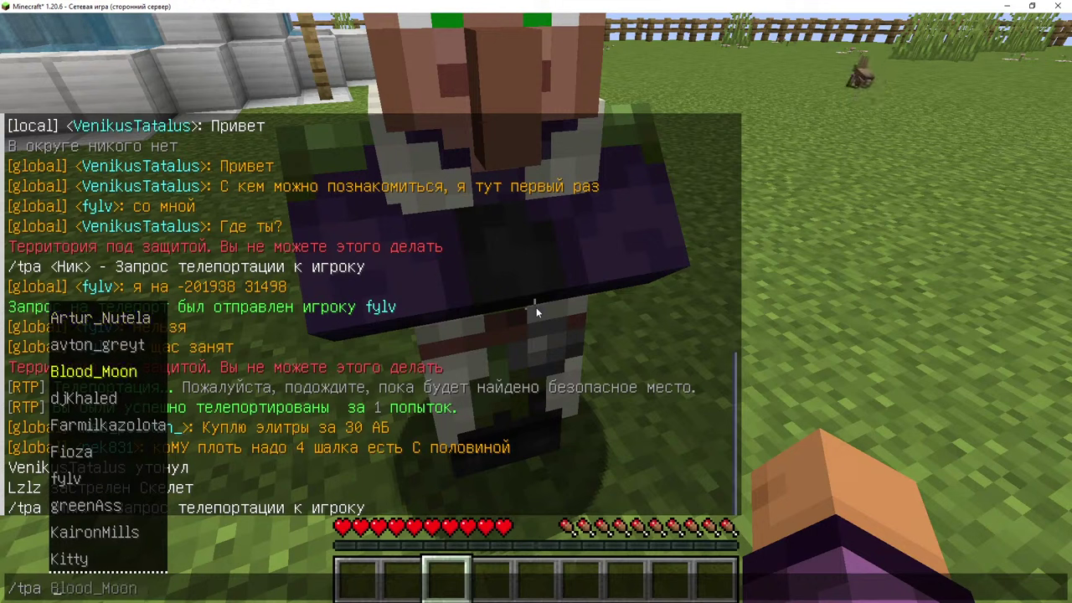
{"action": "key", "text": "Down"}
{"action": "key", "text": "Down"}
{"action": "key", "text": "Down"}
{"action": "key", "text": "Down"}
{"action": "key", "text": "Down"}
{"action": "key", "text": "Down"}
{"action": "key", "text": "Down"}
{"action": "key", "text": "Down"}
{"action": "key", "text": "Down"}
{"action": "key", "text": "Down"}
{"action": "key", "text": "Down"}
{"action": "key", "text": "Down"}
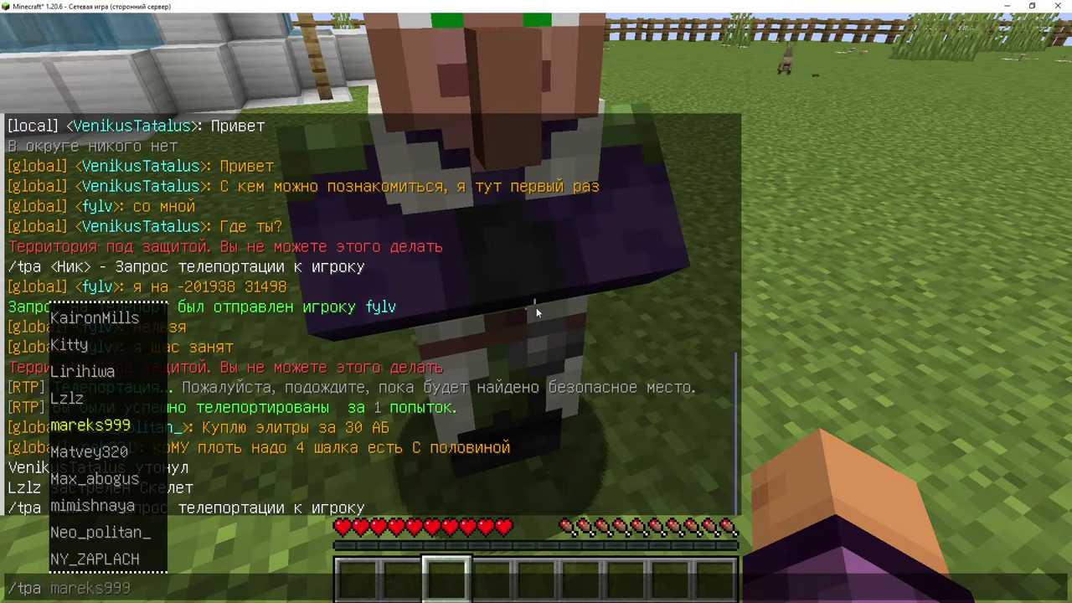
{"action": "key", "text": "Down"}
{"action": "key", "text": "Down"}
{"action": "key", "text": "Down"}
{"action": "key", "text": "Down"}
{"action": "key", "text": "Down"}
{"action": "key", "text": "Down"}
{"action": "key", "text": "Down"}
{"action": "key", "text": "Down"}
{"action": "key", "text": "Down"}
{"action": "key", "text": "Down"}
{"action": "key", "text": "Down"}
{"action": "key", "text": "Down"}
{"action": "key", "text": "Down"}
{"action": "key", "text": "Down"}
{"action": "key", "text": "Down"}
{"action": "key", "text": "Down"}
{"action": "key", "text": "Down"}
{"action": "key", "text": "Down"}
{"action": "key", "text": "Down"}
{"action": "key", "text": "Down"}
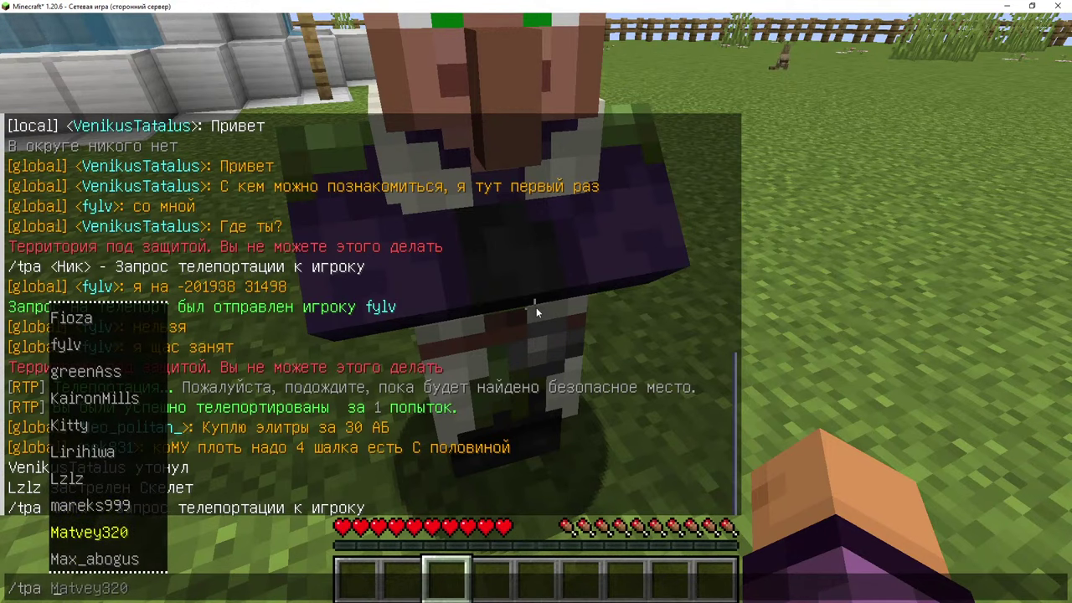
{"action": "key", "text": "Return"}
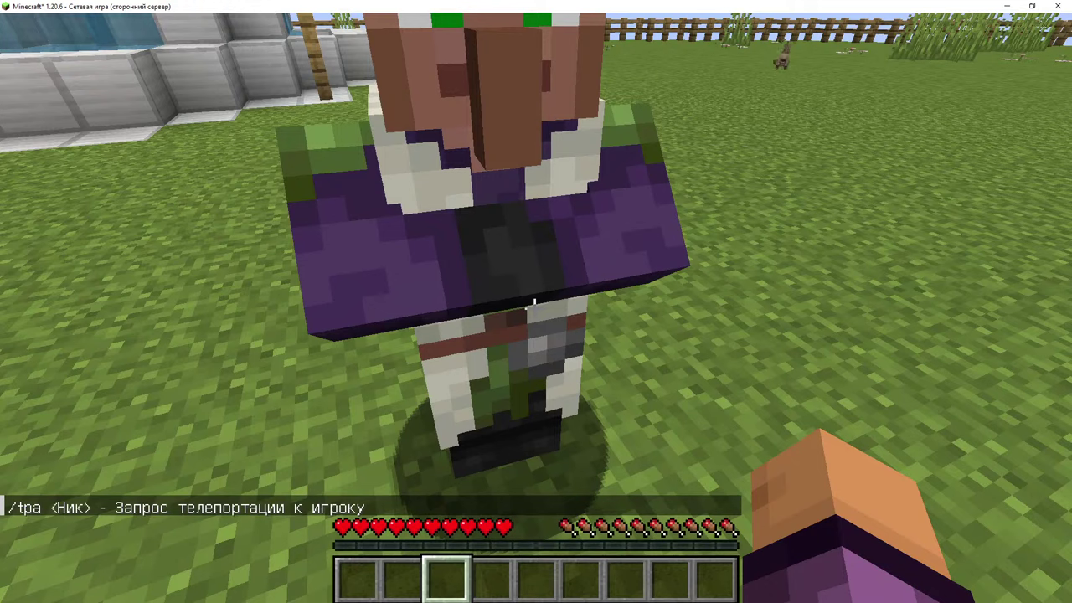
Step: Post 'Кто хочет что-нибудь вместе построить? Здесь это можно сделать?' to global chat
{"action": "key", "text": "slash"}
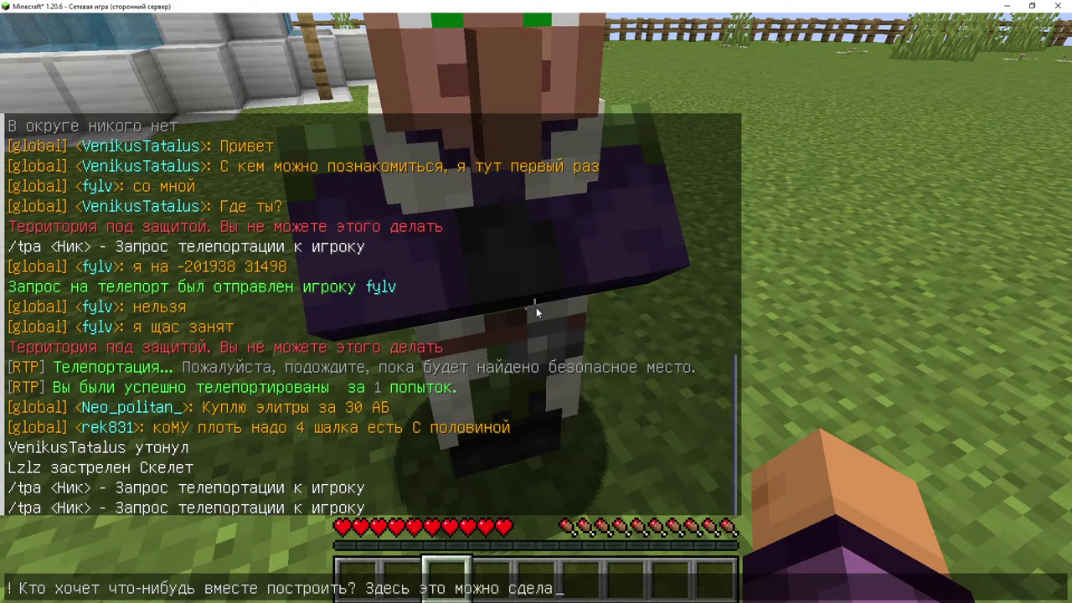
{"action": "key", "text": "Return"}
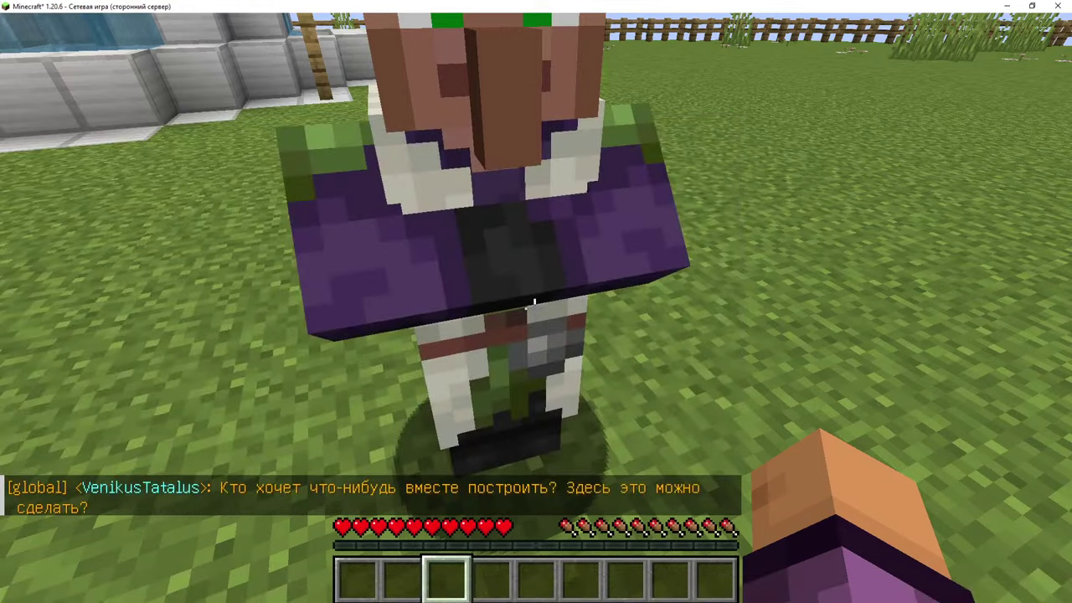
{"action": "scroll", "coordinate": [535, 306], "scroll_direction": "down", "scroll_amount": 1}
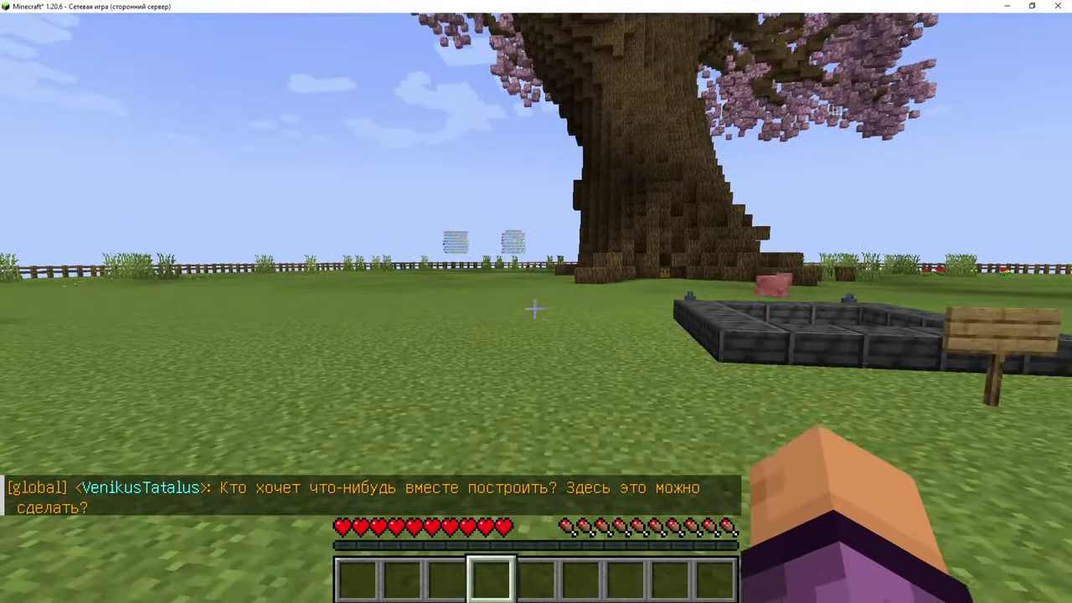
Step: Walk past the stone-brick frame to the big tree's log blocks and chest
{"action": "key", "text": "w"}
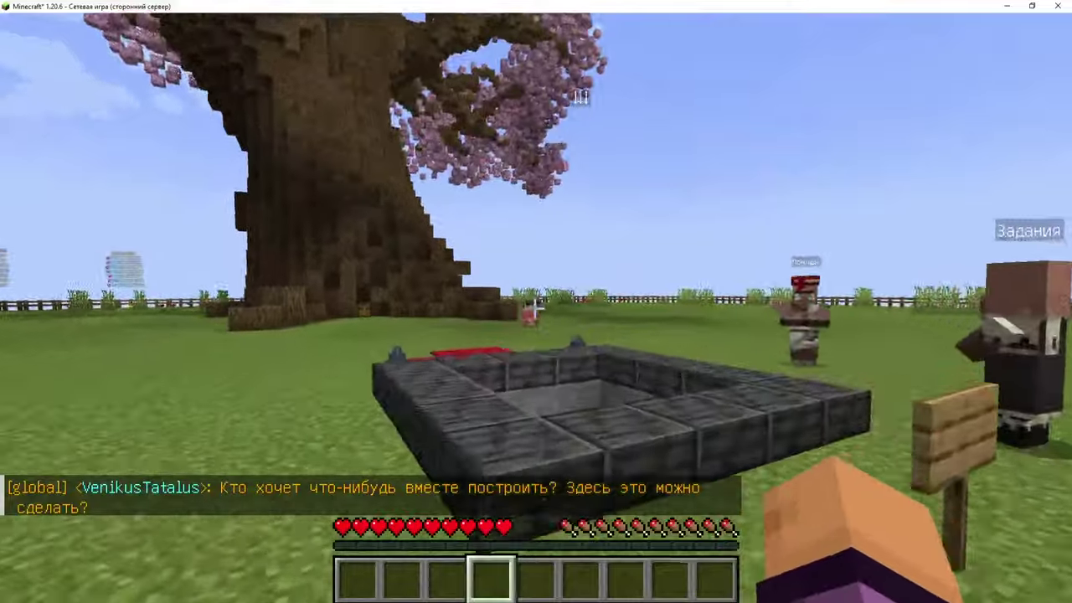
{"action": "key", "text": "w"}
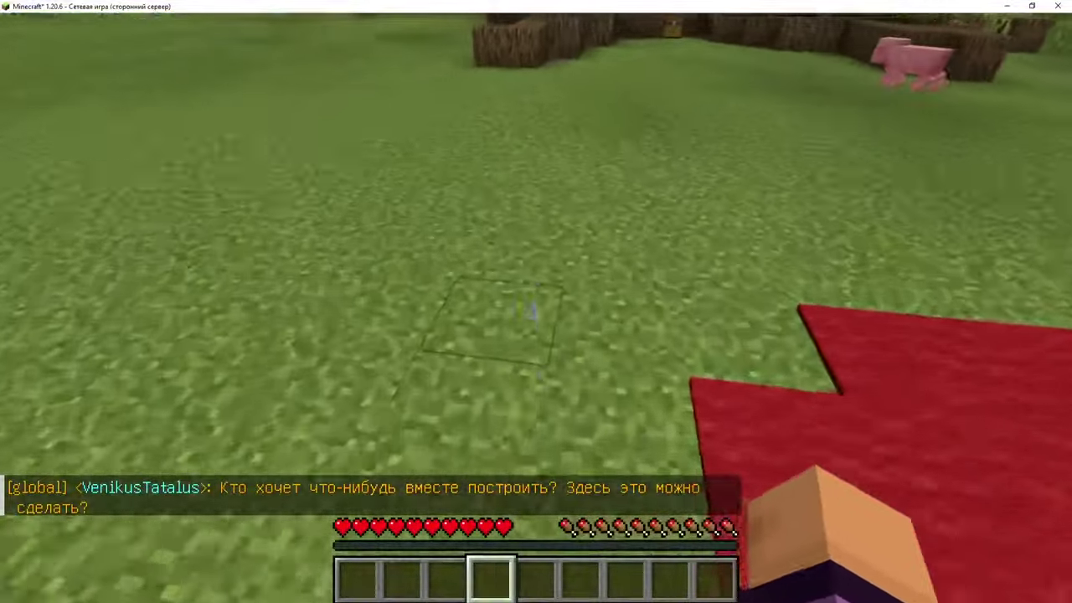
{"action": "key", "text": "w"}
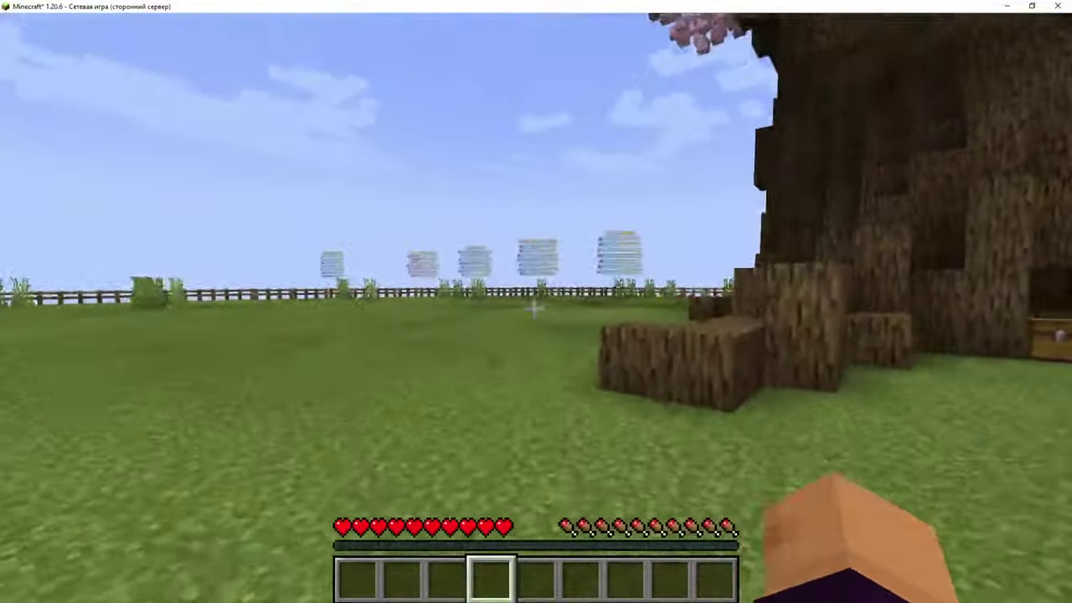
{"action": "key", "text": "w"}
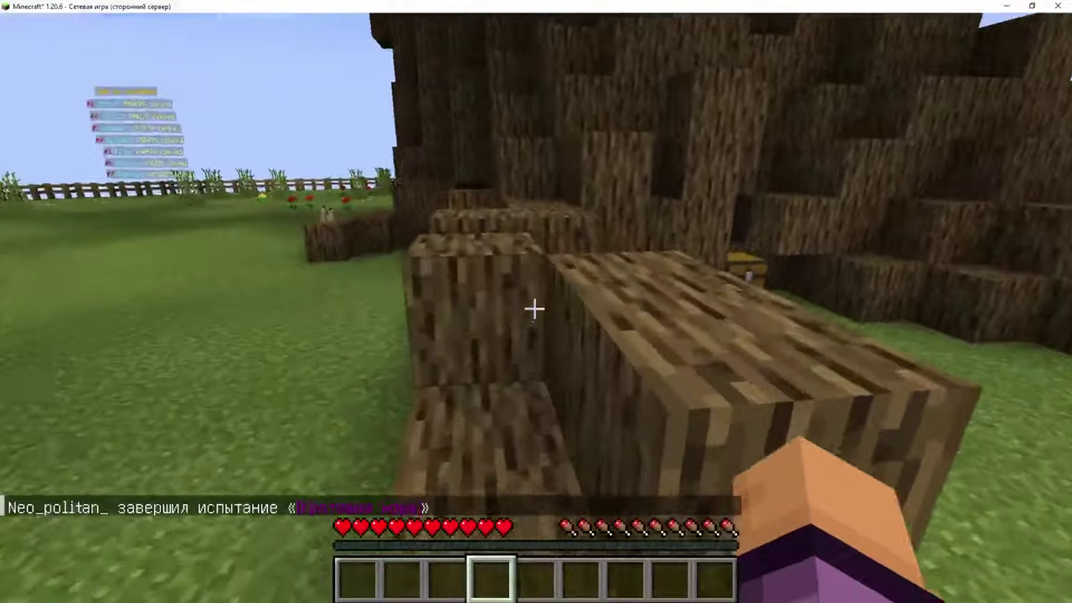
{"action": "key", "text": "w"}
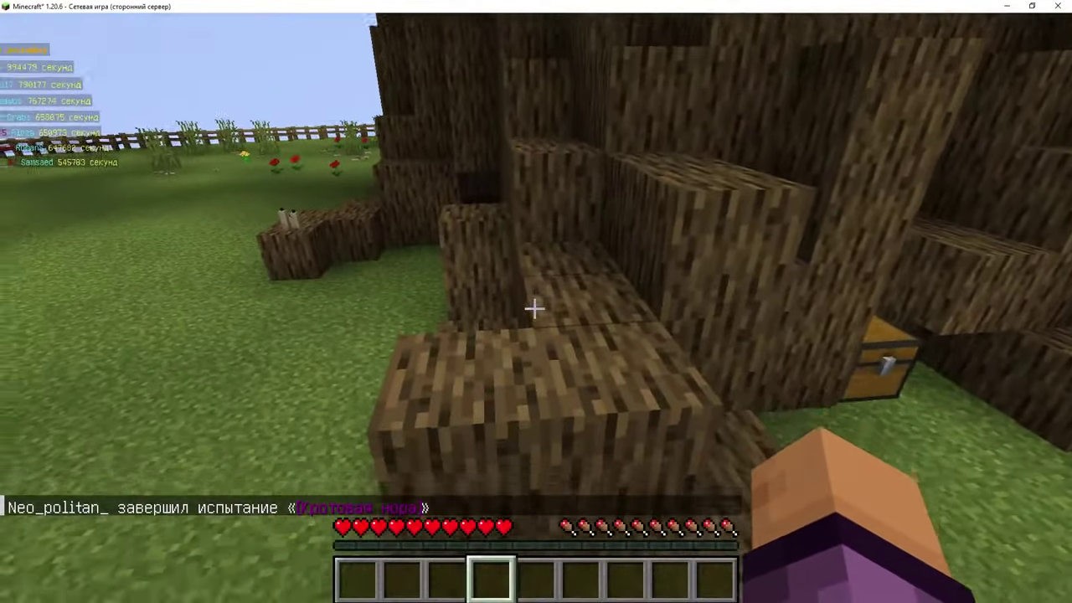
{"action": "key", "text": "w"}
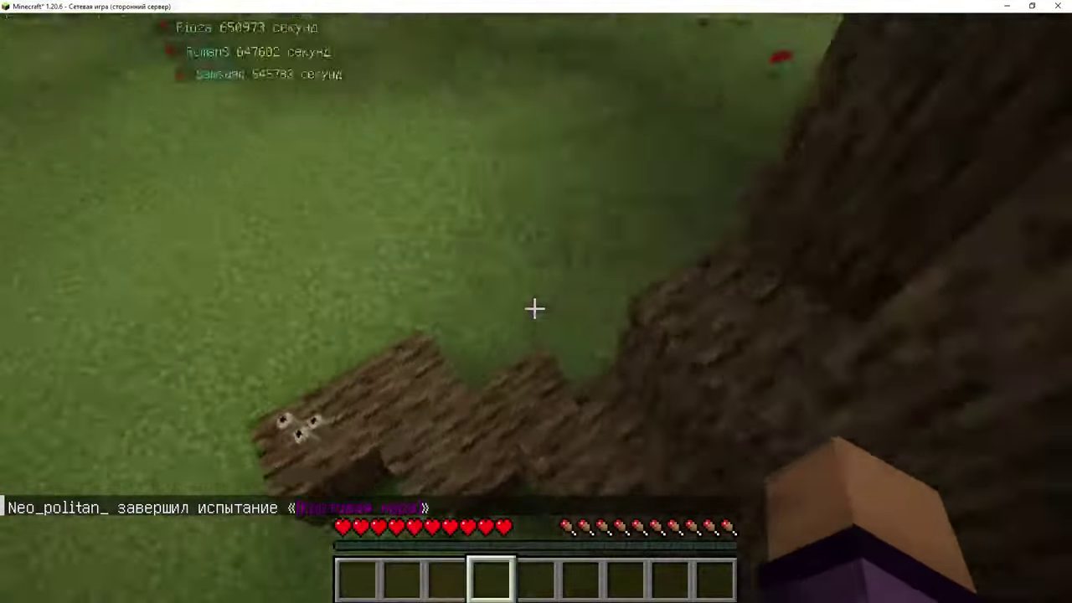
Step: Walk along the logs and back across the field to the Задания villager
{"action": "key", "text": "w"}
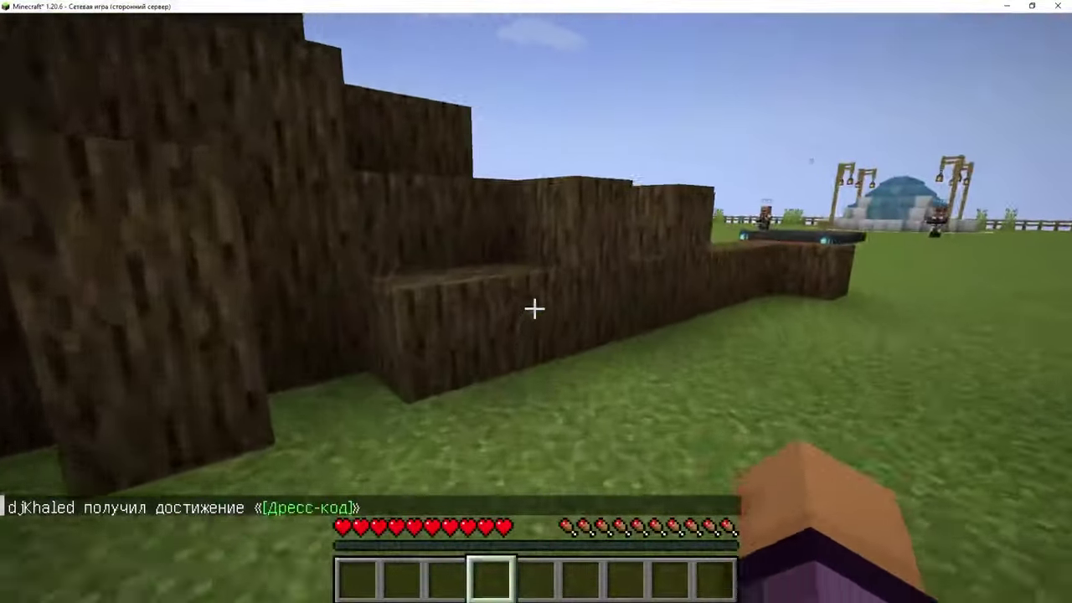
{"action": "key", "text": "w"}
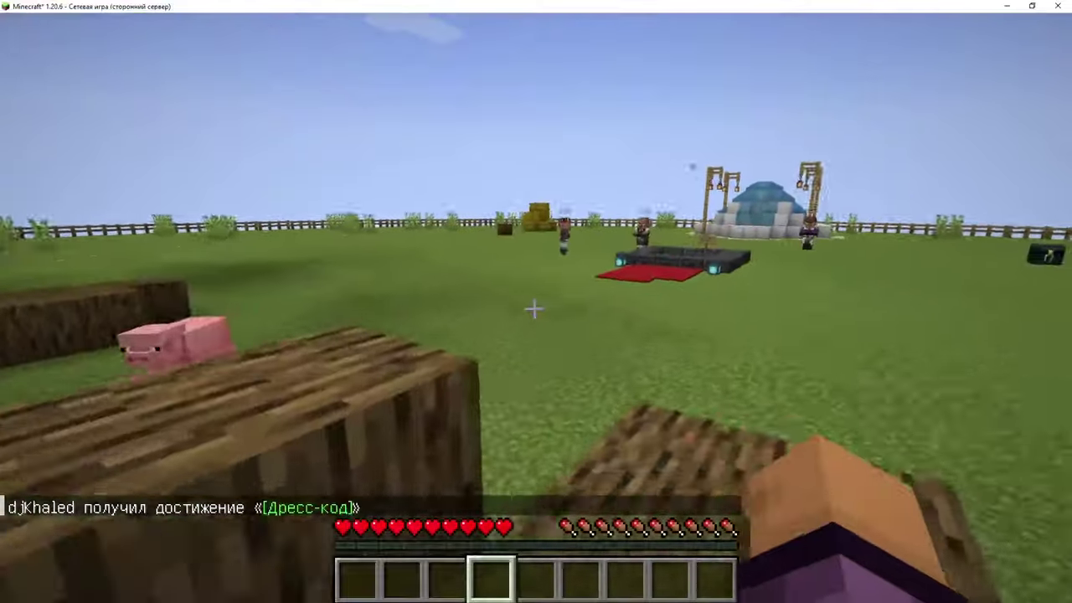
{"action": "key", "text": "w"}
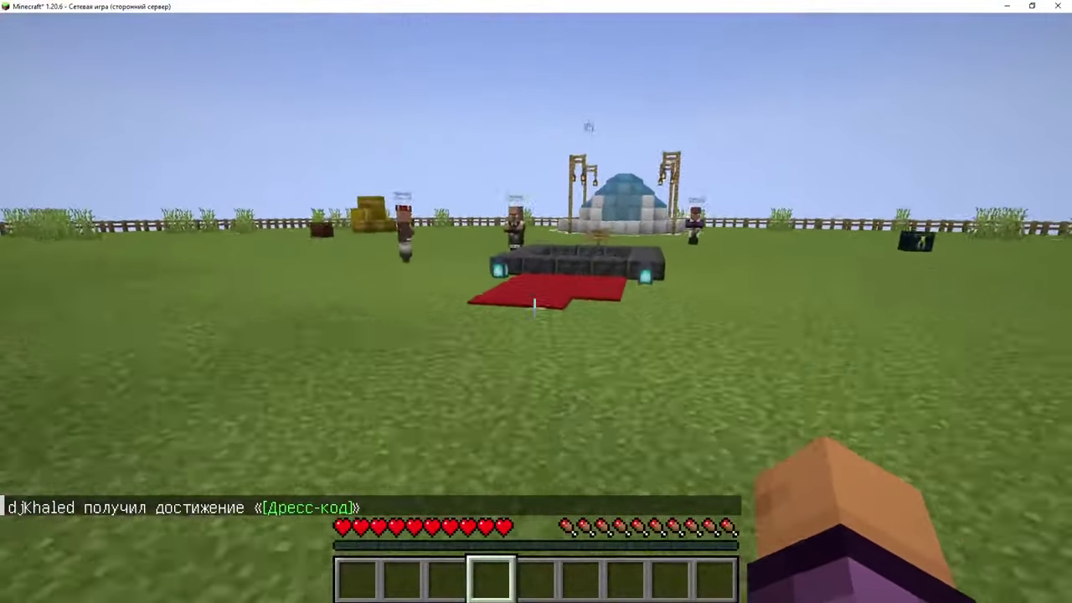
{"action": "key", "text": "w"}
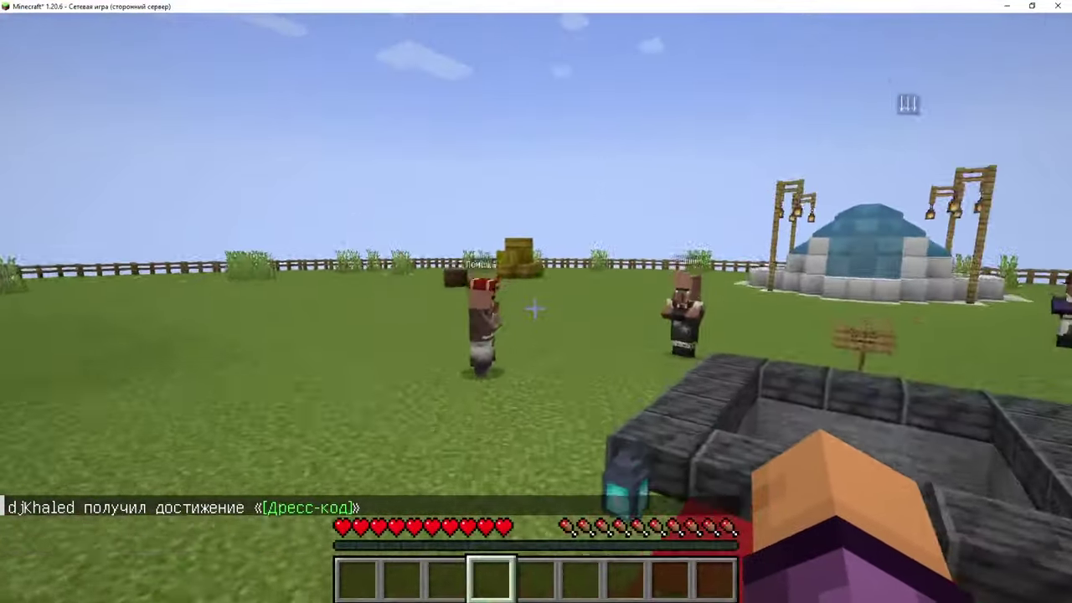
{"action": "key", "text": "w"}
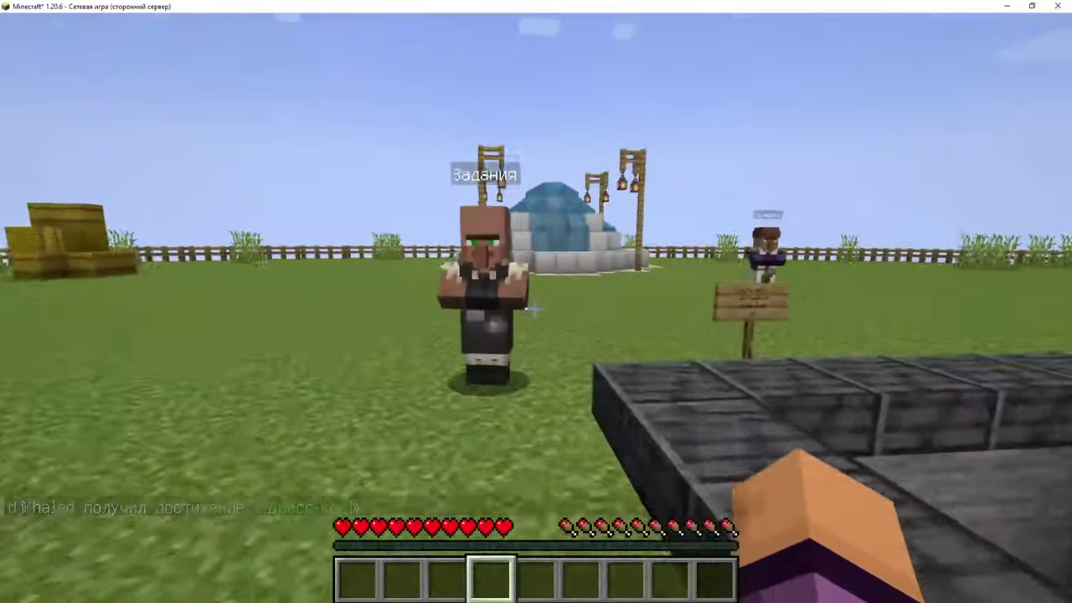
Step: Accept the Путь к началу quest from the villager's book and close its description
{"action": "right_click", "coordinate": [536, 308]}
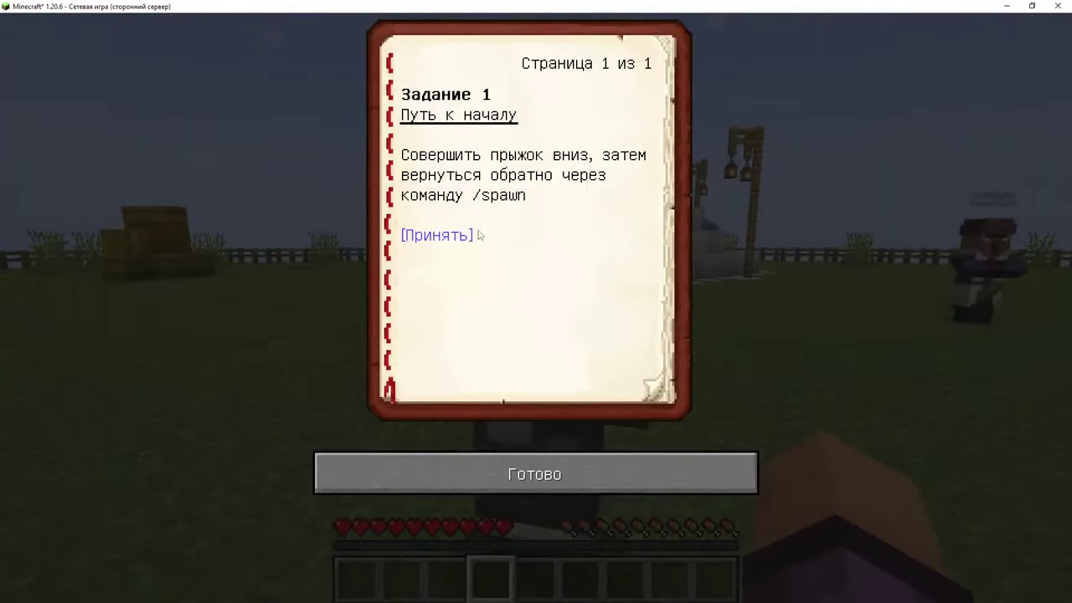
{"action": "left_click", "coordinate": [443, 236]}
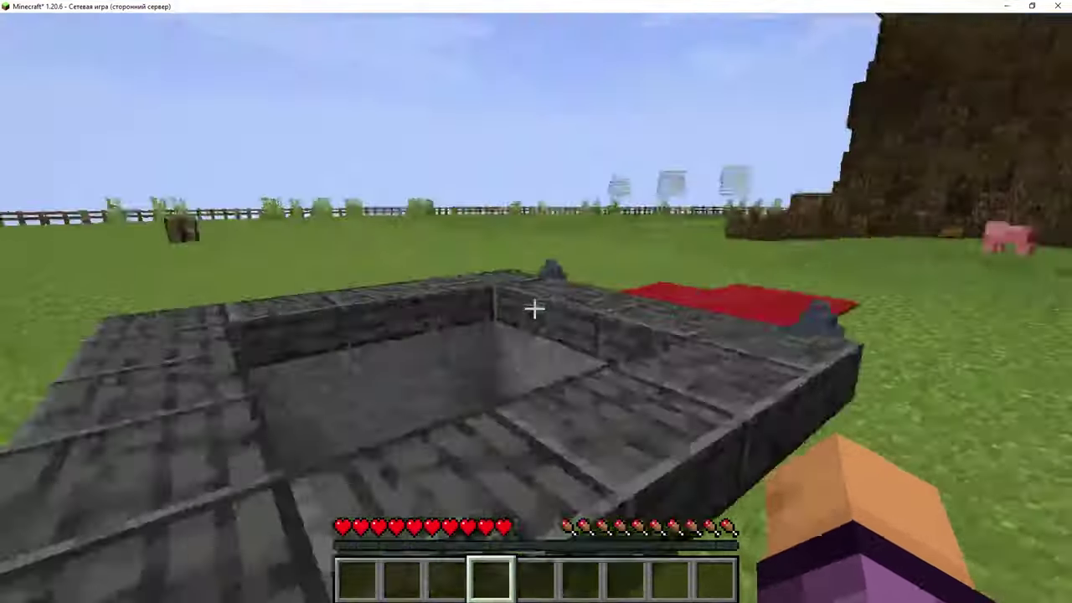
{"action": "right_click", "coordinate": [536, 309]}
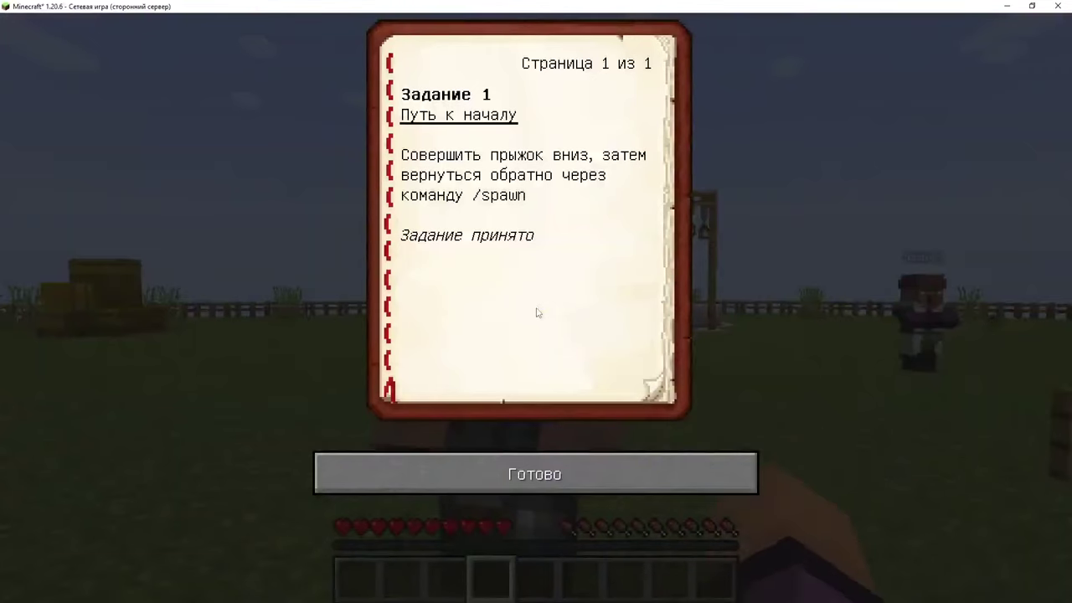
{"action": "left_click", "coordinate": [520, 461]}
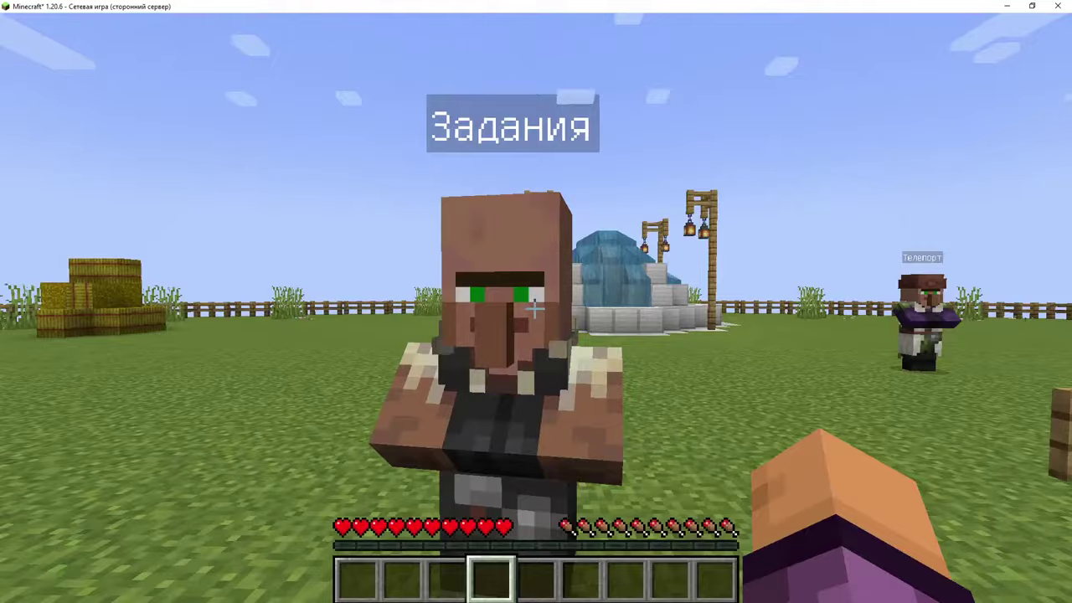
Step: Walk to the note block by the hay bales and play it up through its pitches
{"action": "key", "text": "w"}
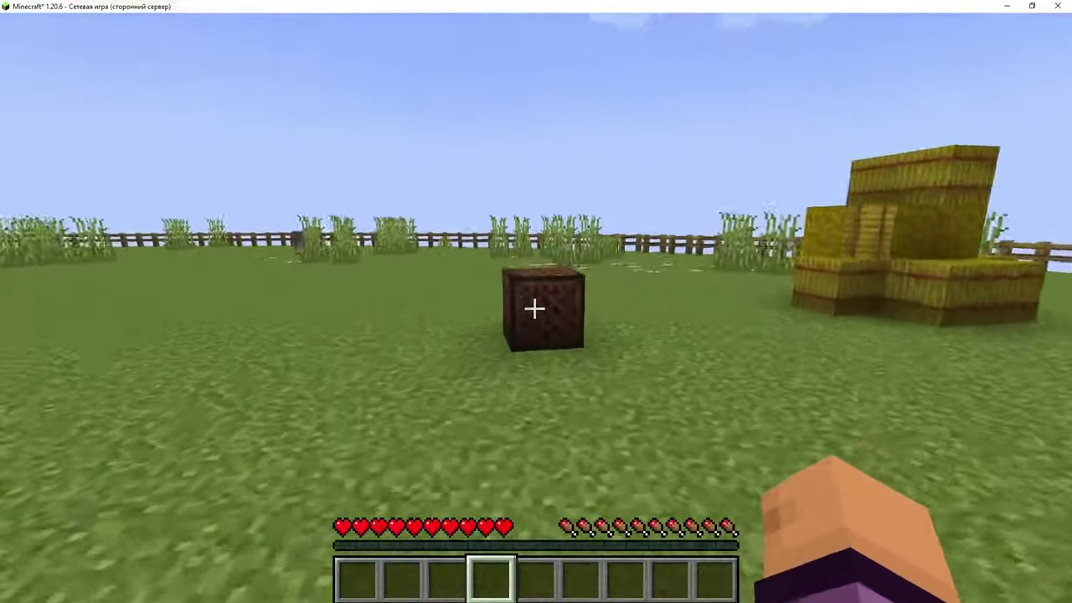
{"action": "right_click", "coordinate": [533, 309]}
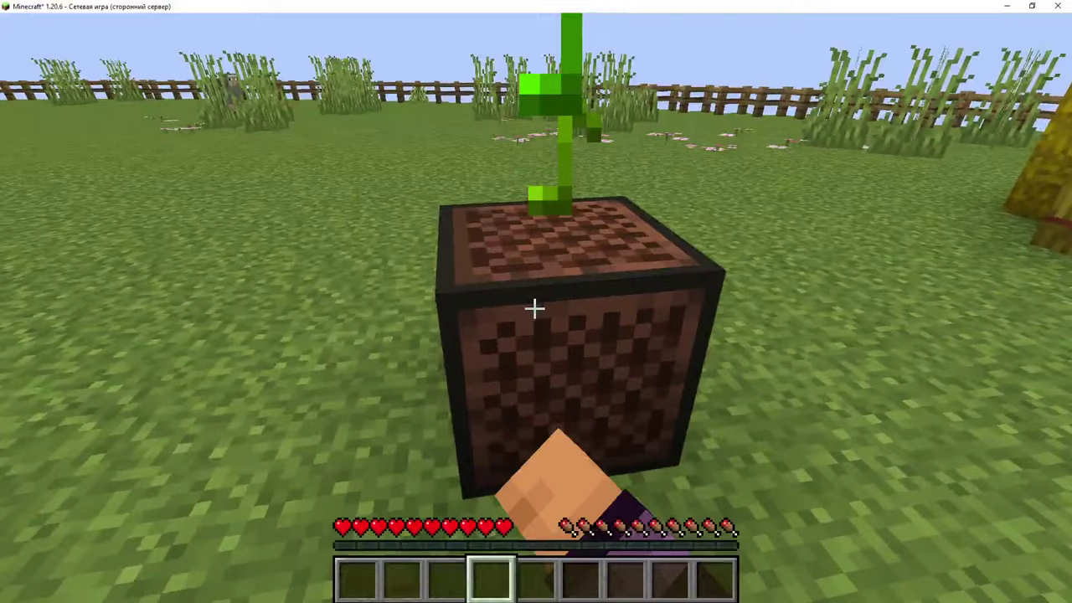
{"action": "right_click", "coordinate": [533, 309]}
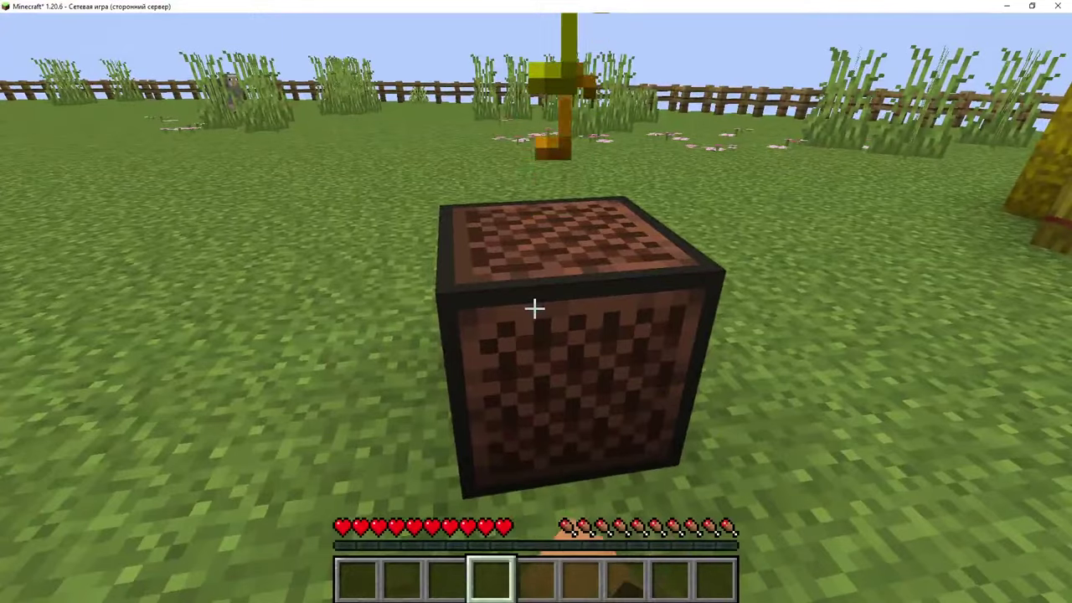
{"action": "right_click", "coordinate": [534, 309]}
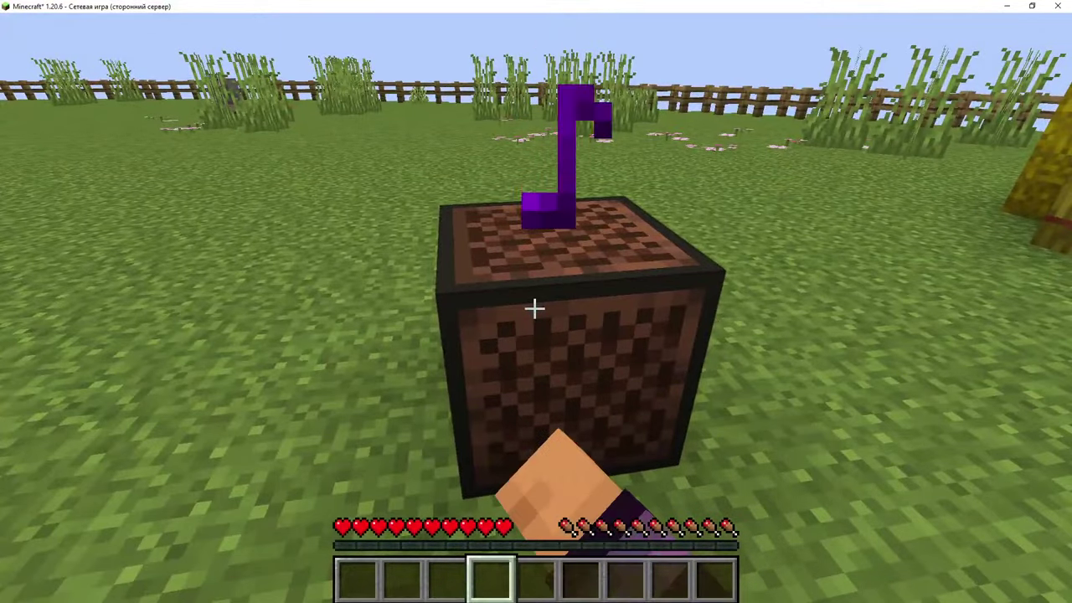
{"action": "right_click", "coordinate": [534, 309]}
{"action": "right_click", "coordinate": [533, 309]}
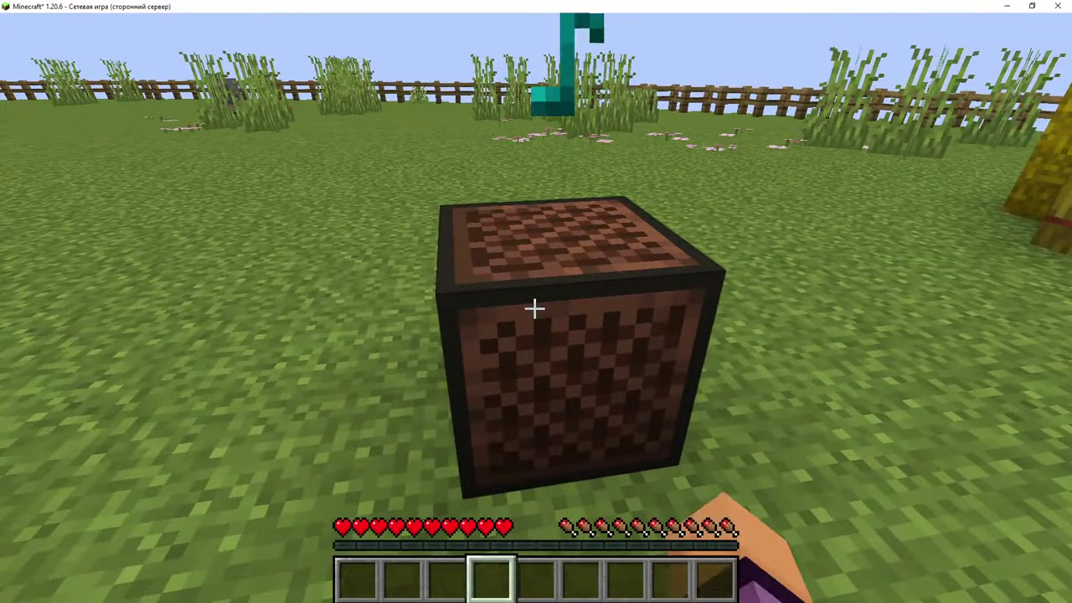
{"action": "right_click", "coordinate": [533, 309]}
{"action": "right_click", "coordinate": [534, 309]}
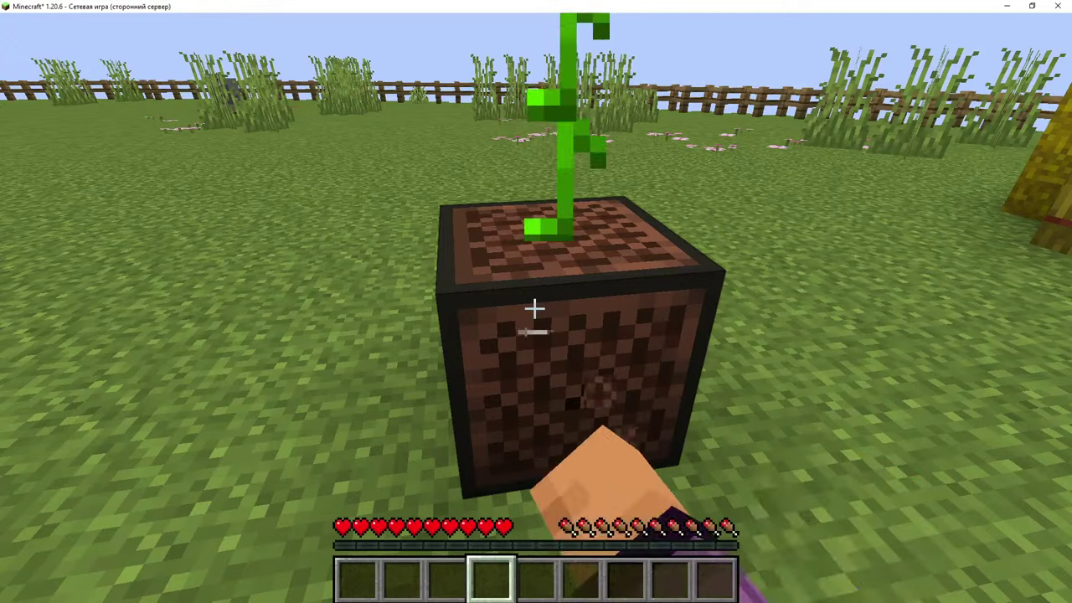
{"action": "right_click", "coordinate": [533, 309]}
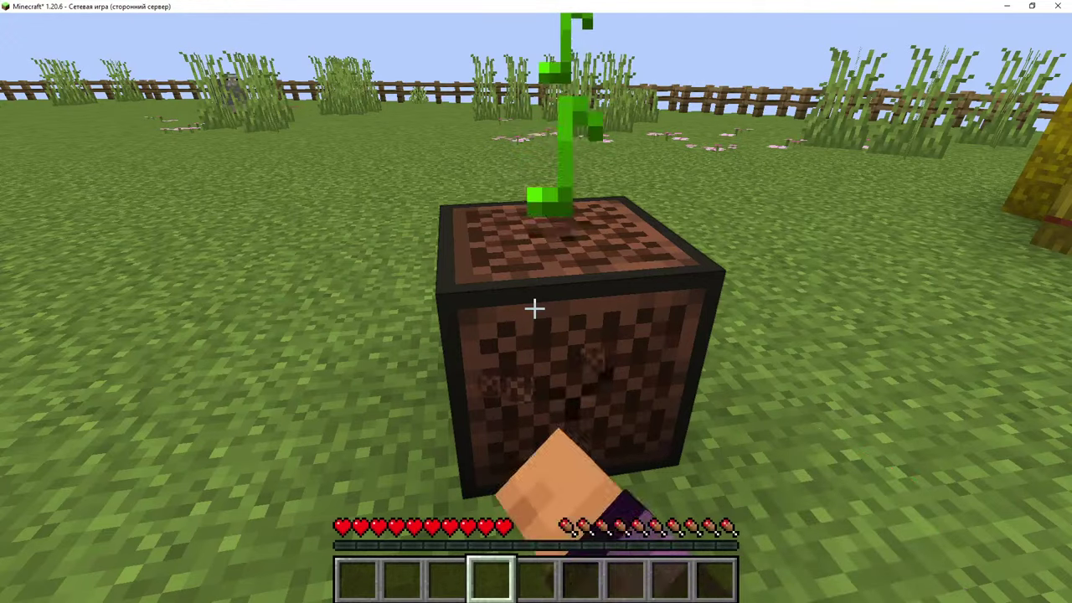
{"action": "right_click", "coordinate": [534, 309]}
{"action": "right_click", "coordinate": [533, 309]}
{"action": "right_click", "coordinate": [534, 309]}
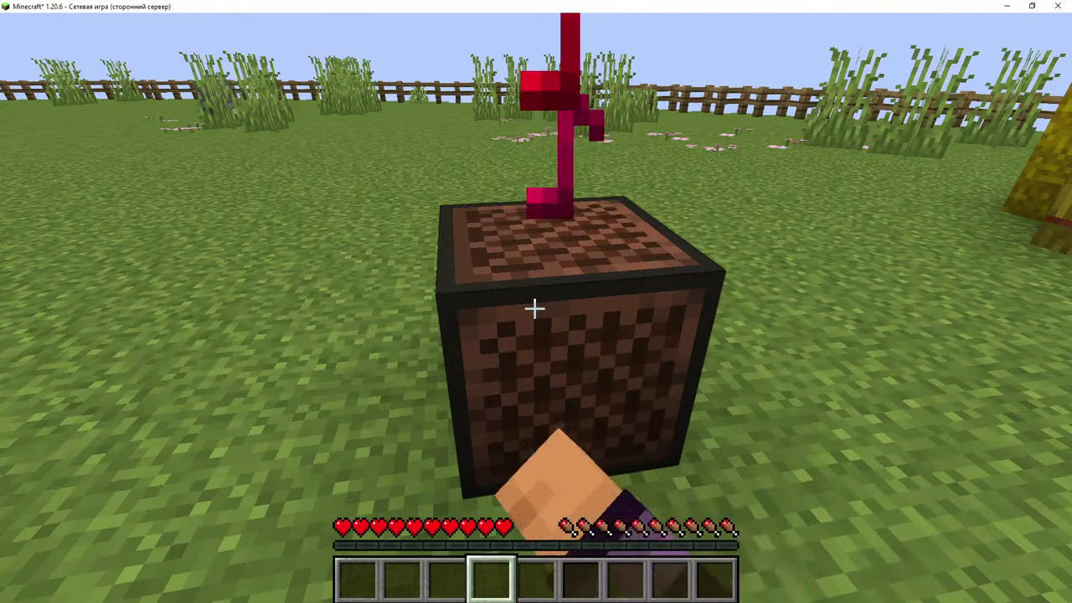
{"action": "right_click", "coordinate": [534, 309]}
{"action": "right_click", "coordinate": [533, 309]}
{"action": "right_click", "coordinate": [533, 309]}
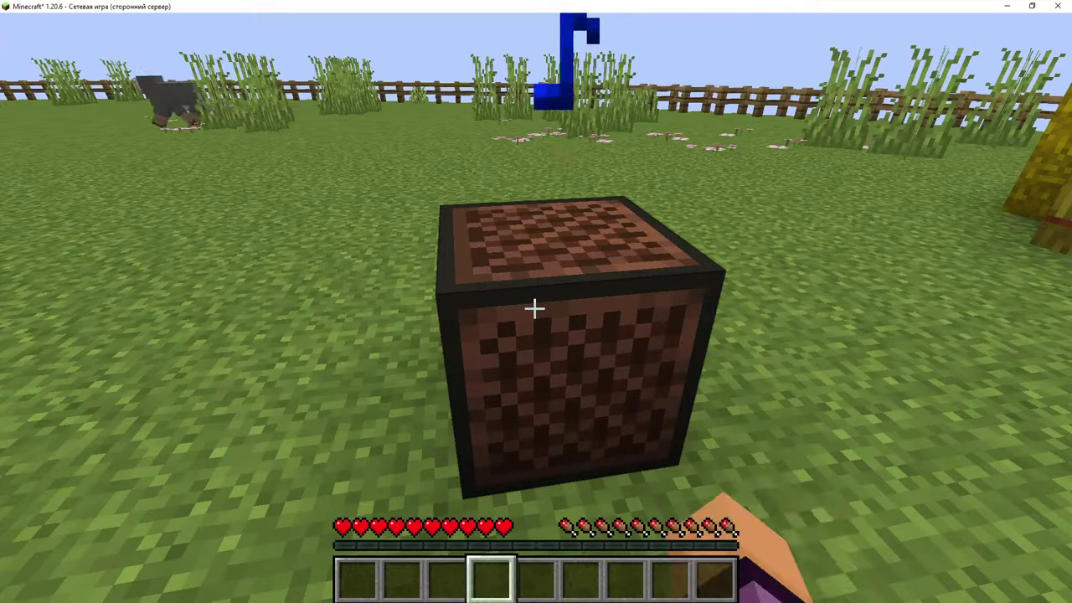
{"action": "right_click", "coordinate": [533, 309]}
{"action": "right_click", "coordinate": [534, 310]}
{"action": "right_click", "coordinate": [533, 309]}
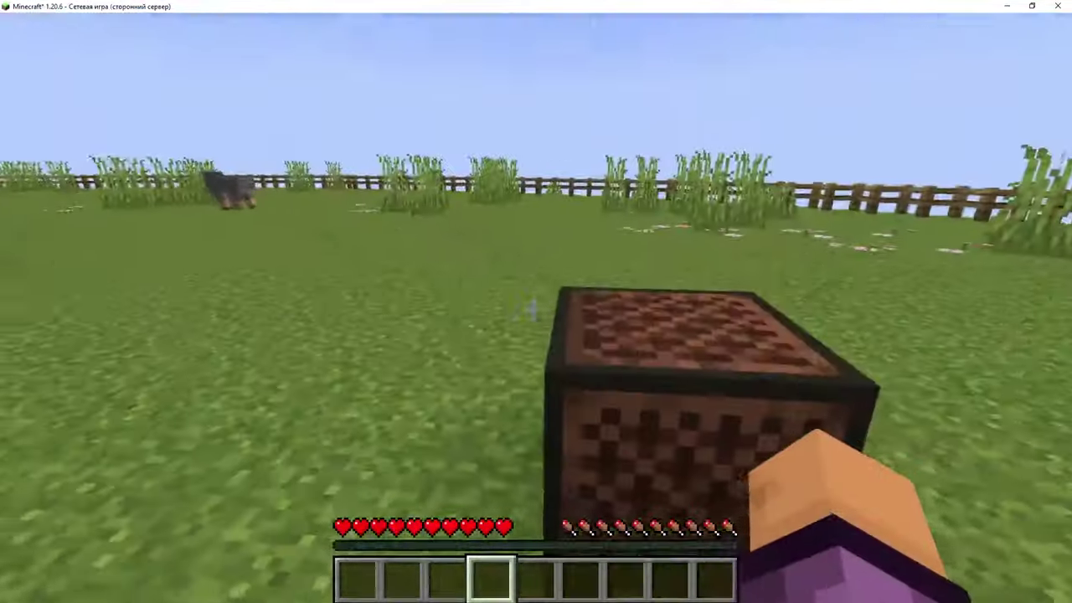
Step: Raise the Музыкальные блоки volume to 100% in the Музыка и звуки settings
{"action": "key", "text": "Escape"}
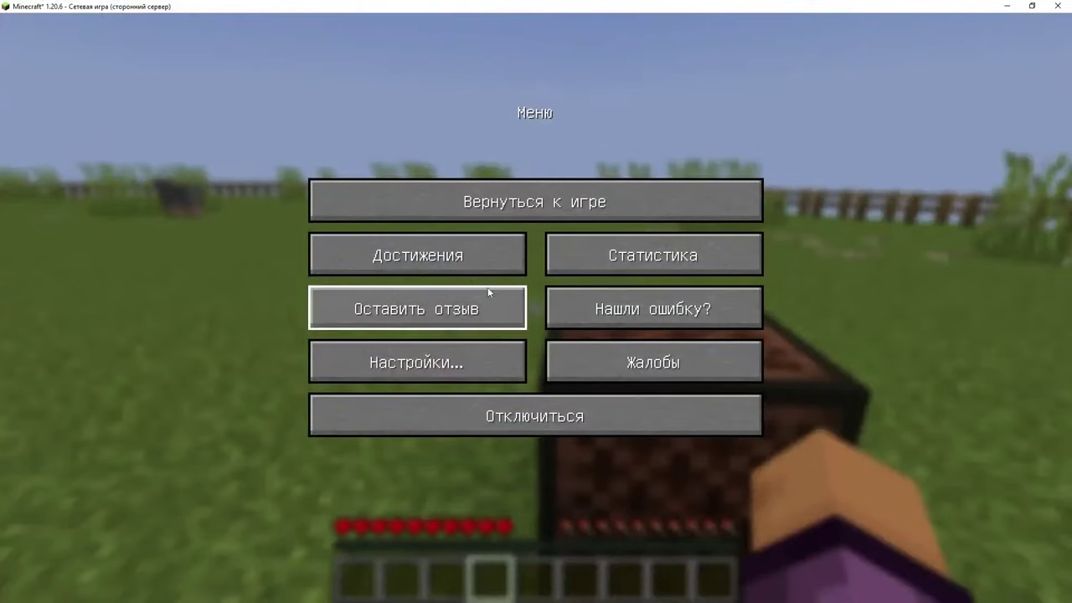
{"action": "left_click", "coordinate": [397, 359]}
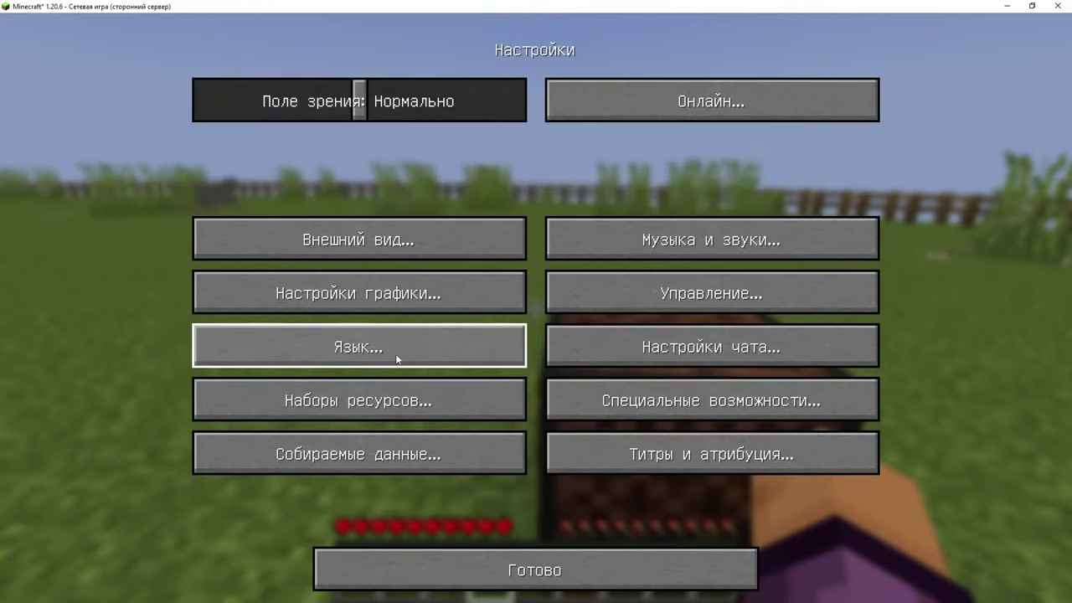
{"action": "left_click", "coordinate": [703, 243]}
{"action": "left_click_drag", "start_coordinate": [709, 168], "coordinate": [958, 160]}
{"action": "key", "text": "Escape"}
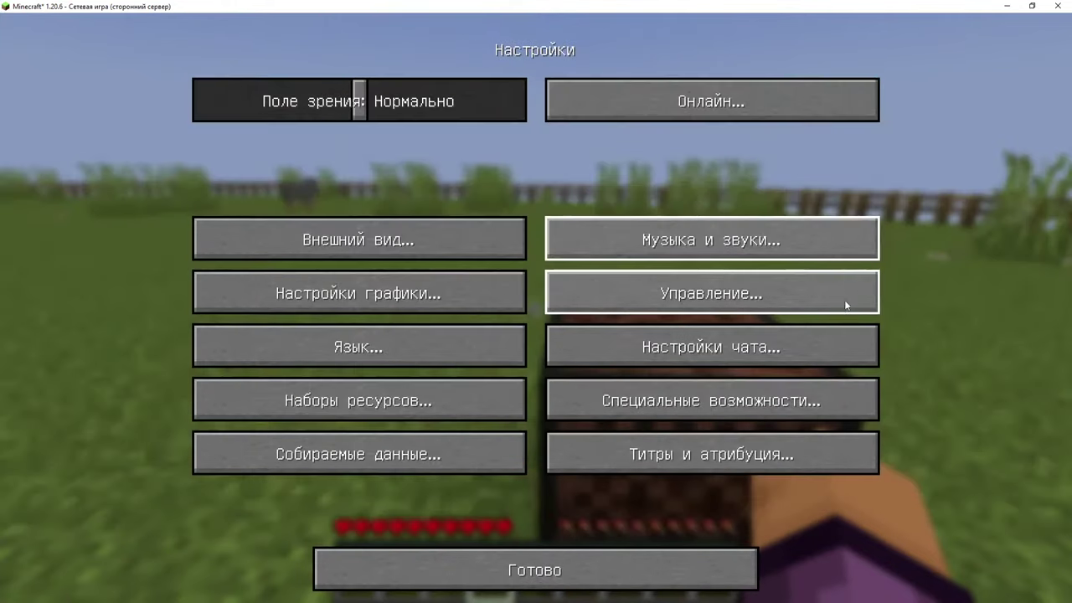
{"action": "key", "text": "Escape"}
{"action": "key", "text": "Escape"}
Step: Keep playing the note block through its next pitches at full volume
{"action": "right_click", "coordinate": [536, 301]}
{"action": "right_click", "coordinate": [534, 310]}
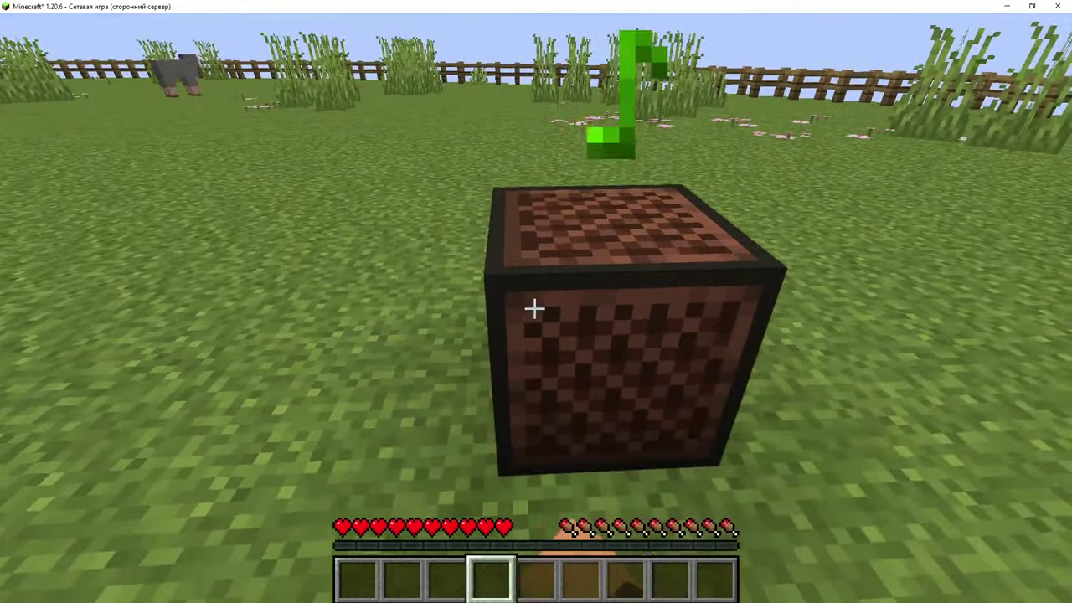
{"action": "right_click", "coordinate": [534, 310]}
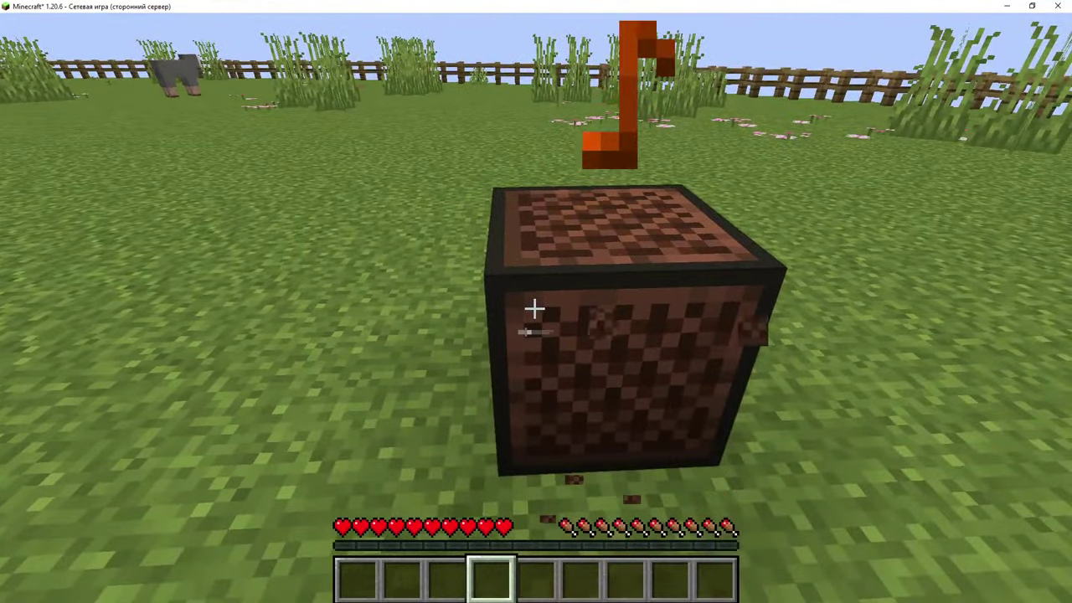
{"action": "right_click", "coordinate": [534, 310]}
{"action": "right_click", "coordinate": [534, 310]}
{"action": "right_click", "coordinate": [535, 310]}
{"action": "right_click", "coordinate": [534, 310]}
{"action": "right_click", "coordinate": [534, 310]}
{"action": "right_click", "coordinate": [534, 309]}
{"action": "right_click", "coordinate": [534, 310]}
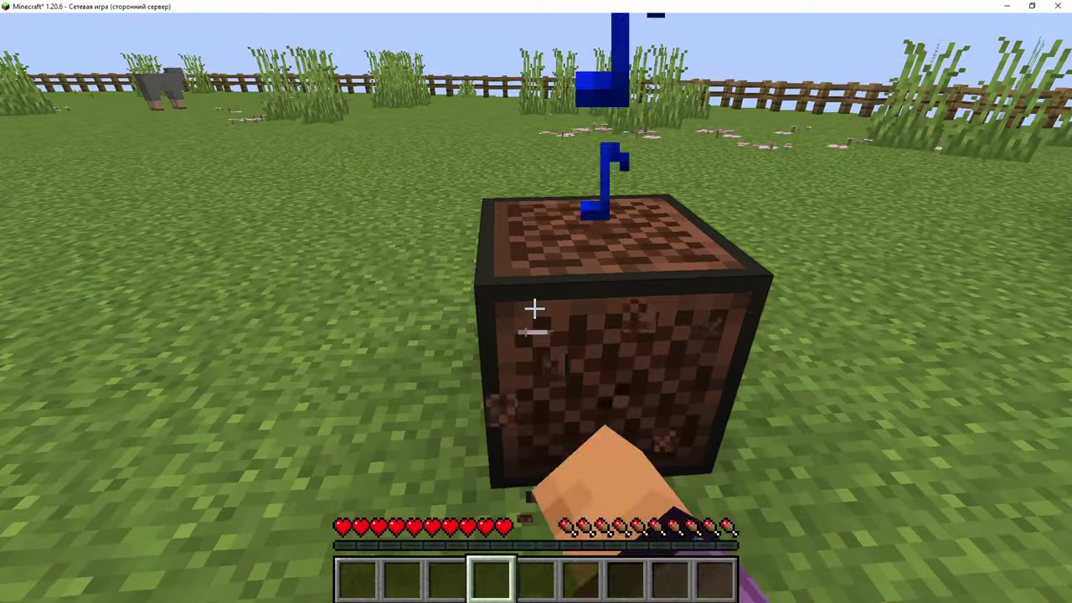
{"action": "right_click", "coordinate": [534, 310]}
{"action": "right_click", "coordinate": [534, 309]}
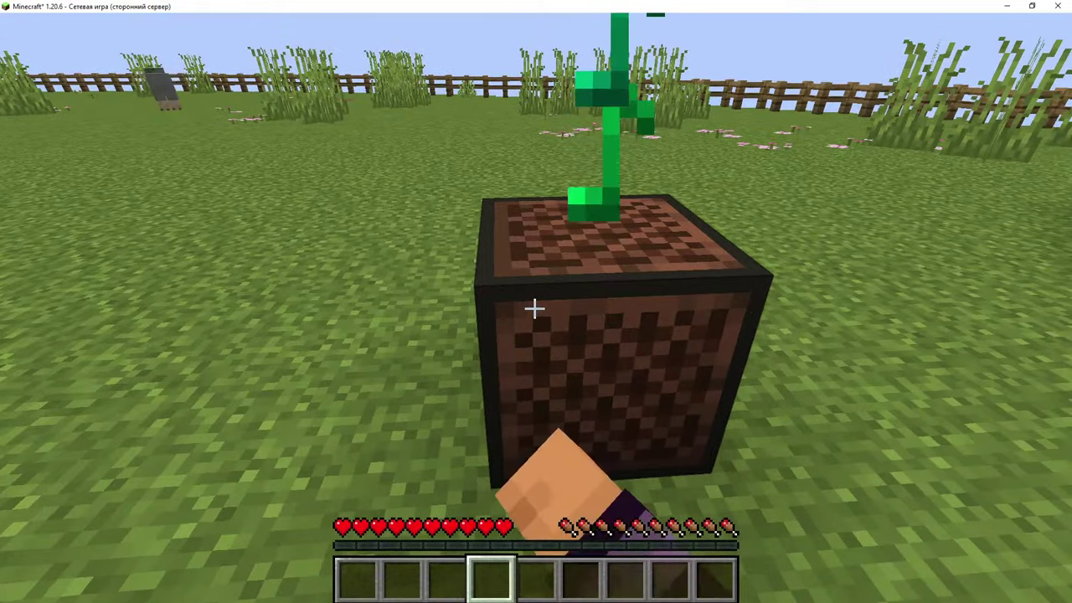
{"action": "right_click", "coordinate": [535, 310]}
{"action": "right_click", "coordinate": [534, 310]}
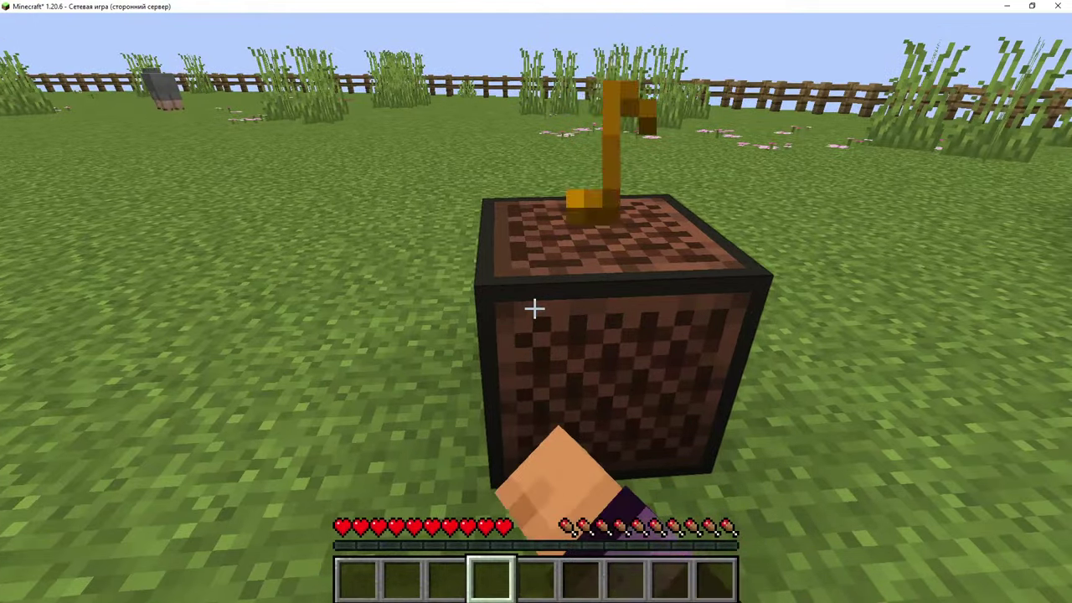
Step: Send a /tpa request to the other player, Tab-completing their name
{"action": "key", "text": "slash"}
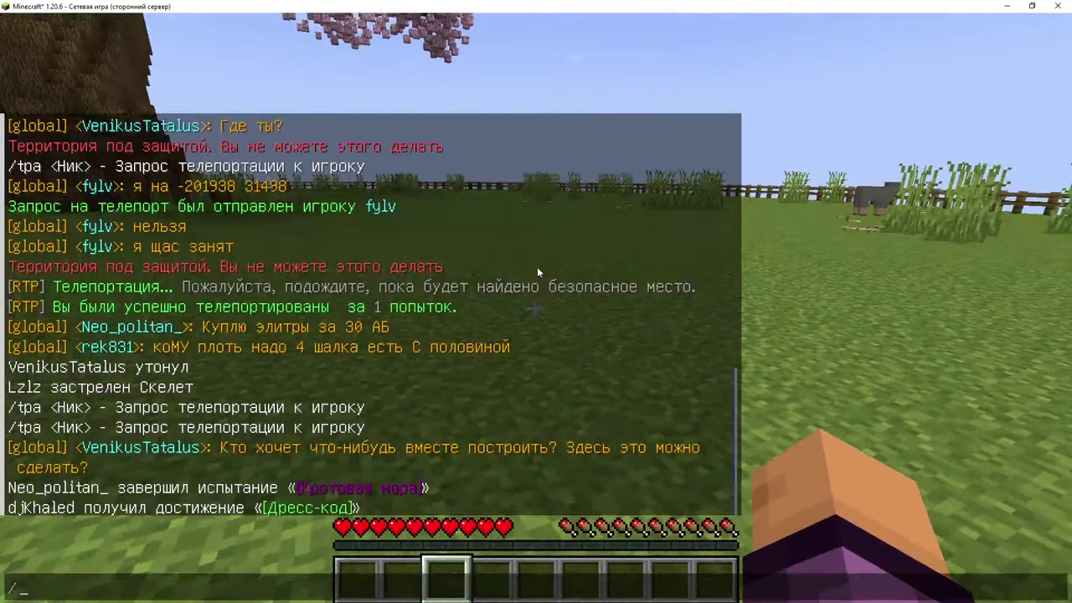
{"action": "type", "text": "e"}
{"action": "key", "text": "BackSpace"}
{"action": "type", "text": "tpa "}
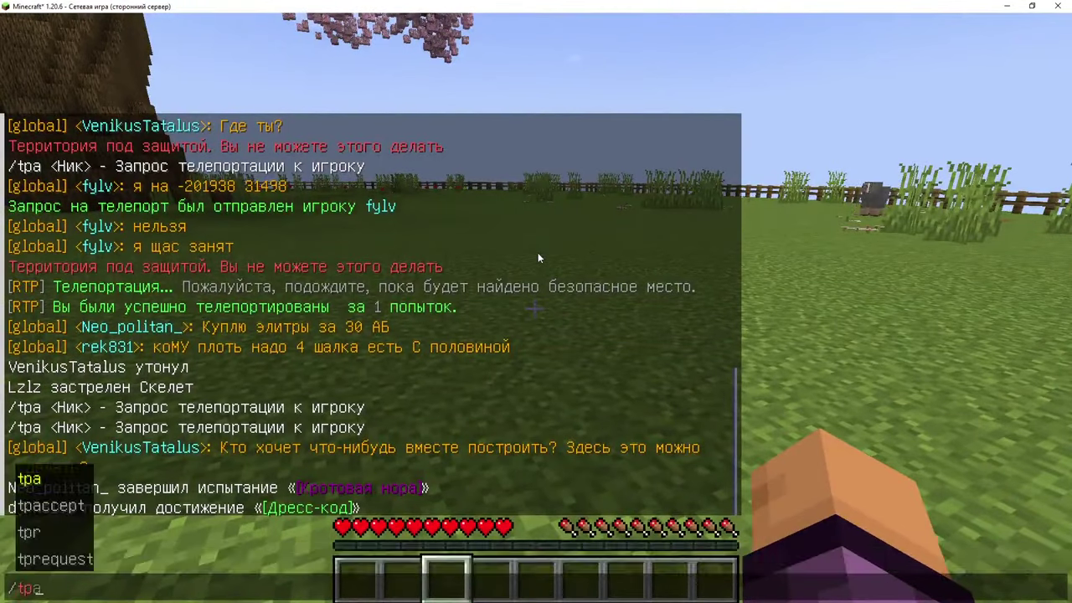
{"action": "type", "text": "vu"}
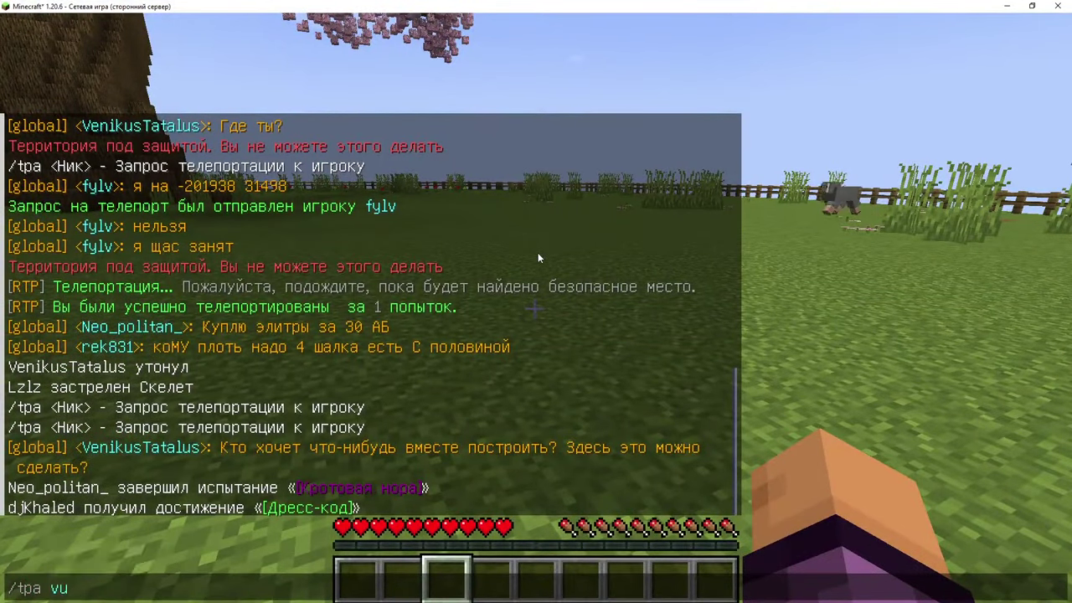
{"action": "key", "text": "BackSpace"}
{"action": "key", "text": "BackSpace"}
{"action": "type", "text": "fu"}
{"action": "key", "text": "BackSpace"}
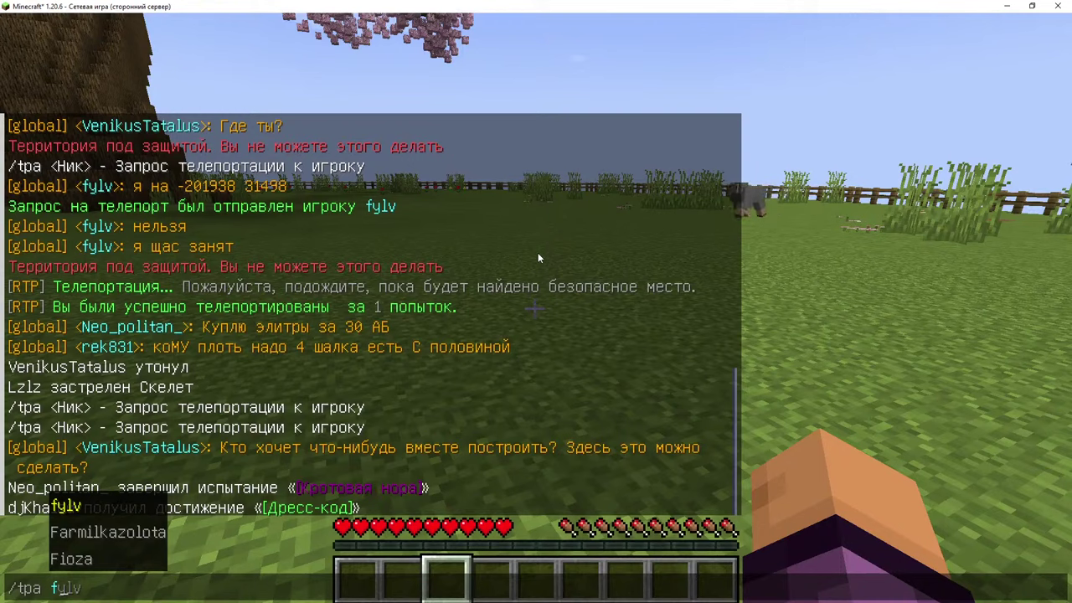
{"action": "key", "text": "Tab"}
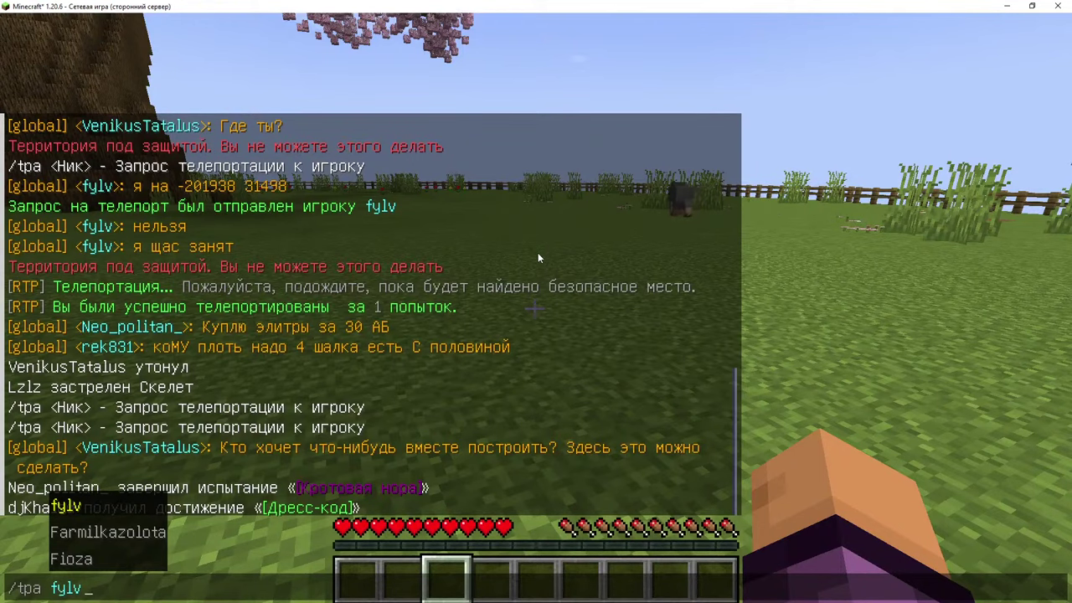
{"action": "key", "text": "Return"}
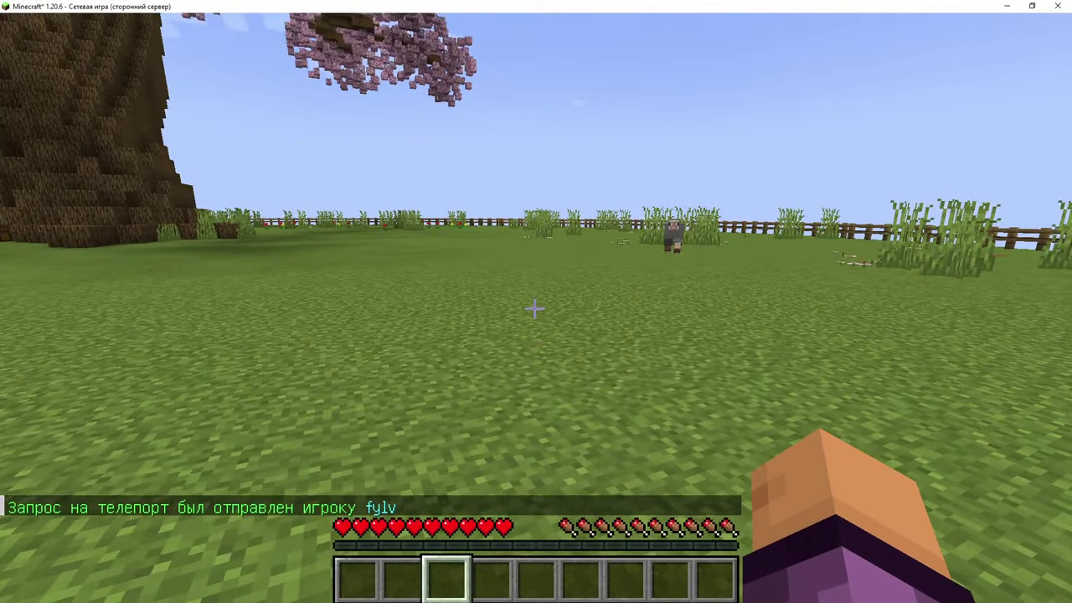
Step: Try breaking blocks in the protected area, then walk up to the other player
{"action": "scroll", "coordinate": [536, 301], "scroll_direction": "down", "scroll_amount": 1}
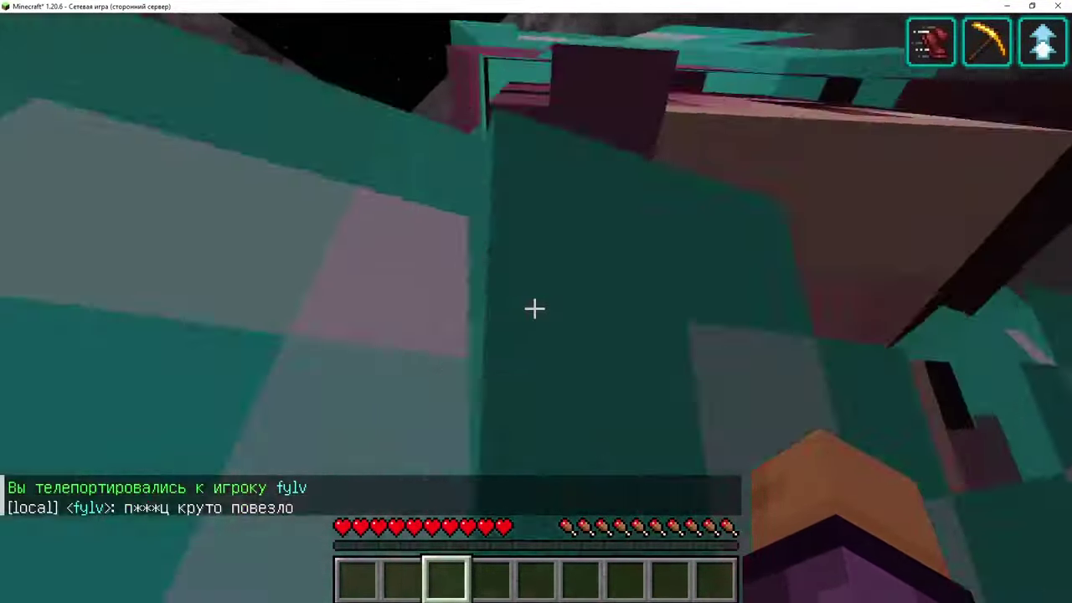
{"action": "left_click", "coordinate": [534, 309]}
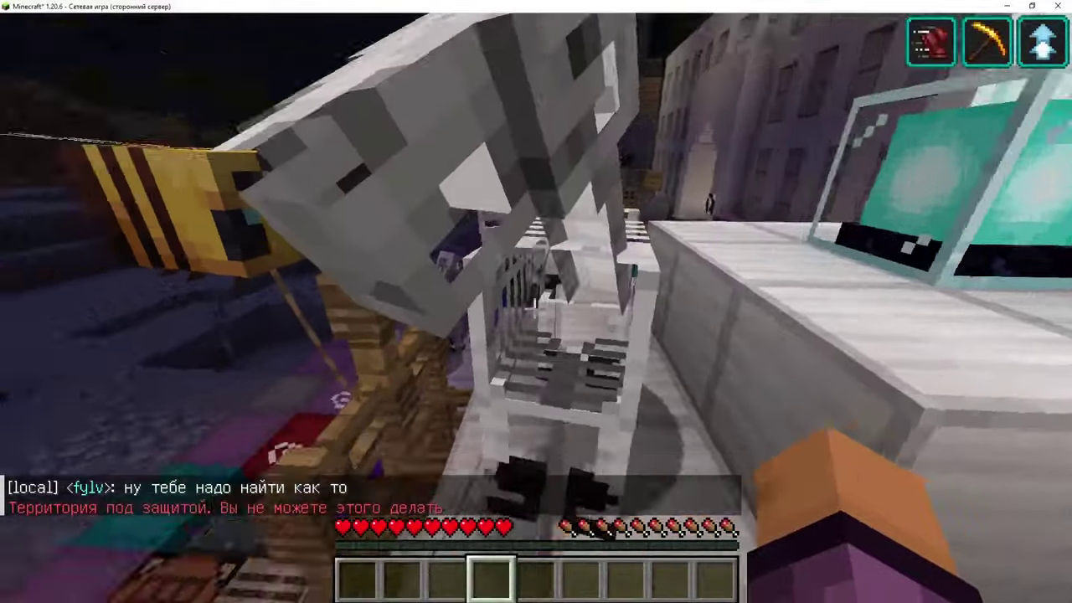
{"action": "left_click", "coordinate": [535, 309]}
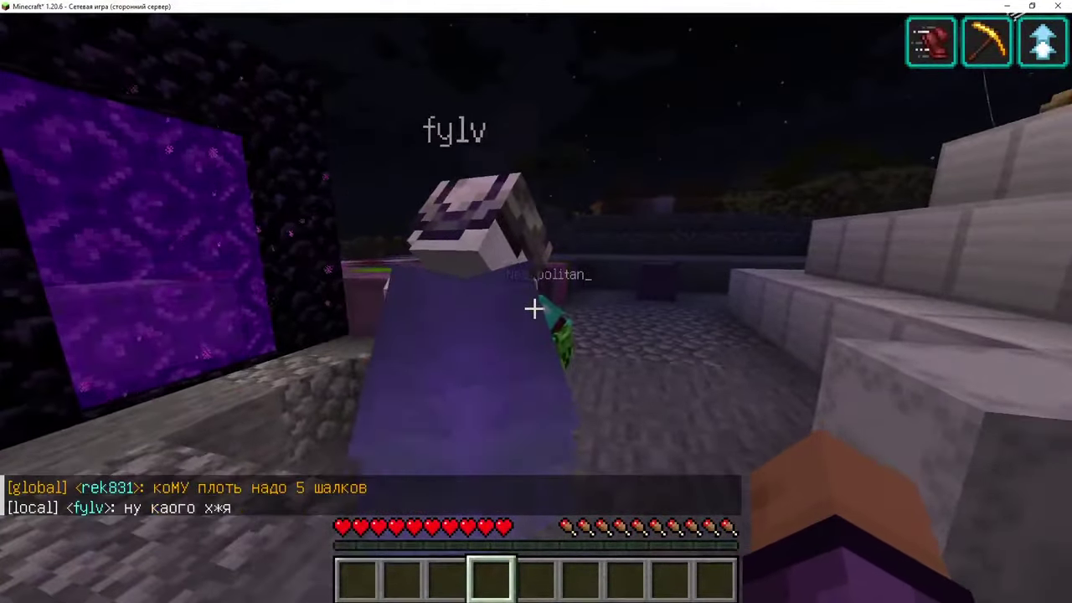
{"action": "key", "text": "w"}
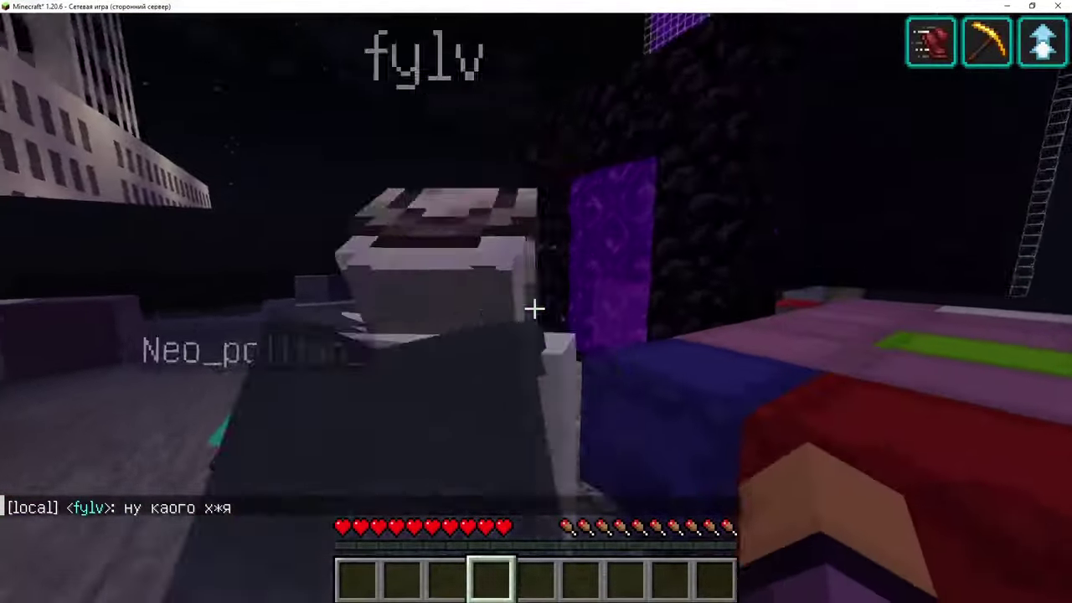
Step: Follow the other player outside into the checkerboard hall past the portrait pillar, then open chat
{"action": "left_click", "coordinate": [534, 309]}
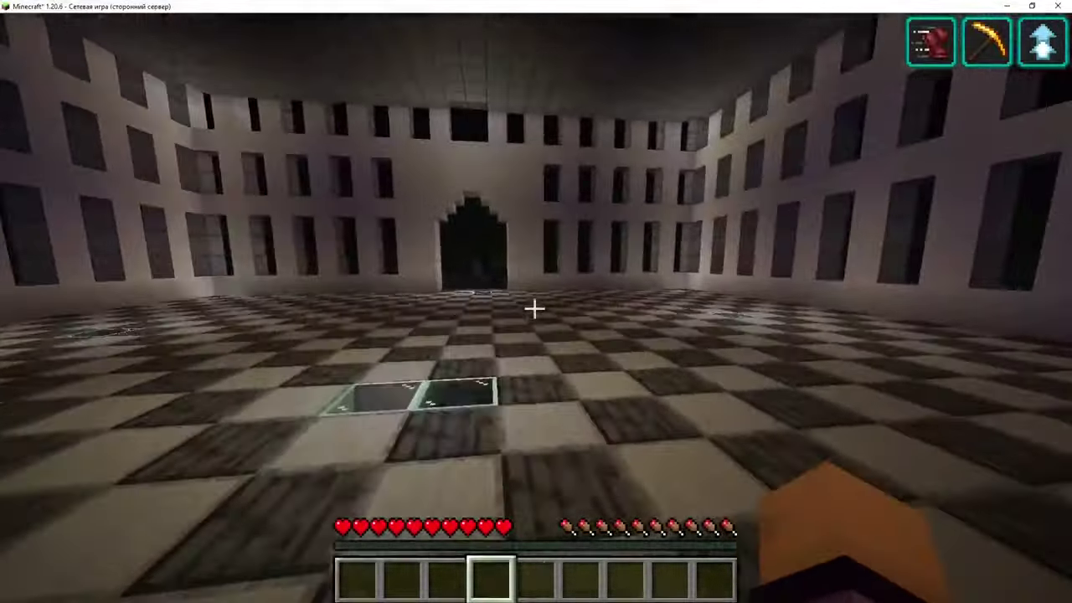
{"action": "key", "text": "w"}
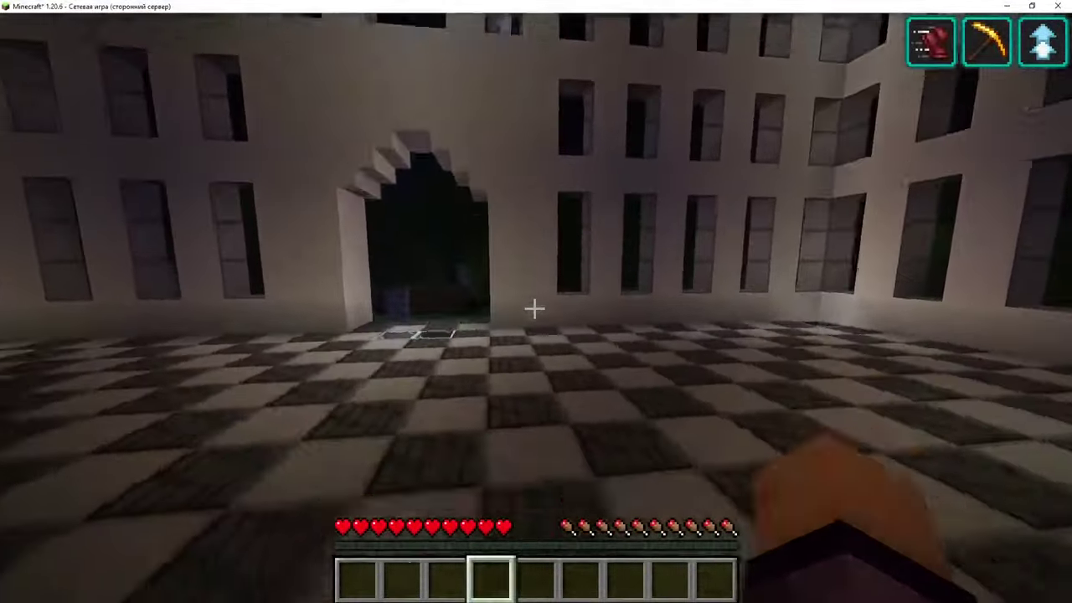
{"action": "key", "text": "w"}
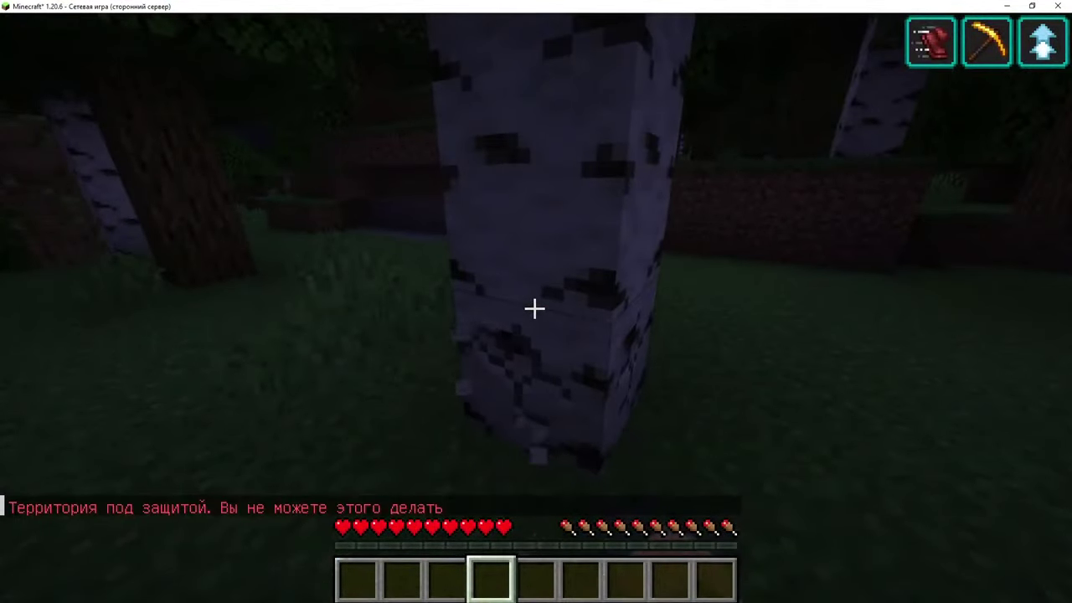
{"action": "key", "text": "w"}
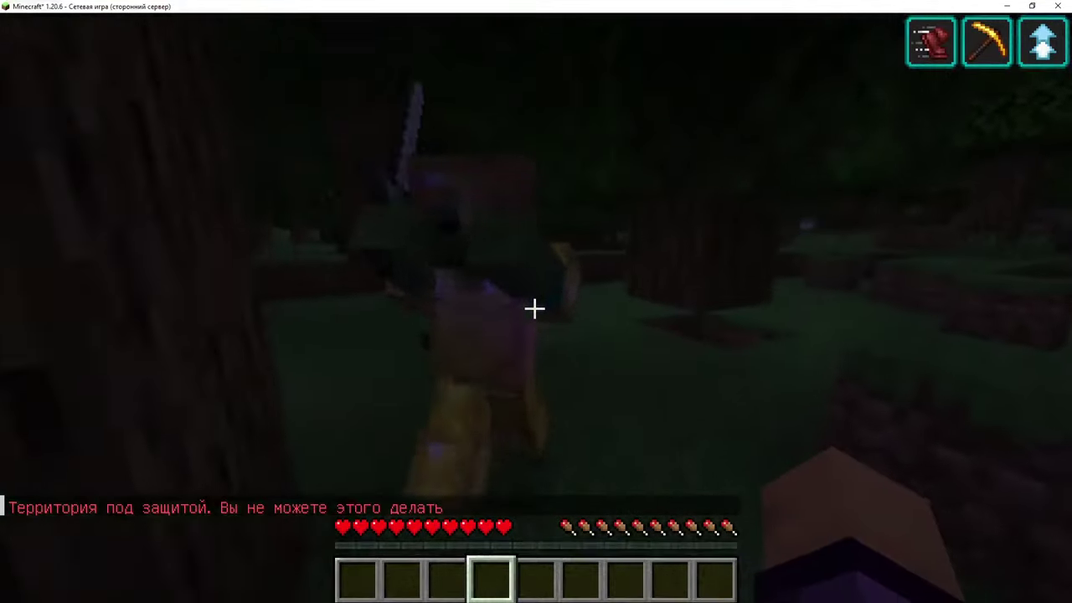
{"action": "key", "text": "w"}
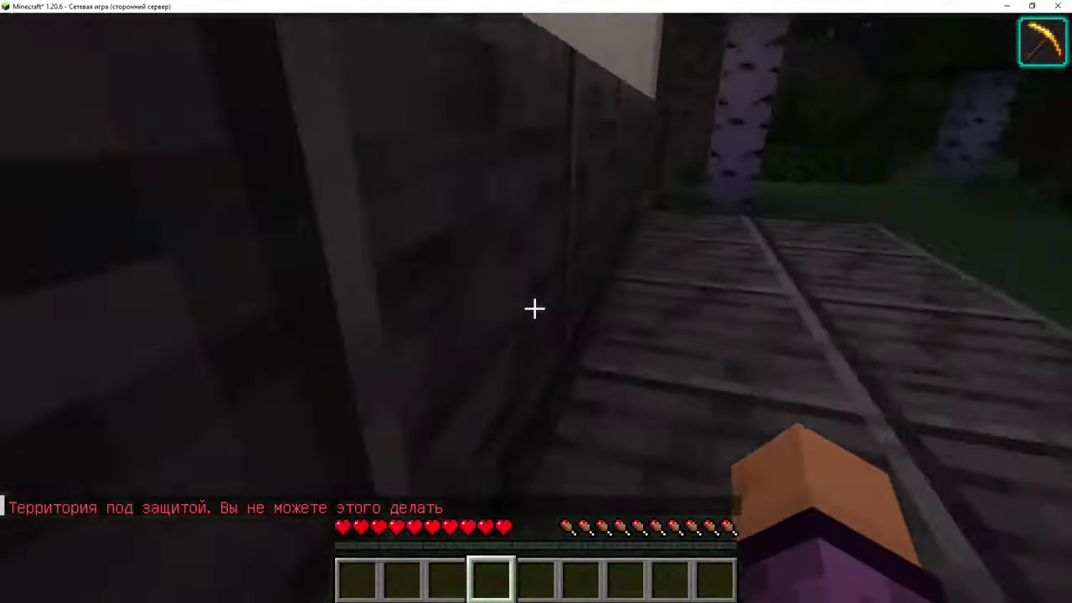
{"action": "key", "text": "w"}
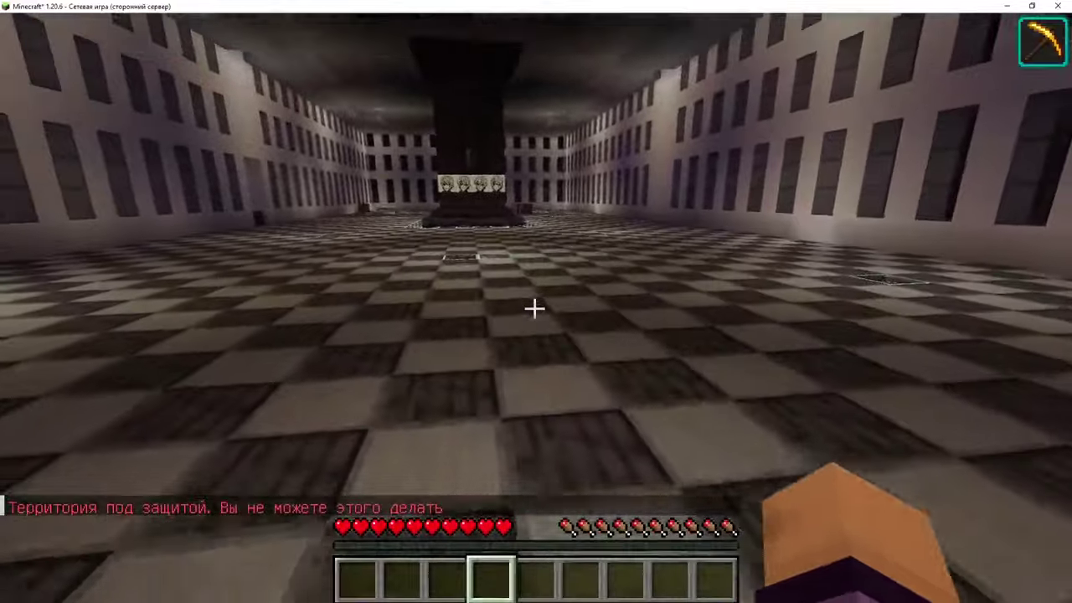
{"action": "key", "text": "w"}
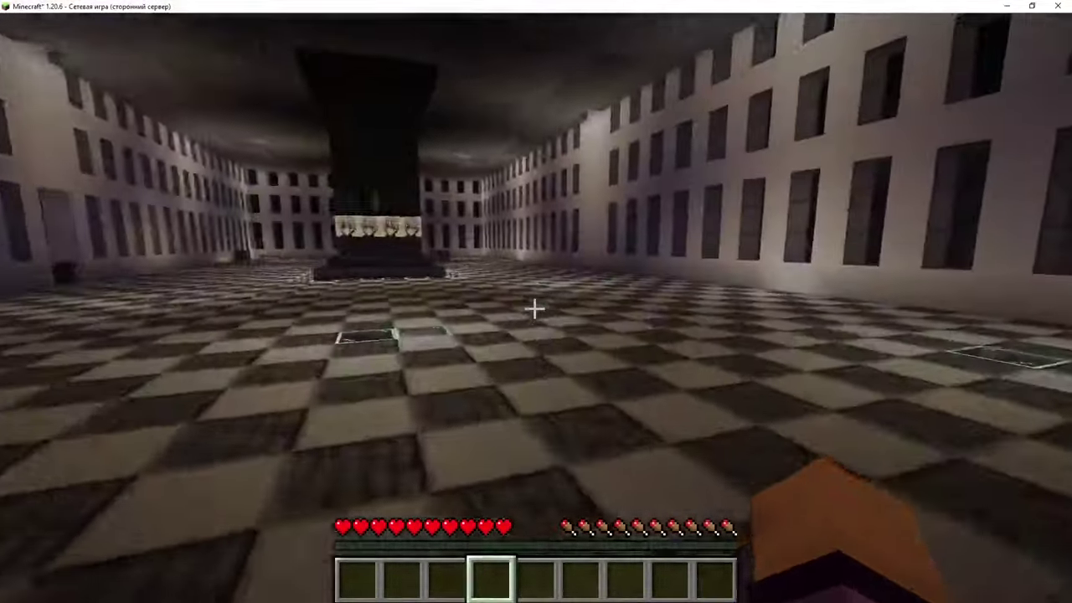
{"action": "key", "text": "w"}
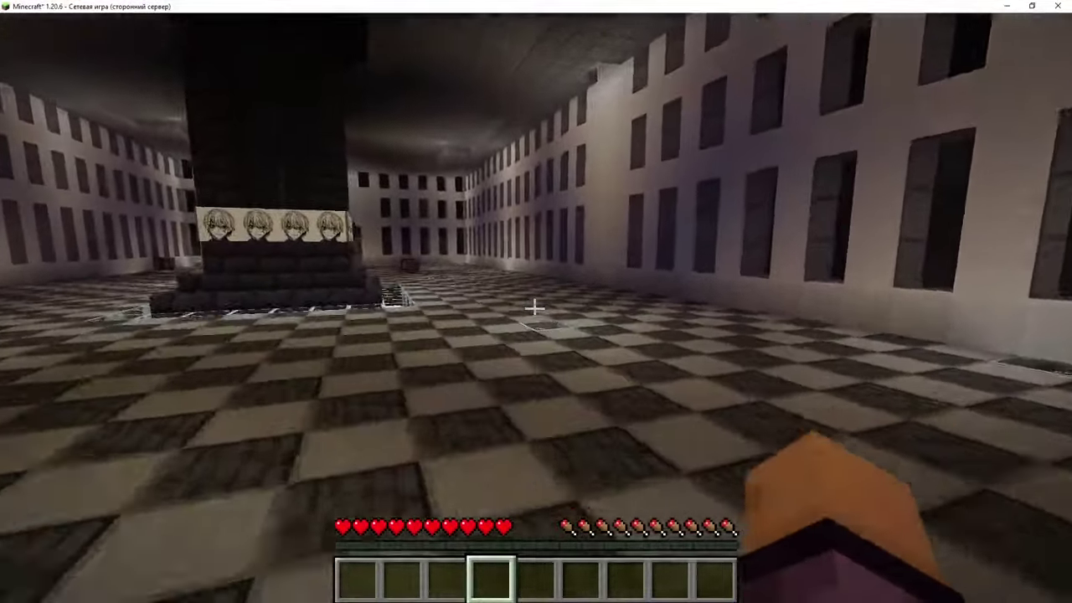
{"action": "key", "text": "w"}
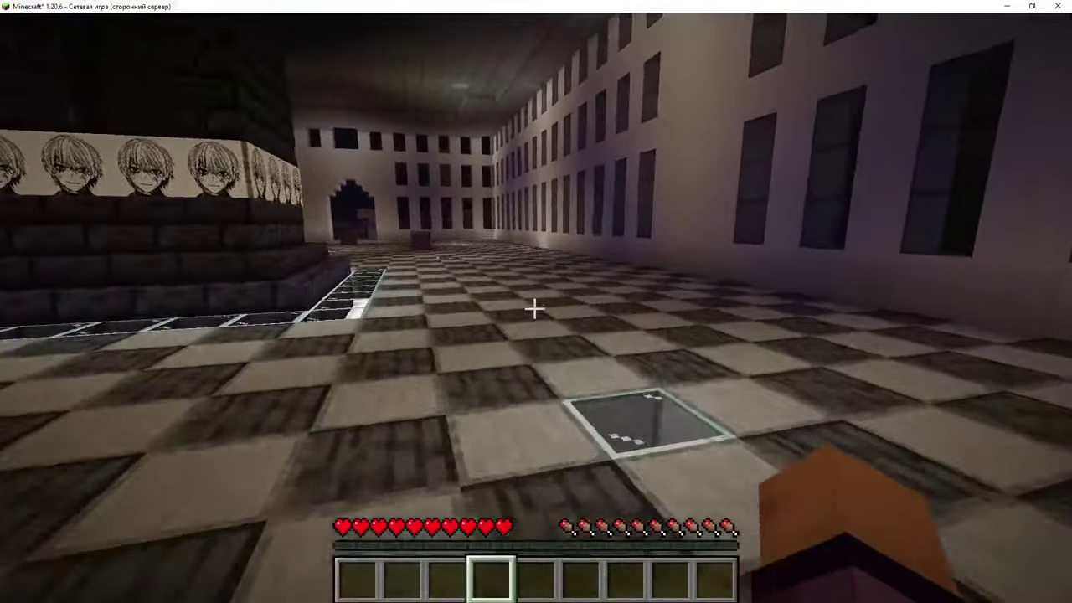
{"action": "key", "text": "slash"}
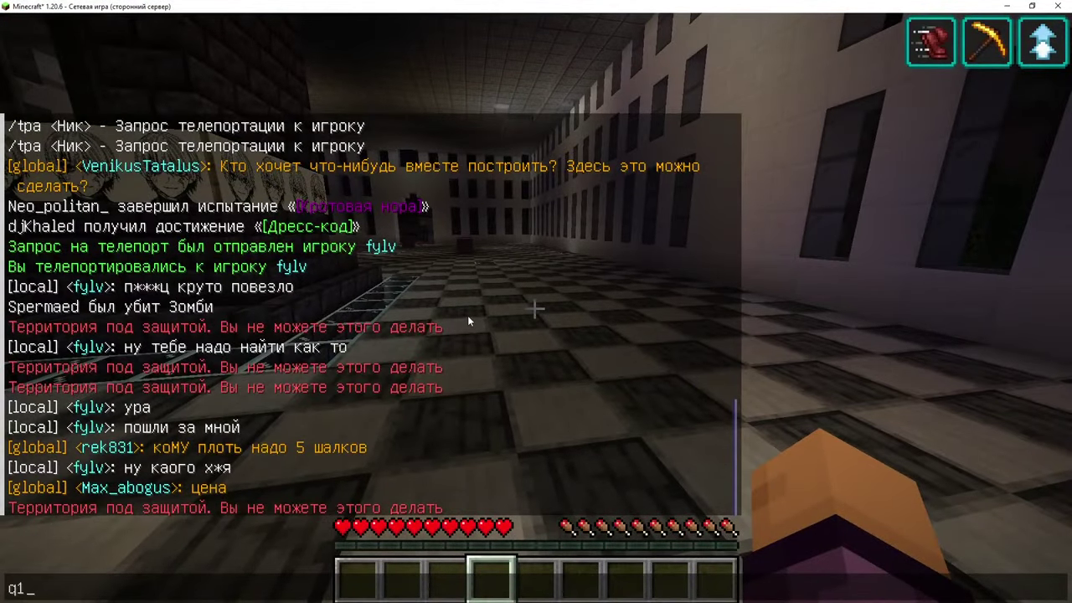
Step: Send the quest command and walk down the hall toward the portrait pillar
{"action": "key", "text": "Escape"}
{"action": "key", "text": "w"}
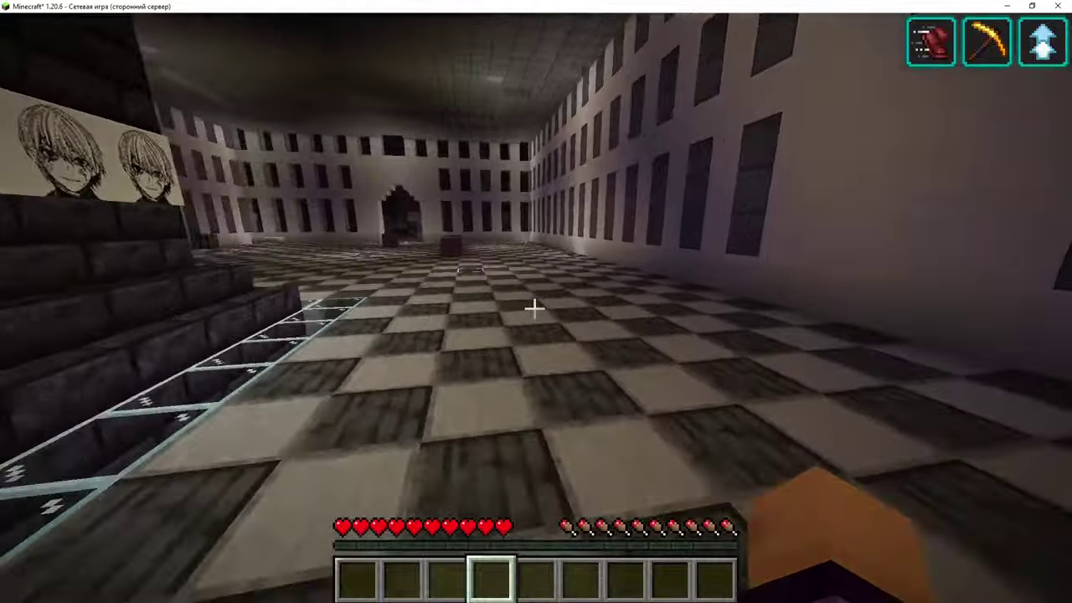
{"action": "key", "text": "w"}
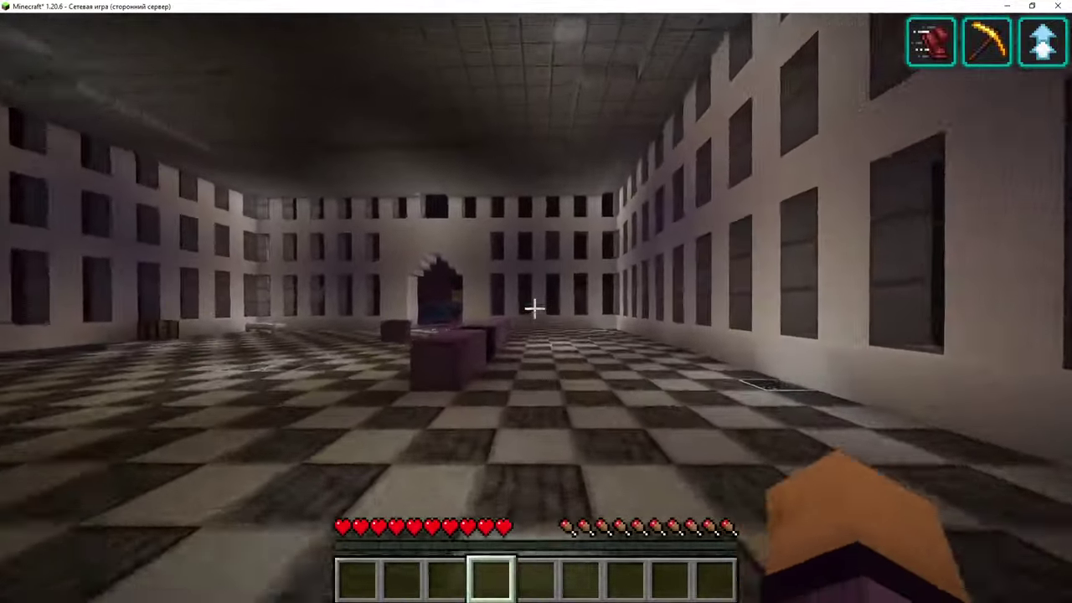
{"action": "key", "text": "w"}
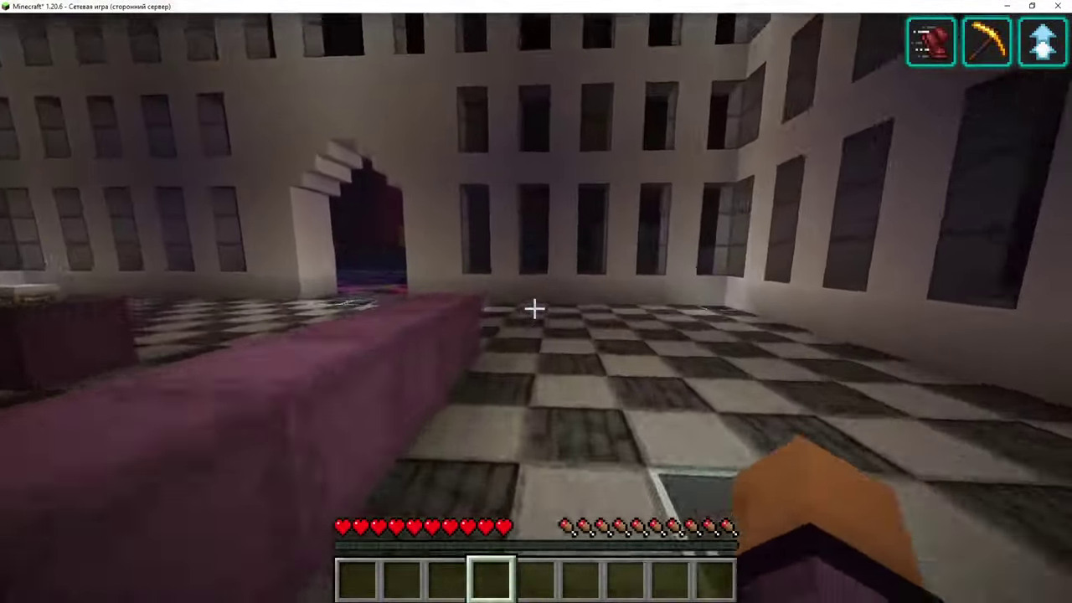
{"action": "key", "text": "w"}
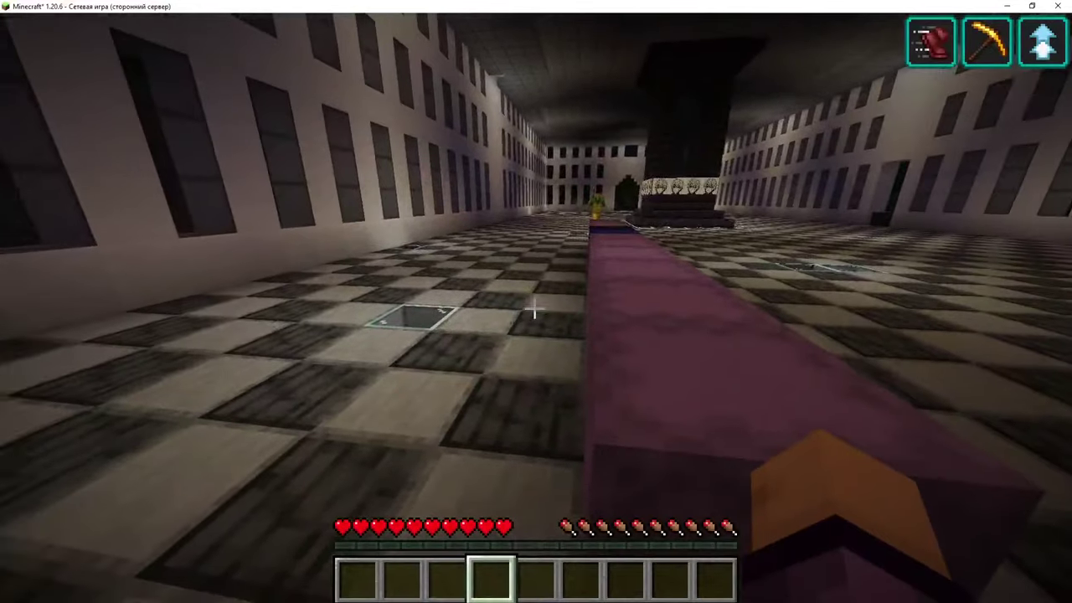
{"action": "key", "text": "w"}
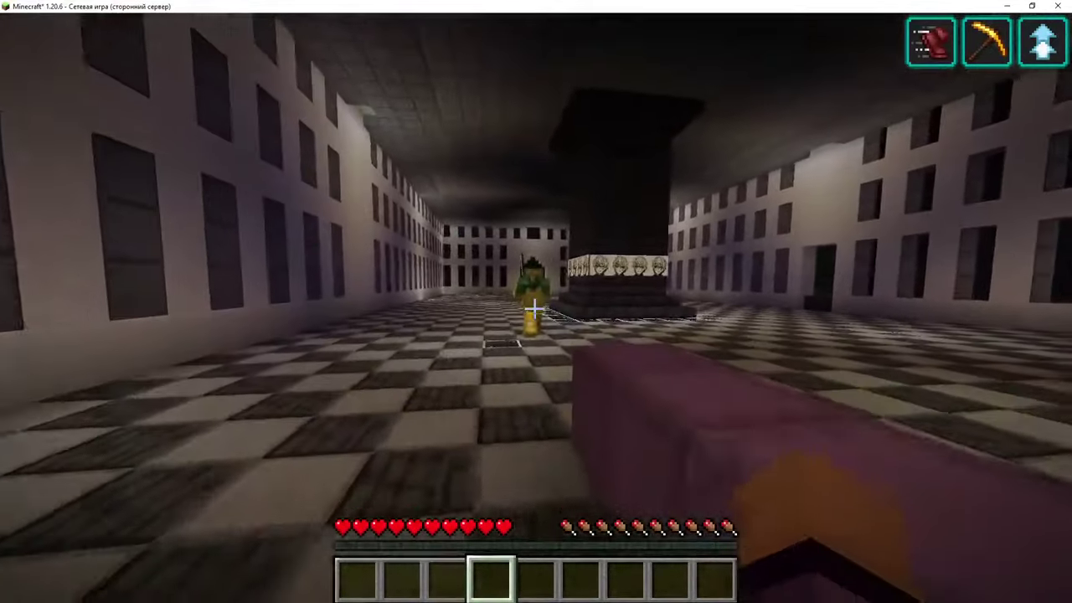
{"action": "key", "text": "s"}
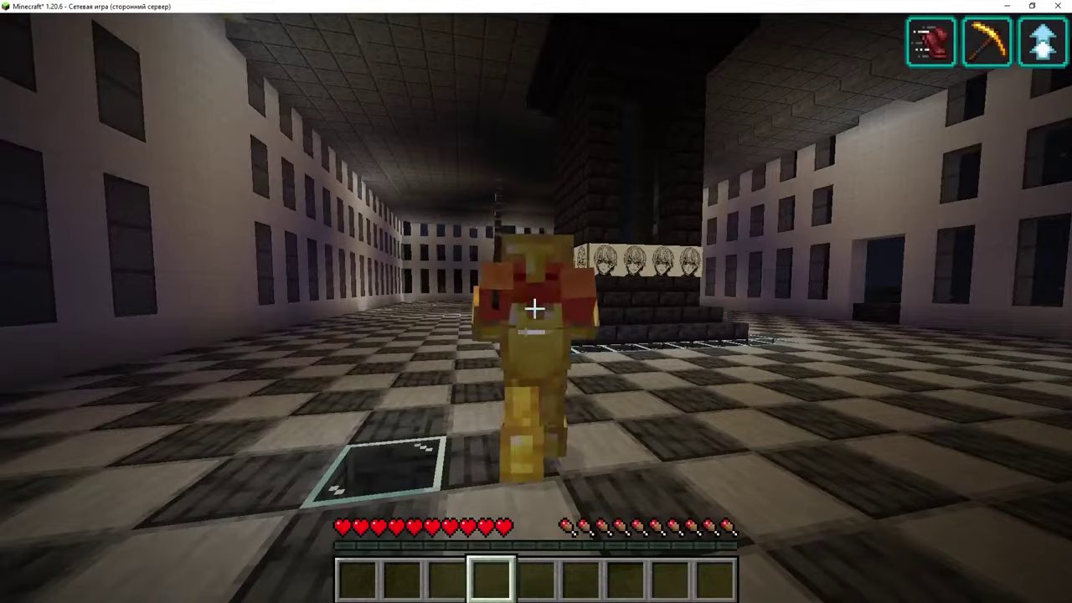
{"action": "key", "text": "w"}
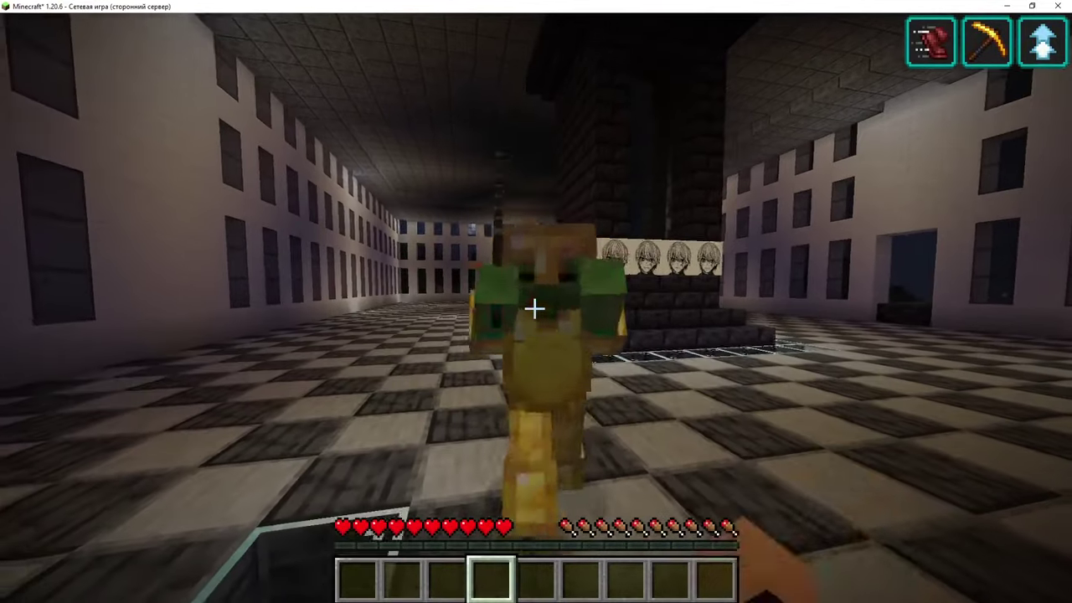
{"action": "key", "text": "w"}
{"action": "key", "text": "w"}
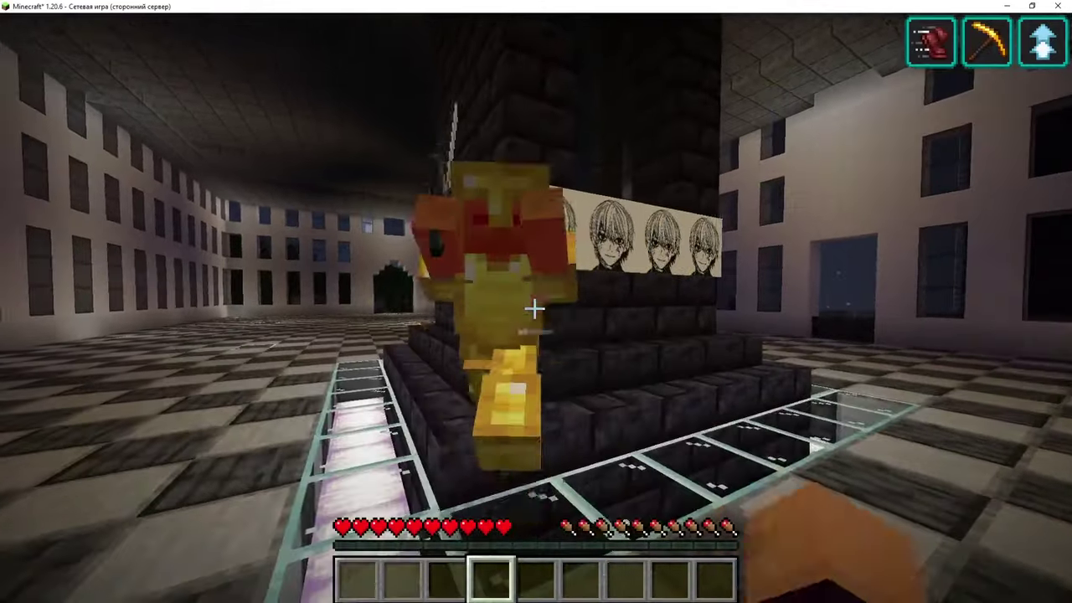
Step: Try to act on the protected podium, then hit the other player beside it
{"action": "left_click", "coordinate": [534, 308]}
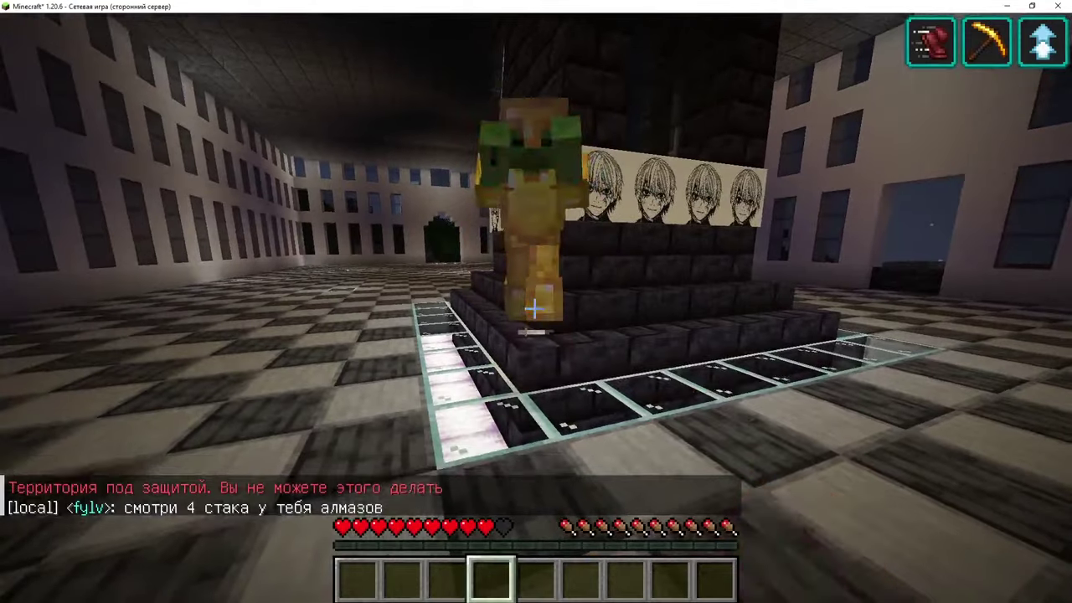
{"action": "left_click", "coordinate": [534, 308]}
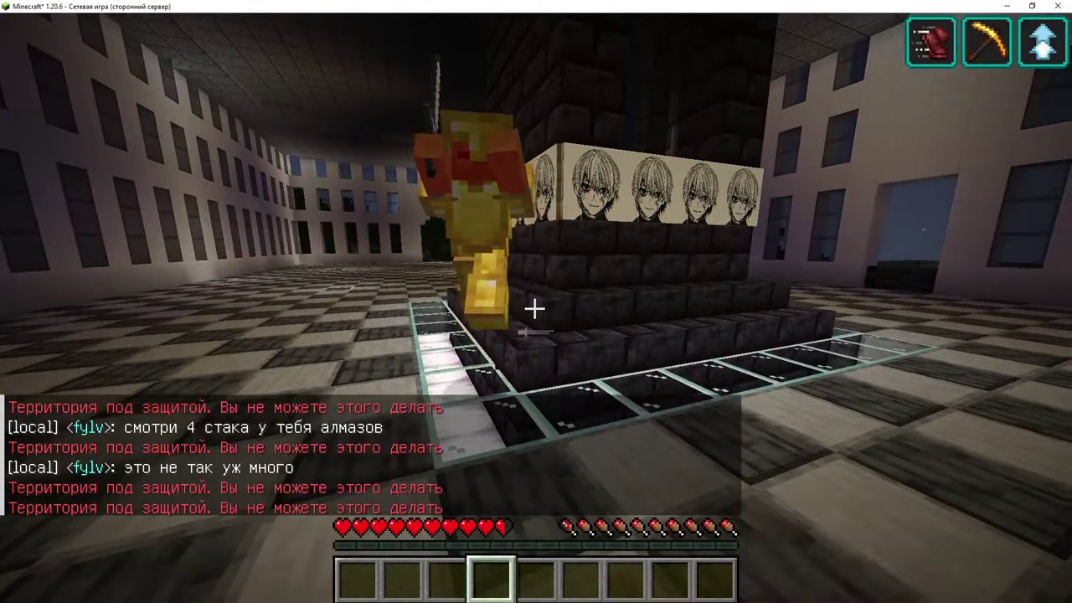
{"action": "key", "text": "w"}
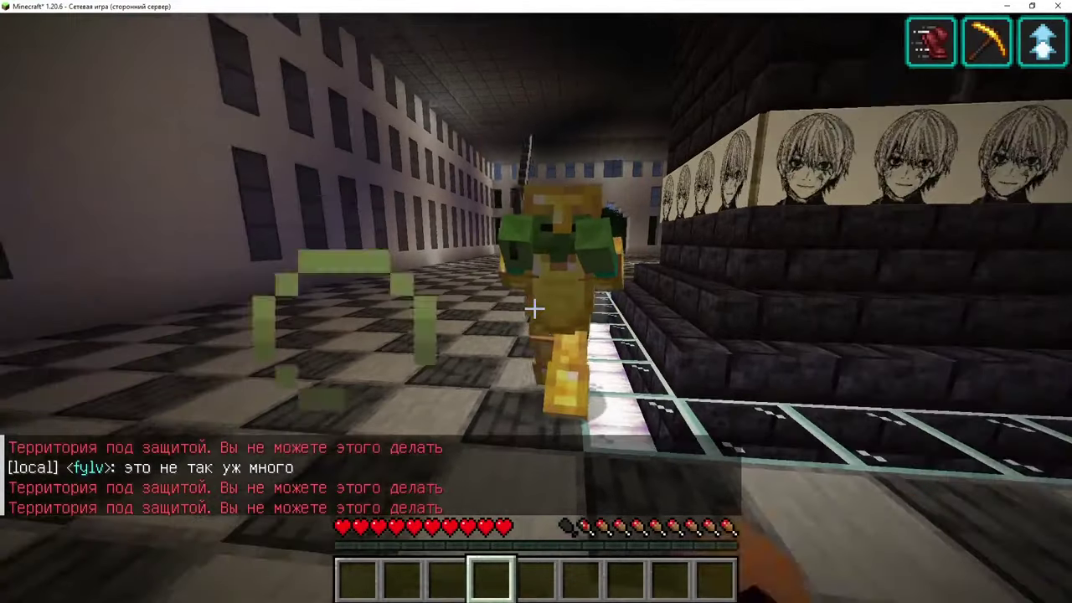
{"action": "left_click", "coordinate": [535, 308]}
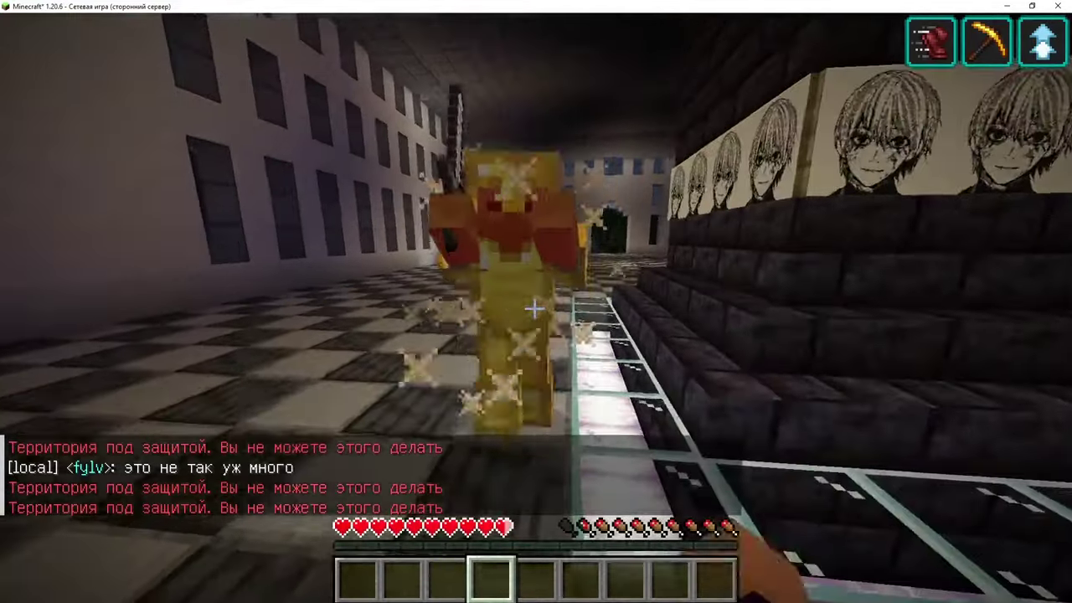
Step: Walk out the archway, past the beacon, and into the nether portal to reach the Nether
{"action": "key", "text": "w"}
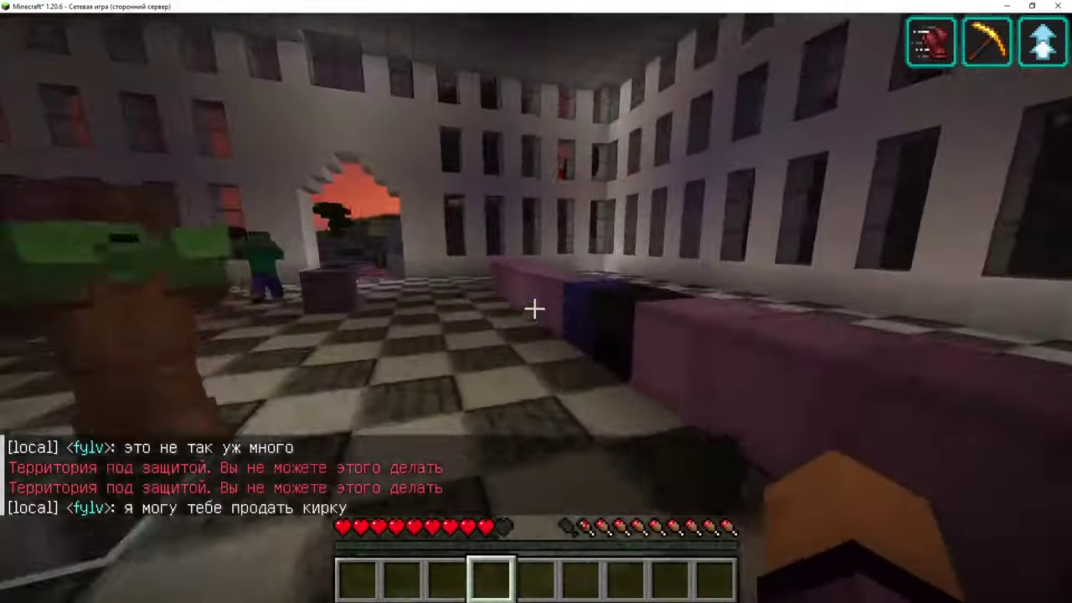
{"action": "key", "text": "w"}
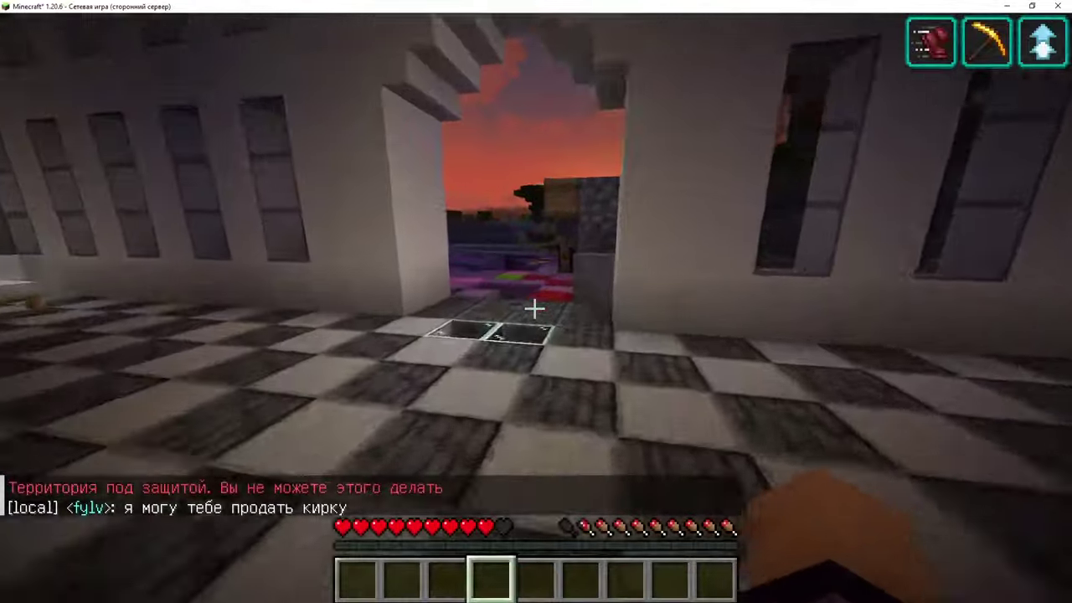
{"action": "key", "text": "w"}
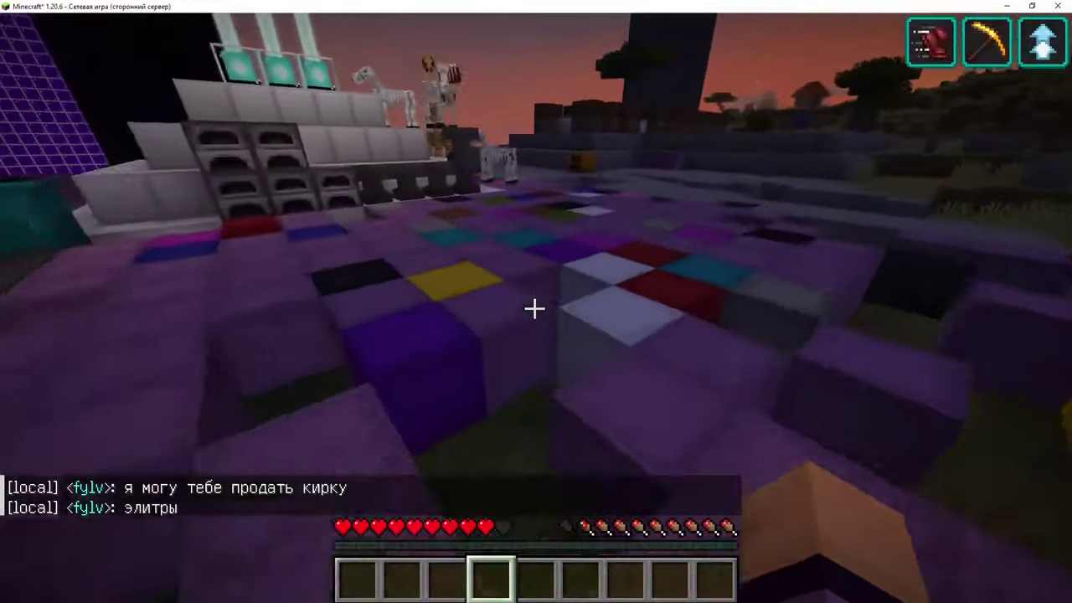
{"action": "key", "text": "w"}
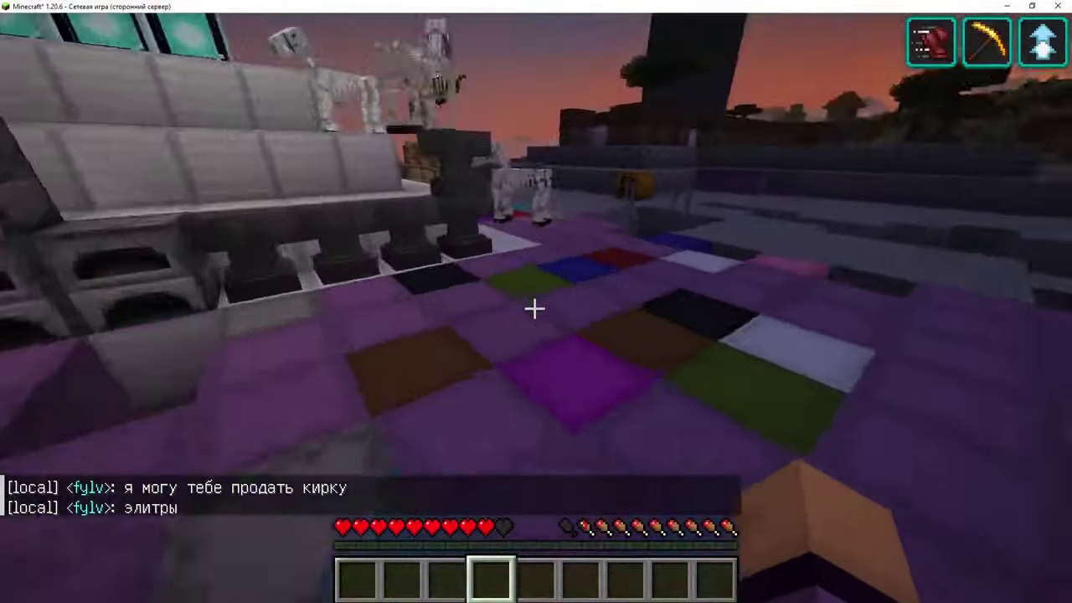
{"action": "key", "text": "w"}
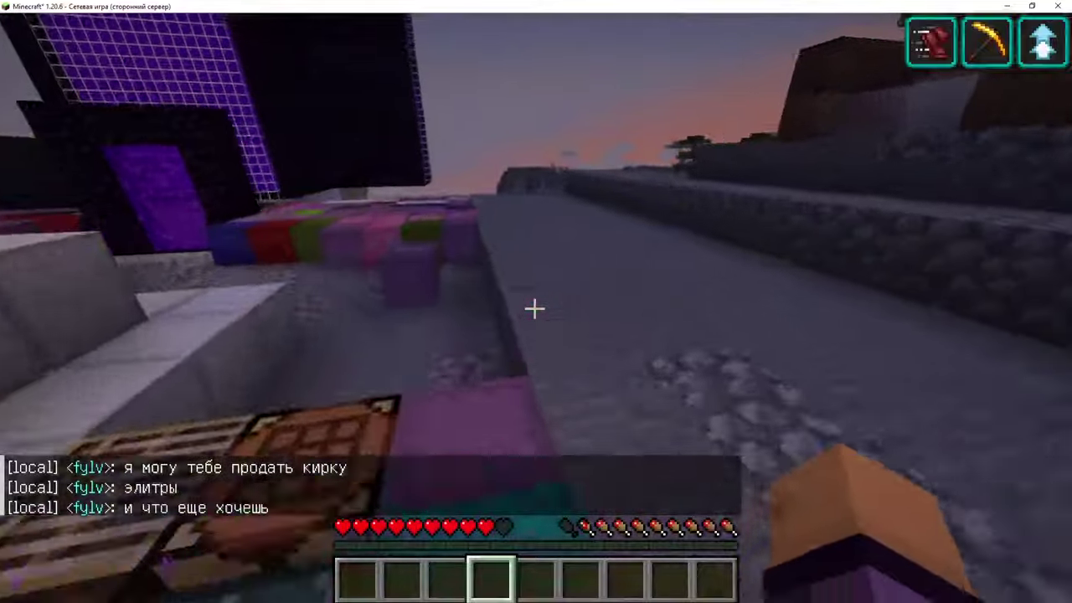
{"action": "key", "text": "w"}
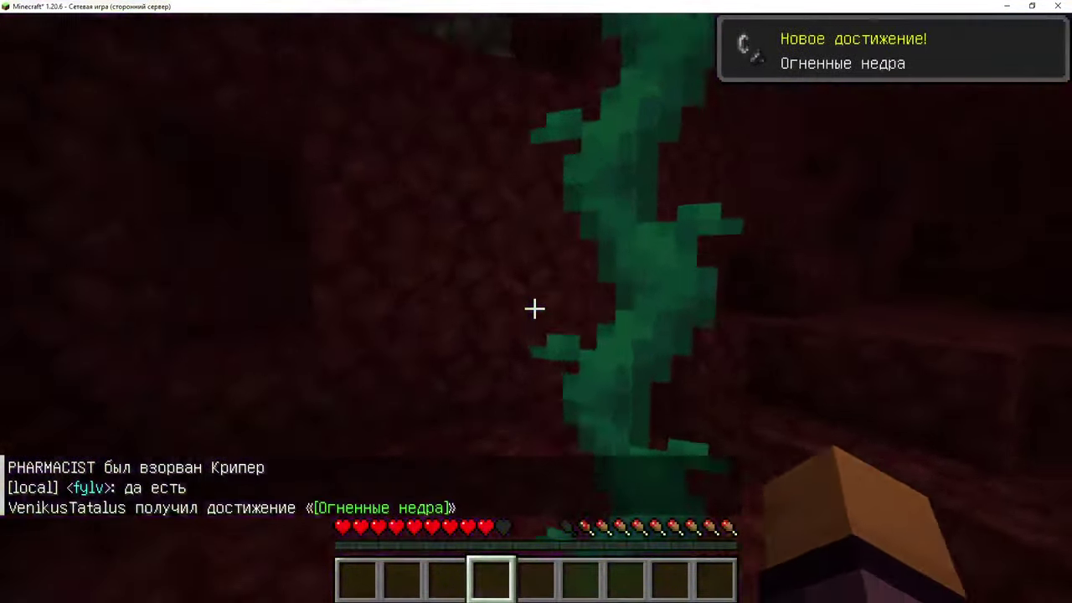
Step: Break the twisting vines to collect one, then walk off the path into the lava
{"action": "left_click", "coordinate": [534, 309]}
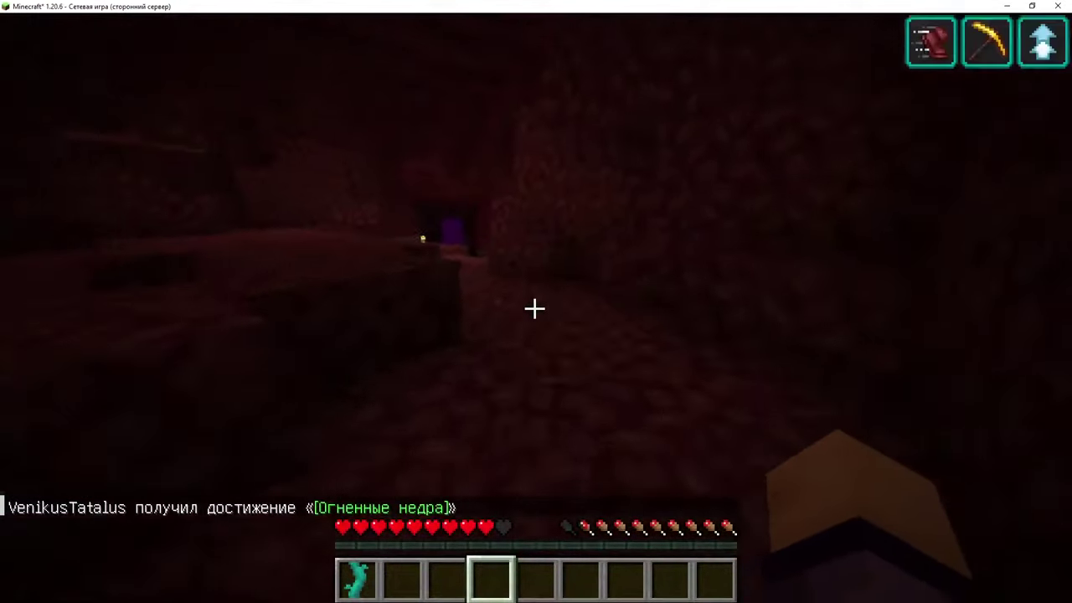
{"action": "key", "text": "w"}
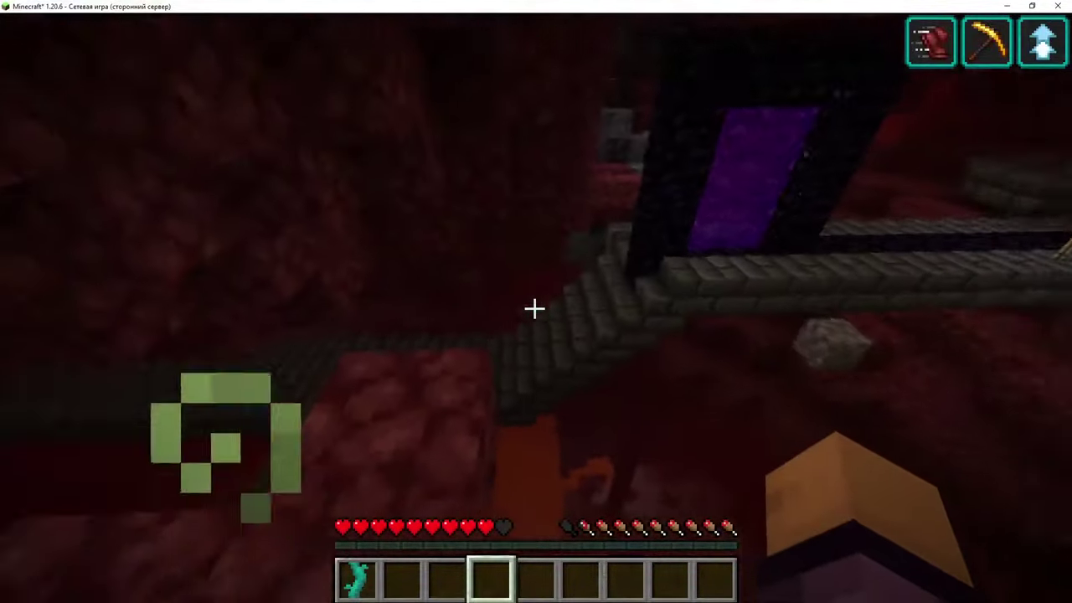
{"action": "key", "text": "w"}
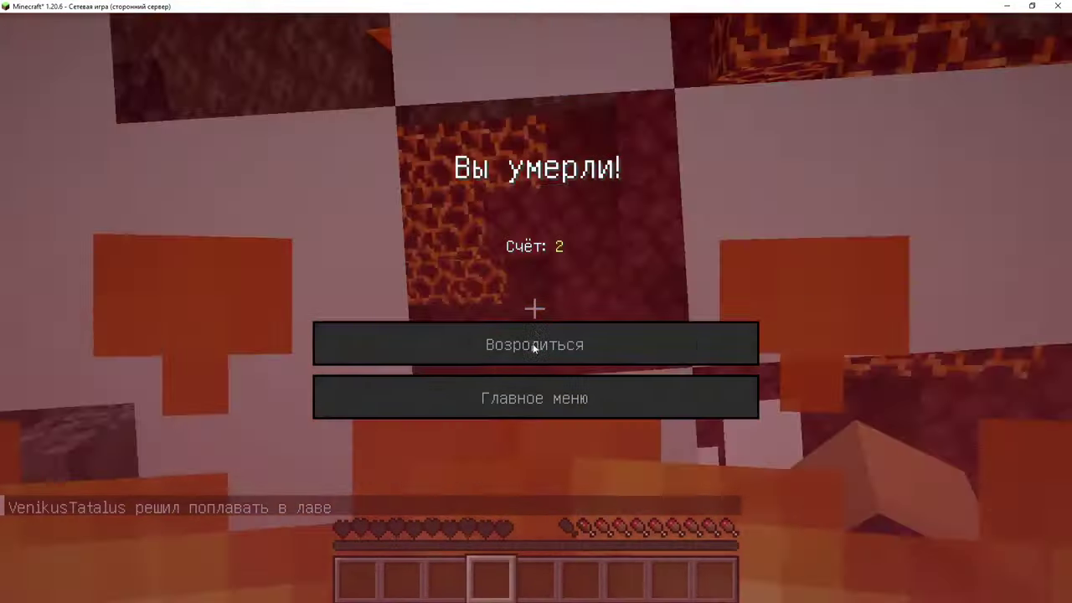
Step: Respawn in the overworld and drop into the spawn platform's shaft to finish Путь к началу
{"action": "left_click", "coordinate": [536, 339]}
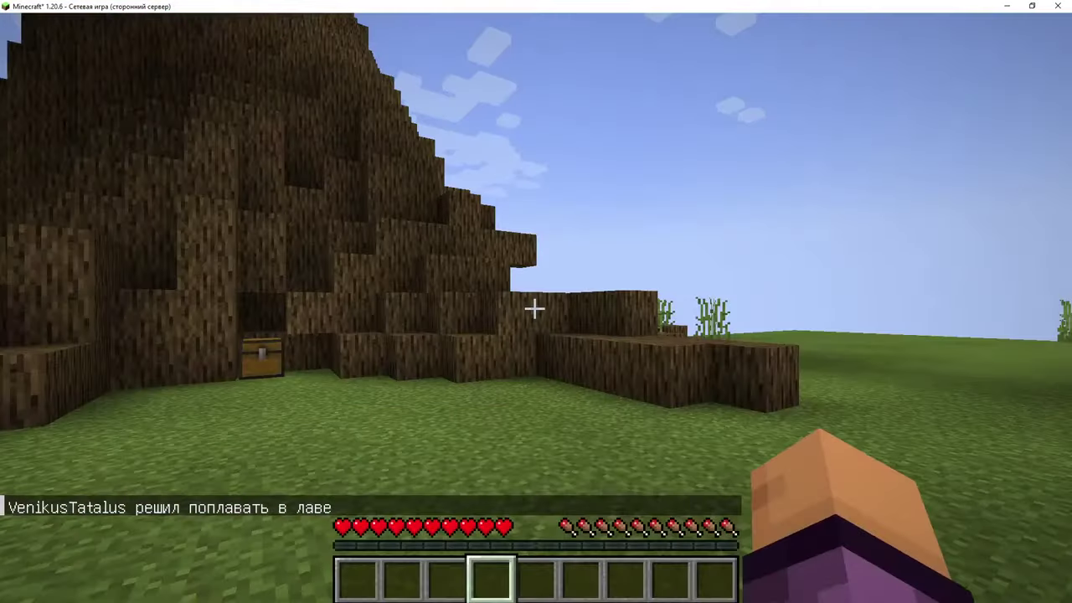
{"action": "key", "text": "w"}
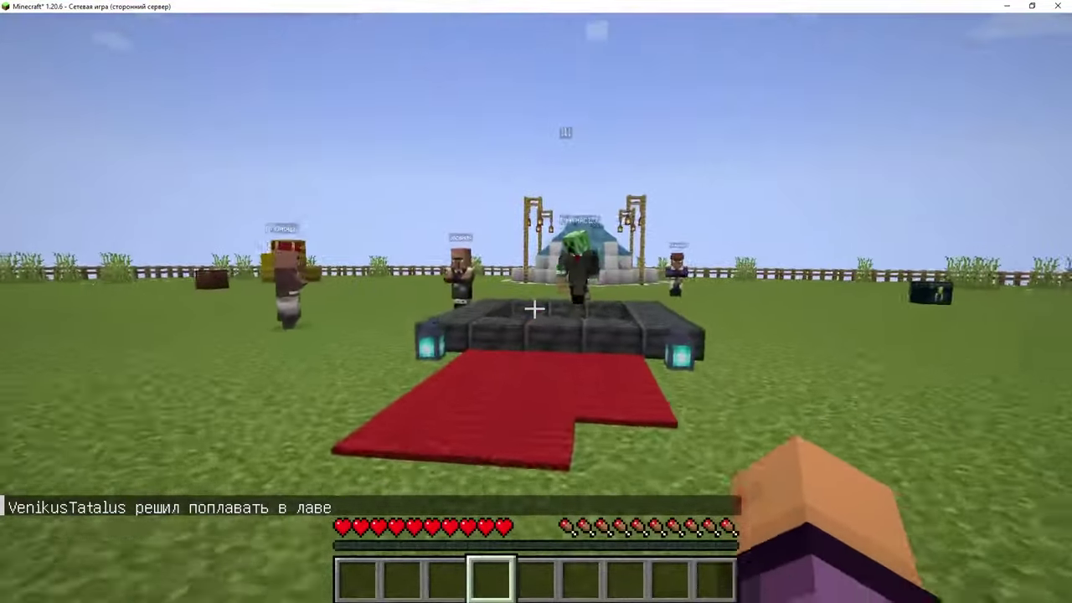
{"action": "key", "text": "w"}
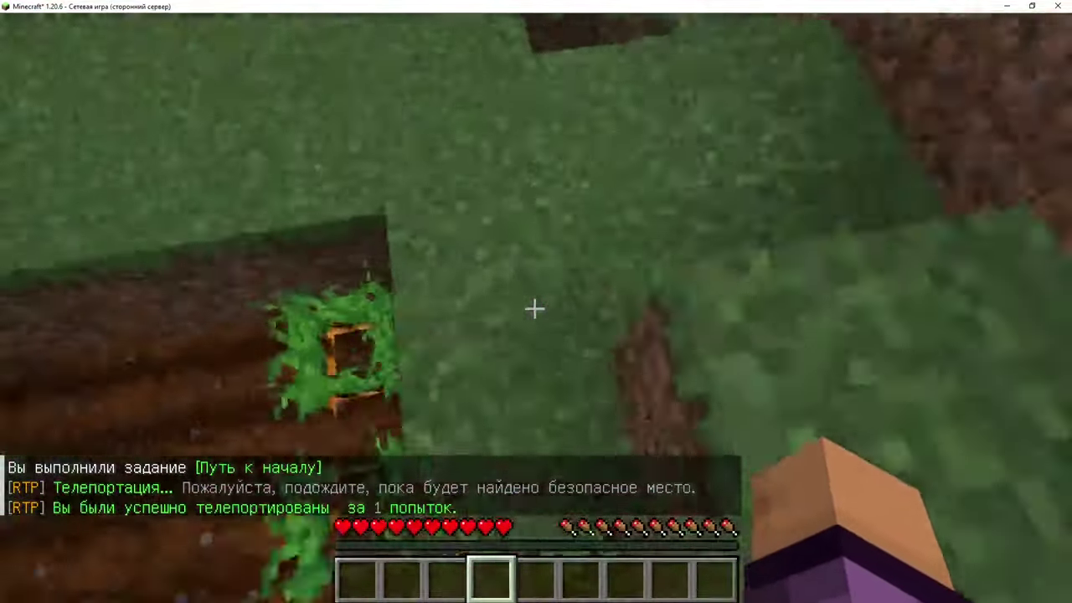
Step: Open the nearby chest and close it again
{"action": "key", "text": "w"}
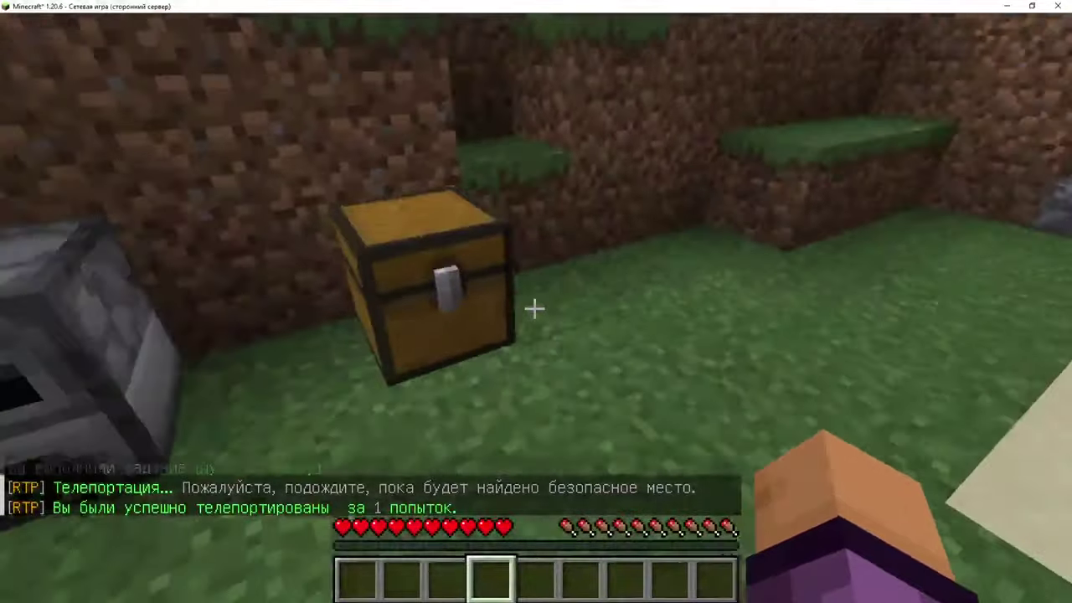
{"action": "right_click", "coordinate": [535, 309]}
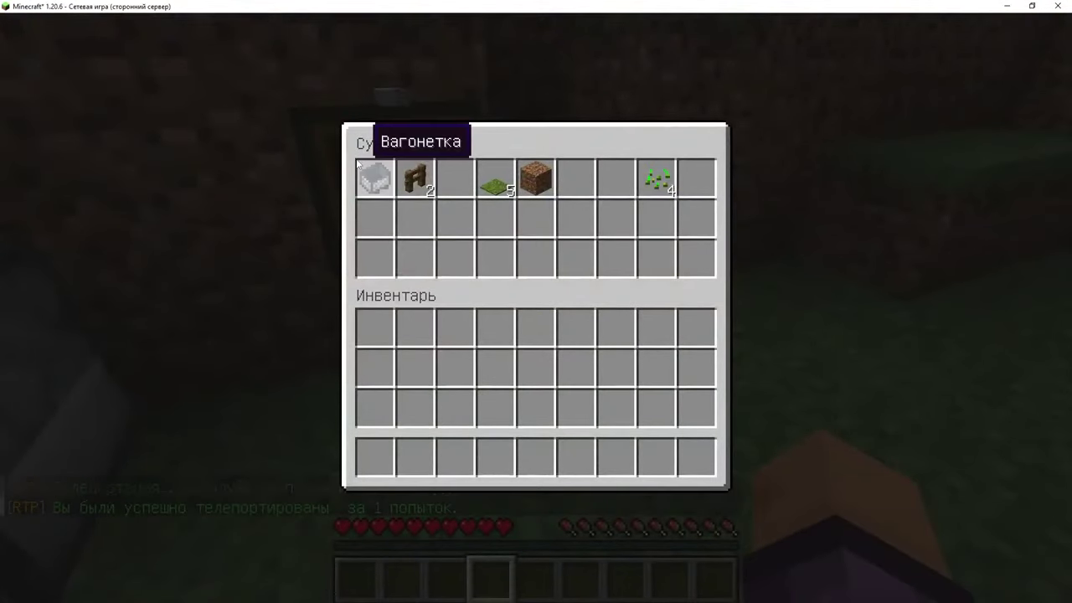
{"action": "key", "text": "Escape"}
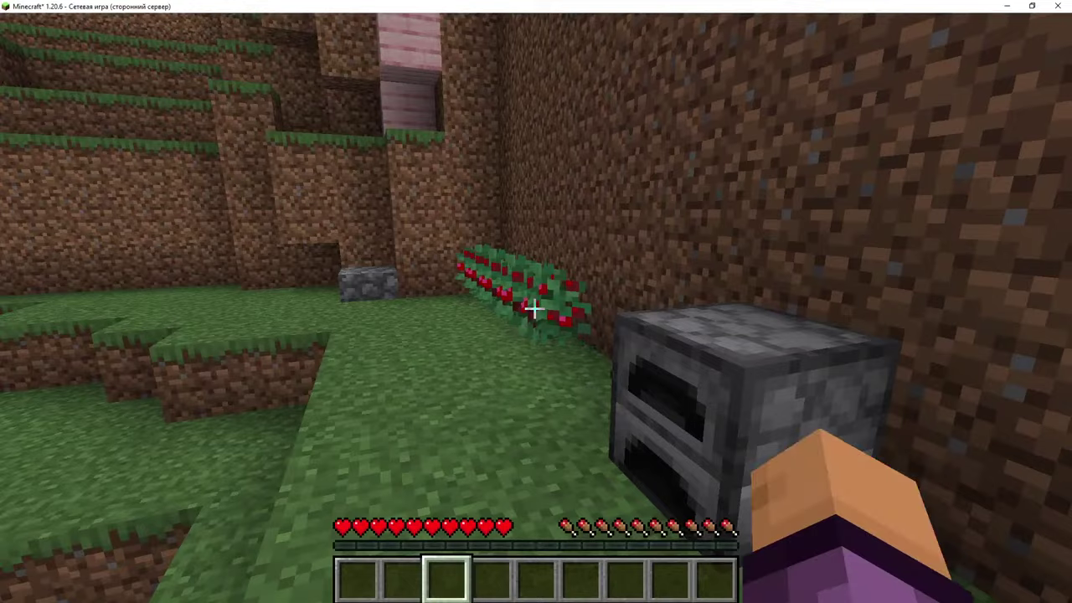
Step: Harvest the berry bush and the carrot crops, reaching 11 berries and 18 carrots
{"action": "key", "text": "w"}
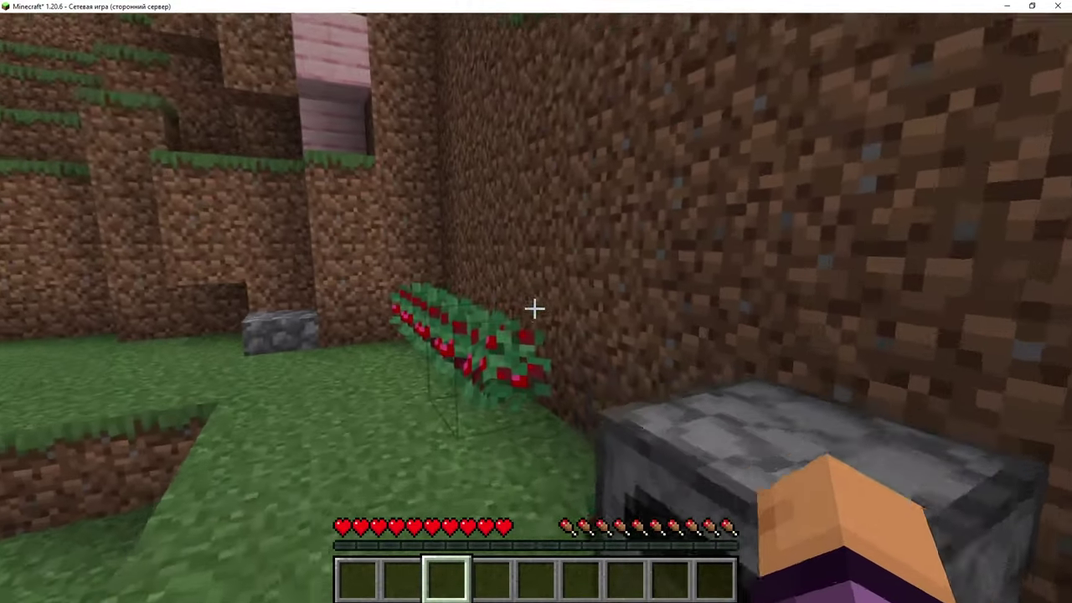
{"action": "right_click", "coordinate": [535, 309]}
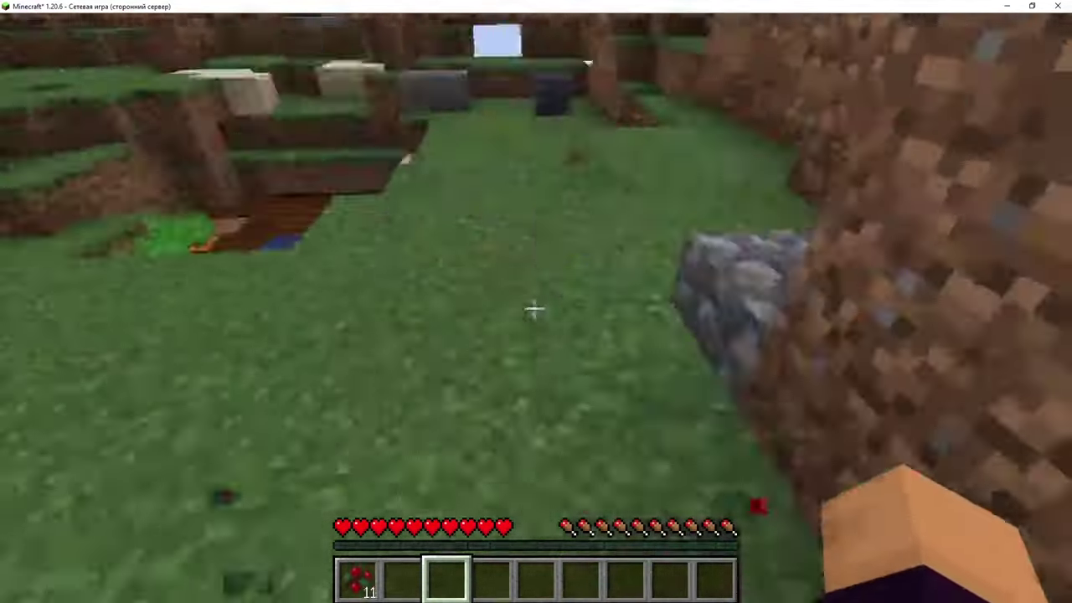
{"action": "key", "text": "w"}
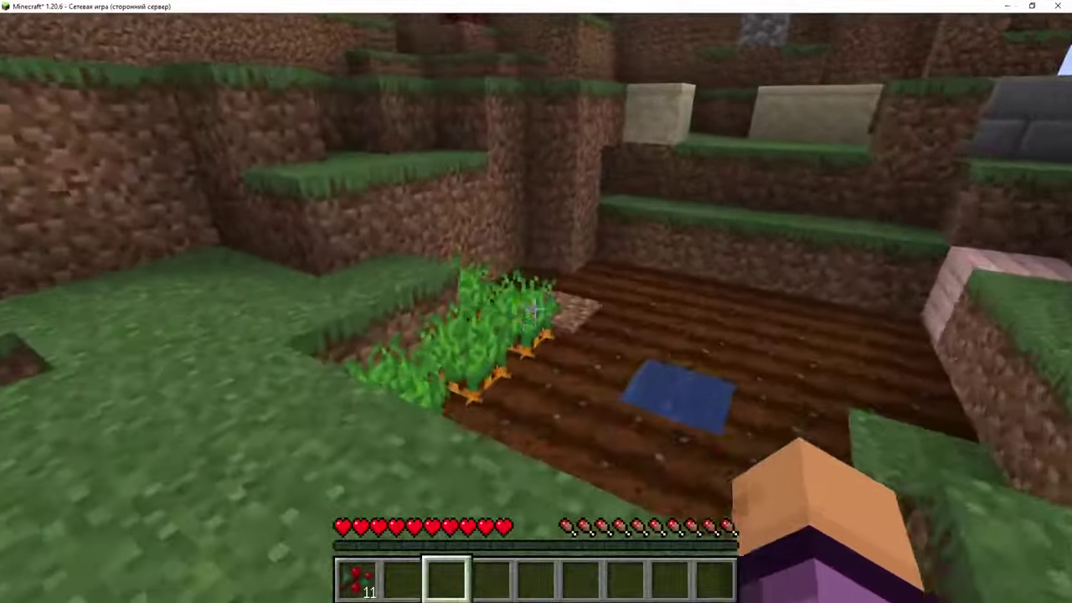
{"action": "left_click", "coordinate": [534, 309]}
{"action": "left_click", "coordinate": [535, 309]}
{"action": "left_click", "coordinate": [535, 309]}
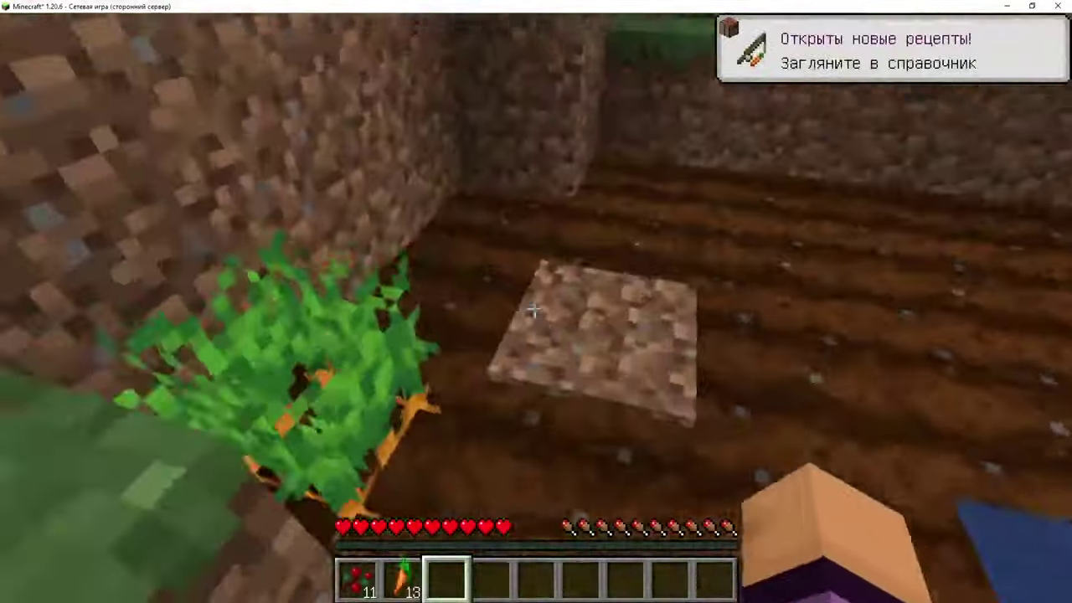
{"action": "left_click", "coordinate": [534, 309]}
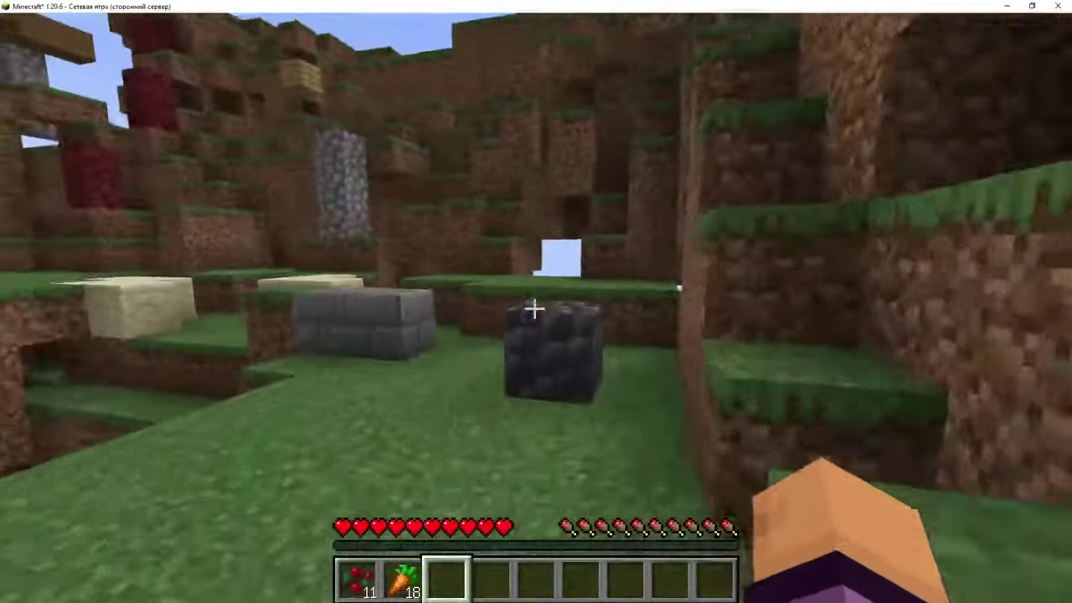
Step: Walk and jump toward the stone blocks, then into the gap in the ground
{"action": "key", "text": "w"}
{"action": "key", "text": "space"}
{"action": "key", "text": "w"}
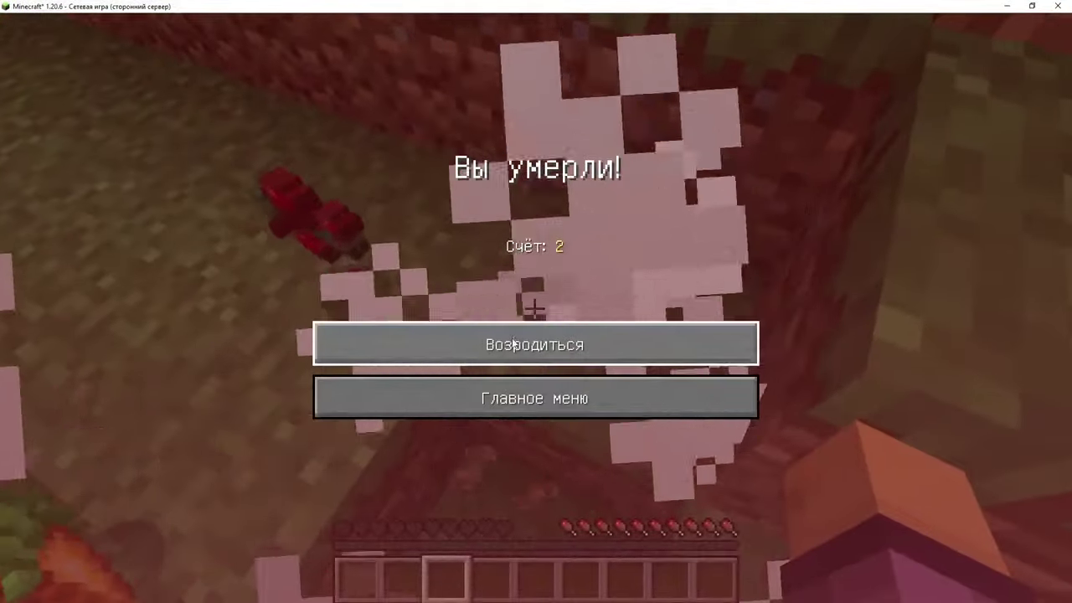
Step: Respawn and walk across the red-carpet platform past the quest villager to the other player
{"action": "left_click", "coordinate": [511, 339]}
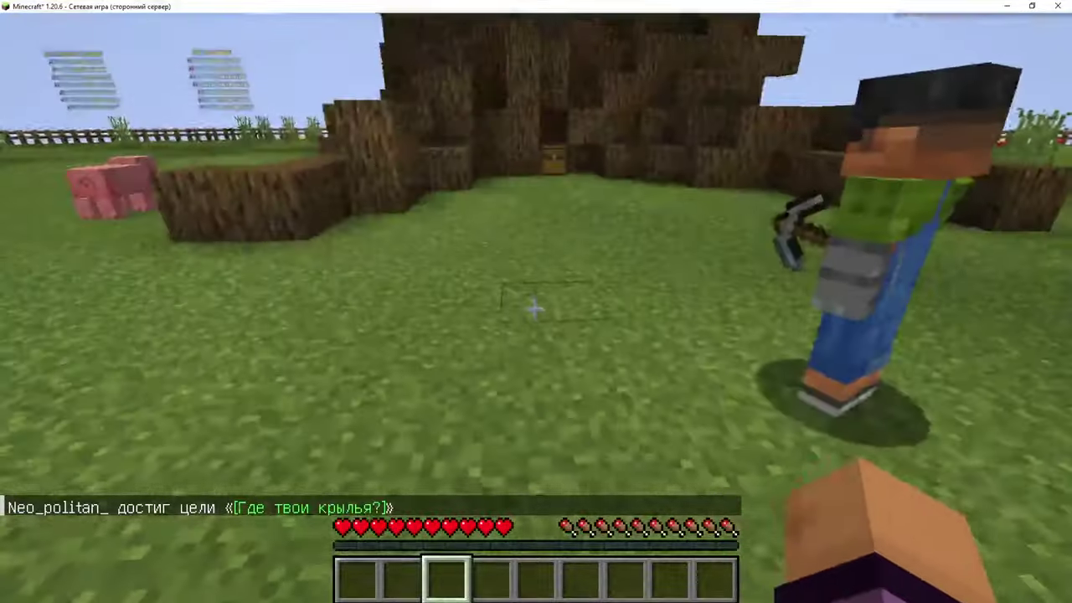
{"action": "key", "text": "e"}
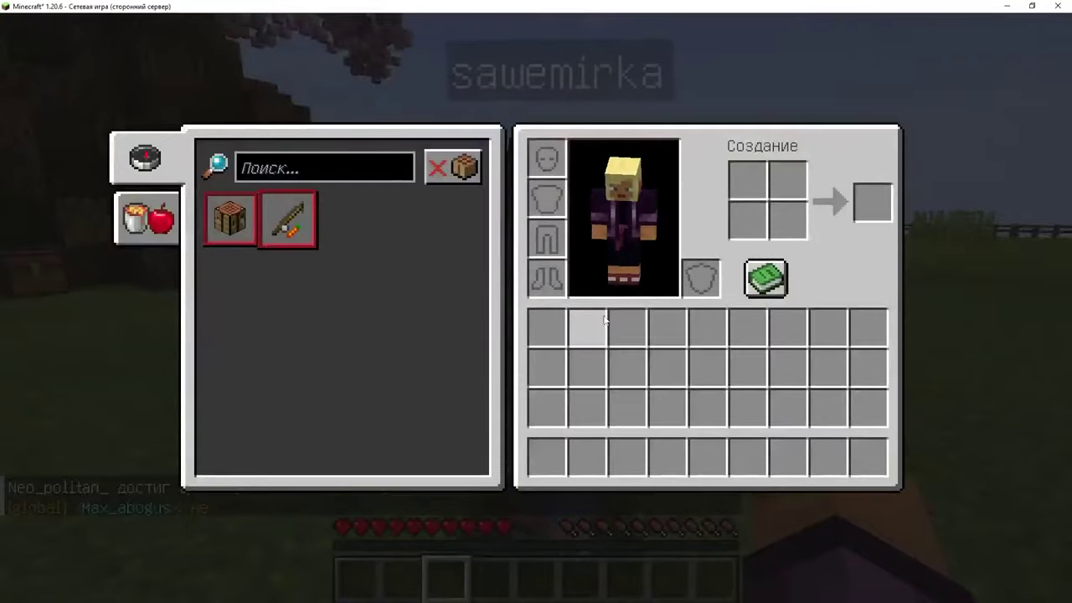
{"action": "key", "text": "e"}
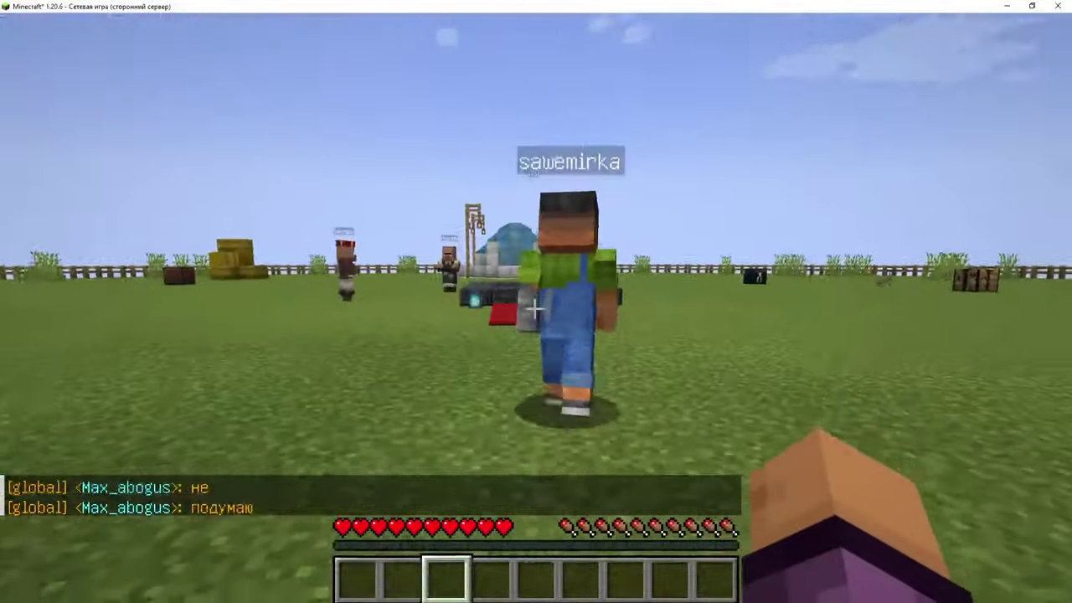
{"action": "key", "text": "w"}
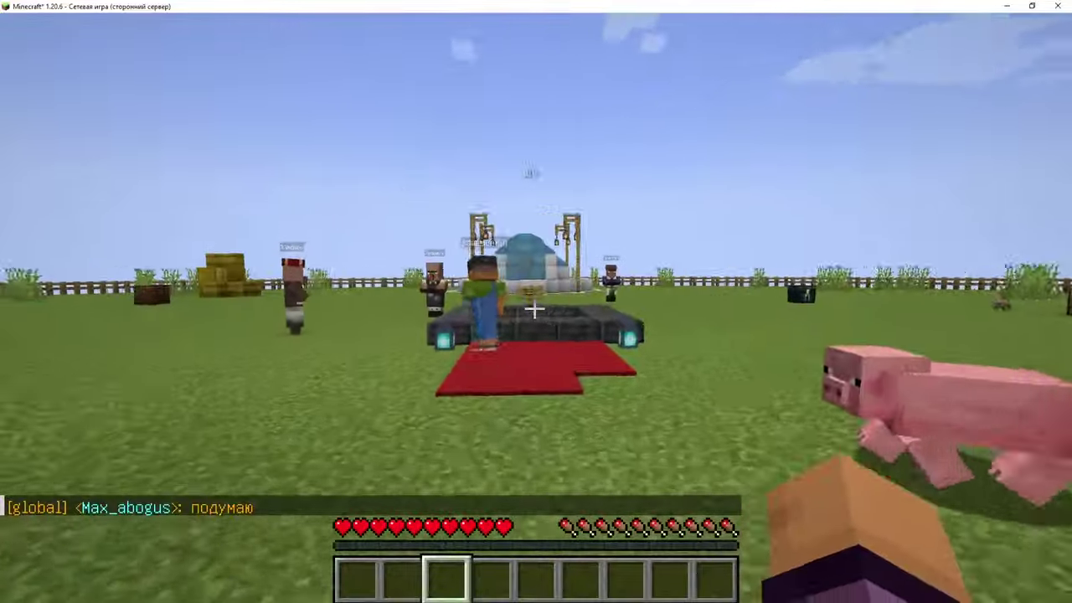
{"action": "key", "text": "w"}
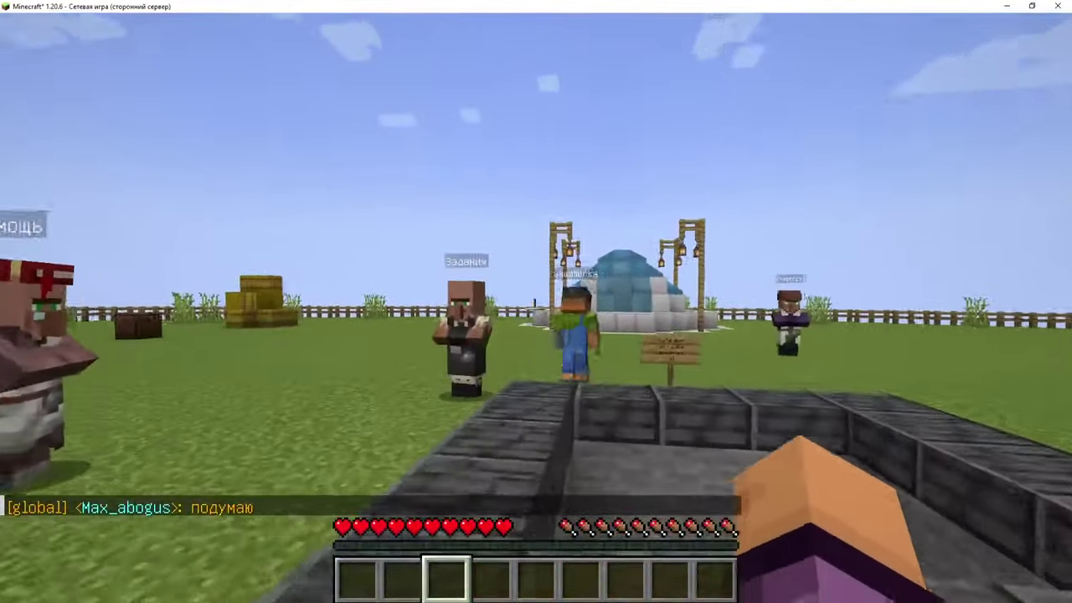
{"action": "key", "text": "w"}
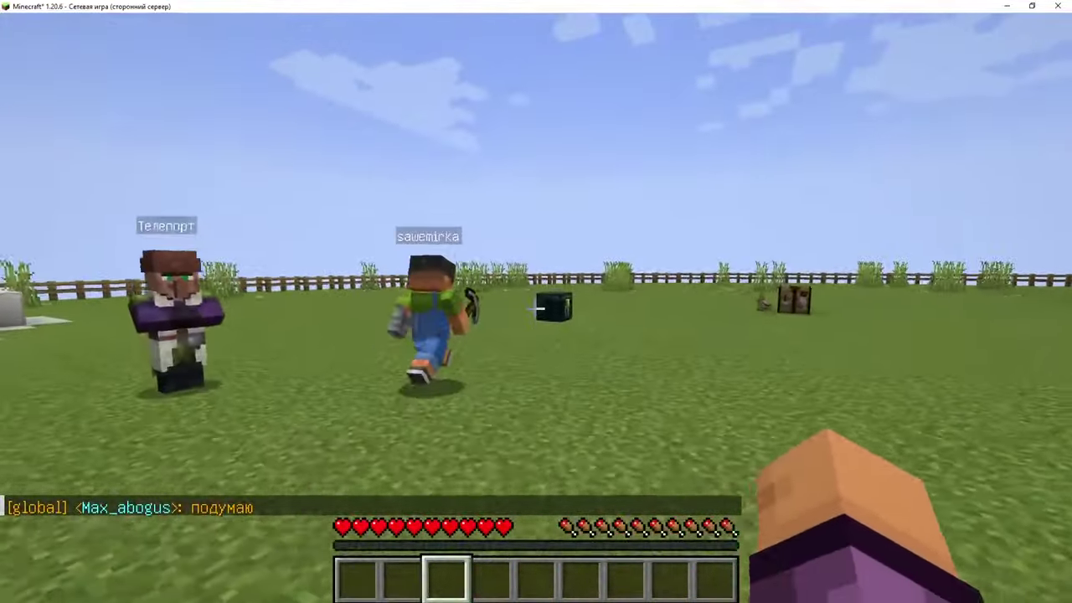
{"action": "key", "text": "w"}
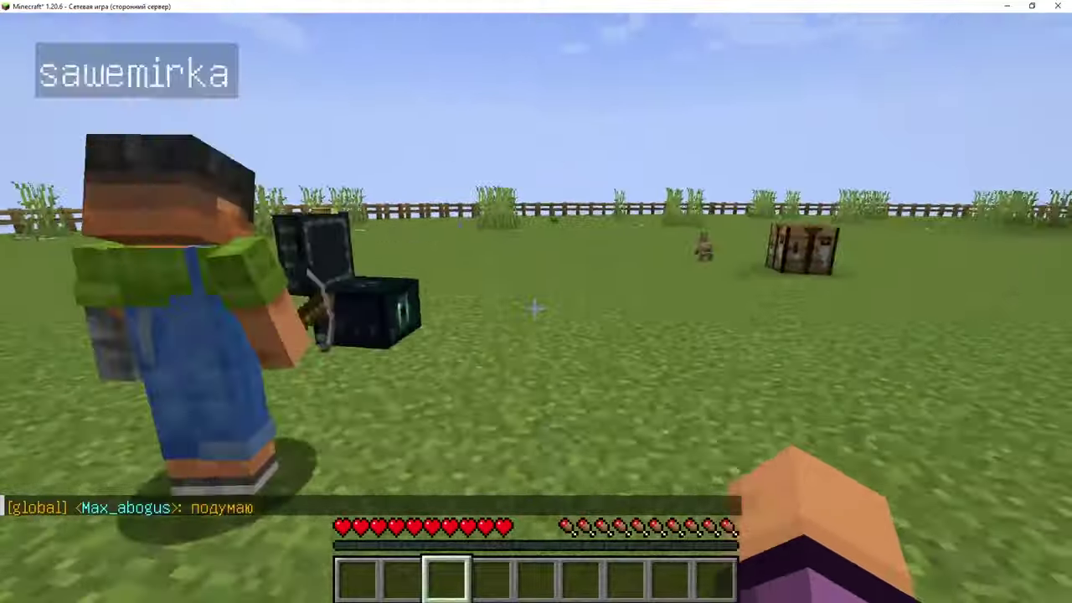
{"action": "key", "text": "w"}
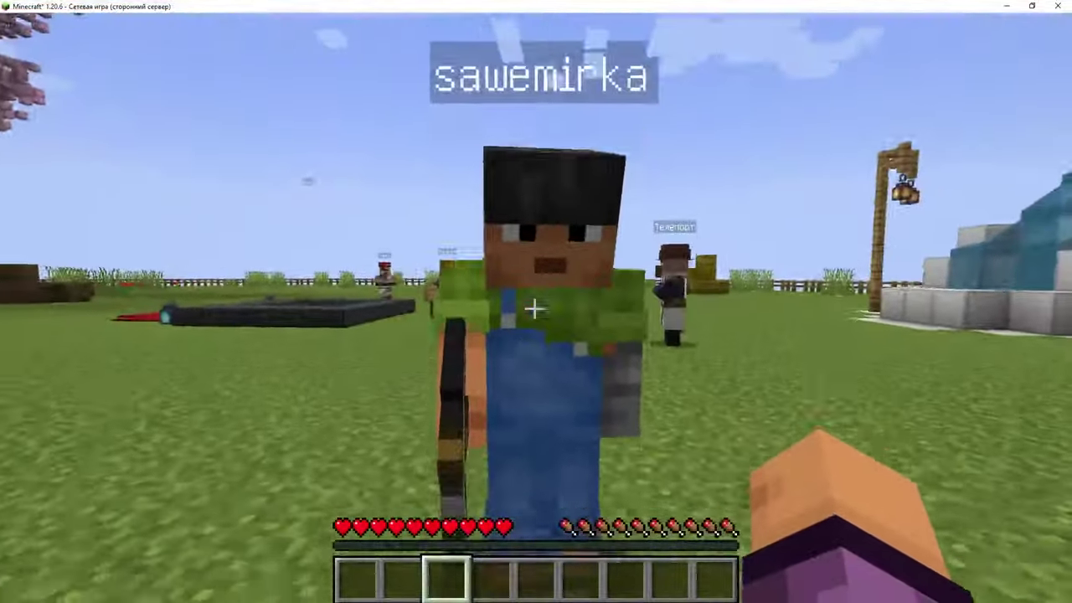
{"action": "left_click", "coordinate": [534, 309]}
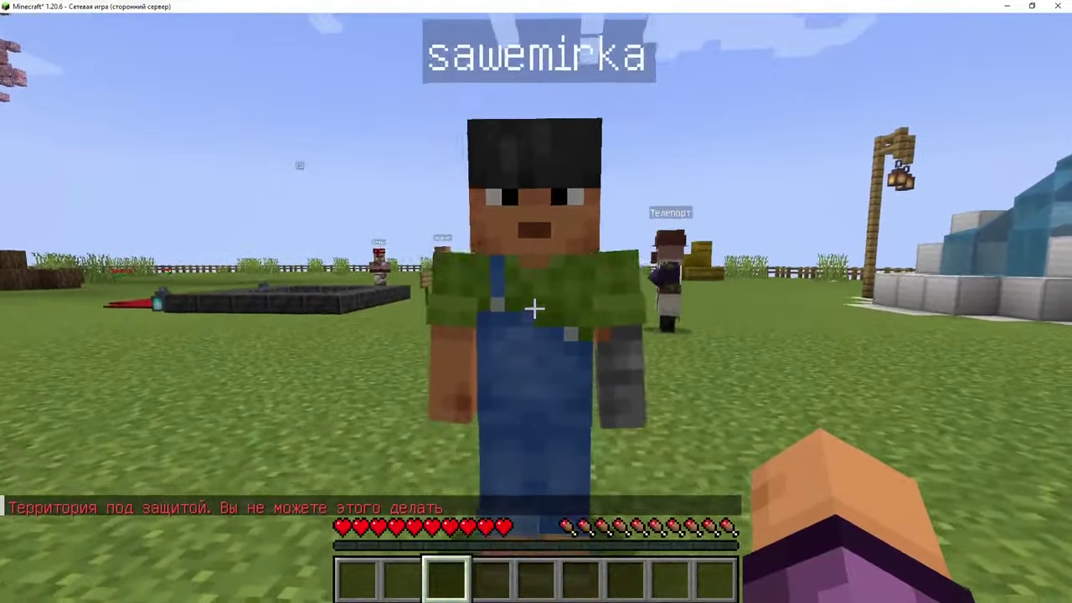
Step: Greet the other player in chat with 'привет'
{"action": "key", "text": "slash"}
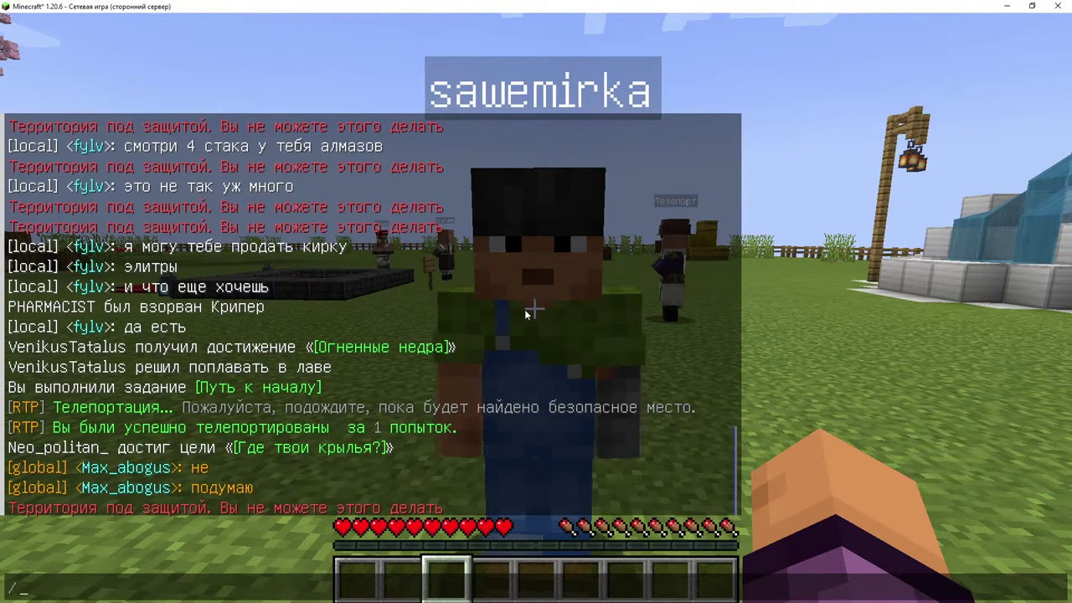
{"action": "type", "text": "awe"}
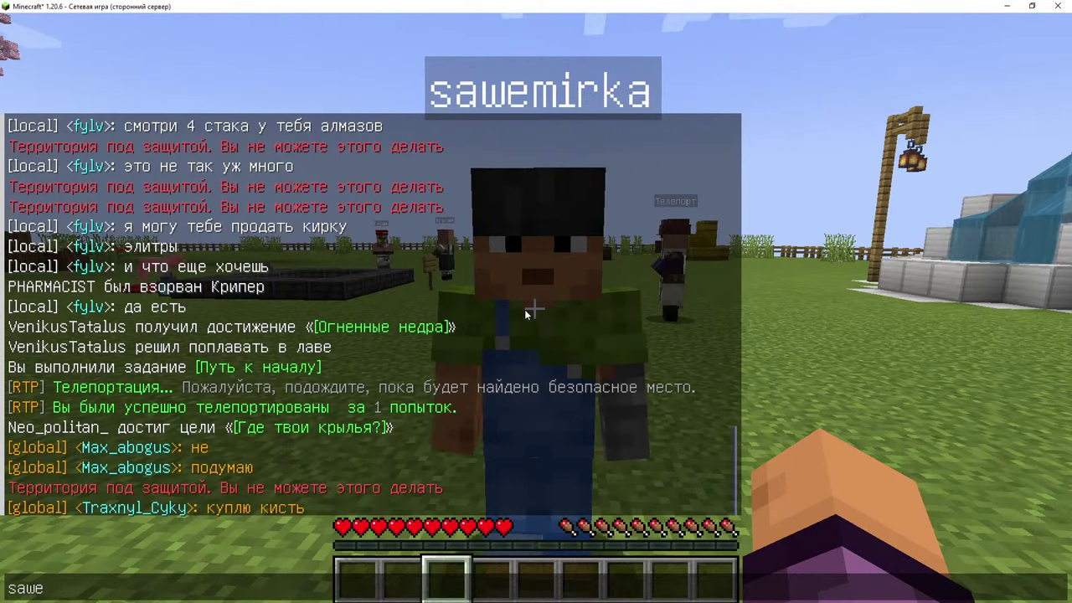
{"action": "type", "text": "mirka прив"}
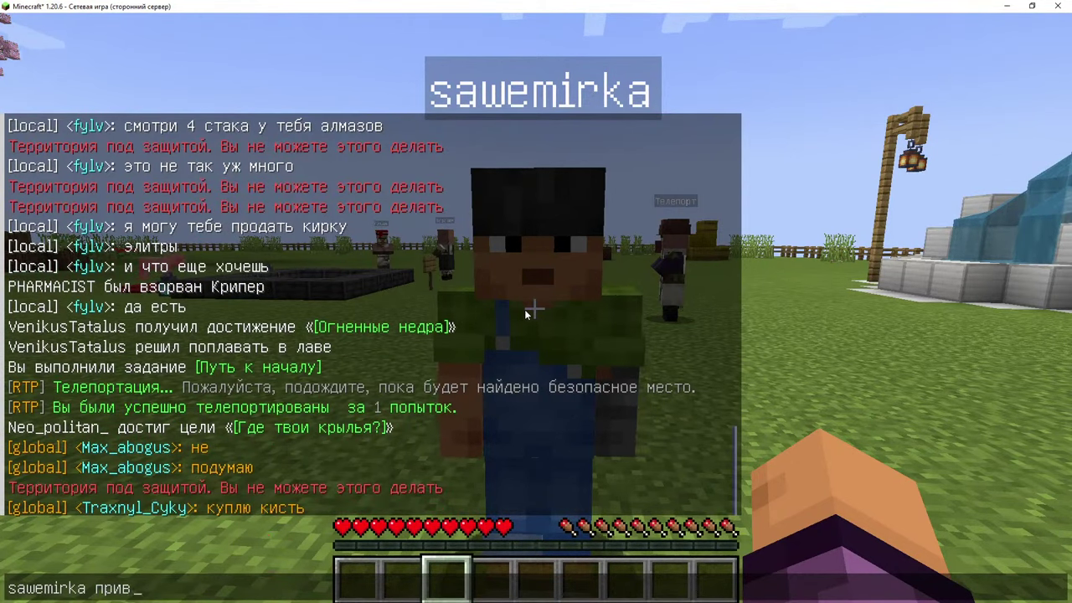
{"action": "type", "text": "ет"}
{"action": "key", "text": "Return"}
Step: Send the chat message 'Я тут' about building together
{"action": "key", "text": "e"}
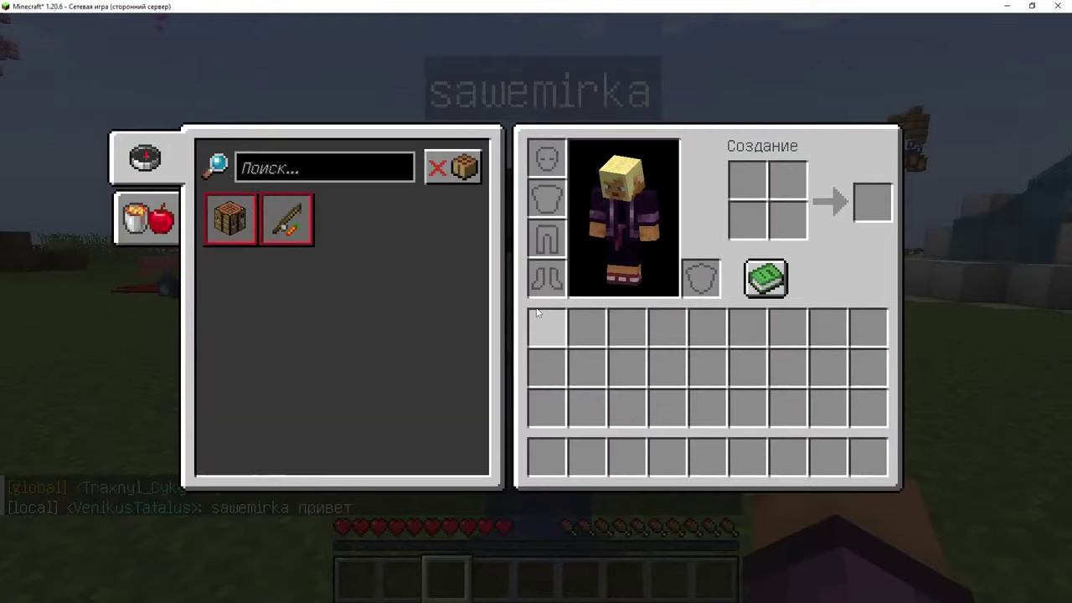
{"action": "key", "text": "e"}
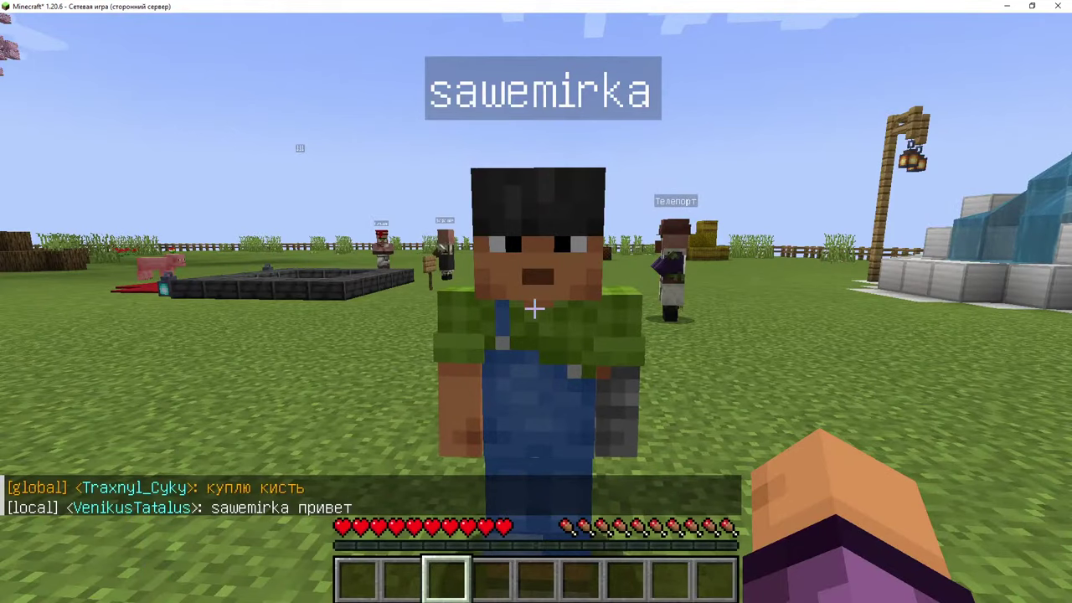
{"action": "left_click", "coordinate": [534, 309]}
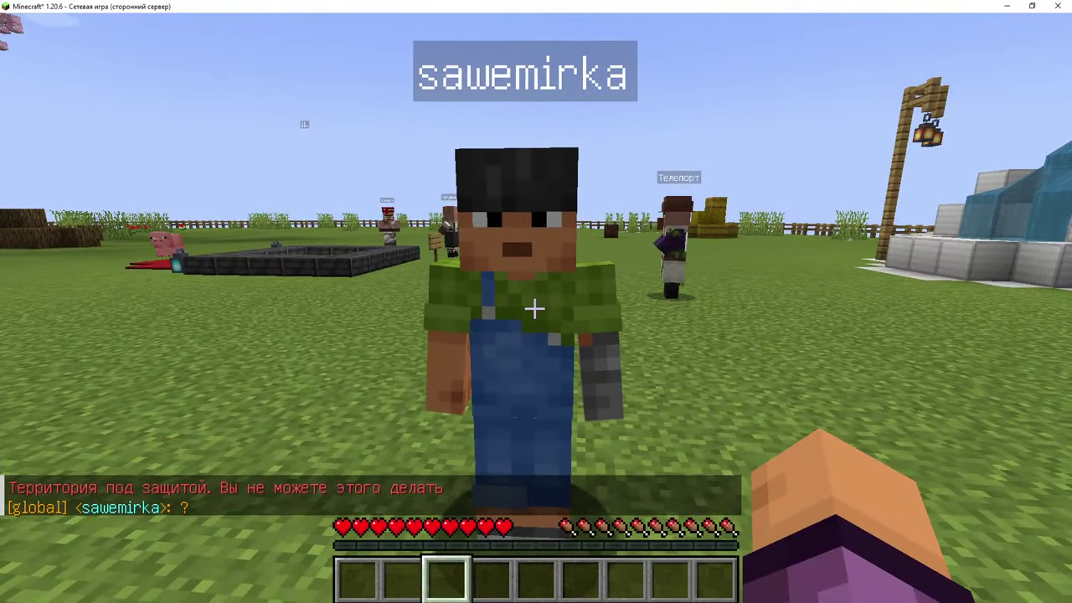
{"action": "key", "text": "slash"}
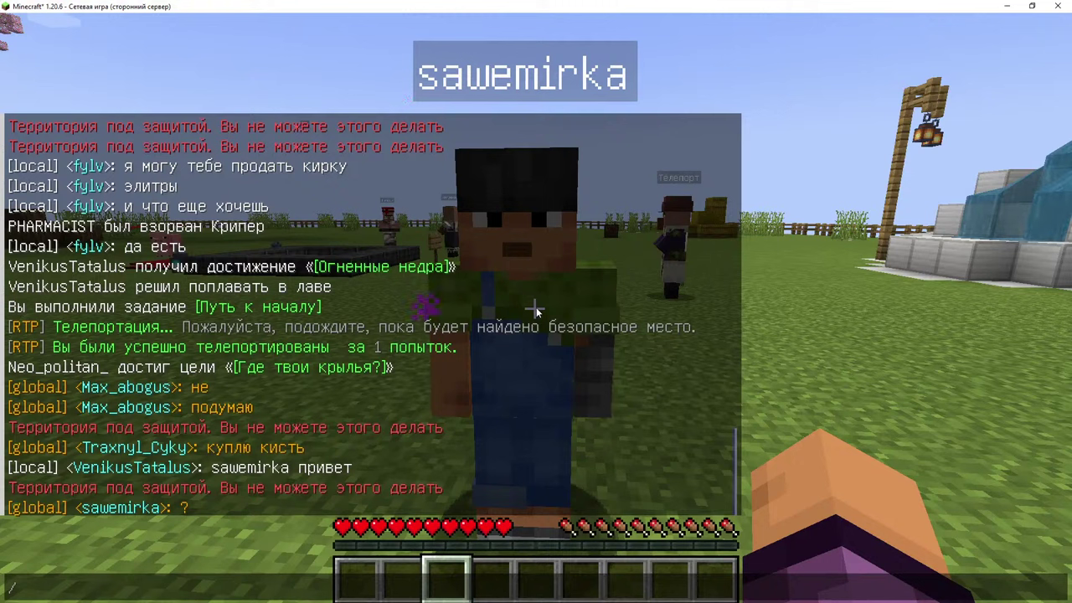
{"action": "type", "text": "Я у"}
{"action": "key", "text": "BackSpace"}
{"action": "type", "text": "тут"}
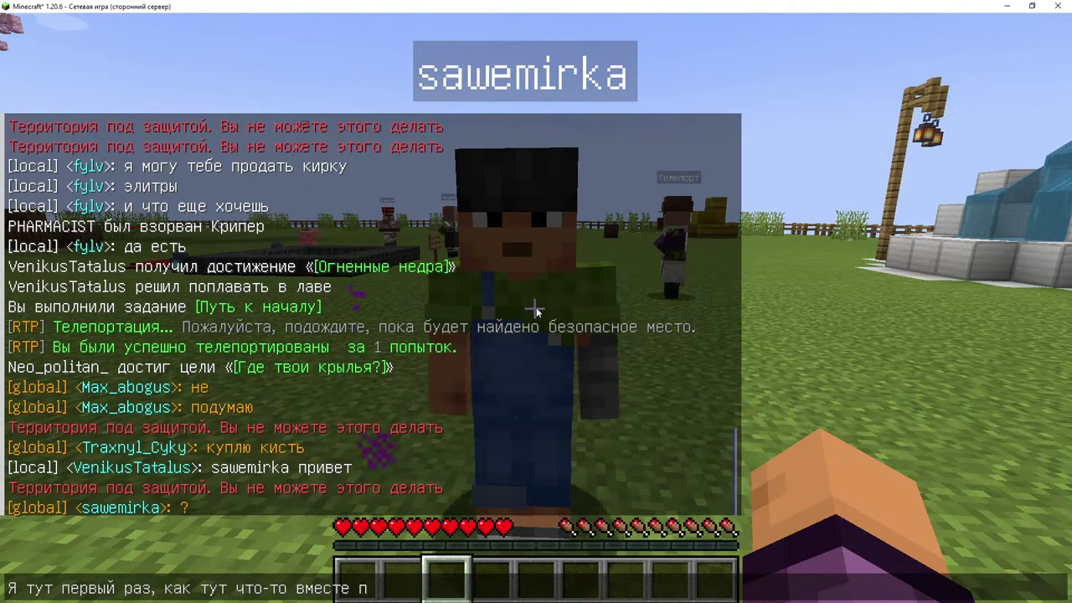
{"action": "key", "text": "Return"}
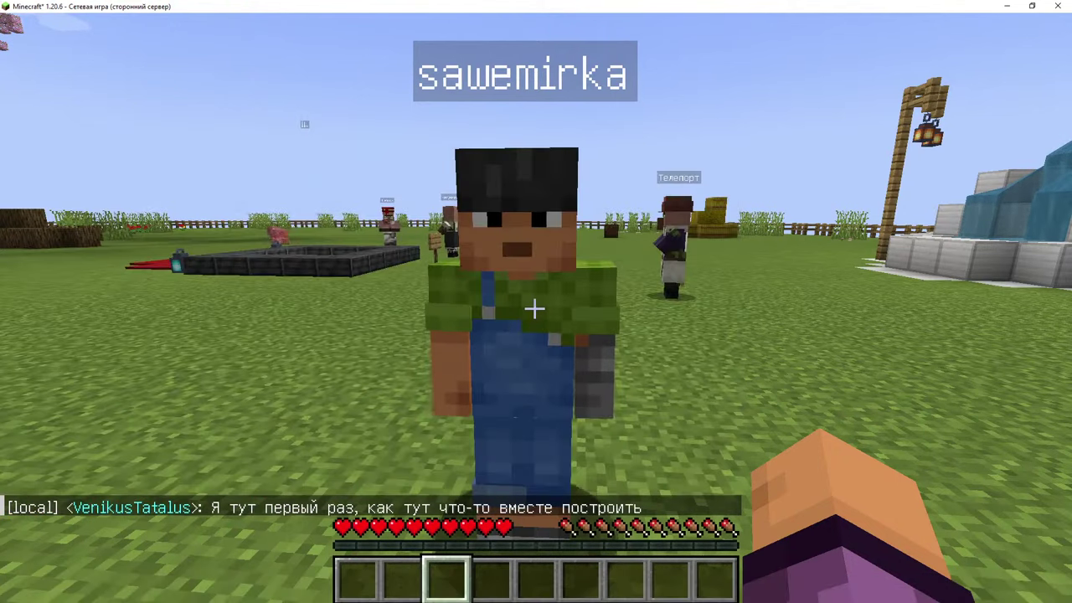
Step: Send a global chat message asking the other player 'ты где'
{"action": "key", "text": "slash"}
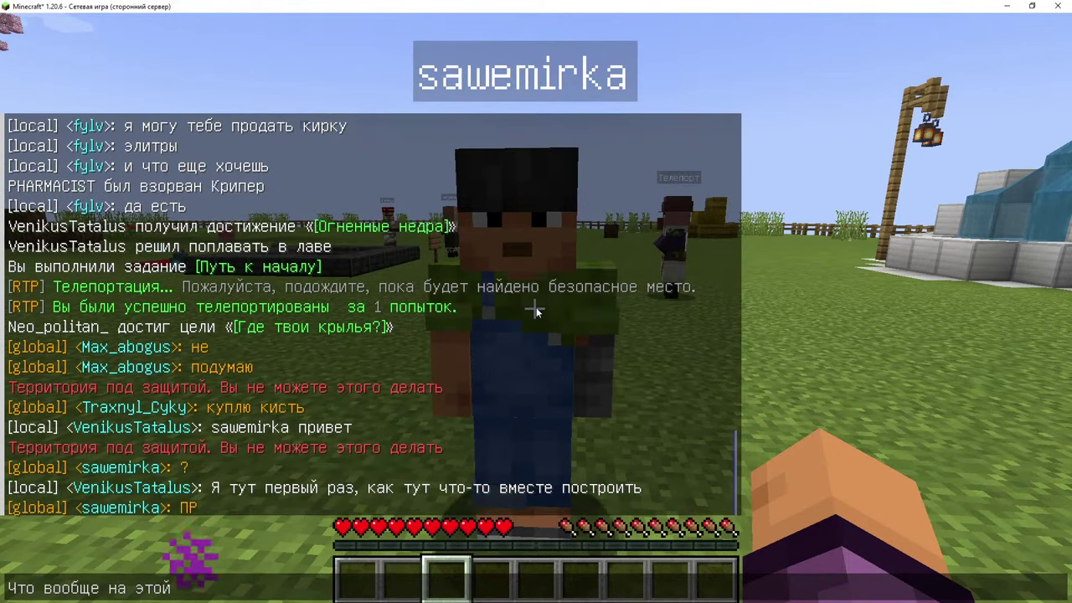
{"action": "key", "text": "BackSpace"}
{"action": "key", "text": "BackSpace"}
{"action": "key", "text": "BackSpace"}
{"action": "key", "text": "BackSpace"}
{"action": "key", "text": "BackSpace"}
{"action": "key", "text": "BackSpace"}
{"action": "key", "text": "BackSpace"}
{"action": "key", "text": "BackSpace"}
{"action": "key", "text": "BackSpace"}
{"action": "key", "text": "BackSpace"}
{"action": "key", "text": "BackSpace"}
{"action": "key", "text": "BackSpace"}
{"action": "key", "text": "BackSpace"}
{"action": "key", "text": "BackSpace"}
{"action": "key", "text": "BackSpace"}
{"action": "key", "text": "BackSpace"}
{"action": "key", "text": "BackSpace"}
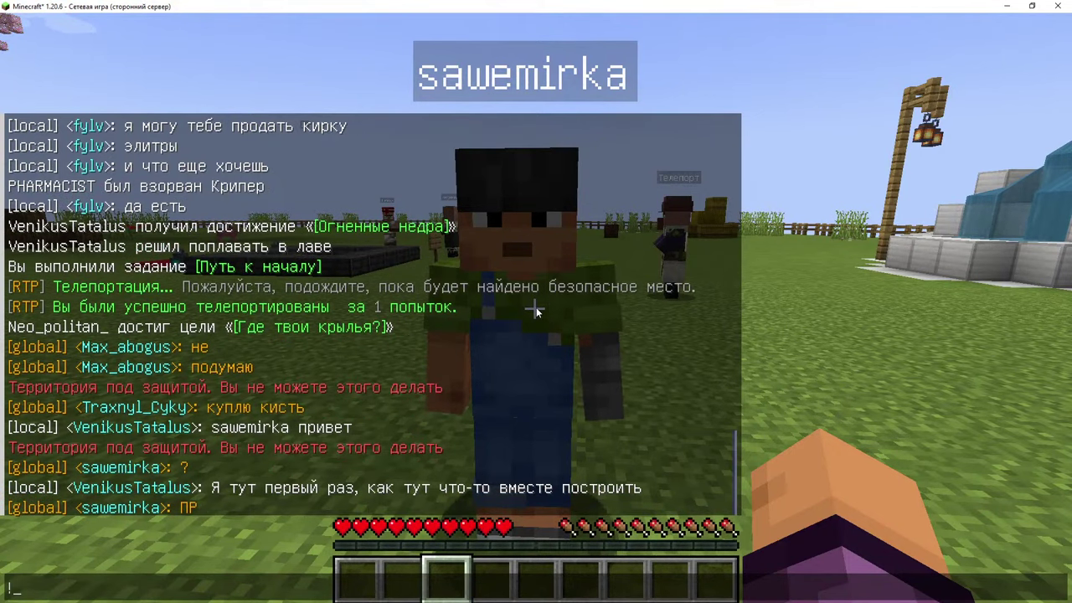
{"action": "type", "text": "! чт"}
{"action": "key", "text": "BackSpace"}
{"action": "key", "text": "BackSpace"}
{"action": "key", "text": "BackSpace"}
{"action": "key", "text": "BackSpace"}
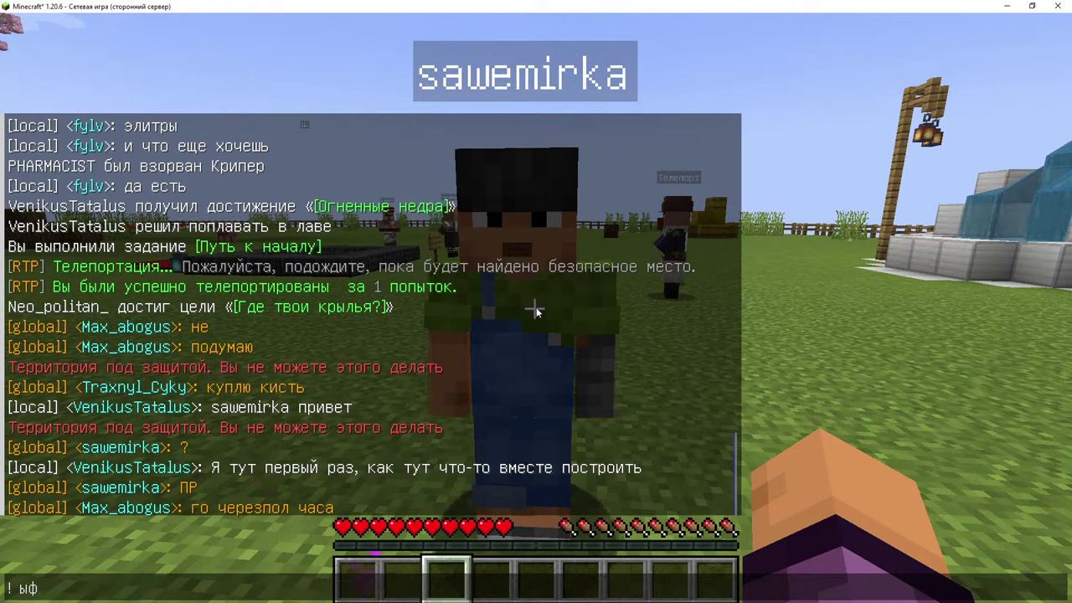
{"action": "type", "text": "! sa"}
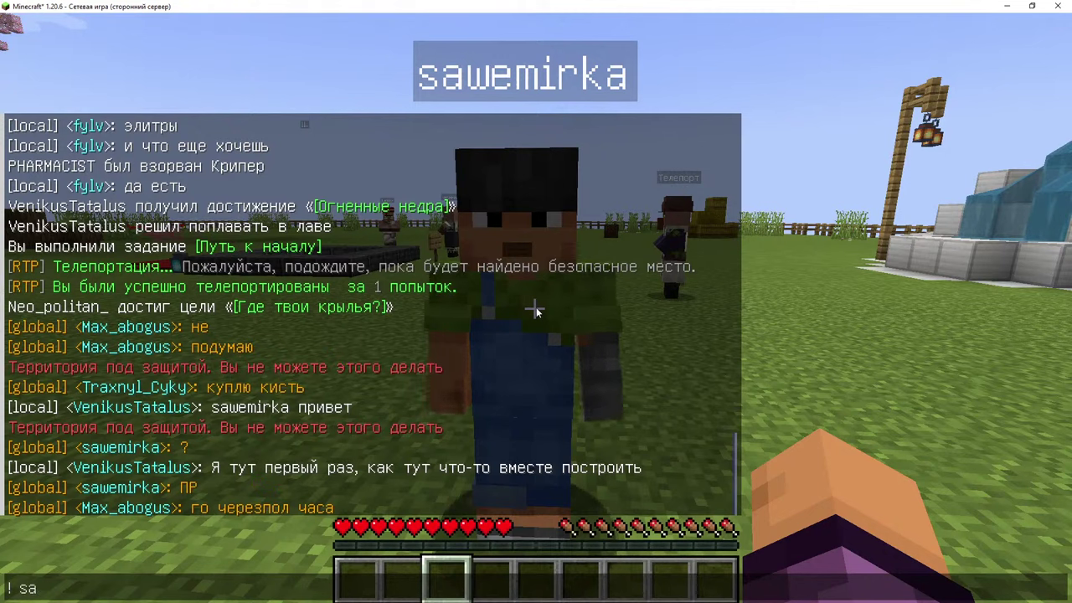
{"action": "type", "text": "wemirka"}
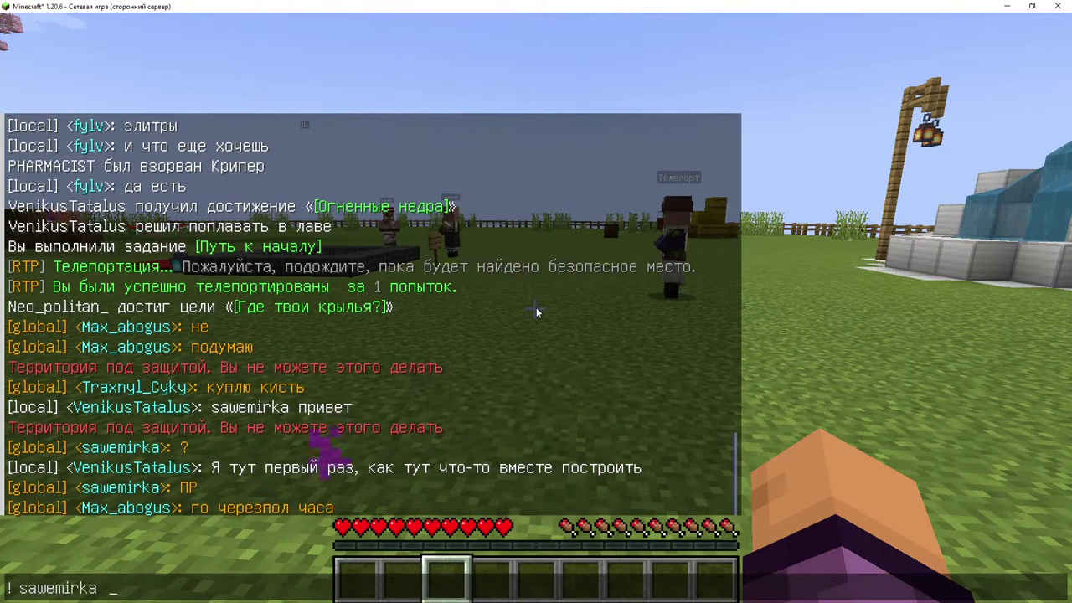
{"action": "type", "text": " ты где"}
{"action": "key", "text": "Return"}
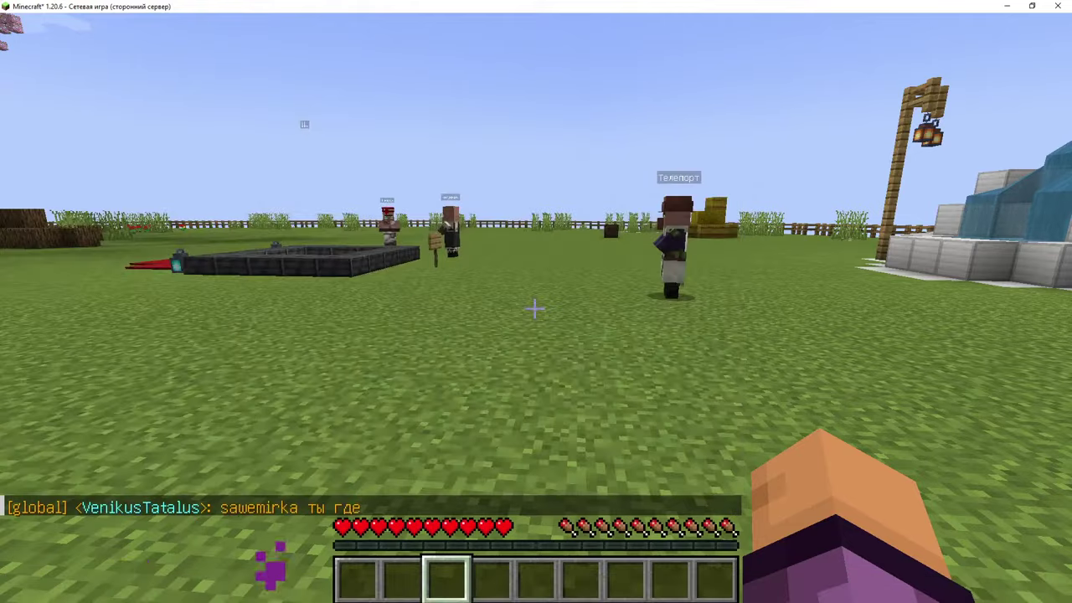
Step: Walk past the villagers and send /tpa with a player picked from the suggestions
{"action": "key", "text": "w"}
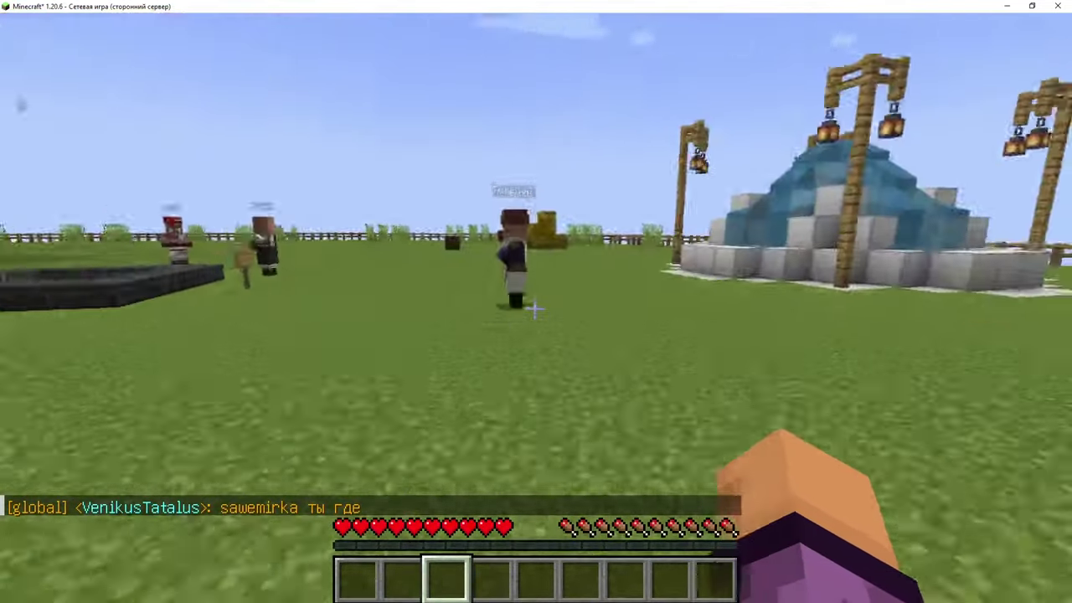
{"action": "key", "text": "w"}
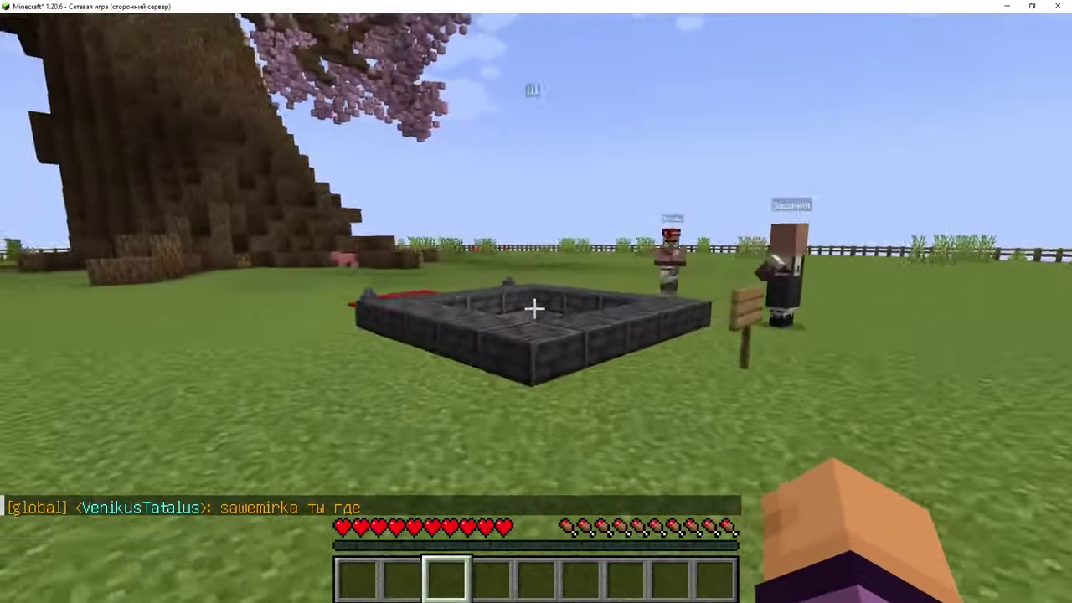
{"action": "key", "text": "w"}
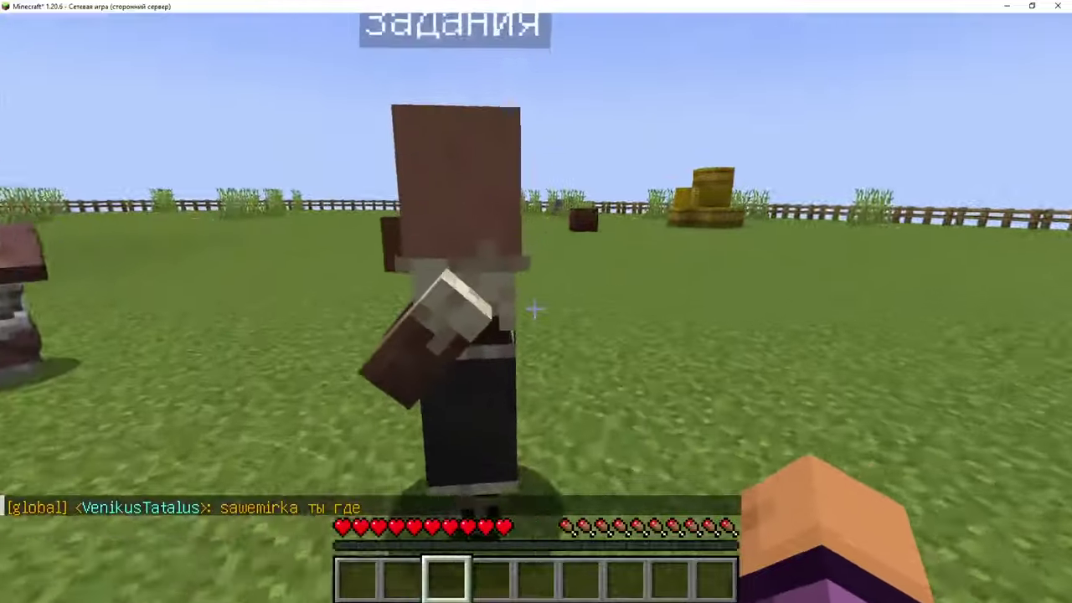
{"action": "key", "text": "slash"}
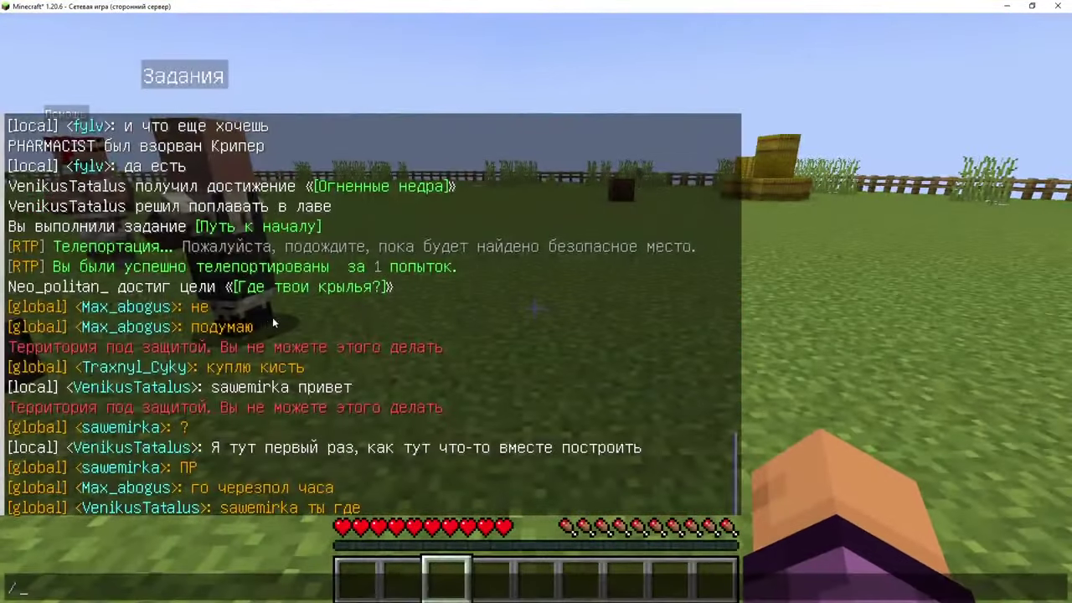
{"action": "type", "text": "tpa s"}
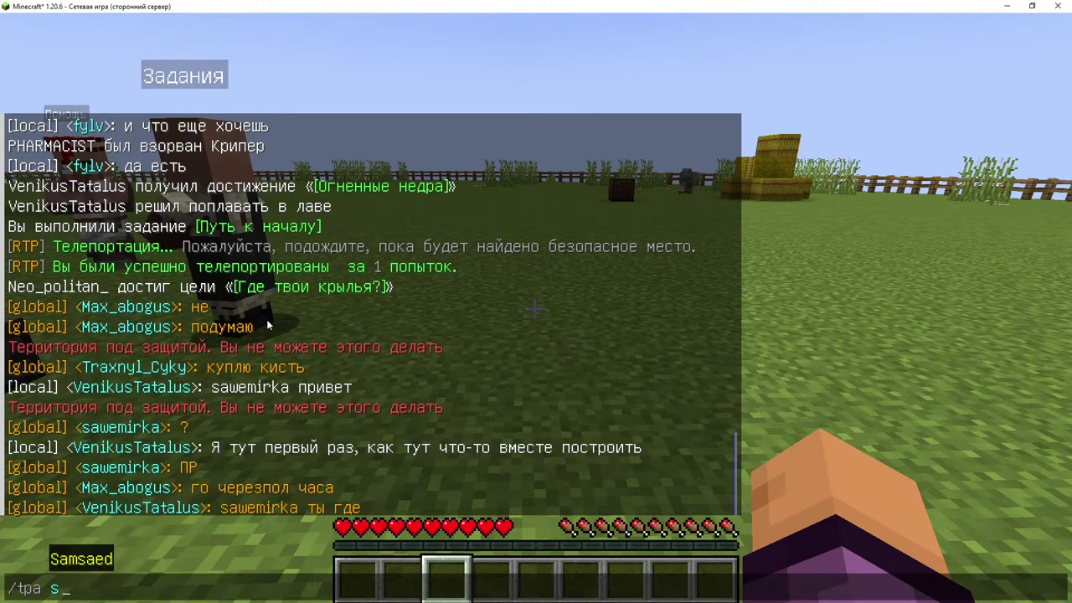
{"action": "key", "text": "BackSpace"}
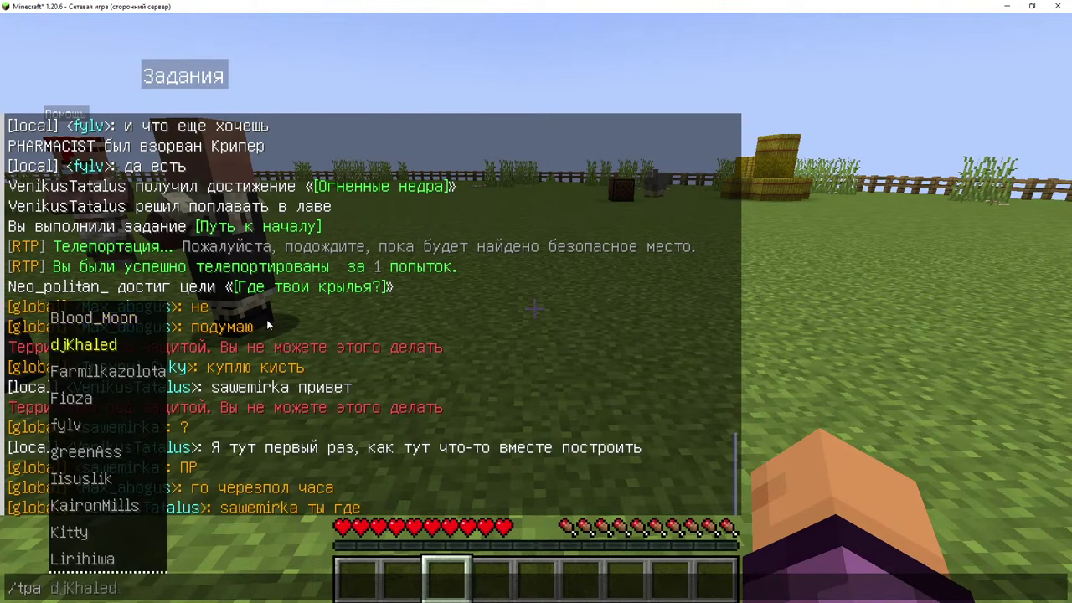
{"action": "key", "text": "Down"}
{"action": "key", "text": "Down"}
{"action": "key", "text": "Down"}
{"action": "key", "text": "Down"}
{"action": "key", "text": "Down"}
{"action": "key", "text": "Down"}
{"action": "key", "text": "Down"}
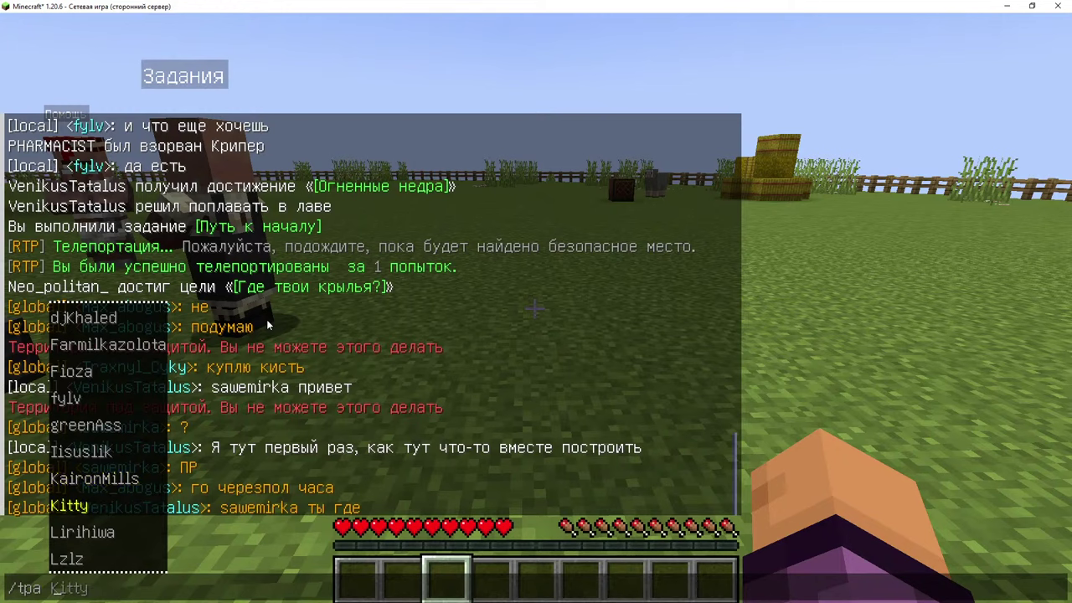
{"action": "key", "text": "Return"}
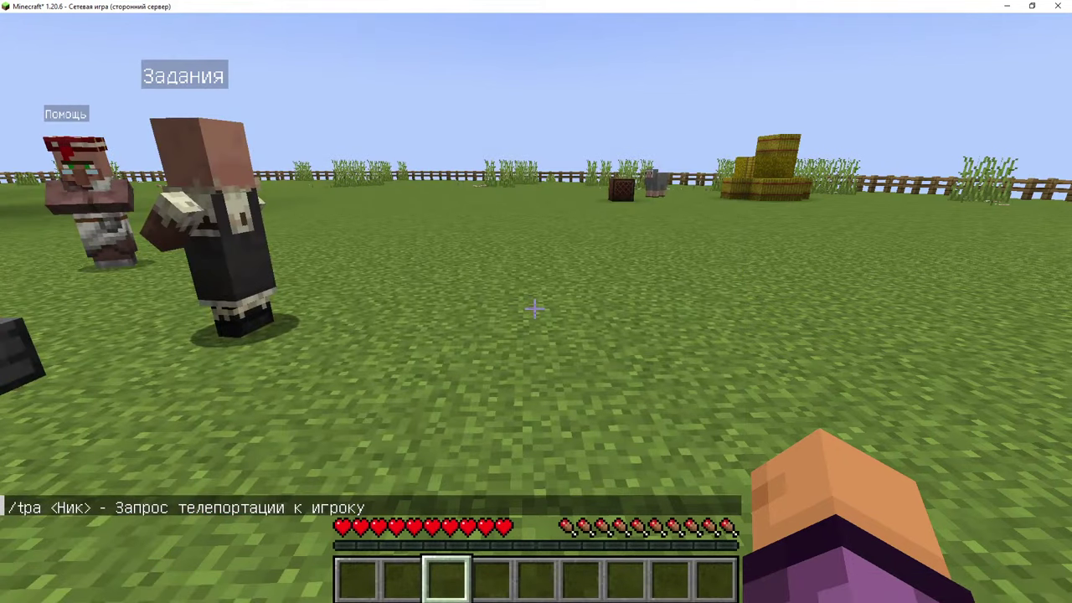
Step: Retype /tpa and send it again, getting only the usage hint
{"action": "type", "text": "/ta"}
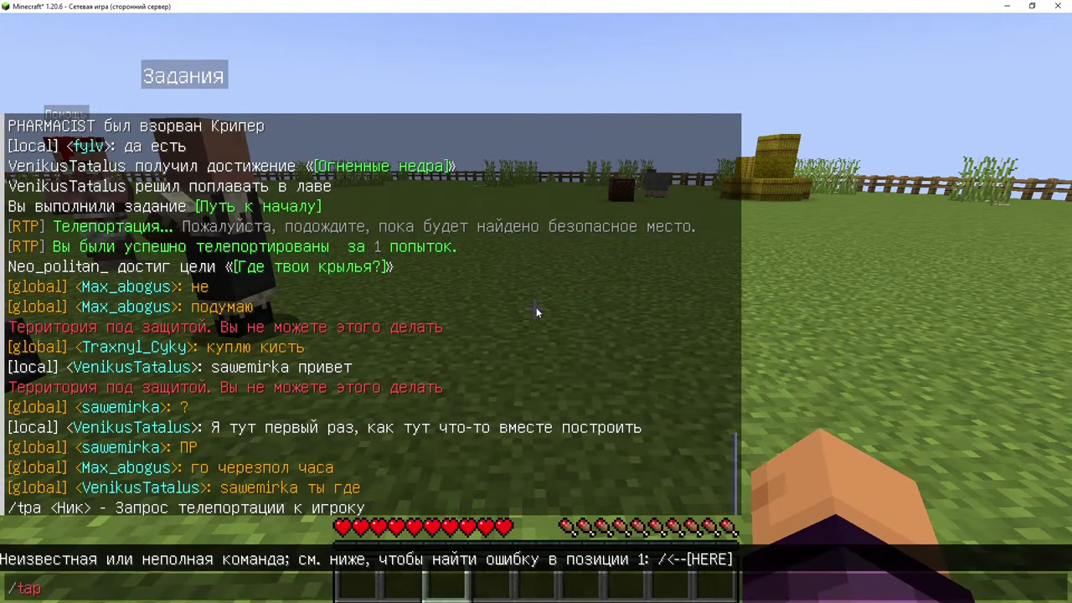
{"action": "type", "text": "p"}
{"action": "key", "text": "BackSpace"}
{"action": "key", "text": "BackSpace"}
{"action": "type", "text": "pa"}
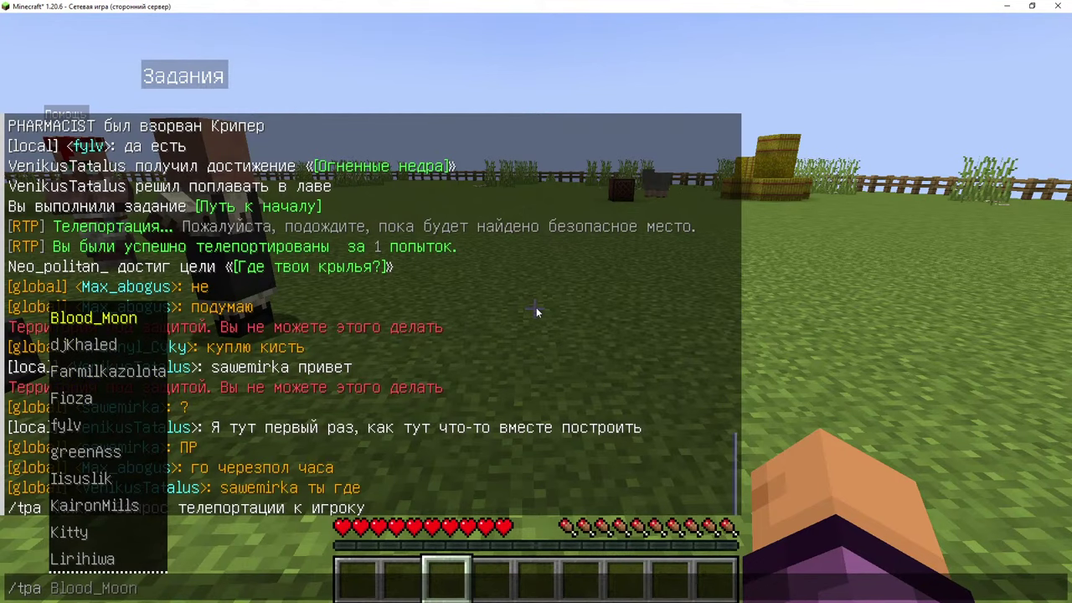
{"action": "key", "text": "Return"}
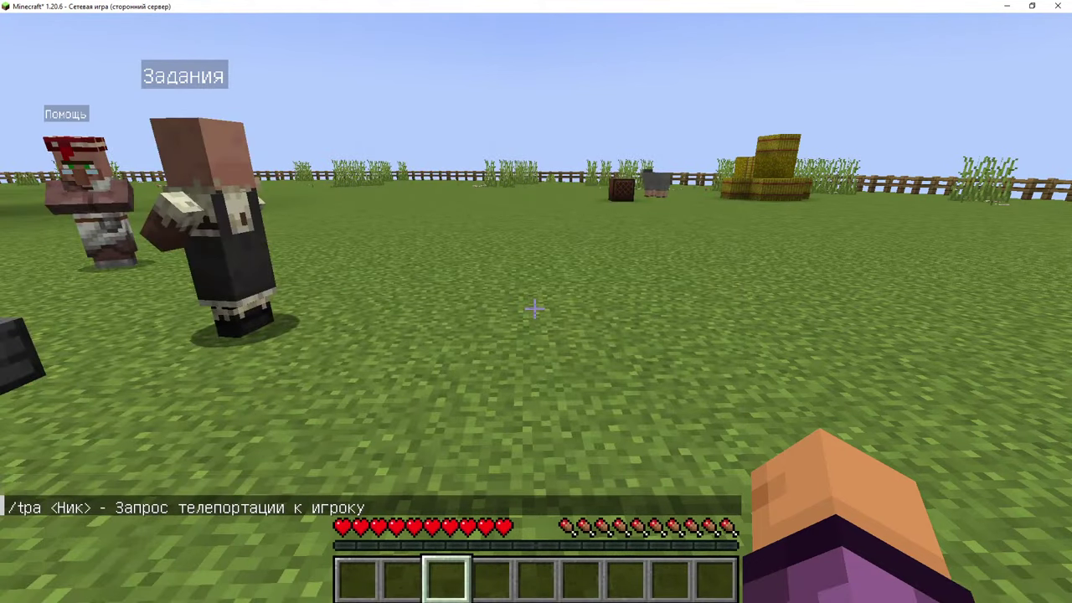
Step: Hand in Путь к началу at the Задания villager and accept quest 2, Первый ресурс
{"action": "key", "text": "2"}
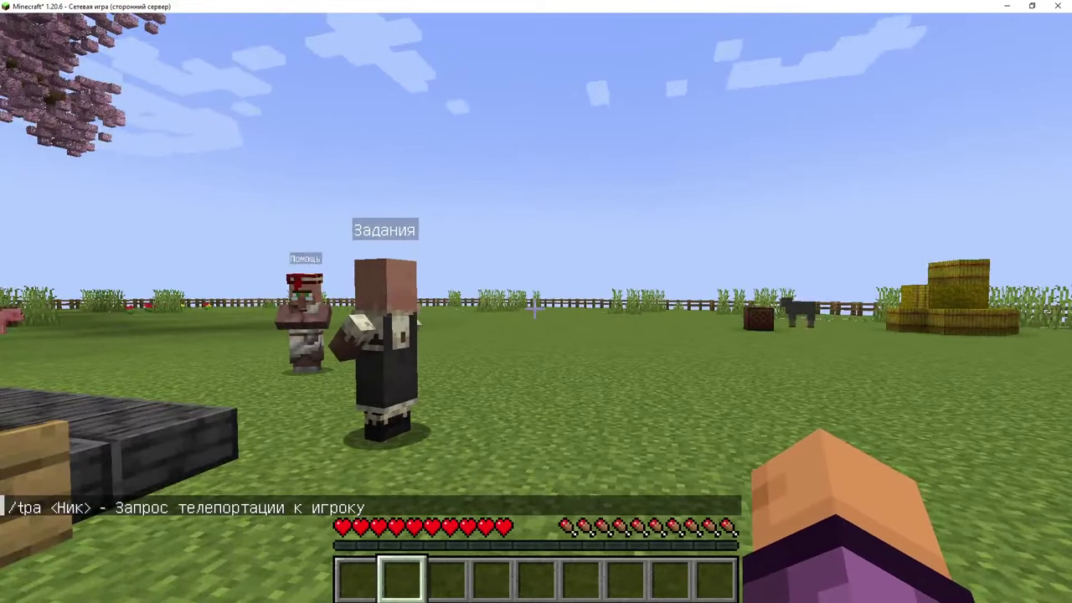
{"action": "key", "text": "w"}
{"action": "right_click", "coordinate": [536, 310]}
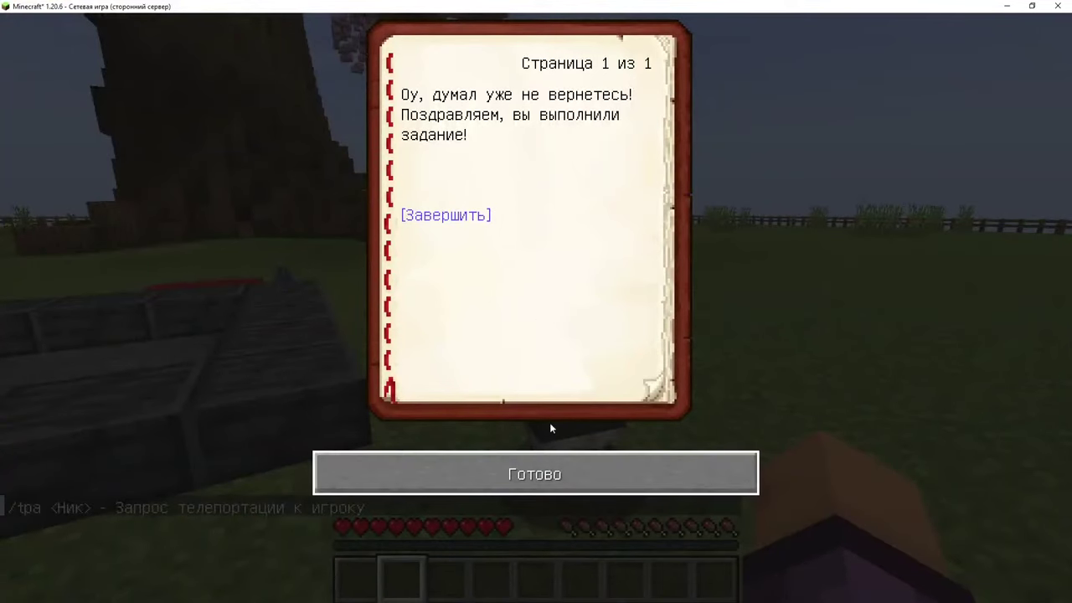
{"action": "left_click", "coordinate": [445, 215]}
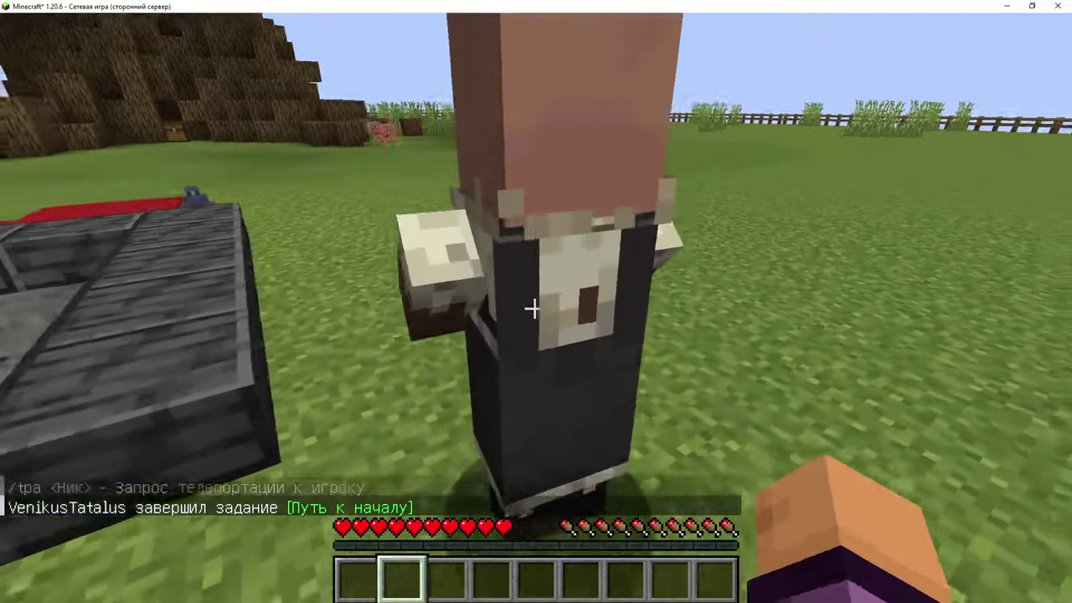
{"action": "right_click", "coordinate": [531, 310]}
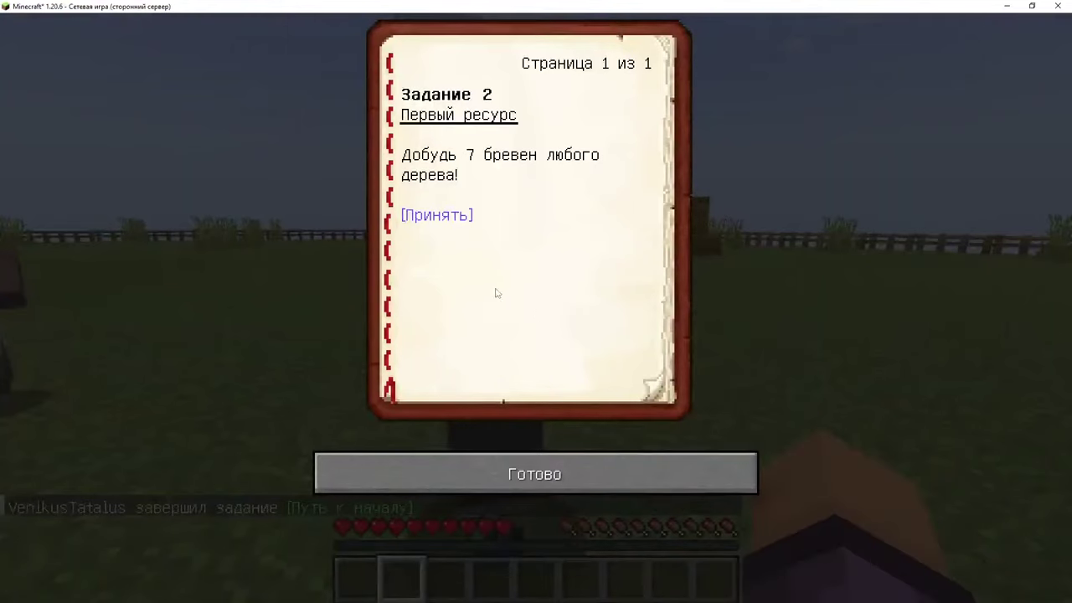
{"action": "left_click", "coordinate": [462, 215]}
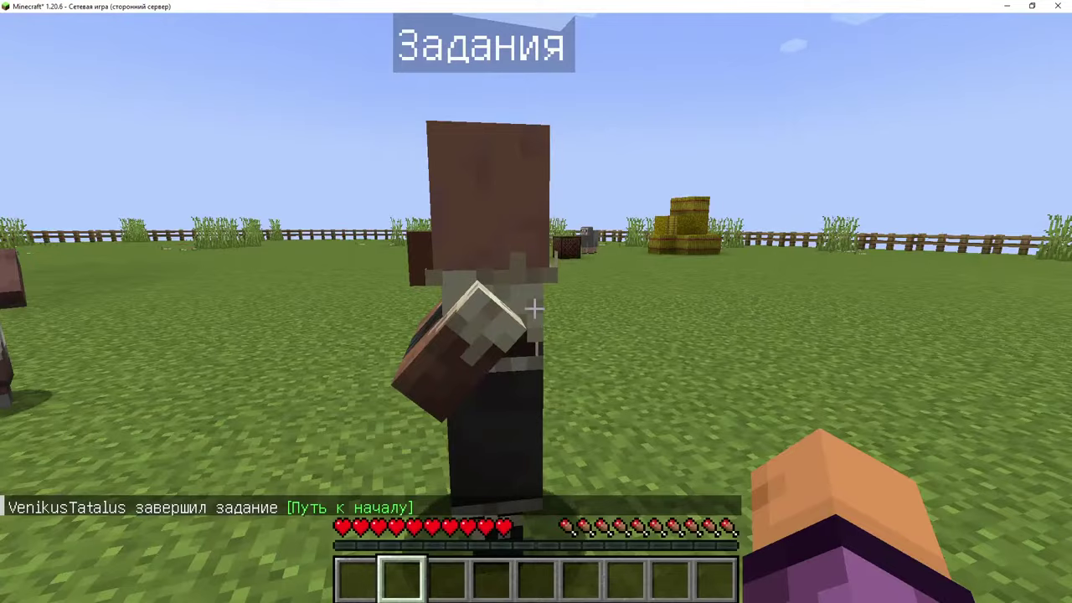
Step: Try chopping a log of the big tree, blocked by the spawn-protection warning
{"action": "key", "text": "w"}
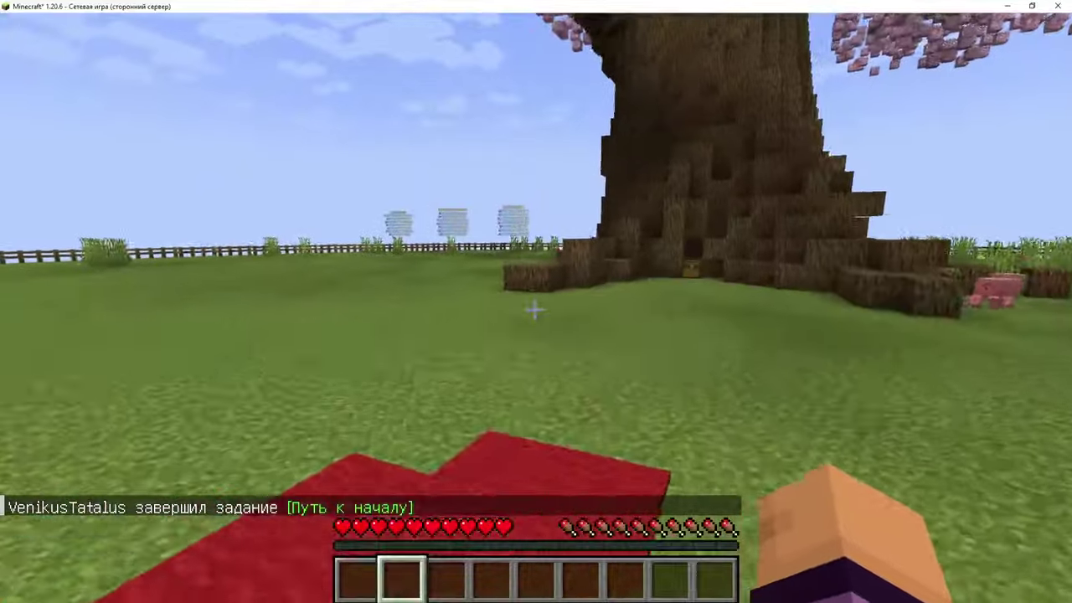
{"action": "key", "text": "w"}
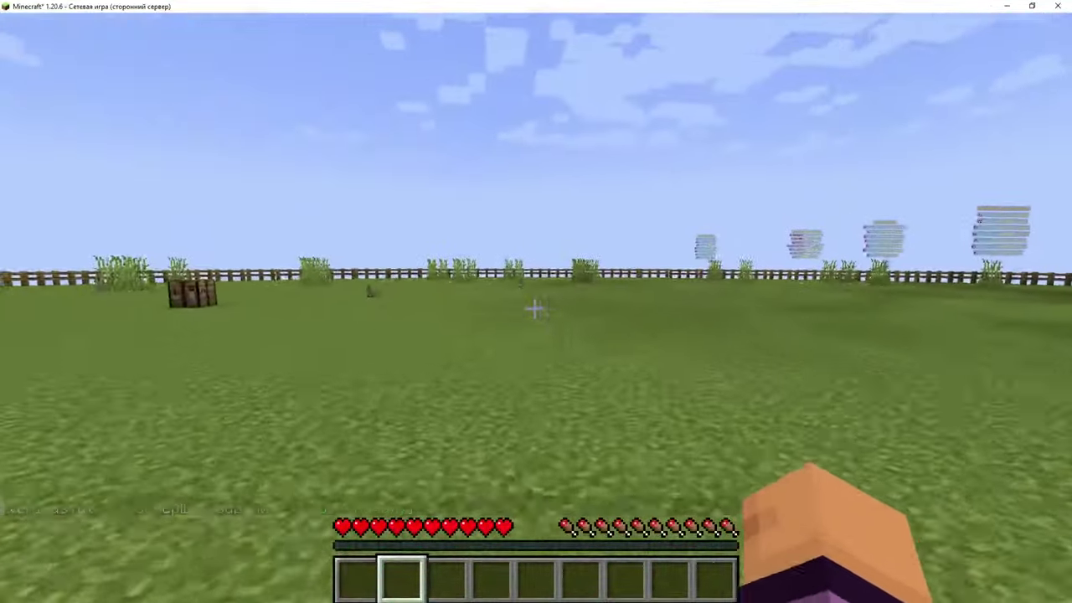
{"action": "key", "text": "w"}
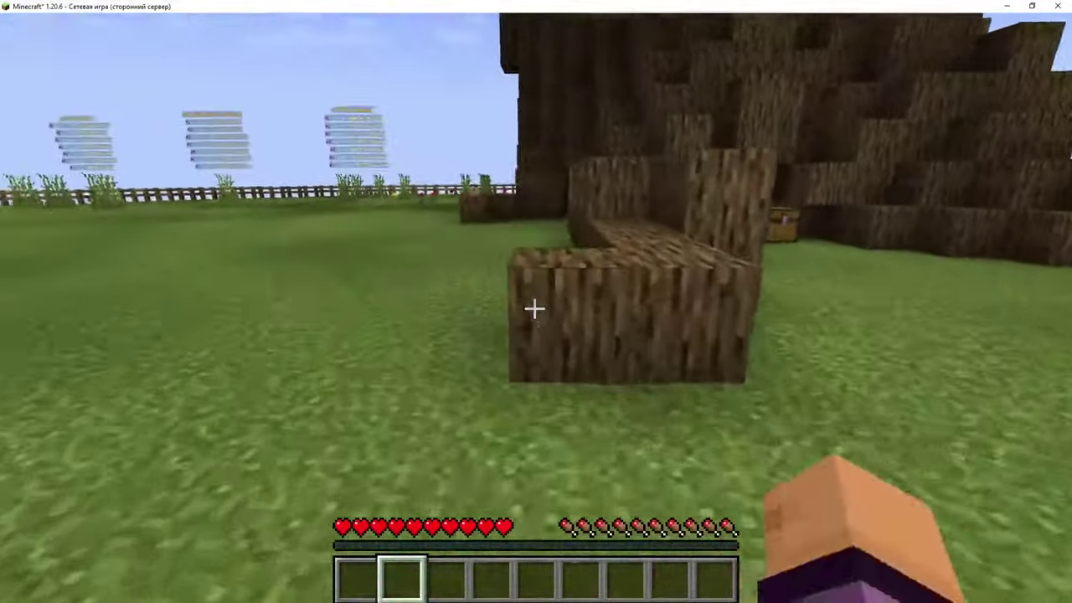
{"action": "left_click", "coordinate": [534, 309]}
{"action": "left_click_drag", "start_coordinate": [533, 309], "coordinate": [533, 309]}
{"action": "key", "text": "w"}
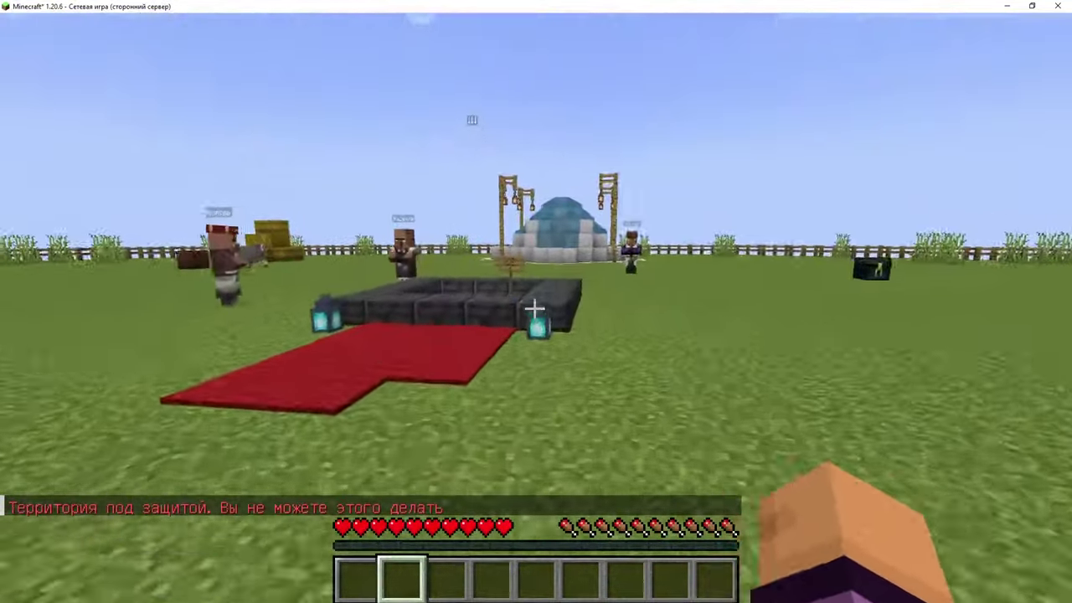
Step: Step into the stone RTP pit, explore the new terrain by the stone wall, then pause
{"action": "key", "text": "w"}
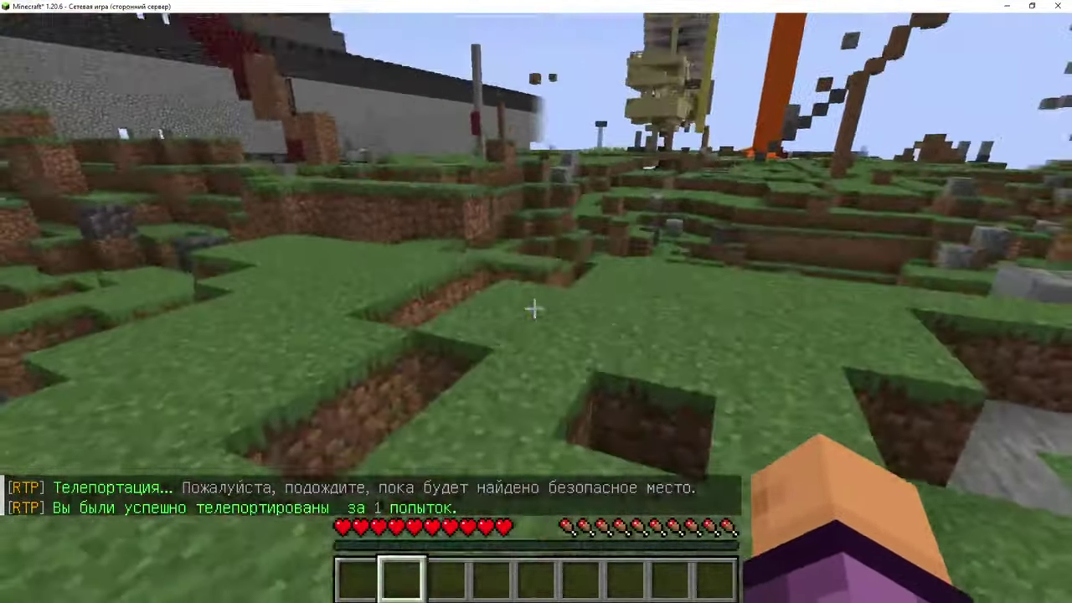
{"action": "key", "text": "w"}
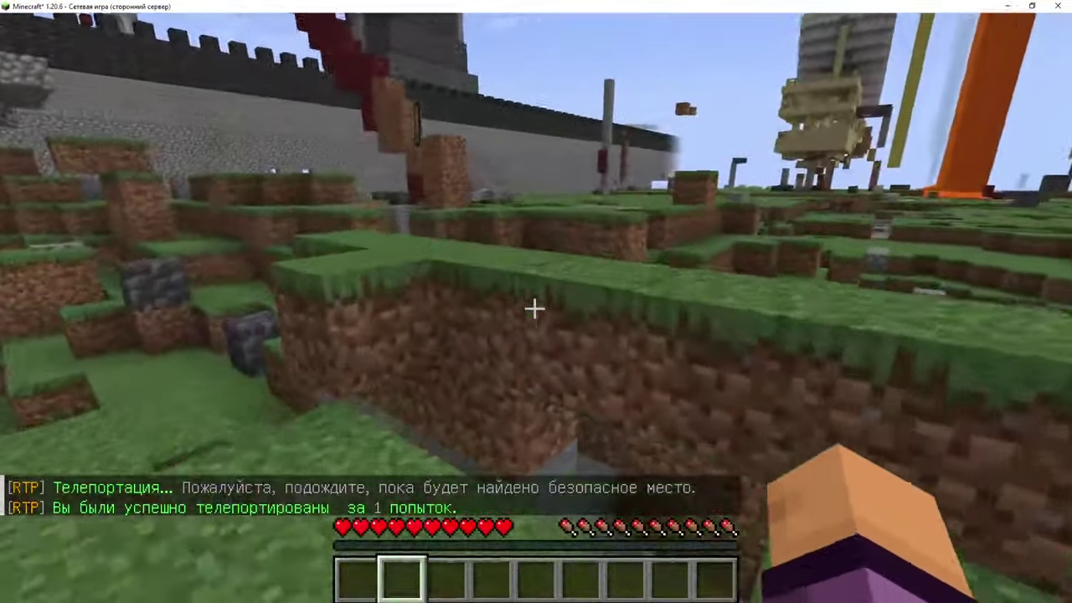
{"action": "key", "text": "w"}
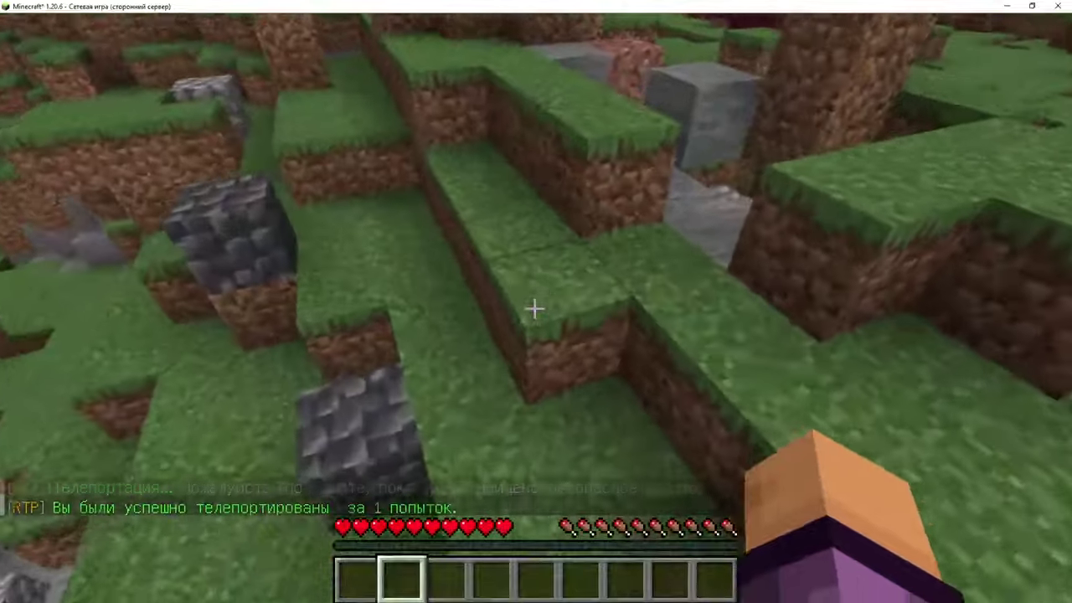
{"action": "key", "text": "w"}
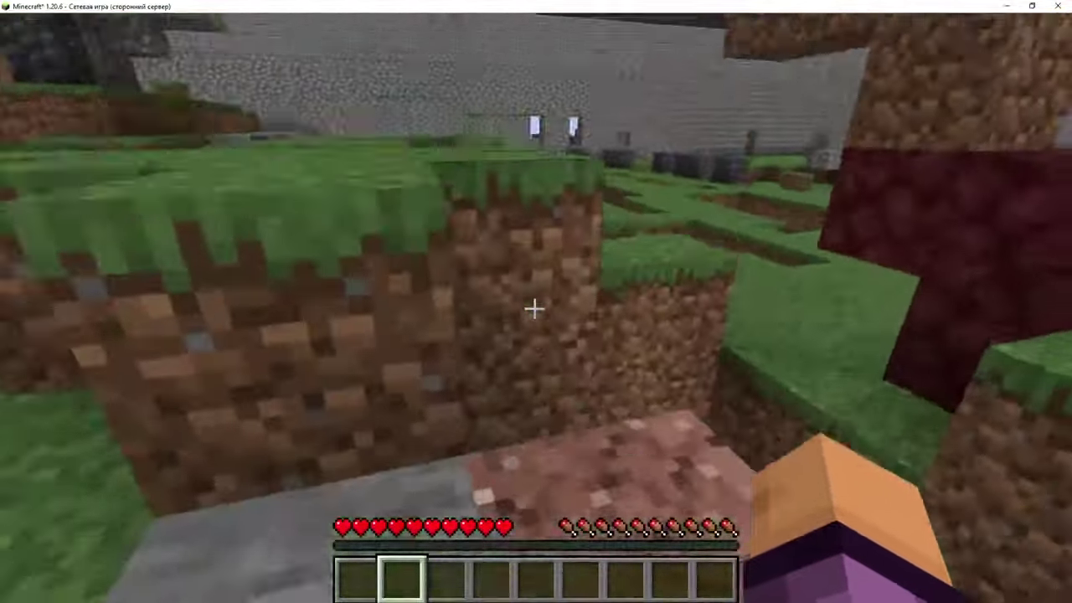
{"action": "key", "text": "w"}
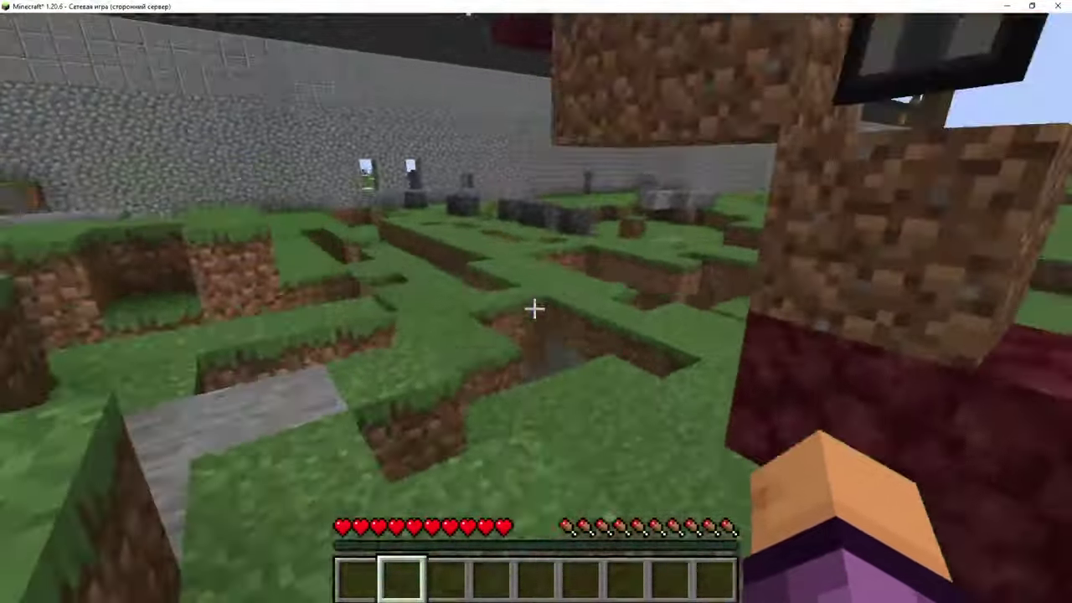
{"action": "key", "text": "w"}
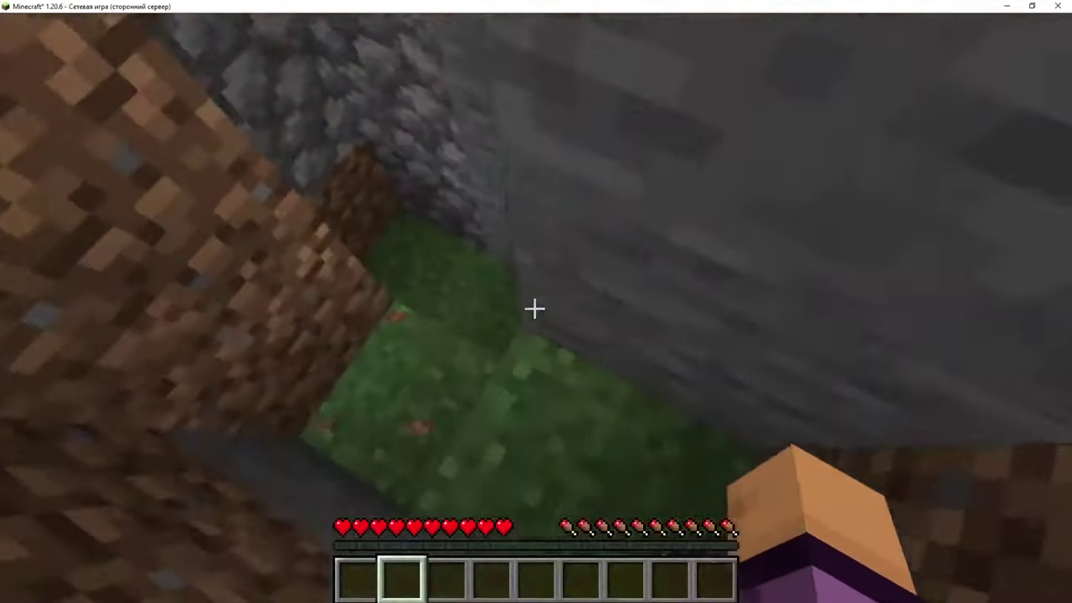
{"action": "key", "text": "Escape"}
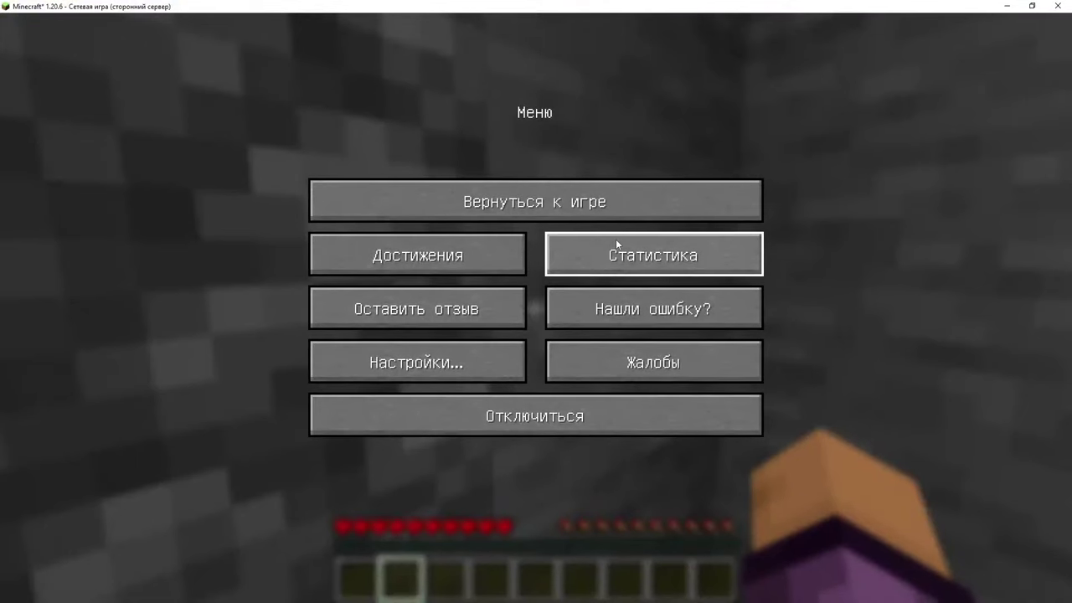
Step: Disconnect via Отключиться, quit via Выйти из игры, and resume the other client's 2b2t queue screen
{"action": "left_click", "coordinate": [572, 415]}
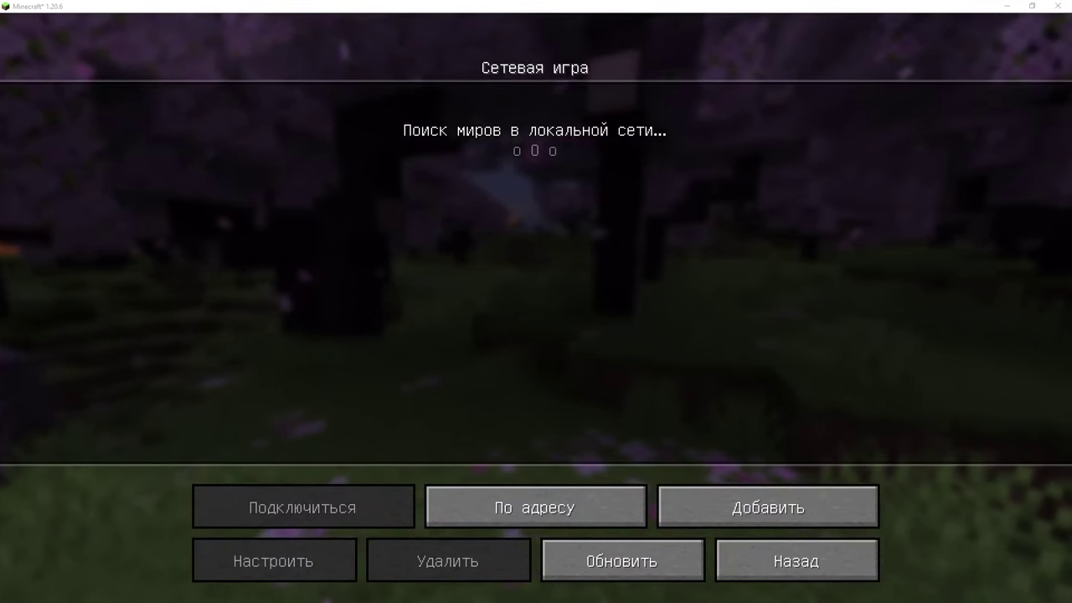
{"action": "left_click", "coordinate": [740, 559]}
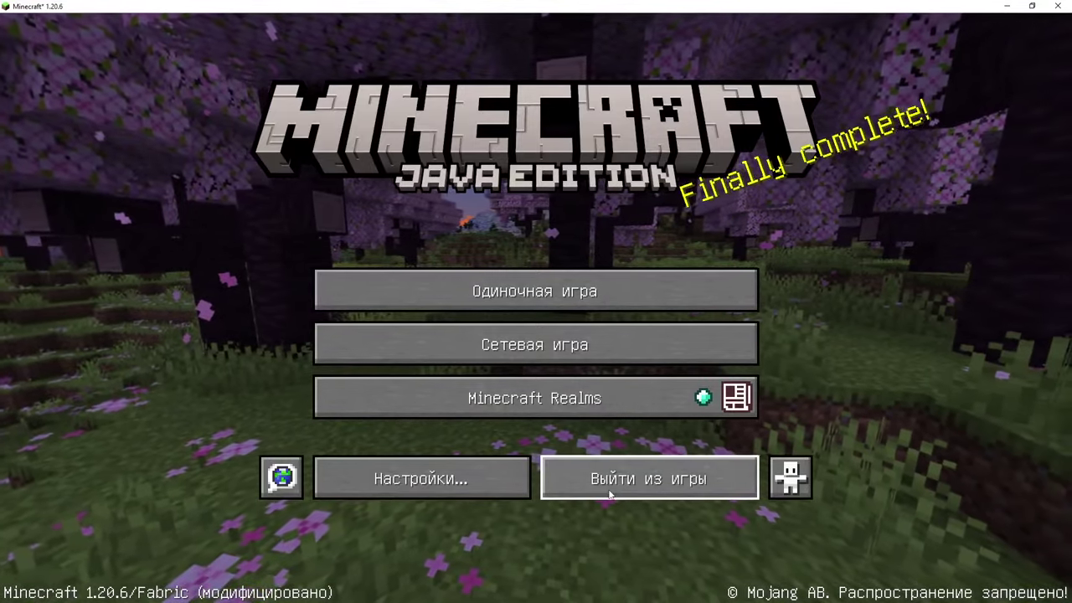
{"action": "left_click", "coordinate": [610, 495]}
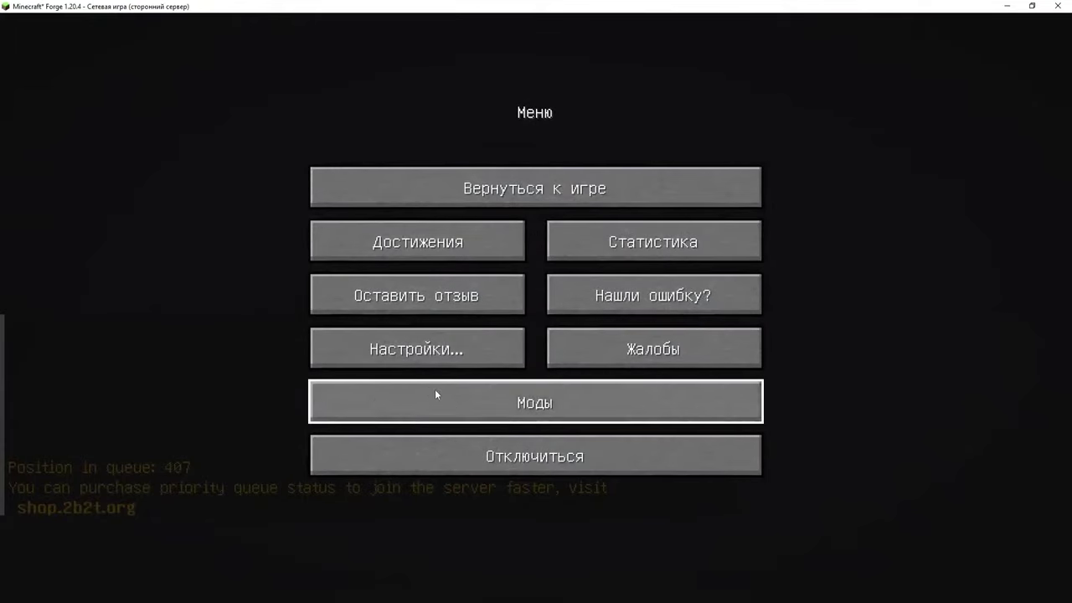
{"action": "left_click", "coordinate": [461, 189]}
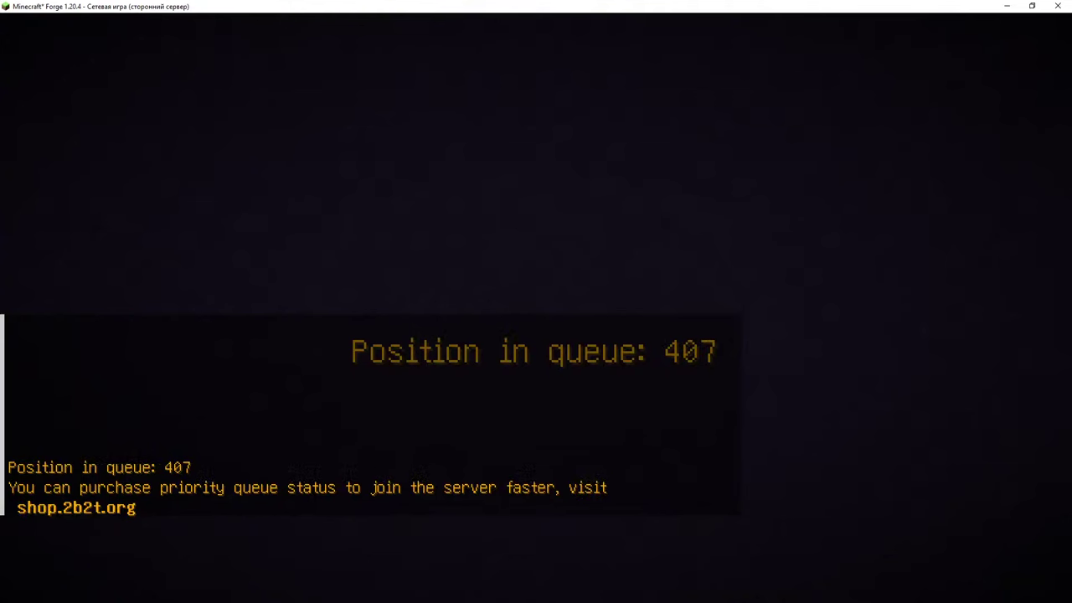